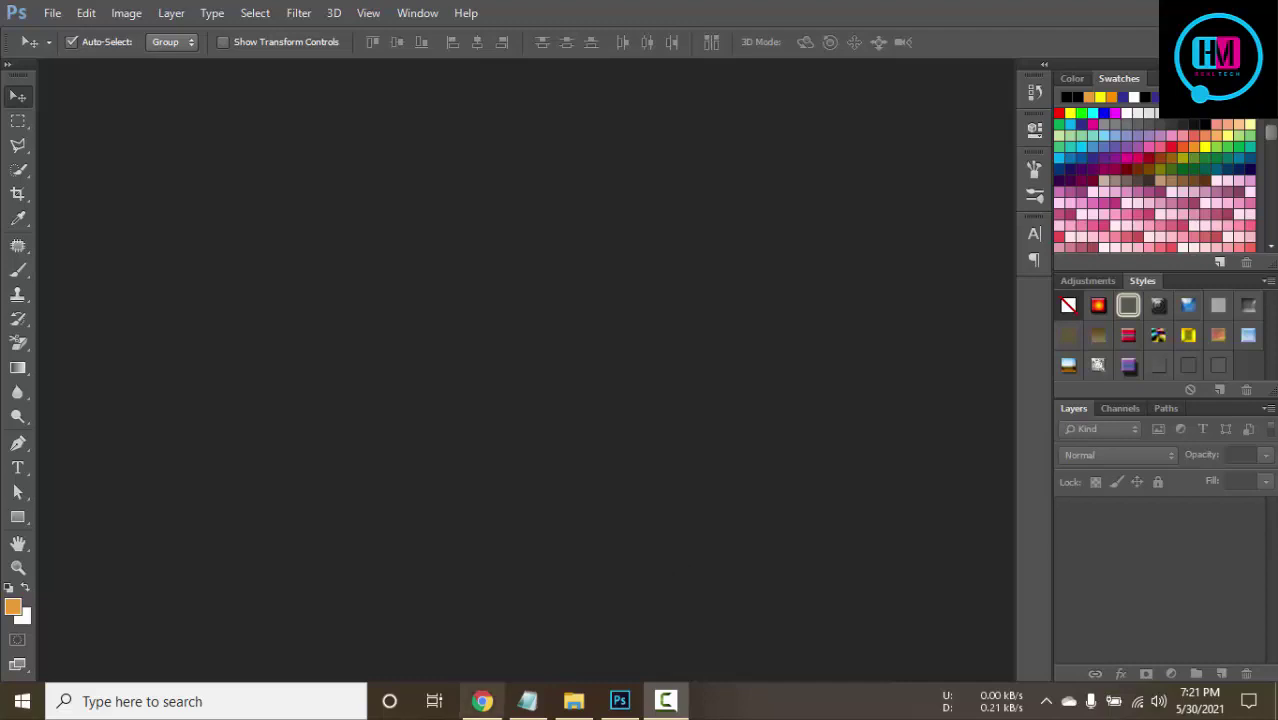
# Check in Chrome's search results that a Facebook page cover is 820 × 312 pixels.
pyautogui.click(482, 701)
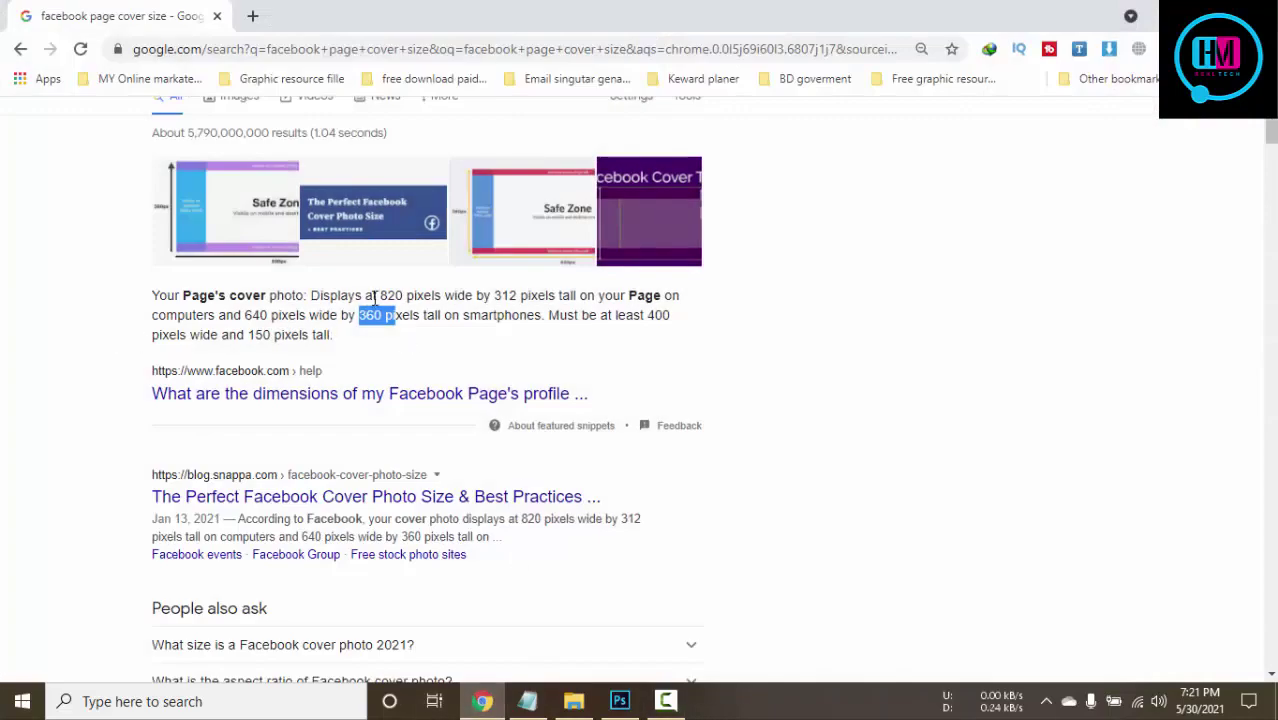
pyautogui.moveTo(378, 297); pyautogui.dragTo(446, 297)
pyautogui.click(530, 364)
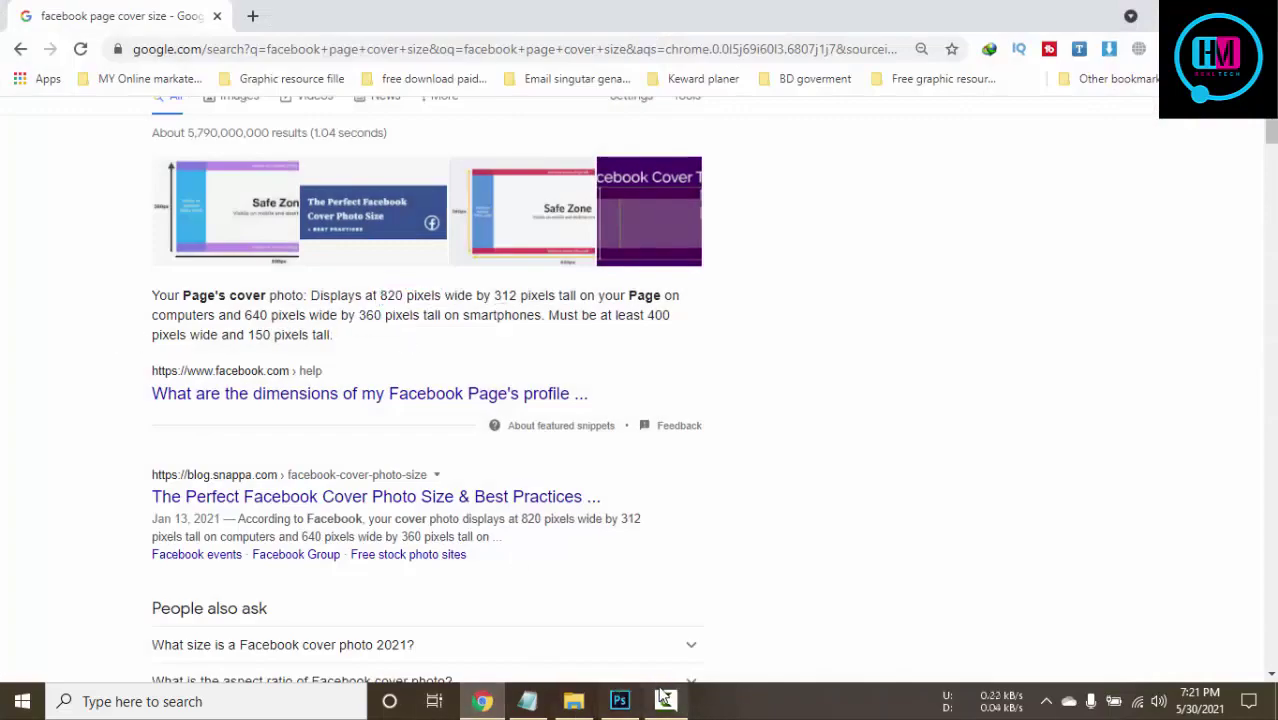
# Return to Photoshop and show the File menu commands.
pyautogui.click(620, 701)
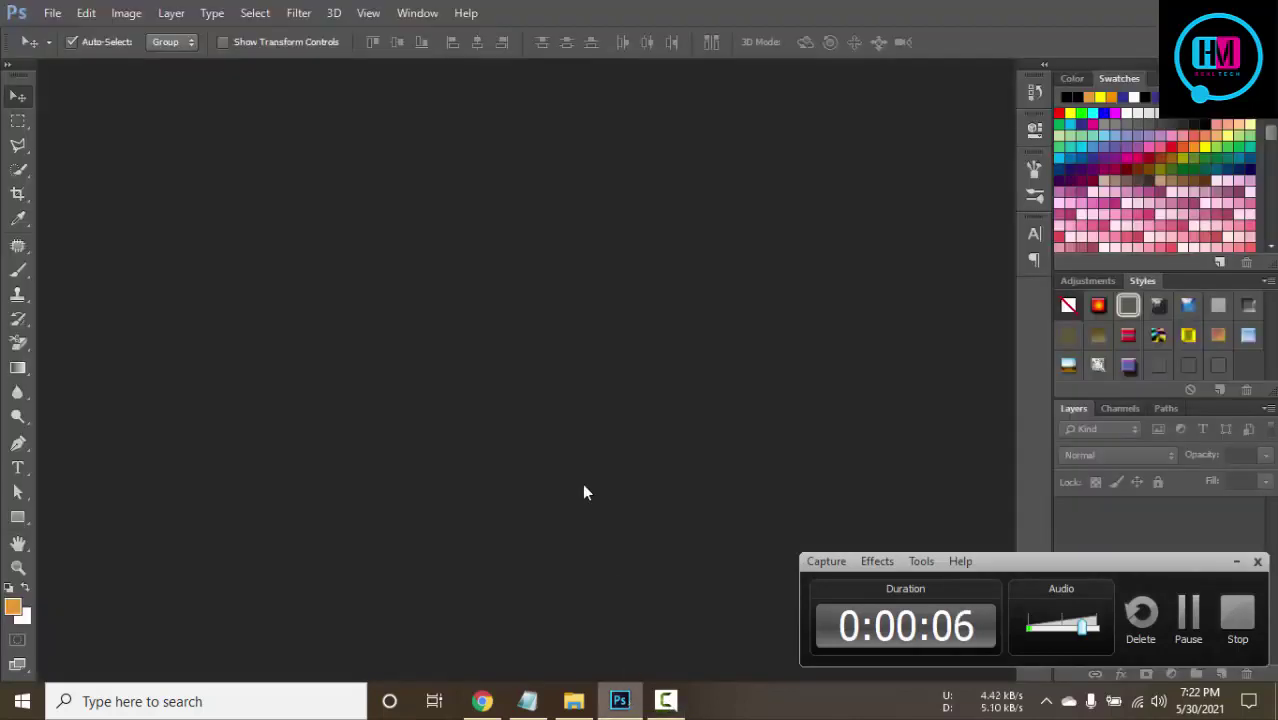
pyautogui.click(1236, 561)
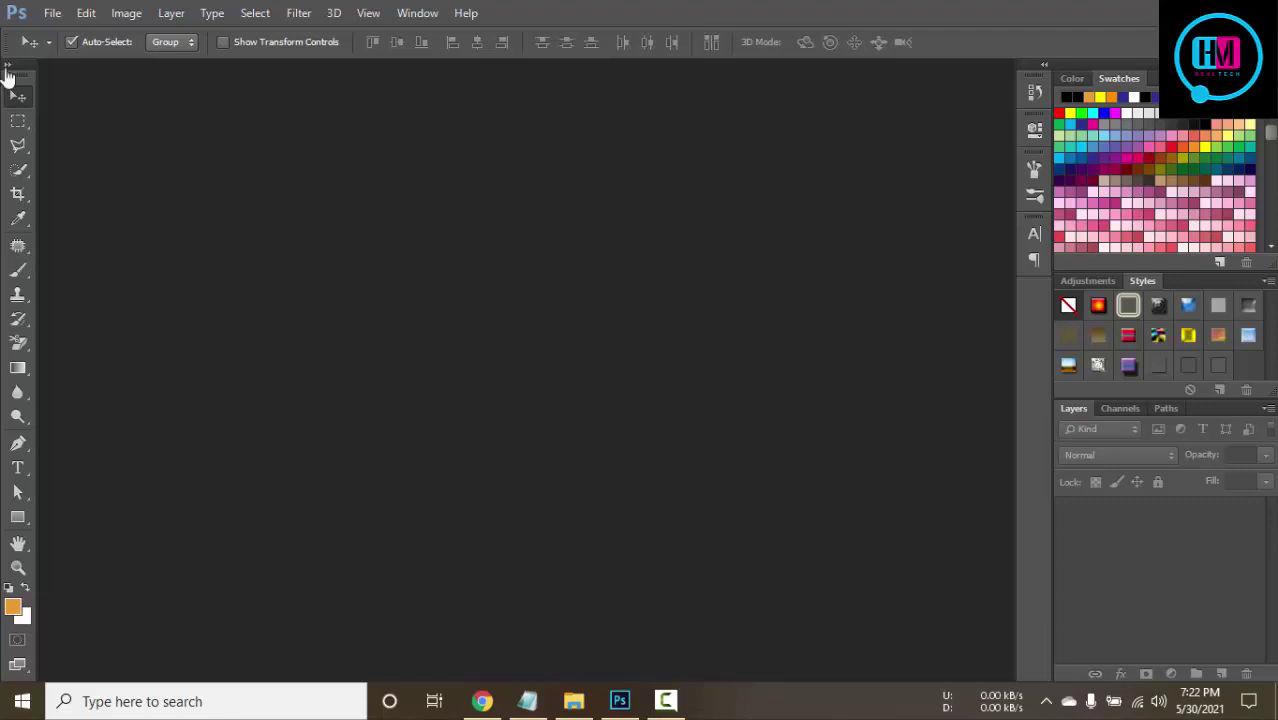
pyautogui.click(50, 14)
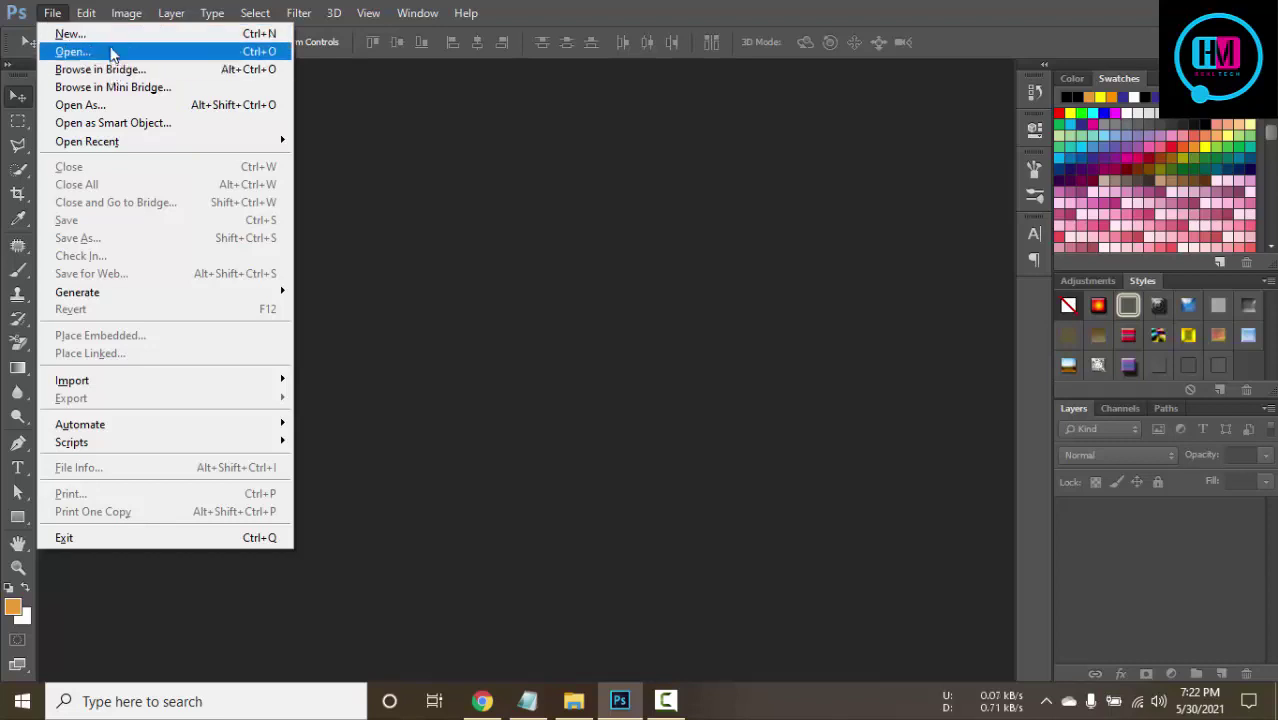
# Create a white 820 × 312 px document, then recheck the size figures in Chrome.
pyautogui.click(70, 34)
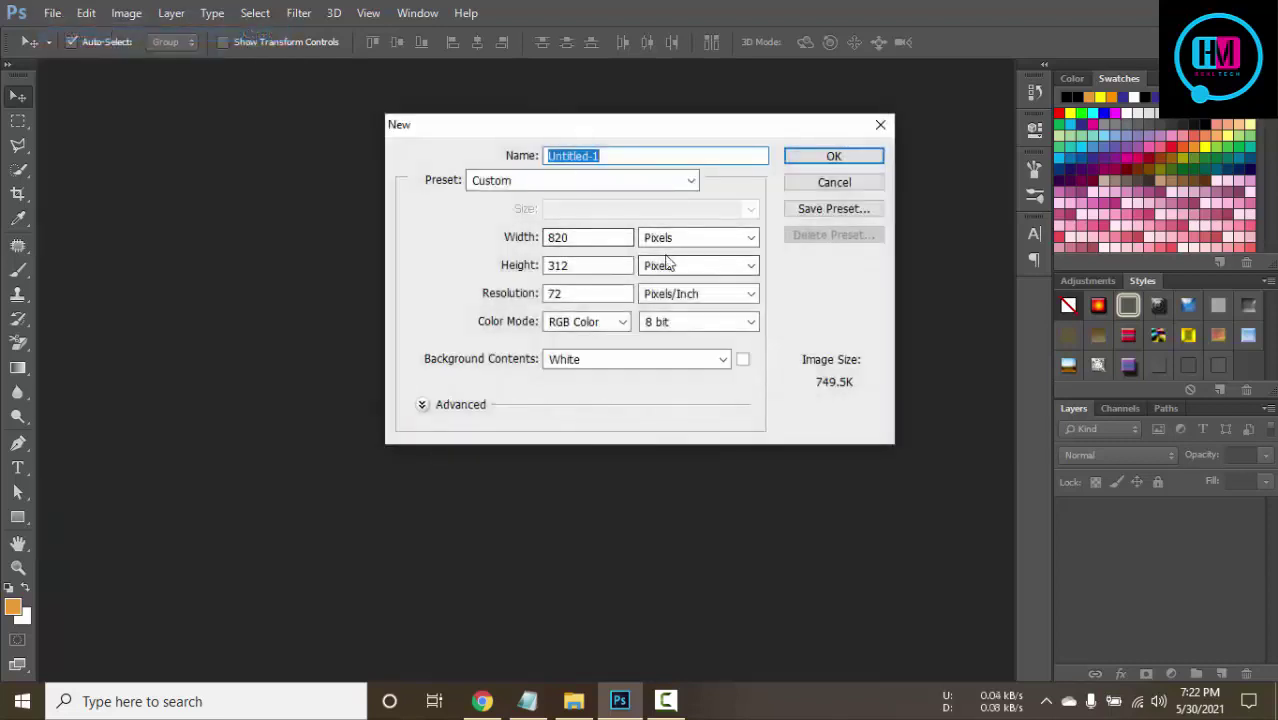
pyautogui.click(808, 157)
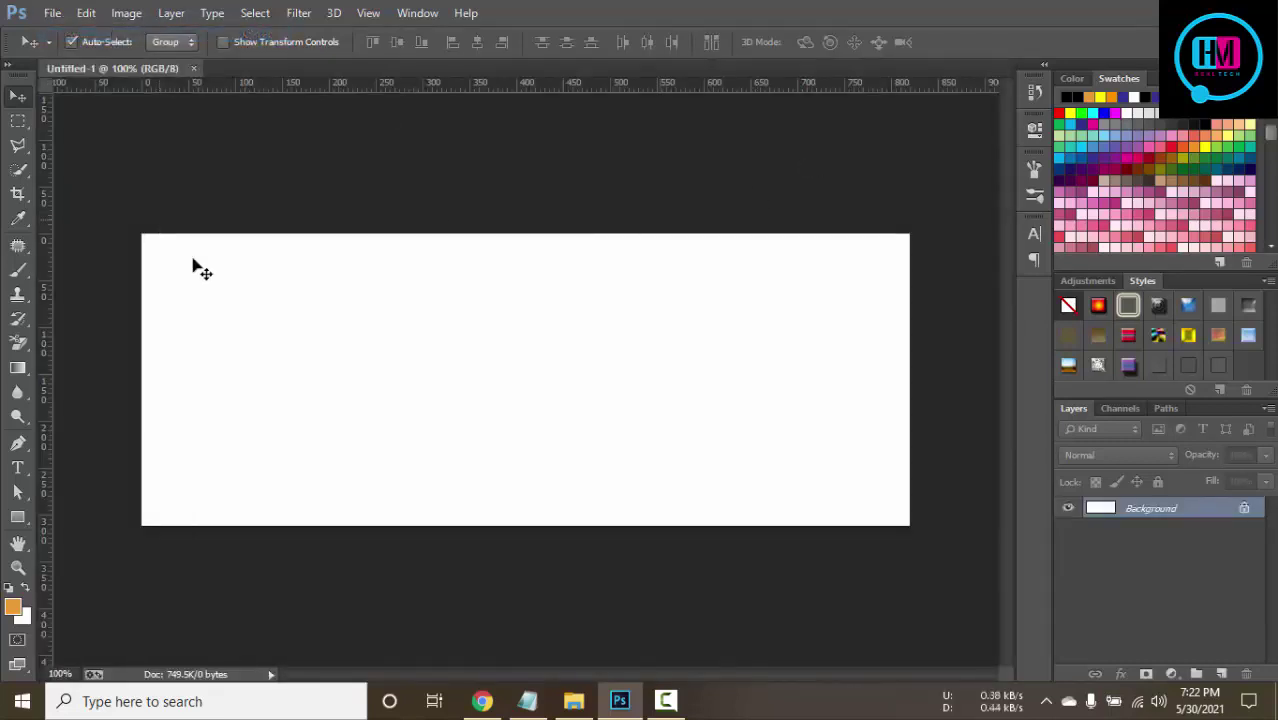
pyautogui.click(482, 701)
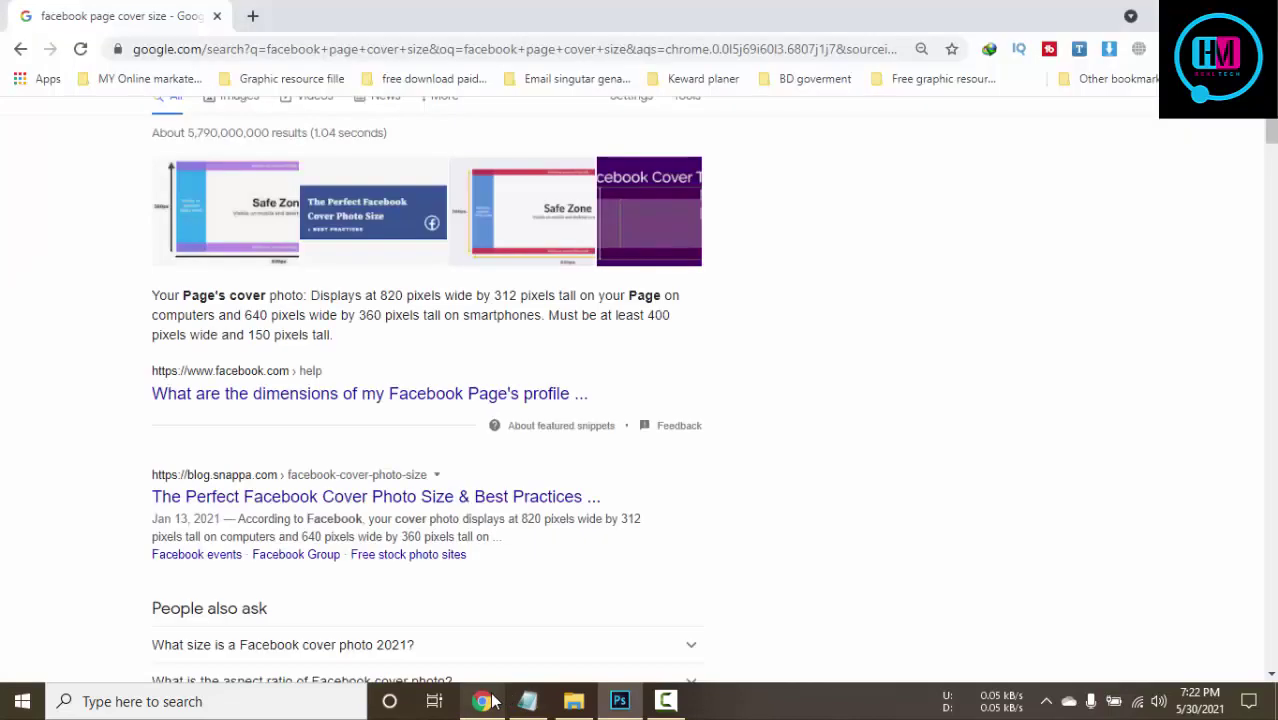
pyautogui.doubleClick(372, 315)
pyautogui.moveTo(245, 316); pyautogui.dragTo(258, 316)
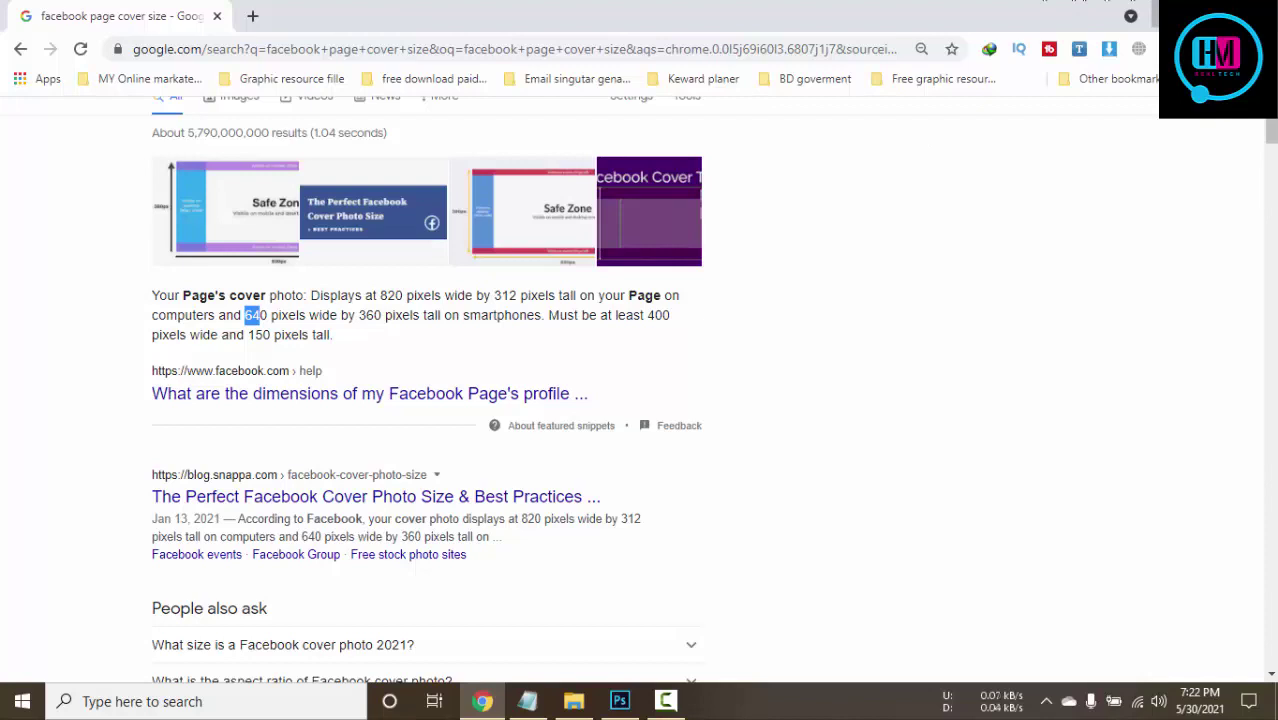
pyautogui.hotkey('alt', 'Tab')
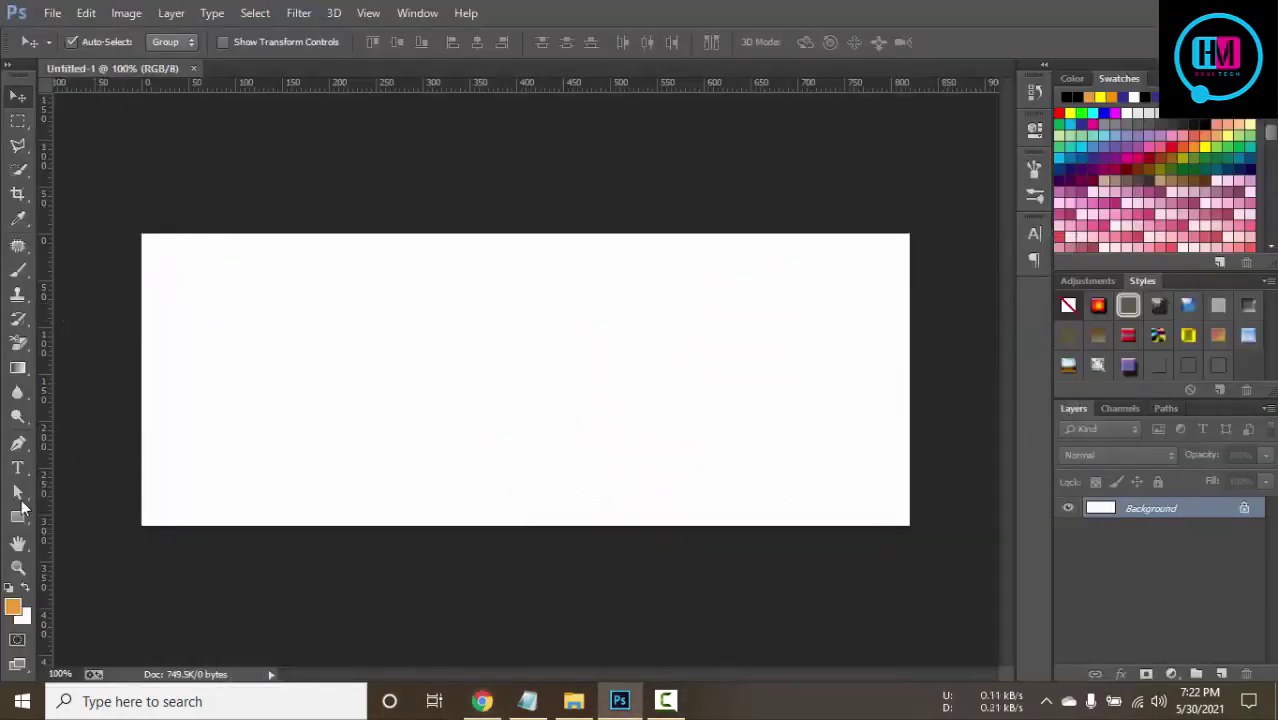
# Create a 100 × 100 test rectangle at 60% opacity, then delete it.
pyautogui.click(18, 516)
pyautogui.click(391, 410)
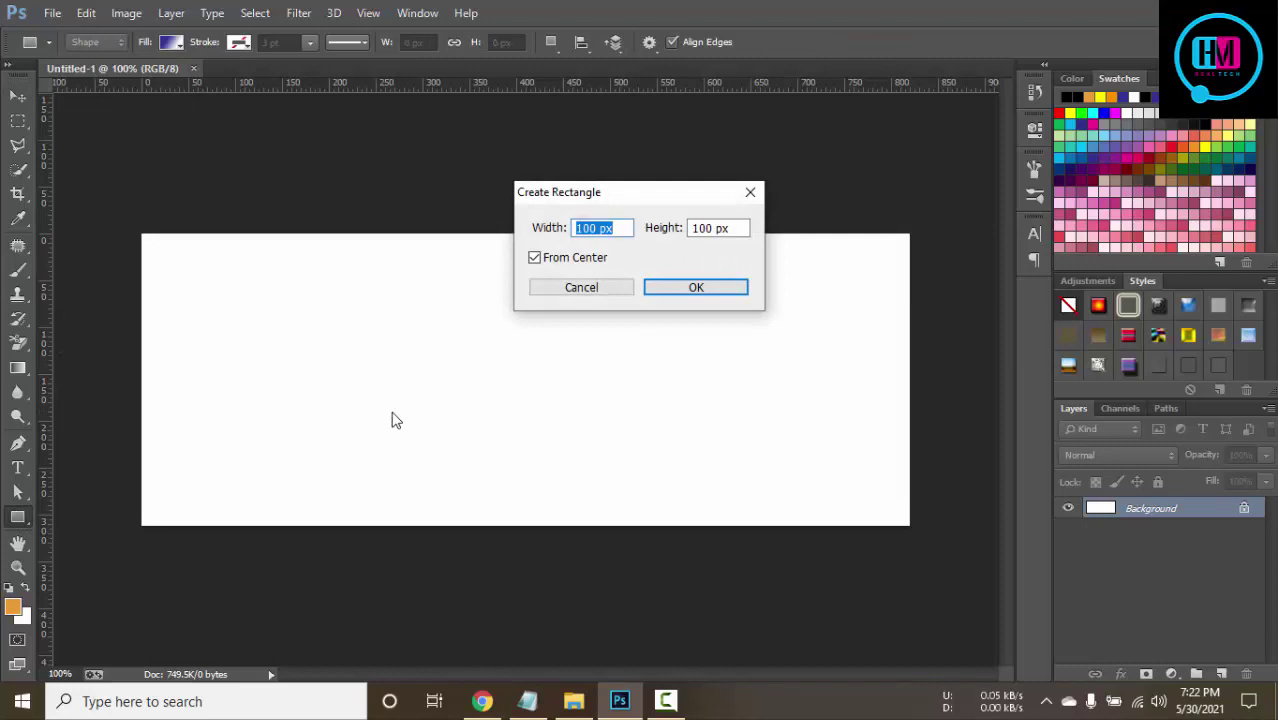
pyautogui.press('Return')
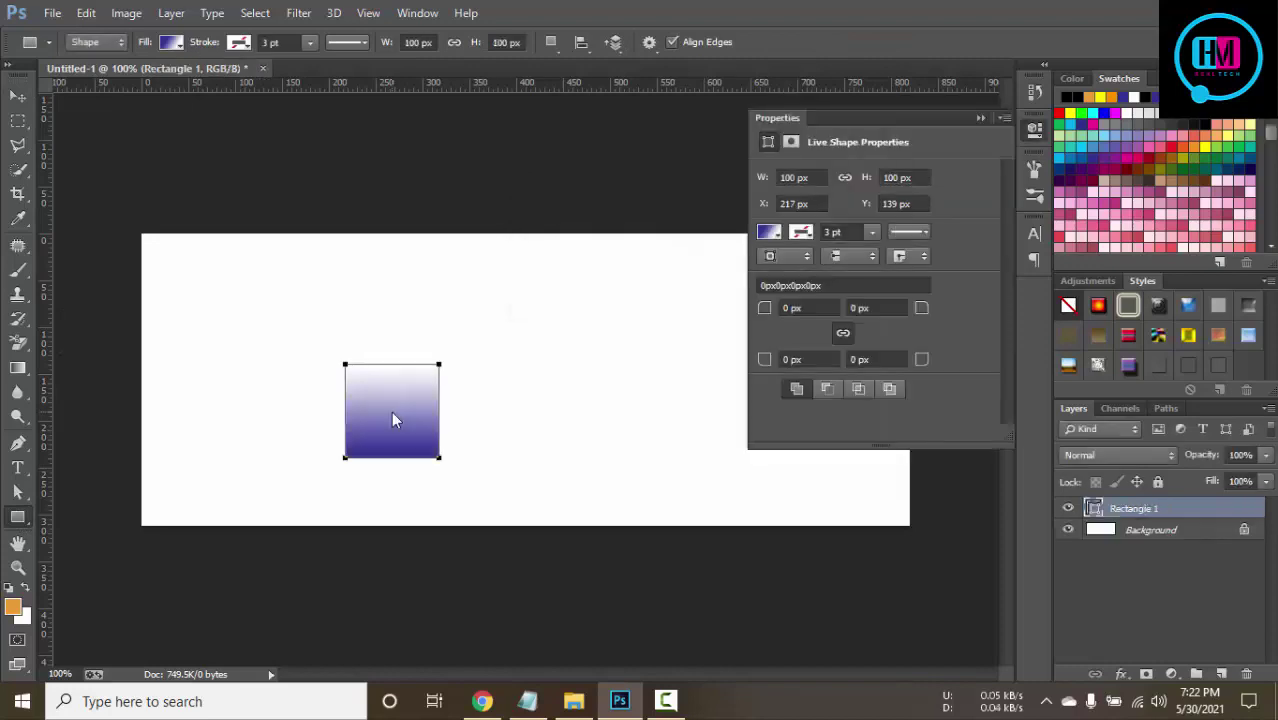
pyautogui.press('6')
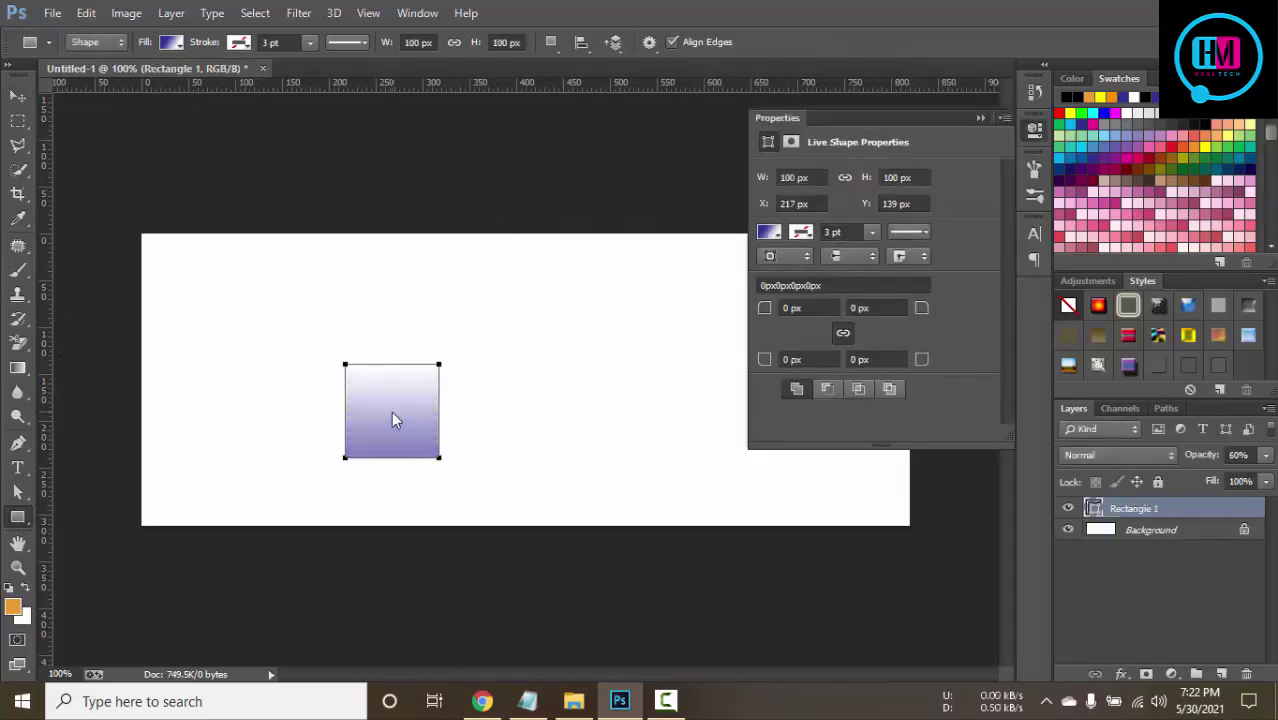
pyautogui.click(14, 97)
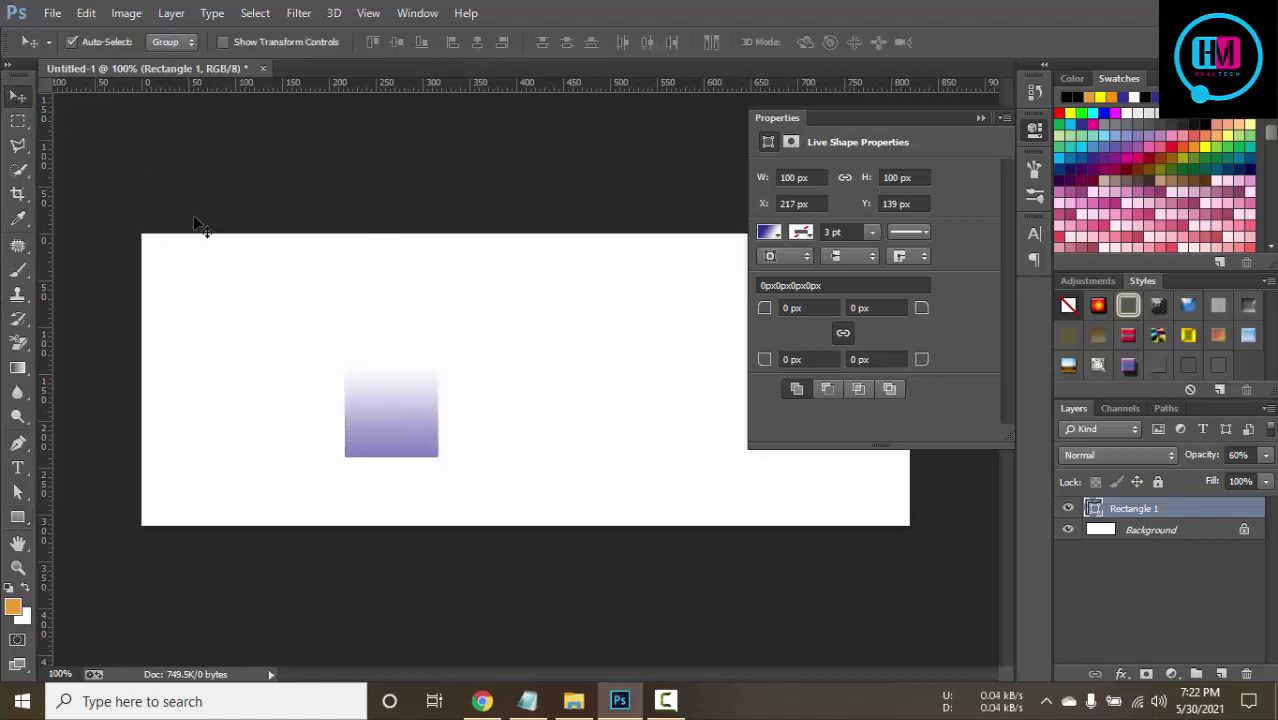
pyautogui.press('Delete')
# Create a 660 × 312 px gradient rectangle through the Create Rectangle dialog.
pyautogui.click(980, 118)
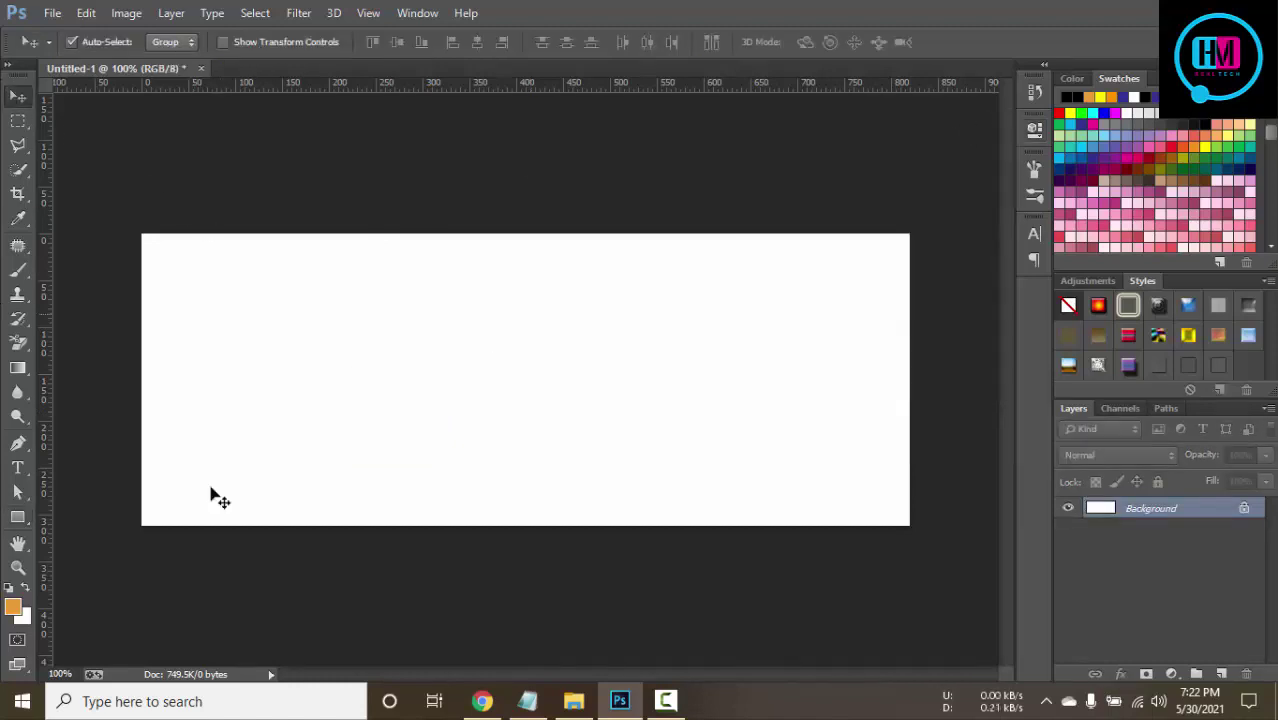
pyautogui.click(17, 517)
pyautogui.click(499, 347)
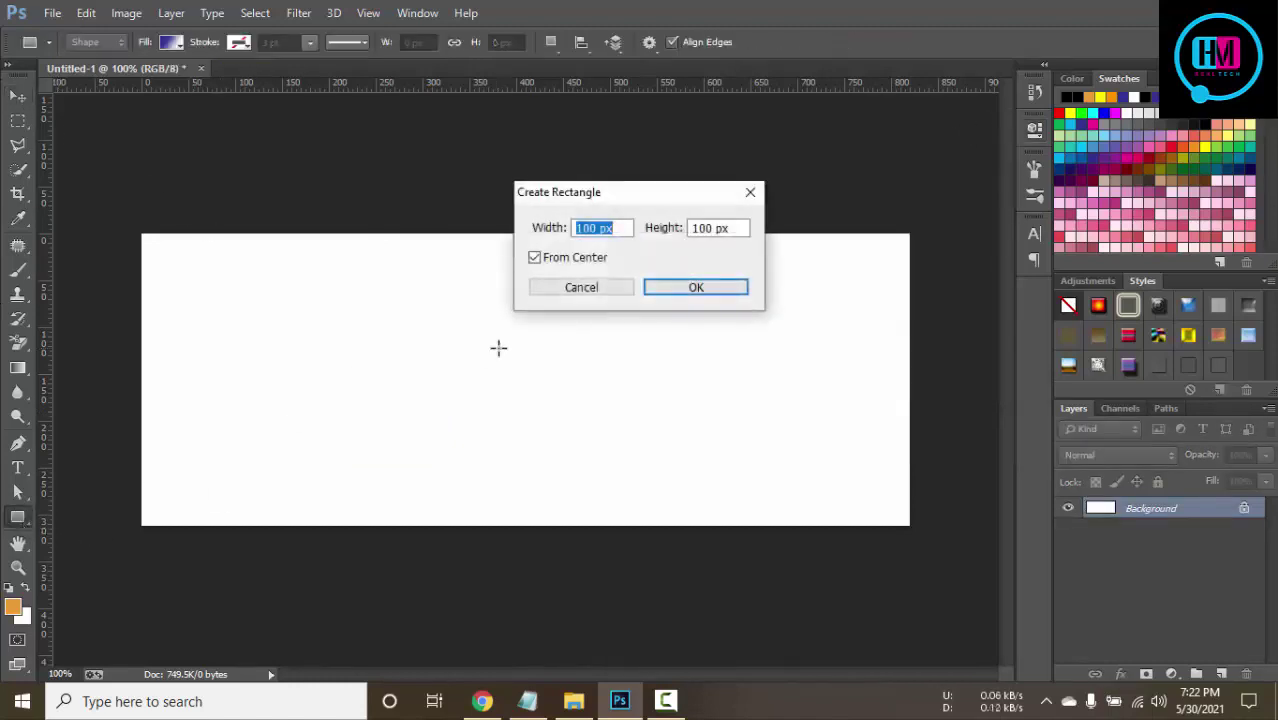
pyautogui.write('66')
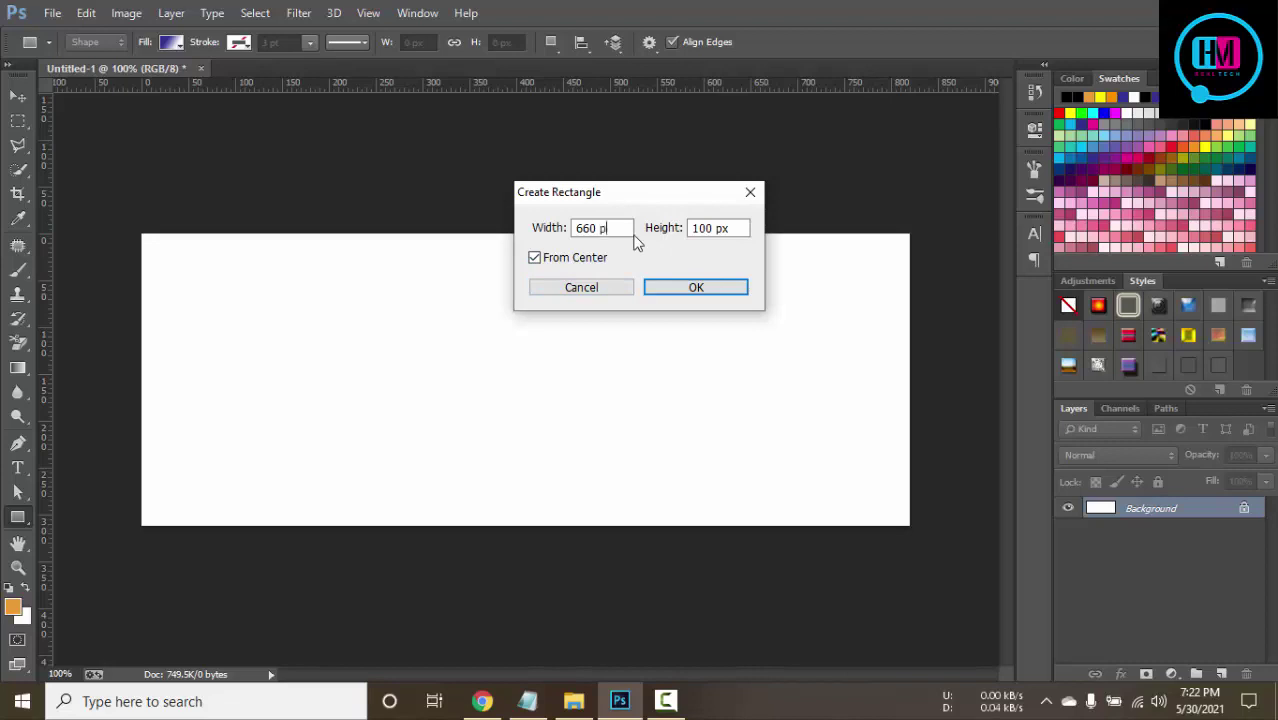
pyautogui.write('x')
pyautogui.moveTo(740, 229); pyautogui.dragTo(553, 228)
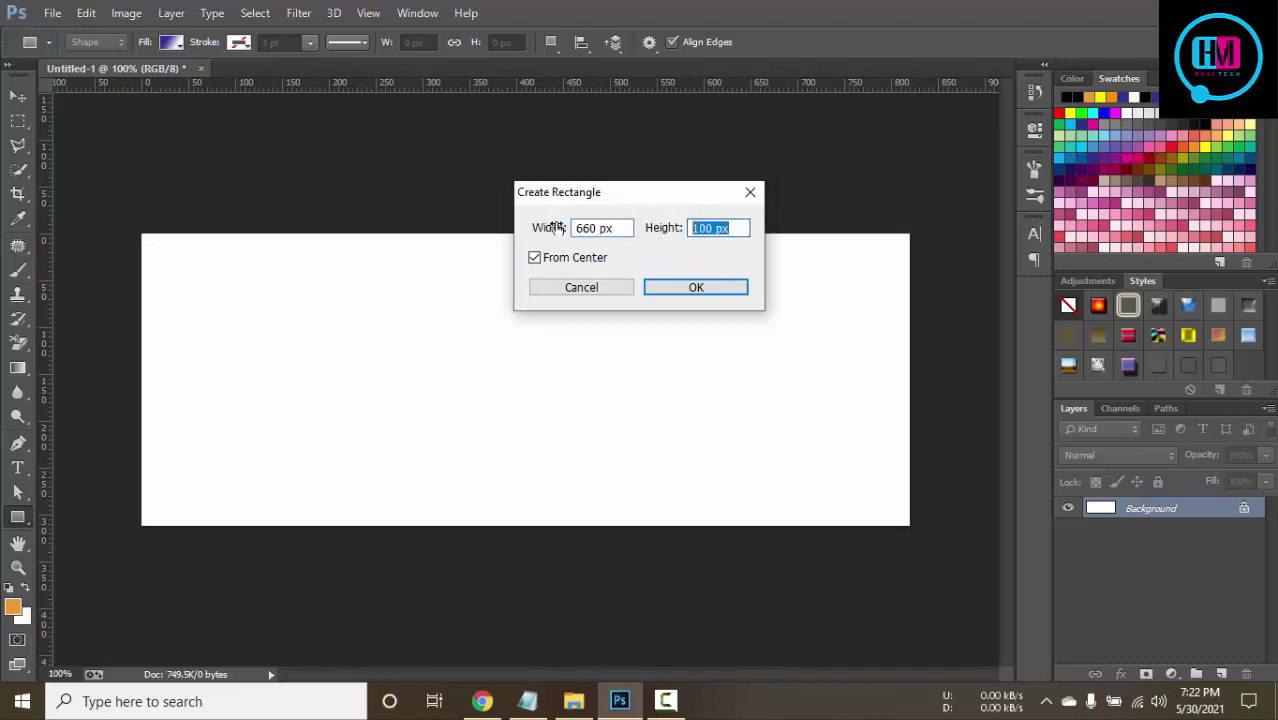
pyautogui.write('312')
pyautogui.click(730, 288)
# Change the rectangle's fill to solid orange.
pyautogui.click(776, 238)
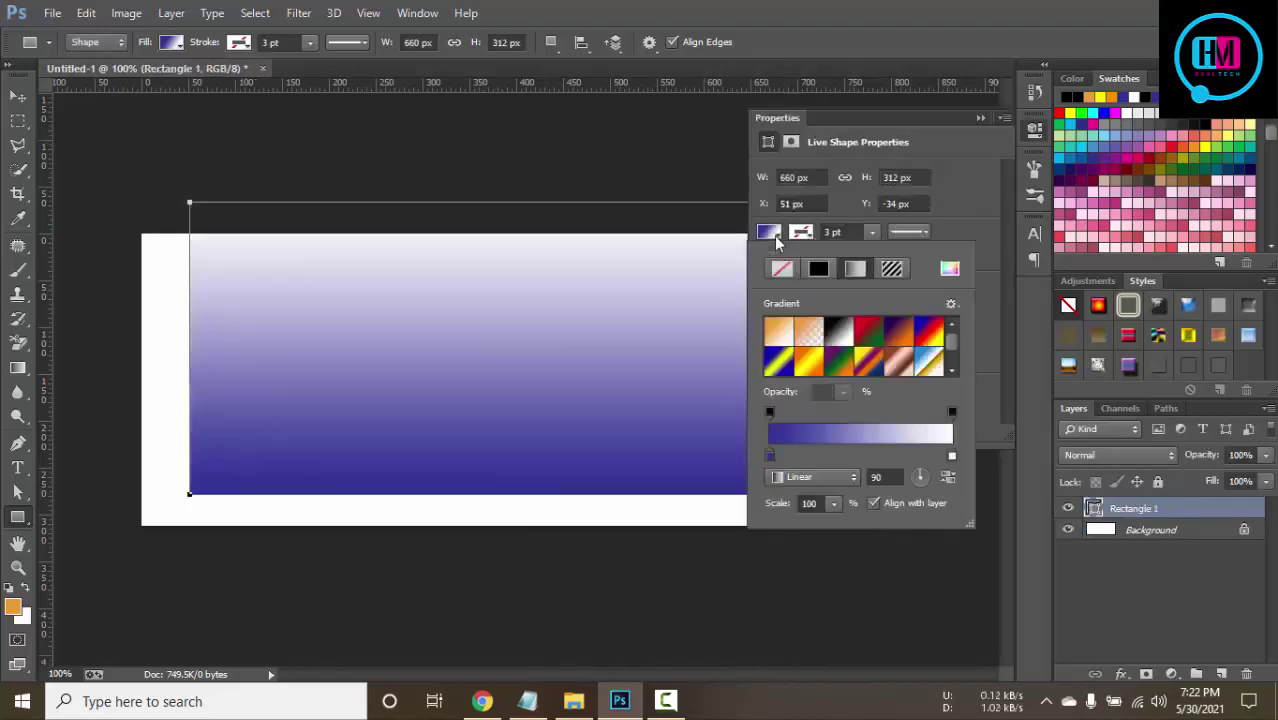
pyautogui.click(818, 269)
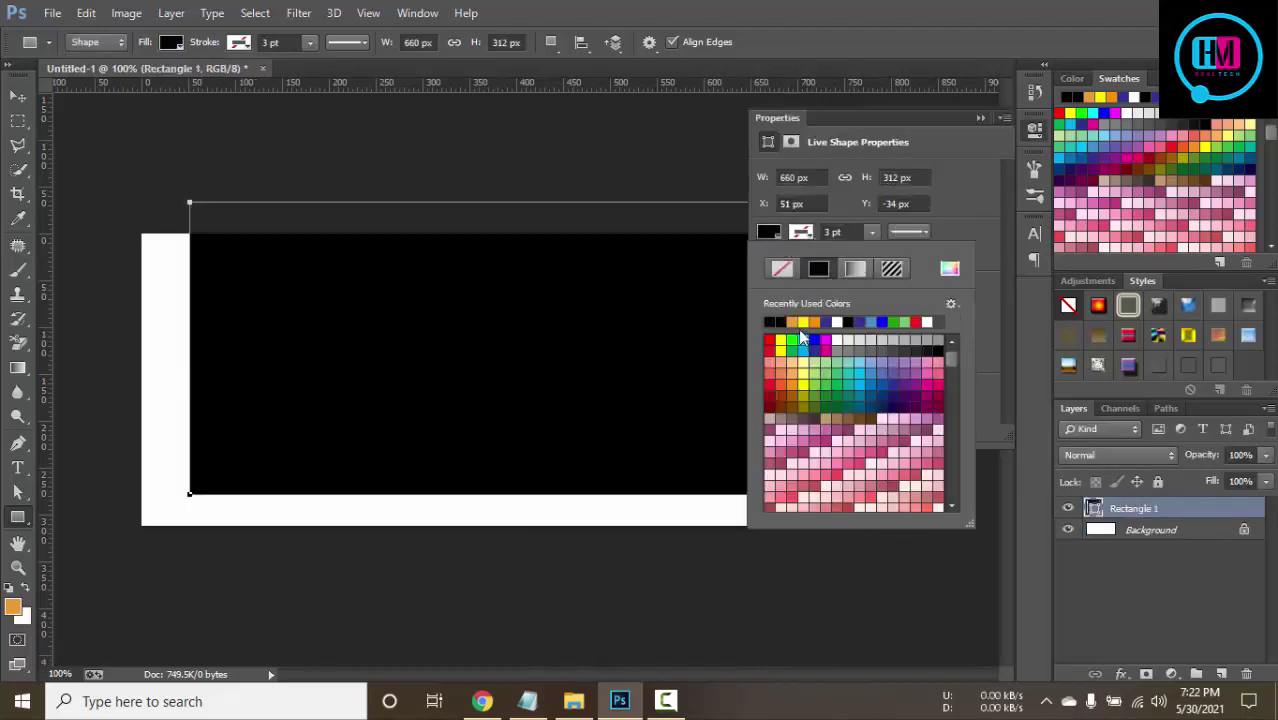
pyautogui.click(792, 321)
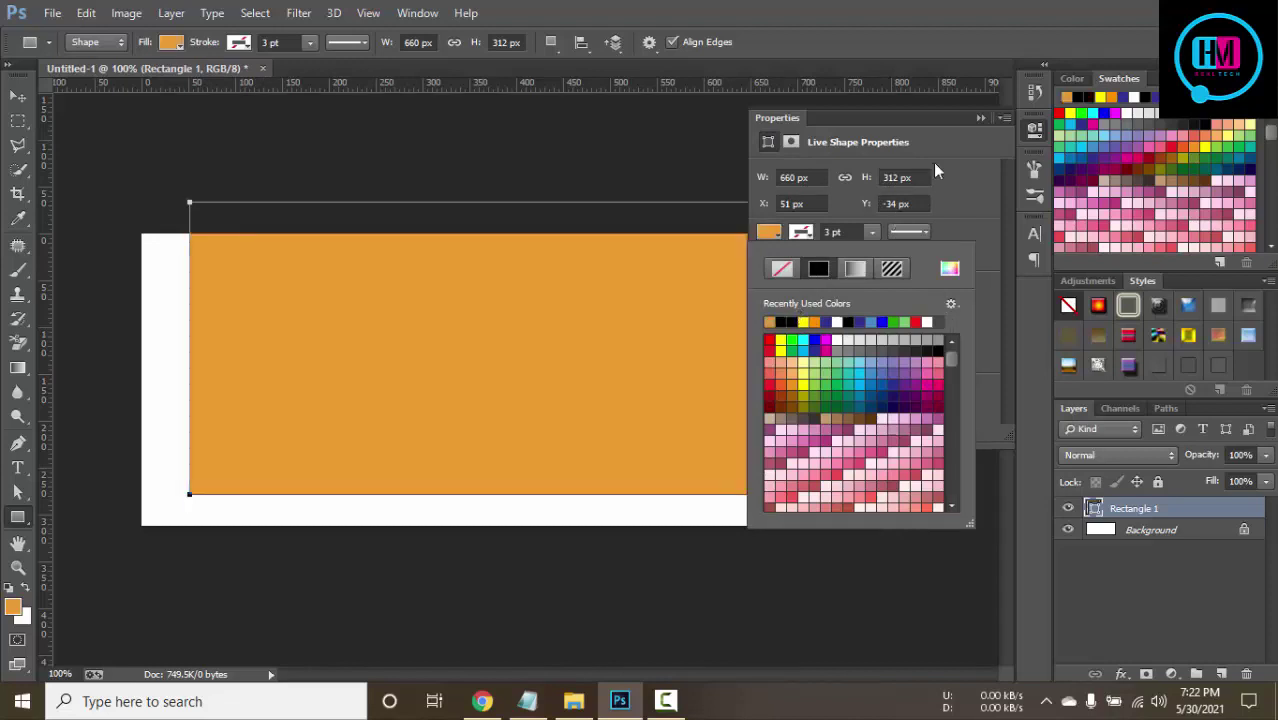
pyautogui.click(976, 128)
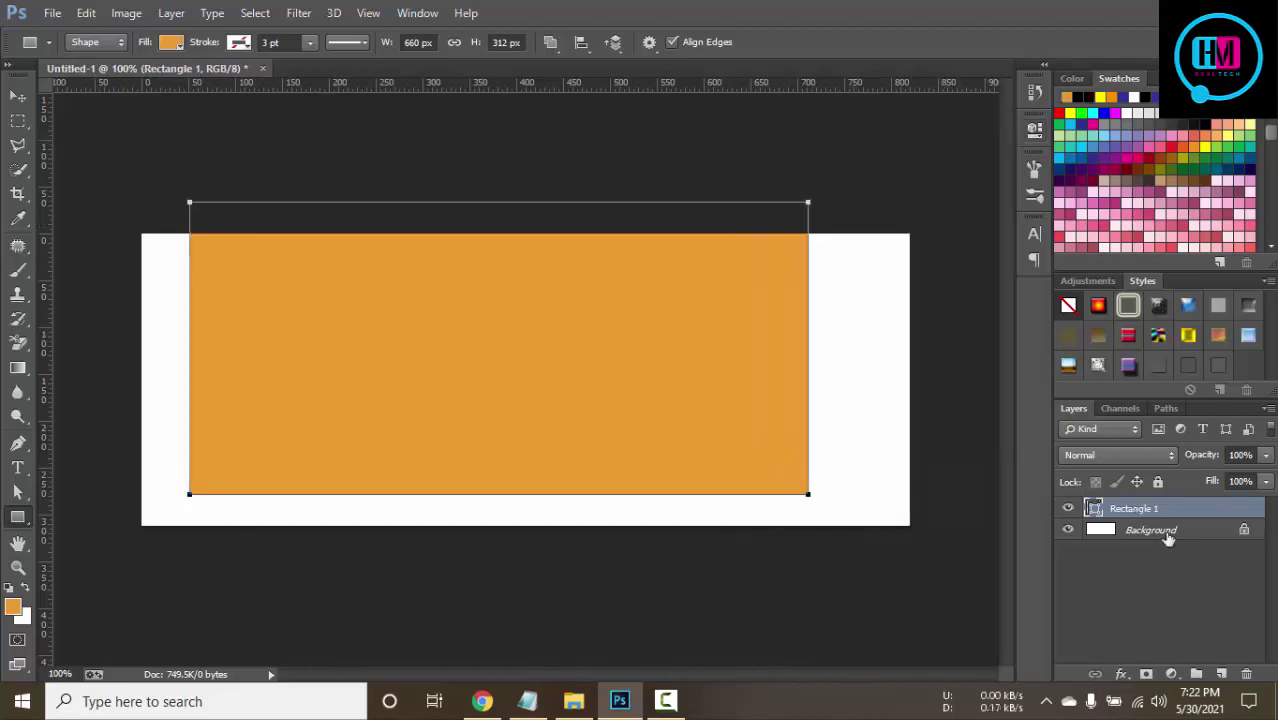
# Centre the rectangle on Background, add vertical guides at its edges, then delete it.
pyautogui.keyDown('shift'); pyautogui.click(1165, 533); pyautogui.keyUp('shift')
pyautogui.press('v')
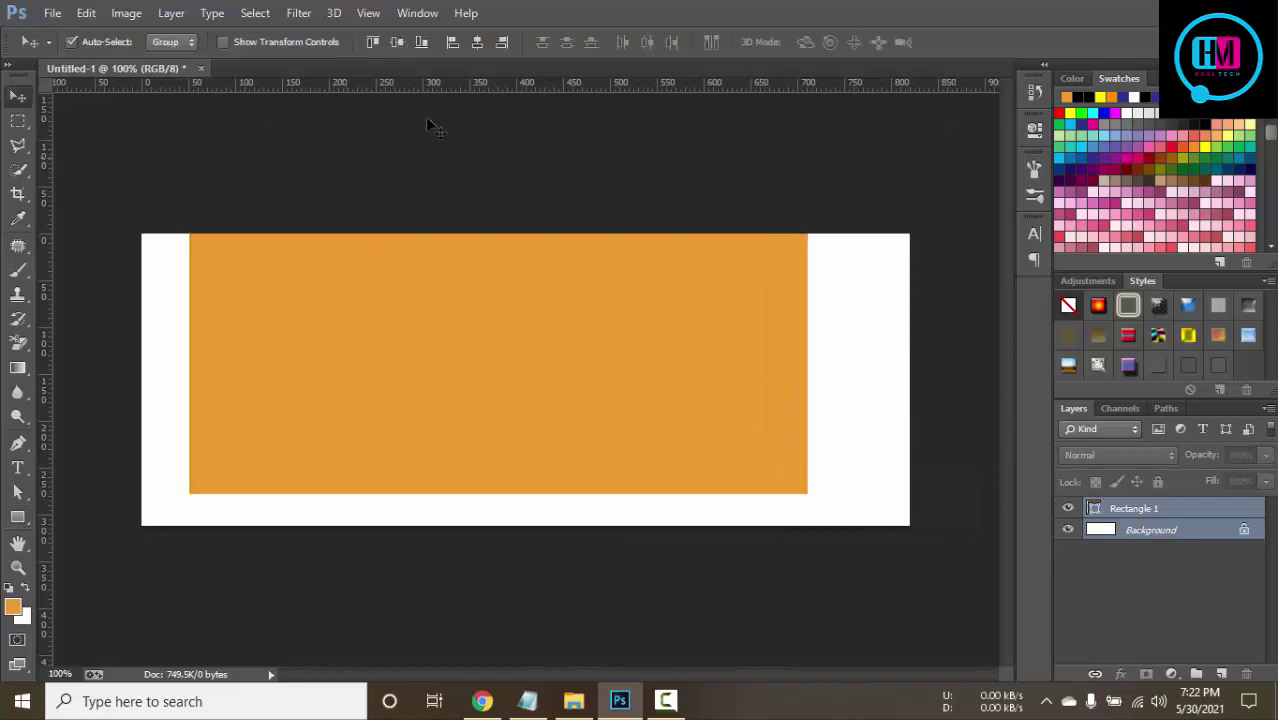
pyautogui.click(396, 42)
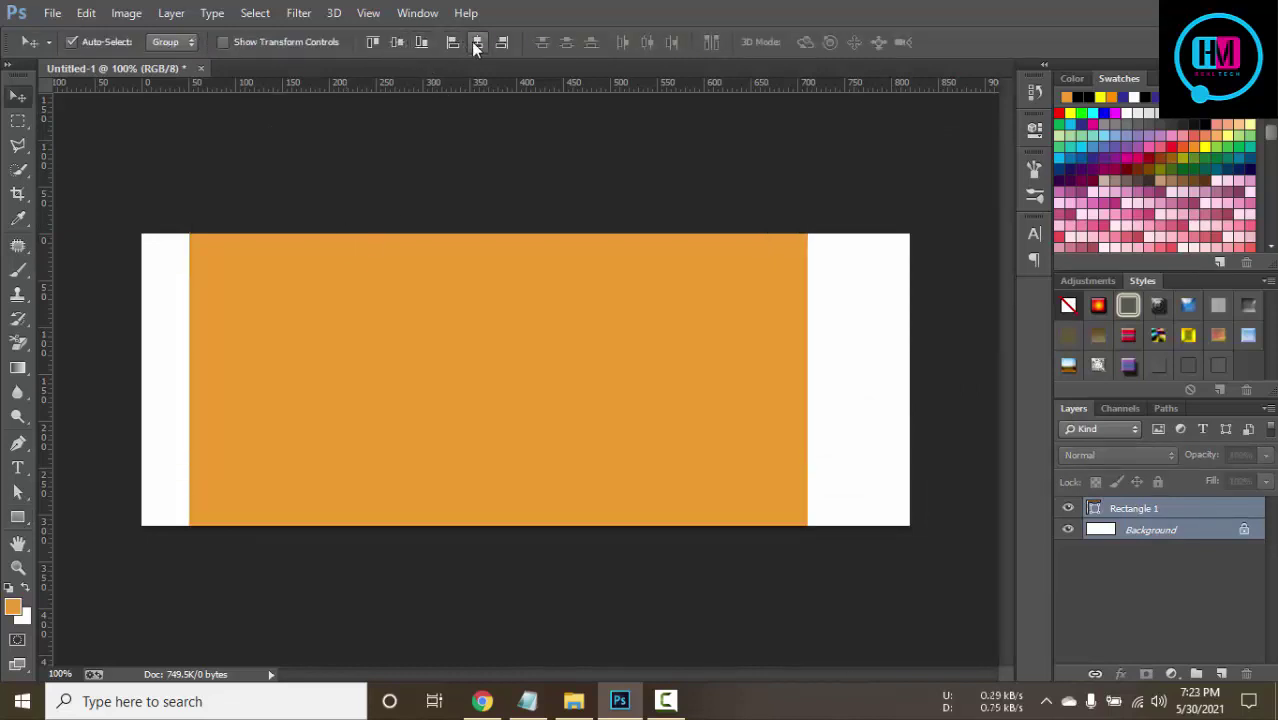
pyautogui.click(477, 42)
pyautogui.moveTo(399, 86); pyautogui.dragTo(217, 372)
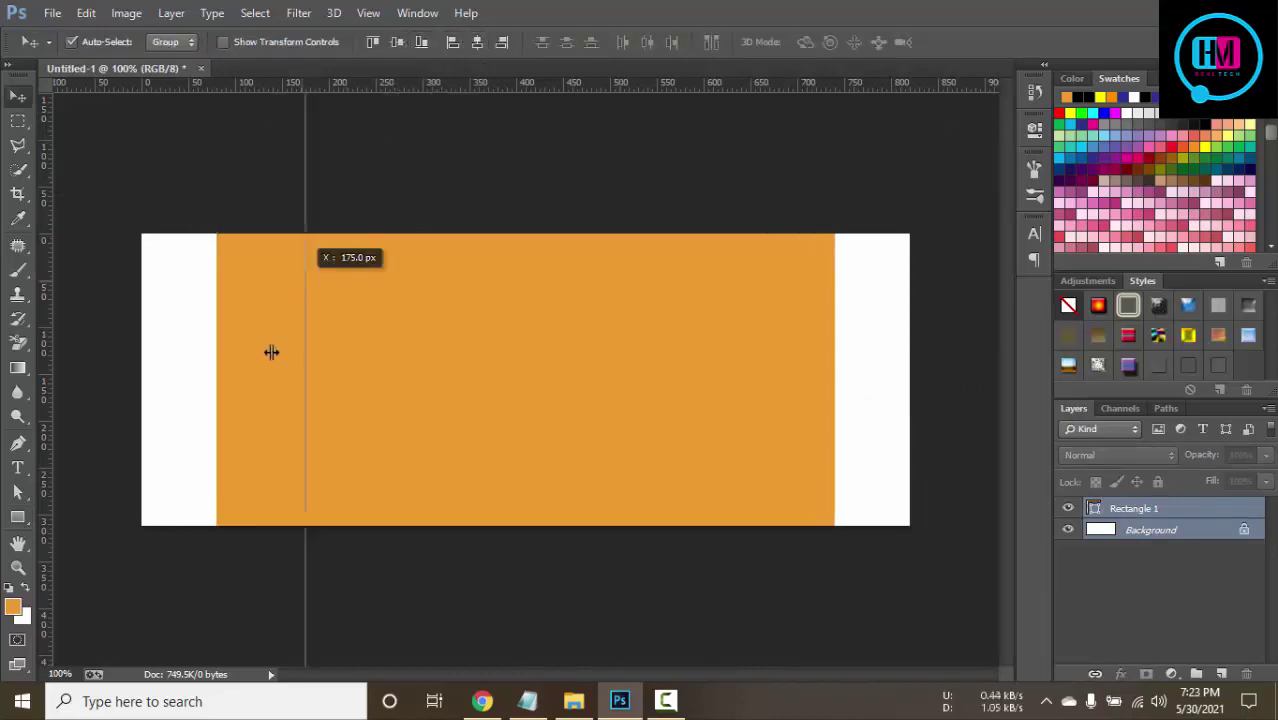
pyautogui.moveTo(397, 84); pyautogui.dragTo(835, 344)
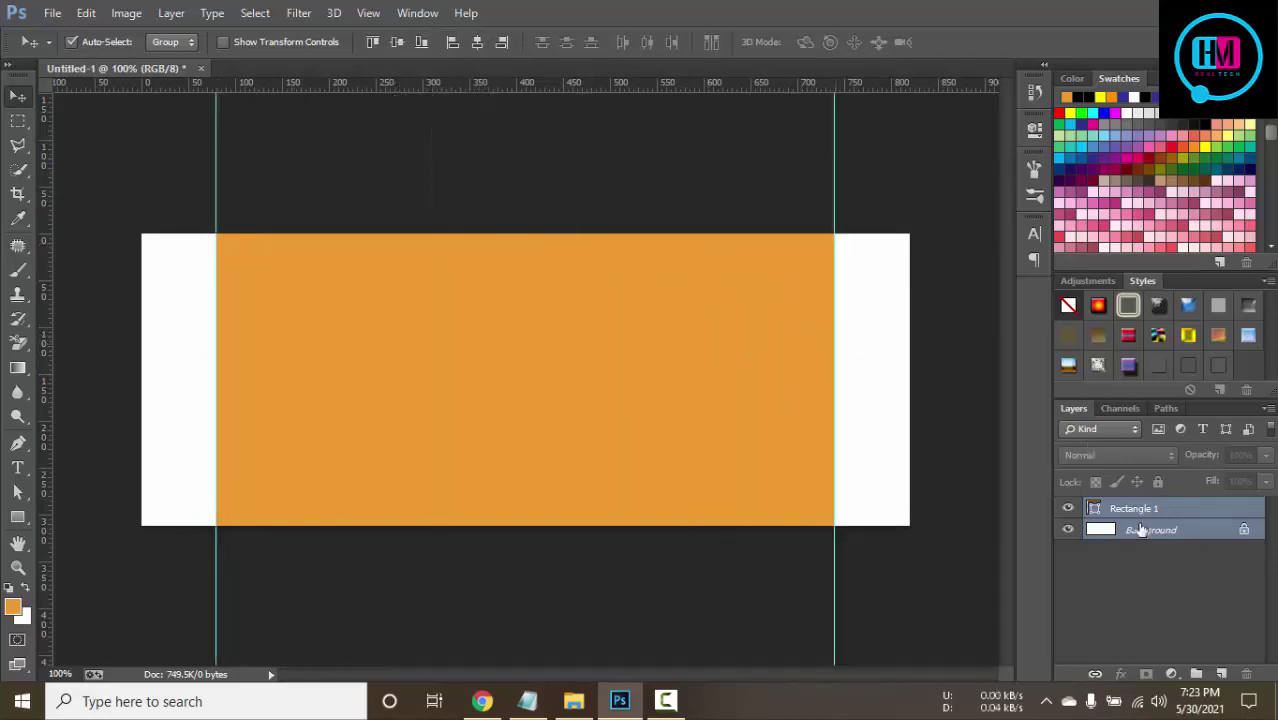
pyautogui.press('Delete')
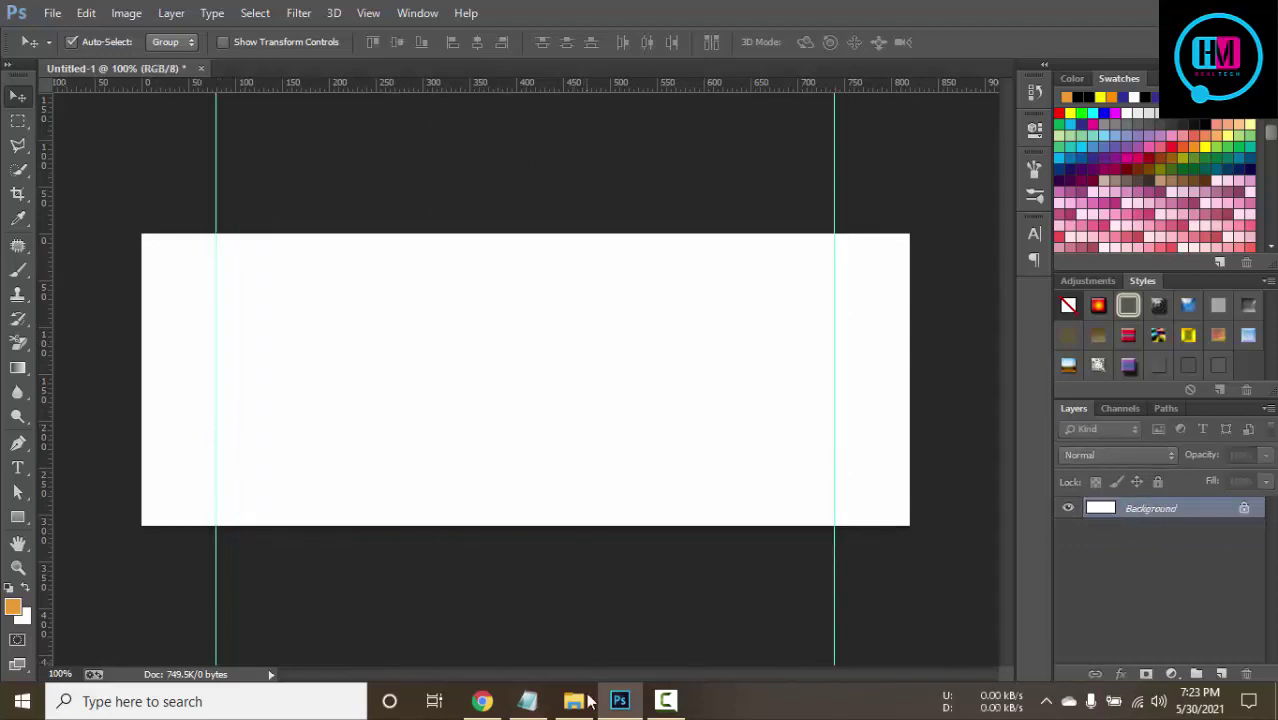
pyautogui.click(580, 702)
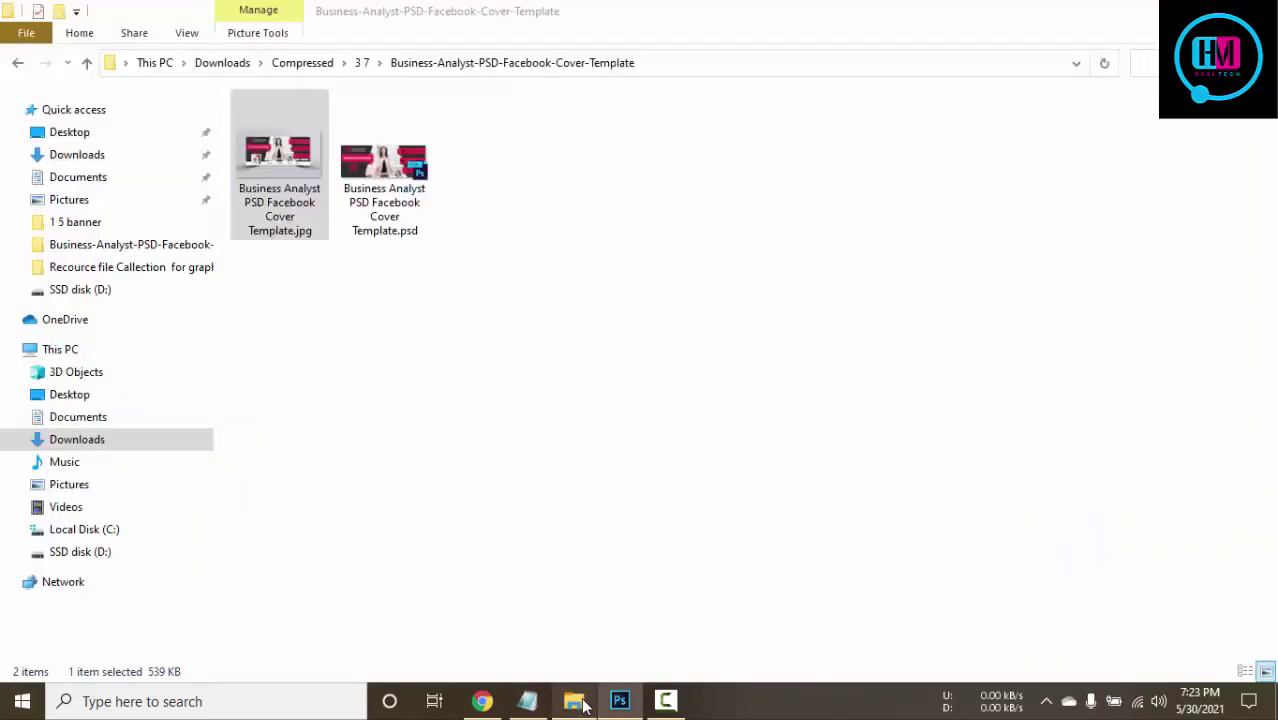
pyautogui.doubleClick(240, 176)
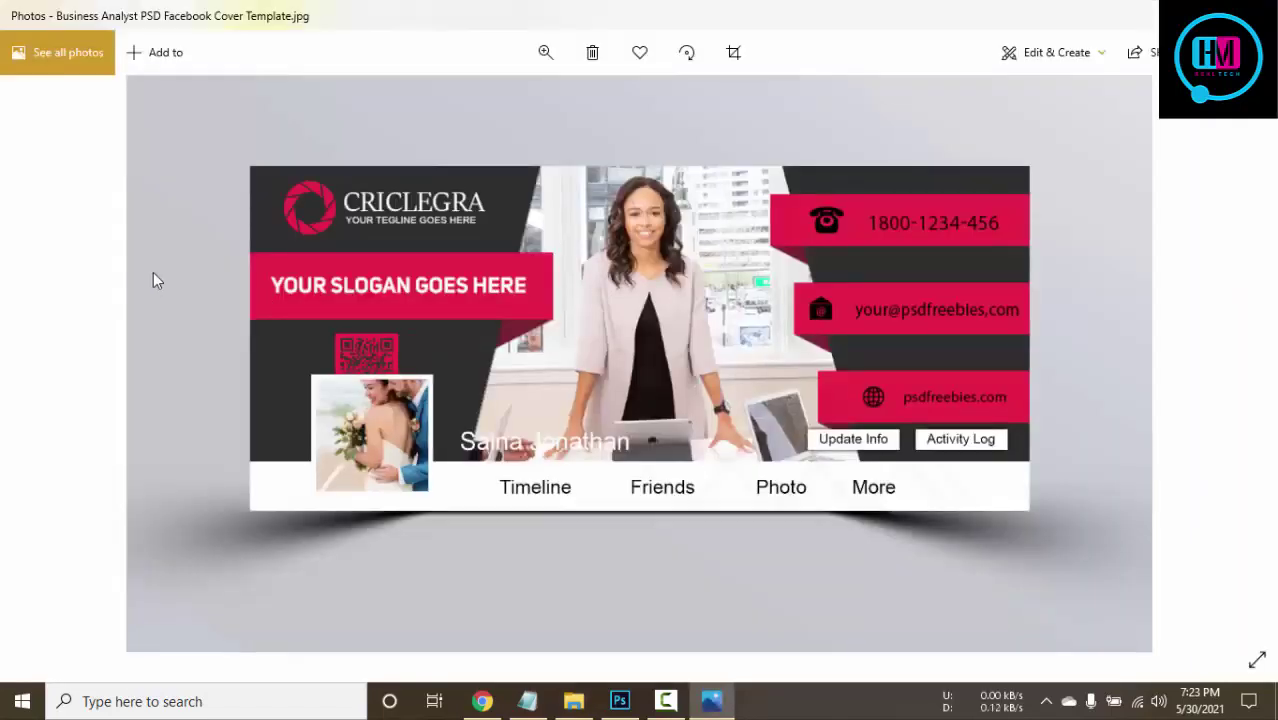
pyautogui.hotkey('alt', 'F4')
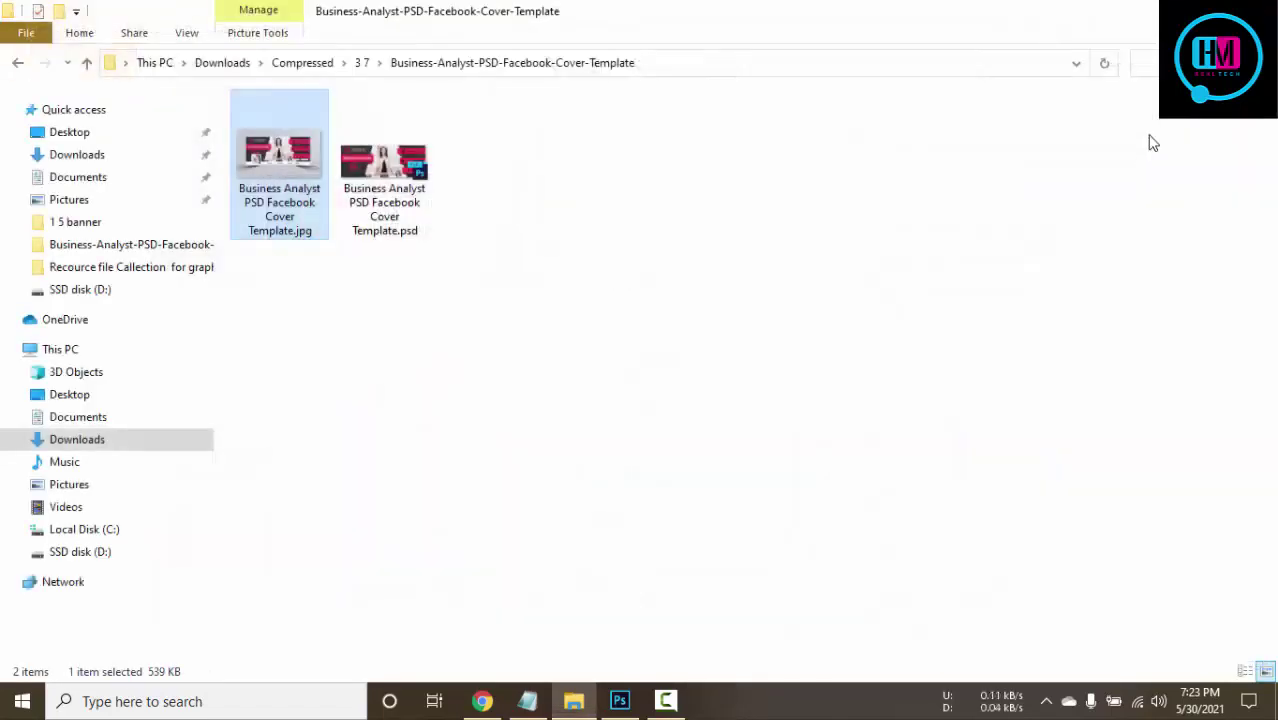
pyautogui.hotkey('alt', 'Tab')
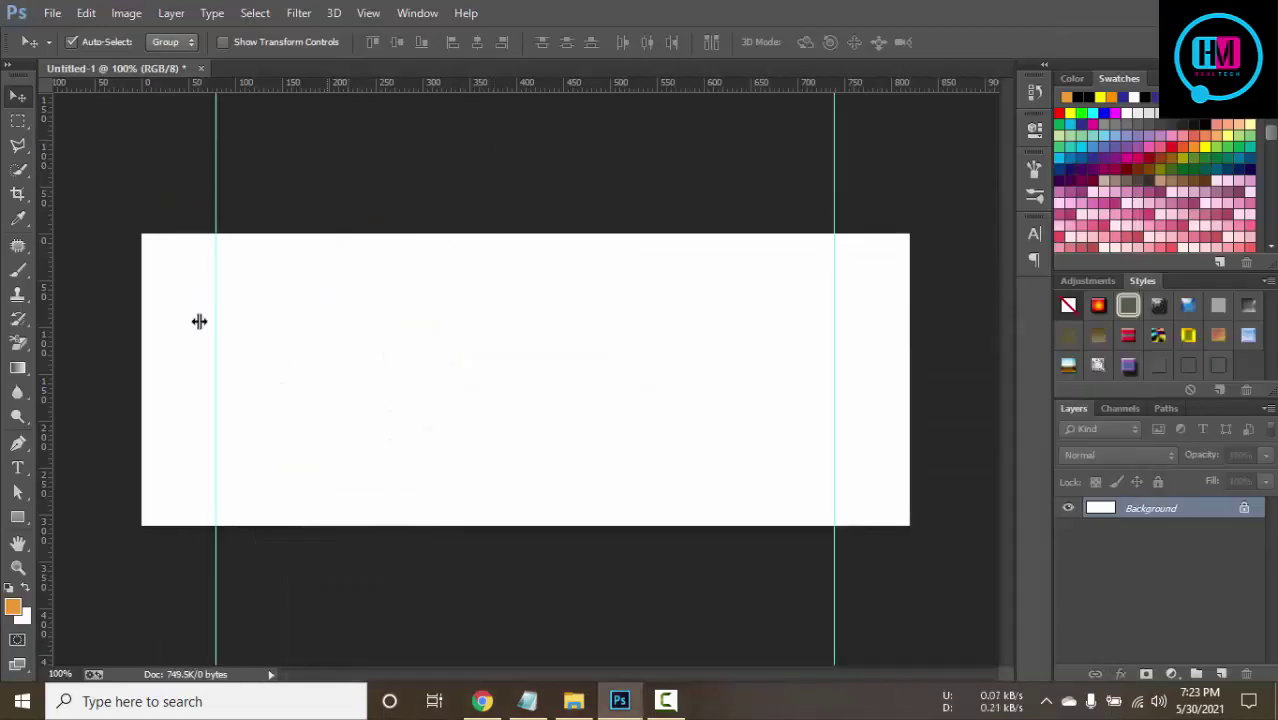
# Create a 100 × 100 px gradient rectangle, not drawn from the centre.
pyautogui.click(18, 518)
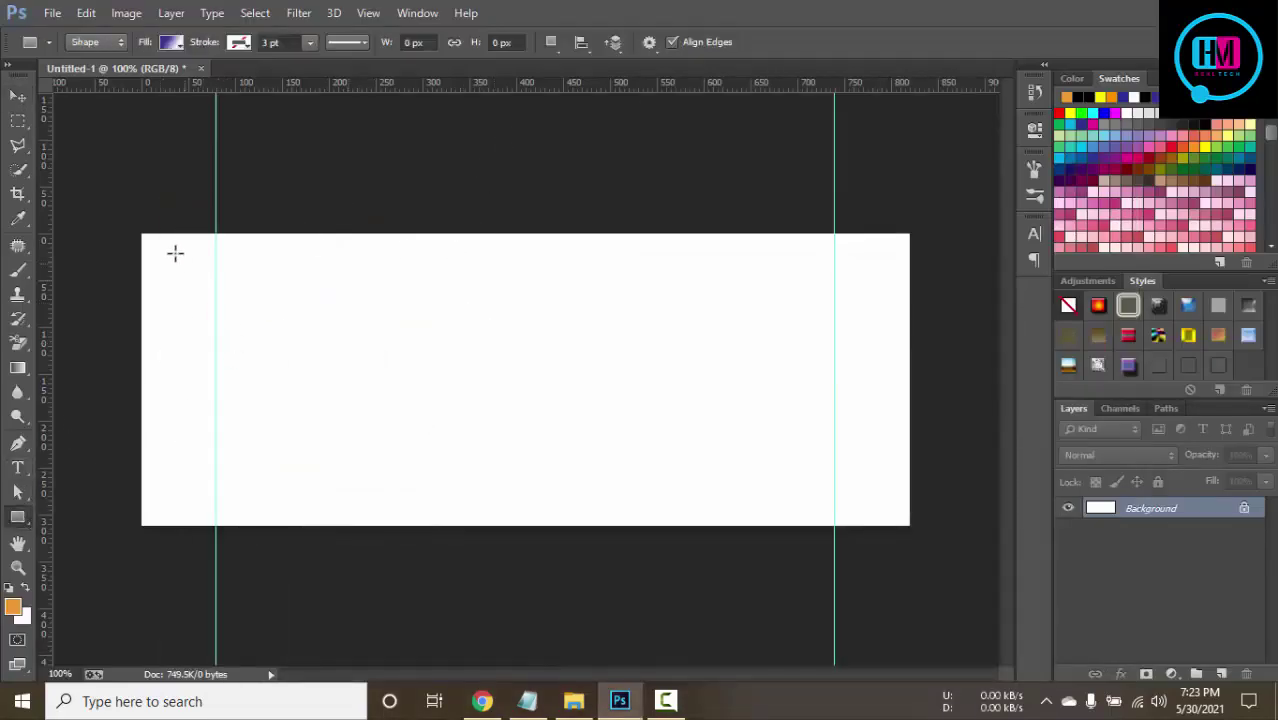
pyautogui.moveTo(143, 234); pyautogui.dragTo(383, 443)
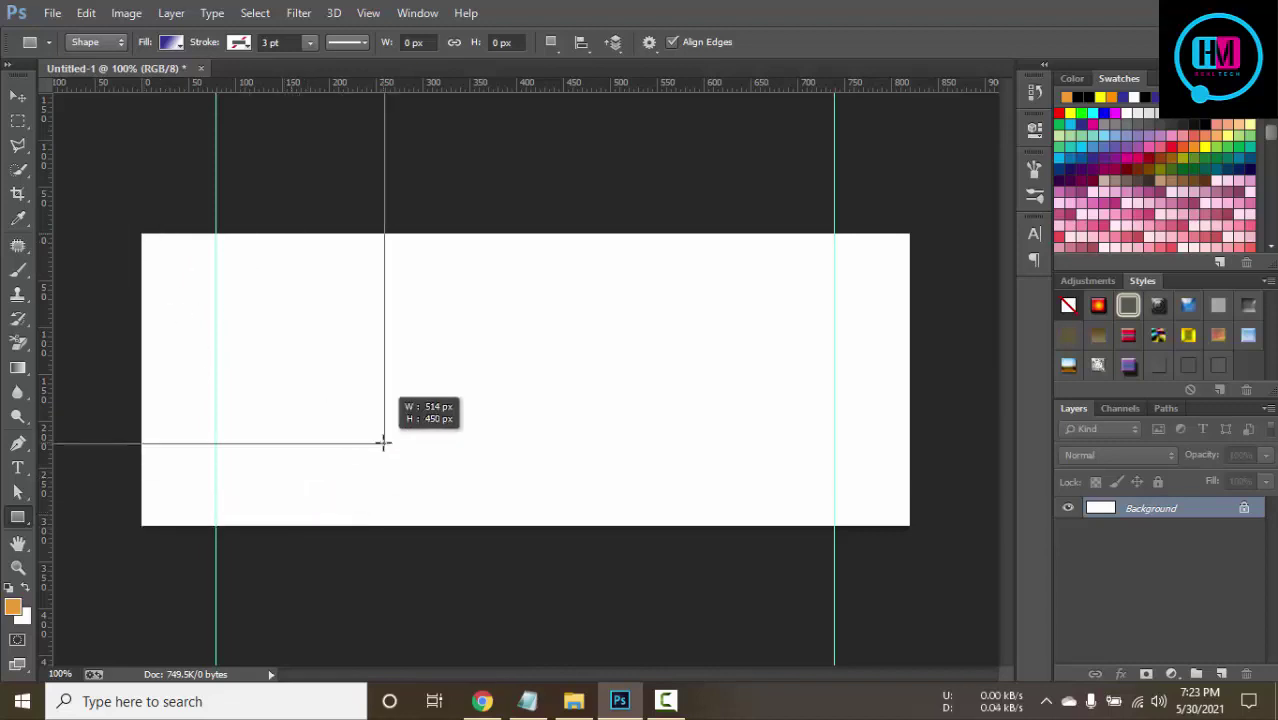
pyautogui.hotkey('ctrl', 'z')
pyautogui.click(390, 373)
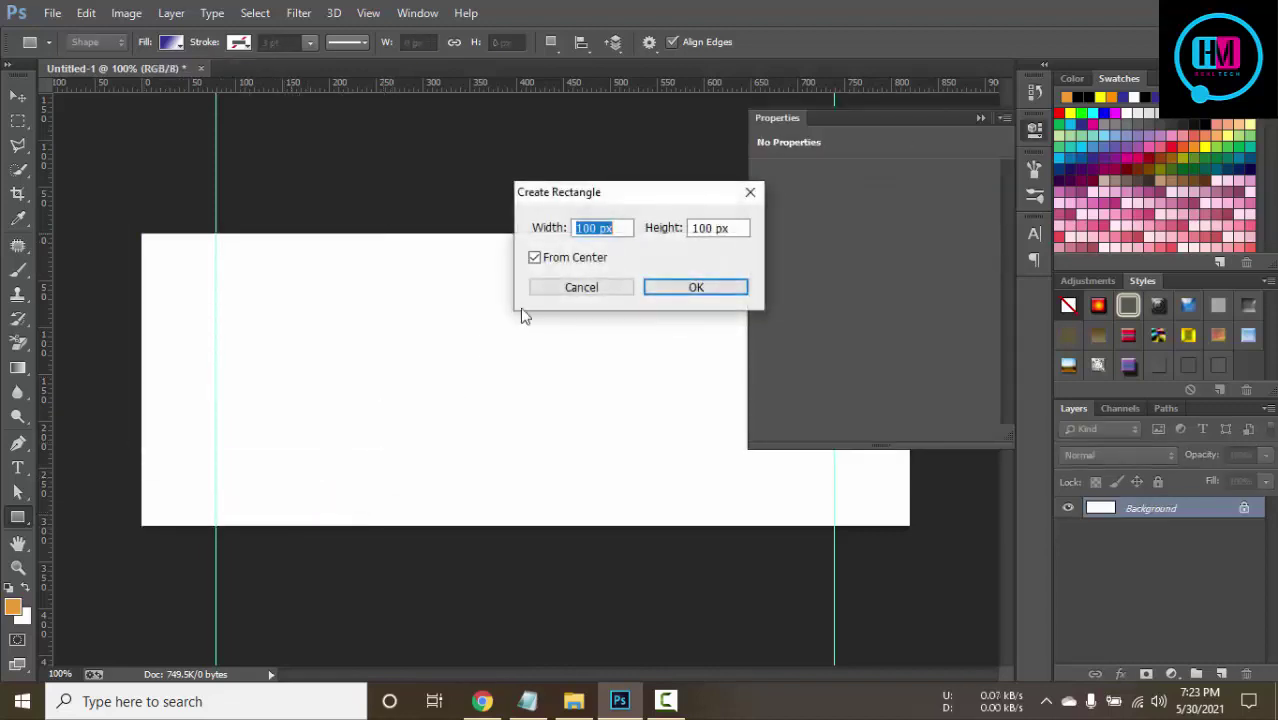
pyautogui.click(534, 257)
pyautogui.click(688, 287)
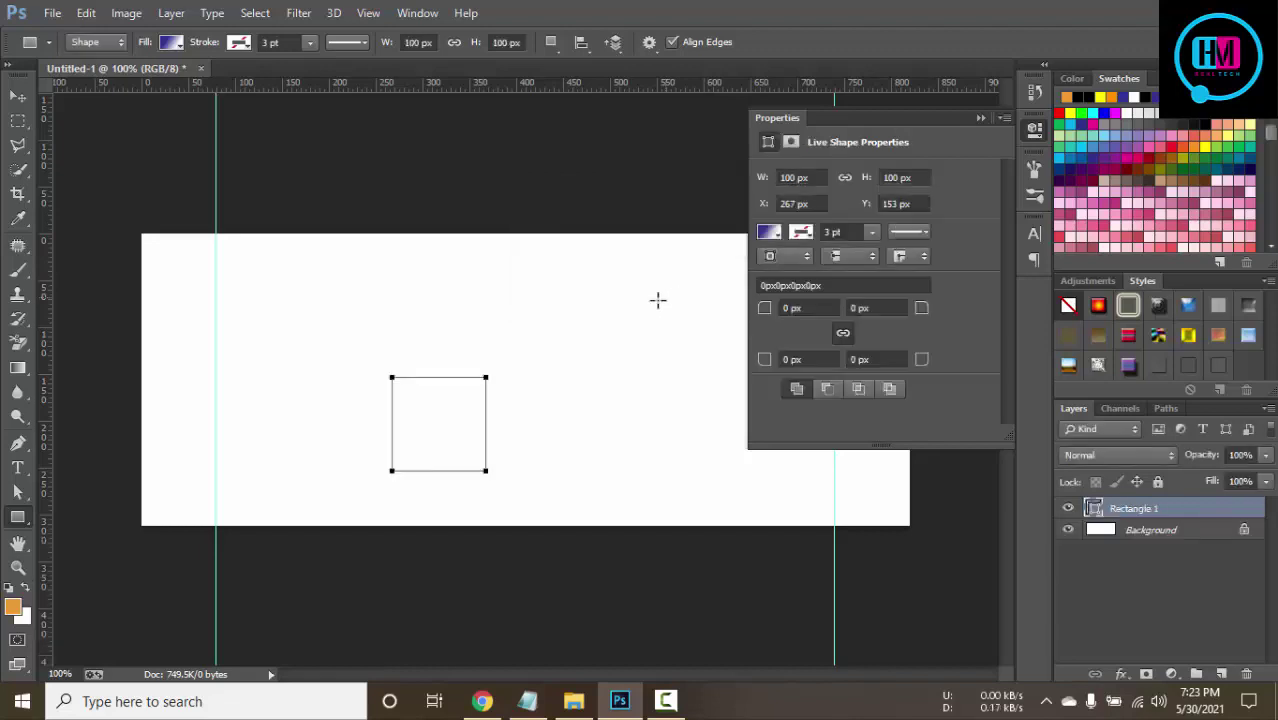
# Scale, move and skew the rectangle into a slanted panel on the banner's left.
pyautogui.click(17, 96)
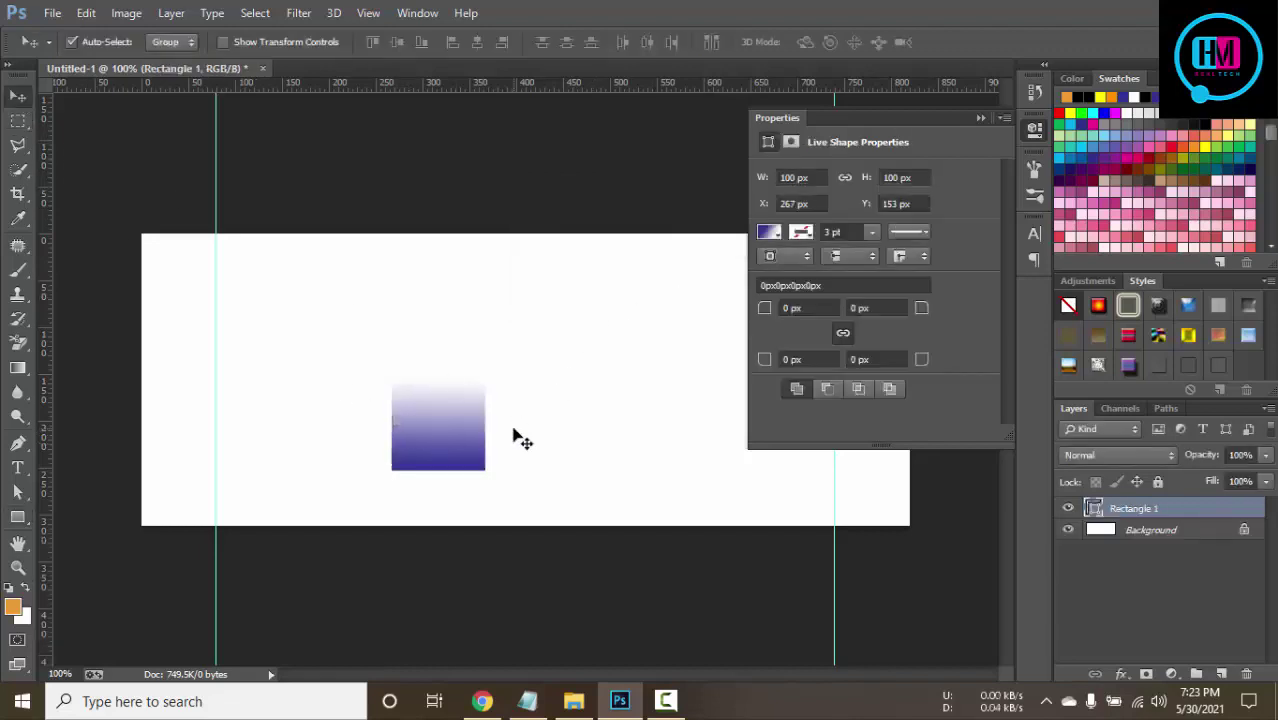
pyautogui.hotkey('ctrl', 't')
pyautogui.moveTo(489, 474); pyautogui.dragTo(571, 540)
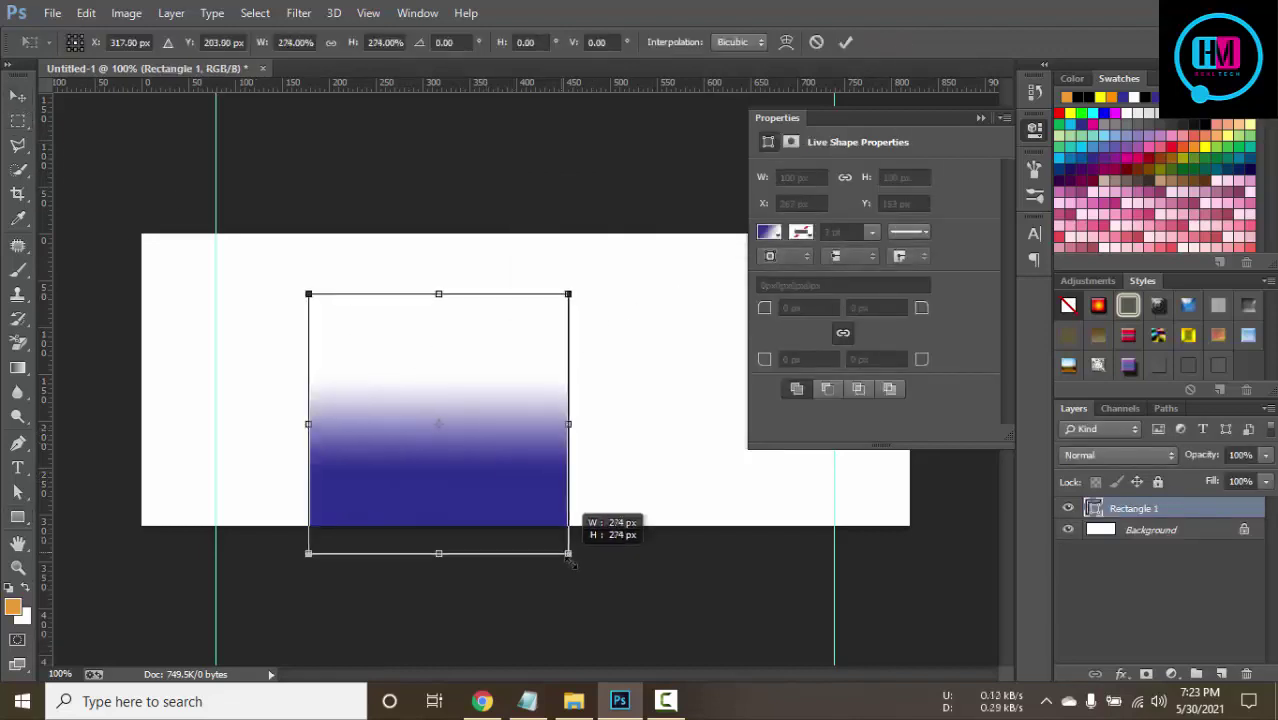
pyautogui.moveTo(452, 479); pyautogui.dragTo(289, 466)
pyautogui.moveTo(398, 270)
pyautogui.mouseDown()
pyautogui.moveTo(413, 236)
pyautogui.moveTo(388, 234)
pyautogui.moveTo(459, 238)
pyautogui.mouseUp()
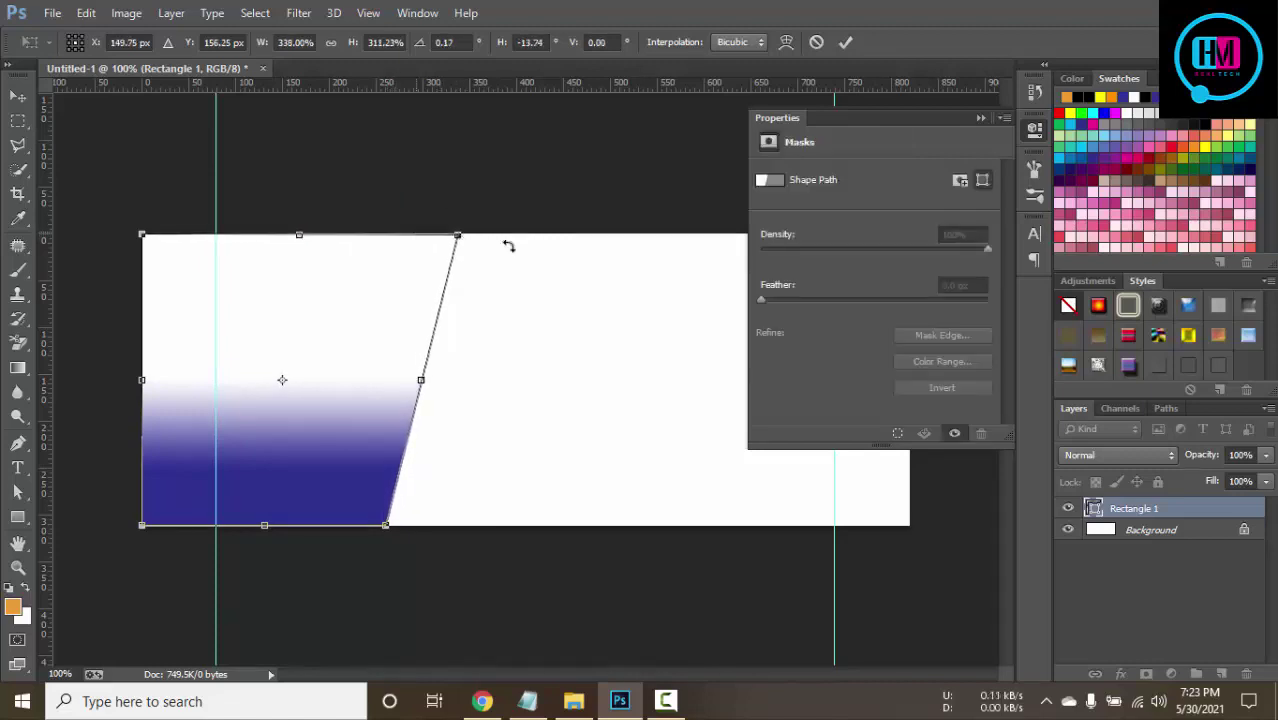
pyautogui.click(18, 517)
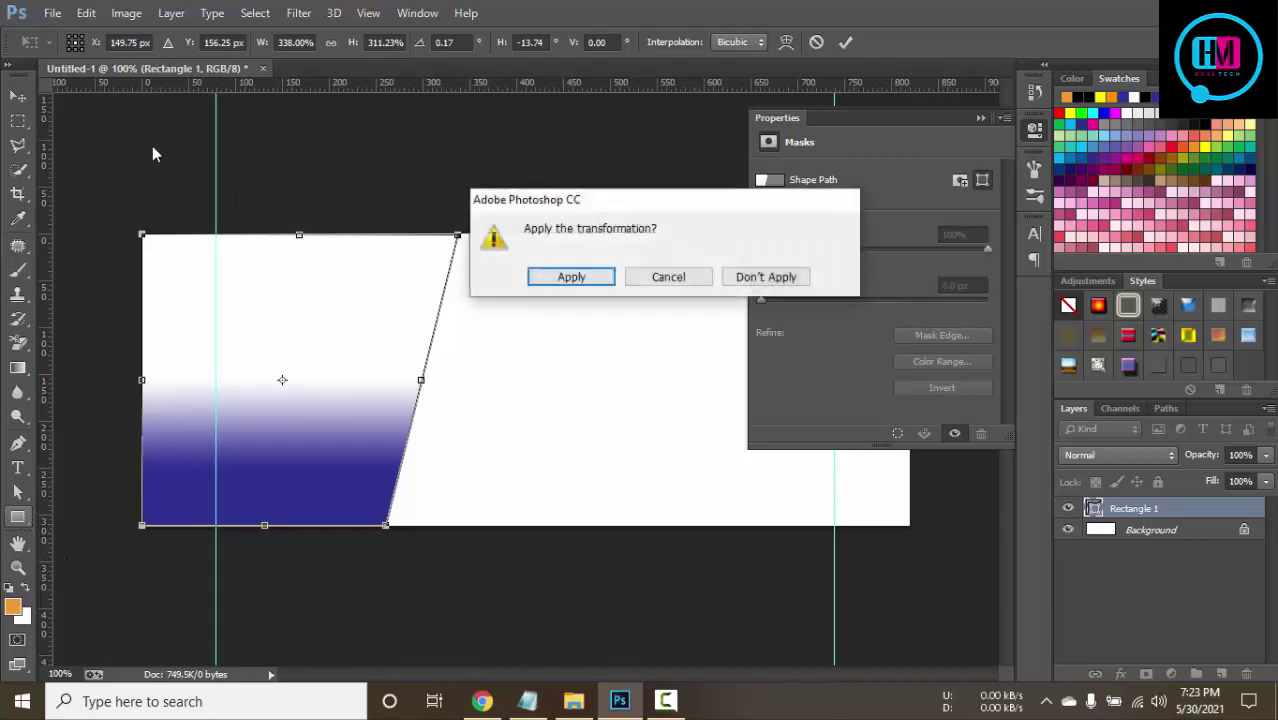
pyautogui.click(591, 279)
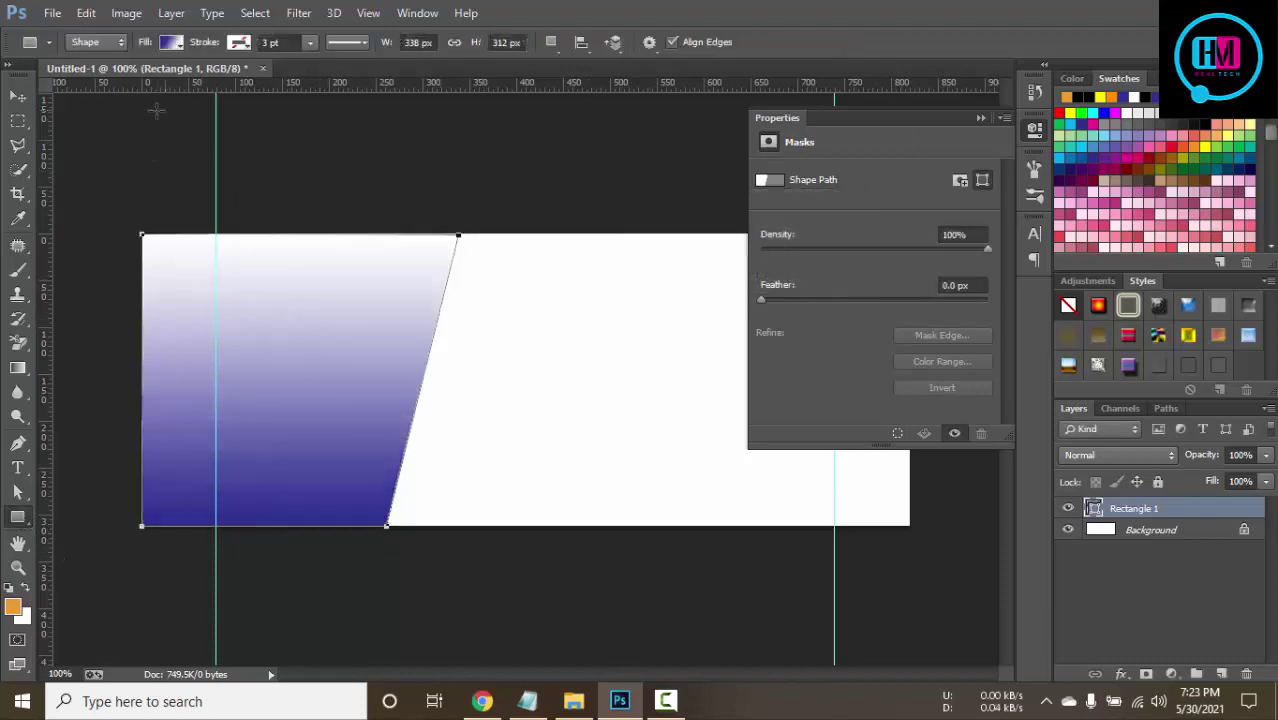
# Change the slanted panel's fill from gradient to solid dark navy.
pyautogui.click(176, 43)
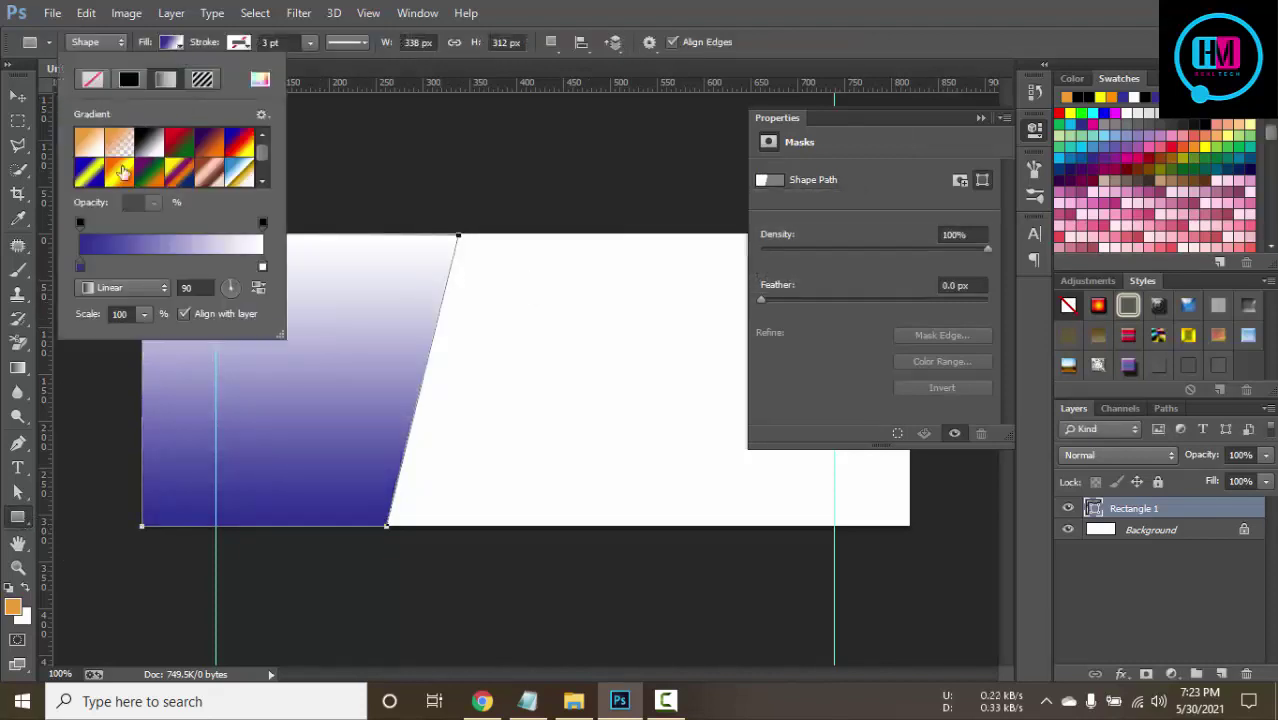
pyautogui.click(128, 82)
pyautogui.click(172, 132)
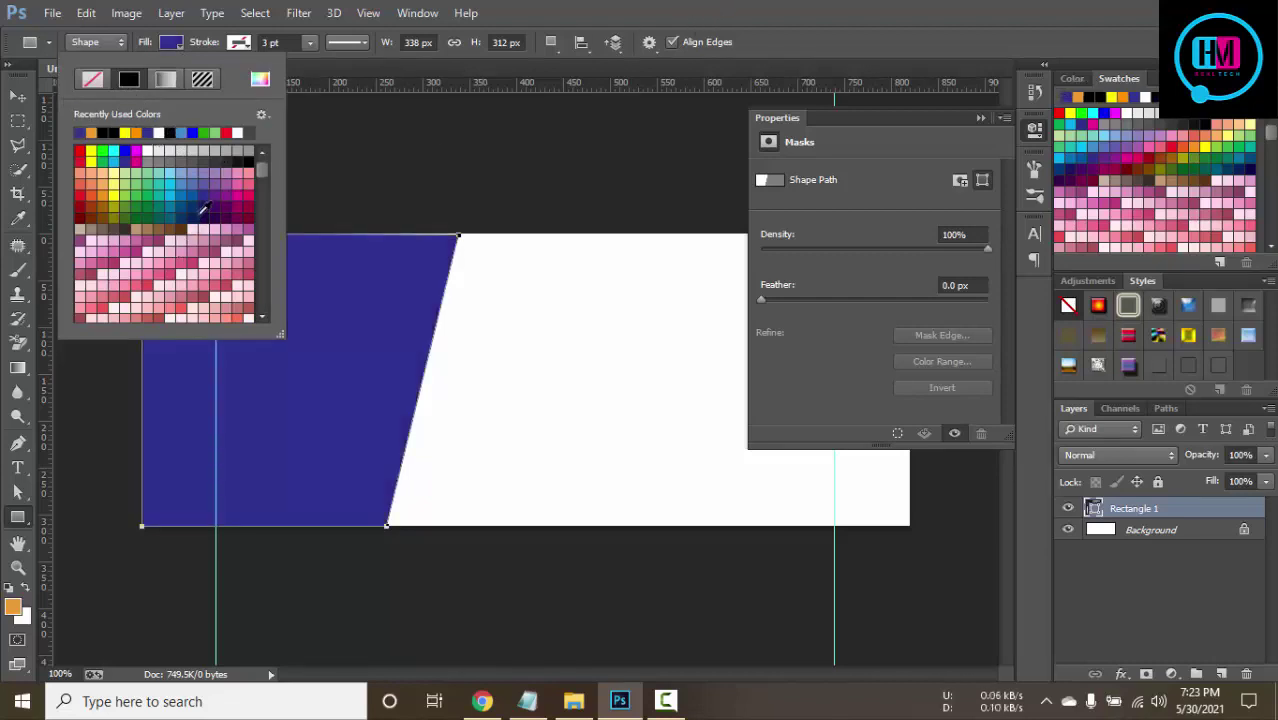
pyautogui.click(205, 206)
pyautogui.click(838, 8)
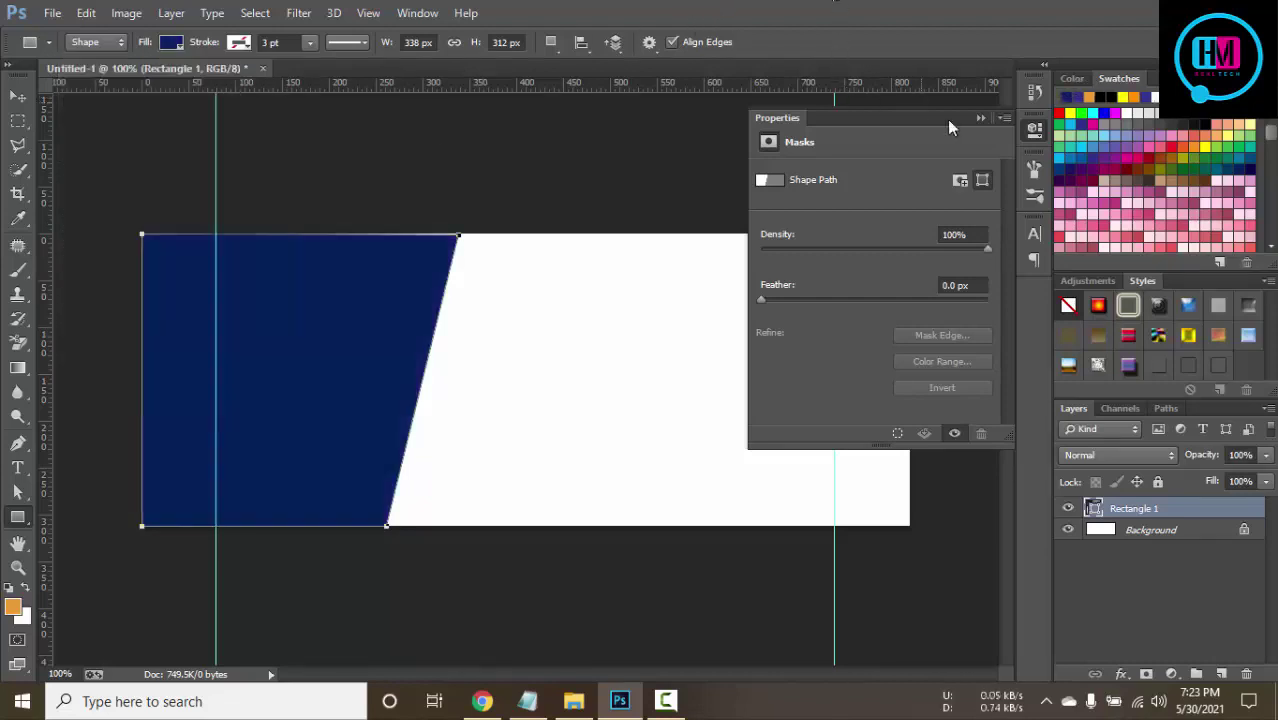
pyautogui.click(978, 119)
# Zoom in and nudge the panel's top-right corner slightly right.
pyautogui.click(16, 92)
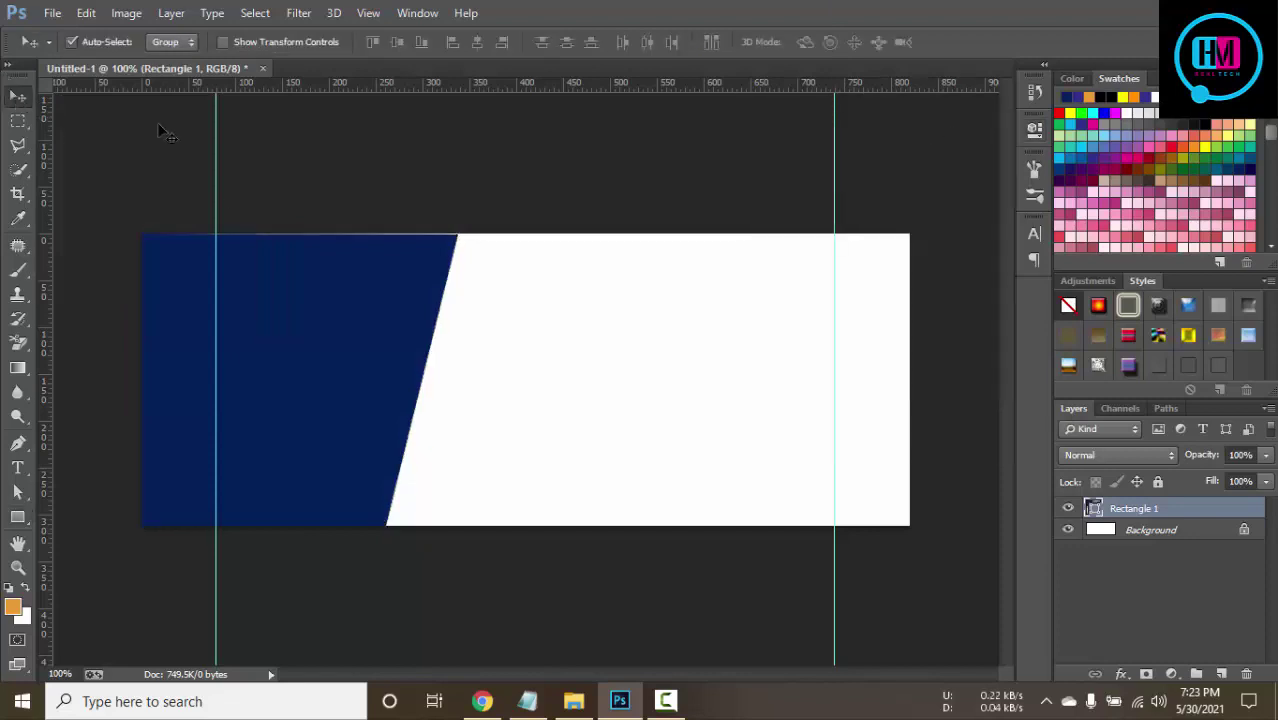
pyautogui.click(520, 292)
pyautogui.scroll(2, 440, 297)
pyautogui.scroll(1, 440, 297)
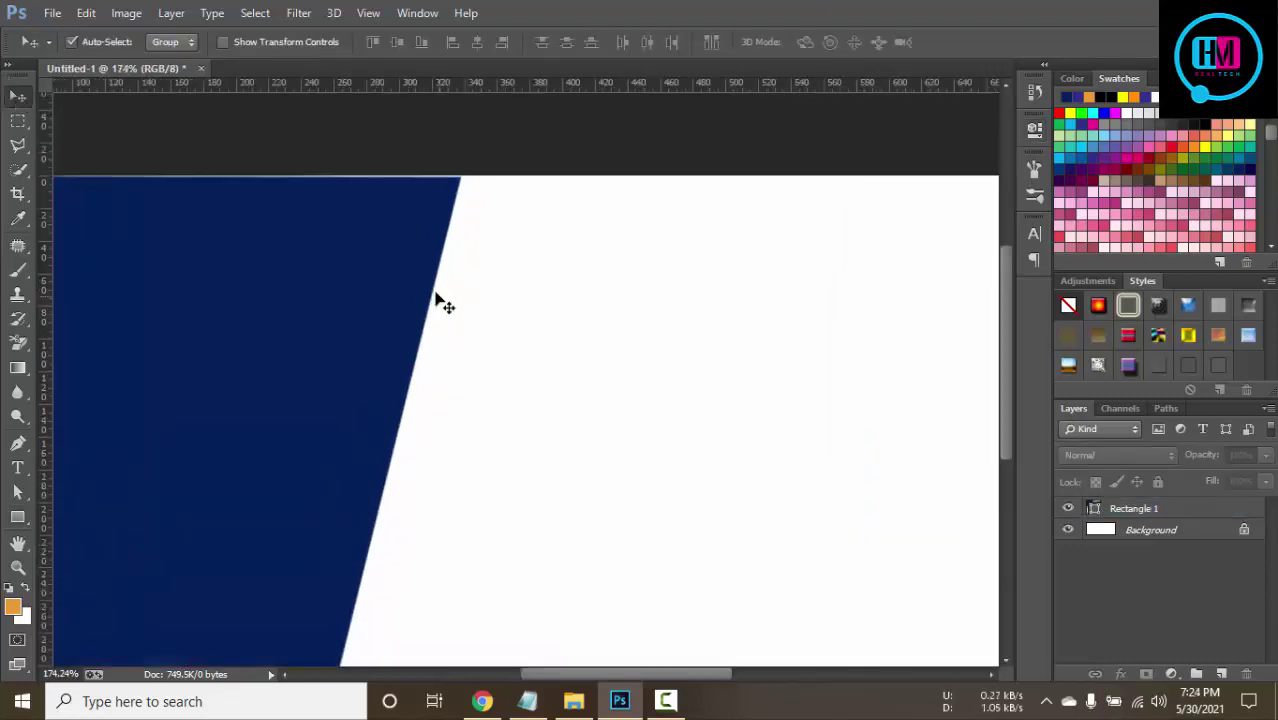
pyautogui.click(425, 284)
pyautogui.hotkey('ctrl', 't')
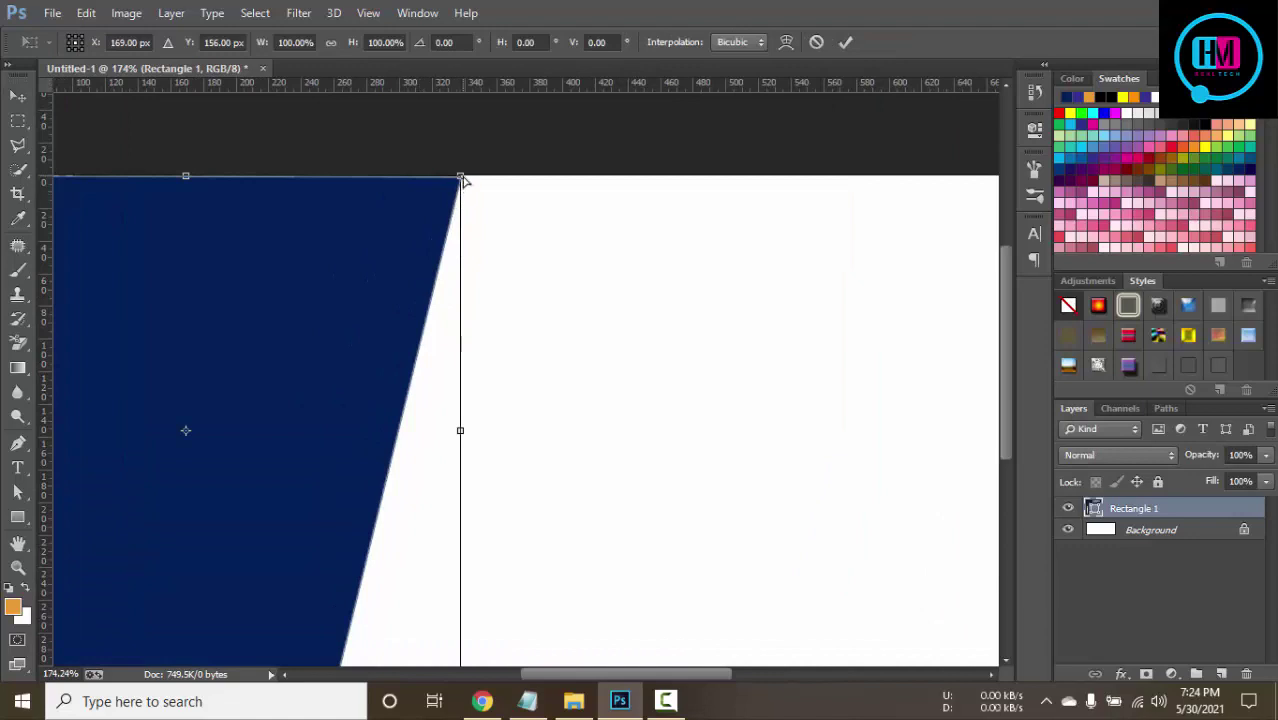
pyautogui.moveTo(461, 176); pyautogui.dragTo(469, 178)
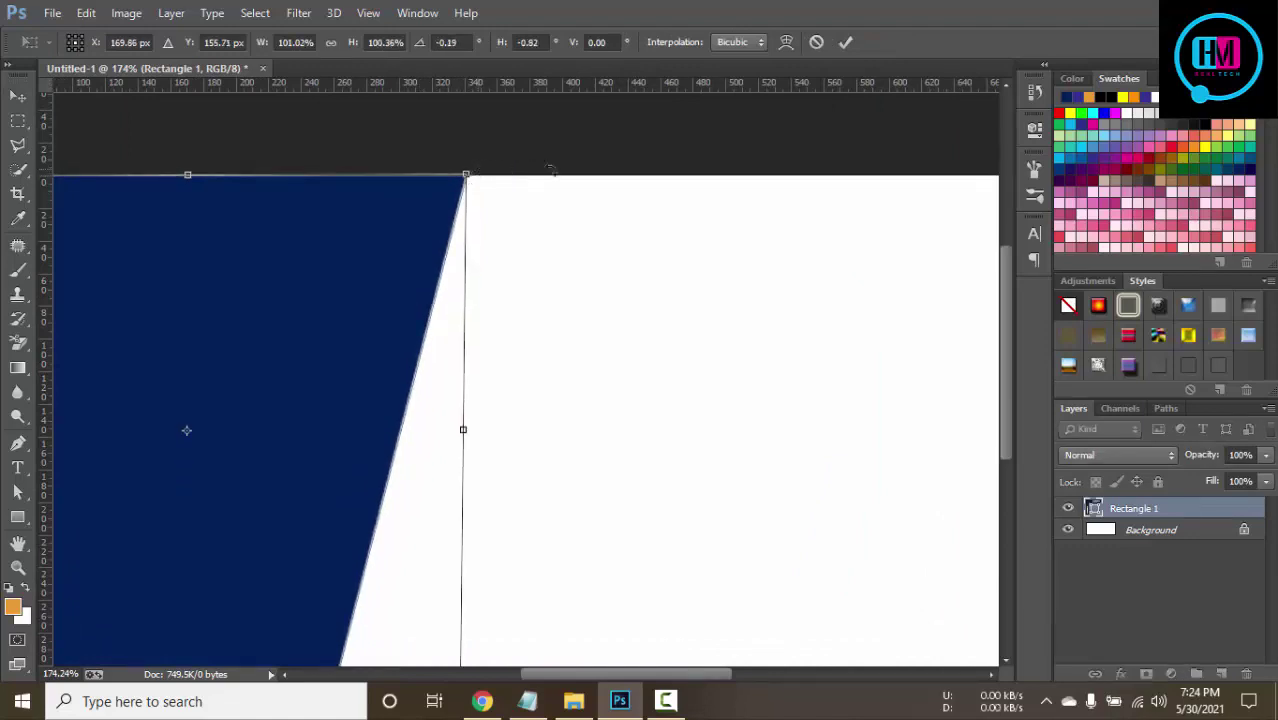
pyautogui.press('Return')
# Duplicate the navy panel onto the banner's right side.
pyautogui.scroll(-2, 565, 240)
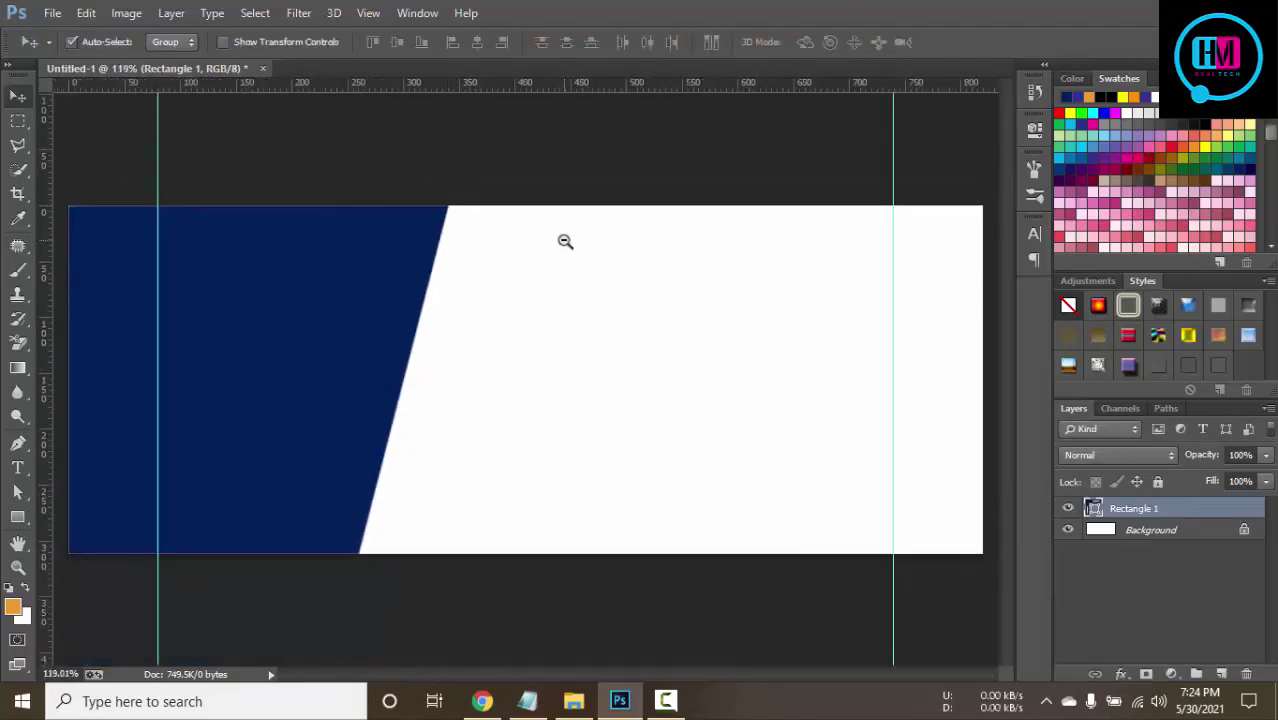
pyautogui.scroll(-2, 565, 240)
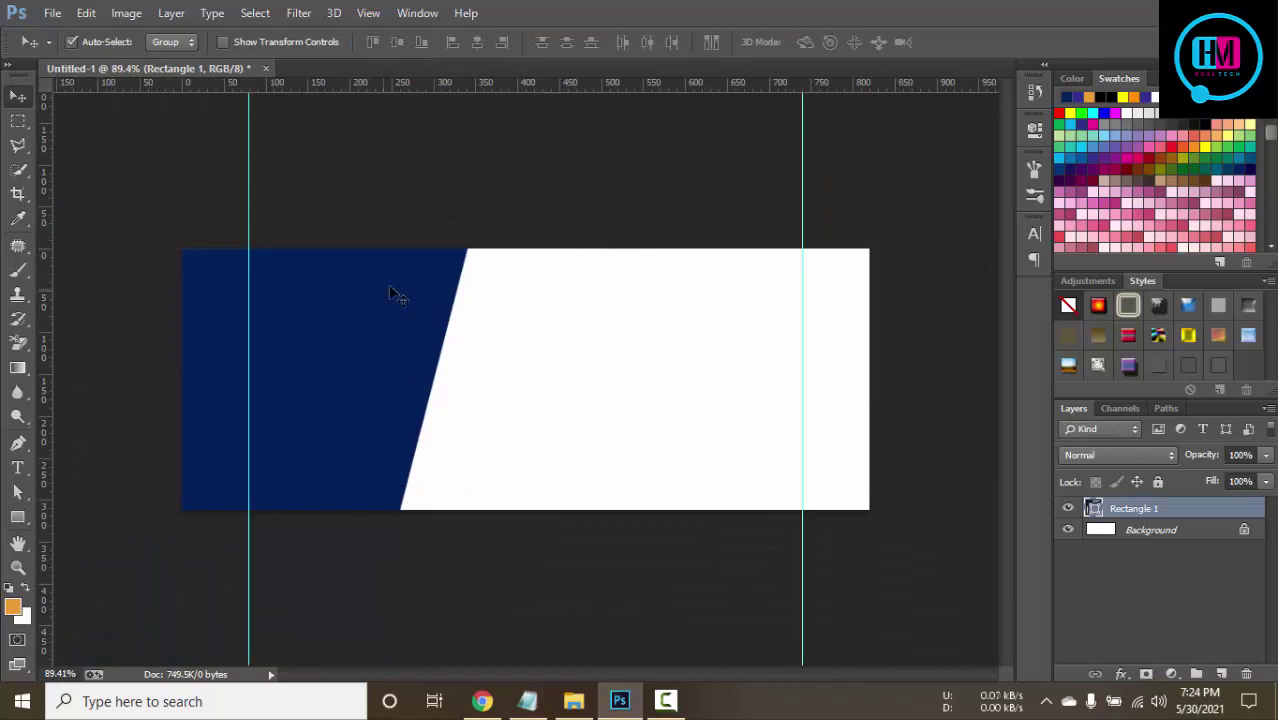
pyautogui.moveTo(394, 291); pyautogui.dragTo(789, 304)
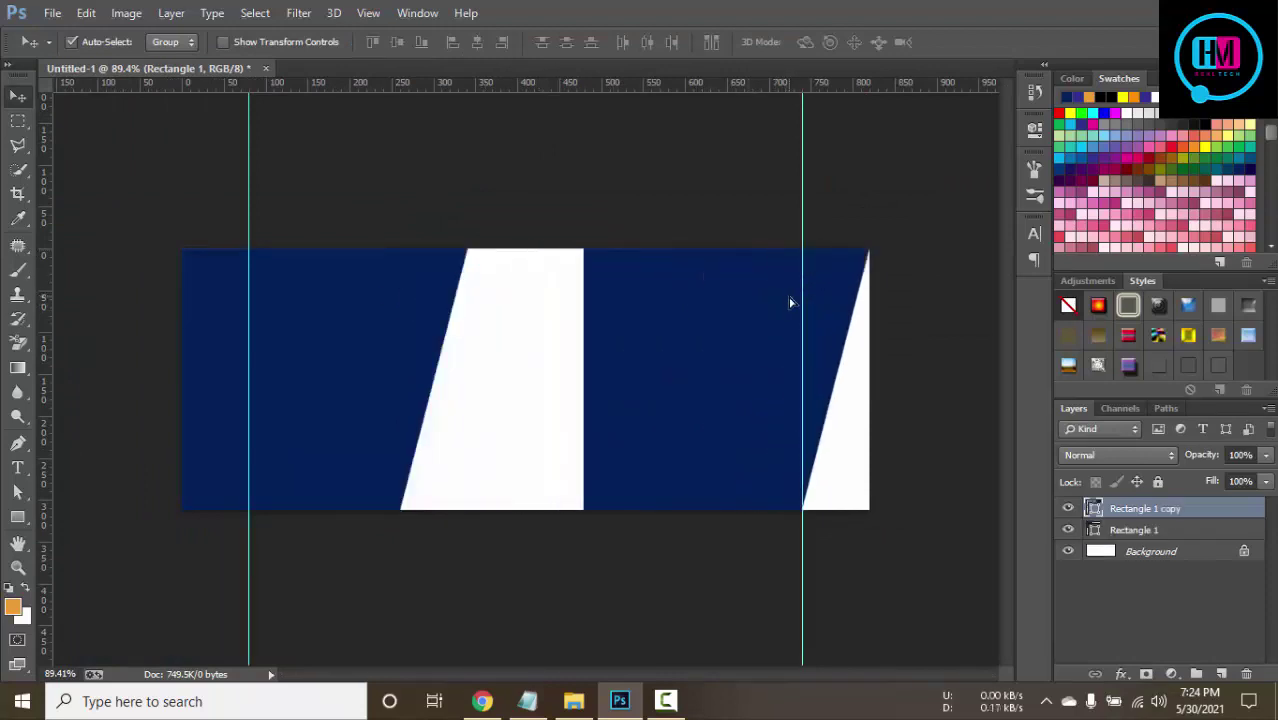
# Rotate the right-hand copy 180° and flip it vertically.
pyautogui.hotkey('ctrl', 't')
pyautogui.rightClick(696, 285)
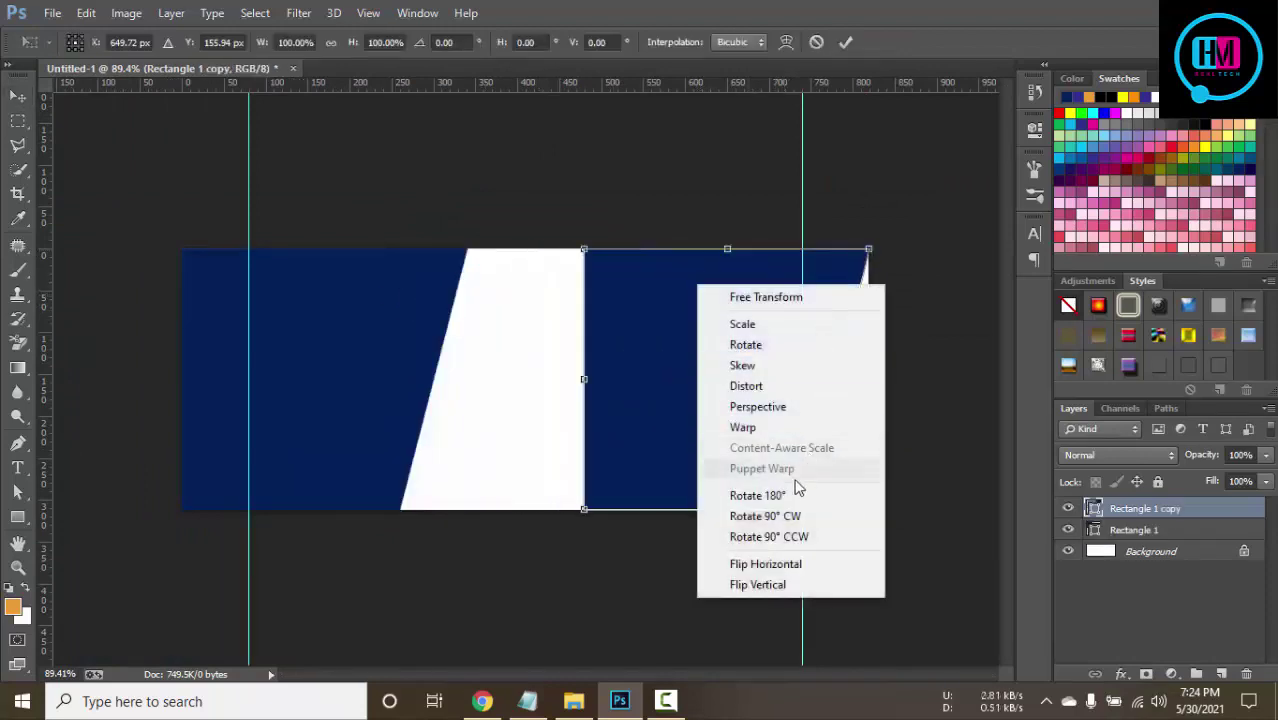
pyautogui.click(785, 498)
pyautogui.rightClick(731, 311)
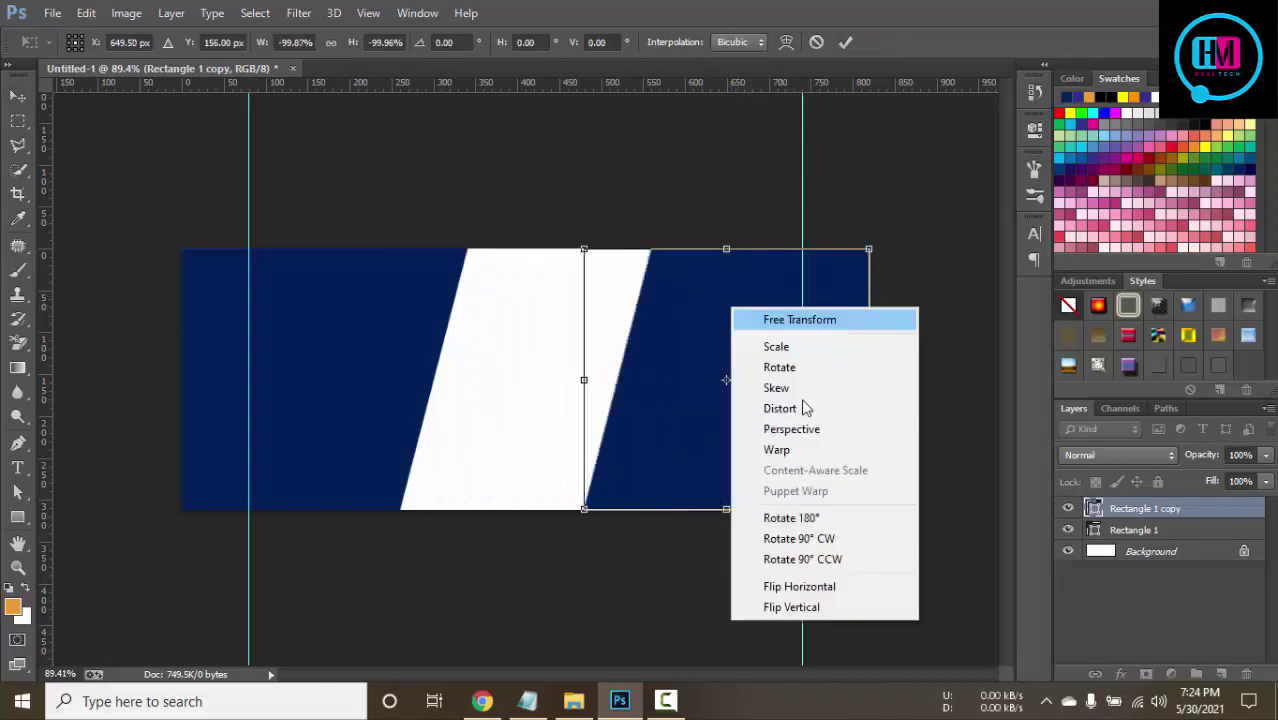
pyautogui.click(818, 603)
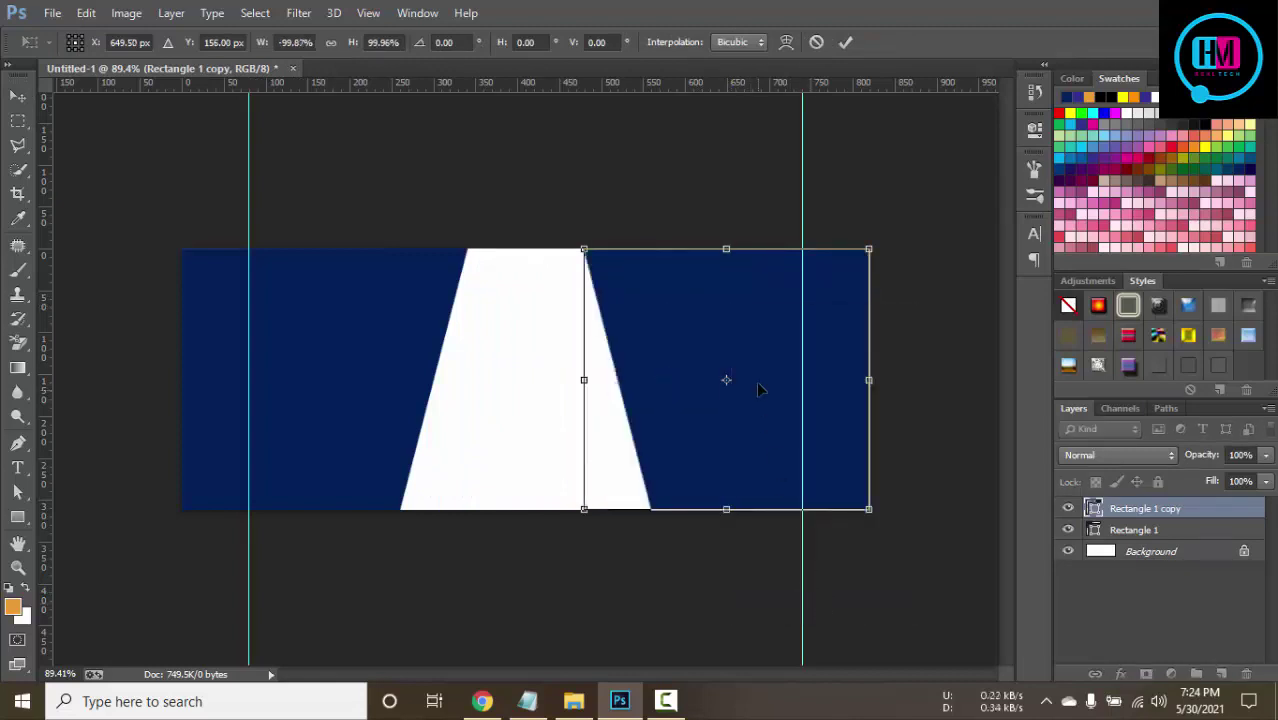
pyautogui.click(845, 42)
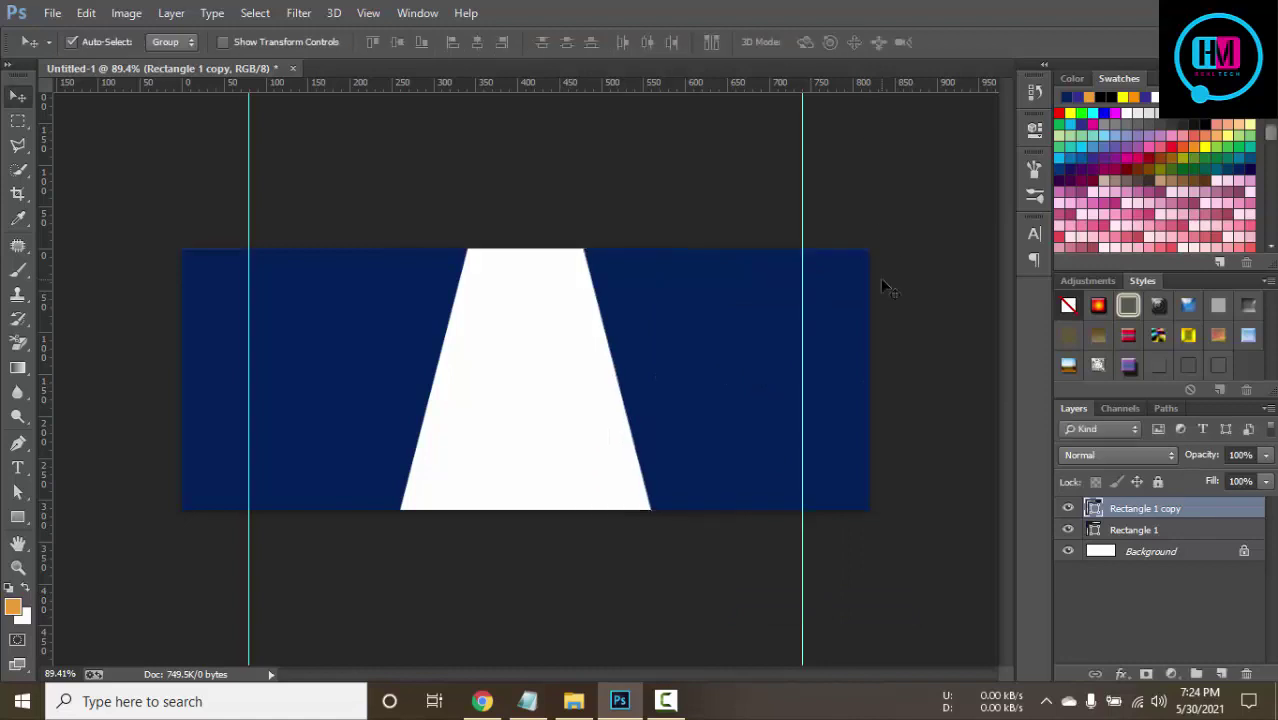
# Recolour both panels dark charcoal grey (#2e333a and #34373b) and hide the guides.
pyautogui.click(1100, 508)
pyautogui.doubleClick(1094, 511)
pyautogui.moveTo(882, 397); pyautogui.dragTo(826, 419)
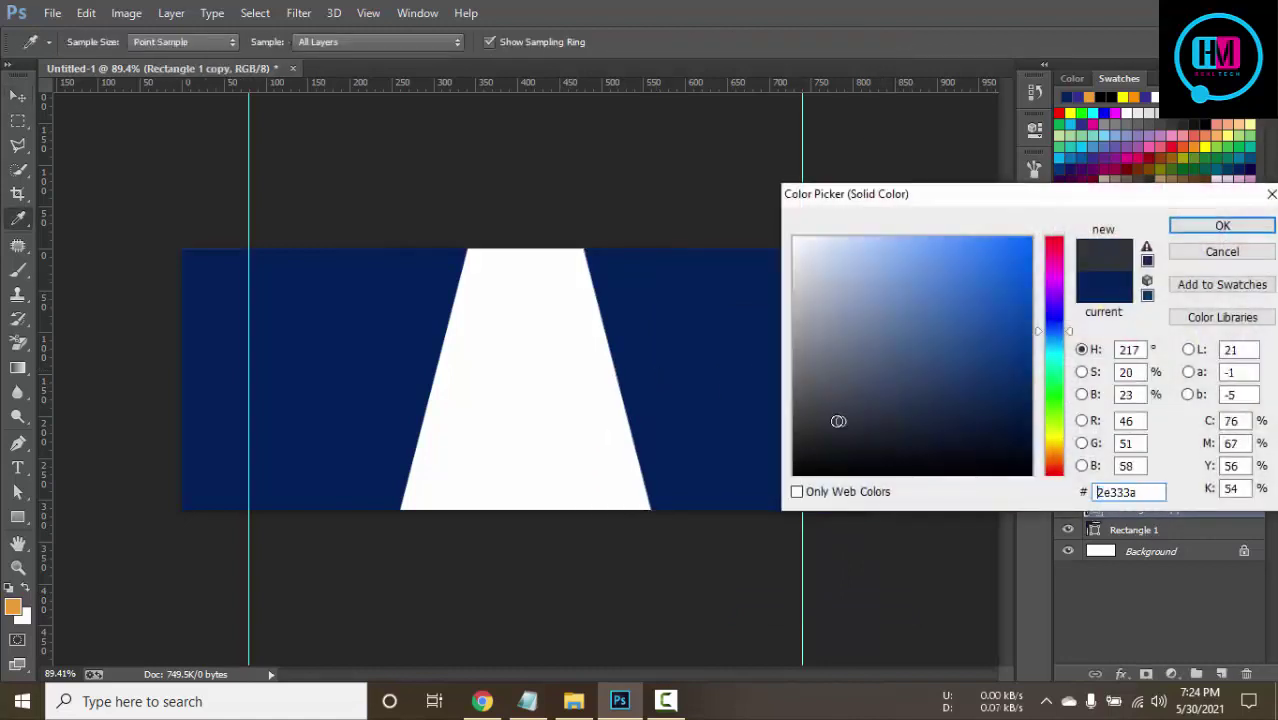
pyautogui.click(1245, 226)
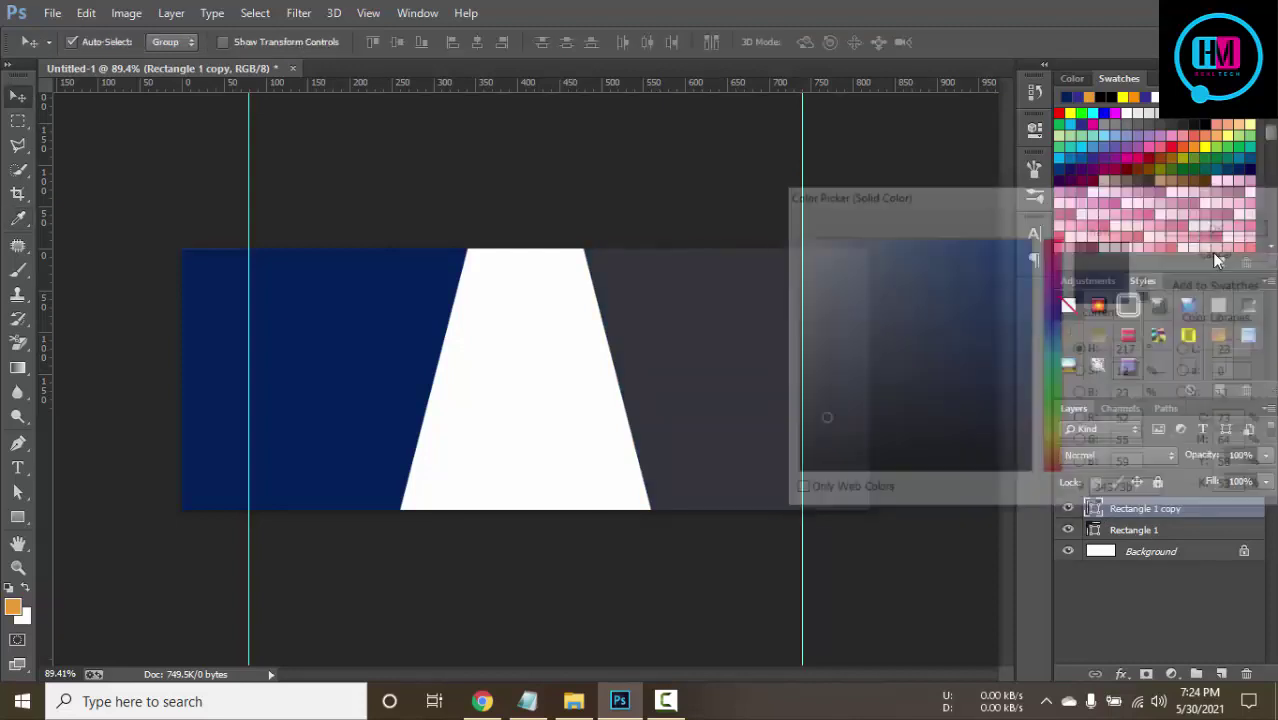
pyautogui.click(413, 395)
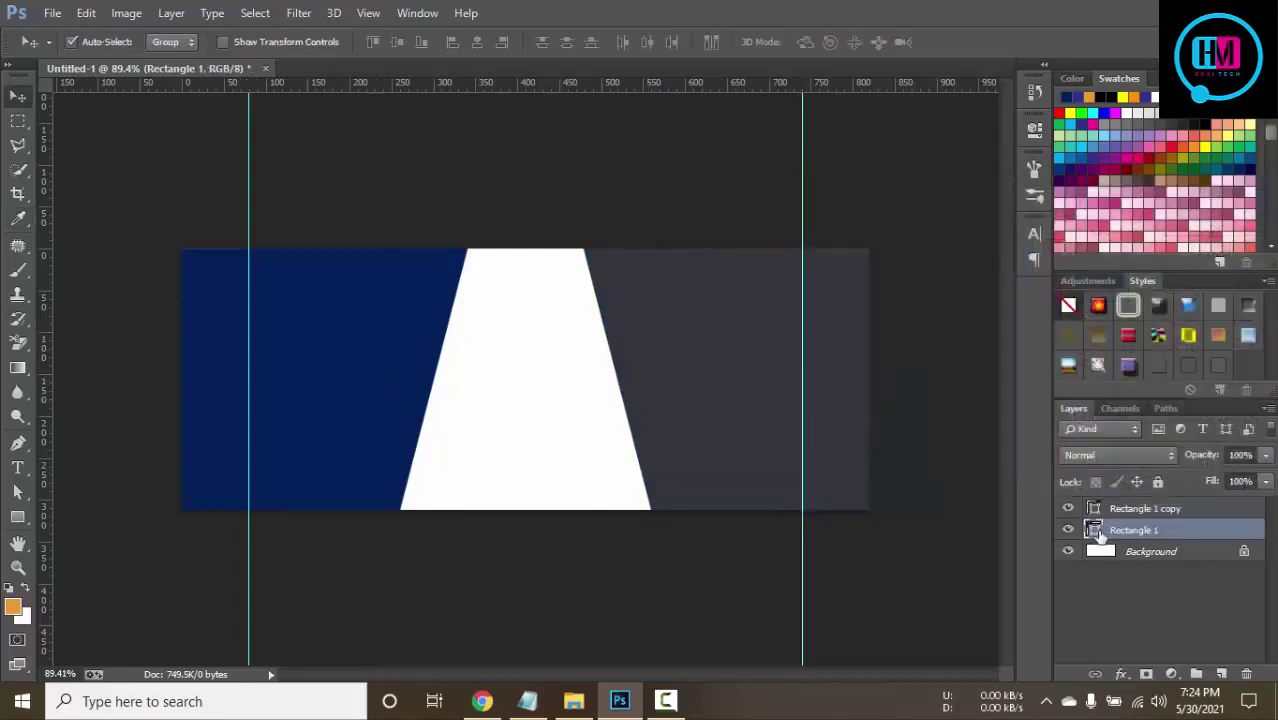
pyautogui.doubleClick(1094, 530)
pyautogui.click(768, 343)
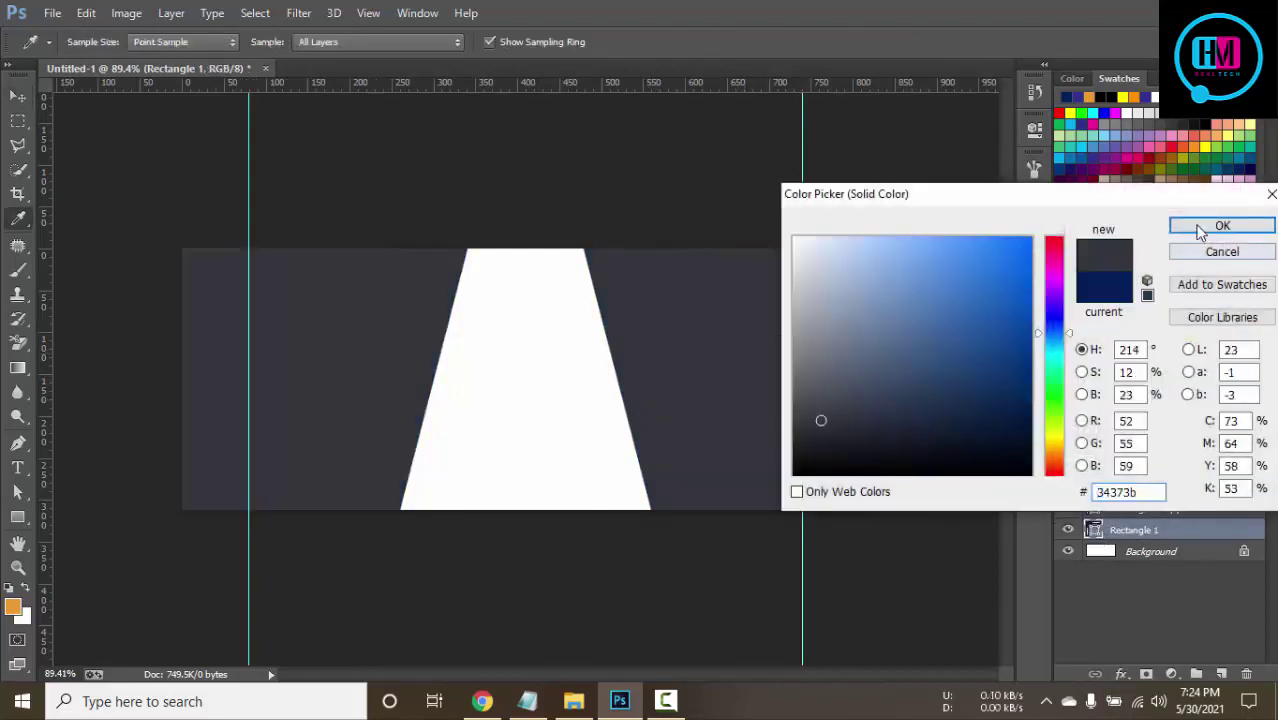
pyautogui.click(1238, 226)
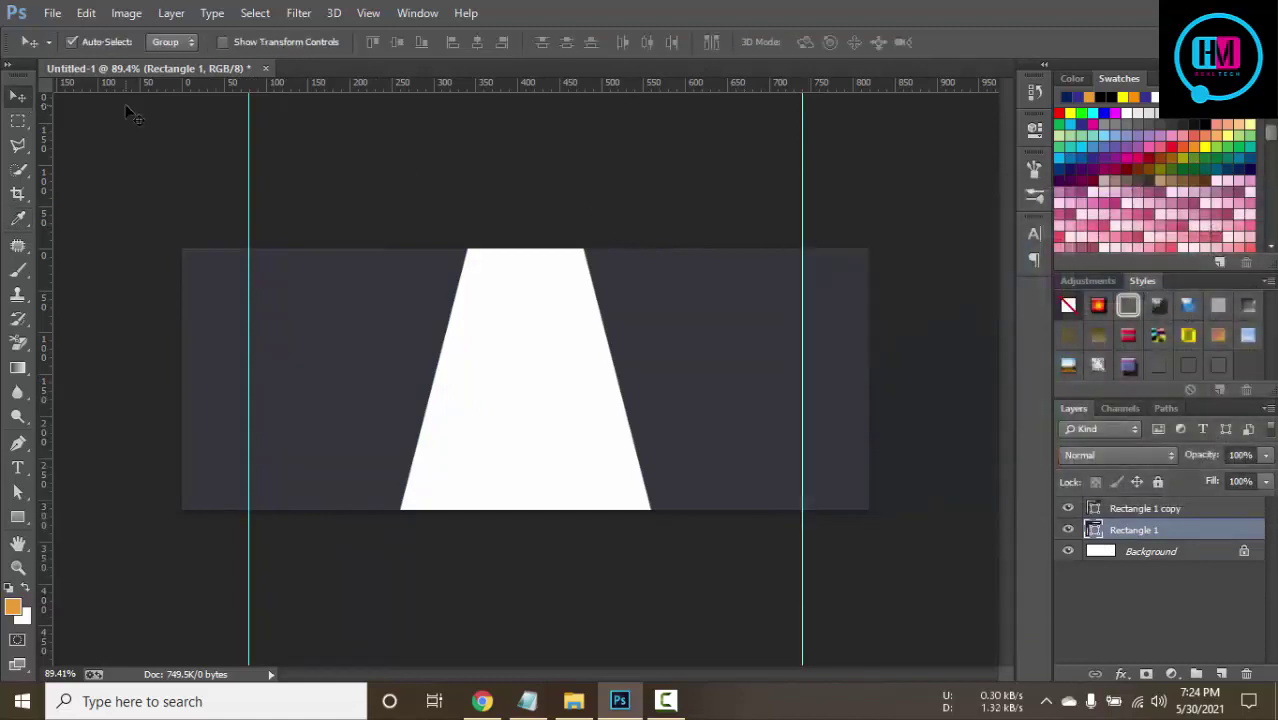
pyautogui.hotkey('ctrl', ';')
pyautogui.hotkey('ctrl', ';')
pyautogui.hotkey('ctrl', ';')
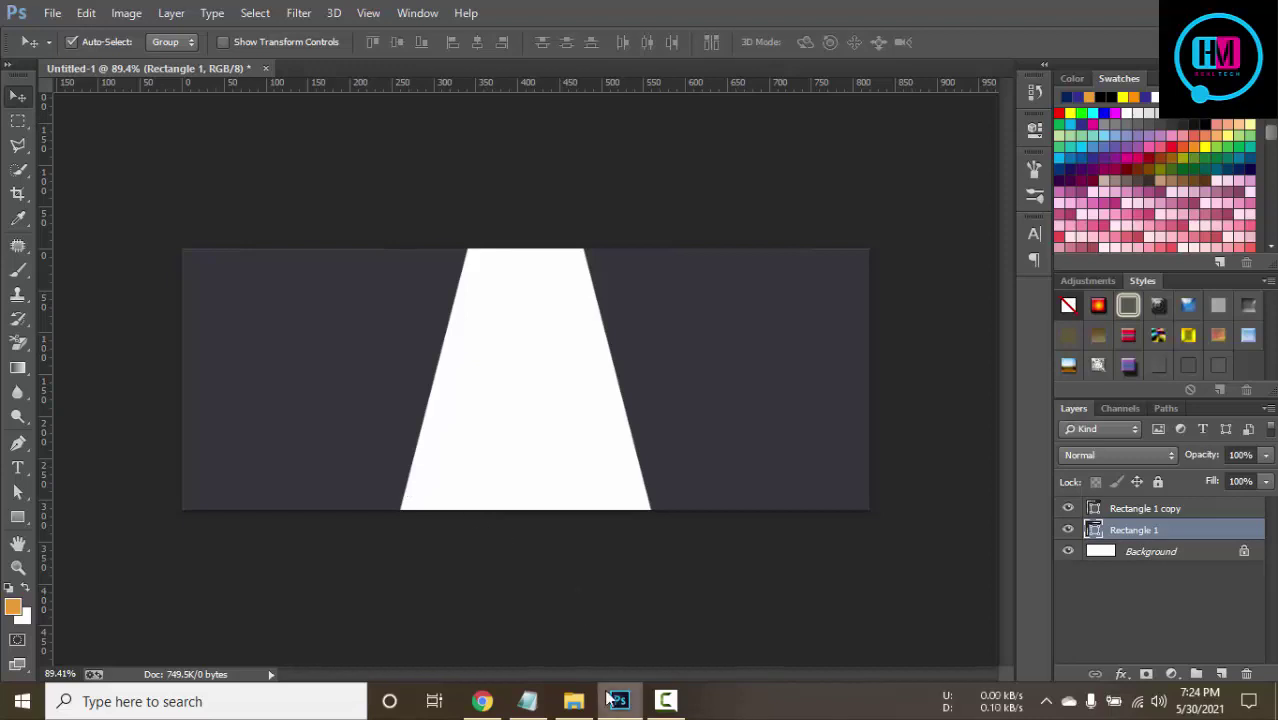
# Open Business Analyst PSD Facebook Cover Template.jpg for reference, then return to Untitled-1.
pyautogui.click(573, 701)
pyautogui.moveTo(255, 155)
pyautogui.mouseDown()
pyautogui.moveTo(628, 703)
pyautogui.moveTo(334, 69)
pyautogui.mouseUp()
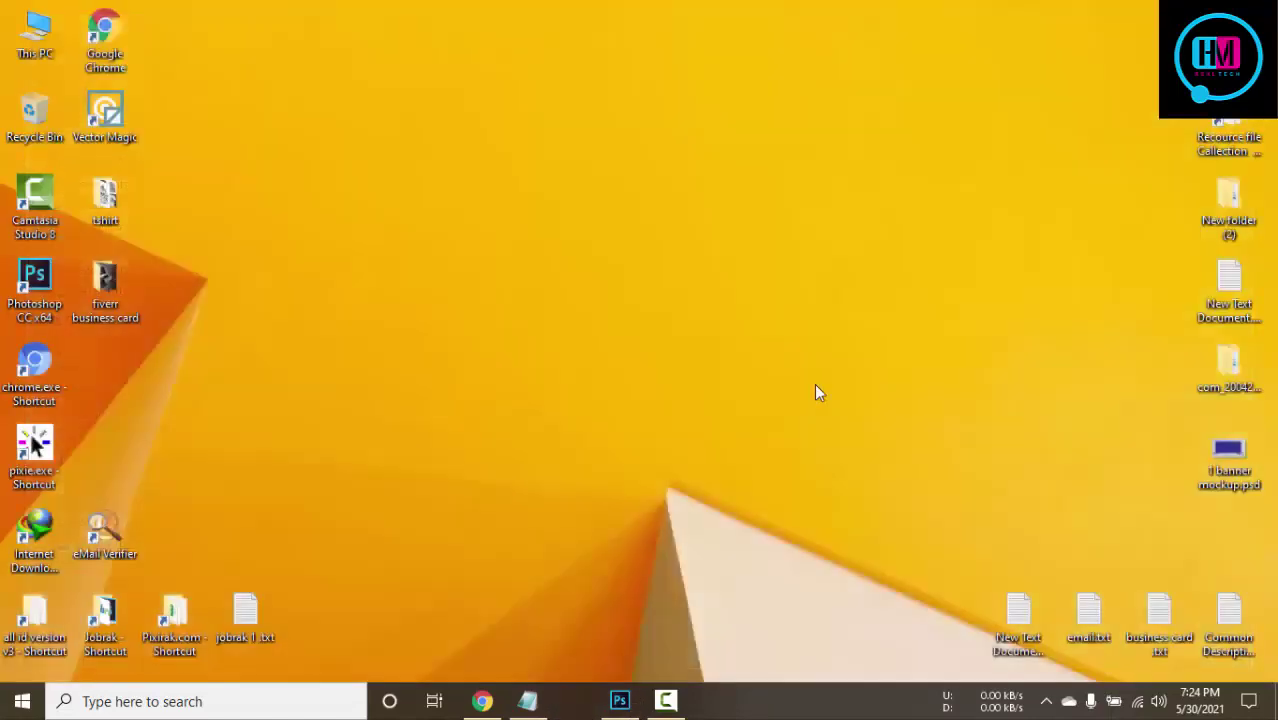
pyautogui.click(573, 701)
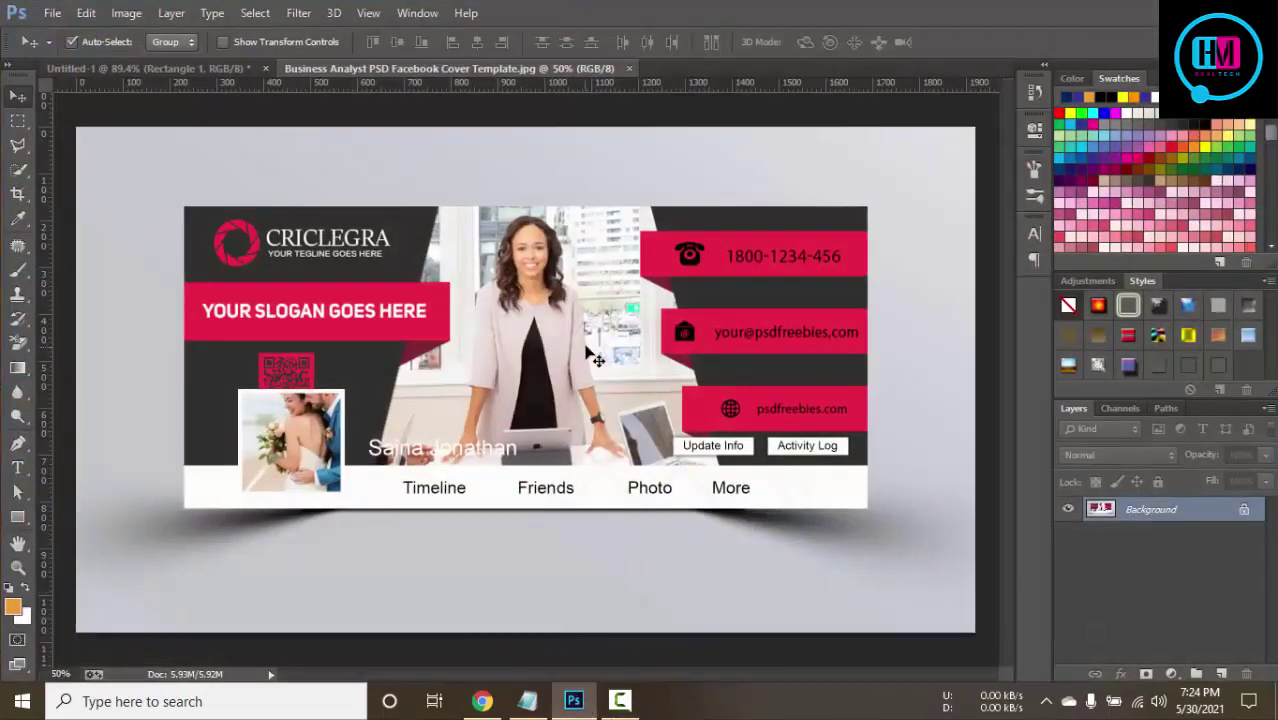
pyautogui.click(186, 68)
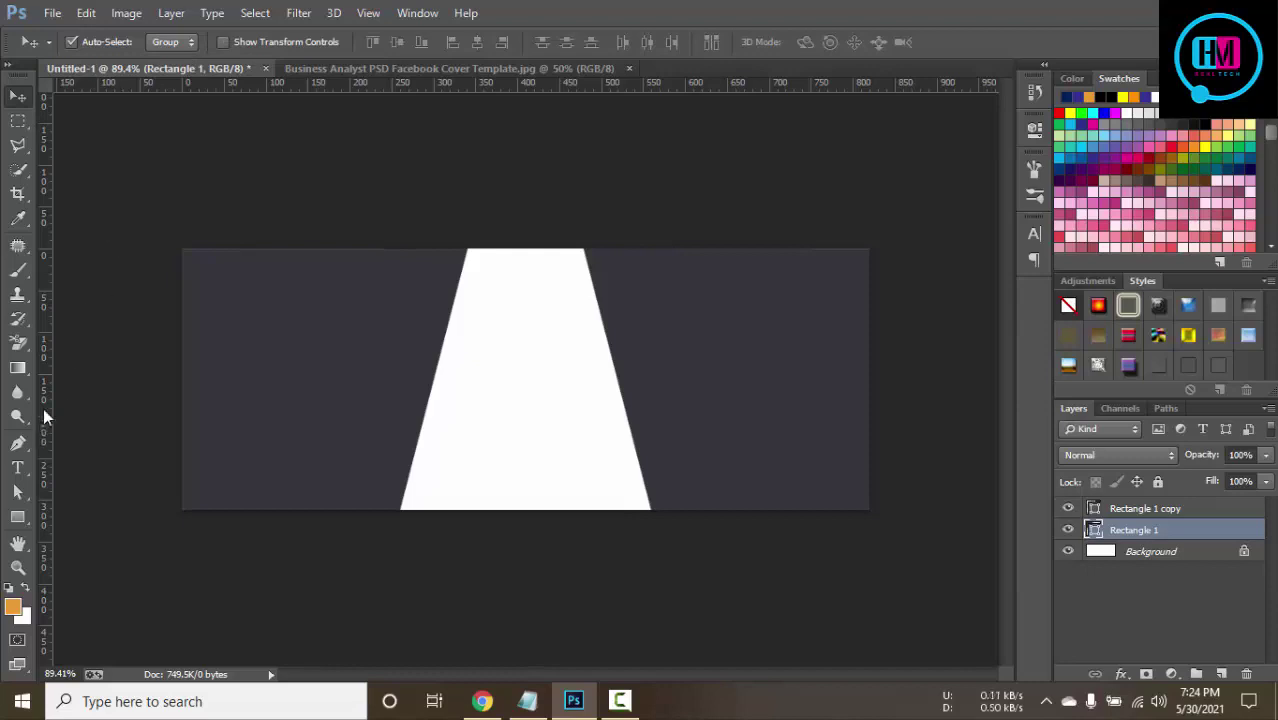
pyautogui.click(18, 516)
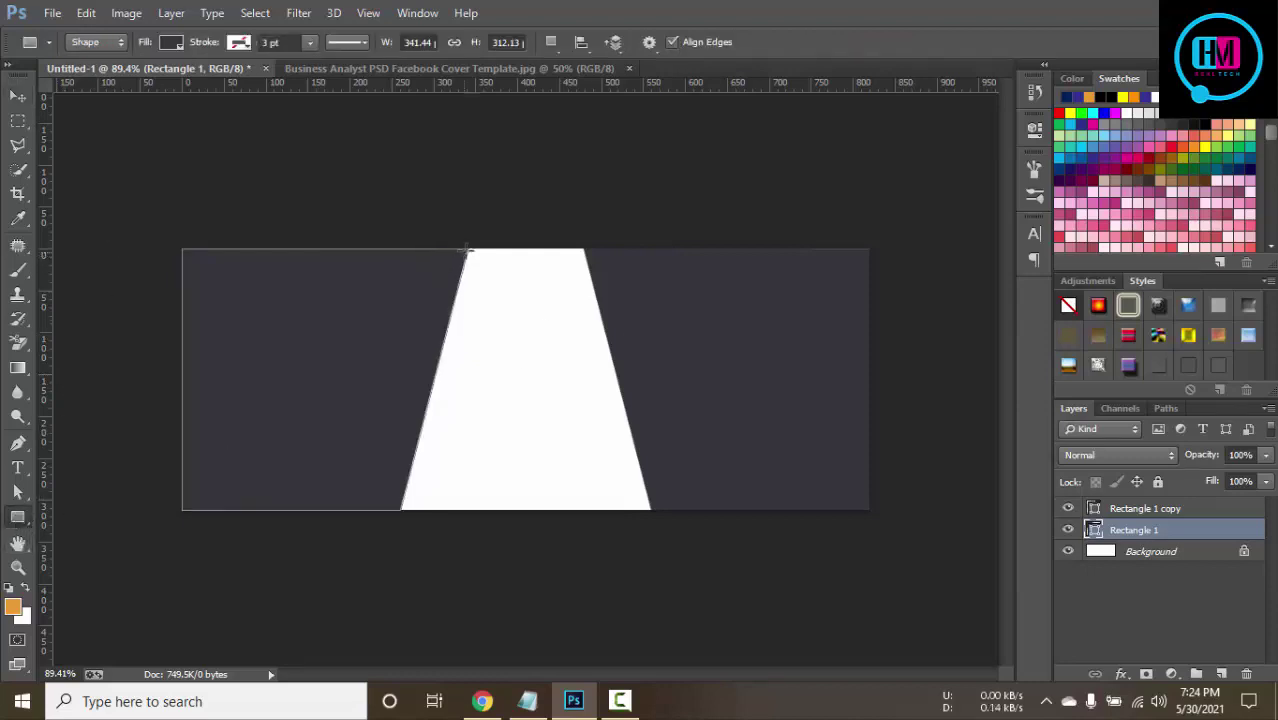
# Draw a new rectangle and position it over the central white trapezoid.
pyautogui.click(1183, 612)
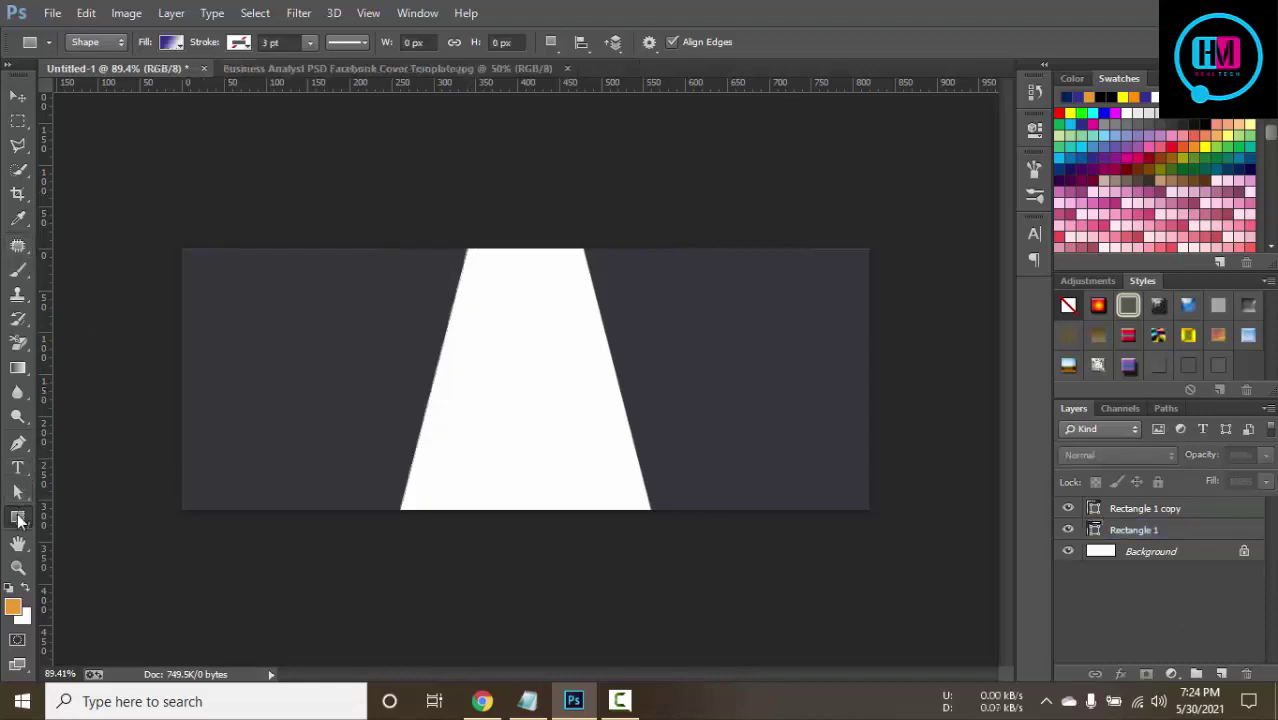
pyautogui.moveTo(463, 246); pyautogui.dragTo(621, 513)
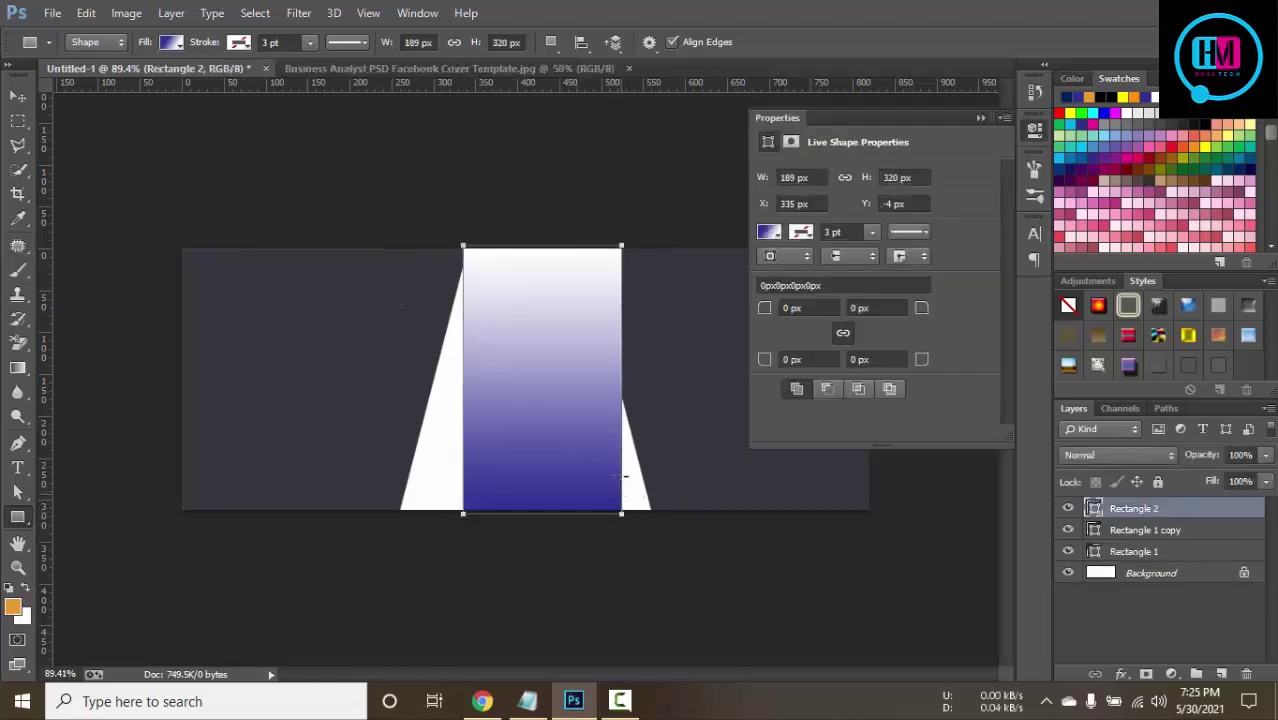
pyautogui.hotkey('ctrl', '+')
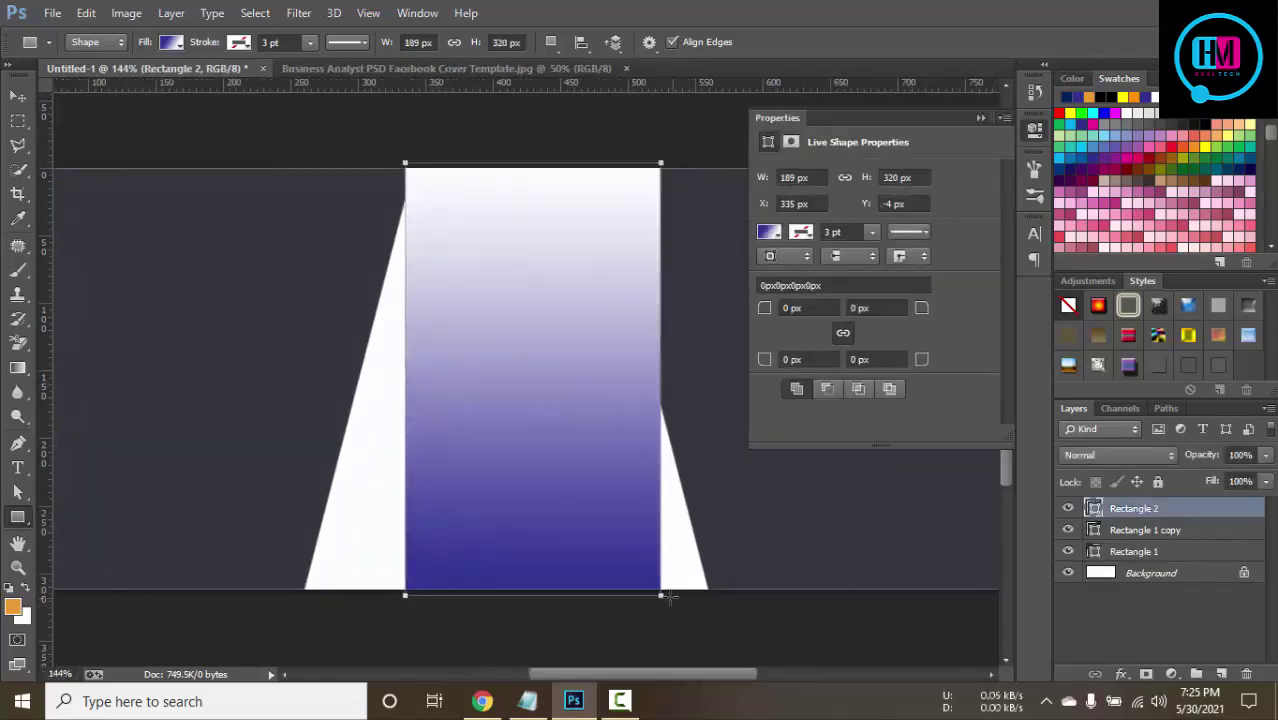
pyautogui.moveTo(660, 597); pyautogui.dragTo(703, 592)
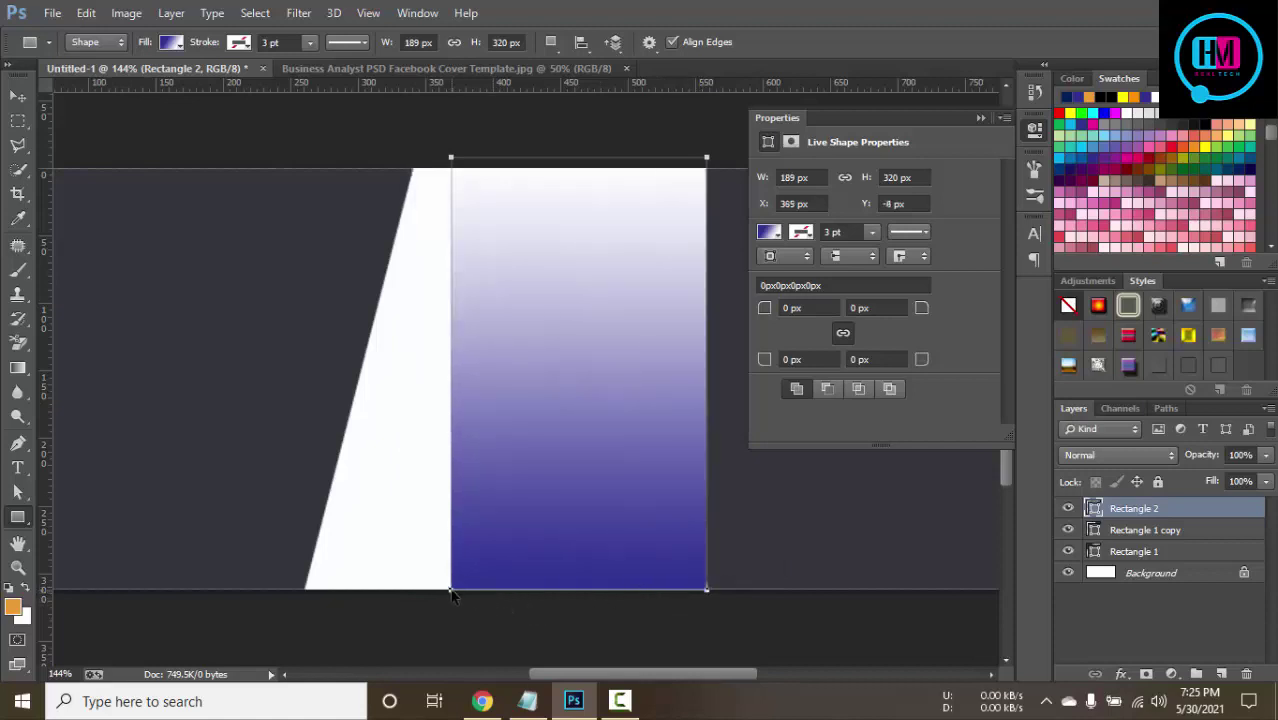
pyautogui.moveTo(451, 595)
pyautogui.mouseDown()
pyautogui.moveTo(379, 592)
pyautogui.moveTo(398, 590)
pyautogui.mouseUp()
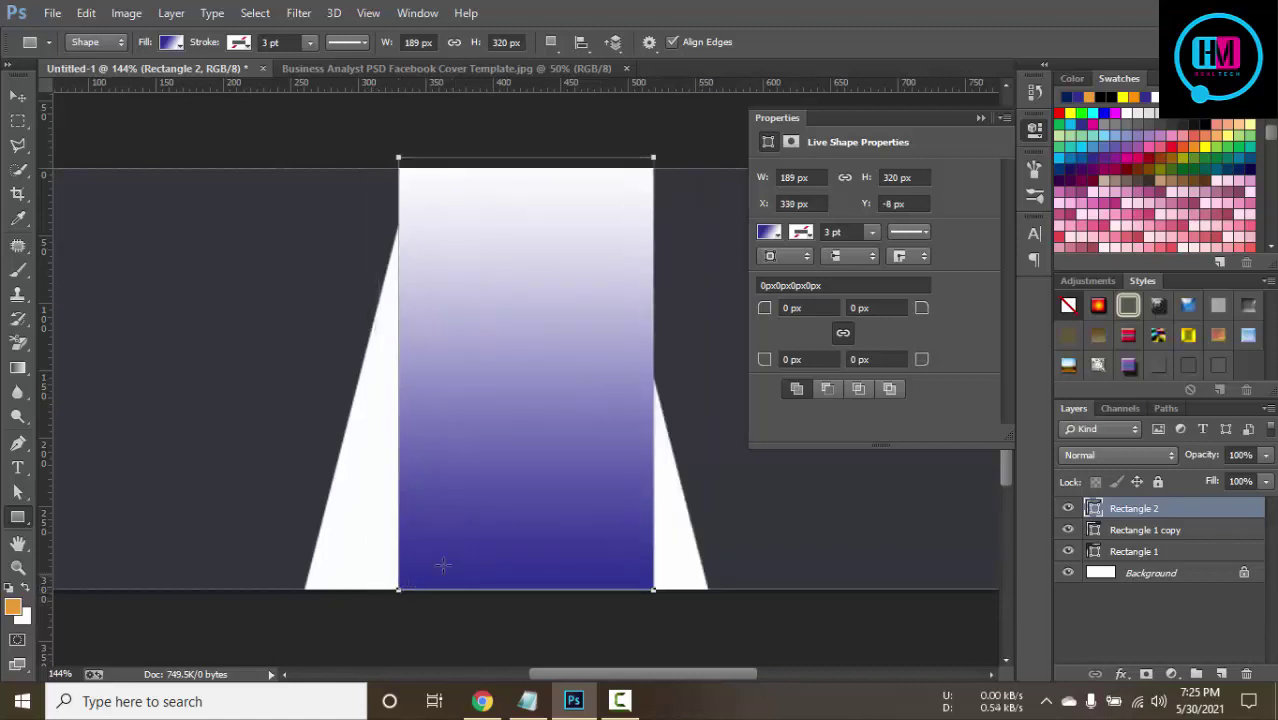
# Drag the rectangle's four corners into a matching trapezoid and commit, accepting path conversion.
pyautogui.hotkey('ctrl', 't')
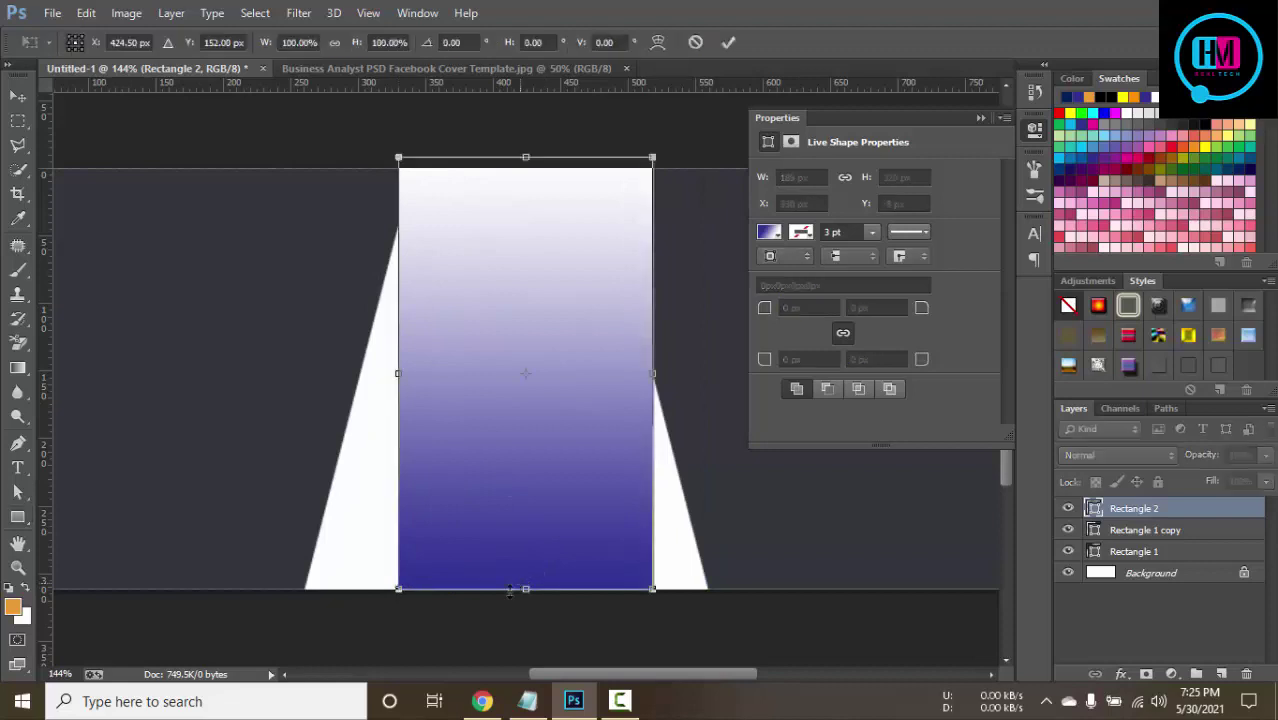
pyautogui.moveTo(339, 597); pyautogui.dragTo(300, 590)
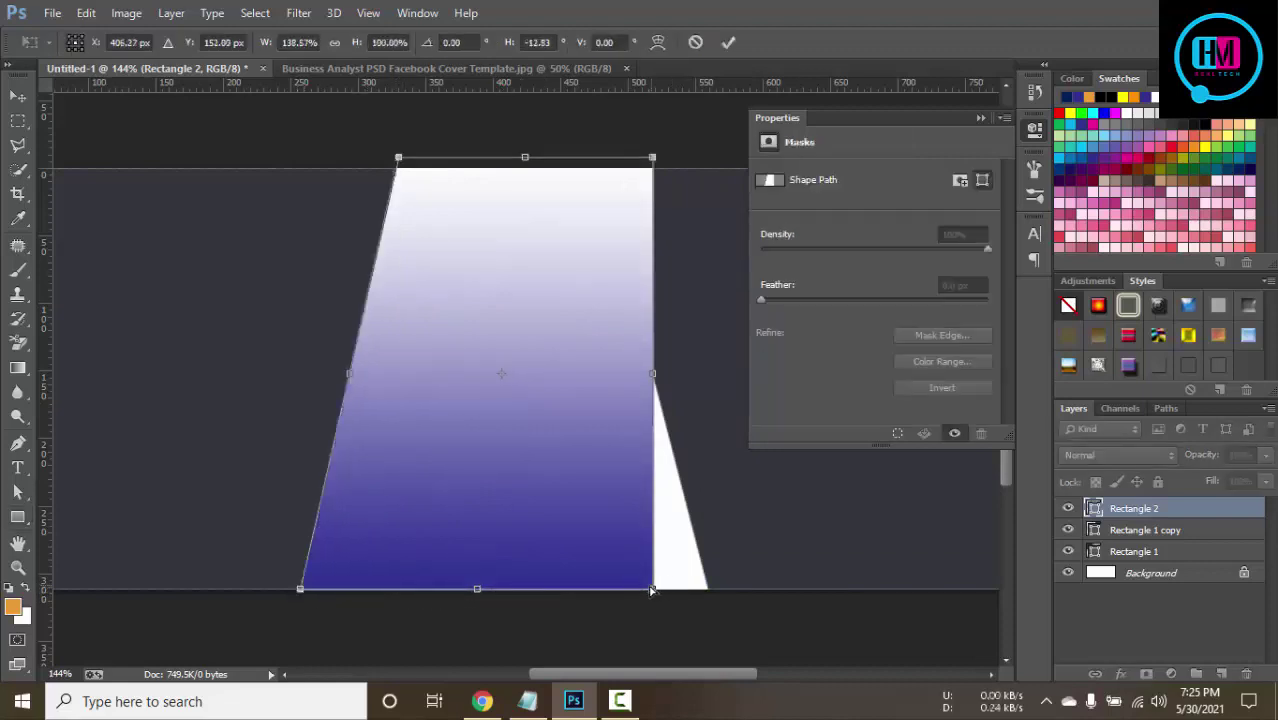
pyautogui.moveTo(650, 590); pyautogui.dragTo(709, 591)
pyautogui.moveTo(656, 161)
pyautogui.mouseDown()
pyautogui.moveTo(538, 178)
pyautogui.moveTo(601, 170)
pyautogui.mouseUp()
pyautogui.moveTo(401, 160)
pyautogui.mouseDown()
pyautogui.moveTo(419, 186)
pyautogui.moveTo(394, 168)
pyautogui.mouseUp()
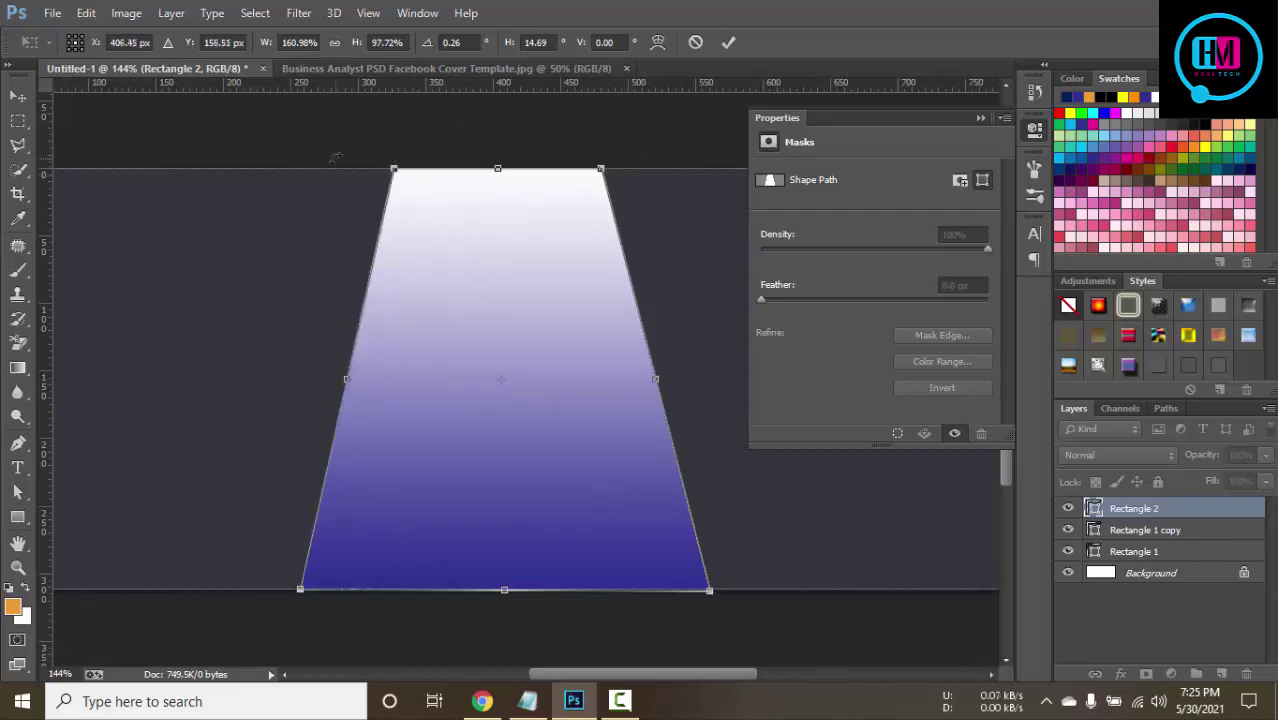
pyautogui.click(734, 42)
pyautogui.click(590, 279)
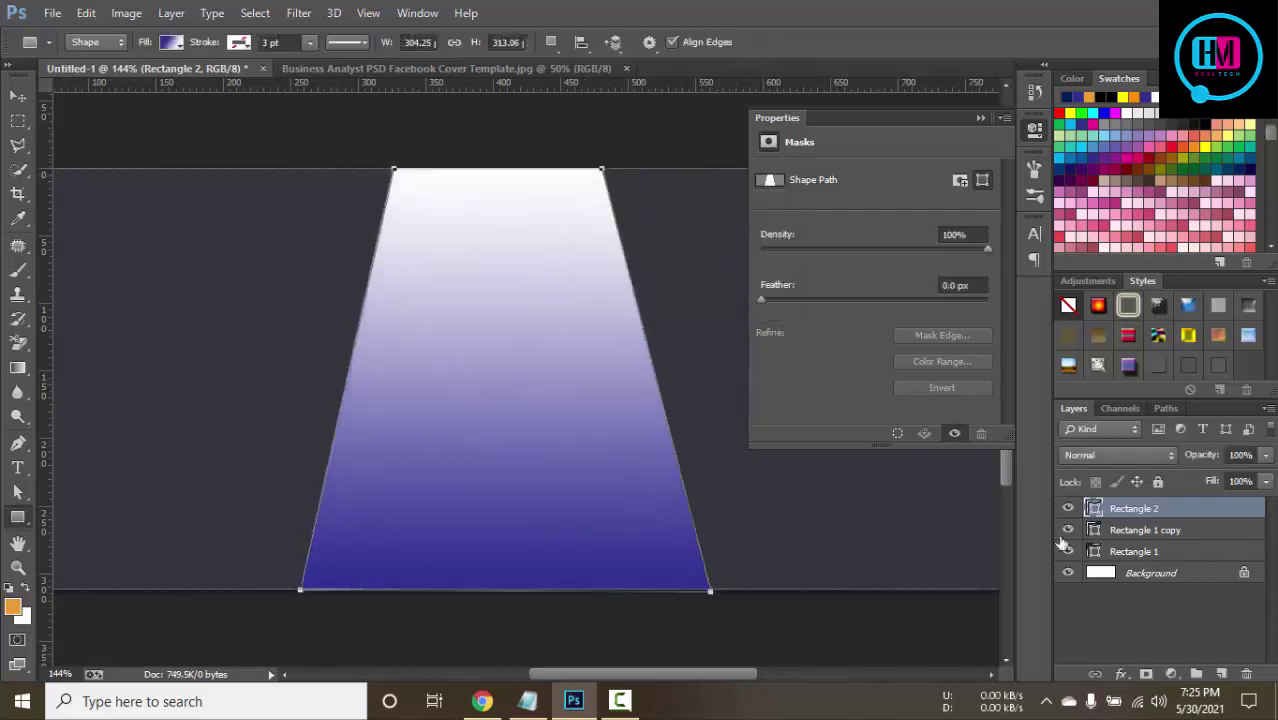
# Change the trapezoid's fill from the blue gradient to solid yellow.
pyautogui.doubleClick(1093, 509)
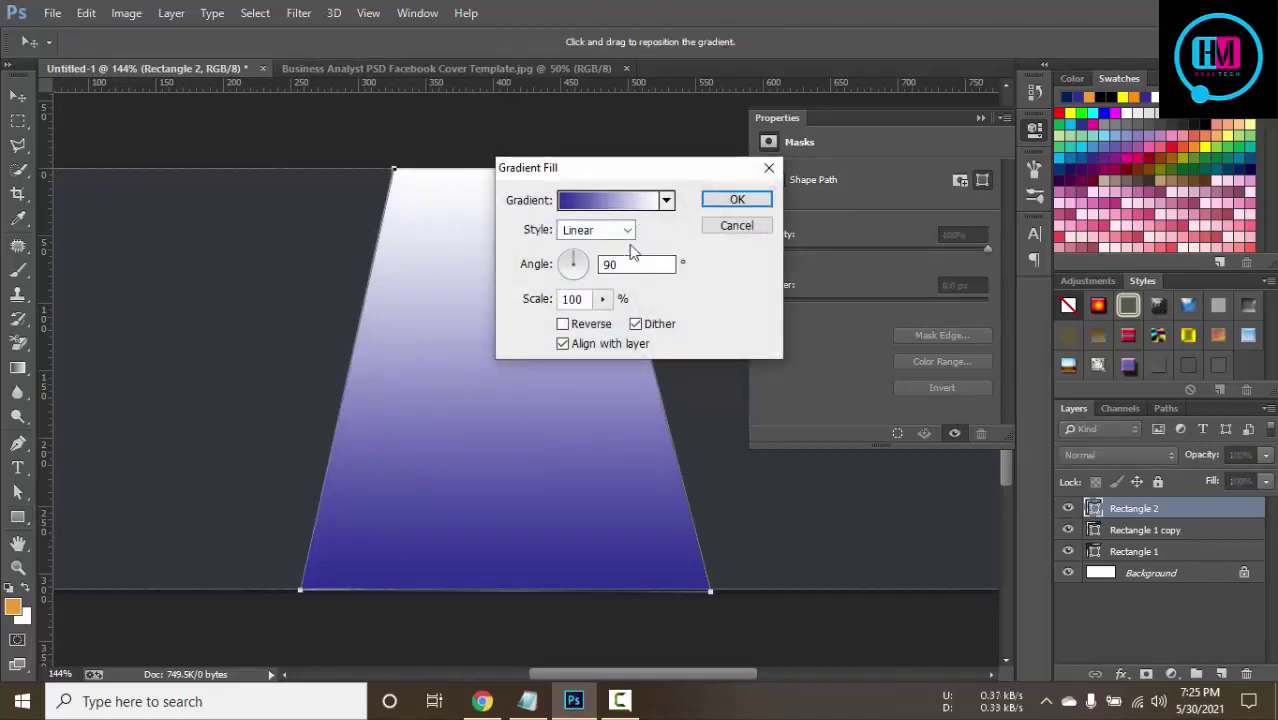
pyautogui.click(745, 226)
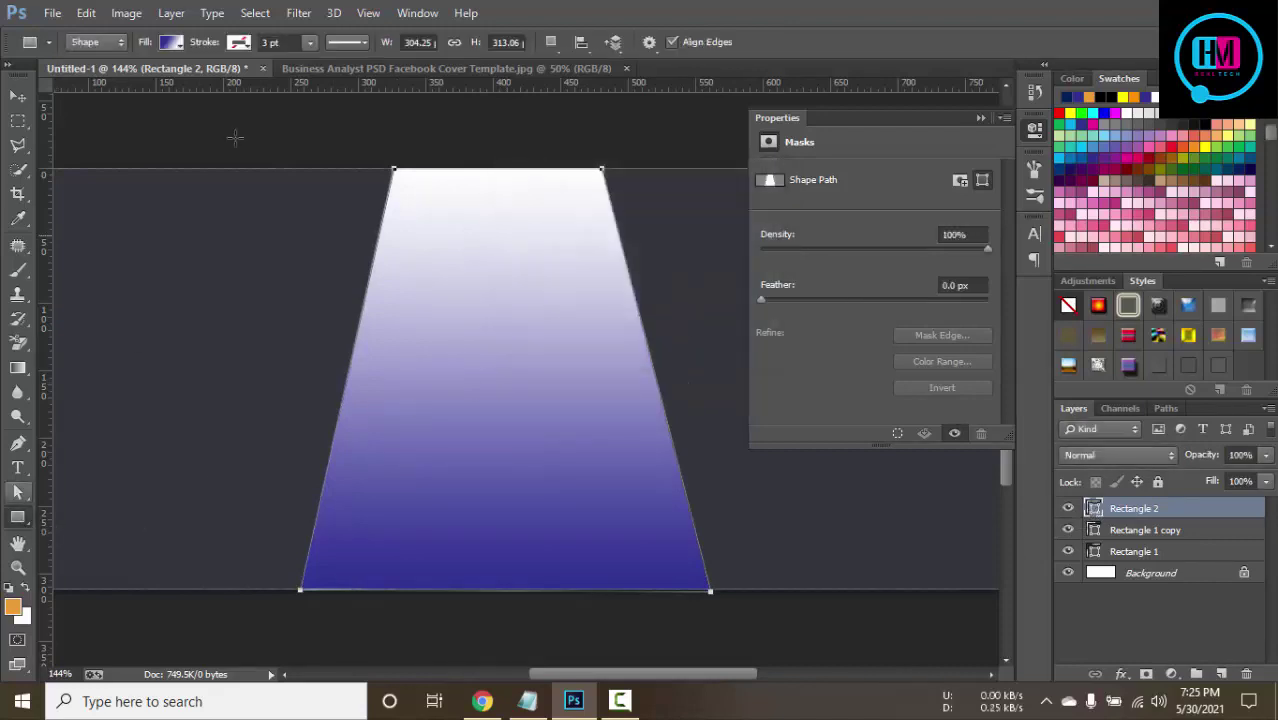
pyautogui.click(171, 42)
pyautogui.click(130, 79)
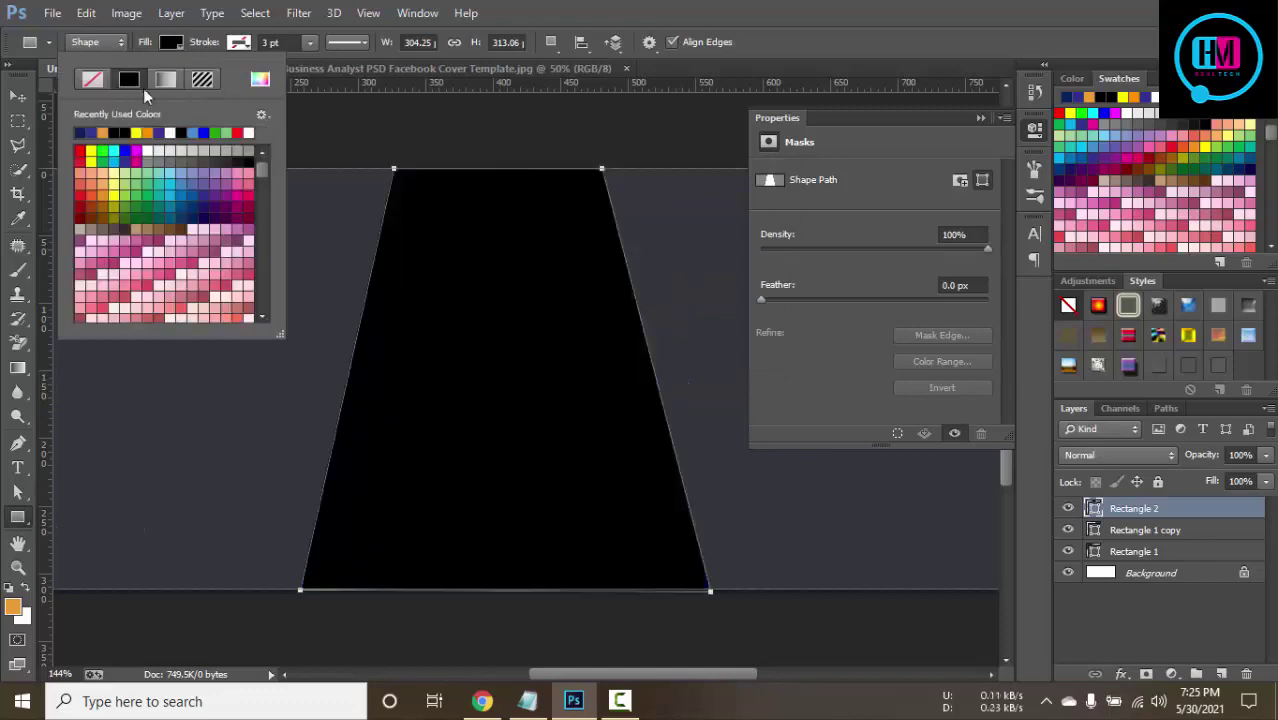
pyautogui.click(136, 132)
pyautogui.click(756, 68)
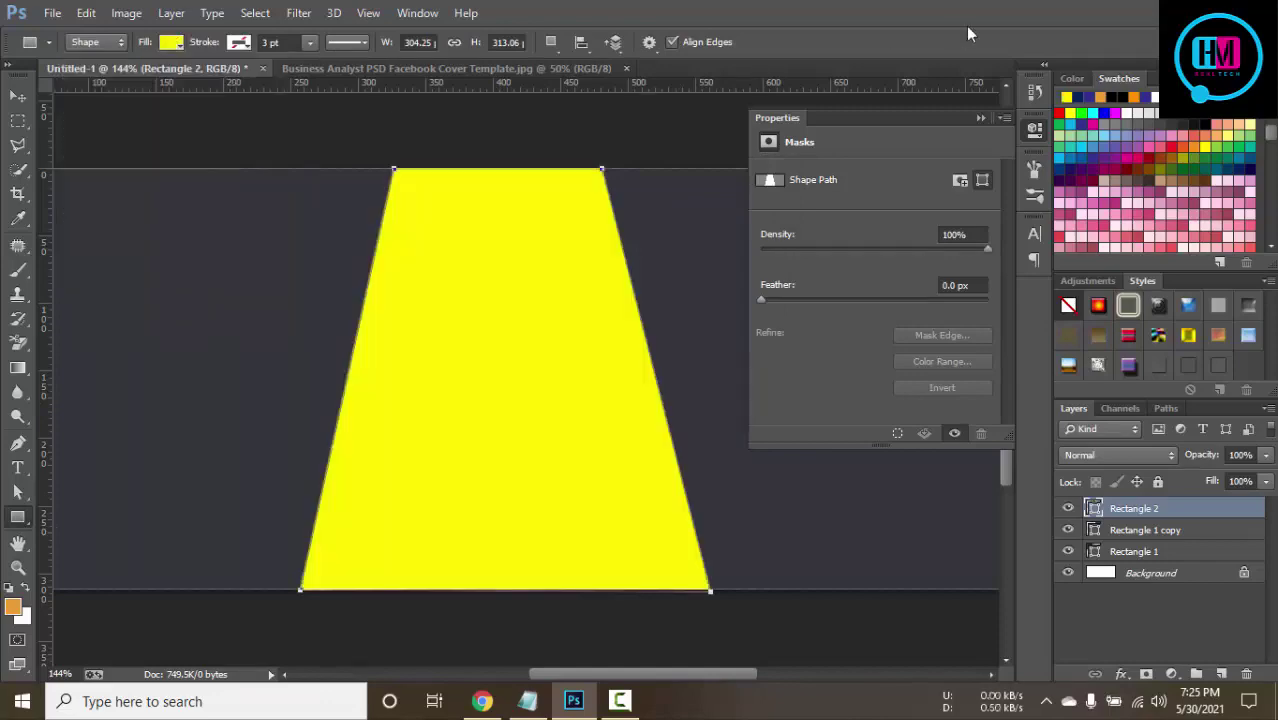
# View the cover at 100%, deselect the trapezoid, and bring up the template document.
pyautogui.doubleClick(965, 24)
pyautogui.click(1126, 31)
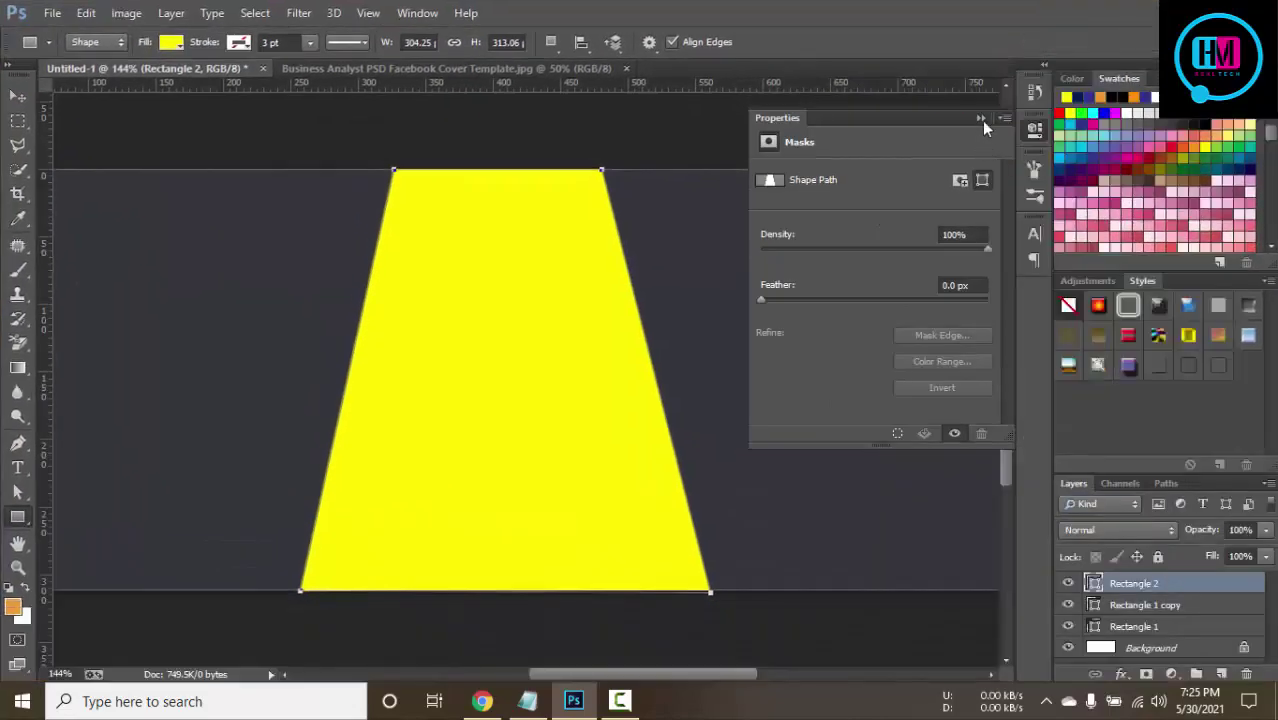
pyautogui.click(980, 118)
pyautogui.hotkey('ctrl', '-')
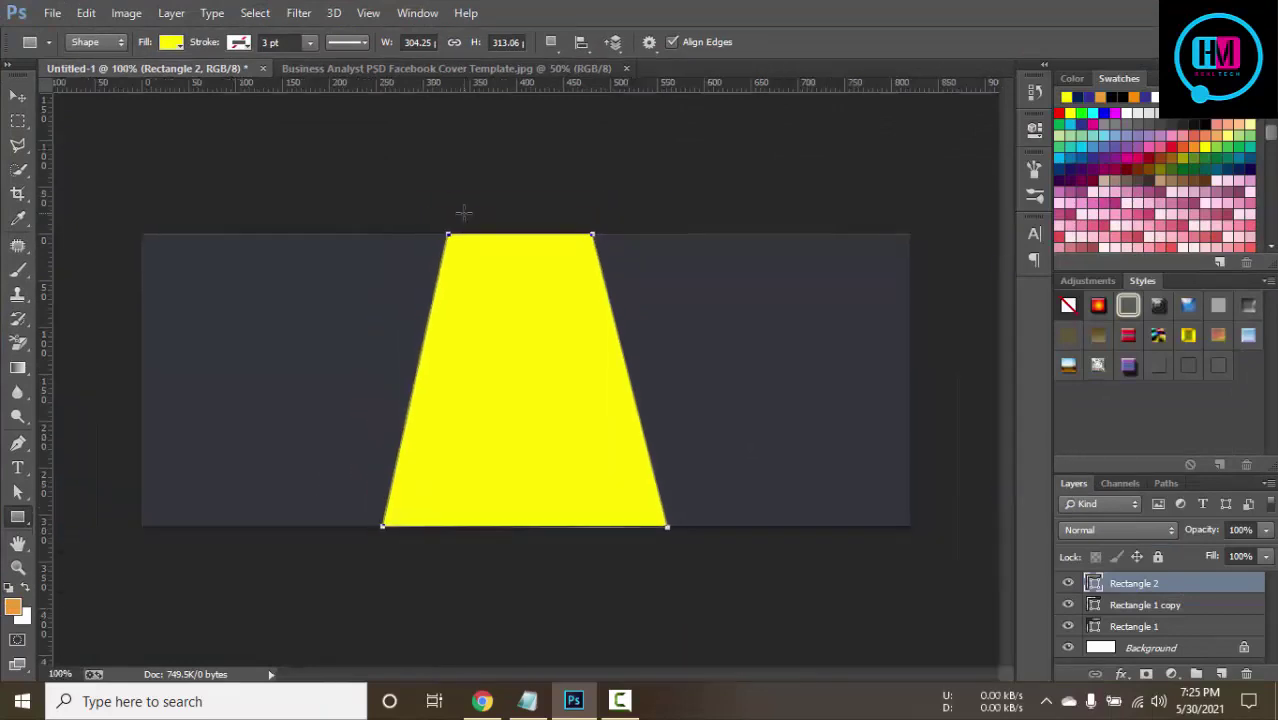
pyautogui.press('v')
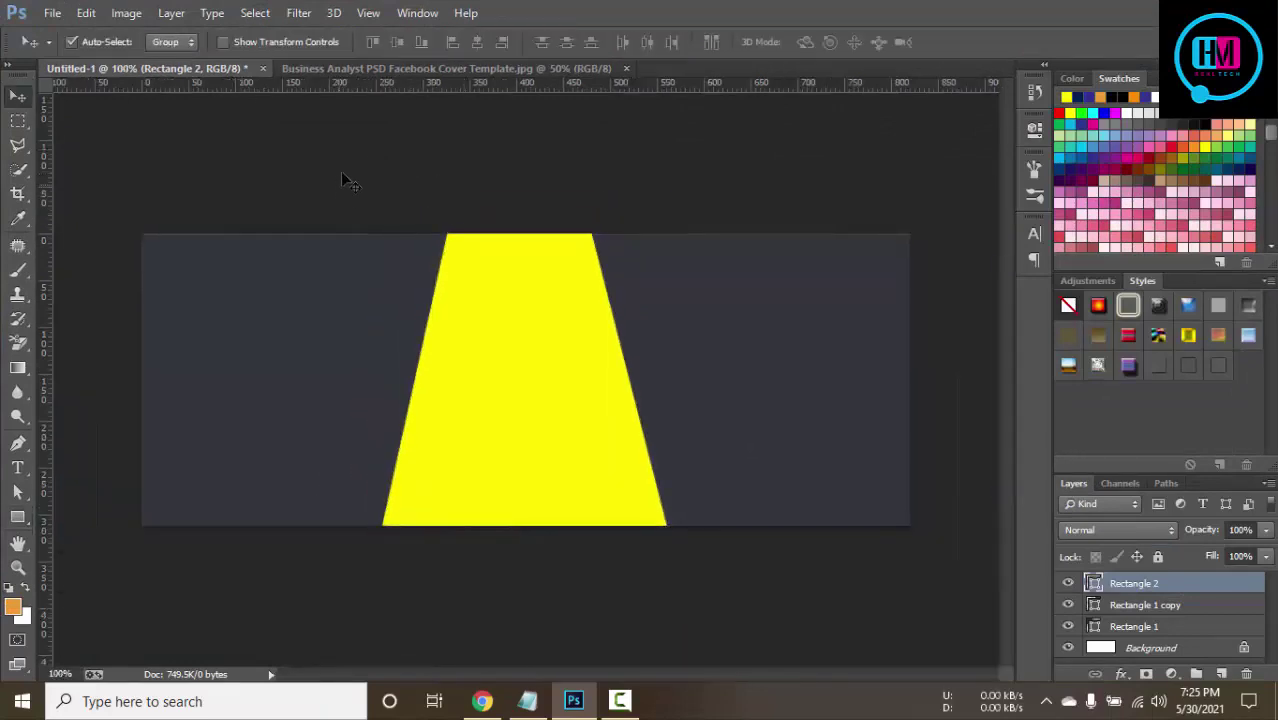
pyautogui.click(370, 178)
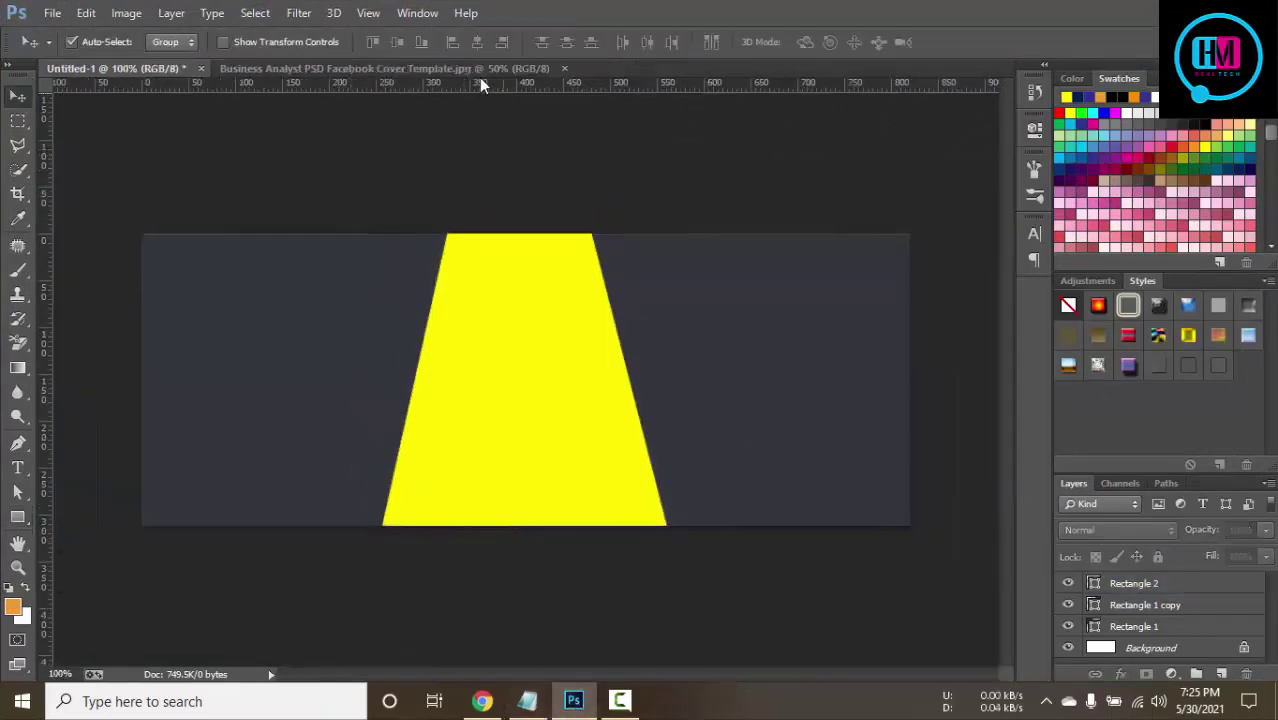
pyautogui.click(432, 66)
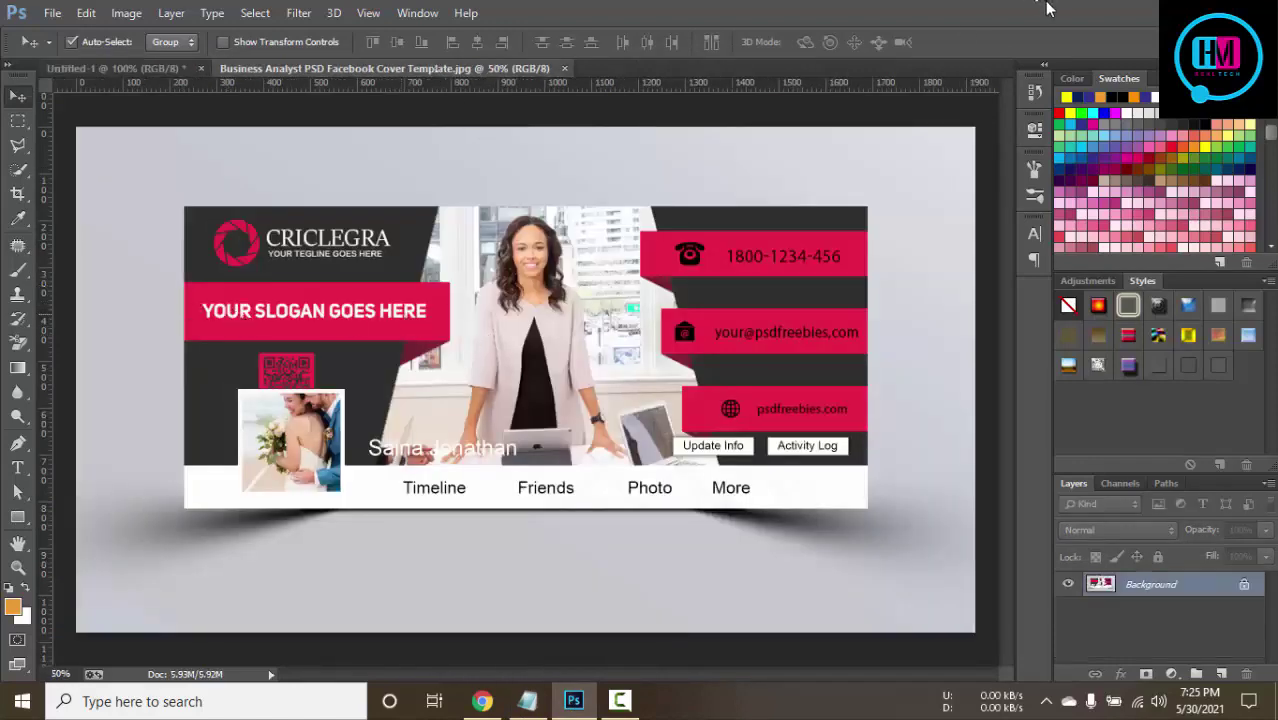
# Restore Photoshop from the taskbar and return to the Untitled-1 cover document.
pyautogui.click(1198, 12)
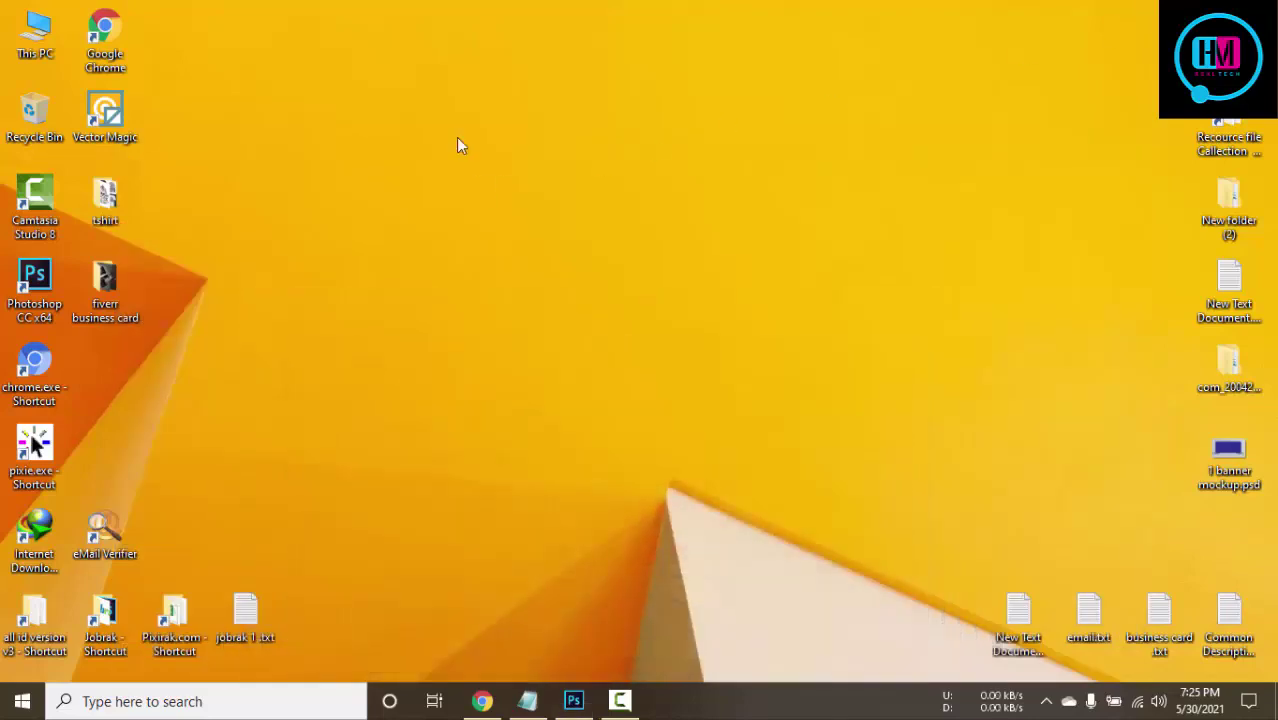
pyautogui.click(573, 701)
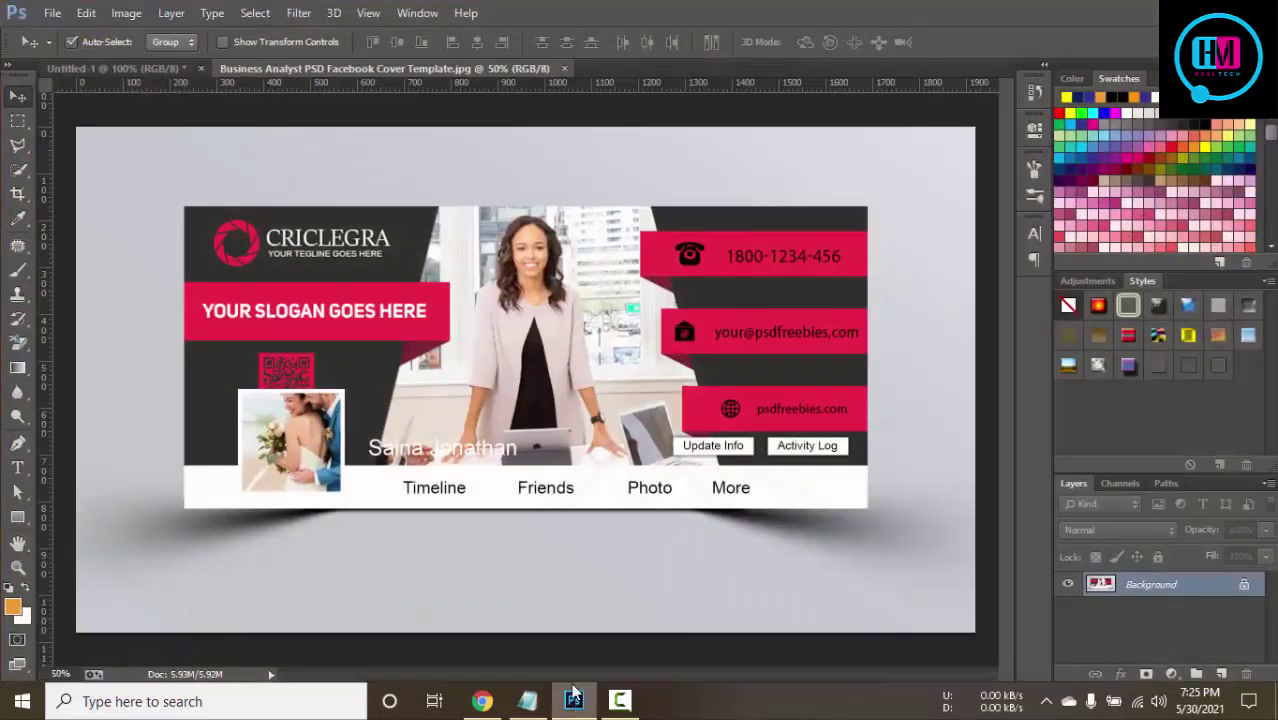
pyautogui.click(160, 70)
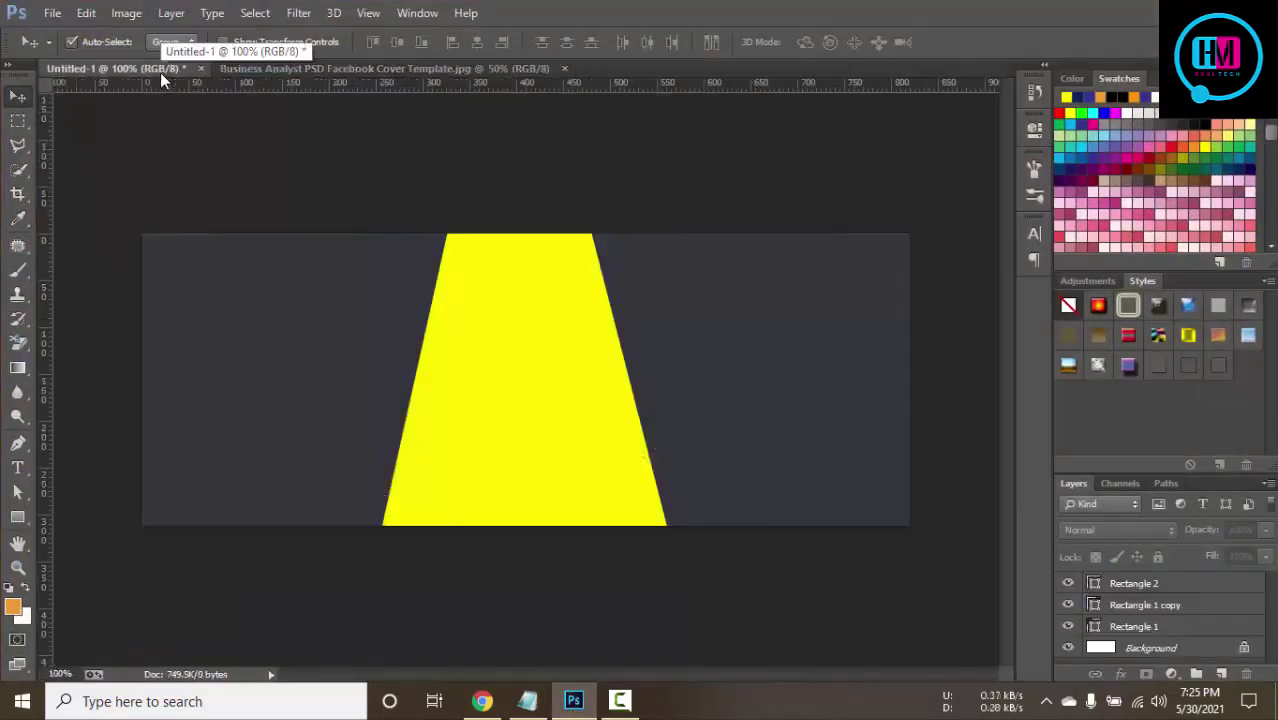
pyautogui.click(17, 517)
# Draw a solid red 334 × 52 px bar from the left edge to the trapezoid, then view the template.
pyautogui.moveTo(142, 330); pyautogui.dragTo(403, 386)
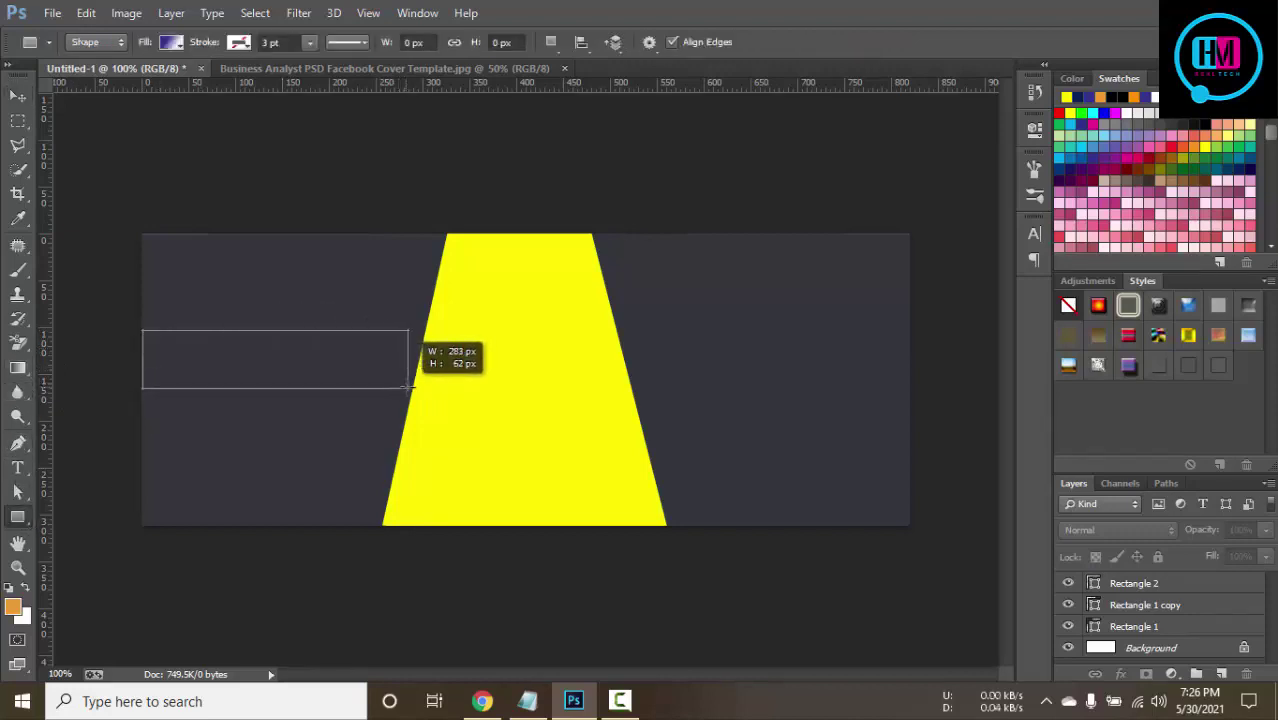
pyautogui.moveTo(403, 386); pyautogui.dragTo(456, 380)
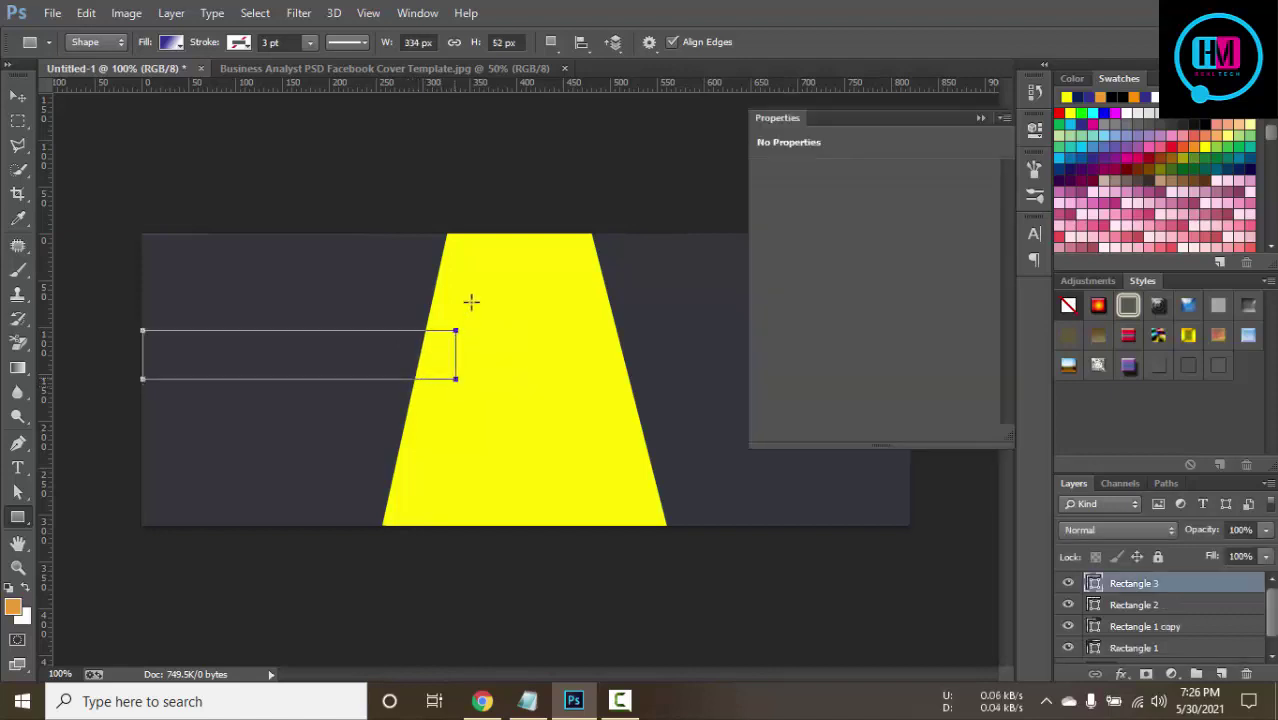
pyautogui.click(174, 45)
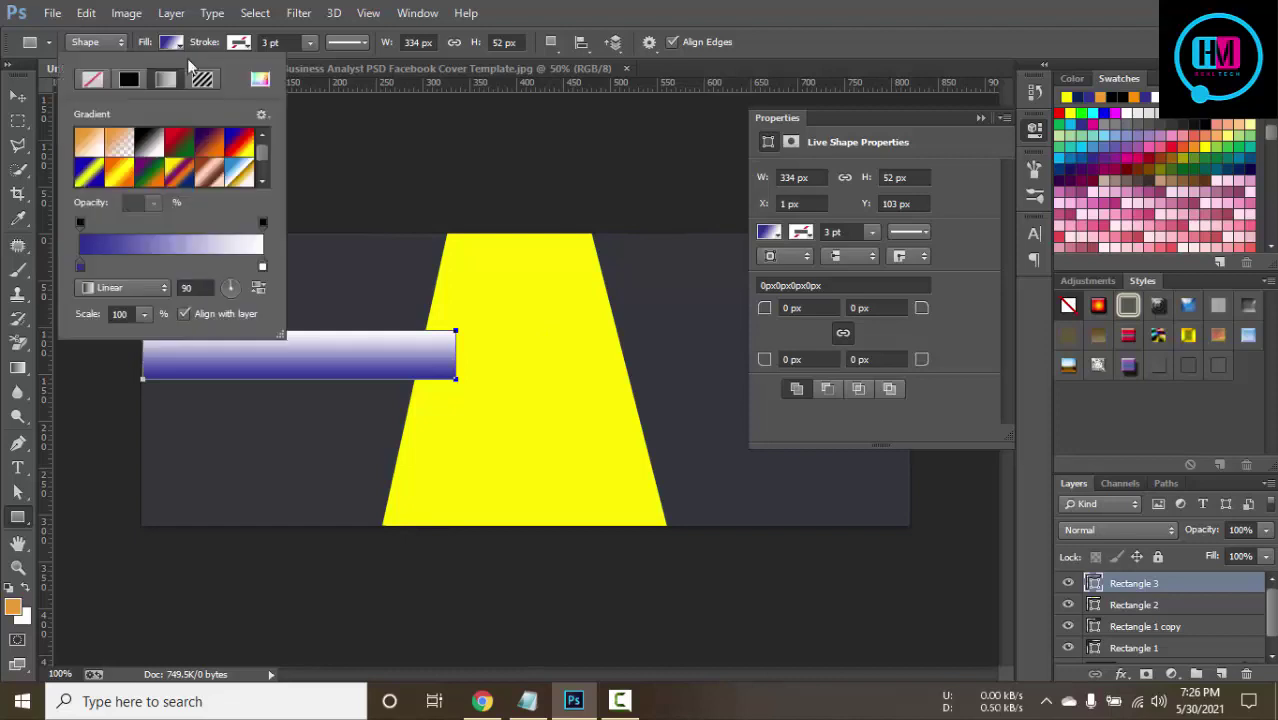
pyautogui.click(130, 82)
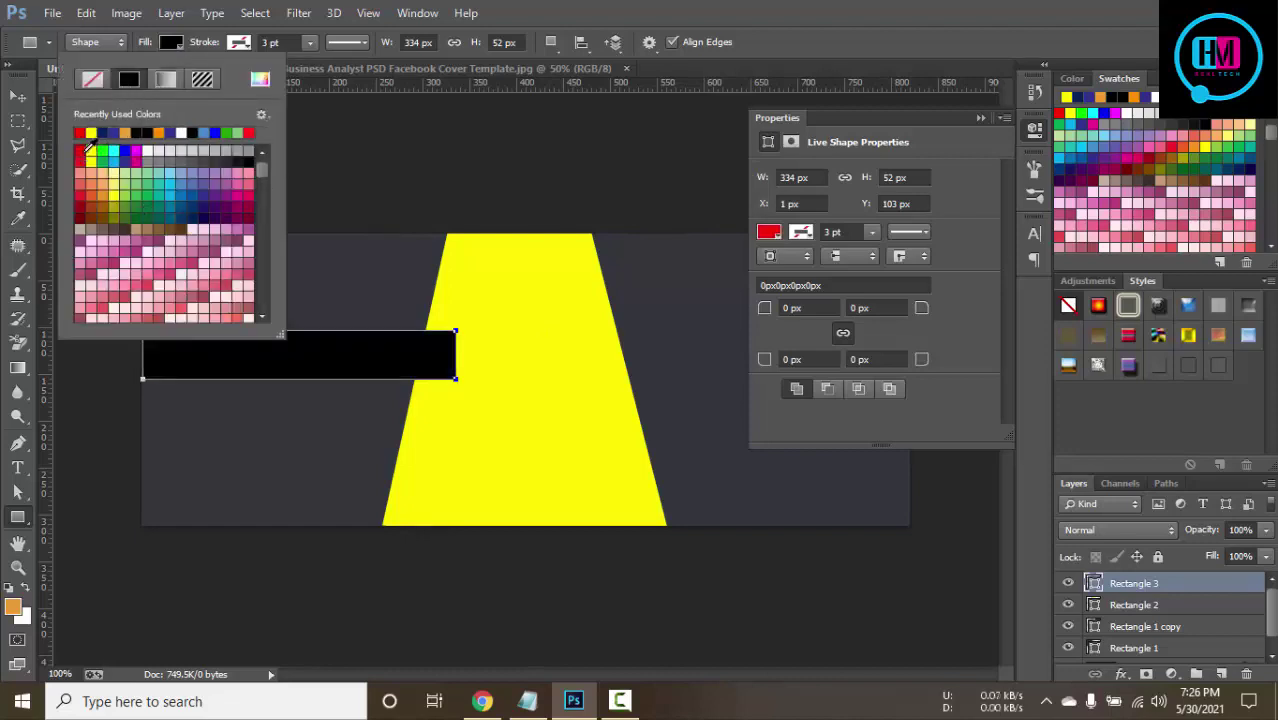
pyautogui.click(80, 150)
pyautogui.click(1120, 13)
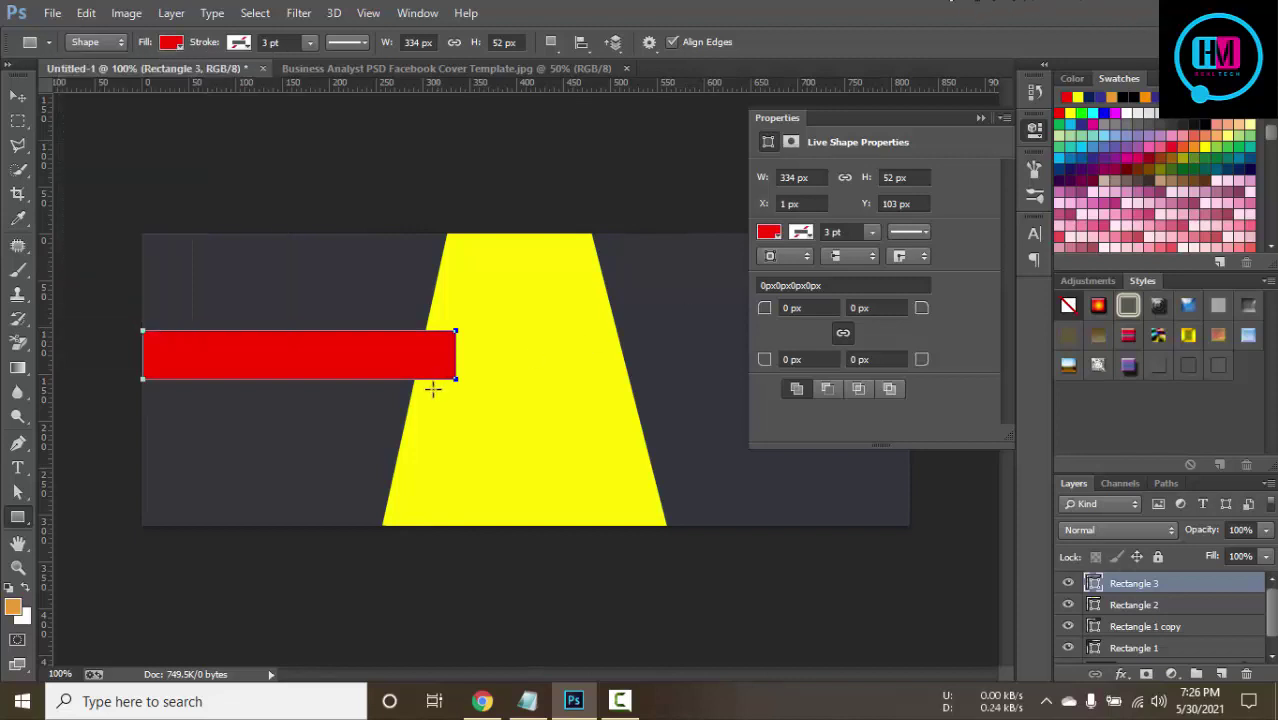
pyautogui.click(347, 70)
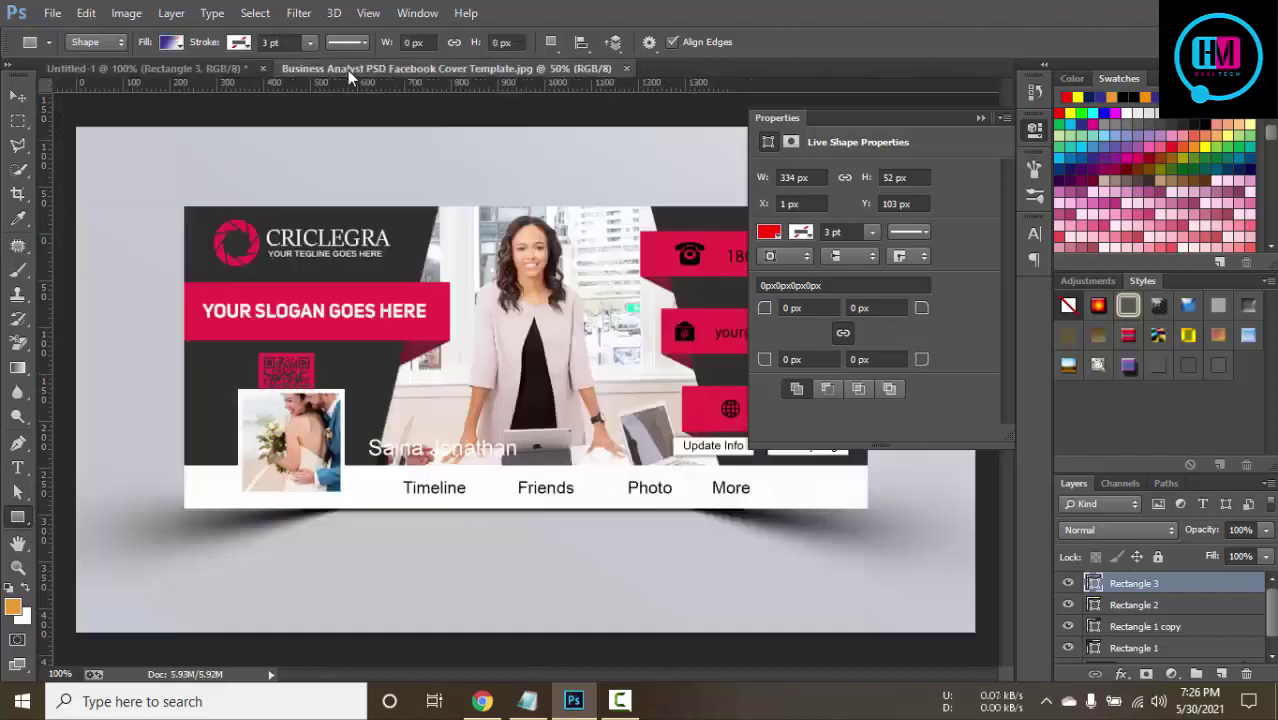
# Free-transform the red bar to make it slightly wider and taller.
pyautogui.click(198, 68)
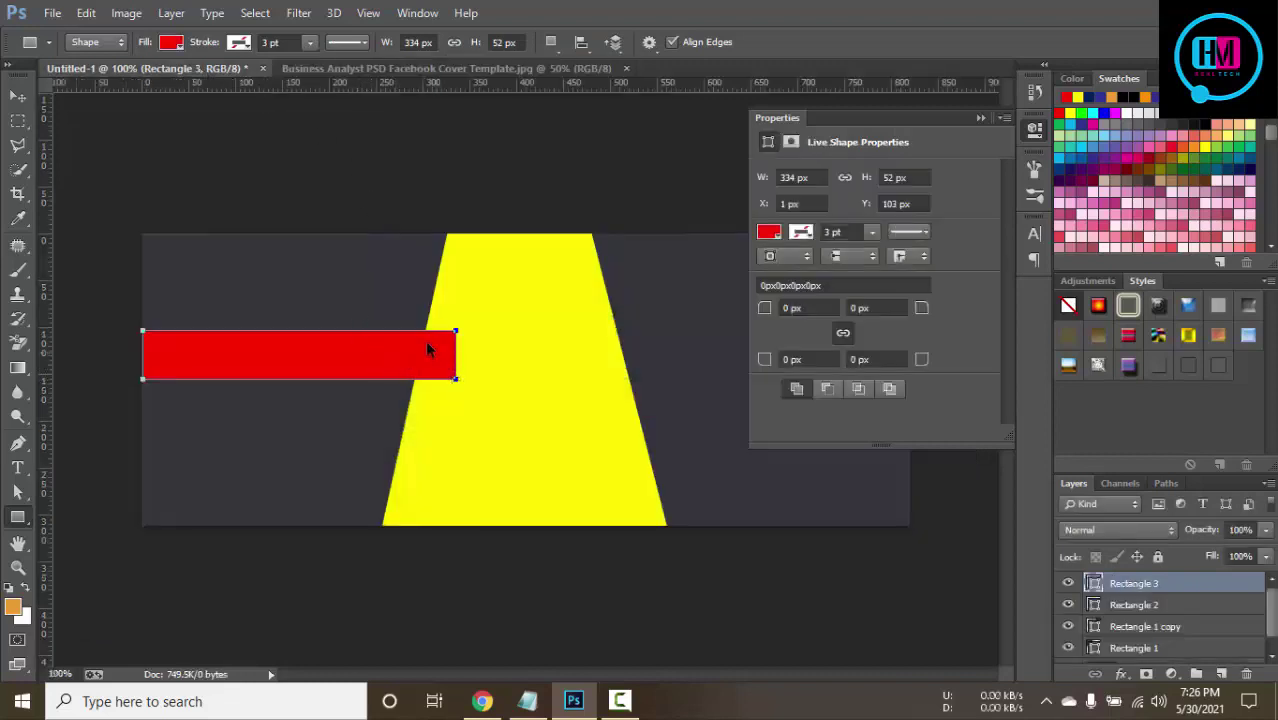
pyautogui.scroll(4, 425, 348)
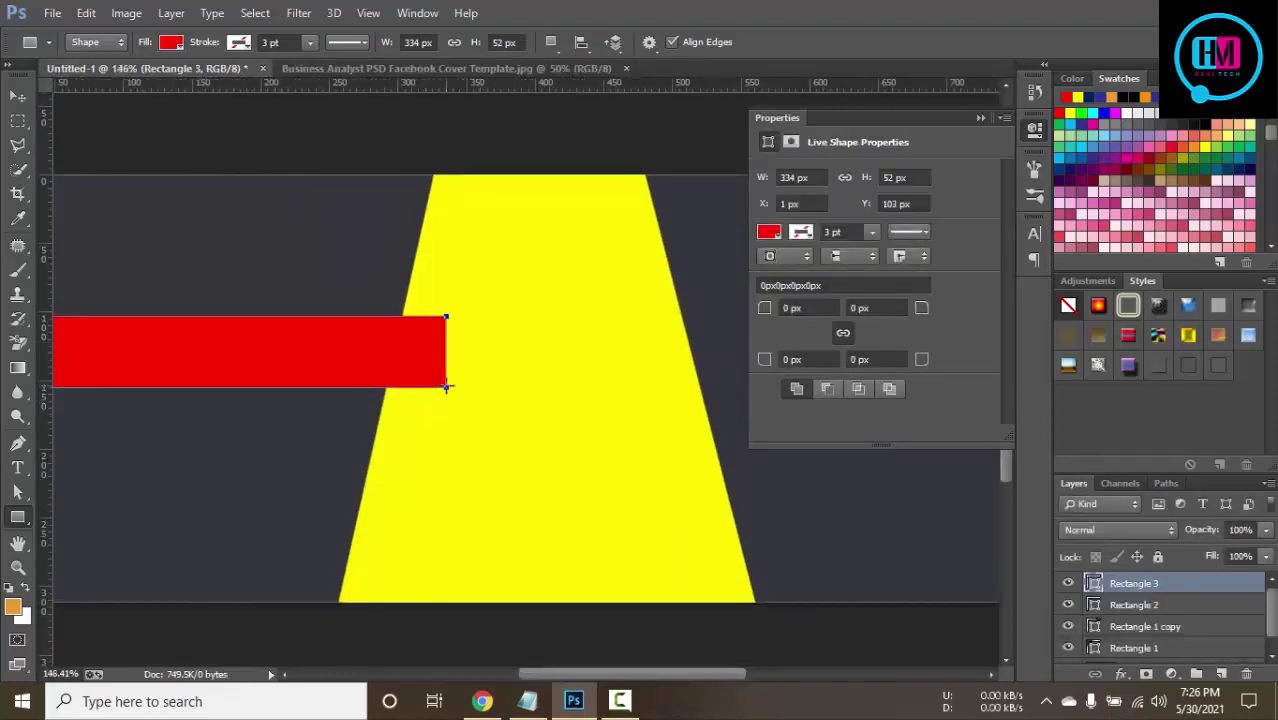
pyautogui.press('v')
pyautogui.hotkey('ctrl', 't')
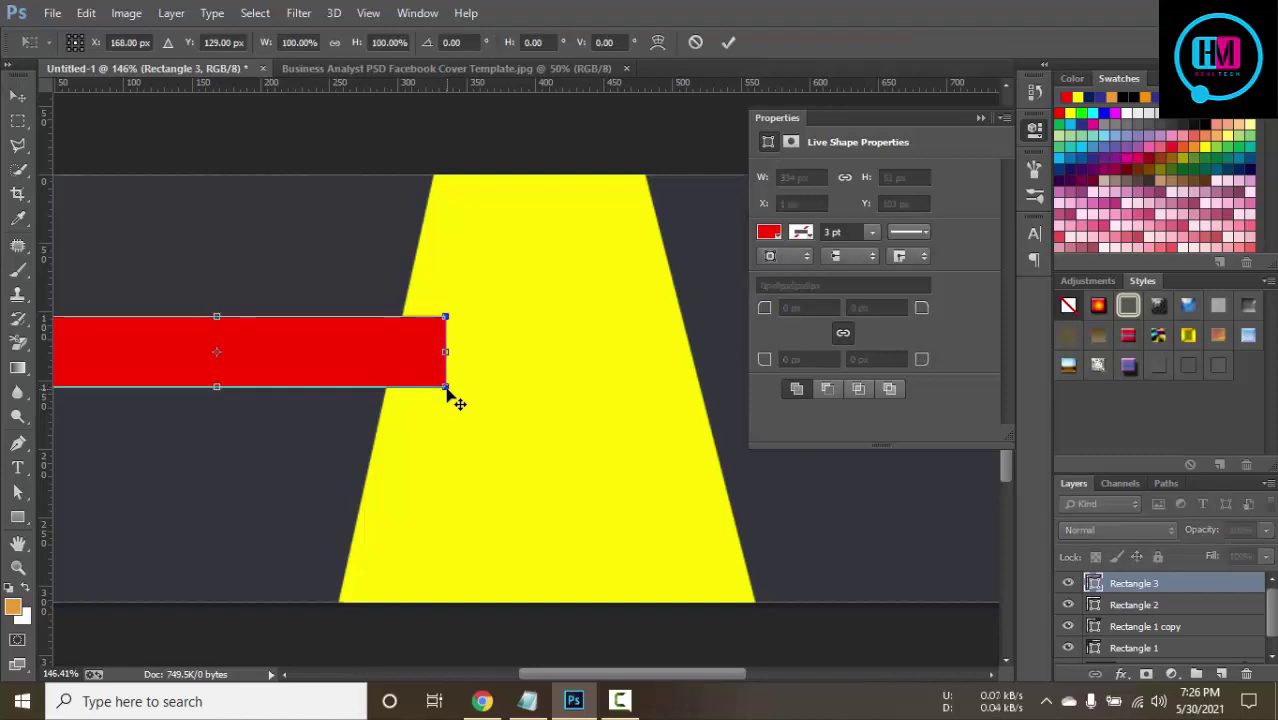
pyautogui.moveTo(447, 389); pyautogui.dragTo(453, 389)
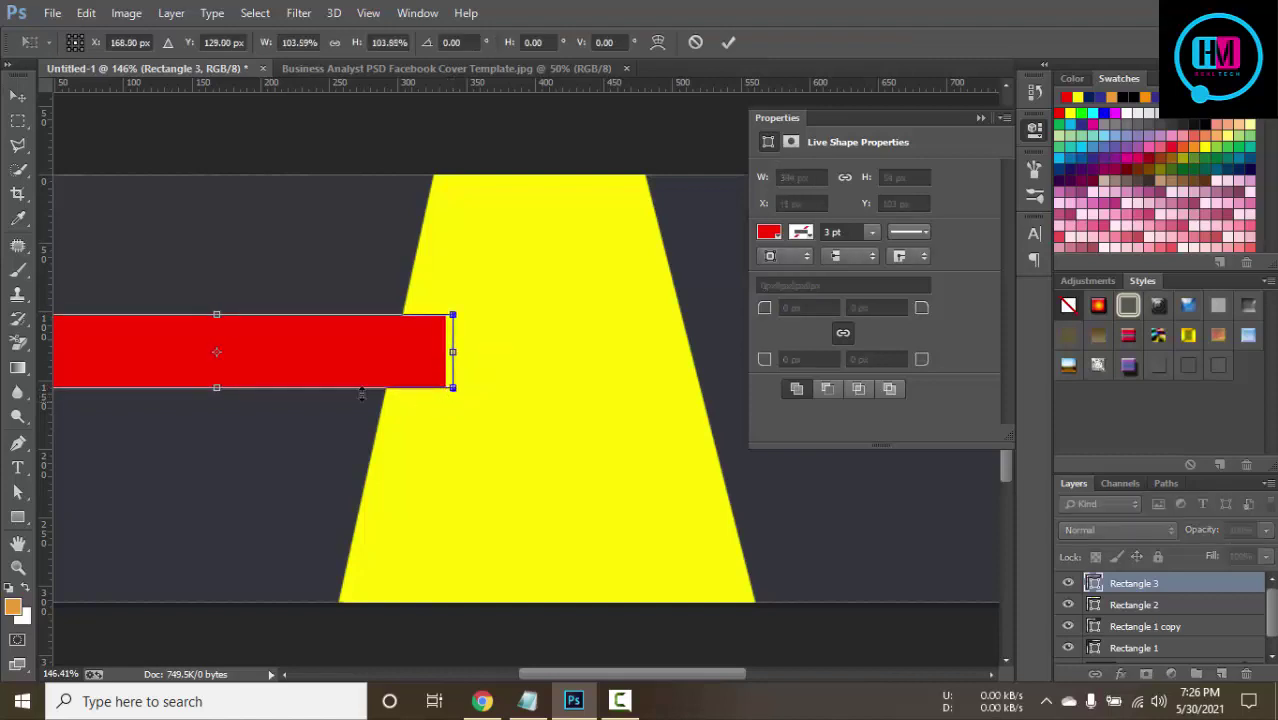
pyautogui.moveTo(216, 388); pyautogui.dragTo(216, 399)
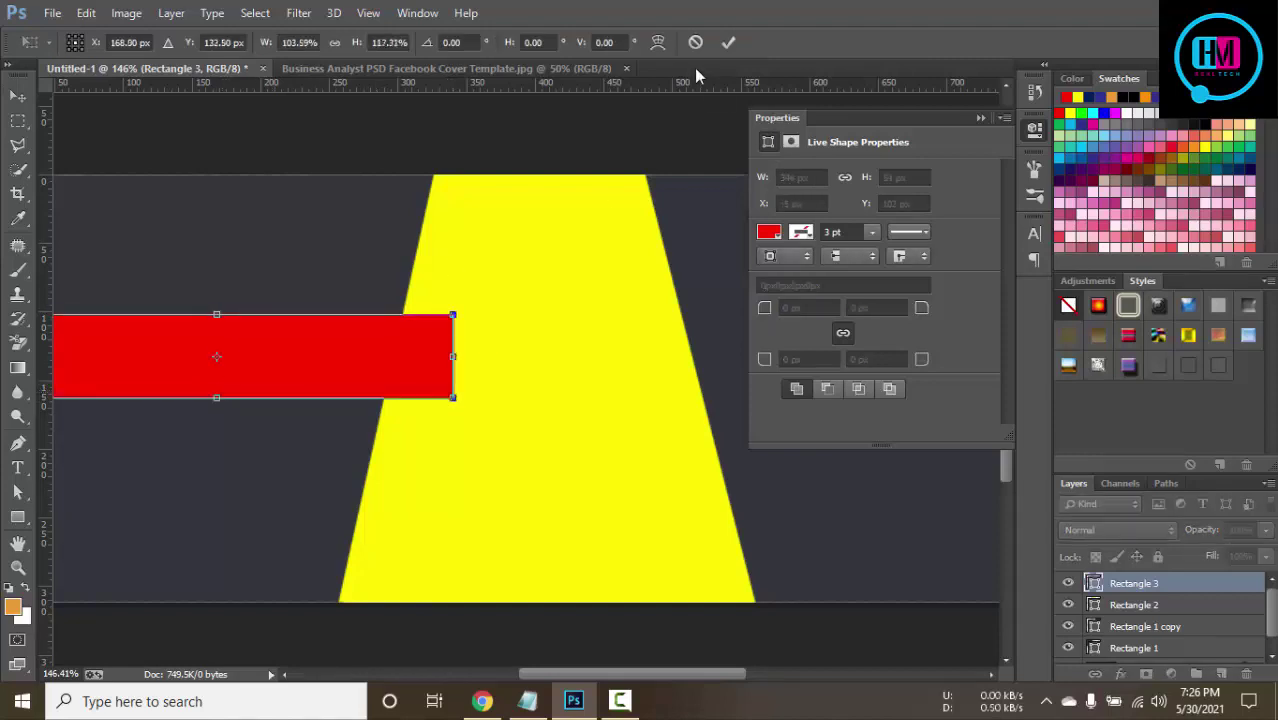
pyautogui.click(728, 42)
# Pull the red bar's left end flush to the canvas edge, making it 341 × 61 px.
pyautogui.hotkey('ctrl', '1')
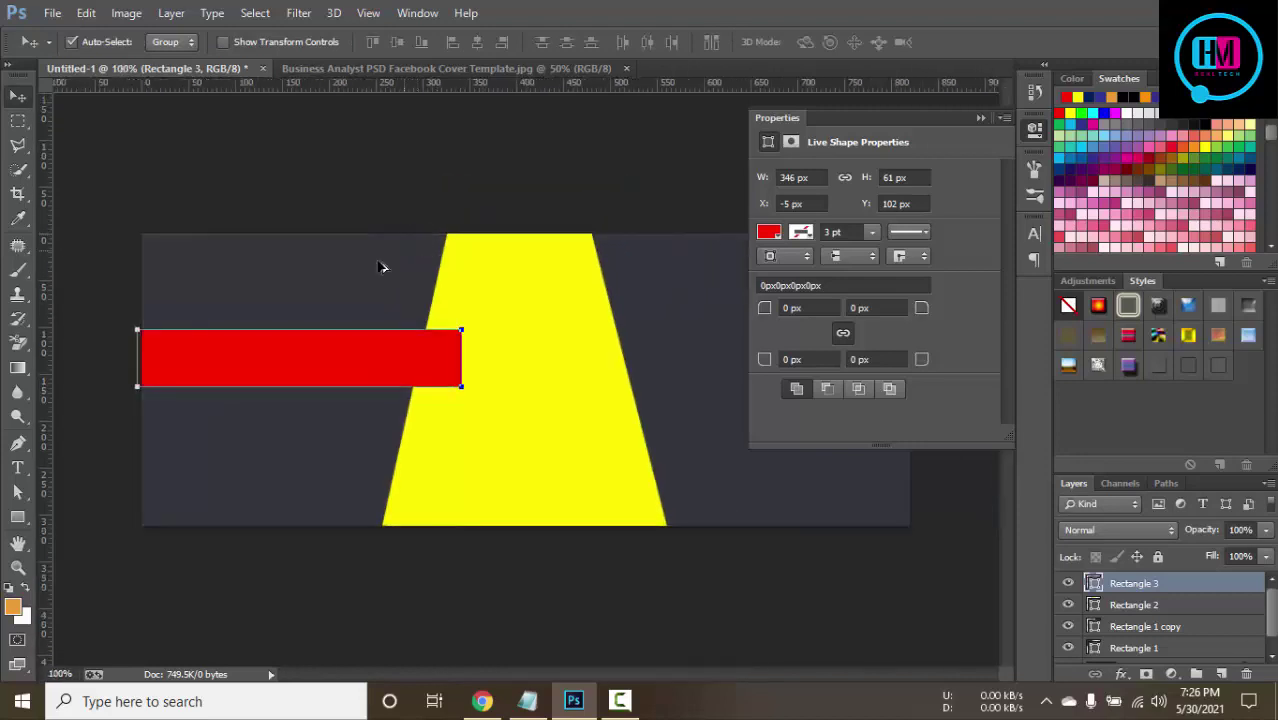
pyautogui.press('super')
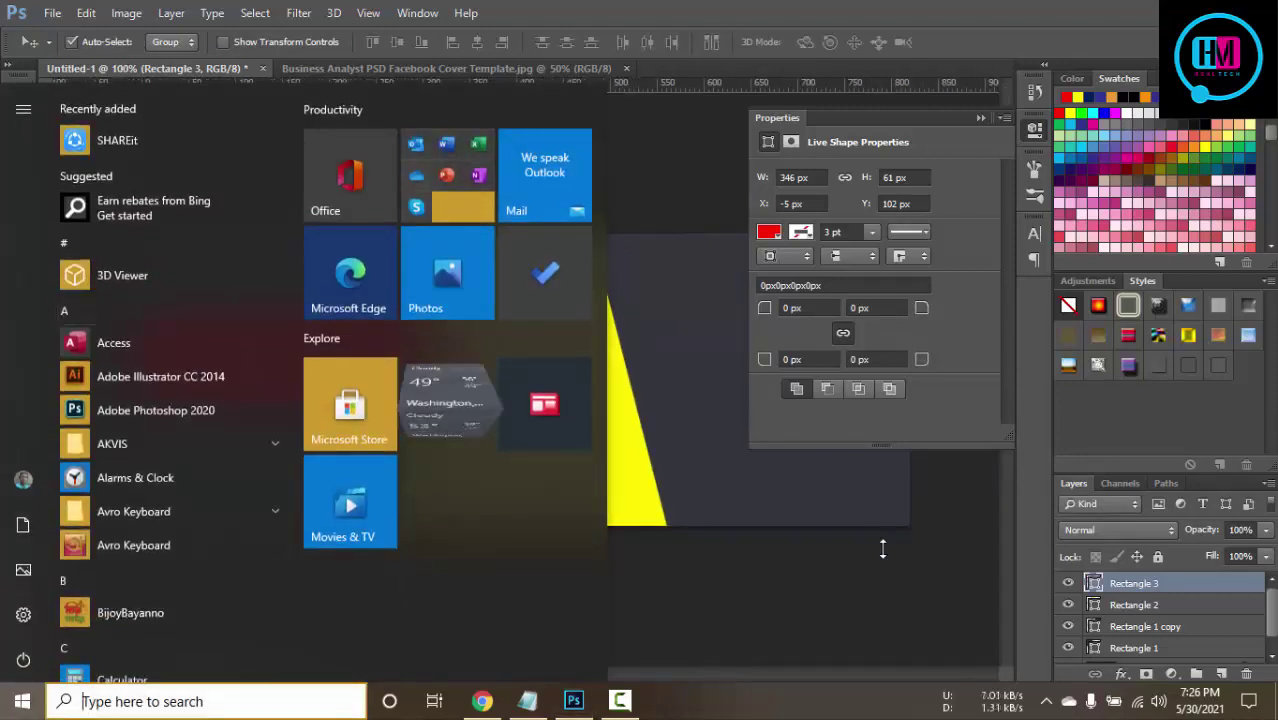
pyautogui.press('super')
pyautogui.scroll(3, 197, 362)
pyautogui.scroll(3, 190, 300)
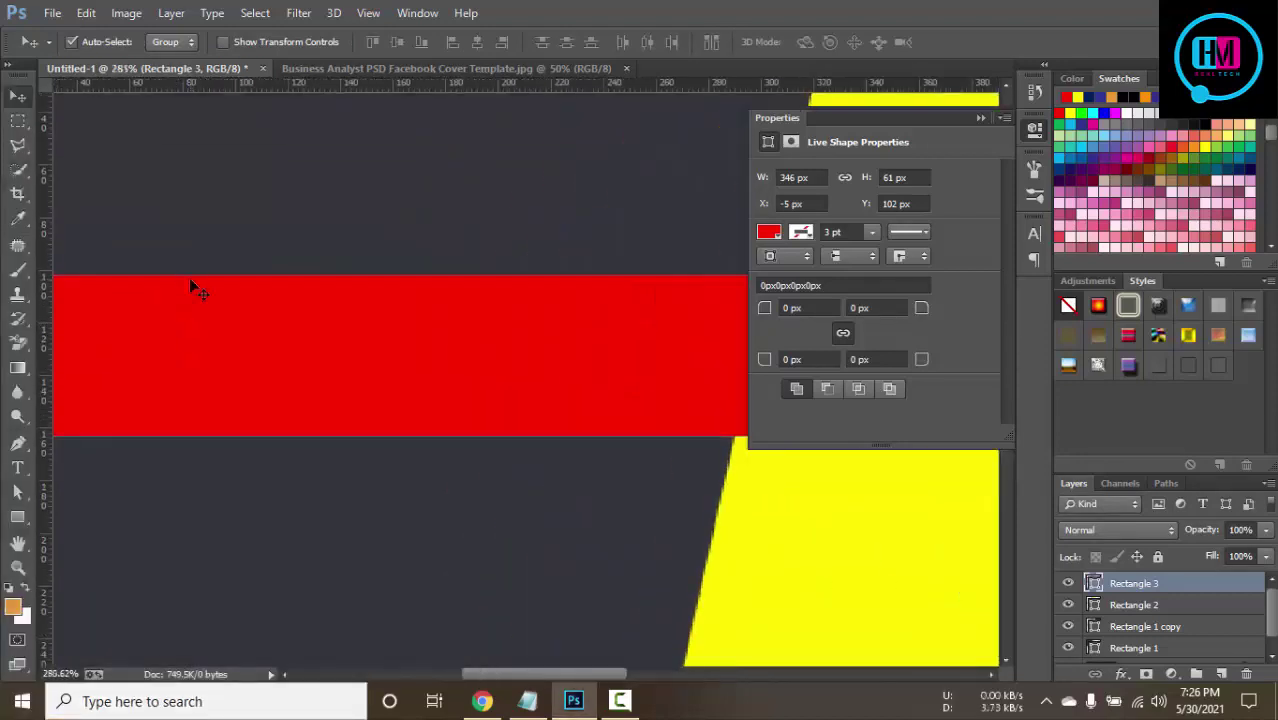
pyautogui.moveTo(191, 280)
pyautogui.mouseDown()
pyautogui.moveTo(859, 205)
pyautogui.moveTo(610, 220)
pyautogui.moveTo(535, 280)
pyautogui.mouseUp()
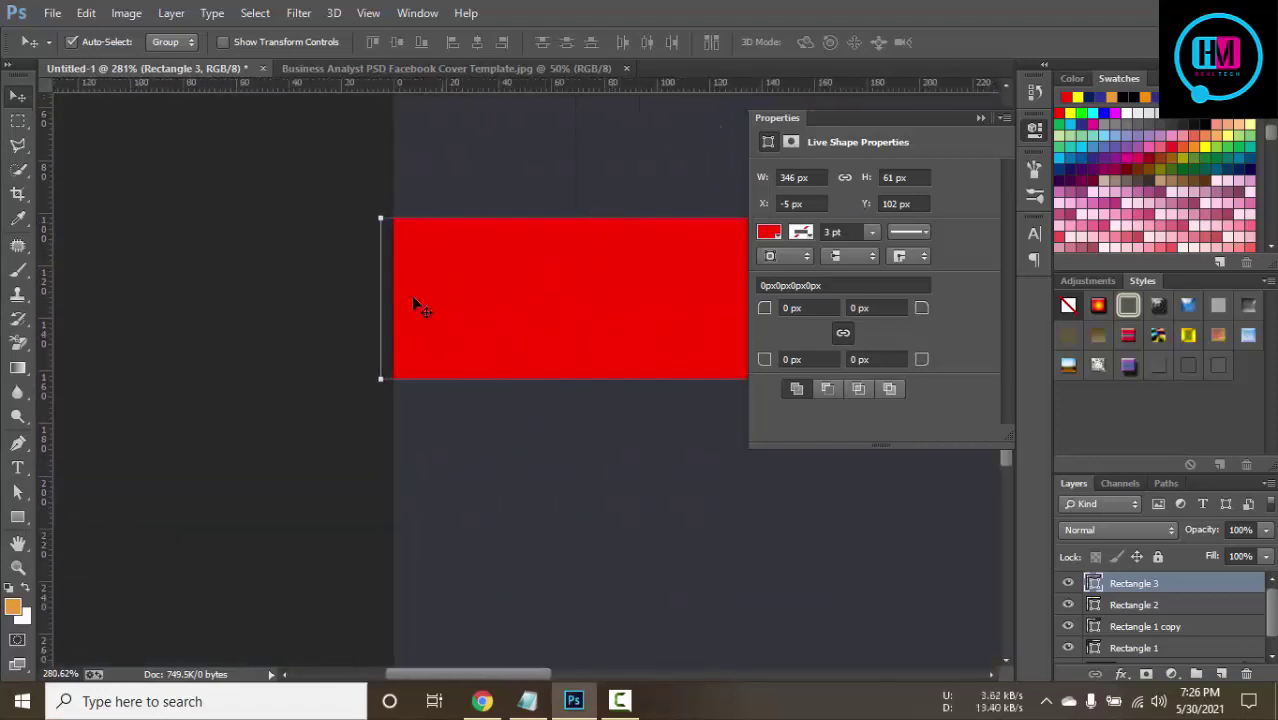
pyautogui.hotkey('ctrl', 't')
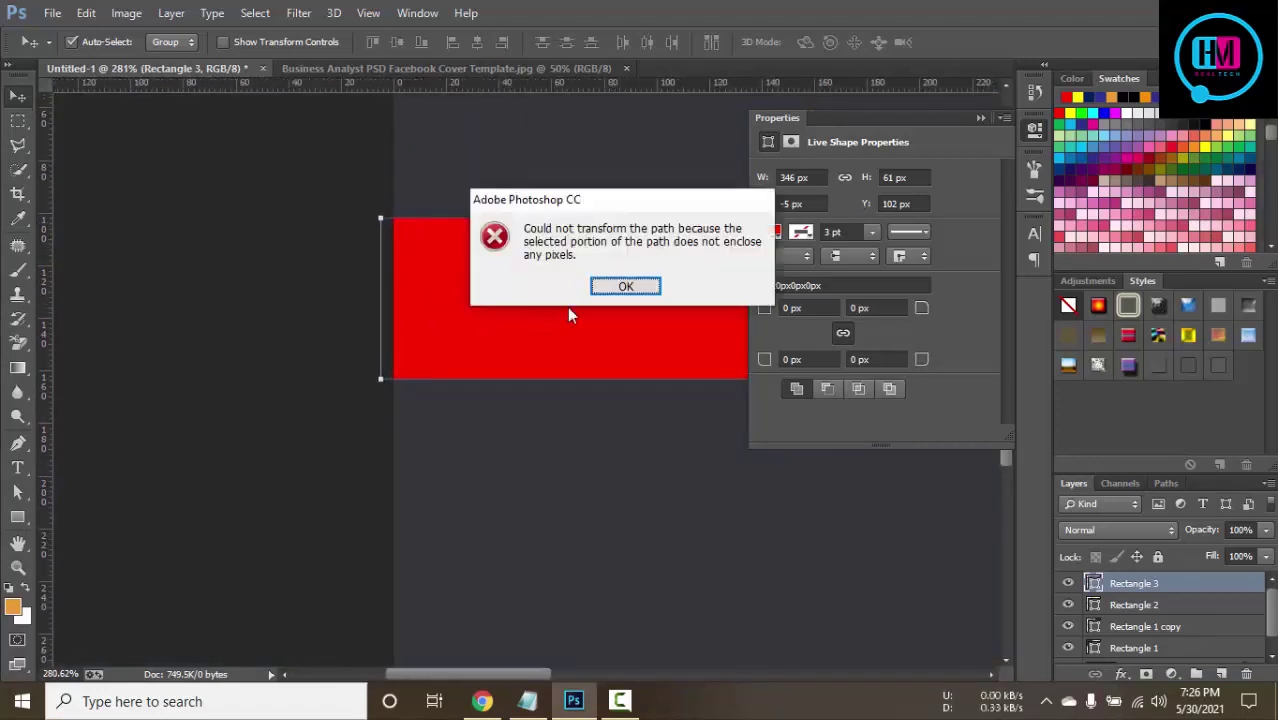
pyautogui.click(620, 285)
pyautogui.hotkey('ctrl', 't')
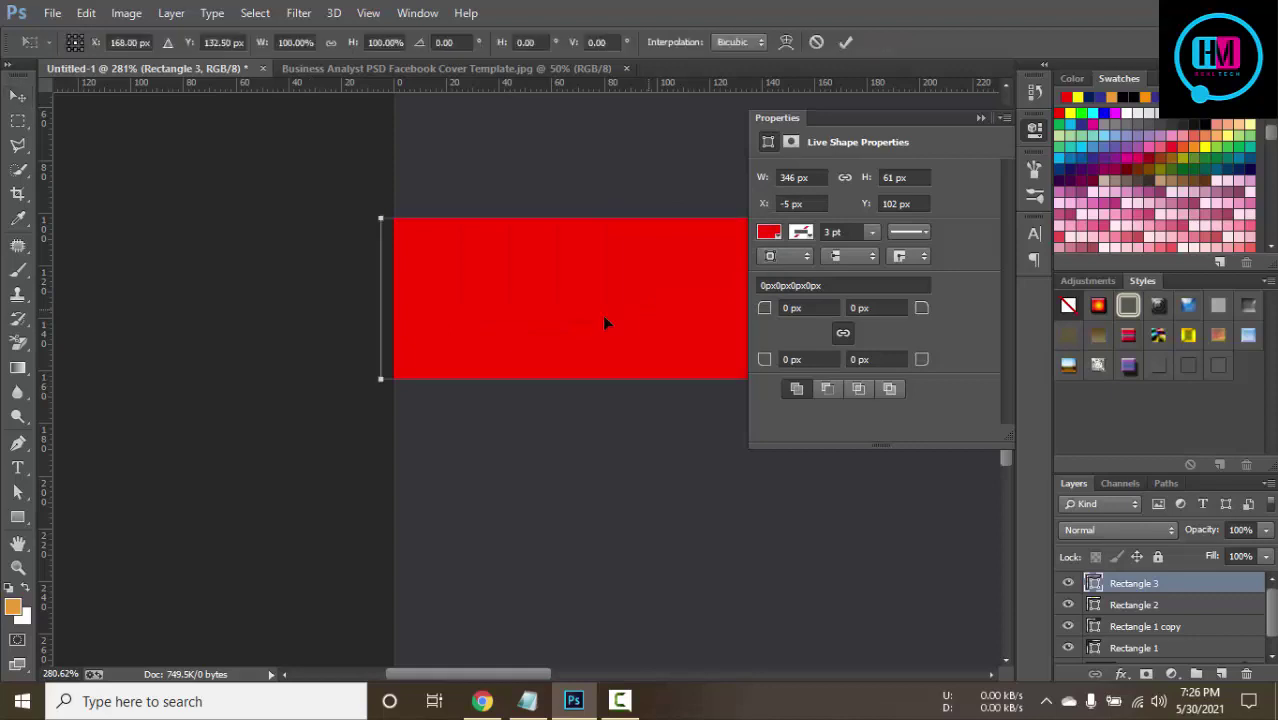
pyautogui.moveTo(380, 297); pyautogui.dragTo(393, 297)
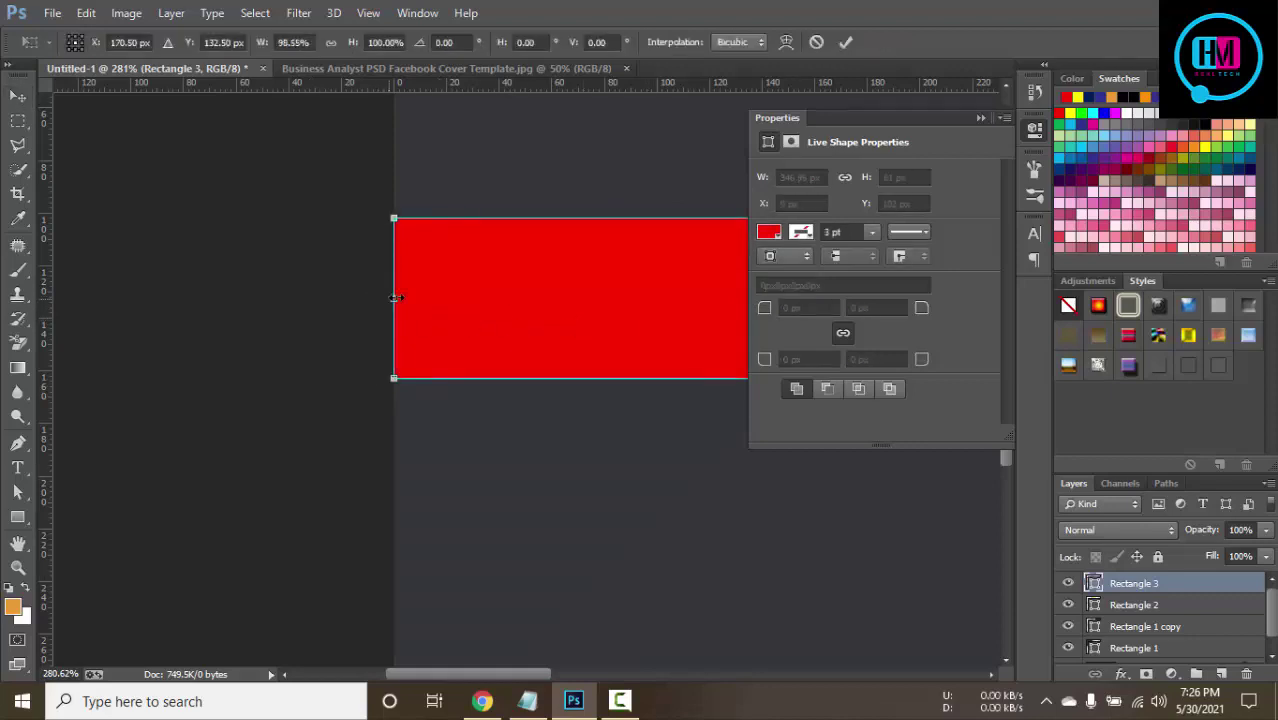
pyautogui.click(845, 42)
pyautogui.scroll(-1, 640, 237)
pyautogui.scroll(-2, 640, 237)
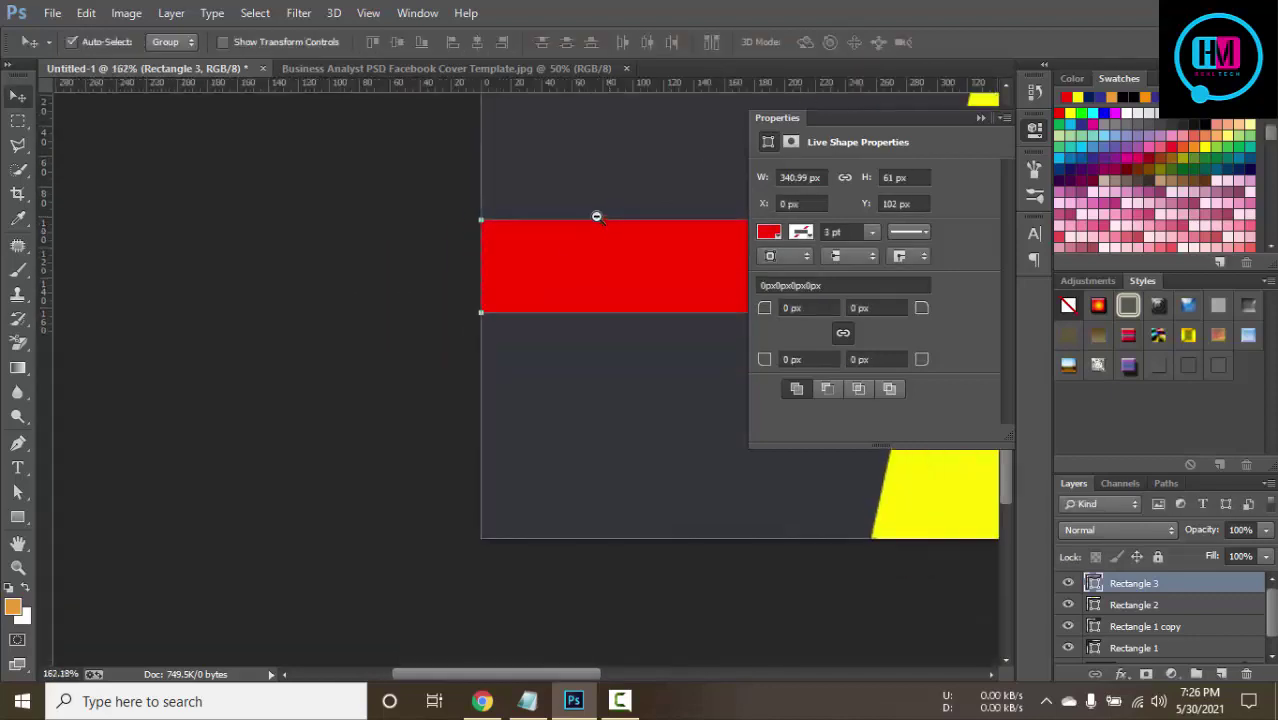
pyautogui.moveTo(625, 222); pyautogui.dragTo(257, 280)
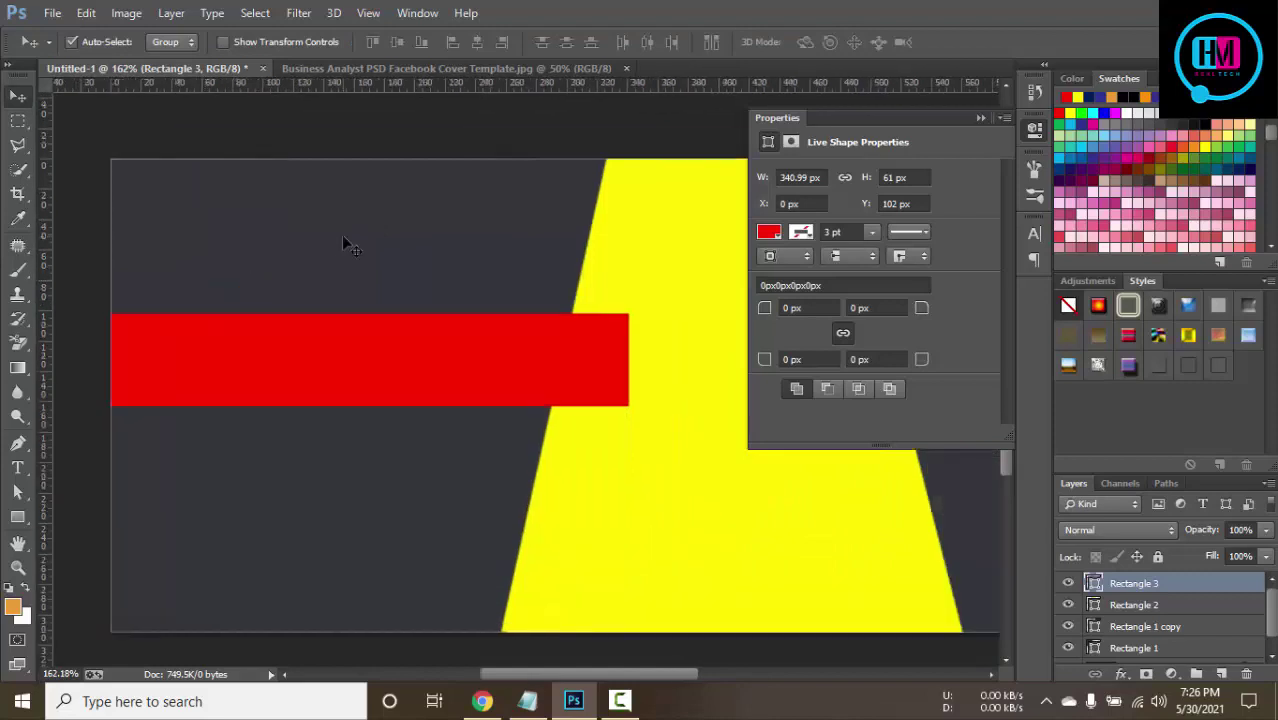
pyautogui.press('p')
pyautogui.scroll(2, 625, 414)
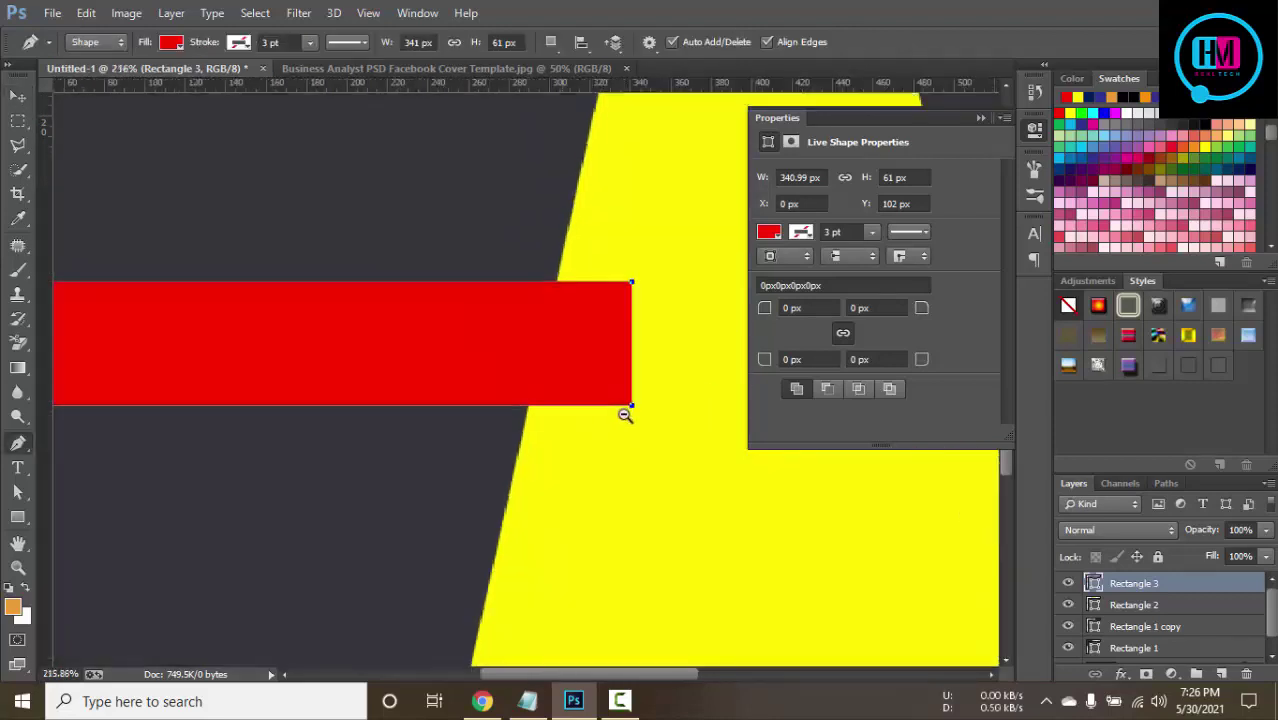
pyautogui.scroll(1, 625, 414)
pyautogui.press('v')
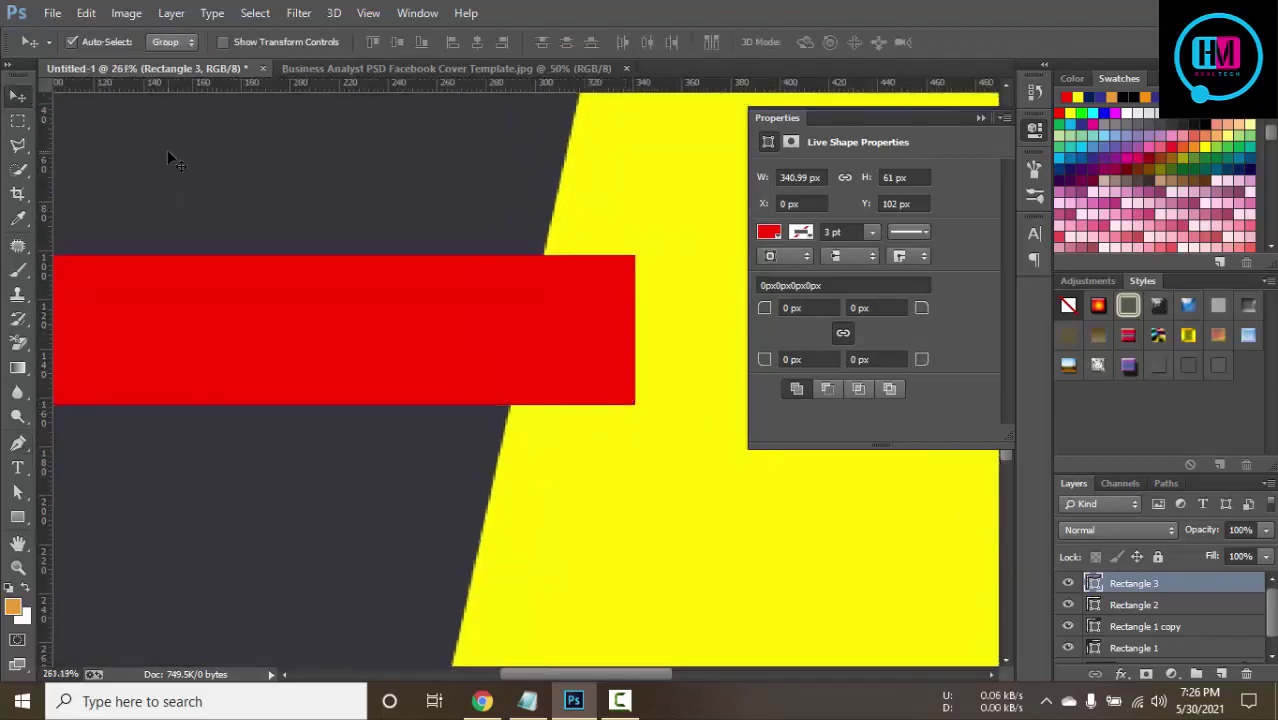
pyautogui.press('p')
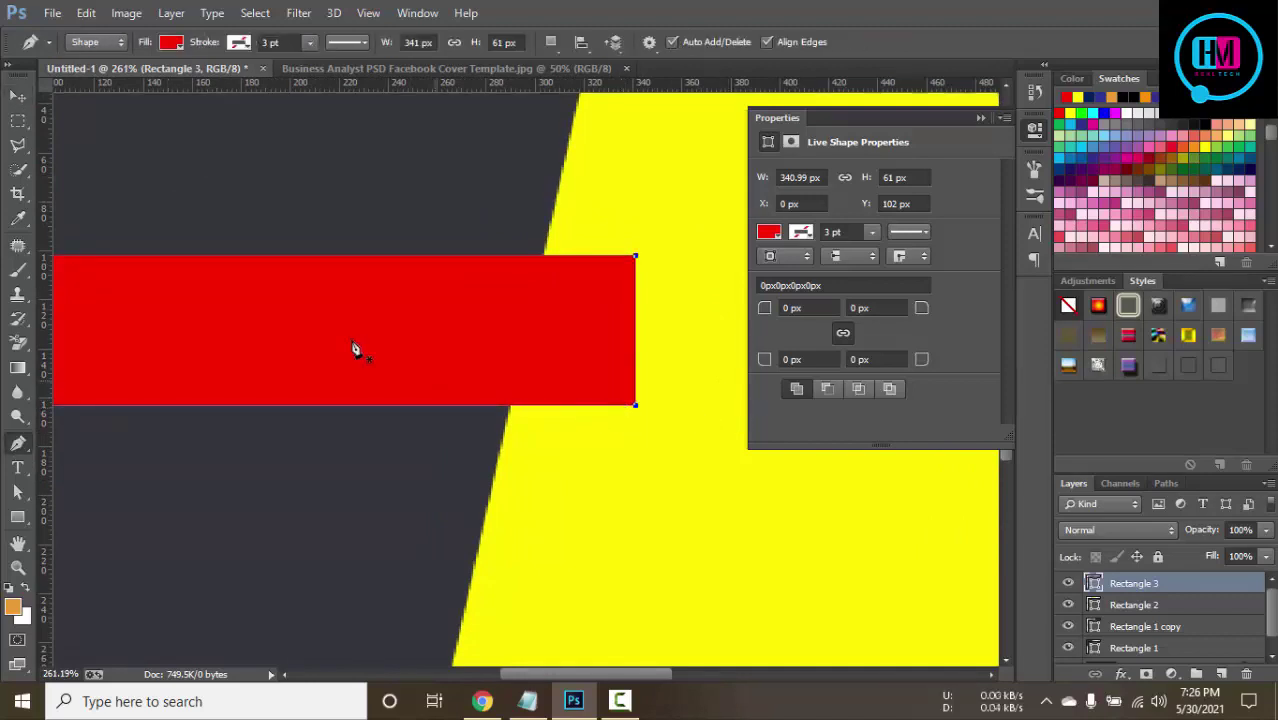
pyautogui.click(17, 96)
pyautogui.click(288, 208)
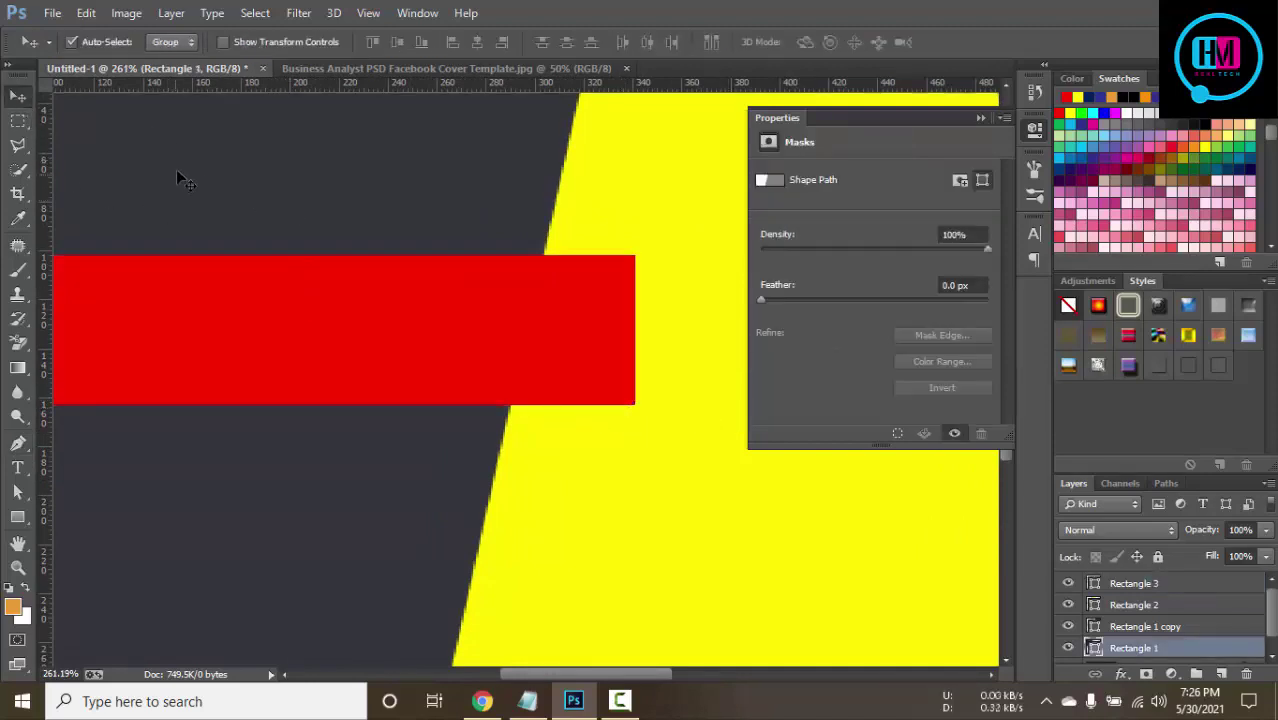
pyautogui.scroll(-1, 1252, 614)
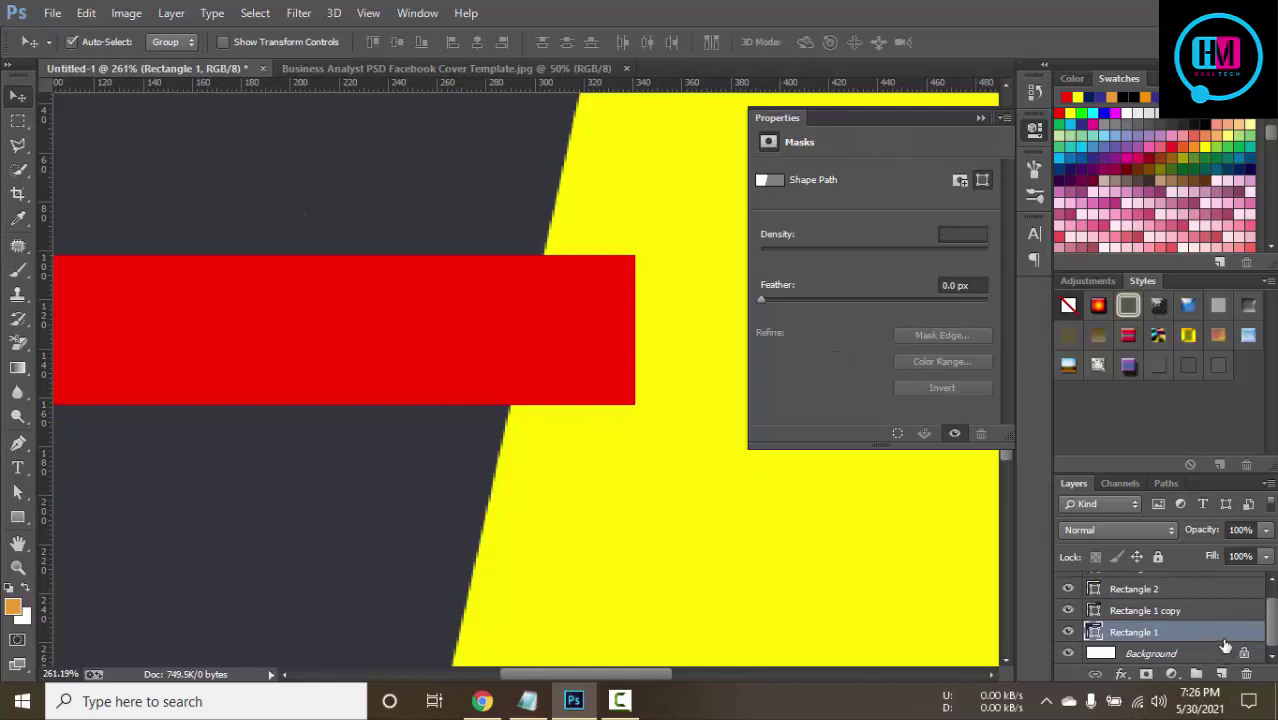
pyautogui.click(1227, 650)
pyautogui.scroll(1, 1234, 642)
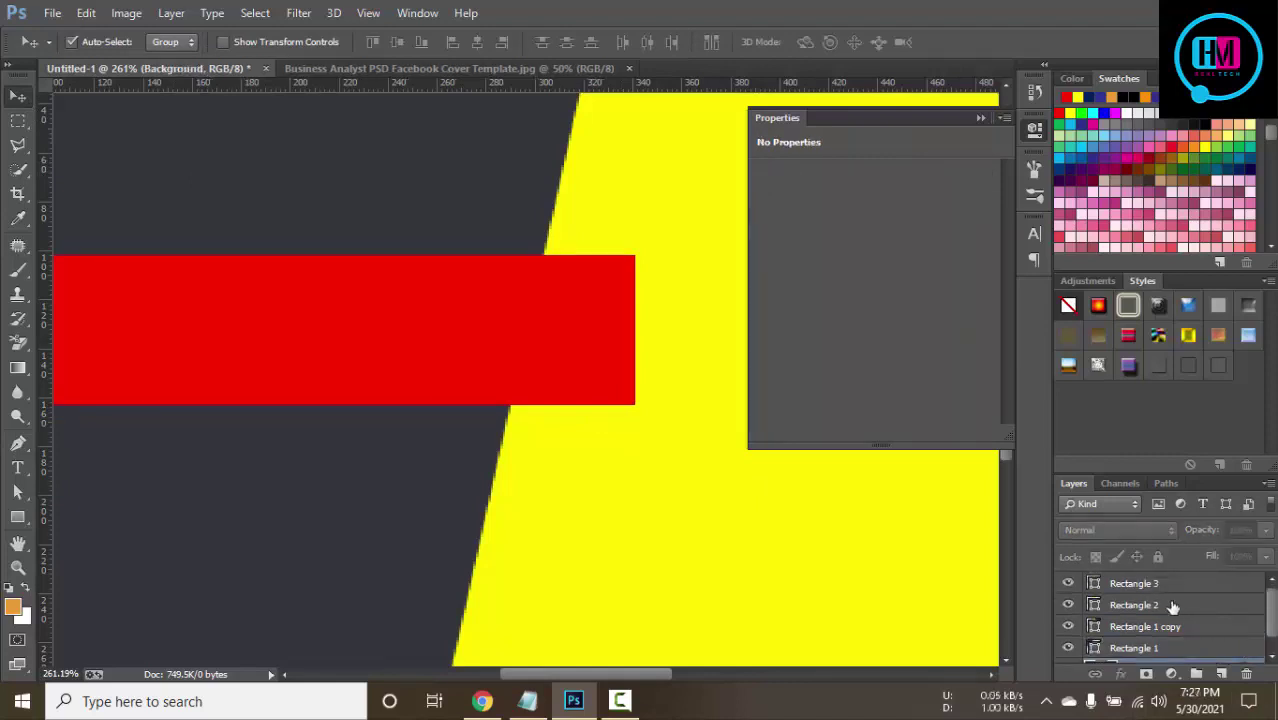
pyautogui.click(183, 148)
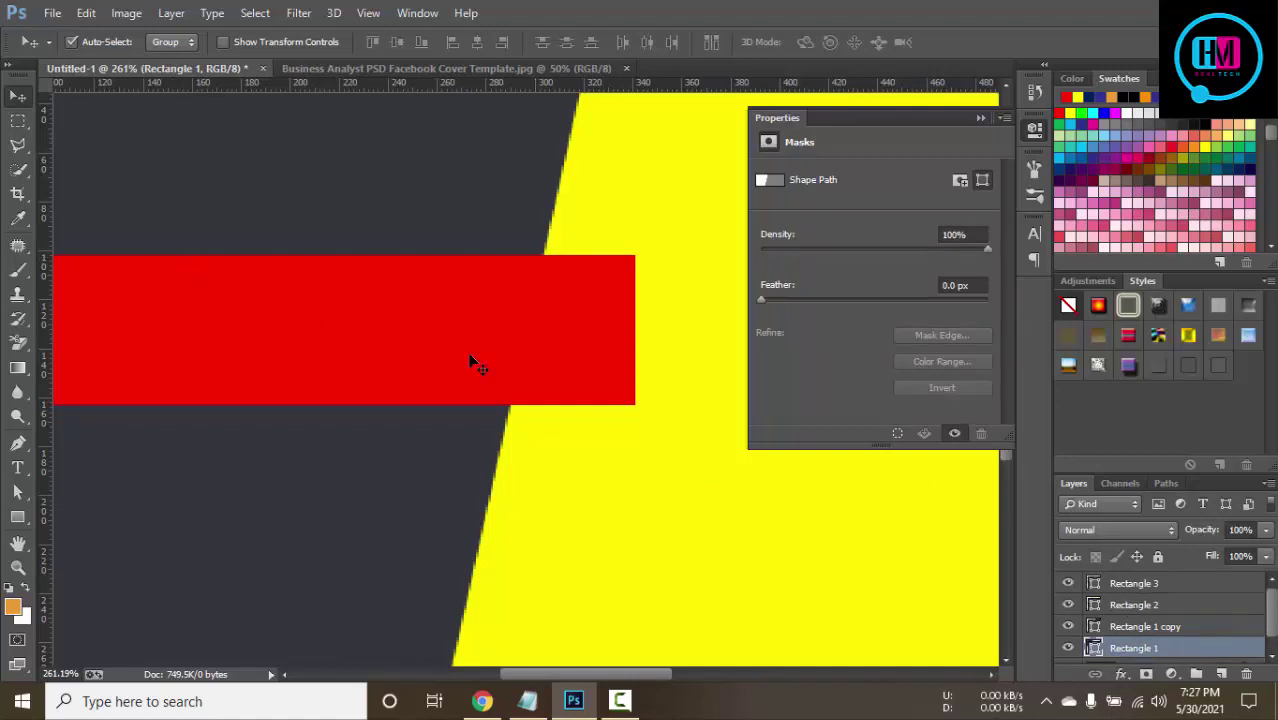
pyautogui.scroll(-1, 1273, 628)
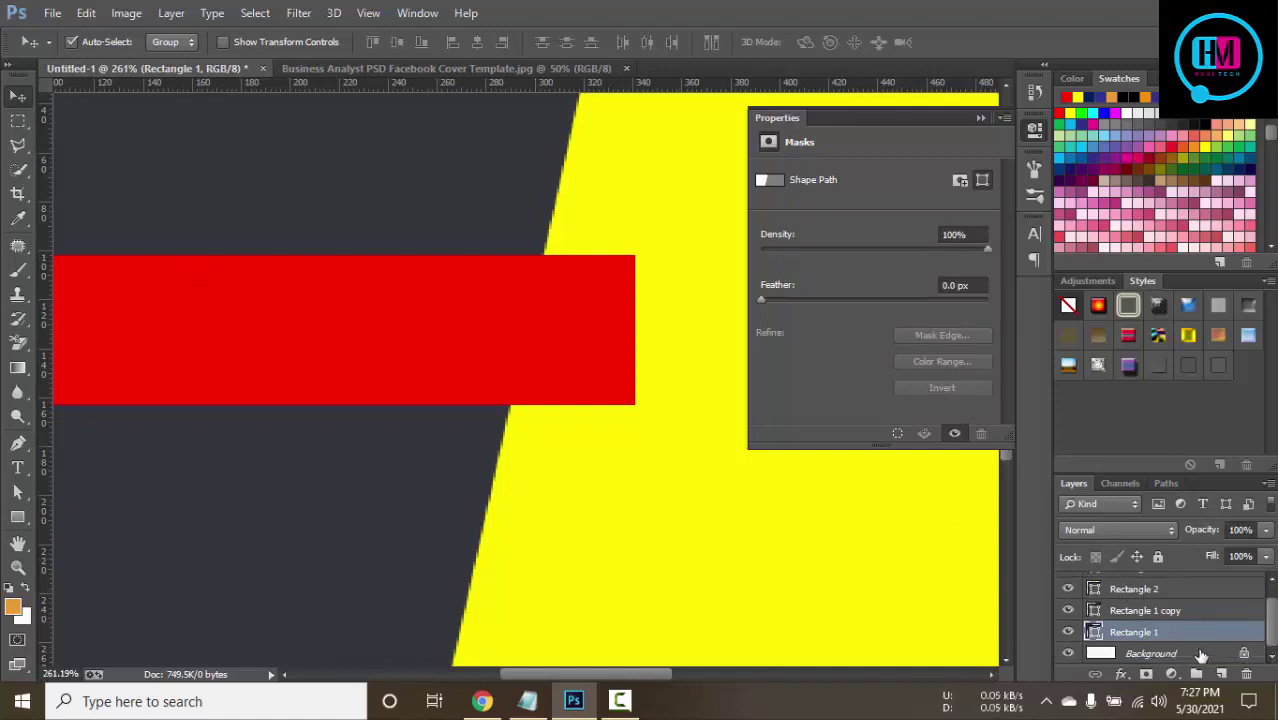
pyautogui.click(1201, 654)
pyautogui.scroll(1, 1200, 655)
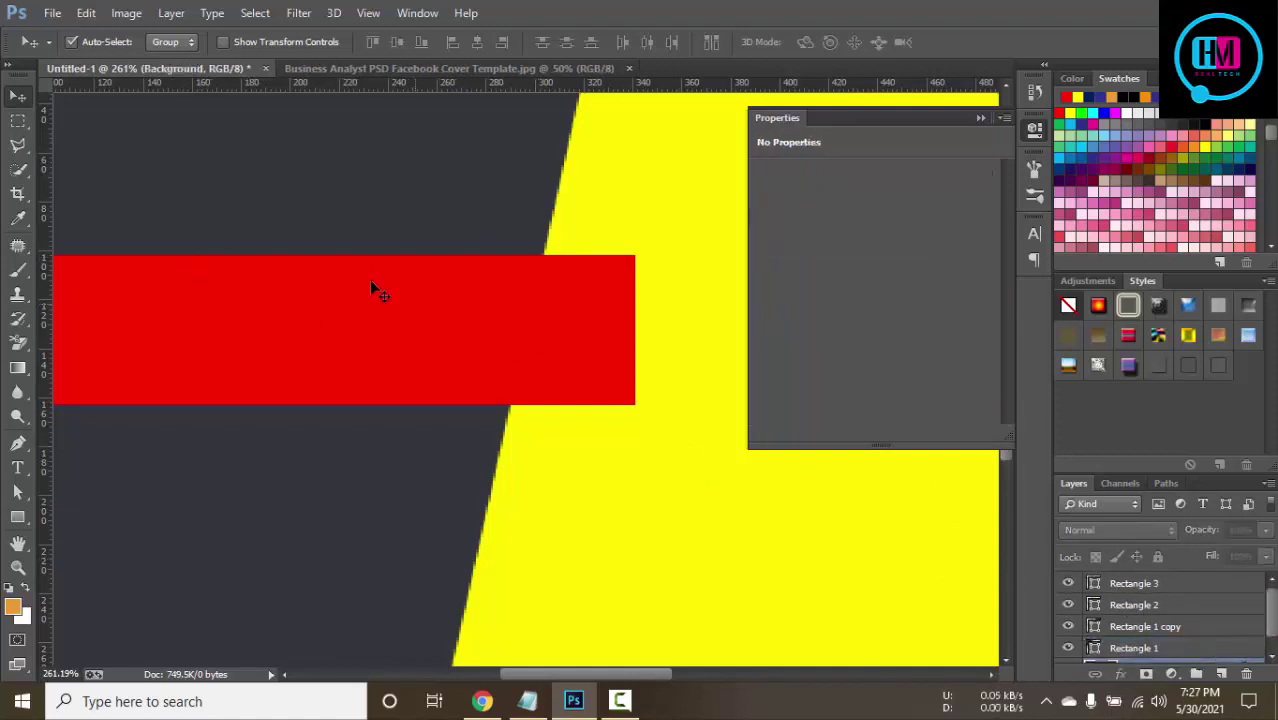
pyautogui.click(1141, 586)
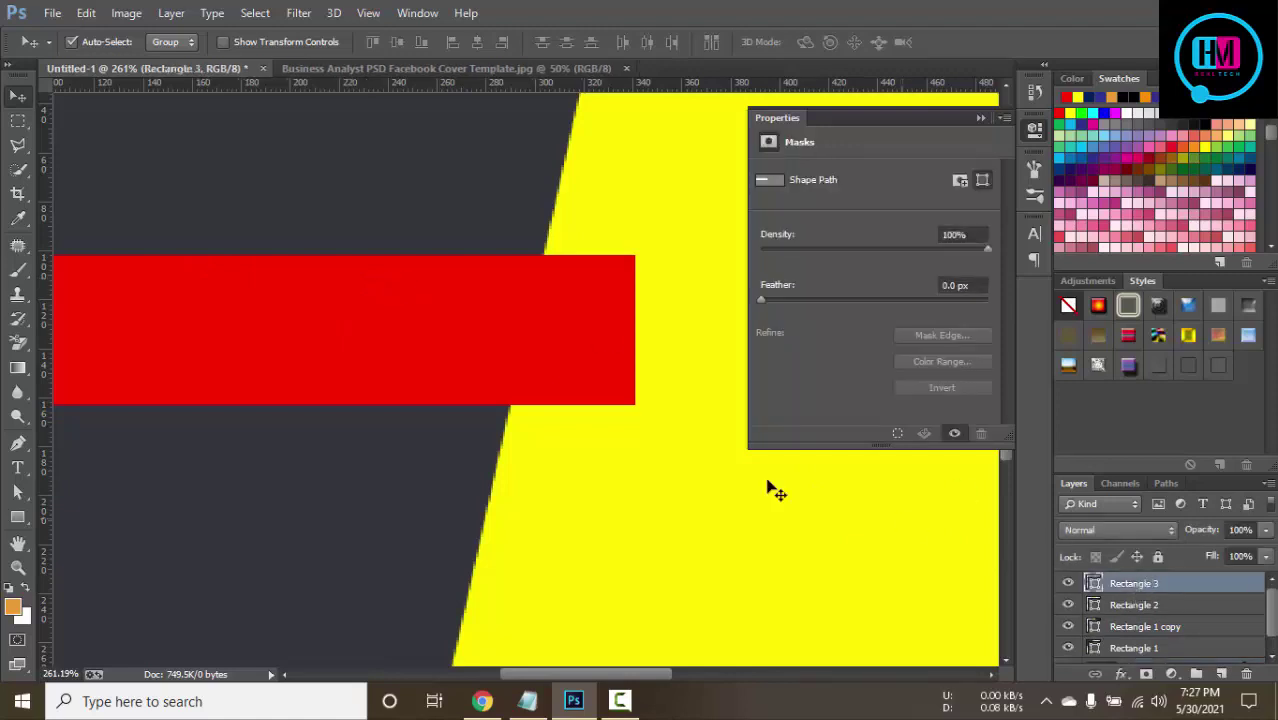
pyautogui.click(320, 208)
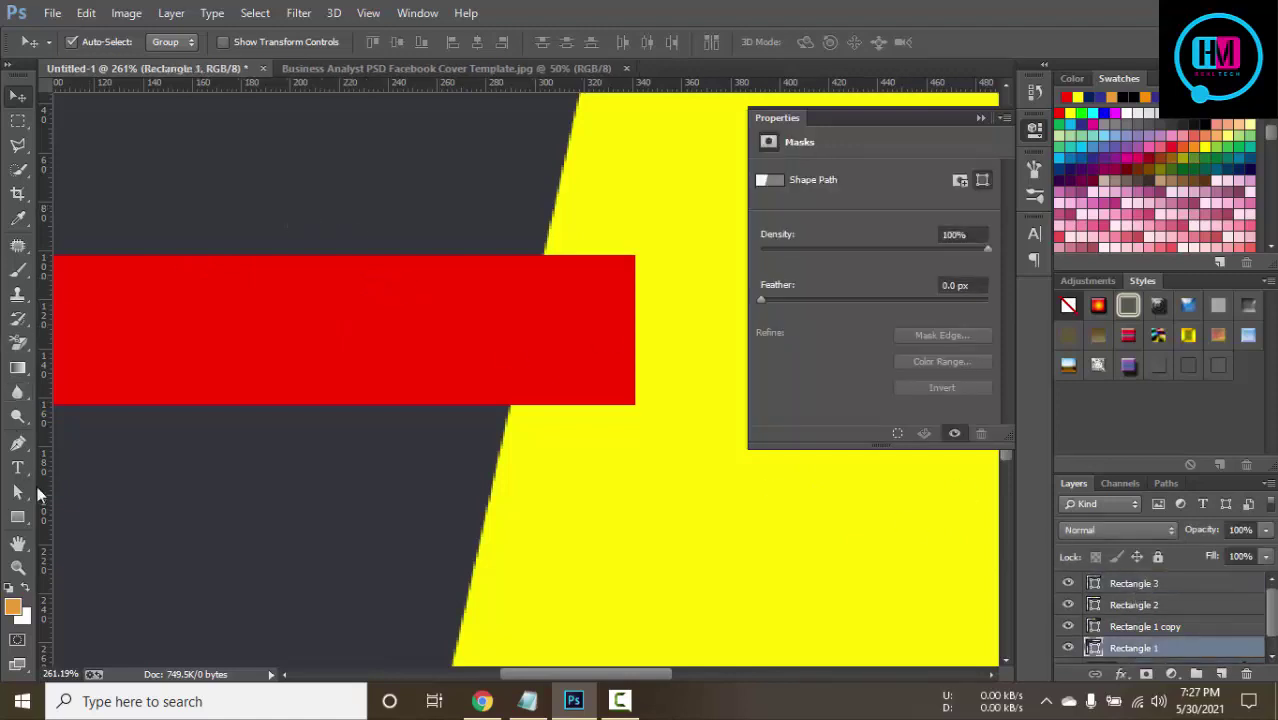
pyautogui.click(17, 443)
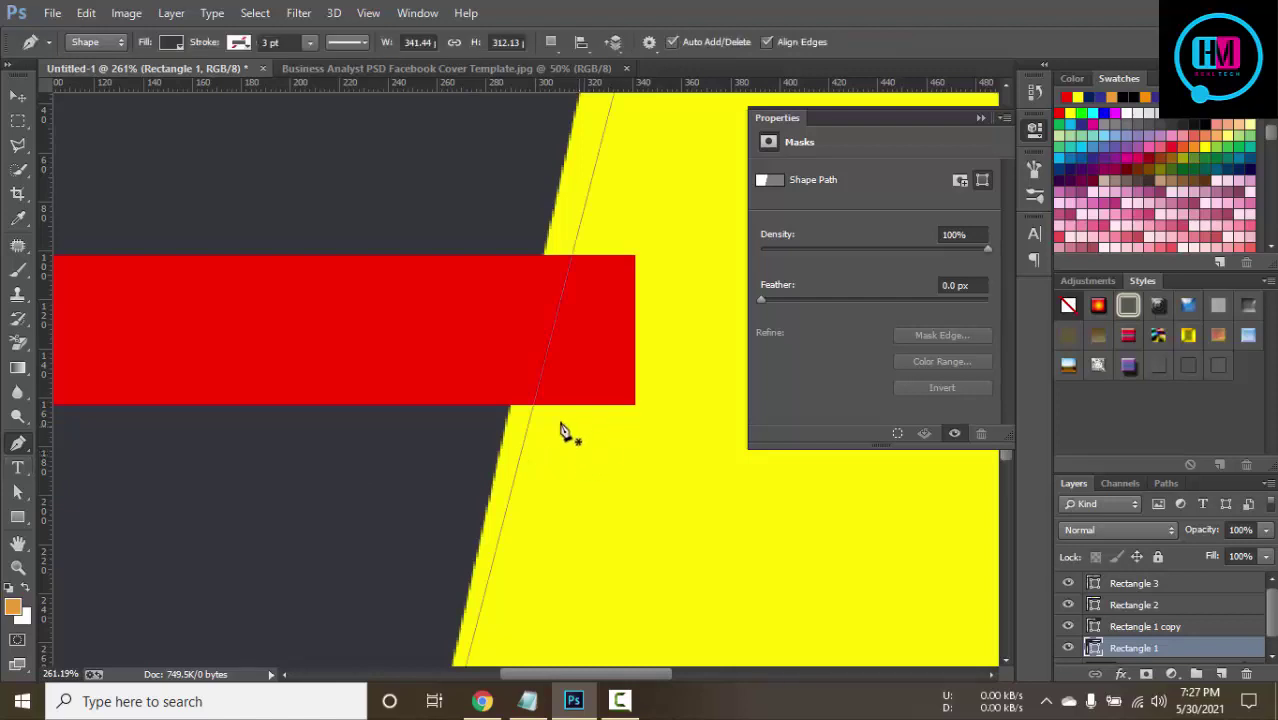
# Draw a three-point triangle from the red bar's bottom edge down into the yellow trapezoid.
pyautogui.click(508, 409)
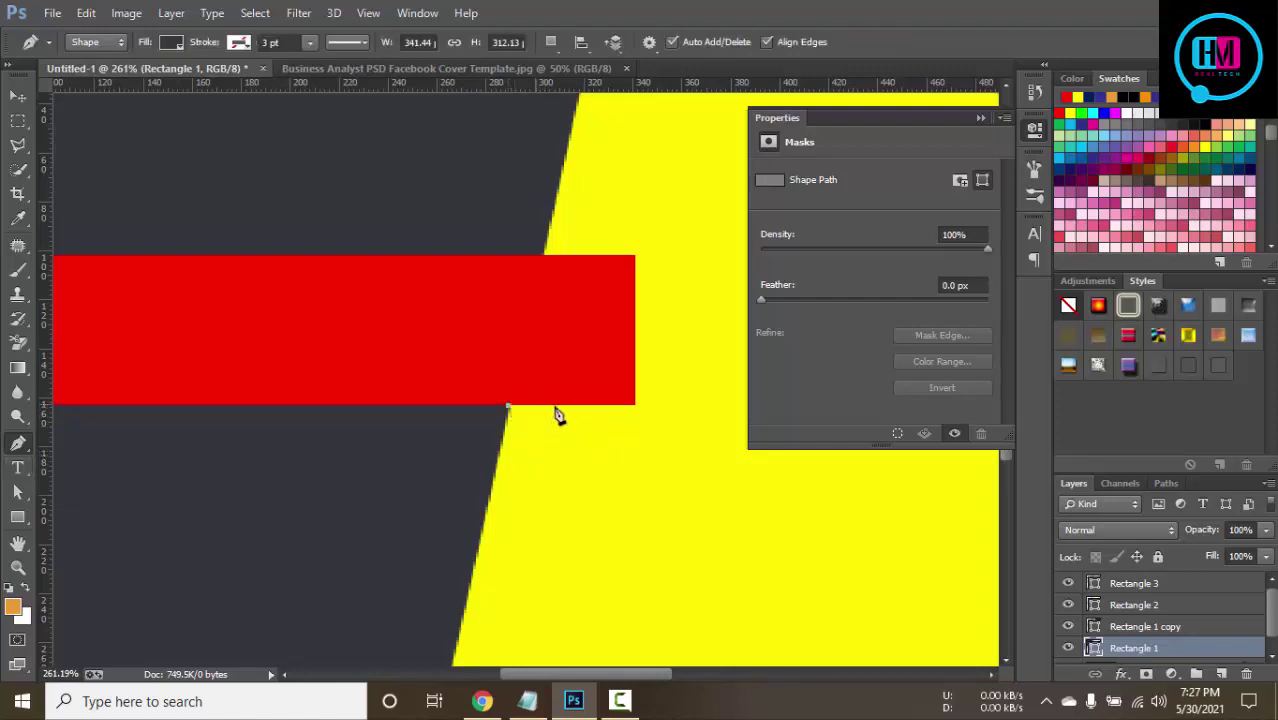
pyautogui.click(633, 406)
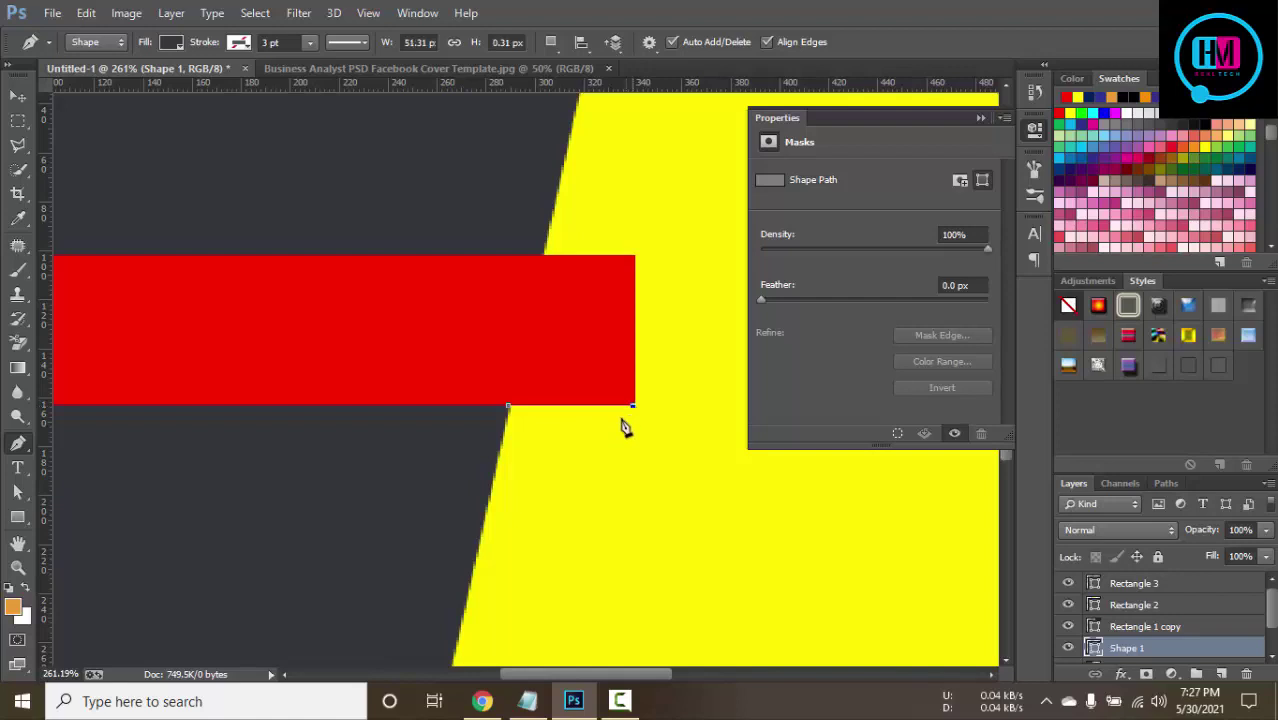
pyautogui.click(489, 507)
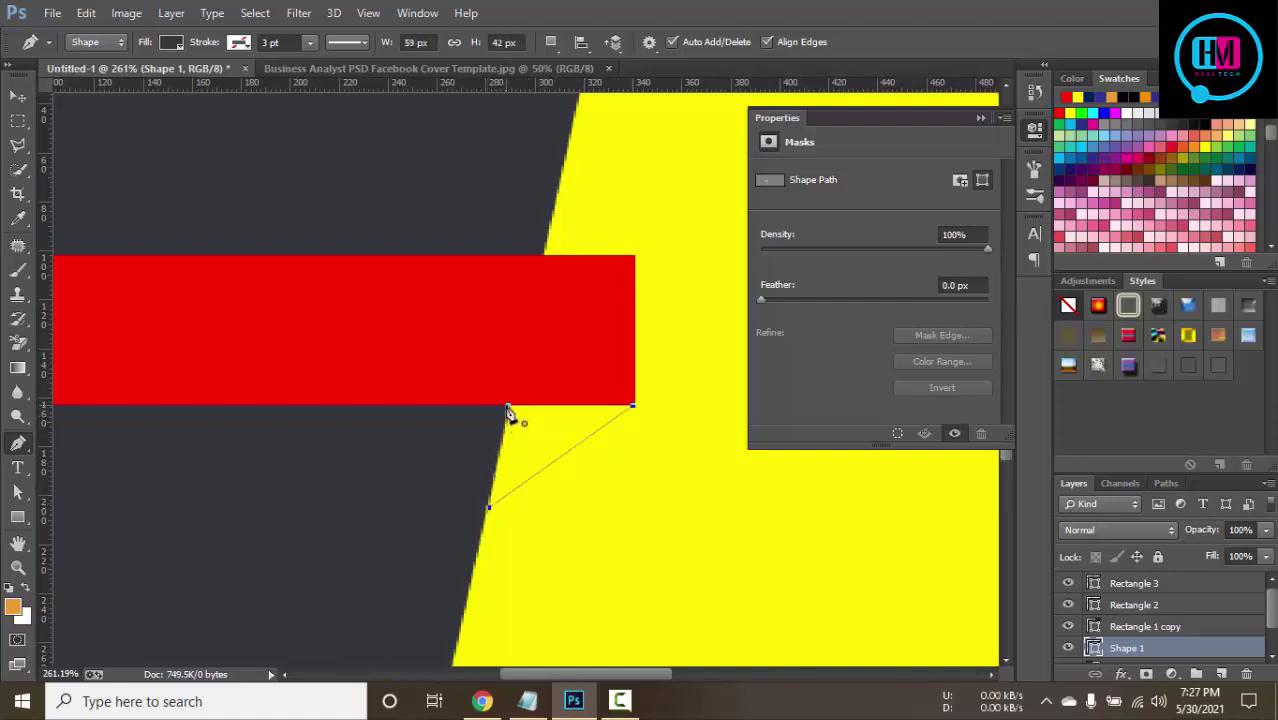
pyautogui.click(17, 95)
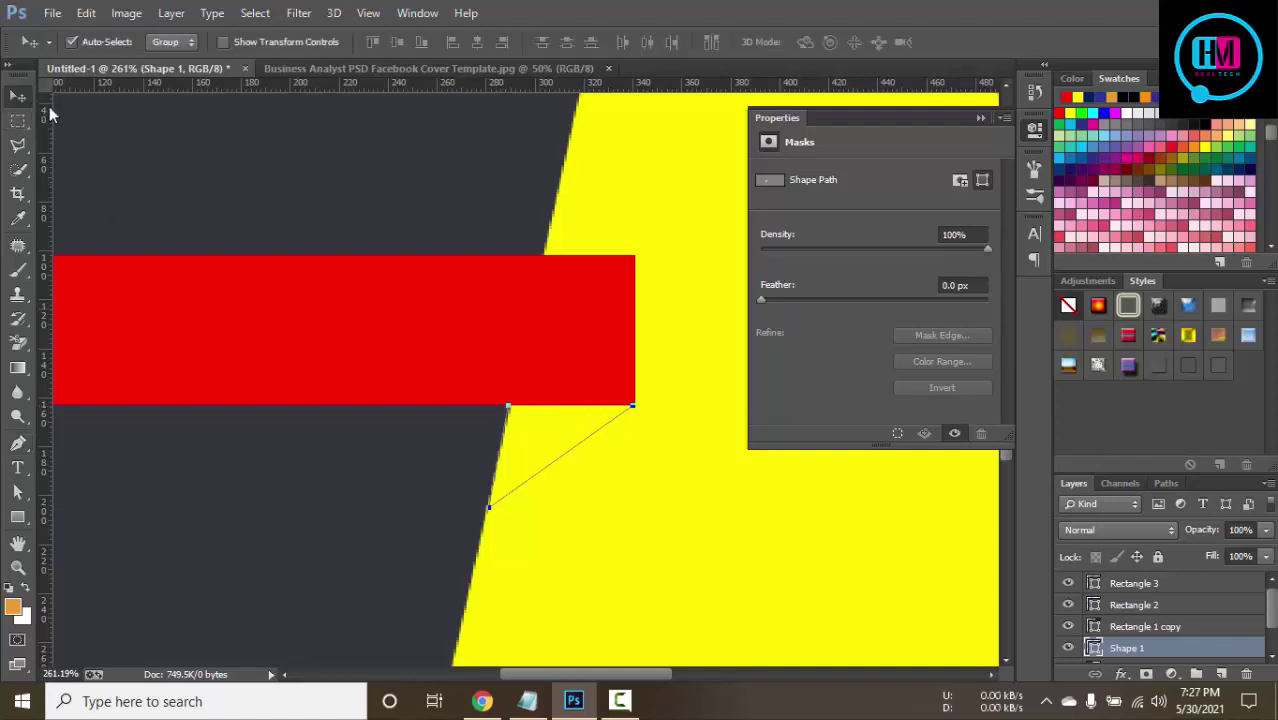
# Move Shape 1 above Rectangle 3 in the layers and compare with the template.
pyautogui.moveTo(1160, 650); pyautogui.dragTo(1170, 581)
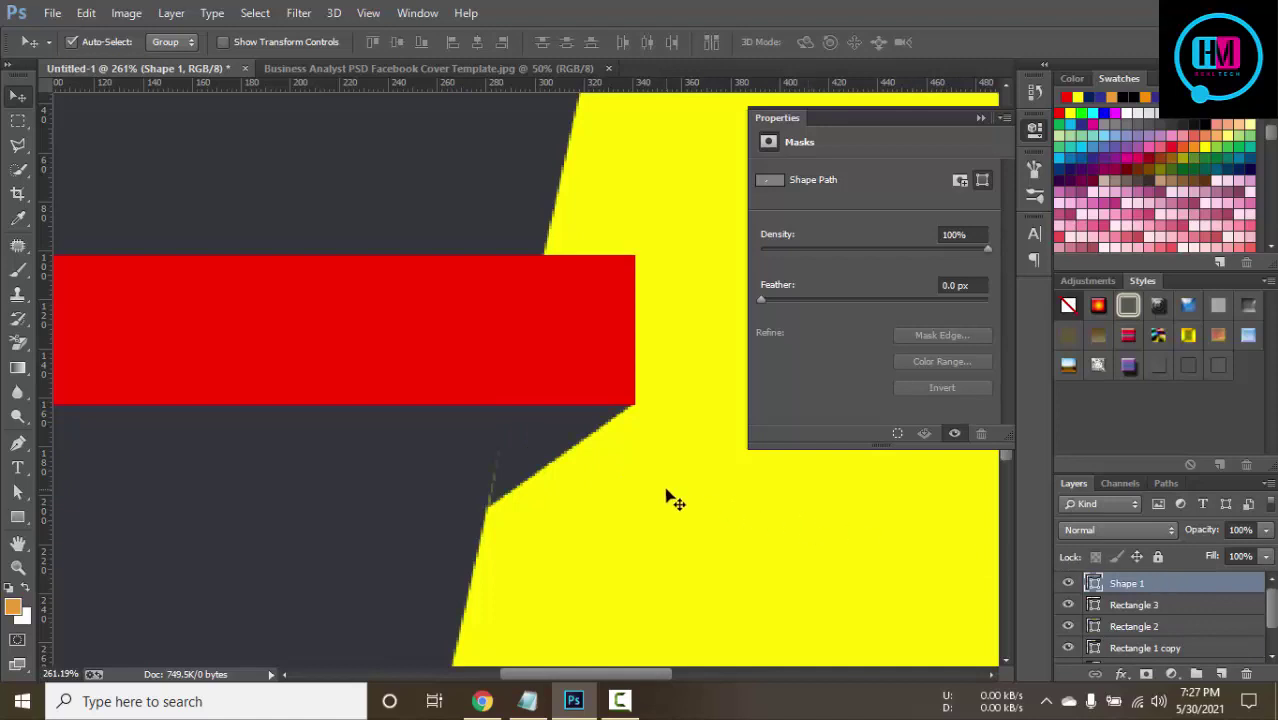
pyautogui.hotkey('ctrl', '-')
pyautogui.hotkey('ctrl', '-')
pyautogui.hotkey('ctrl', '-')
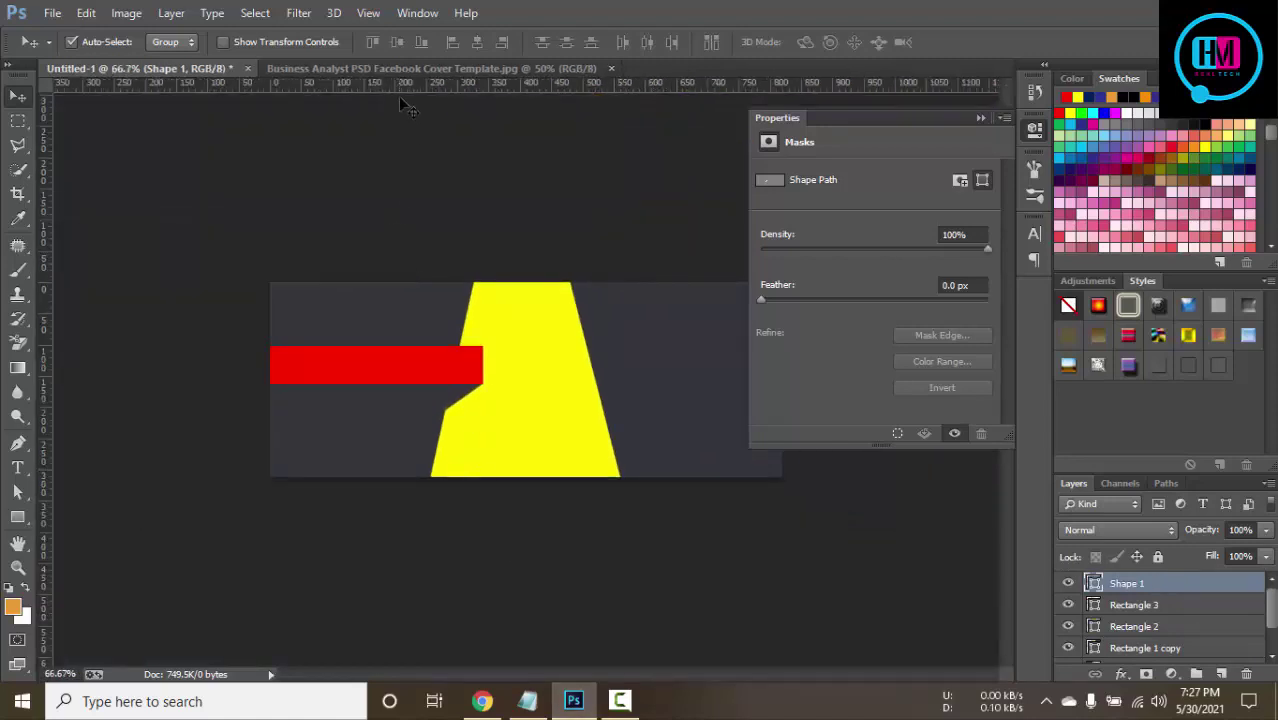
pyautogui.click(409, 68)
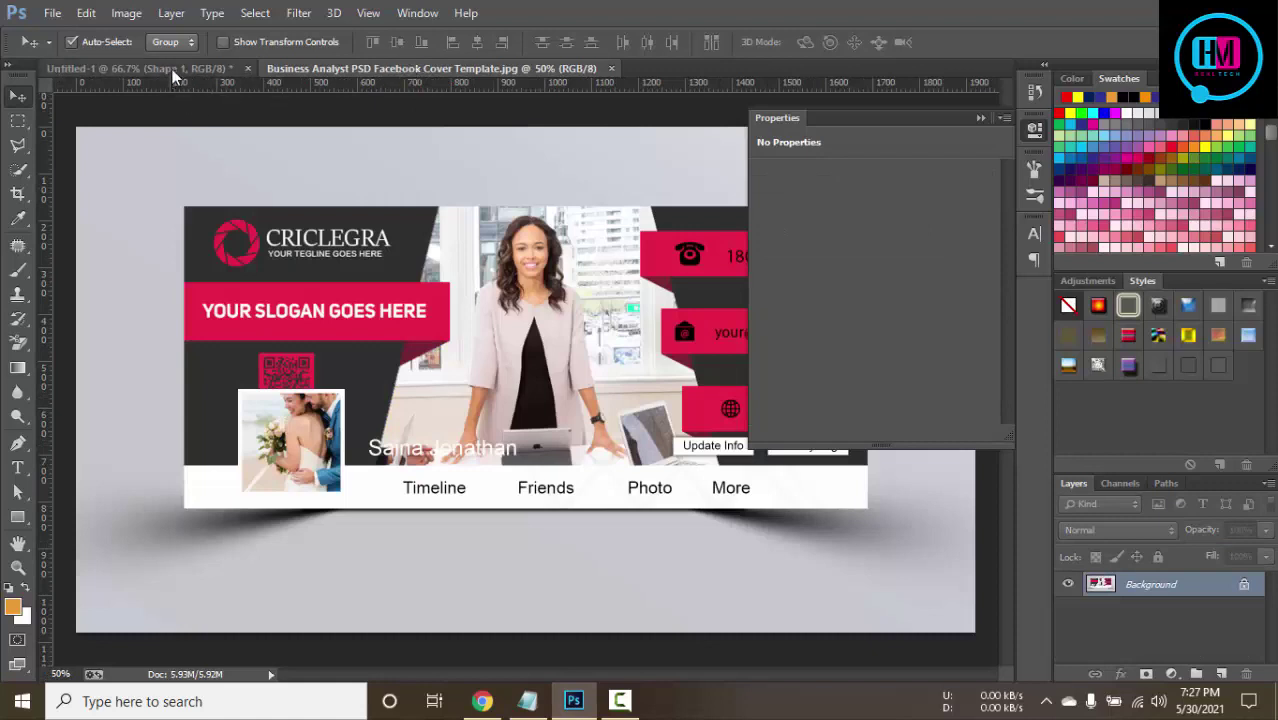
pyautogui.click(130, 68)
# Fill Shape 1's wedge with a darker red, around c20202, for the ribbon fold.
pyautogui.doubleClick(1094, 584)
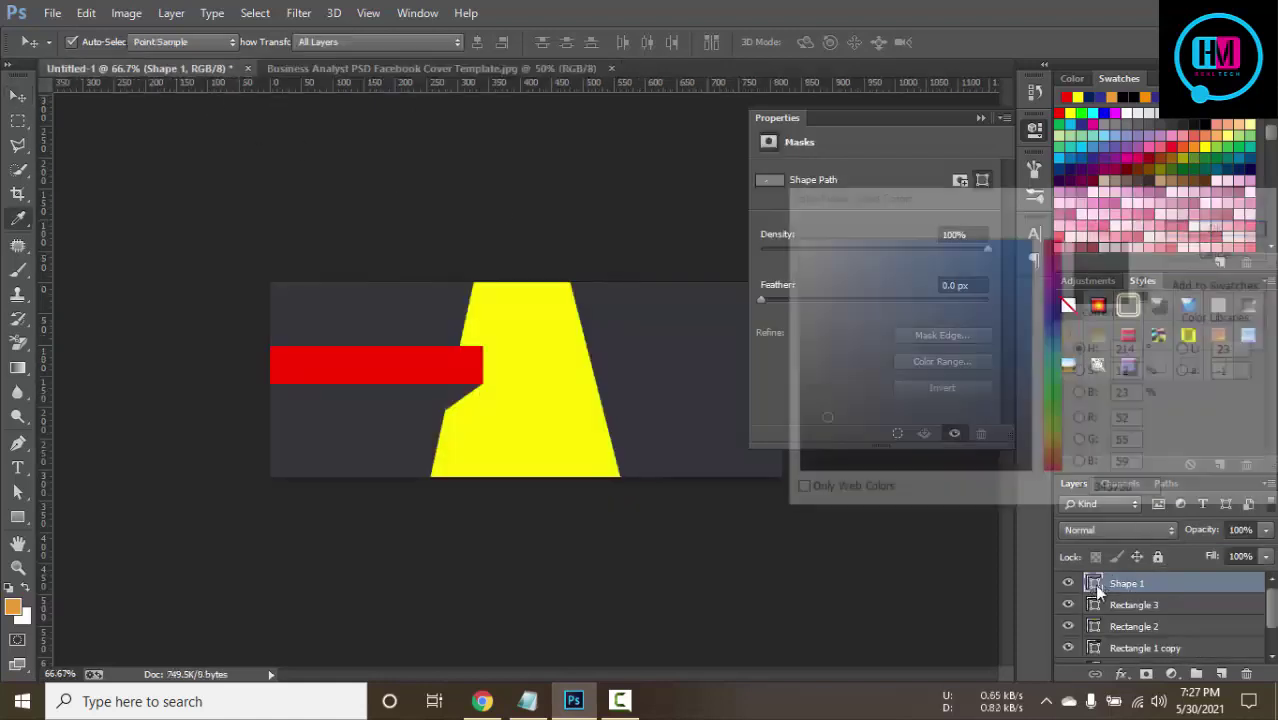
pyautogui.click(446, 358)
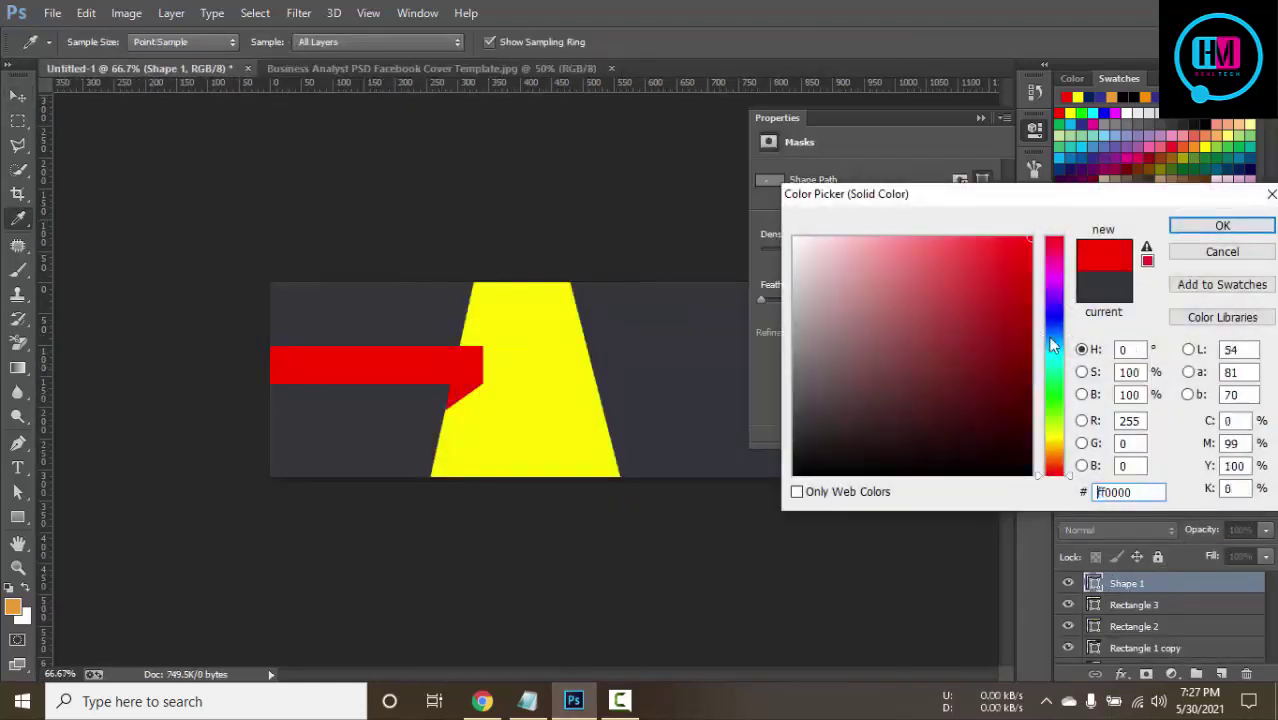
pyautogui.click(1002, 295)
pyautogui.moveTo(1002, 295)
pyautogui.mouseDown()
pyautogui.moveTo(1021, 305)
pyautogui.moveTo(1029, 293)
pyautogui.moveTo(1016, 308)
pyautogui.mouseUp()
pyautogui.click(1222, 225)
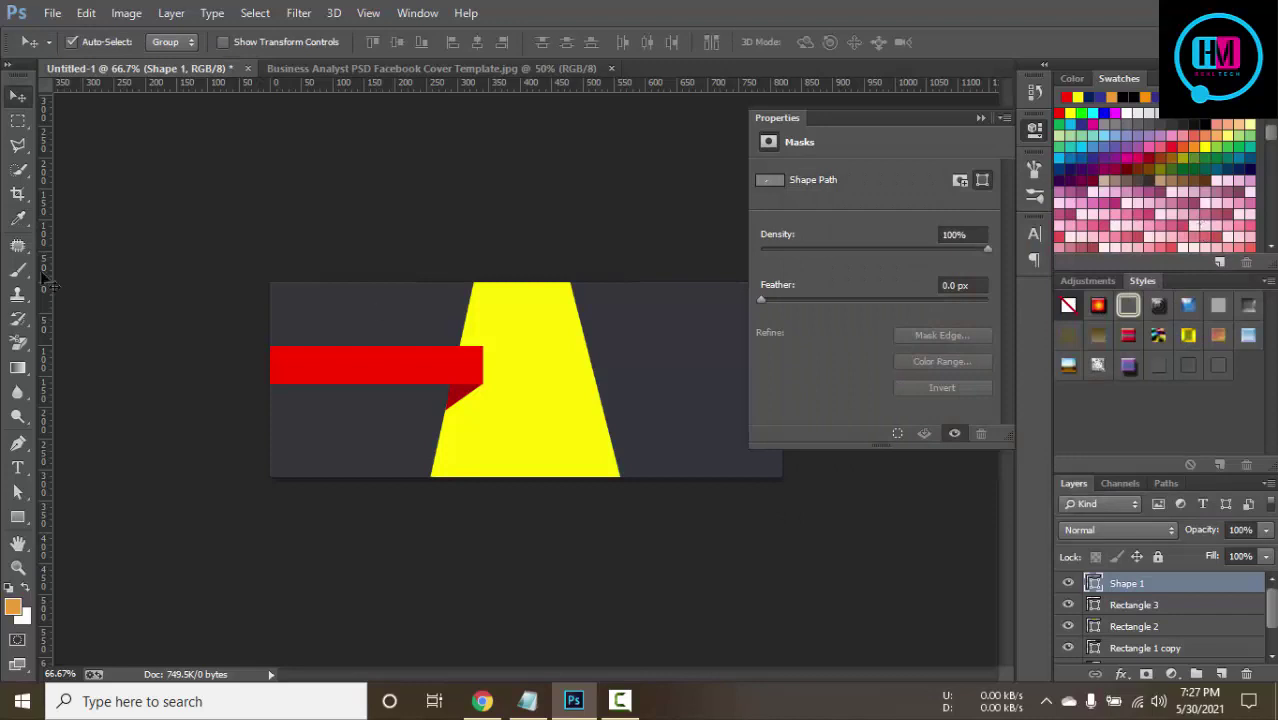
# Check the full template, then return to the cover and select the left red bar.
pyautogui.click(145, 137)
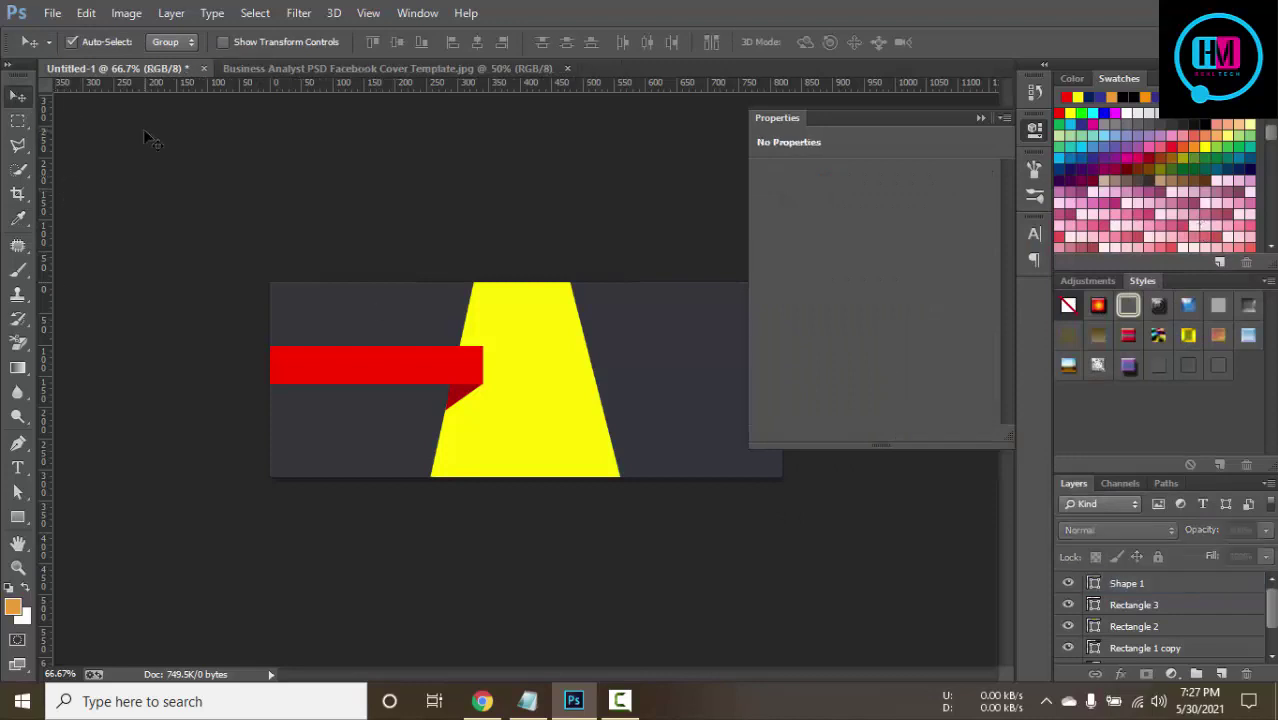
pyautogui.click(356, 68)
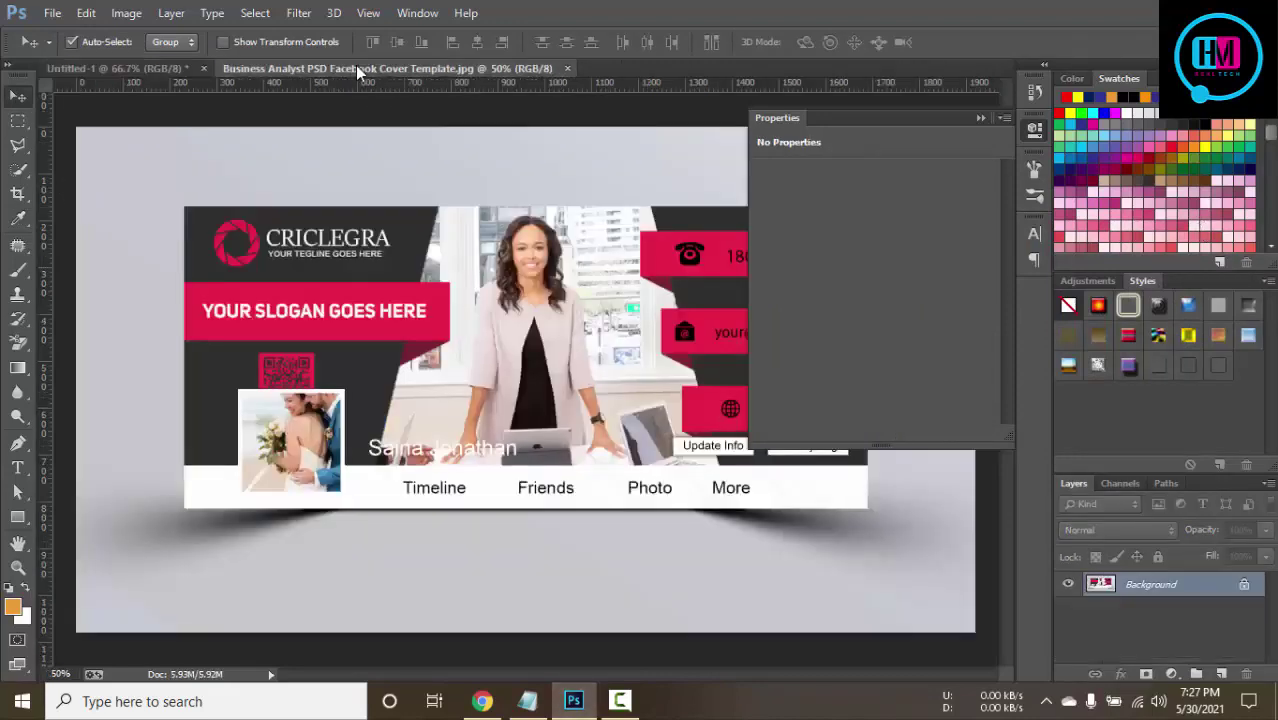
pyautogui.click(981, 117)
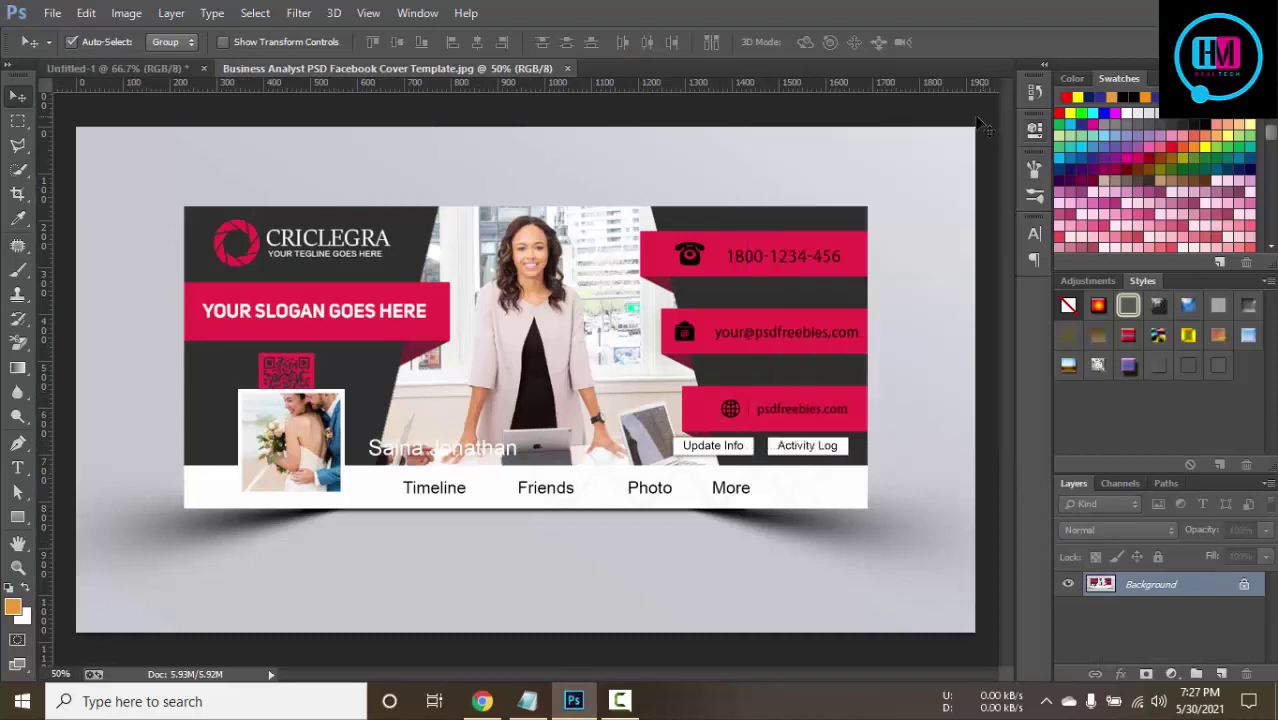
pyautogui.click(185, 77)
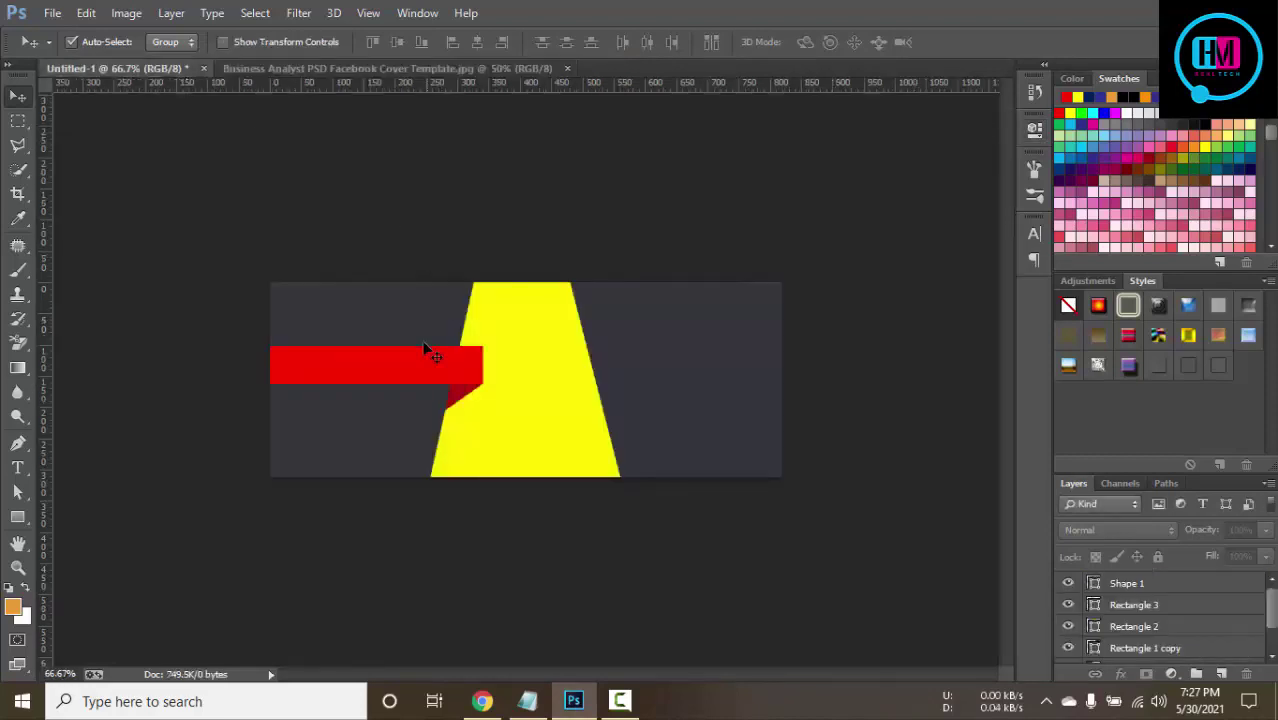
pyautogui.click(416, 360)
# Group the red bar with its fold, duplicate the group, and move the copy to the upper right.
pyautogui.keyDown('shift'); pyautogui.click(476, 396); pyautogui.keyUp('shift')
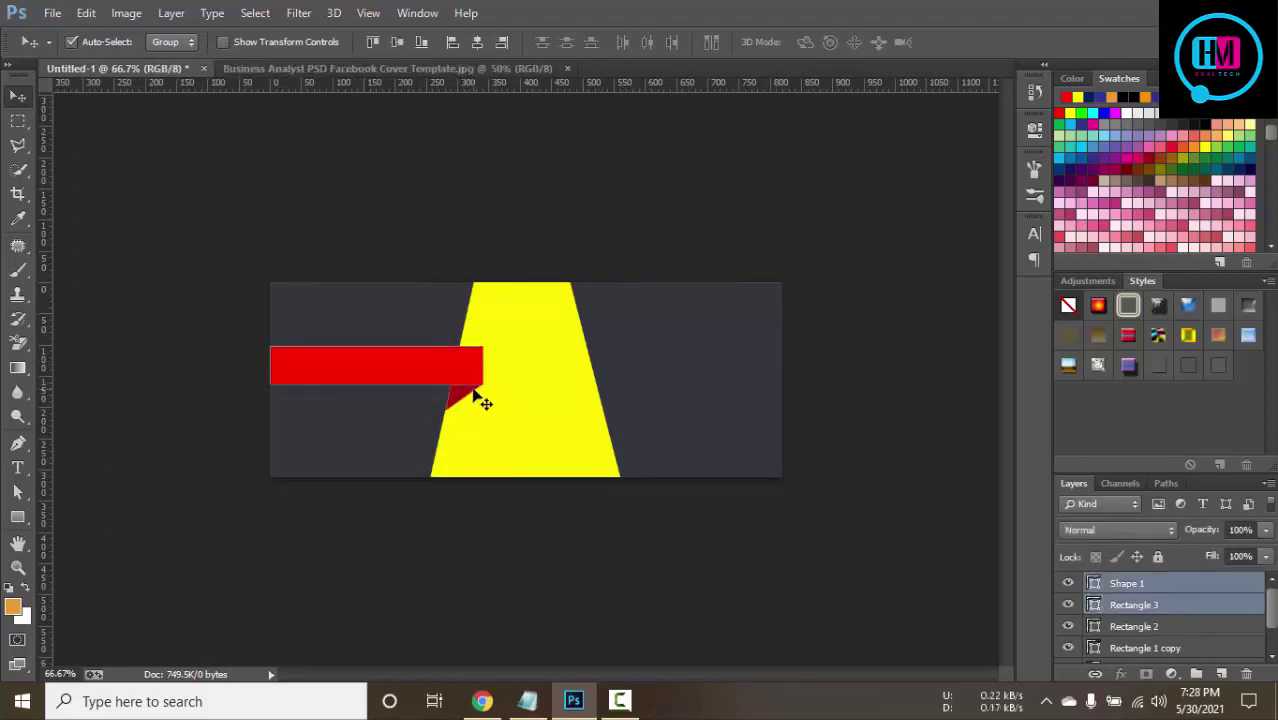
pyautogui.hotkey('ctrl', 'g')
pyautogui.hotkey('ctrl', 'j')
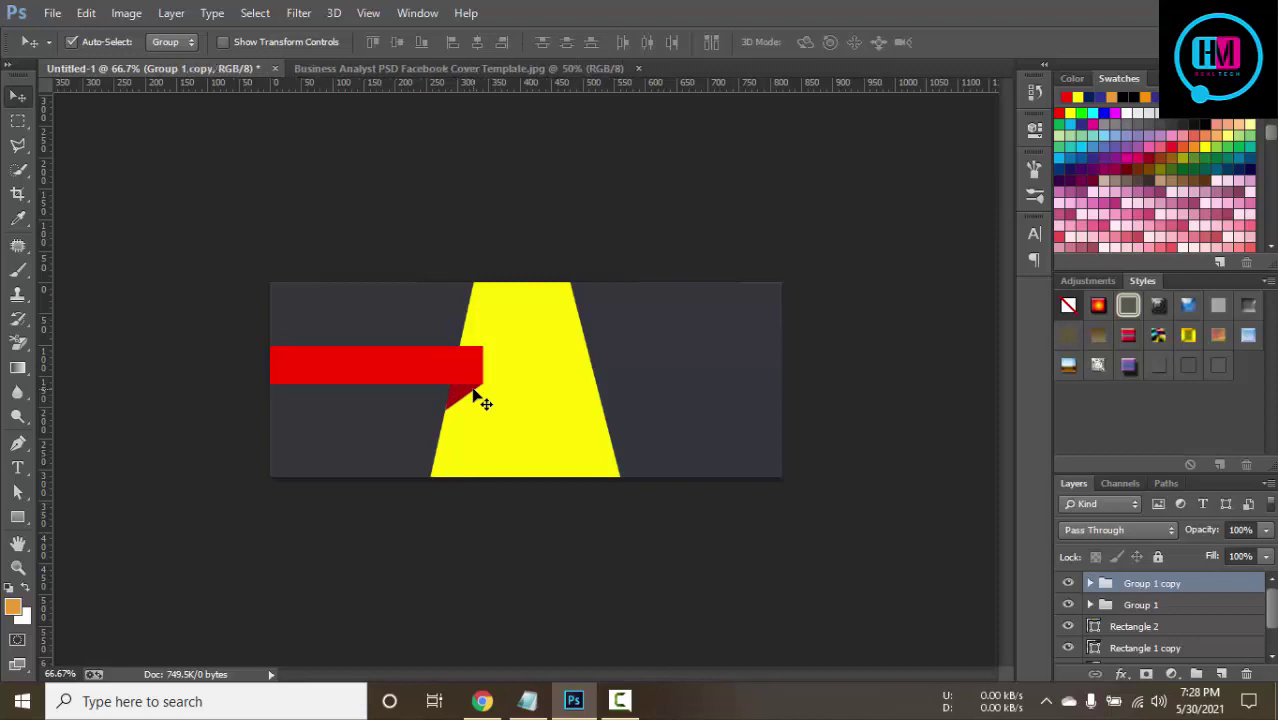
pyautogui.moveTo(484, 376); pyautogui.dragTo(737, 341)
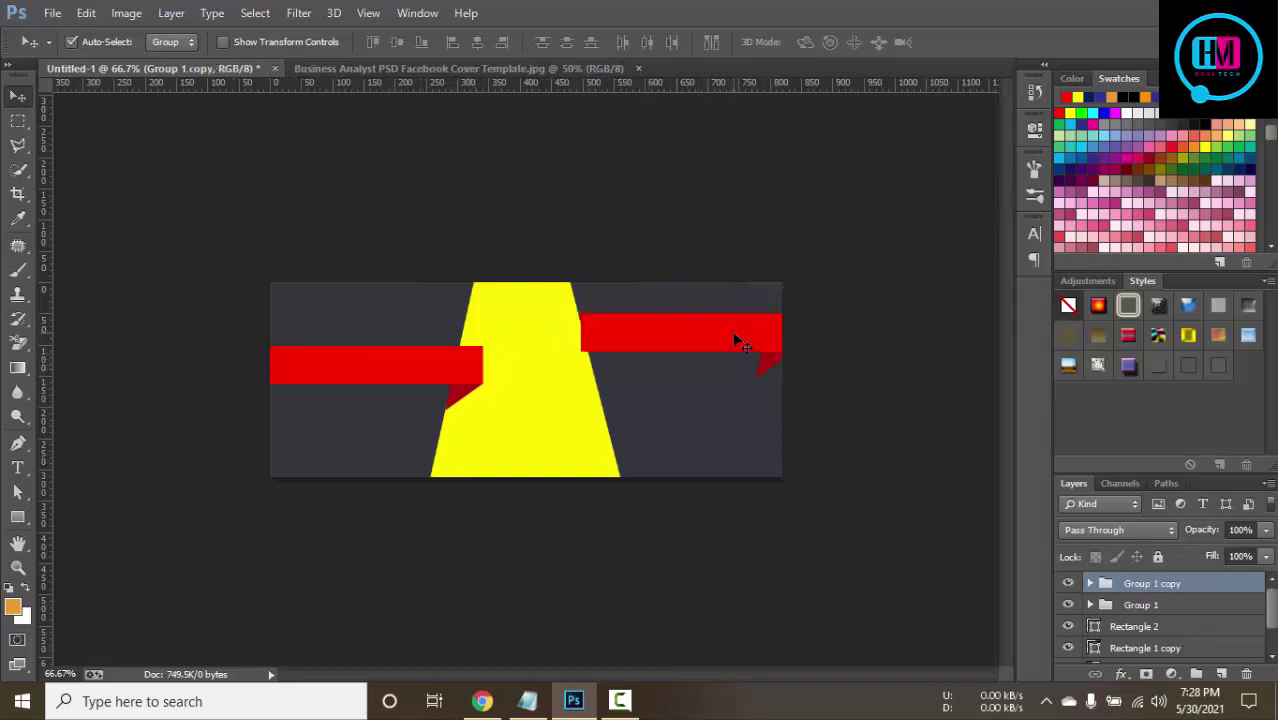
pyautogui.rightClick(737, 341)
pyautogui.press('Escape')
# Rotate the copied ribbon 180°, flip it vertically, and reposition and resize it at top right.
pyautogui.hotkey('ctrl', 't')
pyautogui.rightClick(697, 345)
pyautogui.click(775, 556)
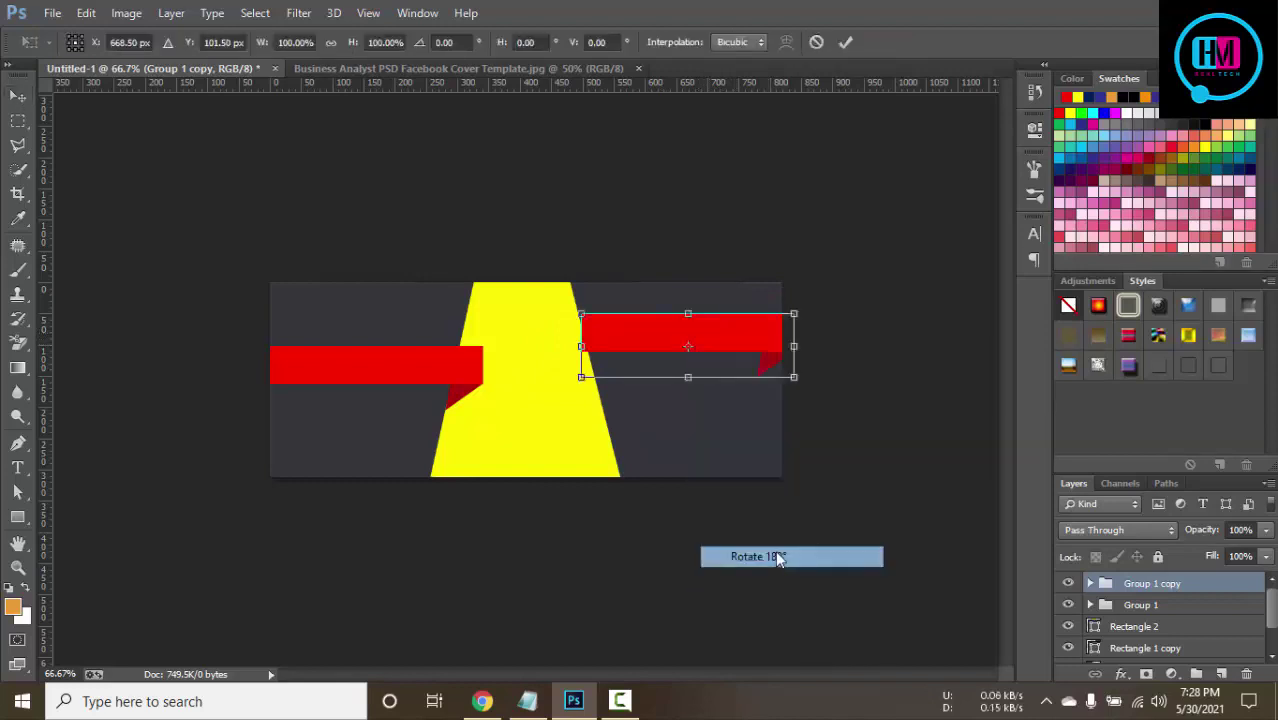
pyautogui.rightClick(754, 373)
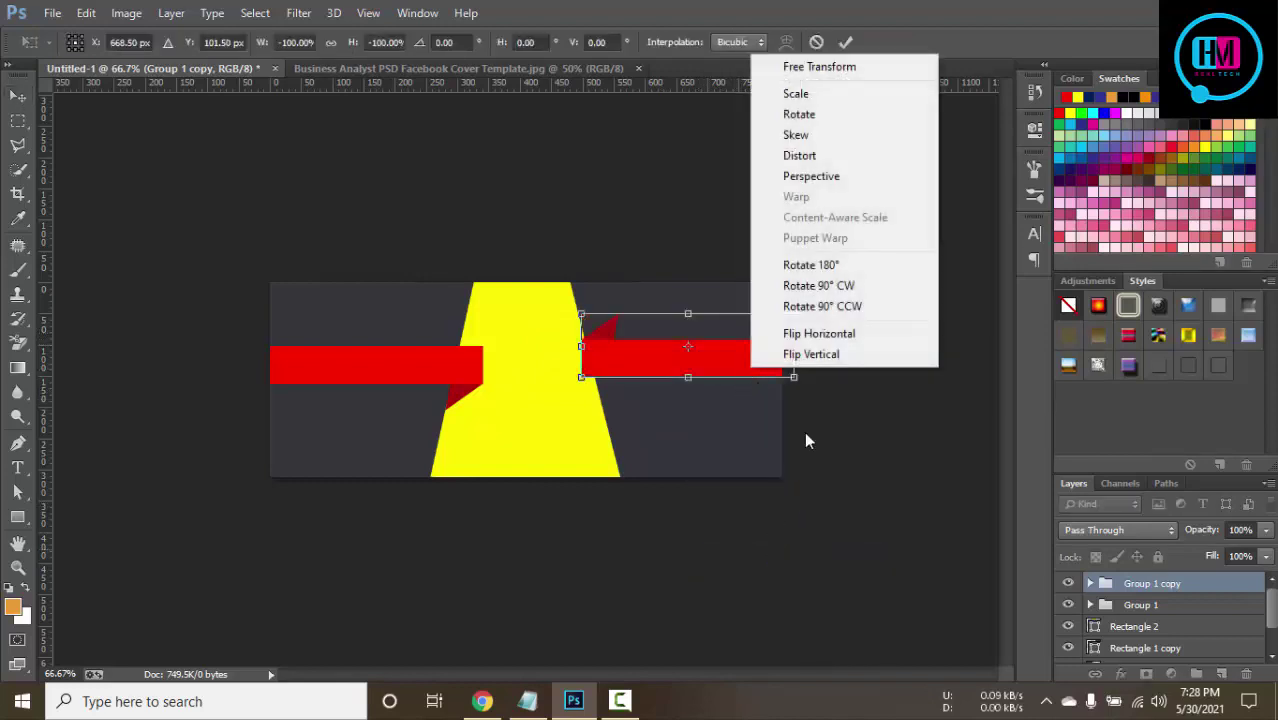
pyautogui.click(813, 353)
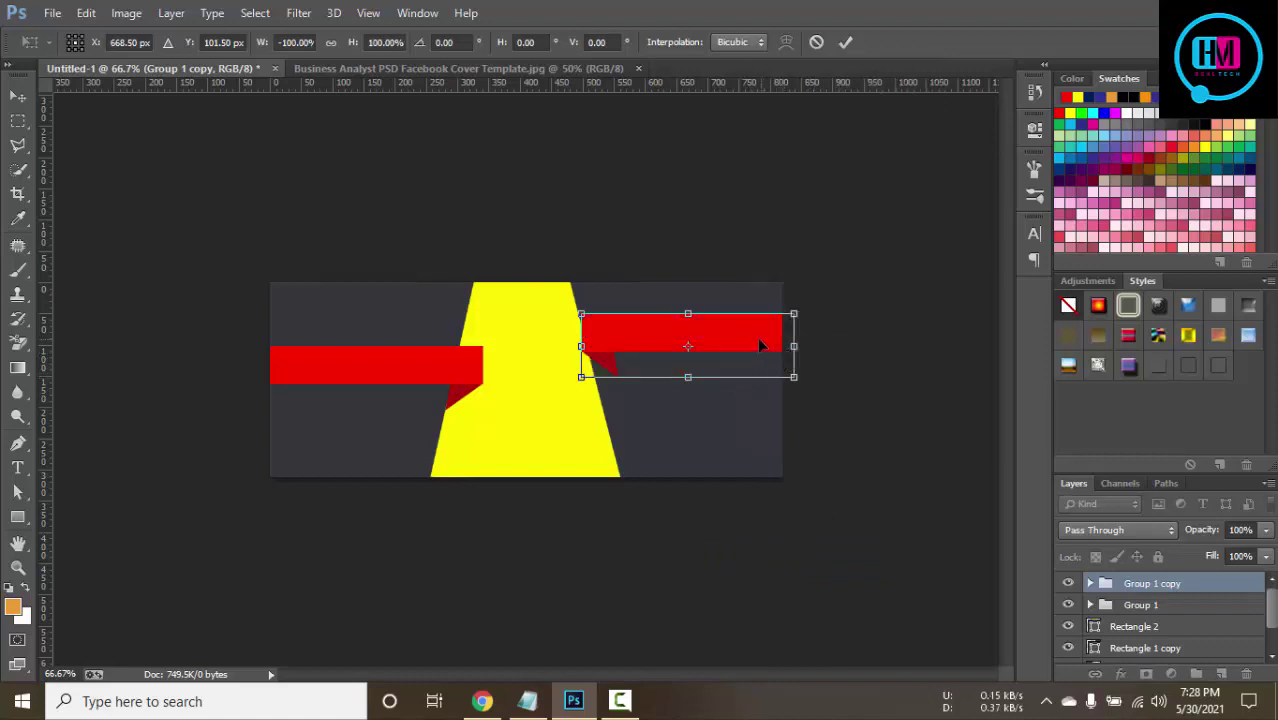
pyautogui.moveTo(758, 344); pyautogui.dragTo(727, 316)
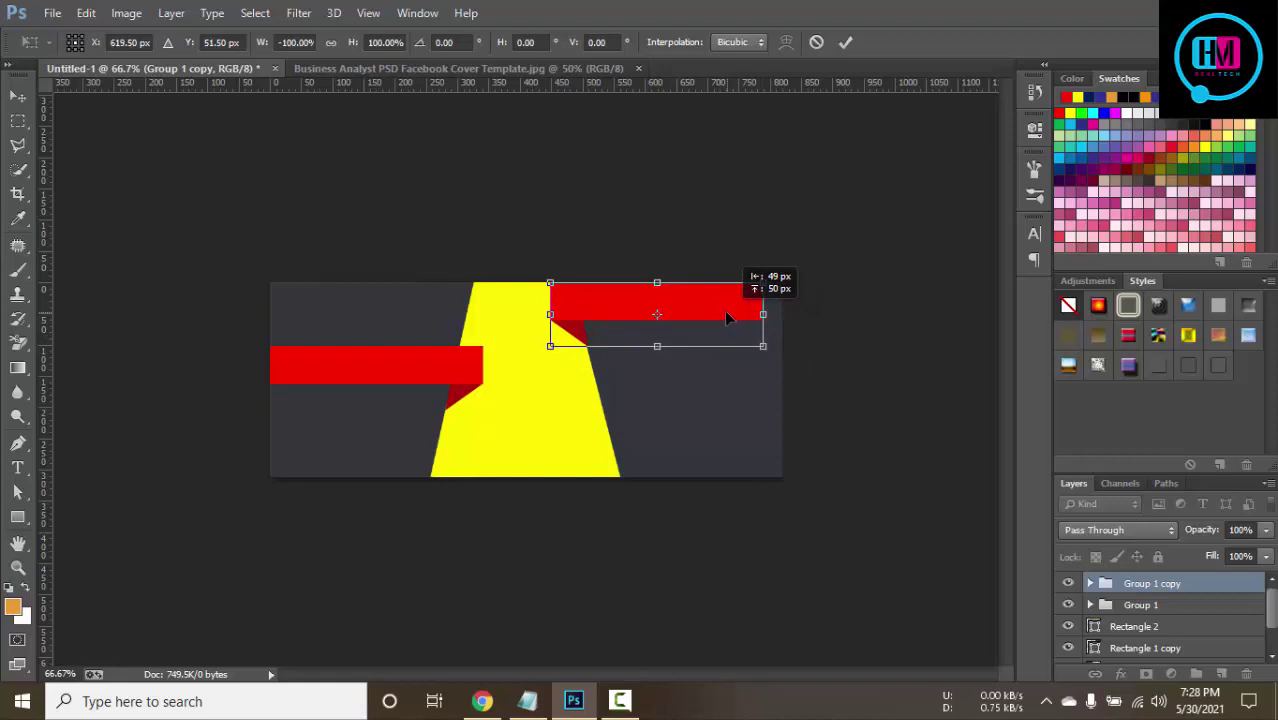
pyautogui.moveTo(727, 316)
pyautogui.mouseDown()
pyautogui.moveTo(729, 327)
pyautogui.moveTo(732, 317)
pyautogui.mouseUp()
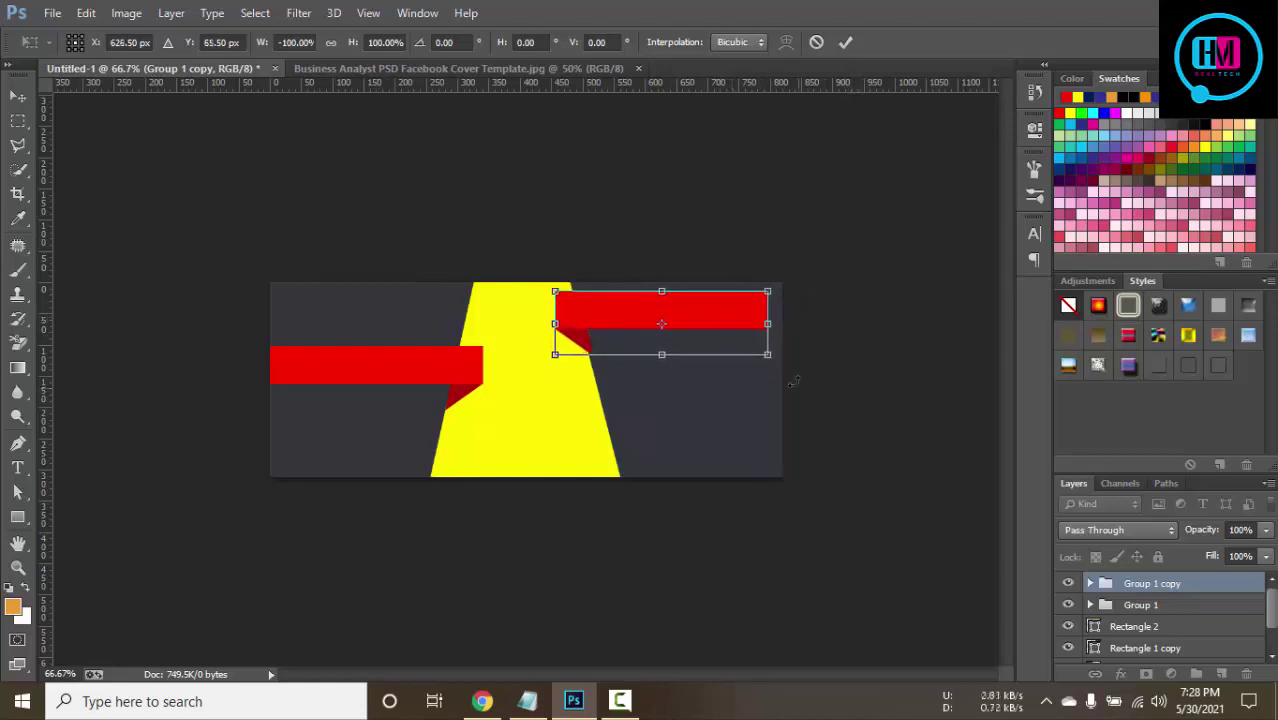
pyautogui.moveTo(785, 357); pyautogui.dragTo(803, 364)
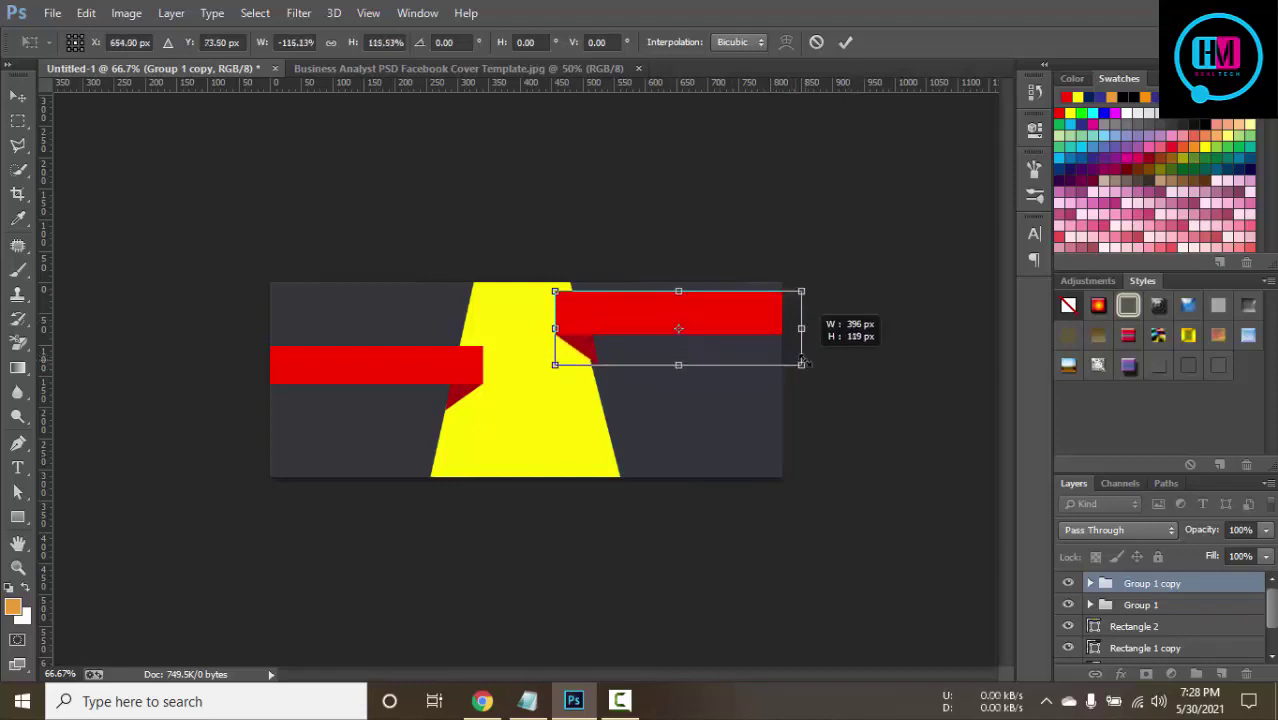
pyautogui.moveTo(803, 364); pyautogui.dragTo(799, 356)
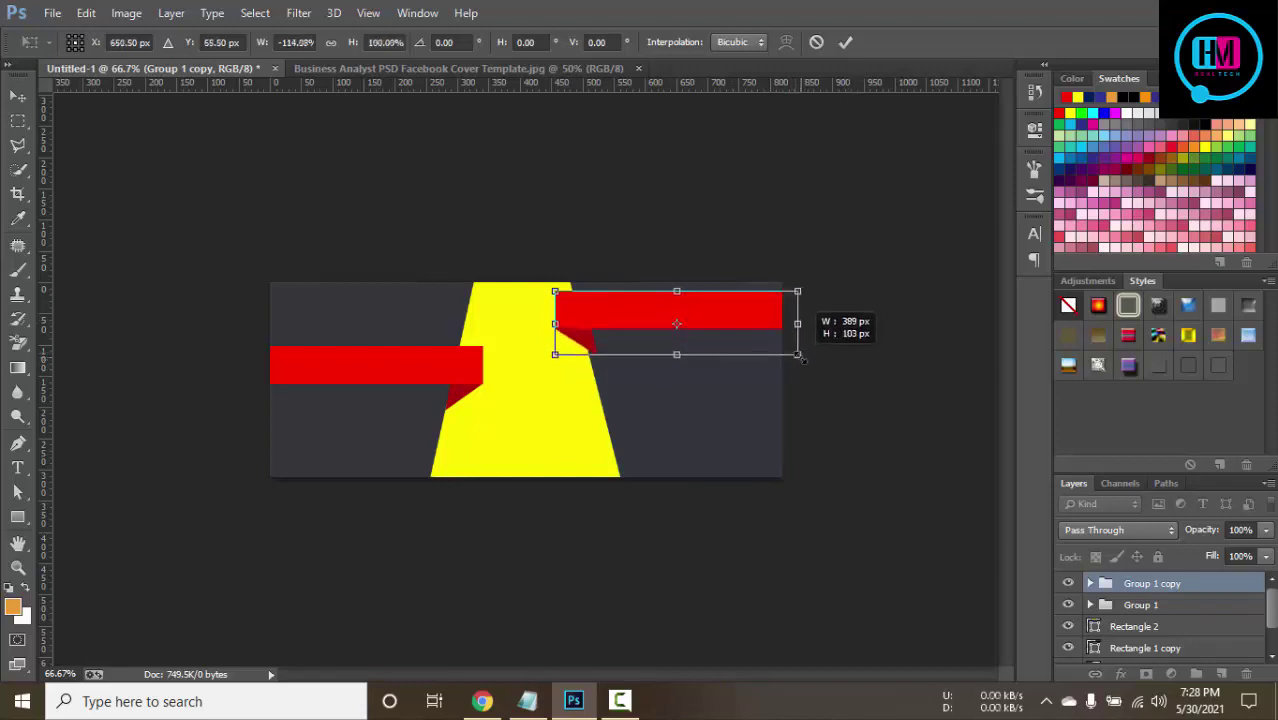
pyautogui.click(845, 42)
# Duplicate the right-hand ribbon twice, placing copies at the middle and lower right.
pyautogui.scroll(3, 708, 406)
pyautogui.scroll(2, 706, 404)
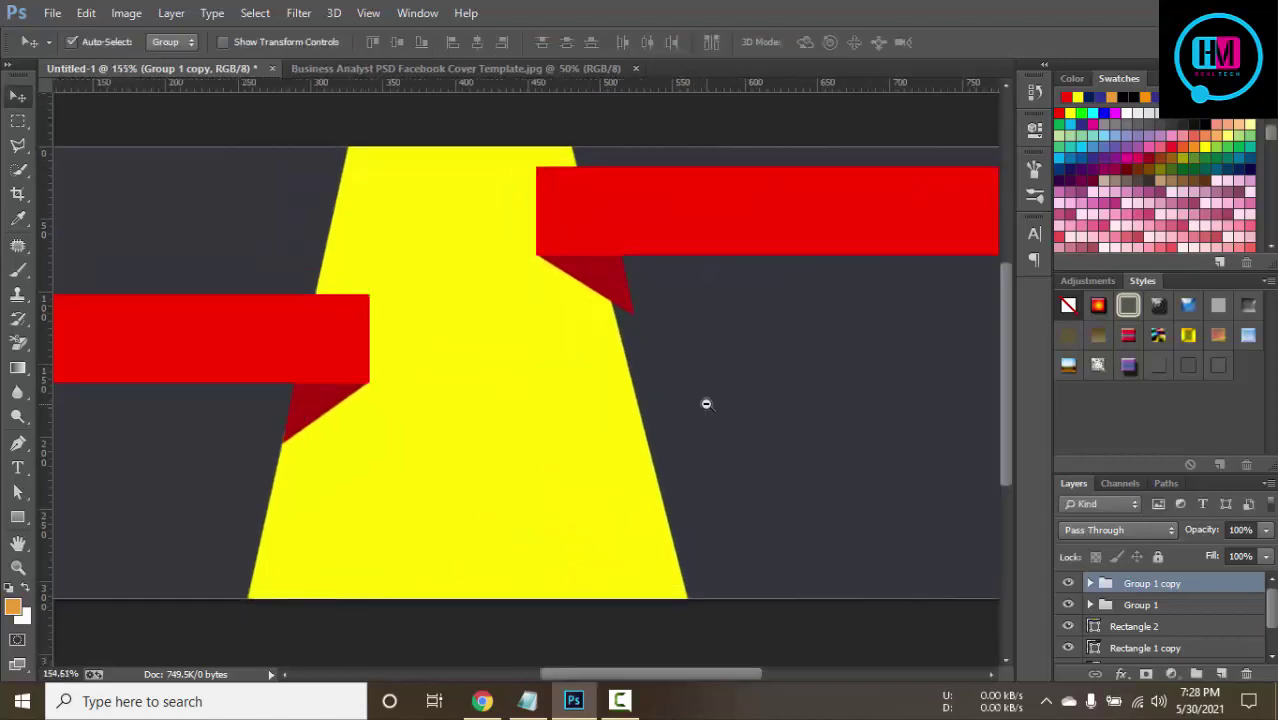
pyautogui.hotkey('ctrl', 'j')
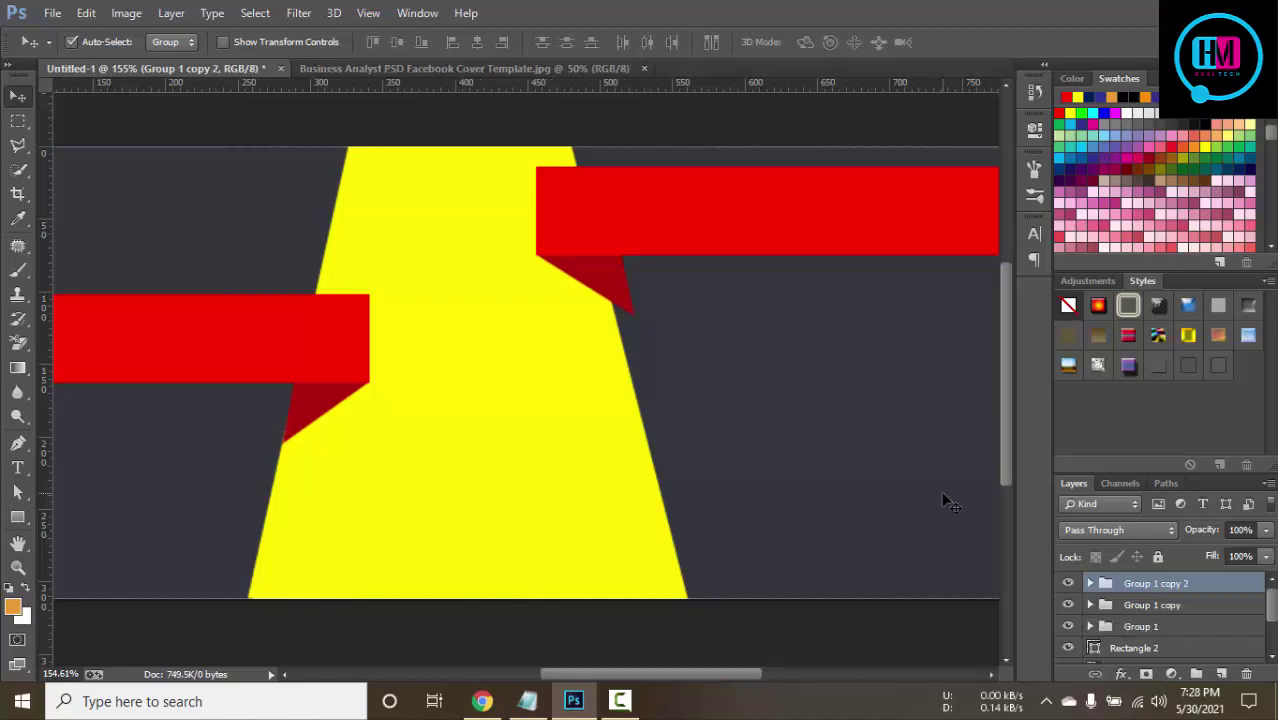
pyautogui.hotkey('ctrl', 'j')
pyautogui.moveTo(769, 231); pyautogui.dragTo(825, 497)
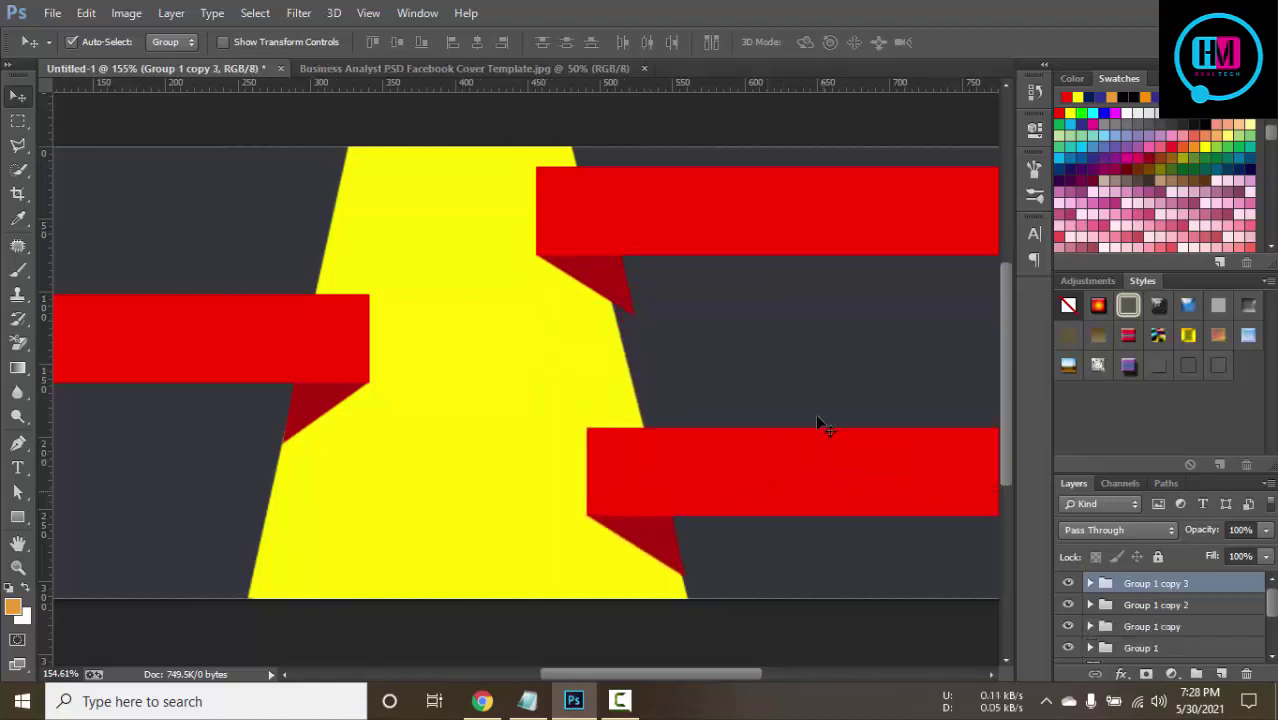
pyautogui.moveTo(790, 218); pyautogui.dragTo(809, 339)
# View the cover at 100%, glance at the cover-size search results, then show the template.
pyautogui.hotkey('ctrl', '-')
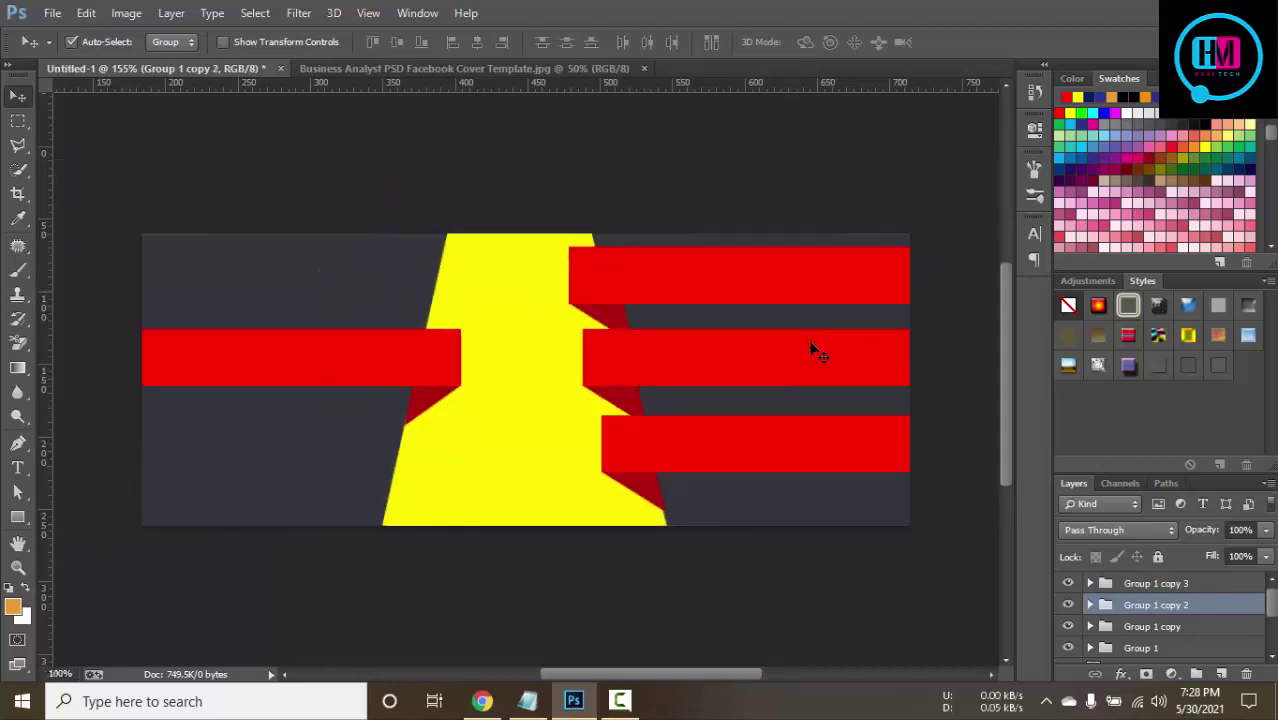
pyautogui.hotkey('ctrl', '-')
pyautogui.hotkey('ctrl', '-')
pyautogui.hotkey('ctrl', '+')
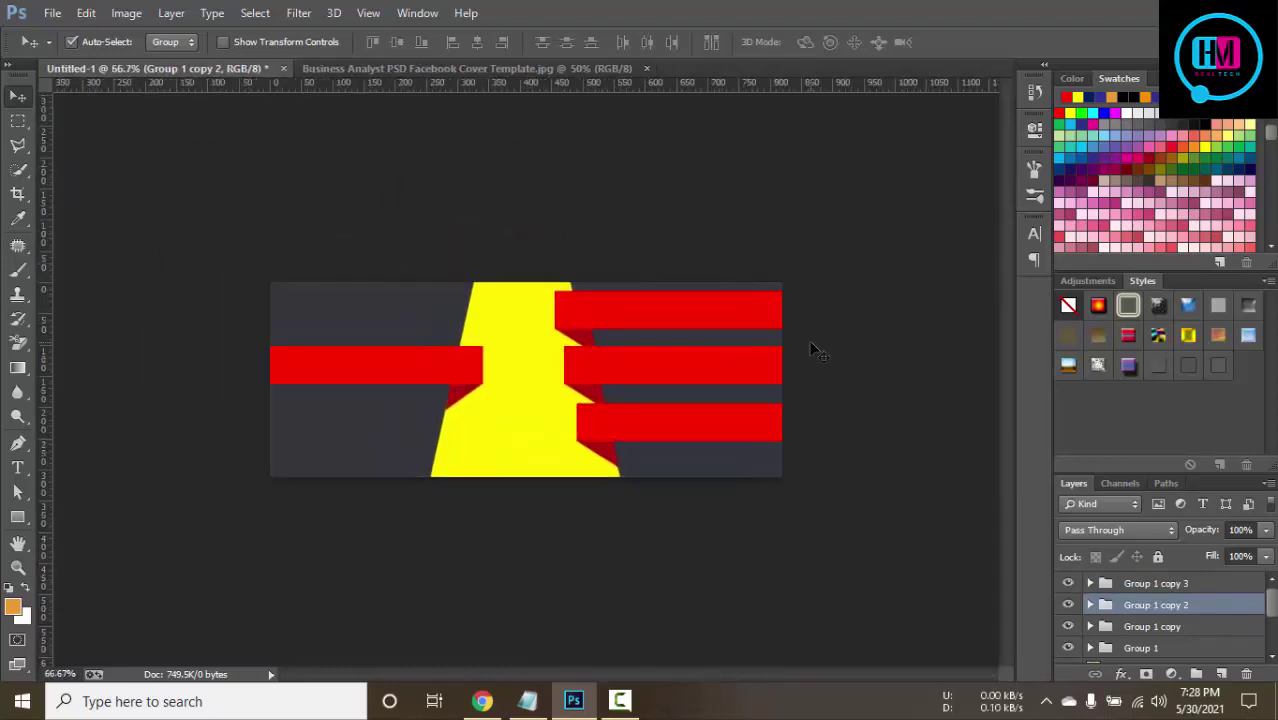
pyautogui.hotkey('ctrl', '+')
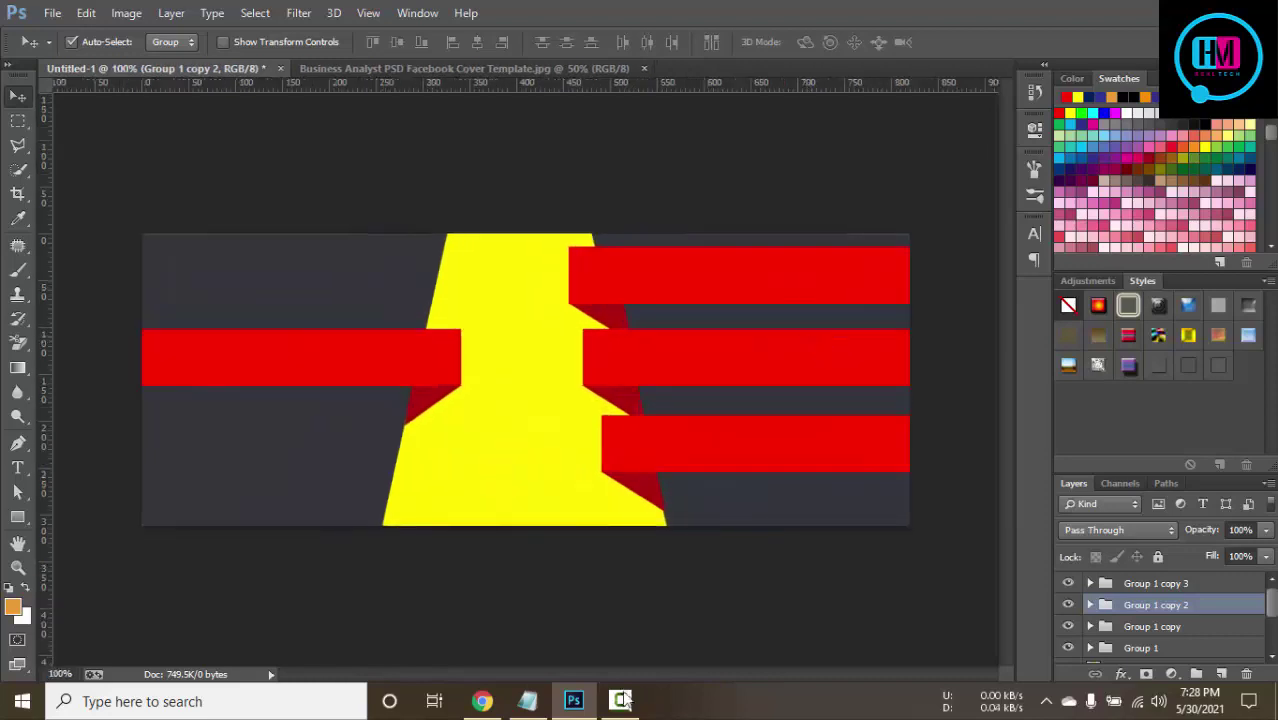
pyautogui.click(488, 703)
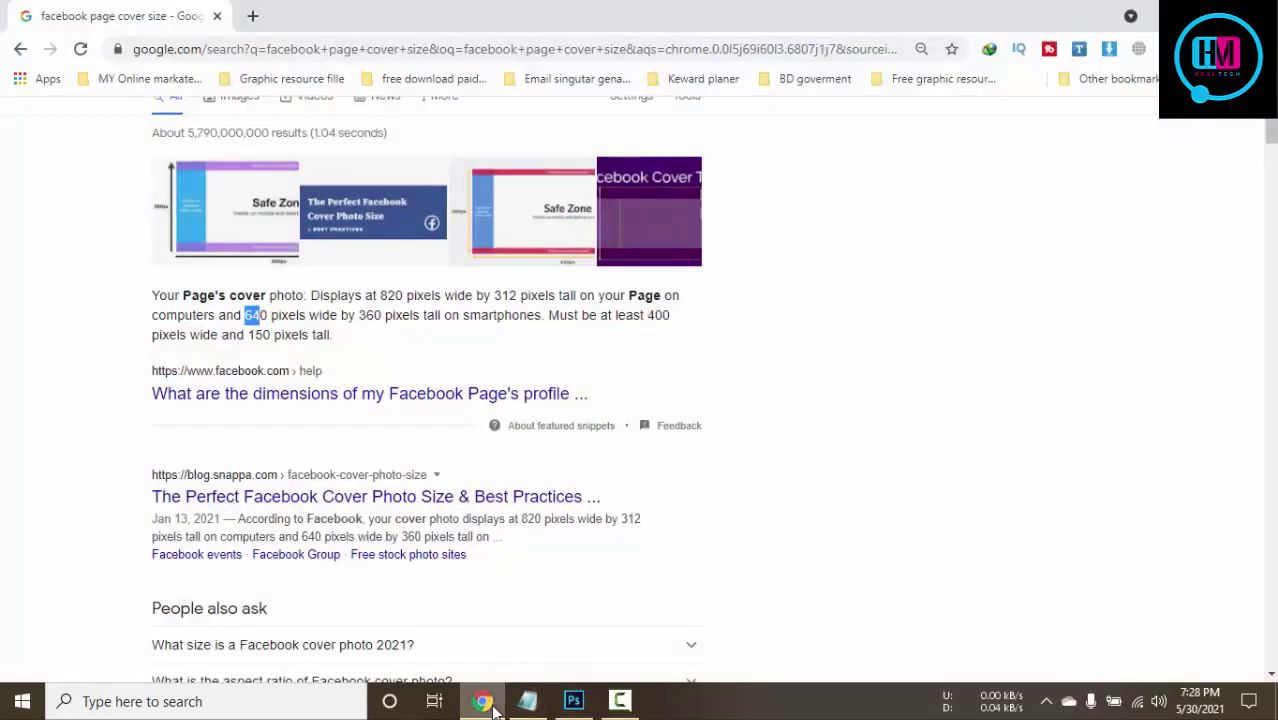
pyautogui.click(485, 703)
pyautogui.click(427, 70)
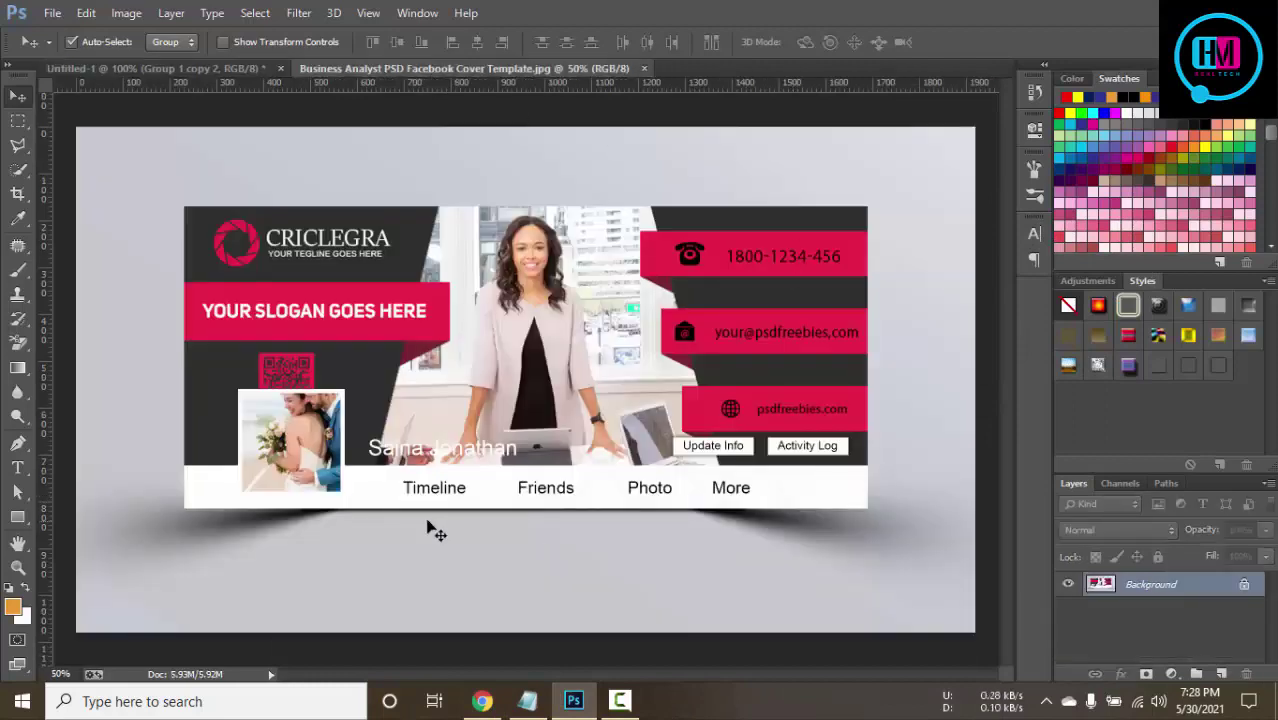
# Measure the template's navigation strip with a rectangular marquee selection.
pyautogui.click(226, 66)
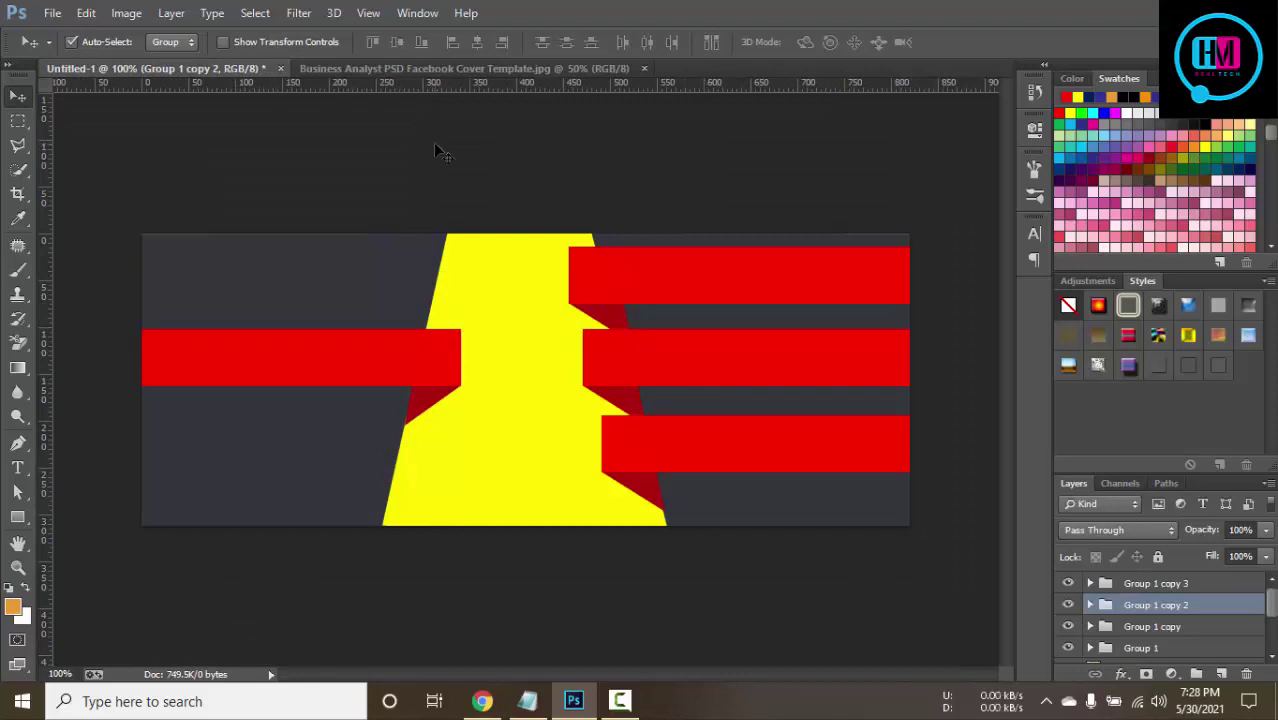
pyautogui.click(392, 69)
pyautogui.click(22, 122)
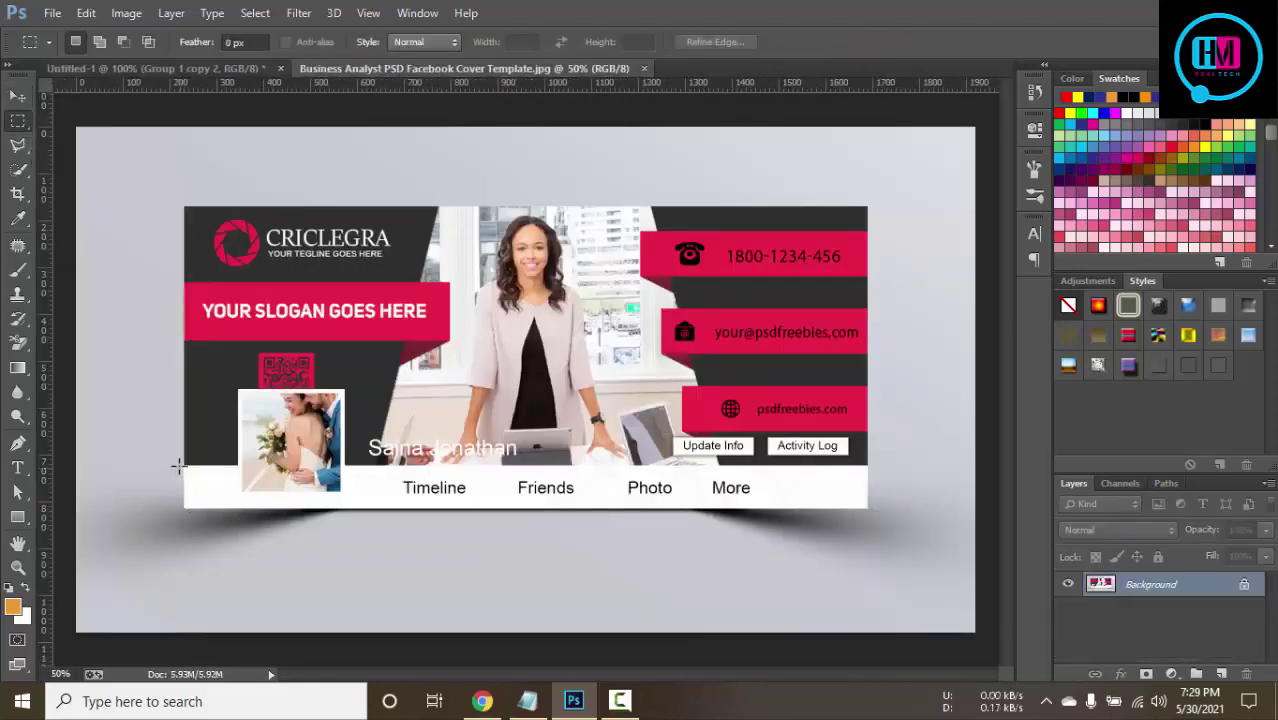
pyautogui.moveTo(182, 462); pyautogui.dragTo(872, 509)
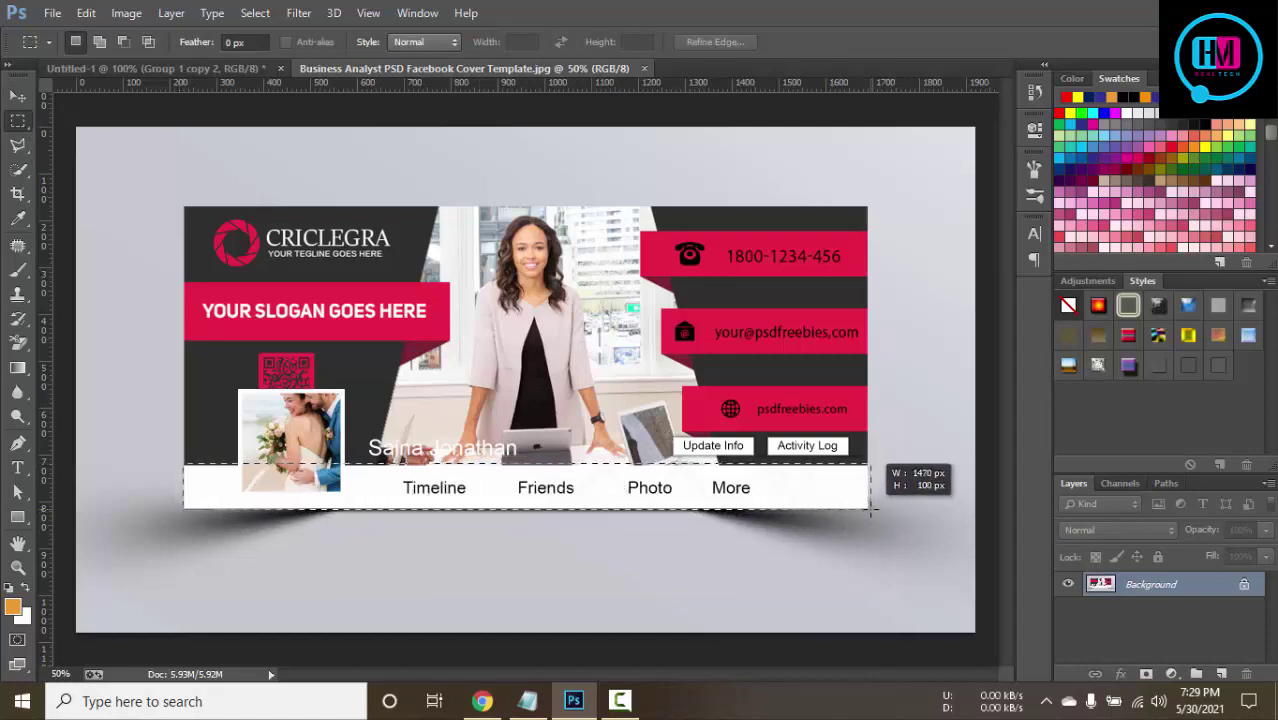
pyautogui.click(228, 67)
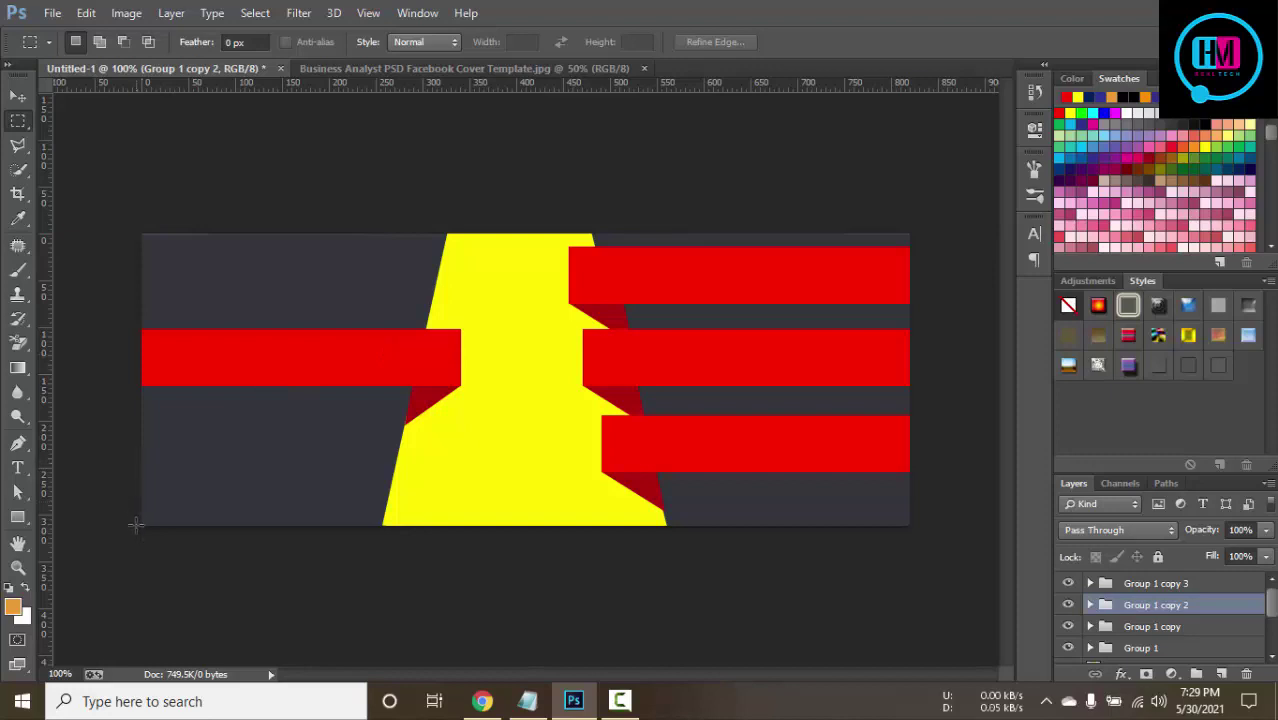
# Select a matching thin strip along the bottom of the Untitled-1 cover, comparing with the template.
pyautogui.moveTo(901, 535); pyautogui.dragTo(116, 475)
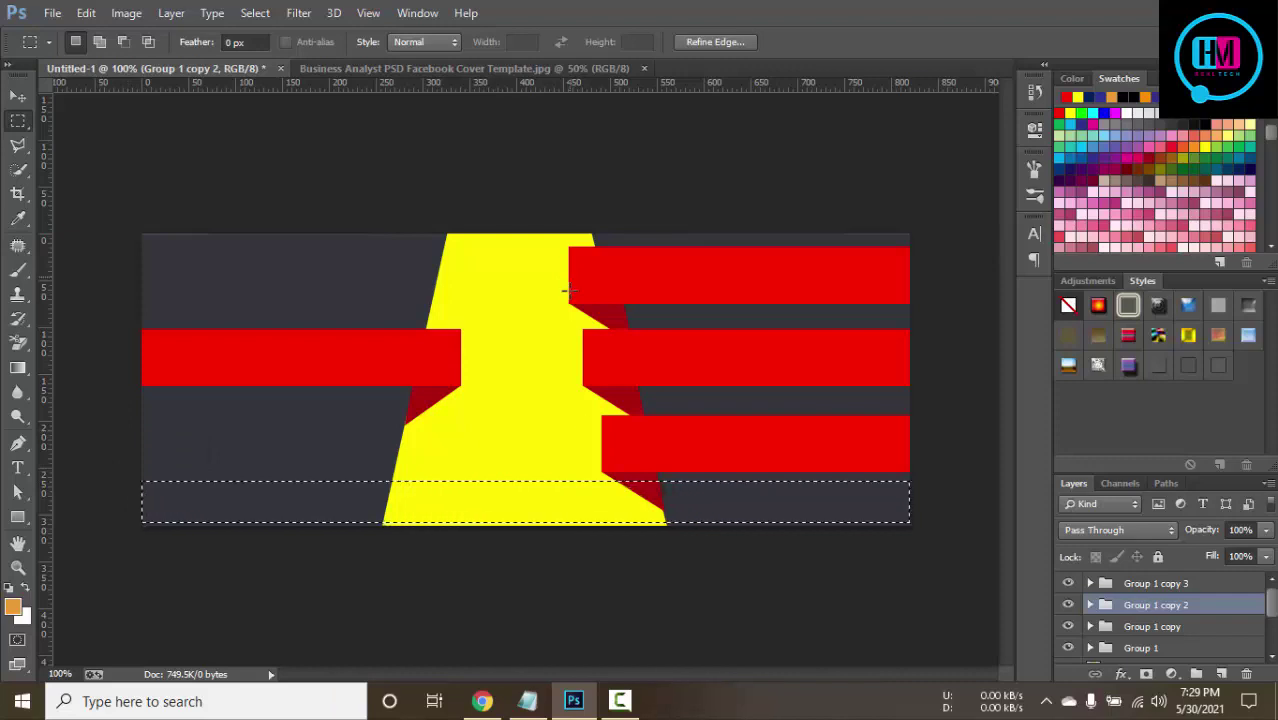
pyautogui.click(374, 67)
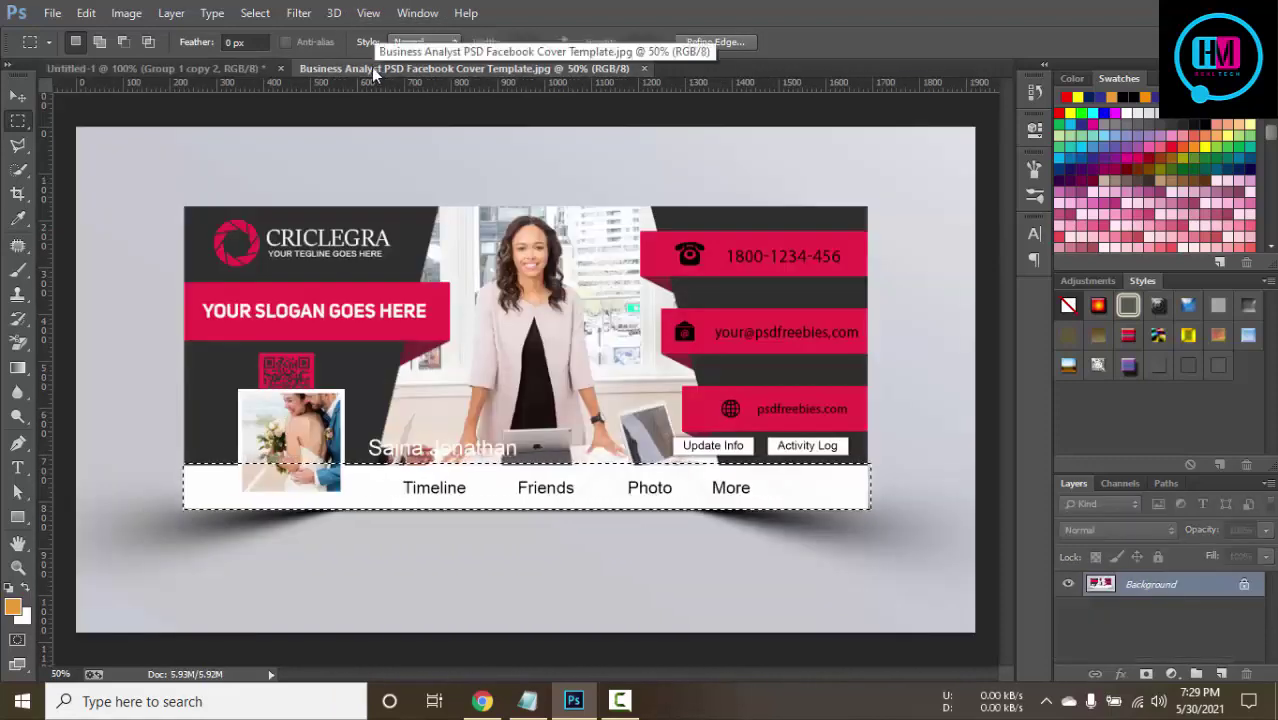
pyautogui.click(154, 72)
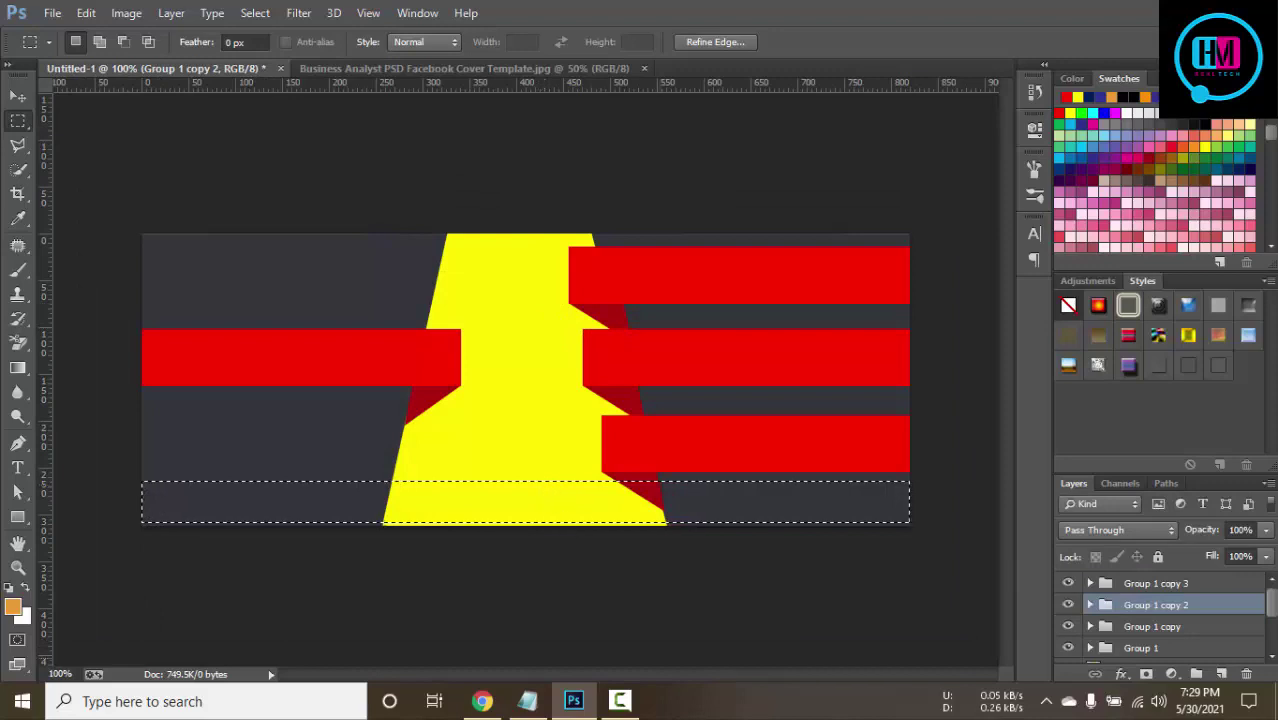
# Fill the bottom selection with orange on a new Layer 1, nudge it down and stretch it taller.
pyautogui.click(1190, 584)
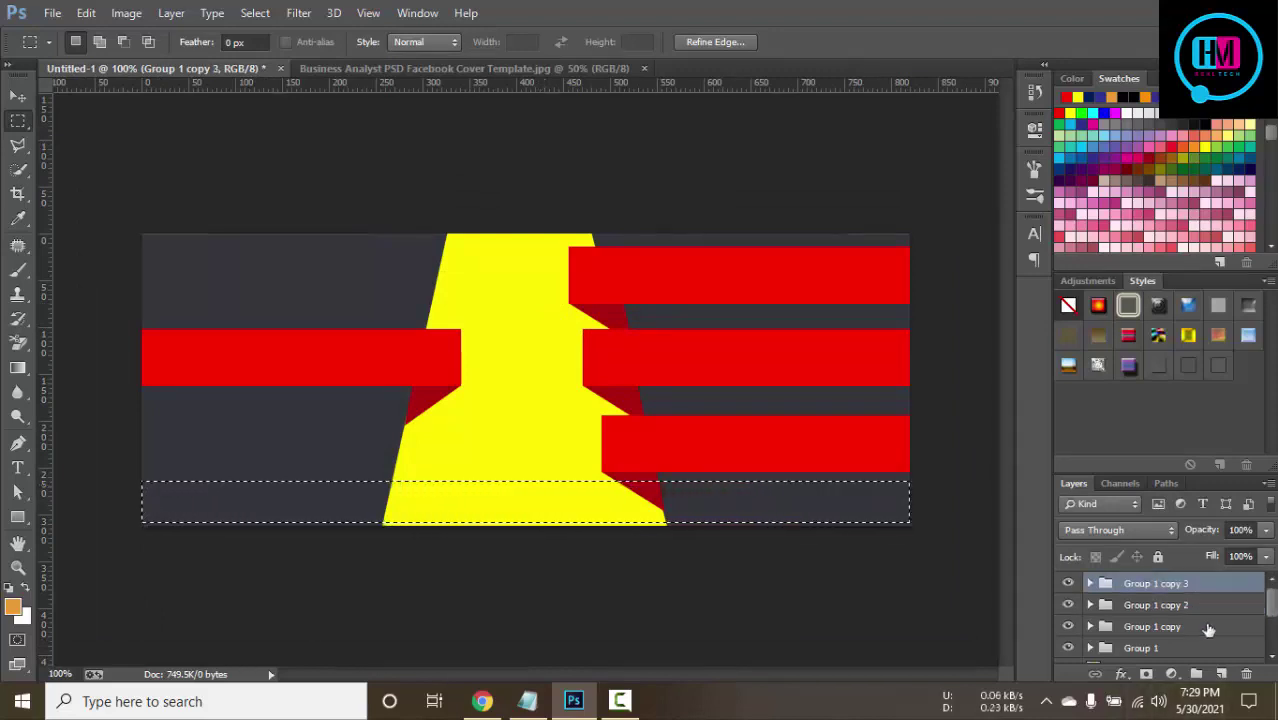
pyautogui.click(1222, 676)
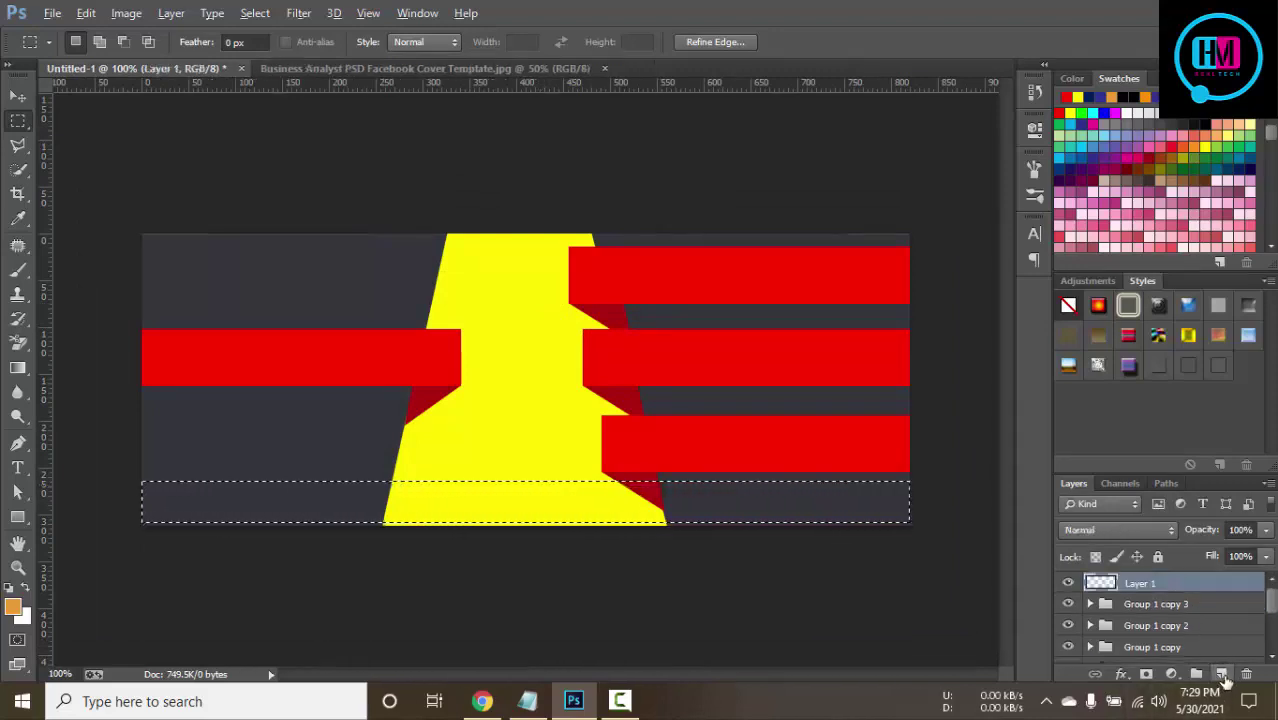
pyautogui.hotkey('alt', 'BackSpace')
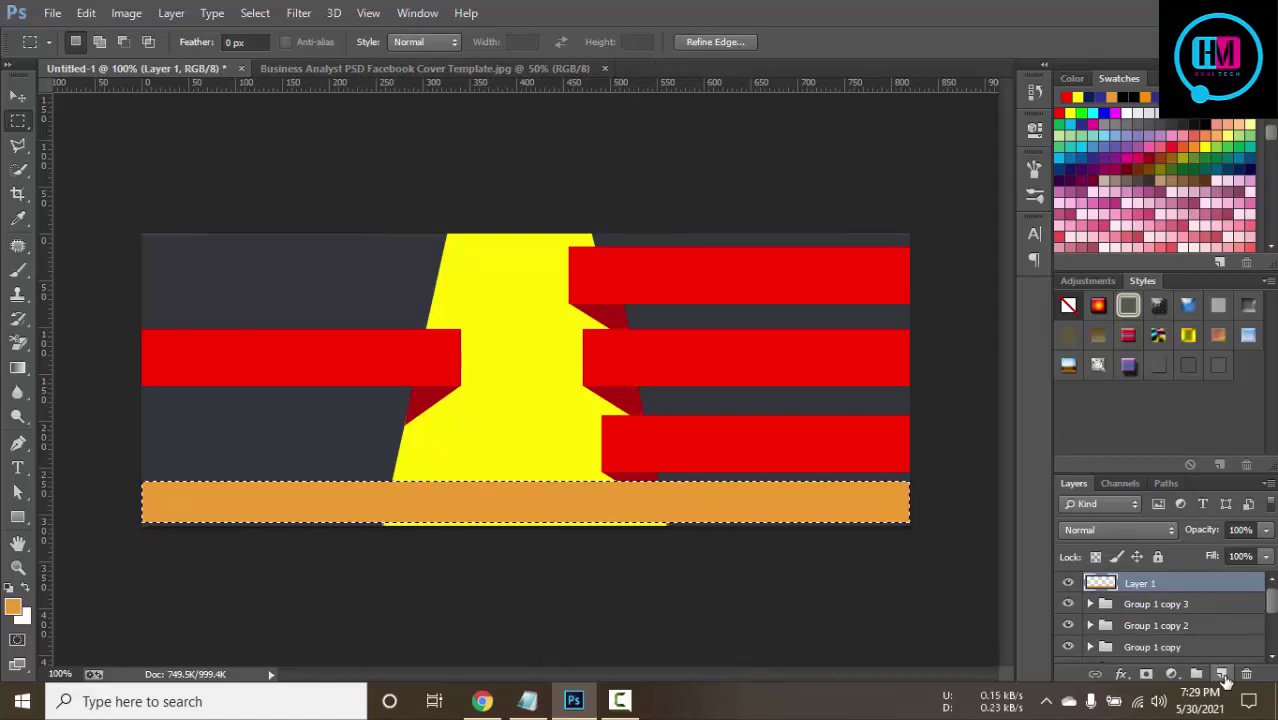
pyautogui.hotkey('ctrl', 't')
pyautogui.press('Down')
pyautogui.press('Down')
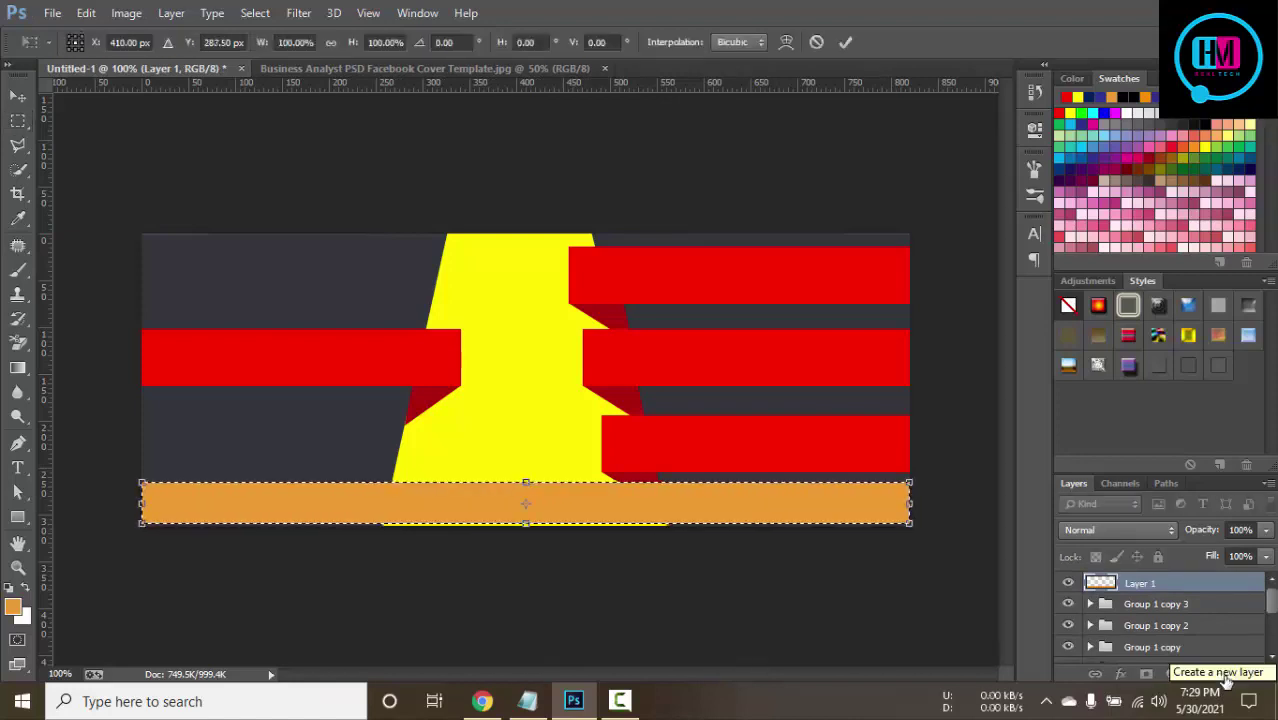
pyautogui.press('Down')
pyautogui.press('Down')
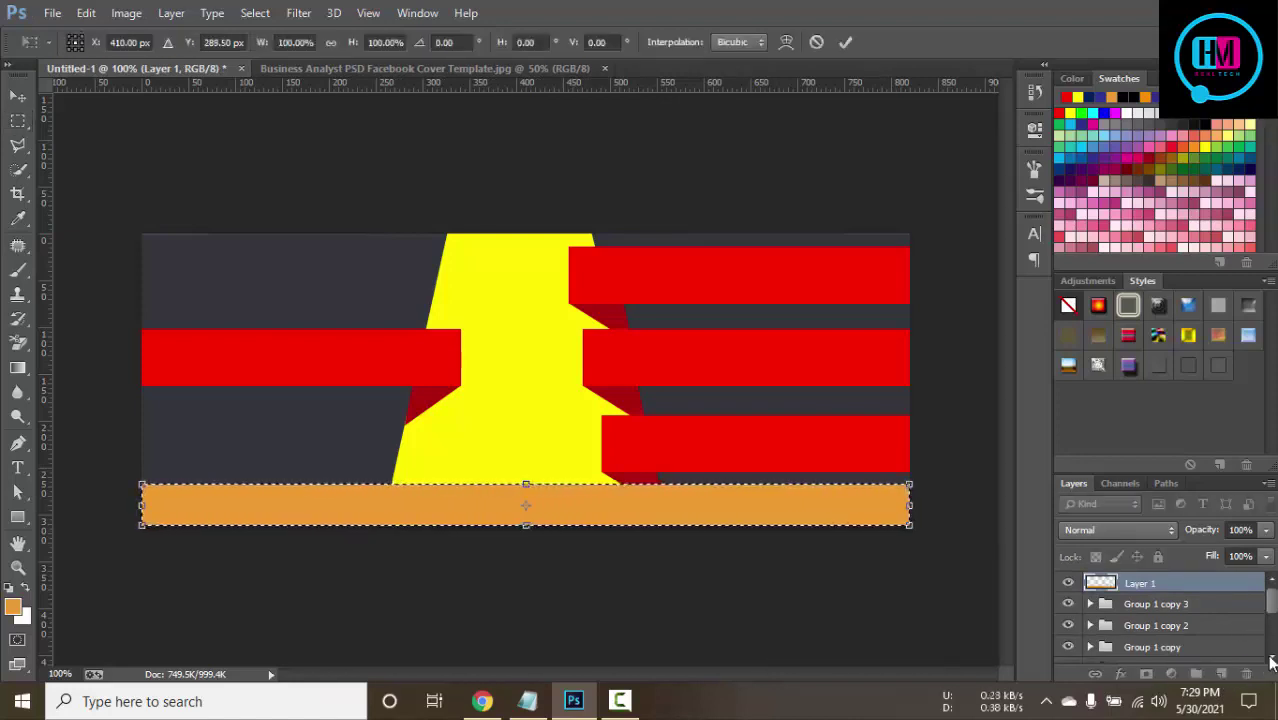
pyautogui.moveTo(517, 490); pyautogui.dragTo(522, 482)
pyautogui.click(846, 42)
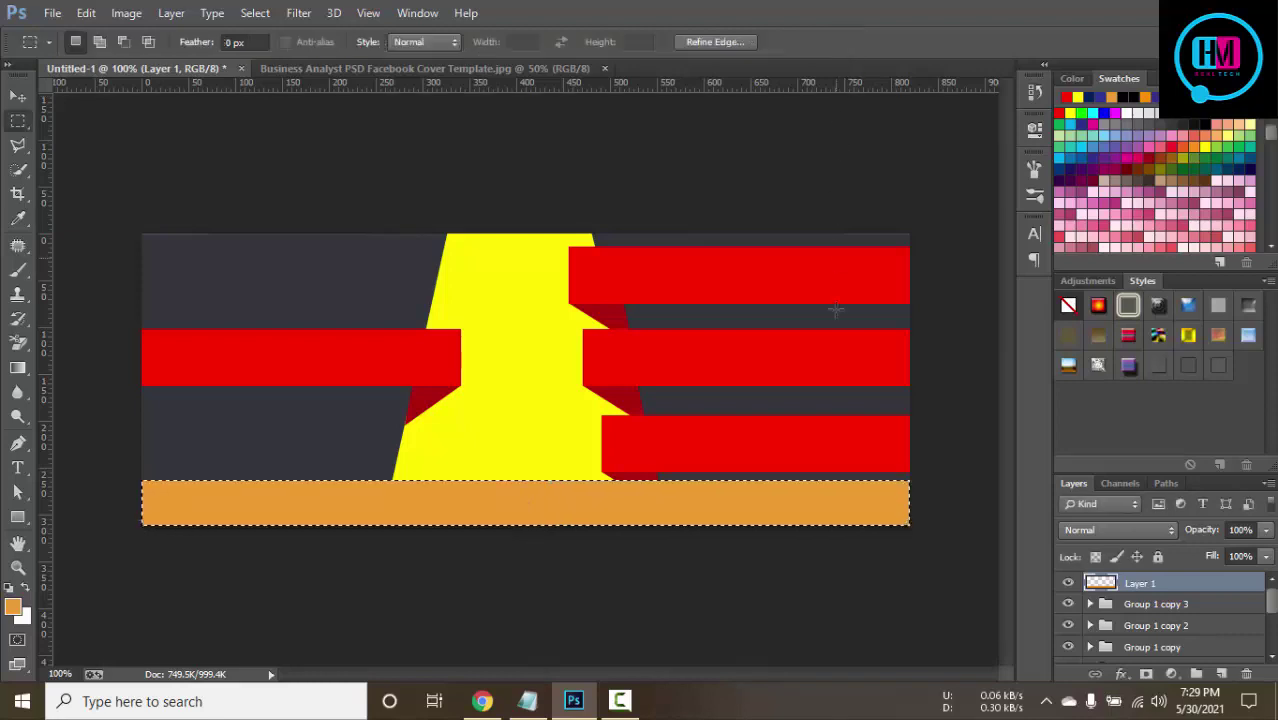
pyautogui.hotkey('ctrl', 'd')
# Show the vertical guides on the cover canvas.
pyautogui.scroll(1, 437, 457)
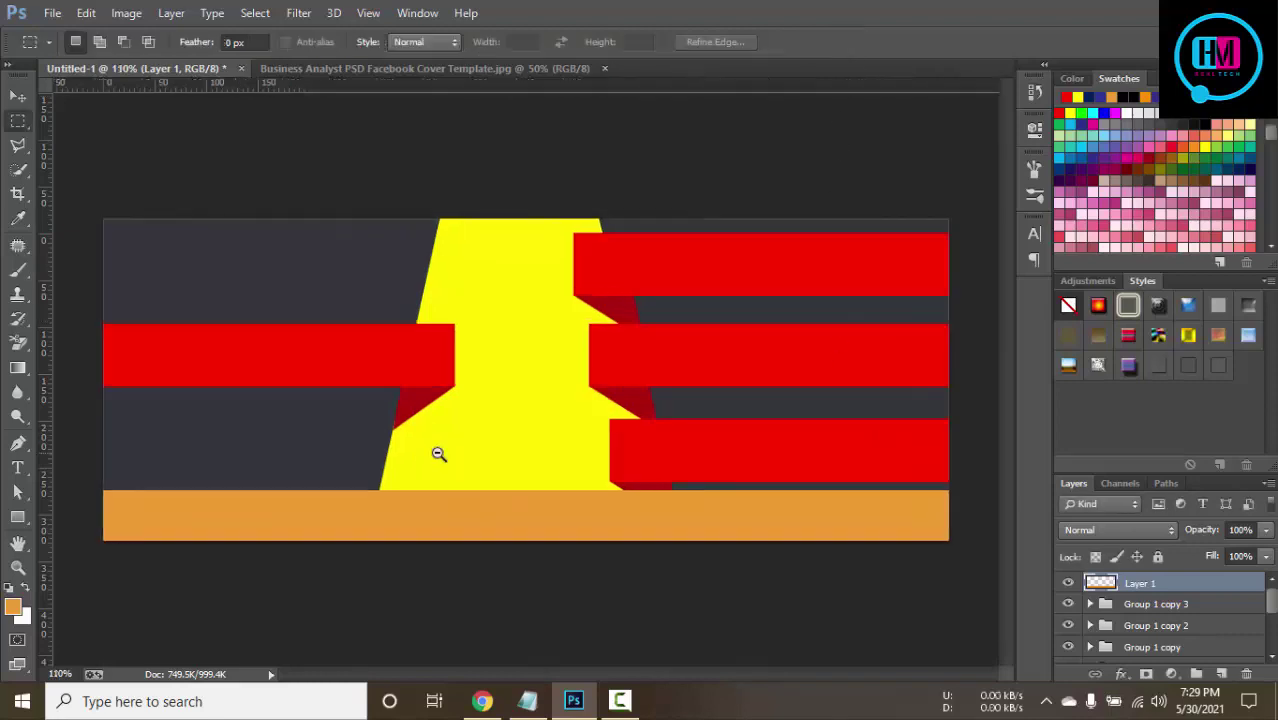
pyautogui.scroll(1, 437, 457)
pyautogui.scroll(-2, 437, 457)
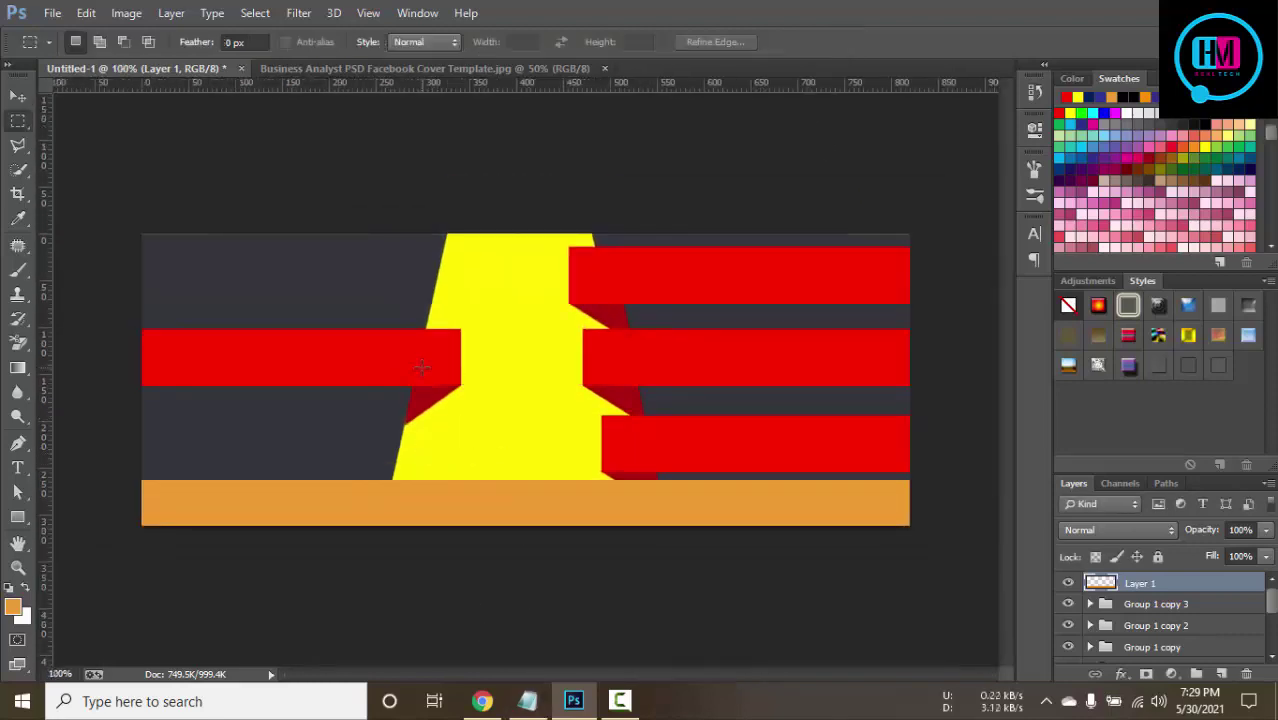
pyautogui.hotkey('ctrl', ';')
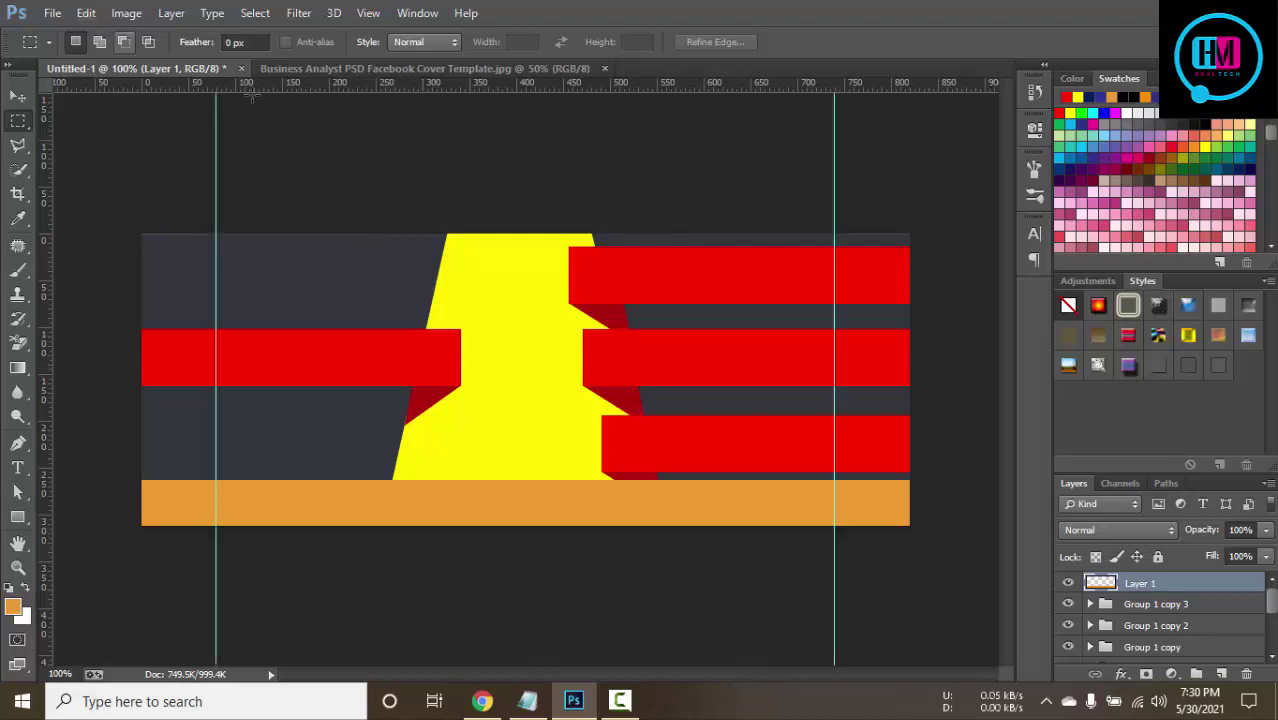
# Deselect in the Business Analyst template, return to Untitled-1, then bring up Chrome's cover-size results.
pyautogui.click(289, 66)
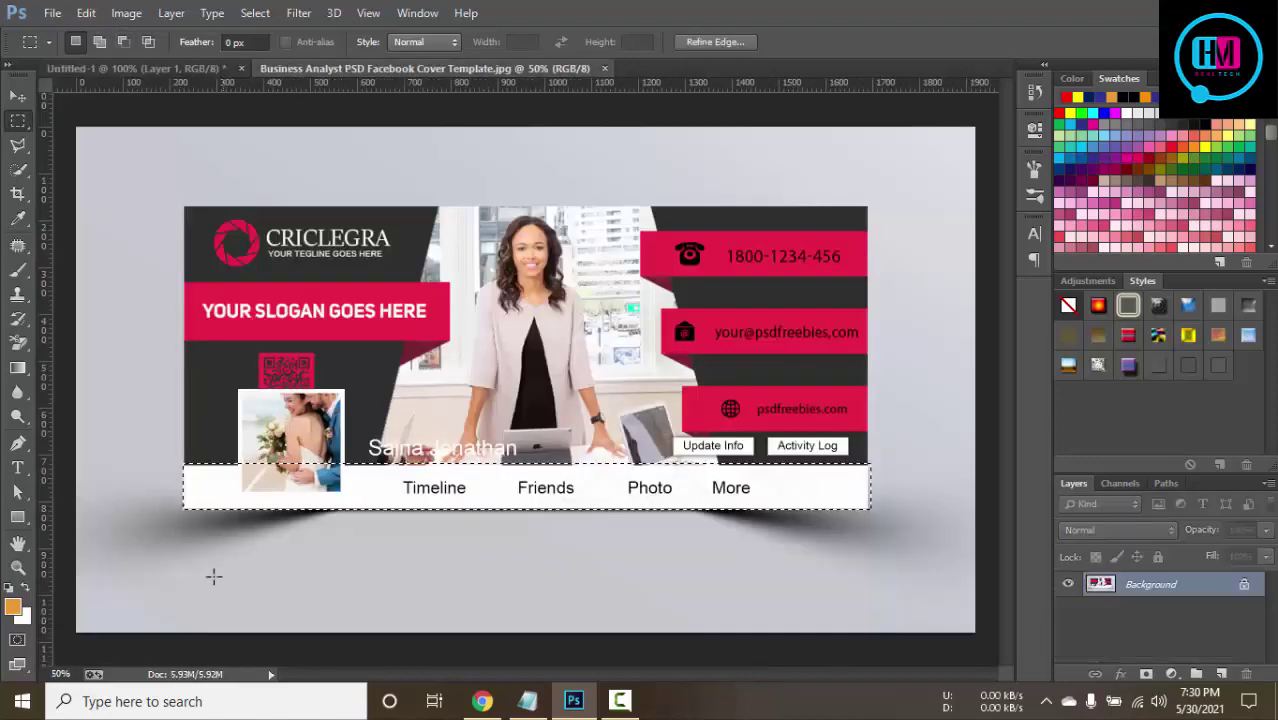
pyautogui.click(298, 466)
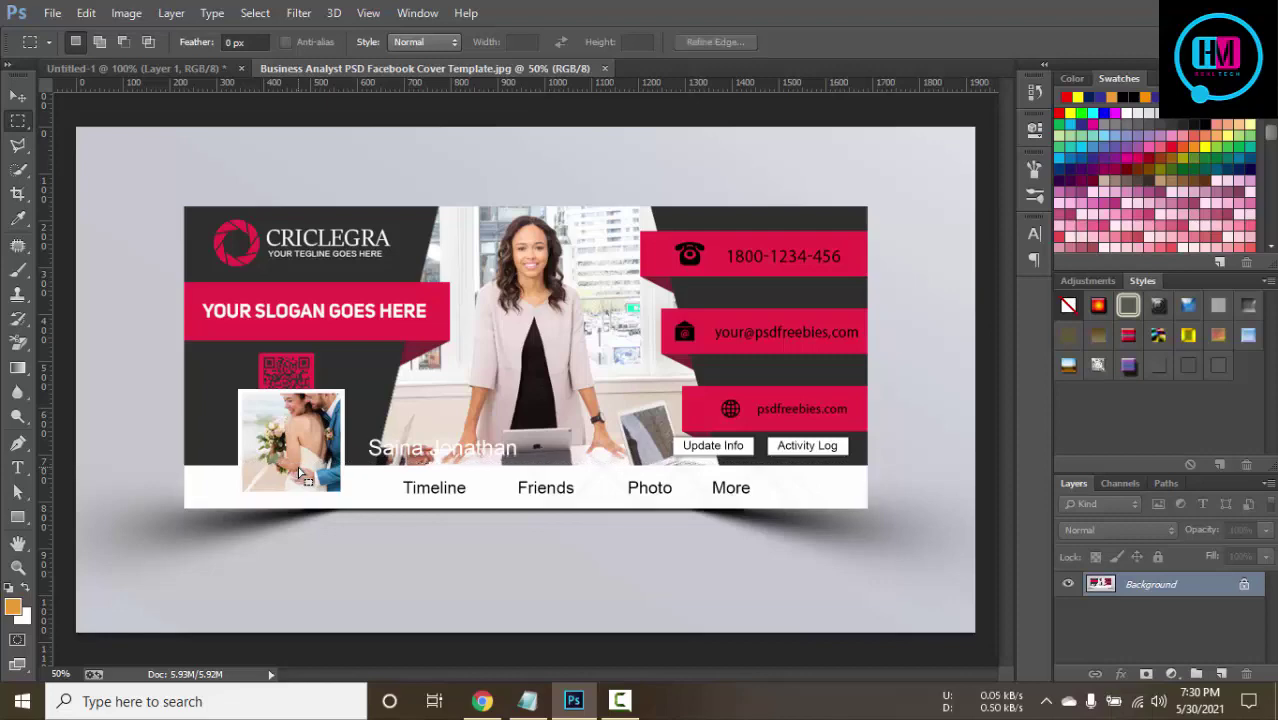
pyautogui.click(200, 69)
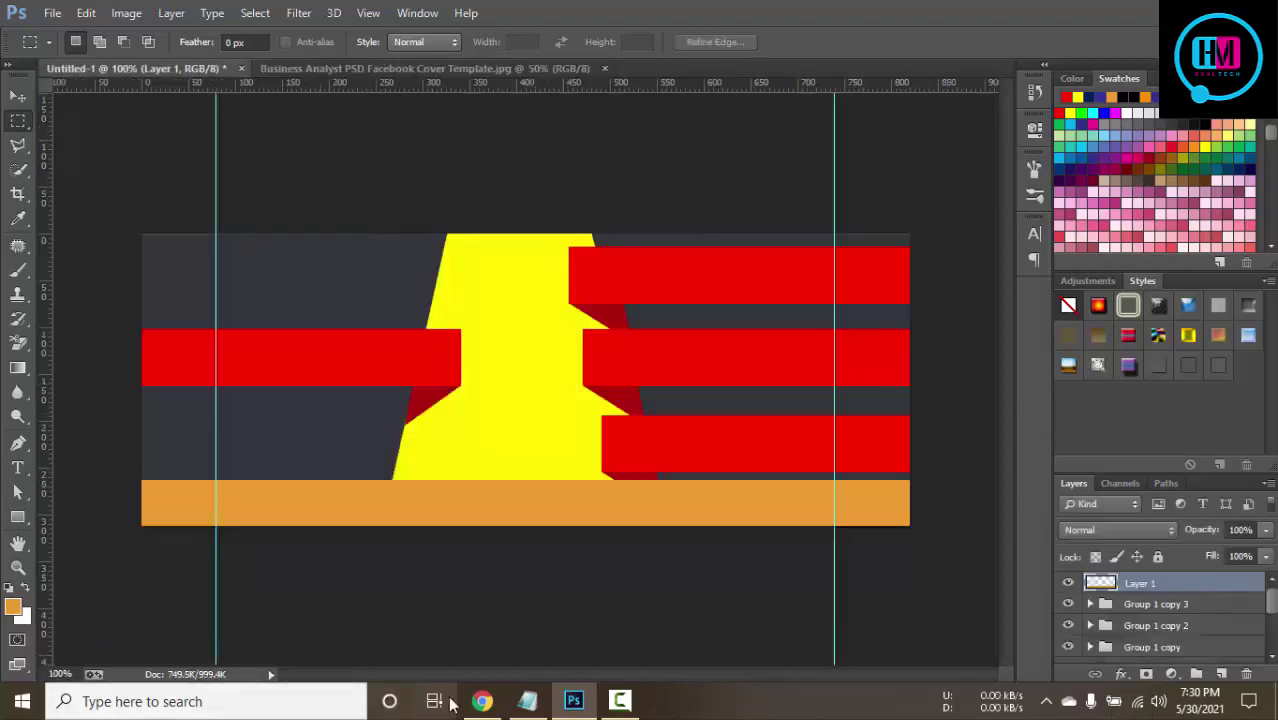
pyautogui.click(482, 701)
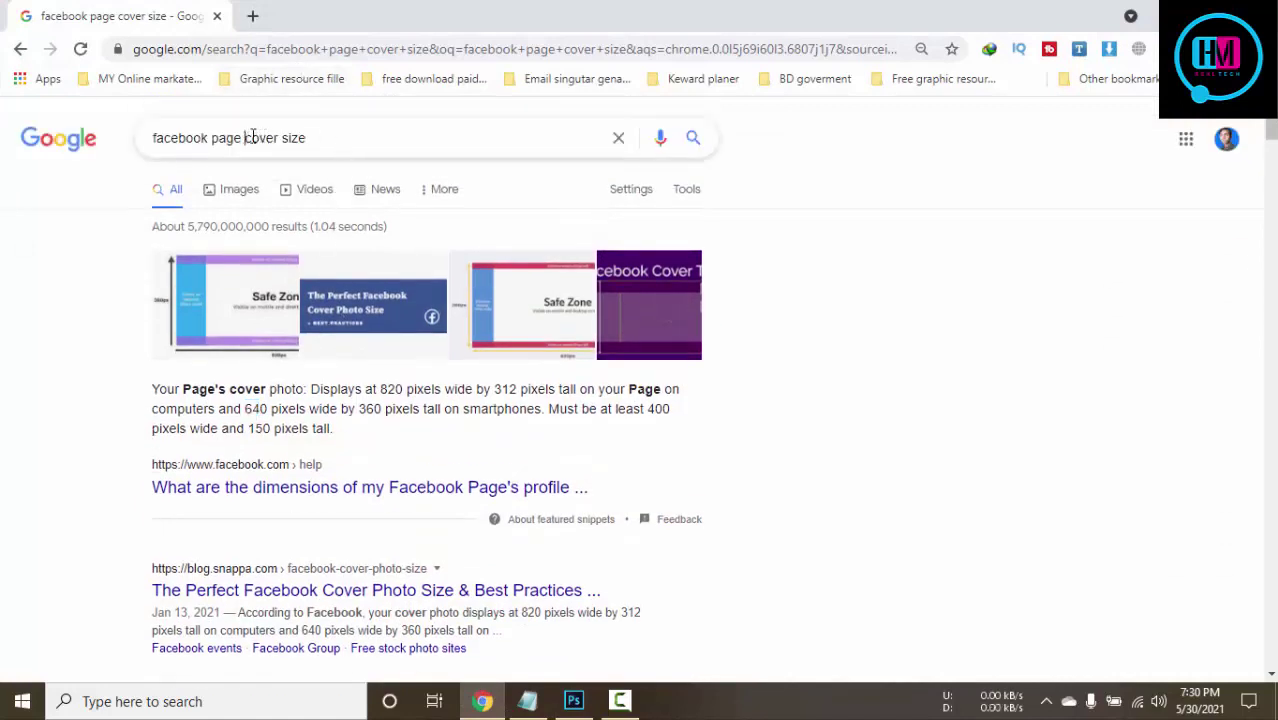
# Search Google for the Facebook profile size instead of cover size (170×170 px), then return to Photoshop.
pyautogui.moveTo(246, 137); pyautogui.dragTo(400, 136)
pyautogui.write('pro')
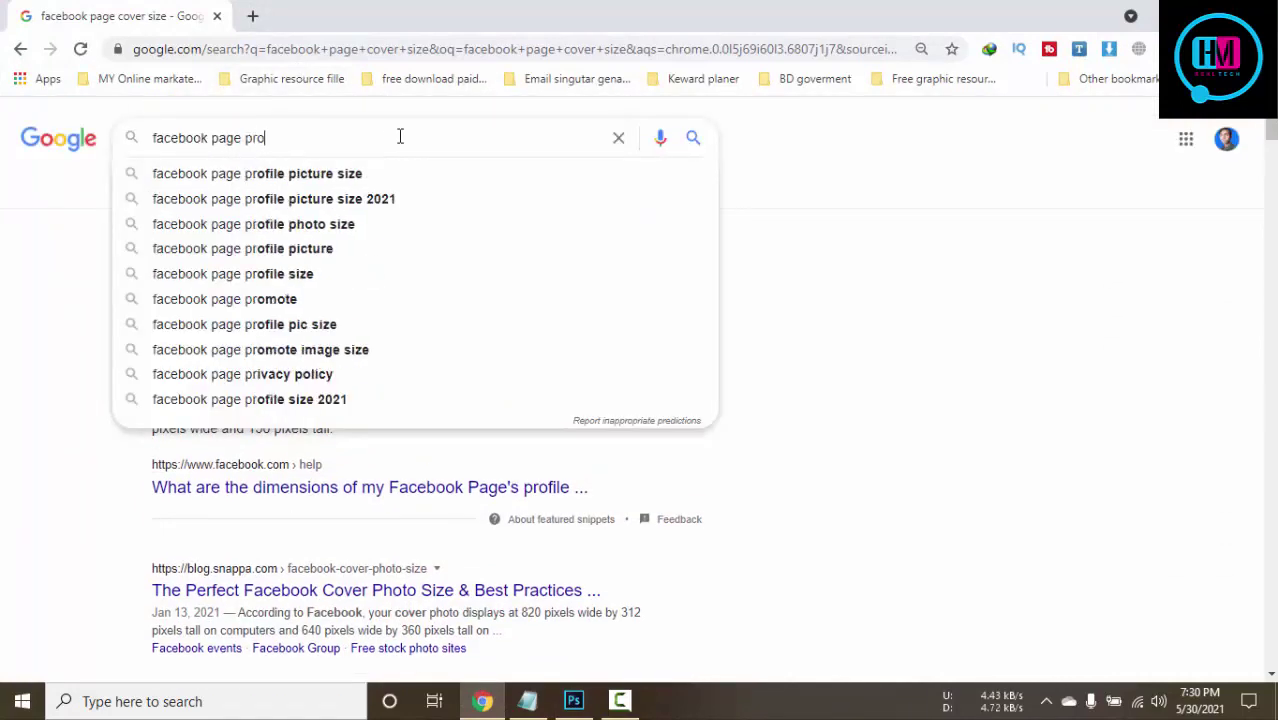
pyautogui.write('file siz')
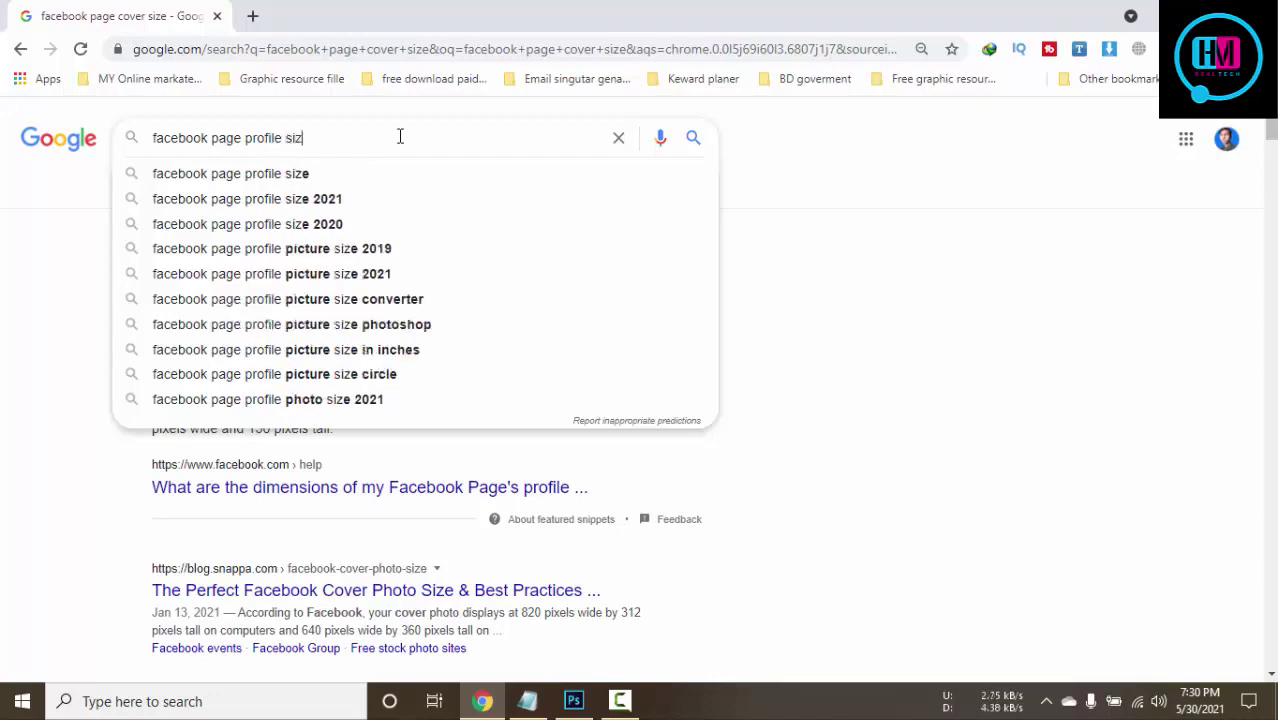
pyautogui.write('e')
pyautogui.press('Return')
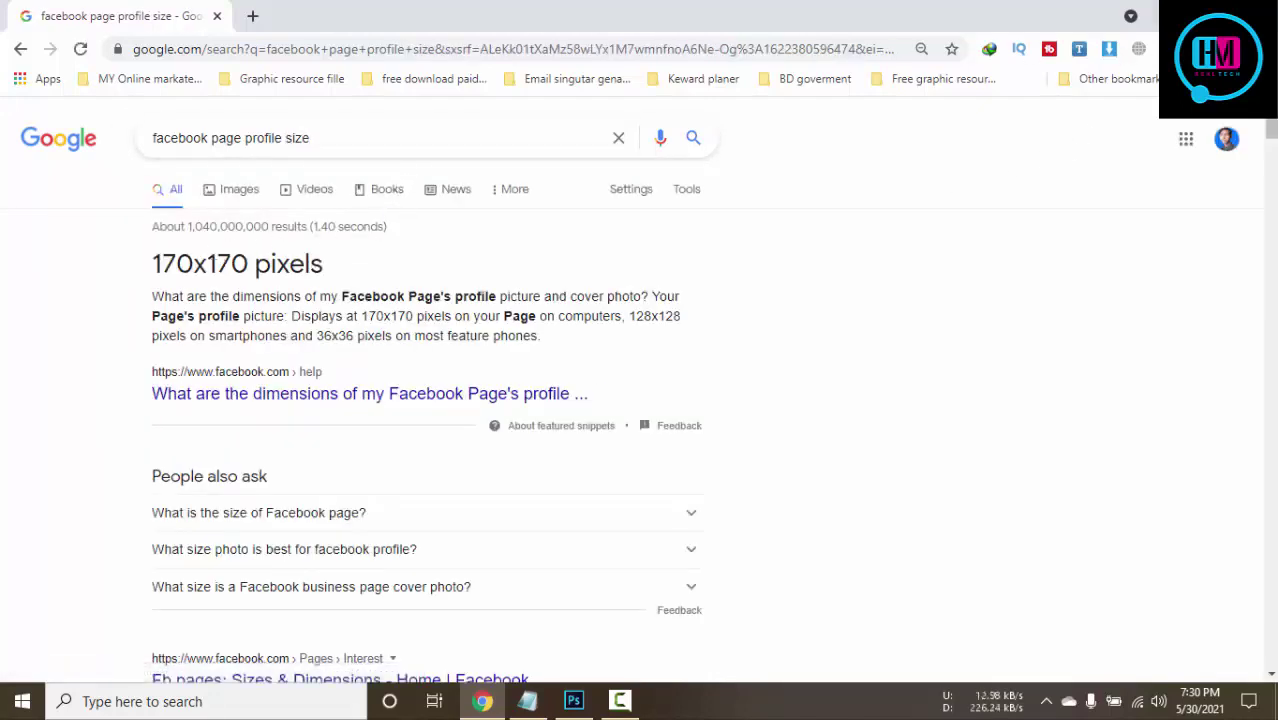
pyautogui.click(1167, 15)
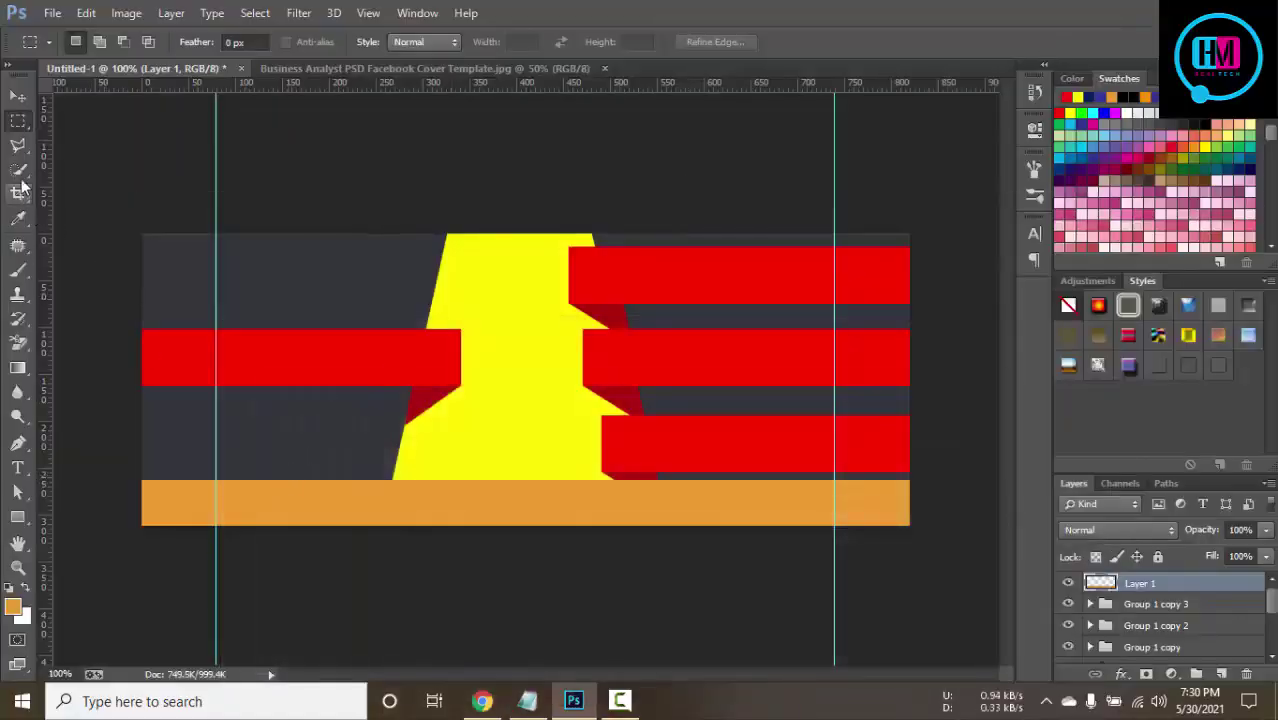
# Create Rectangle 4, a 170 × 170 px centred gradient square for the profile picture.
pyautogui.click(18, 518)
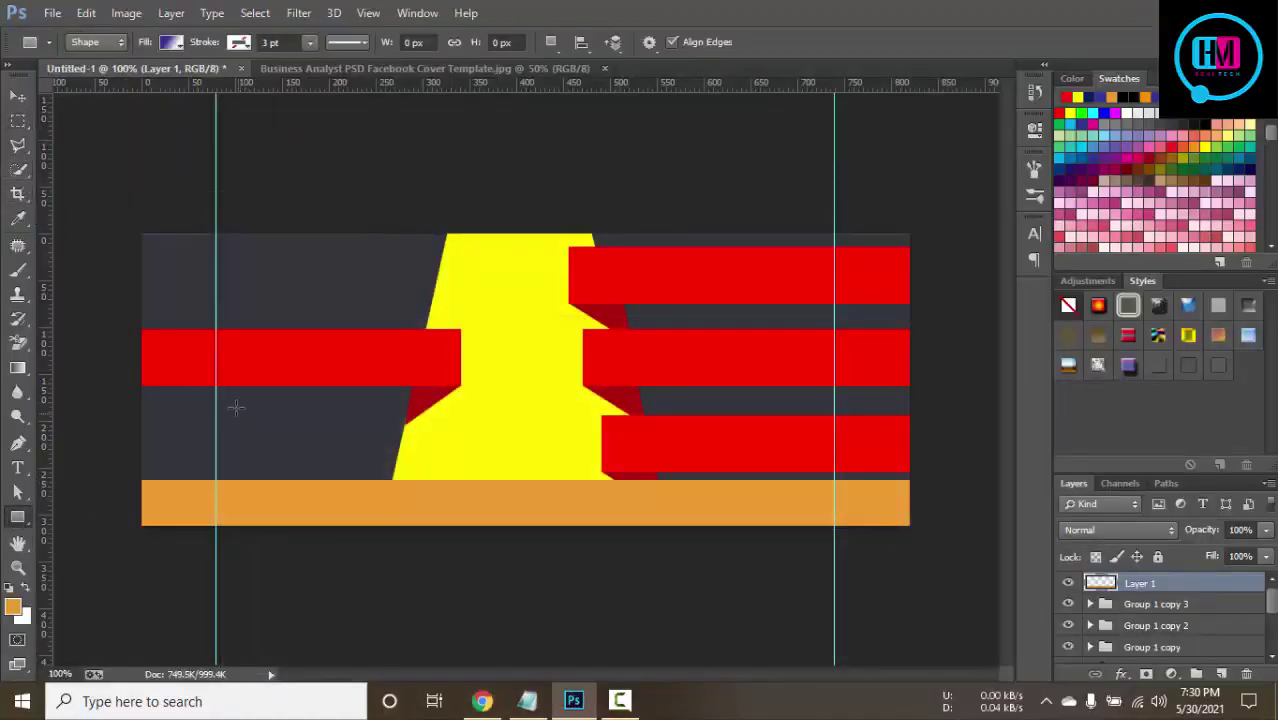
pyautogui.moveTo(227, 401); pyautogui.dragTo(346, 532)
pyautogui.hotkey('ctrl', 'z')
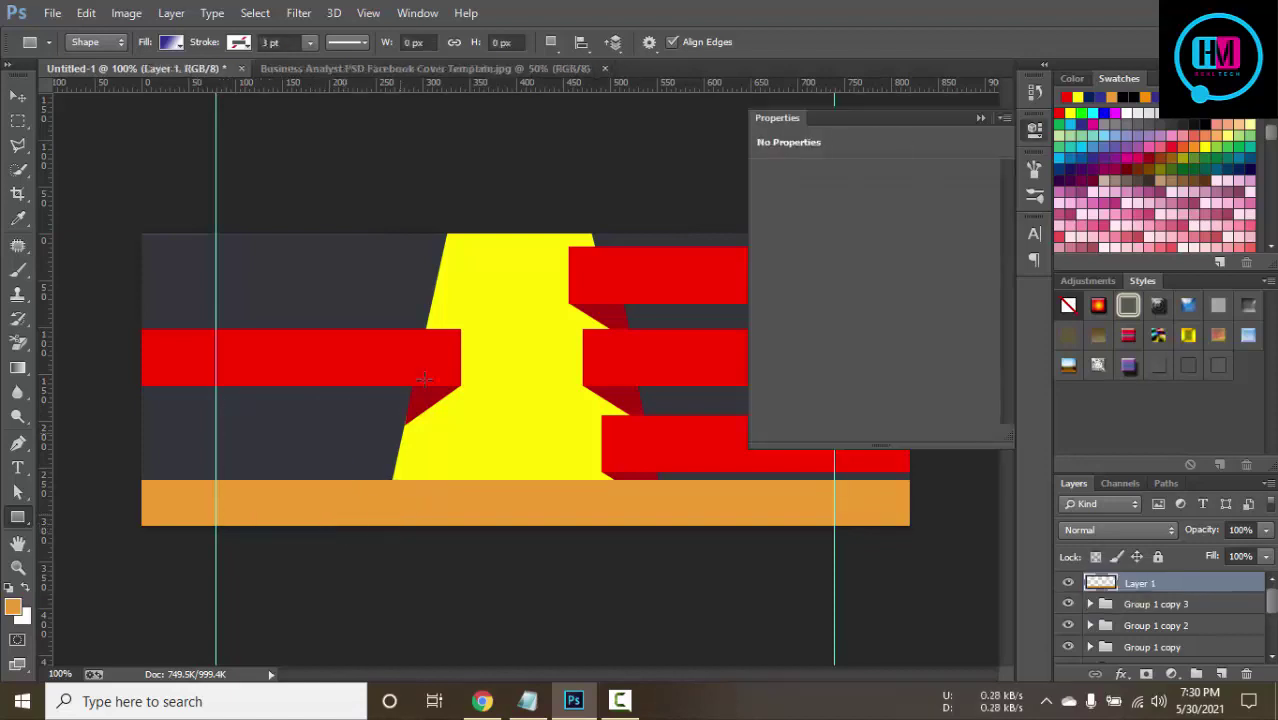
pyautogui.click(431, 355)
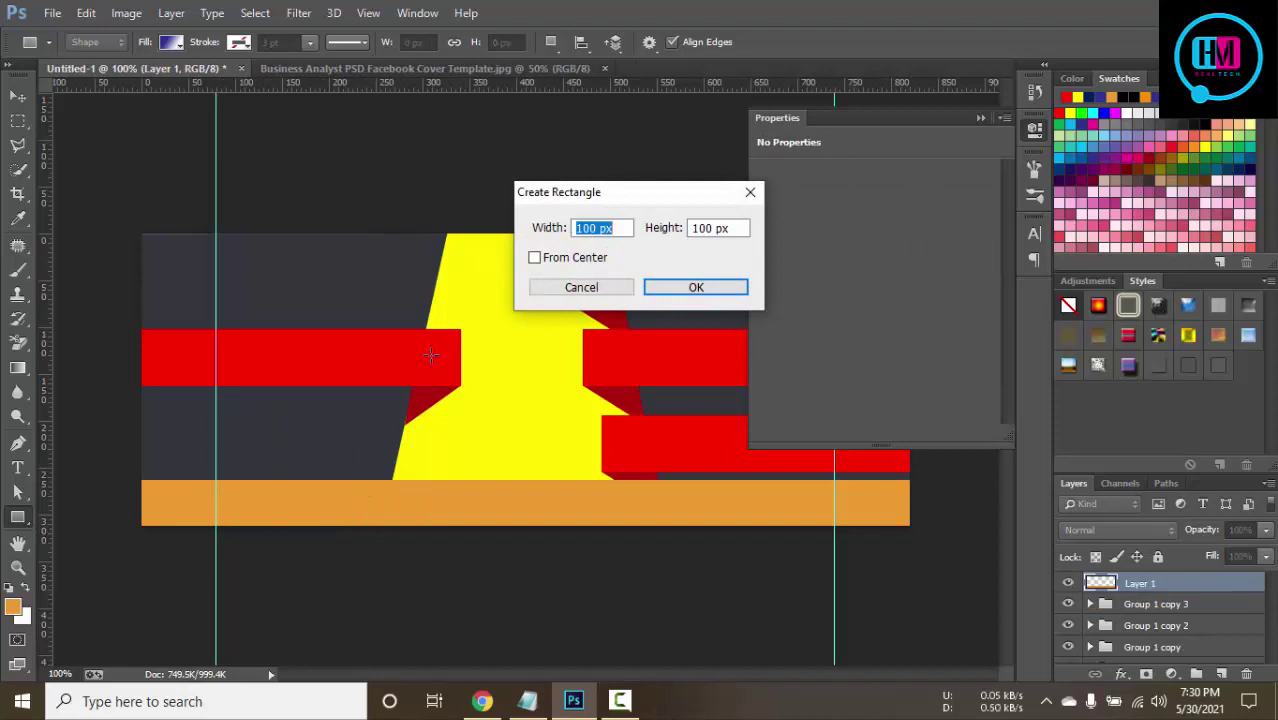
pyautogui.write('170 ')
pyautogui.write('px')
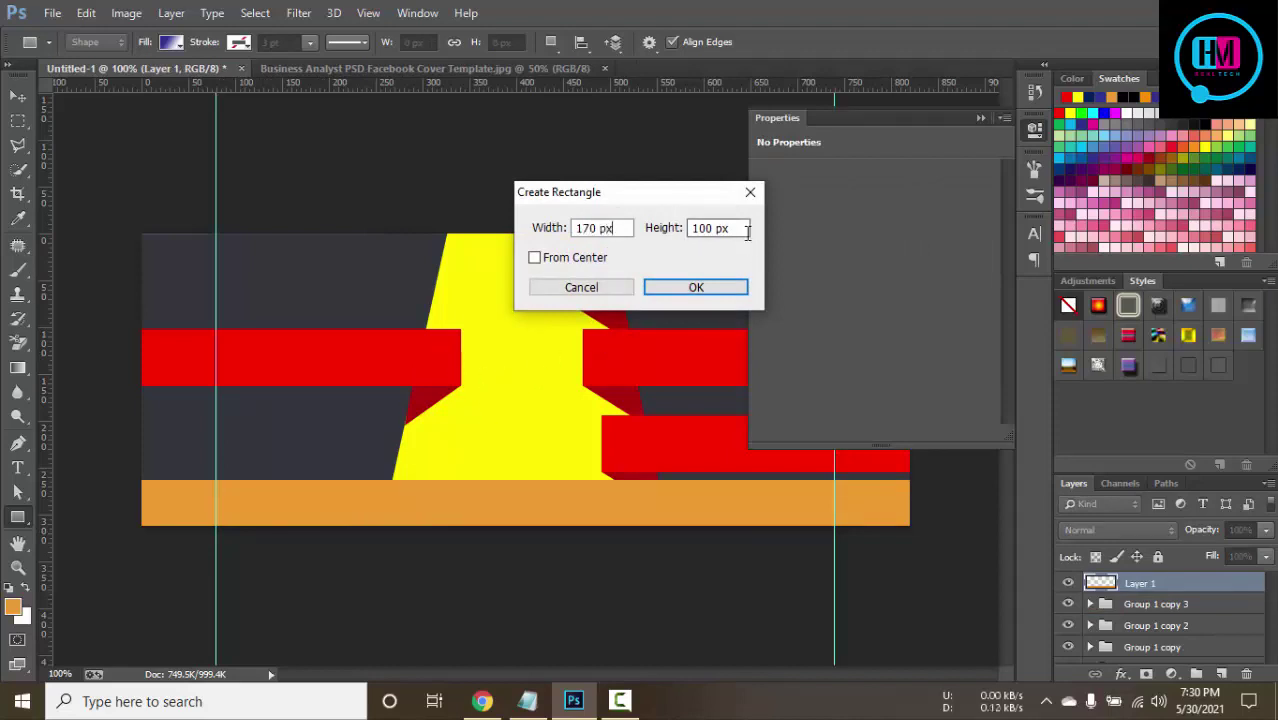
pyautogui.click(746, 232)
pyautogui.write('1')
pyautogui.click(534, 257)
pyautogui.click(719, 287)
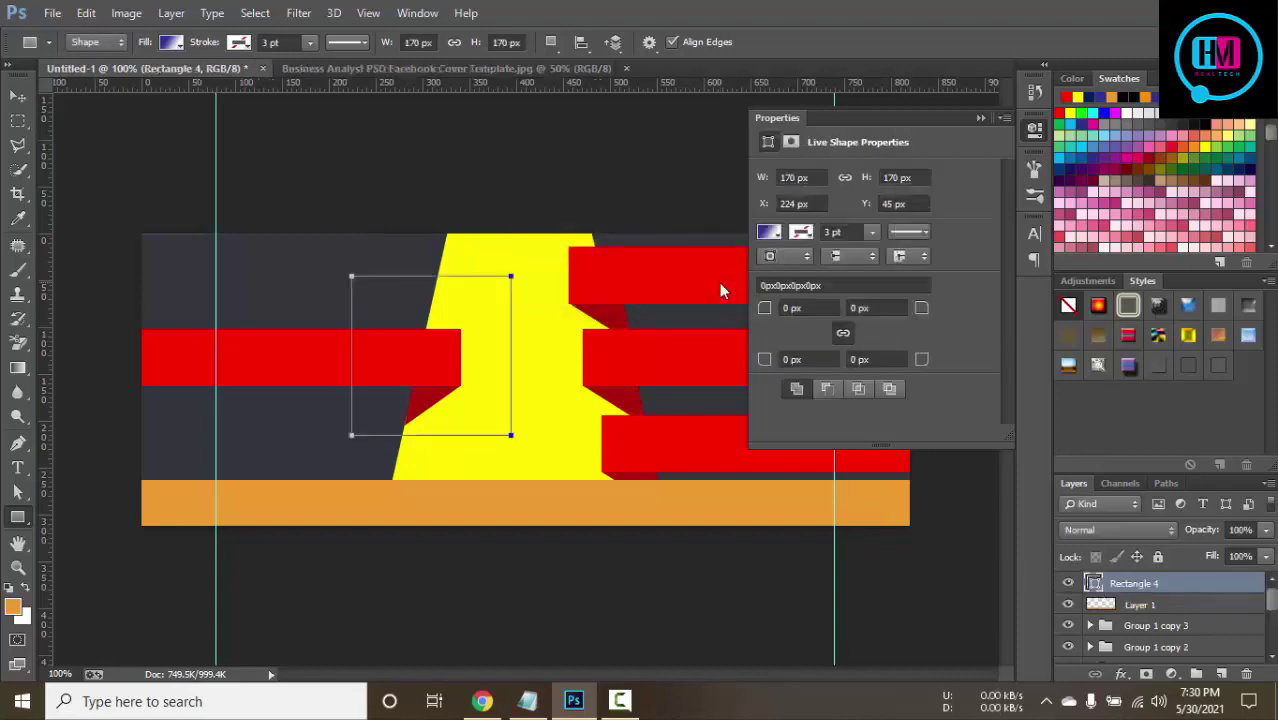
pyautogui.click(18, 96)
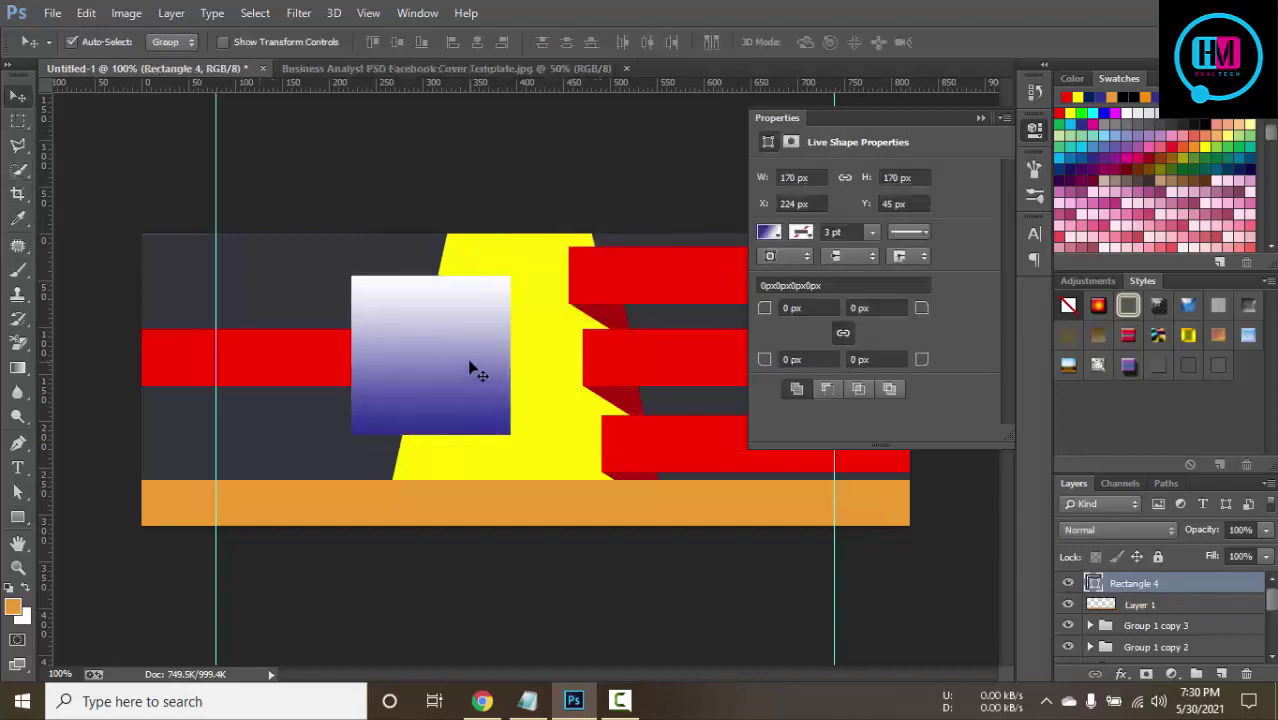
# Move the gradient square down-left against the guide and raise the left red ribbon about 40 px.
pyautogui.moveTo(470, 368)
pyautogui.mouseDown()
pyautogui.moveTo(339, 477)
pyautogui.moveTo(333, 461)
pyautogui.mouseUp()
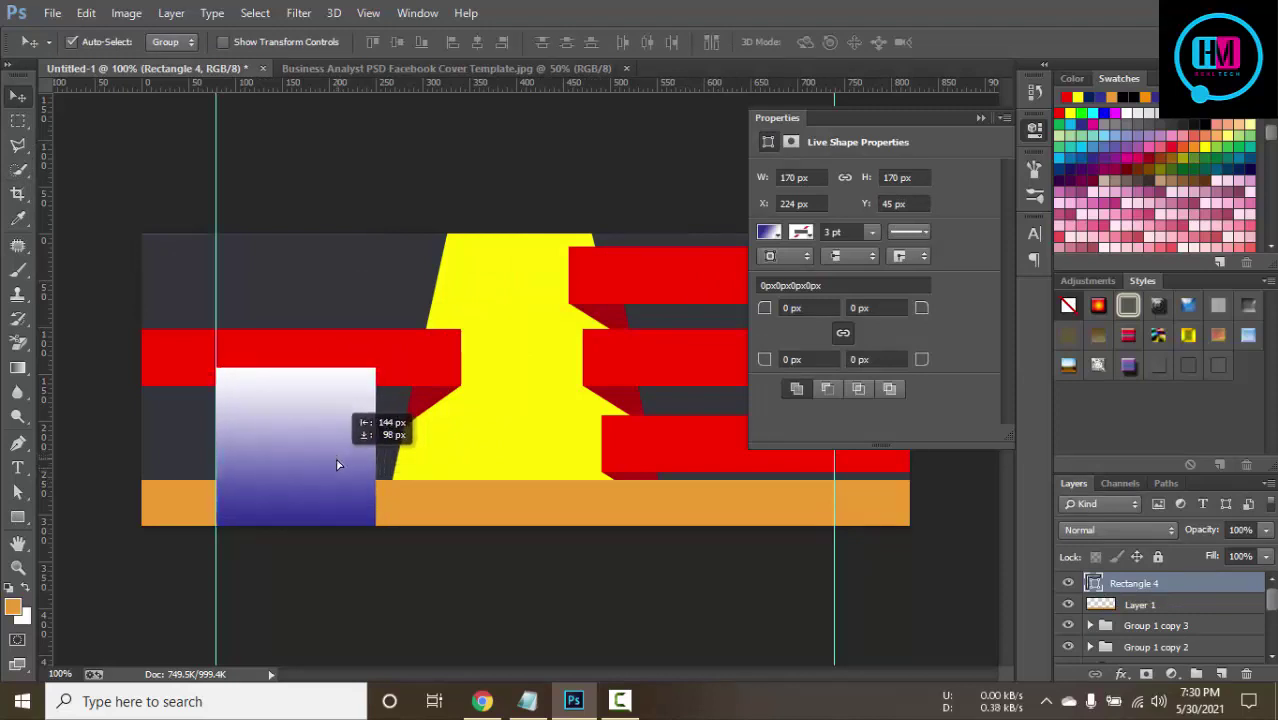
pyautogui.click(413, 378)
pyautogui.moveTo(413, 378); pyautogui.dragTo(418, 334)
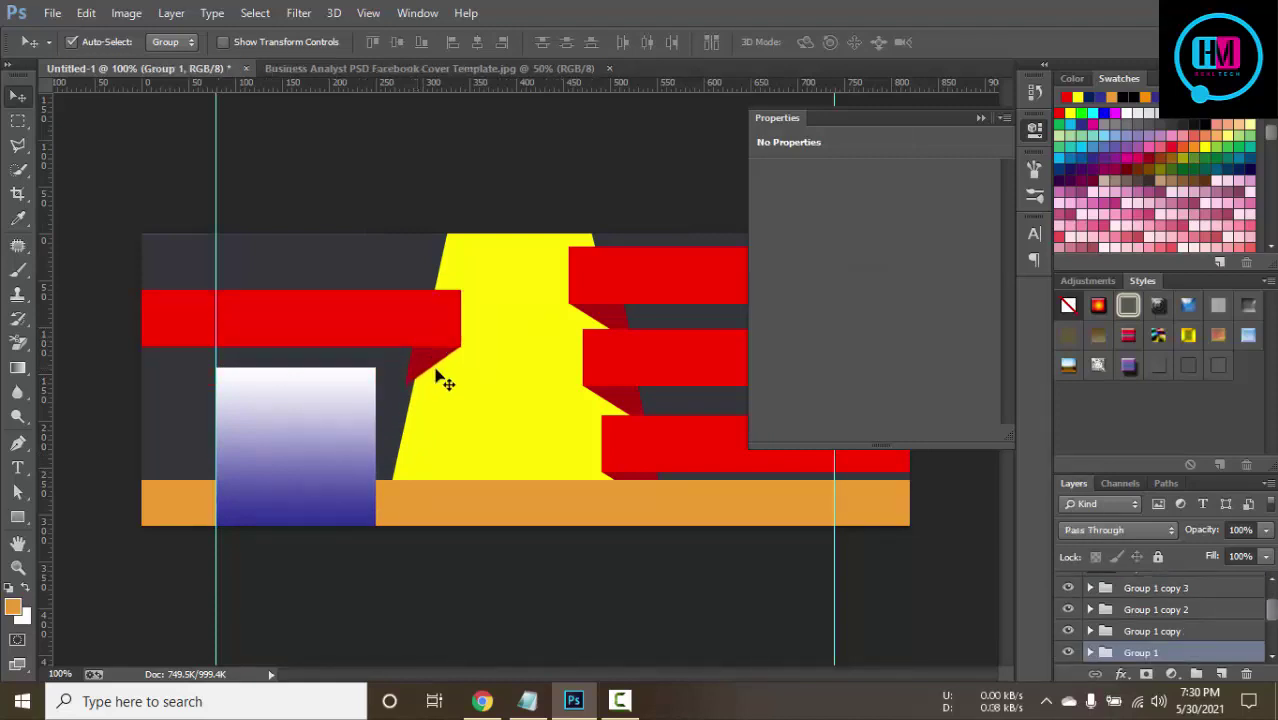
pyautogui.click(355, 462)
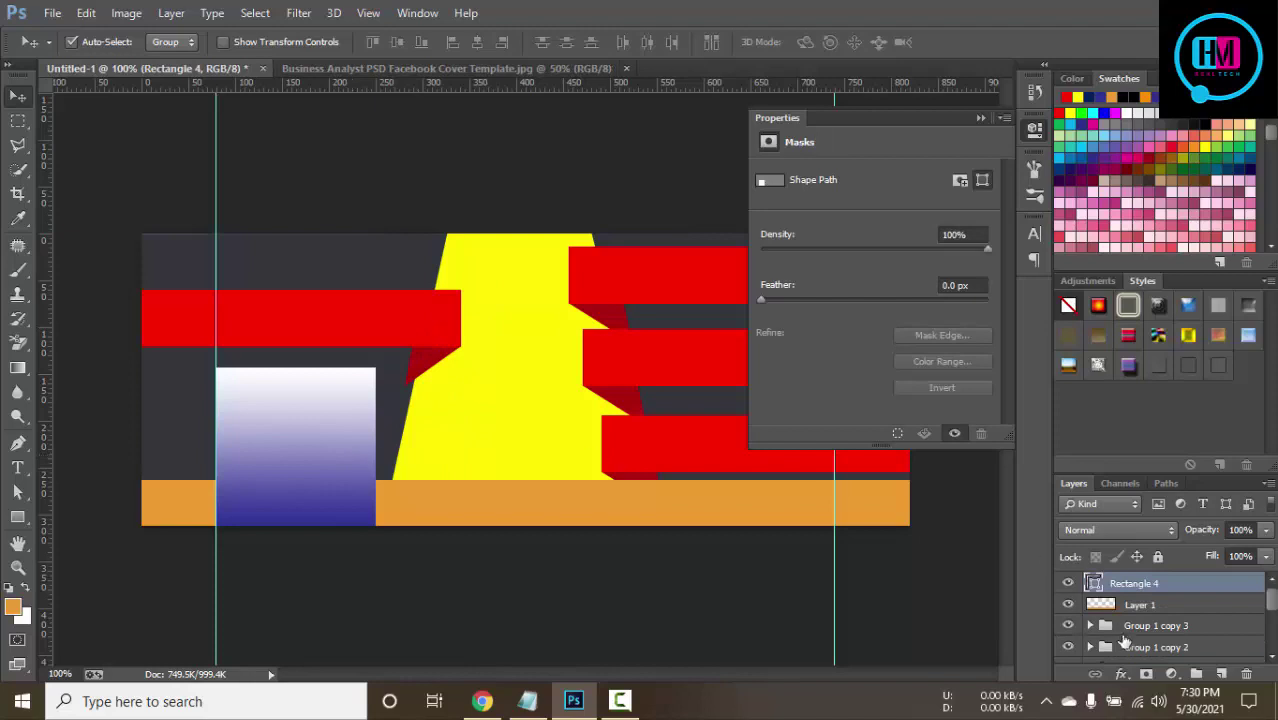
# Change the profile square's fill from gradient to a solid light pink.
pyautogui.click(16, 517)
pyautogui.click(172, 42)
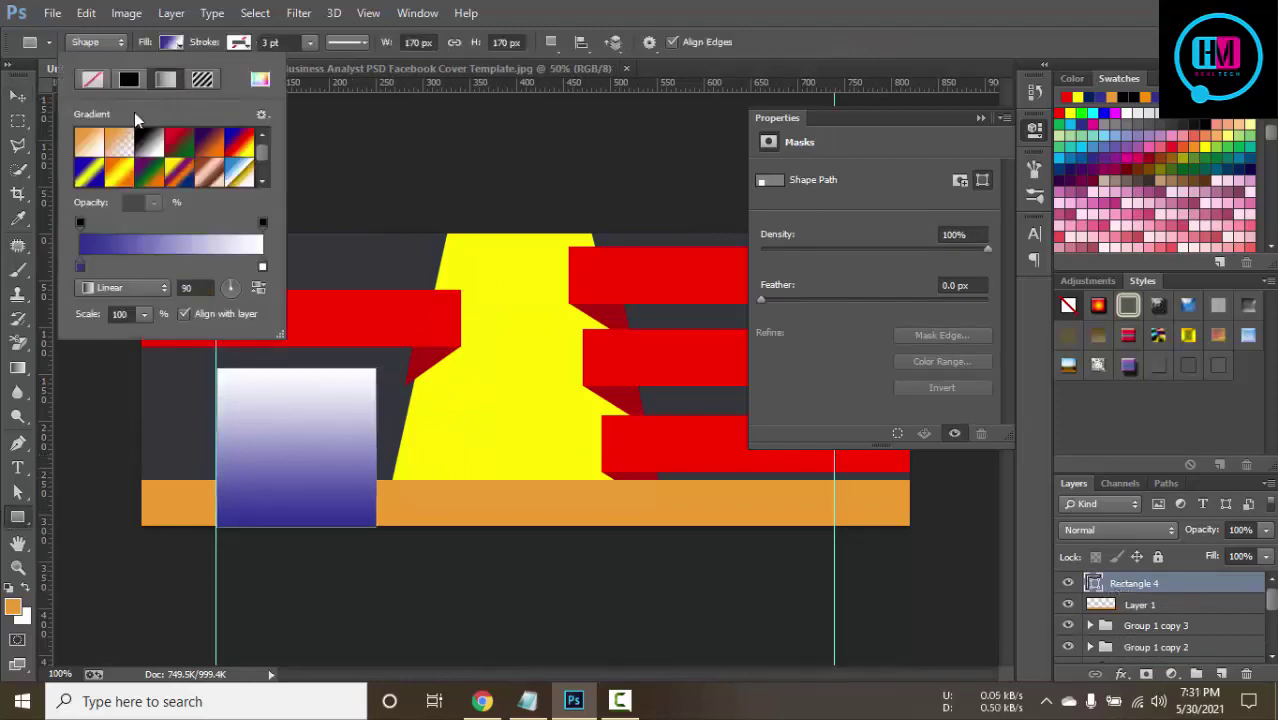
pyautogui.click(130, 80)
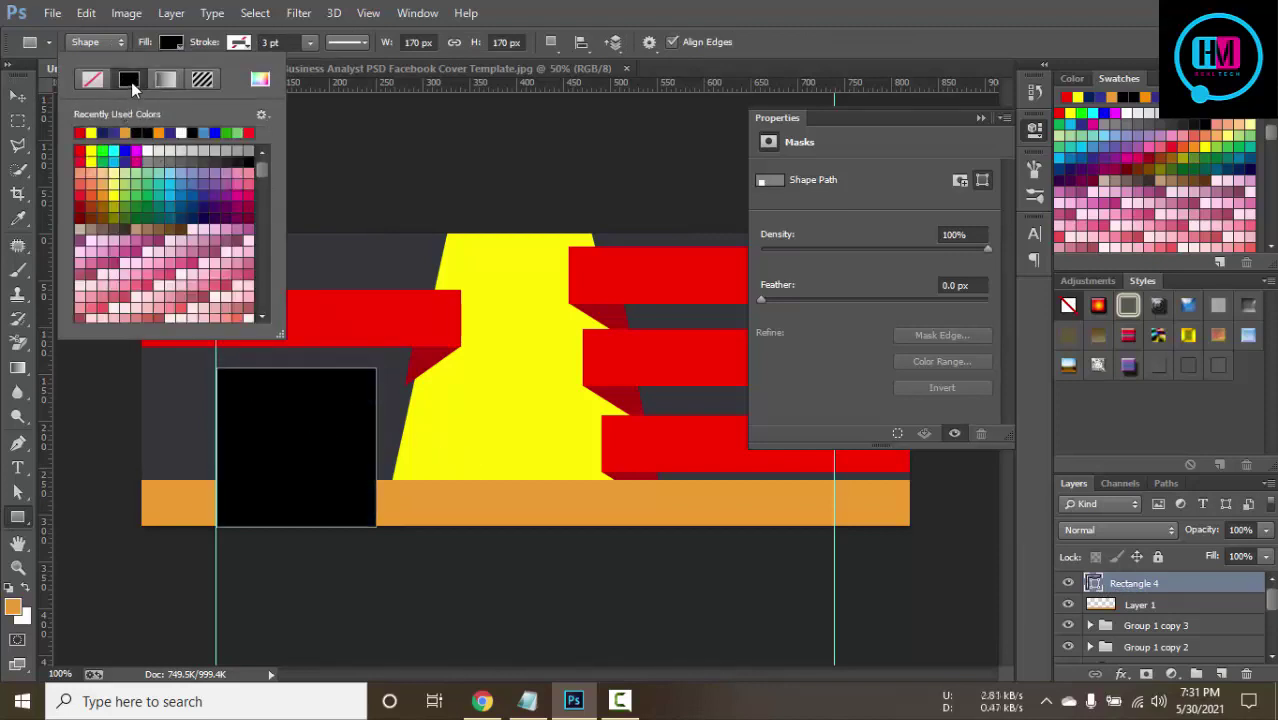
pyautogui.click(14, 606)
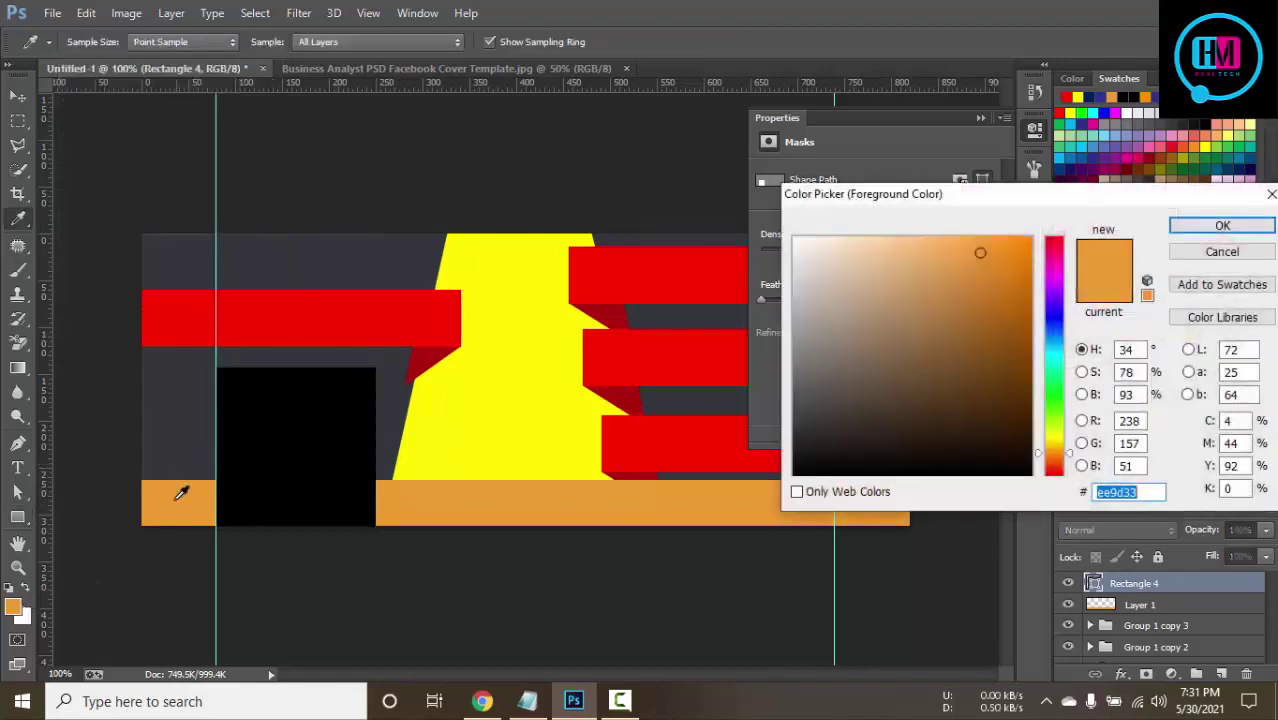
pyautogui.click(176, 500)
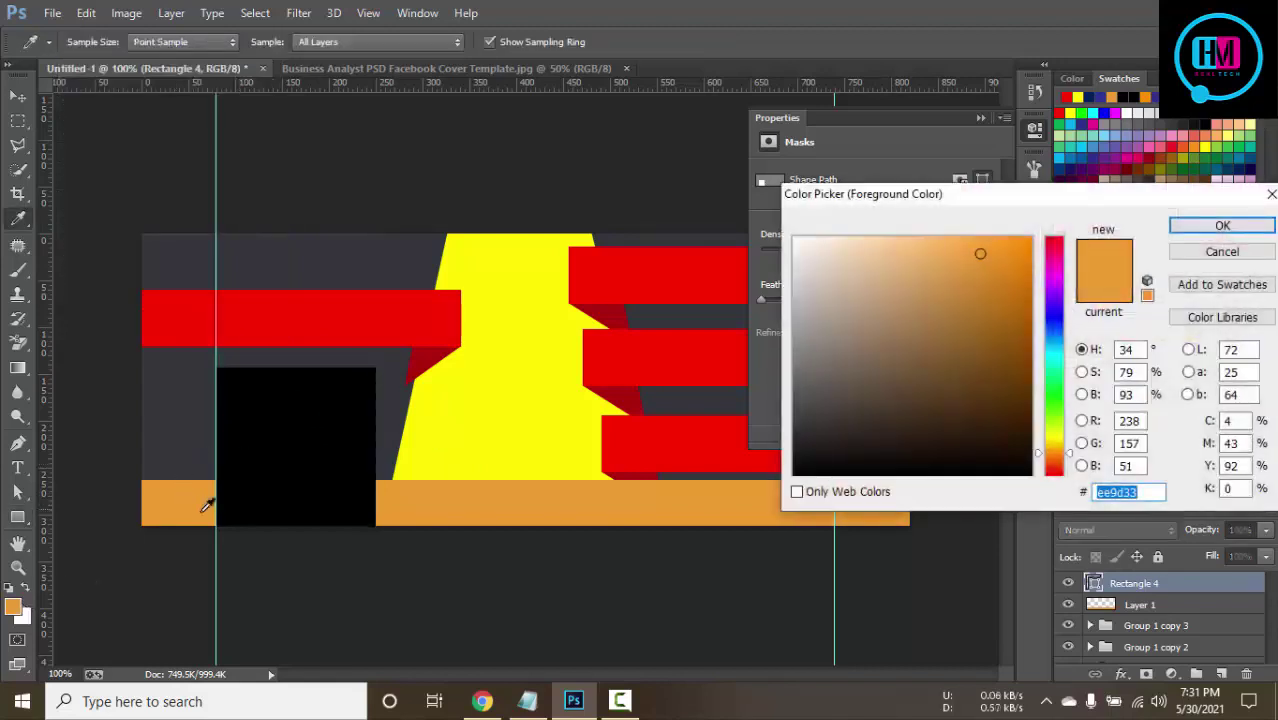
pyautogui.click(1222, 225)
pyautogui.click(174, 42)
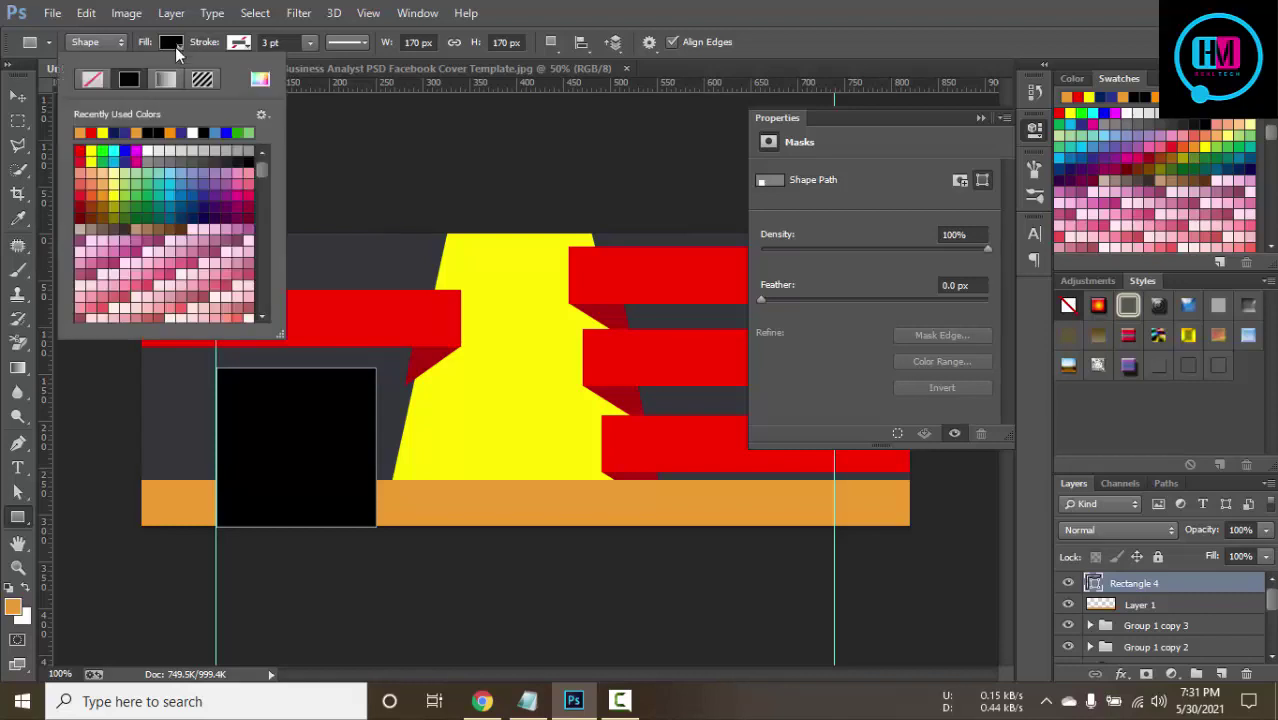
pyautogui.click(110, 244)
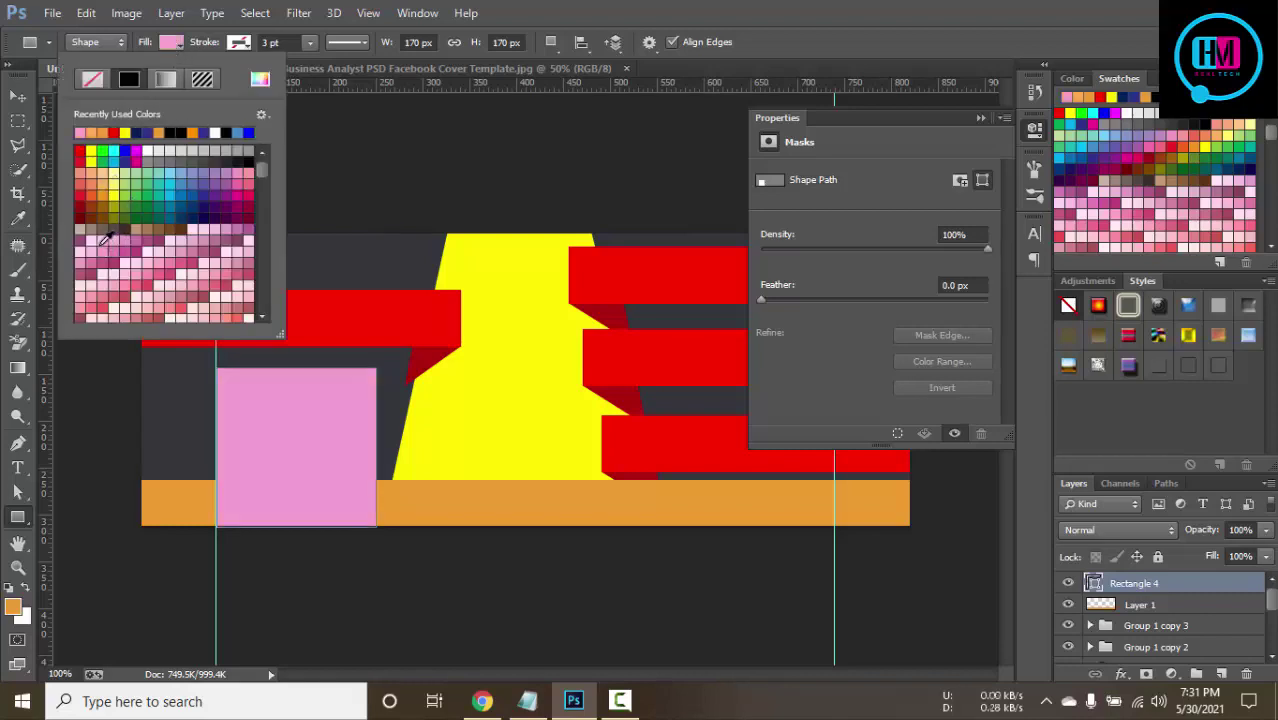
pyautogui.click(89, 241)
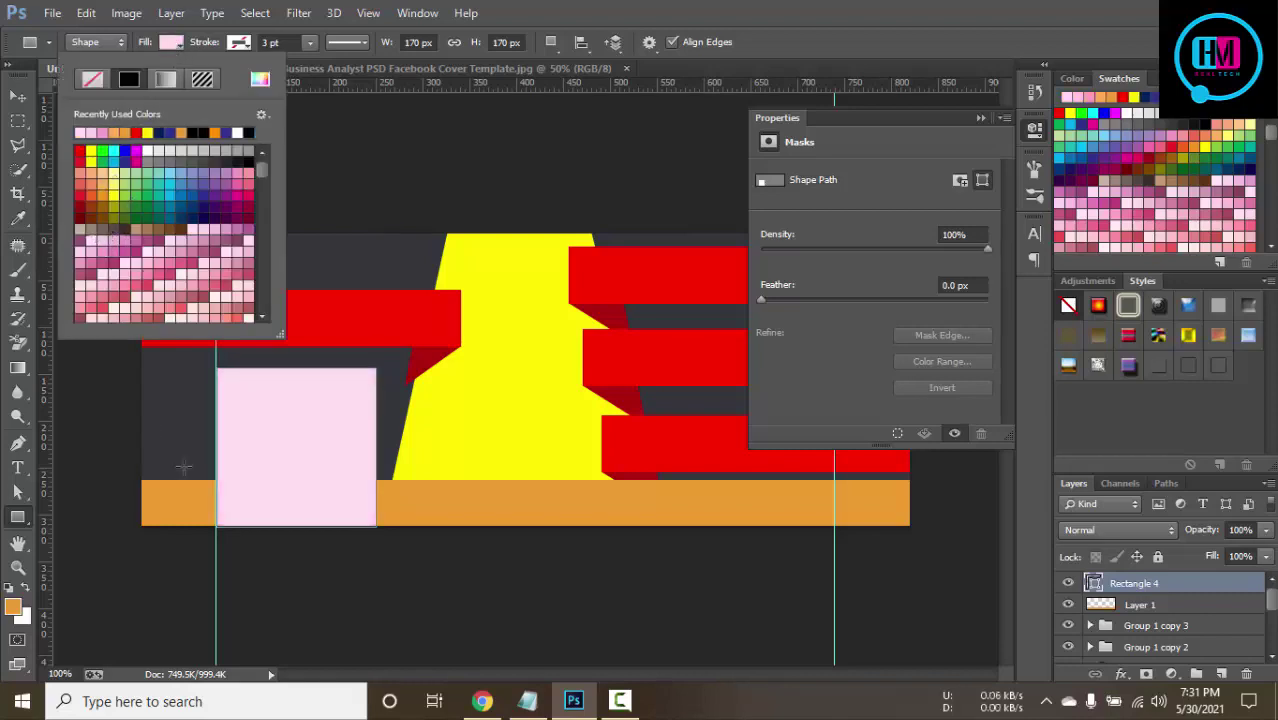
pyautogui.click(909, 8)
pyautogui.click(17, 96)
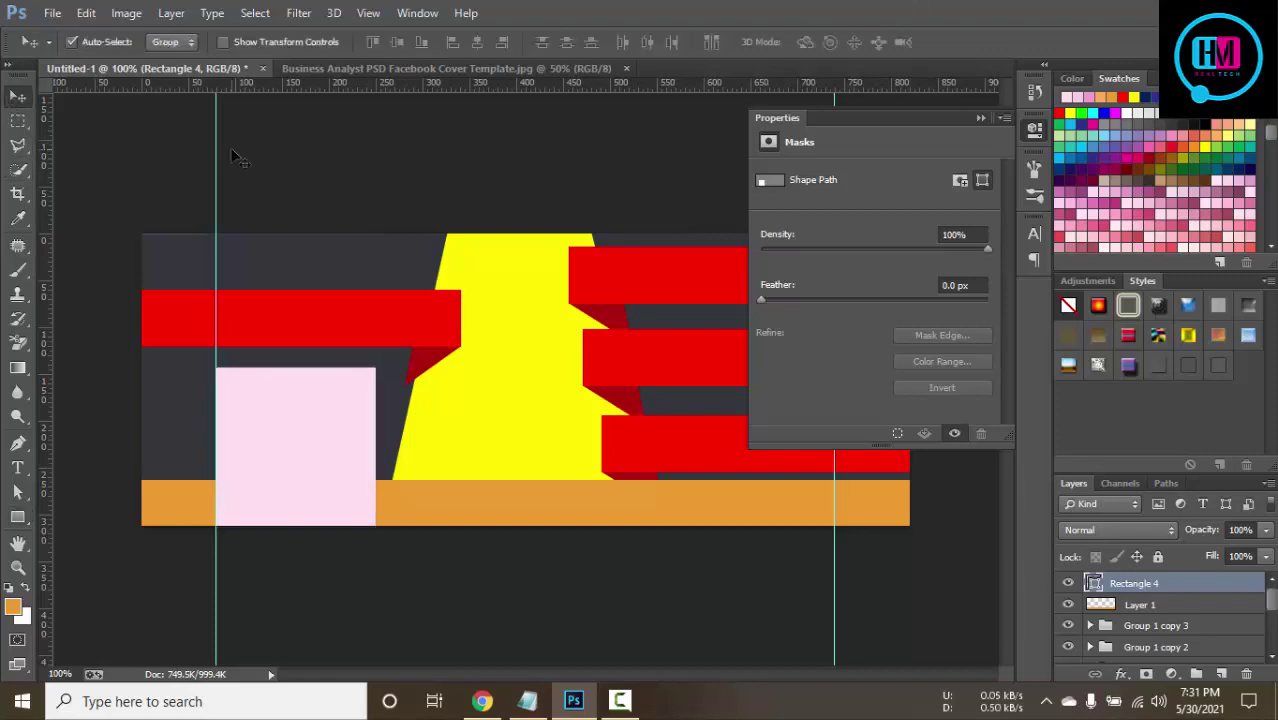
# Hide the grid and guides, close the Properties panel, and check the Facebook cover template.
pyautogui.hotkey('ctrl', "'")
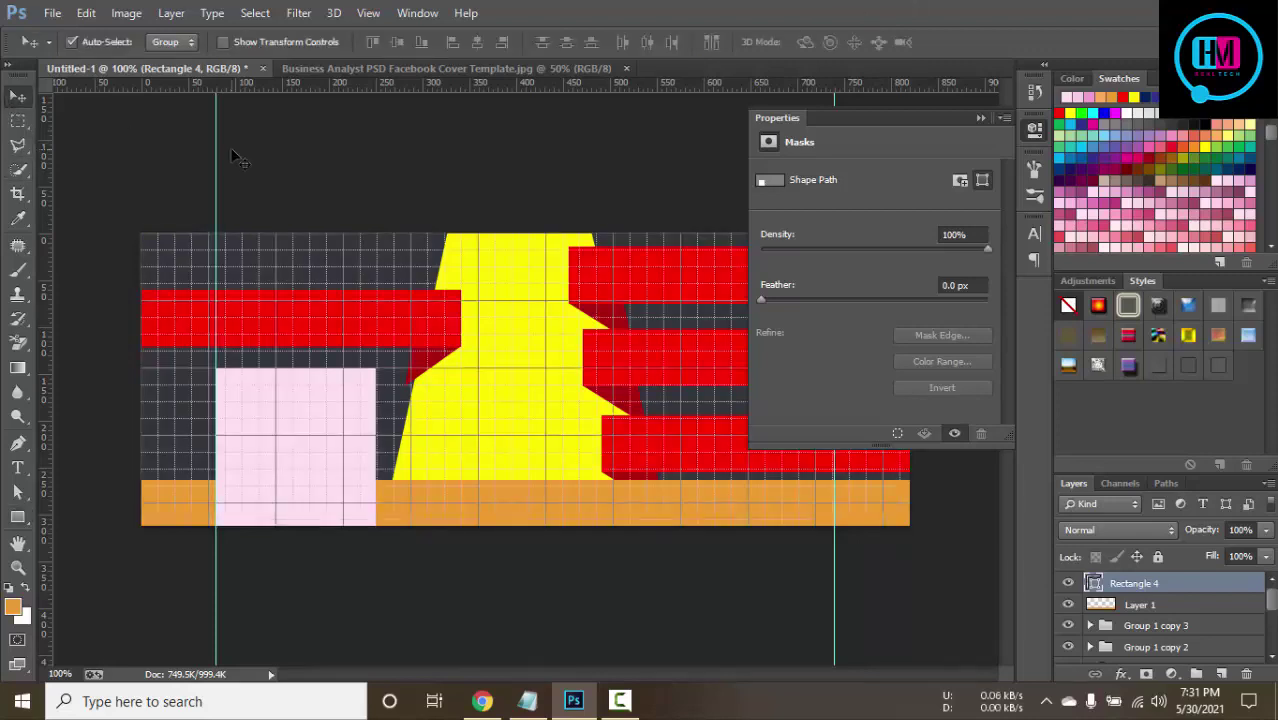
pyautogui.hotkey('ctrl', "'")
pyautogui.hotkey('ctrl', ';')
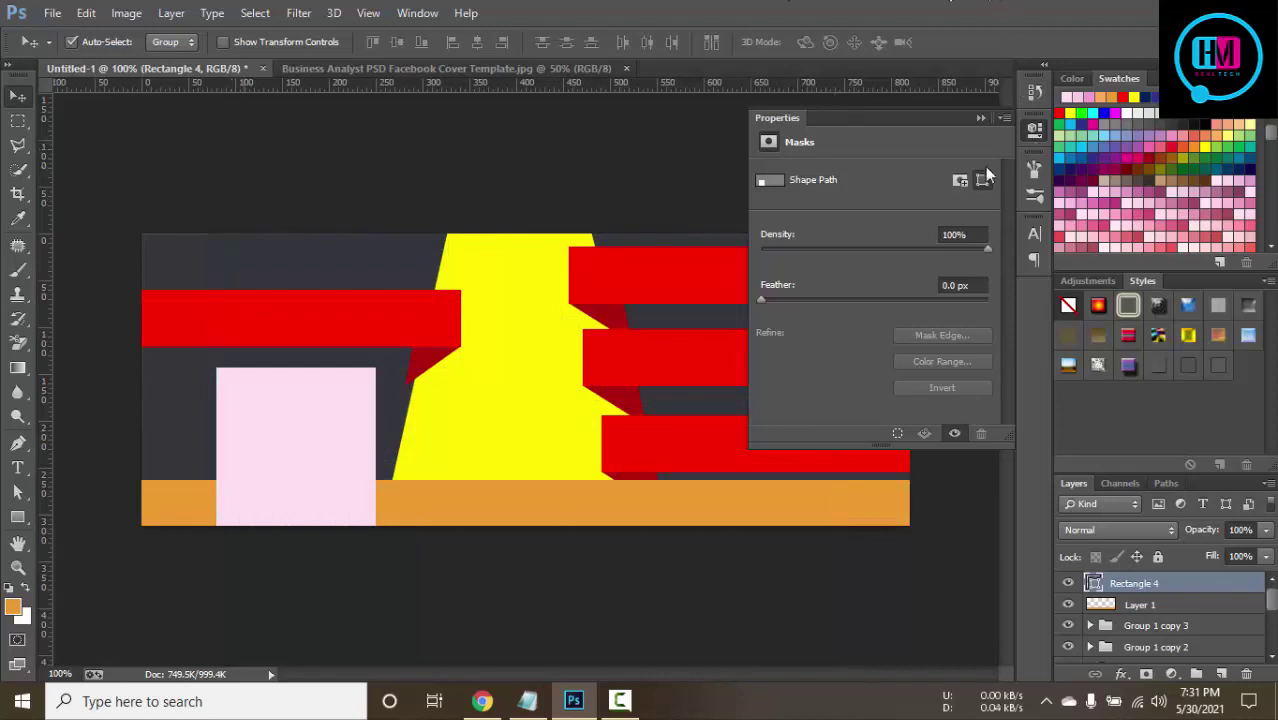
pyautogui.click(980, 120)
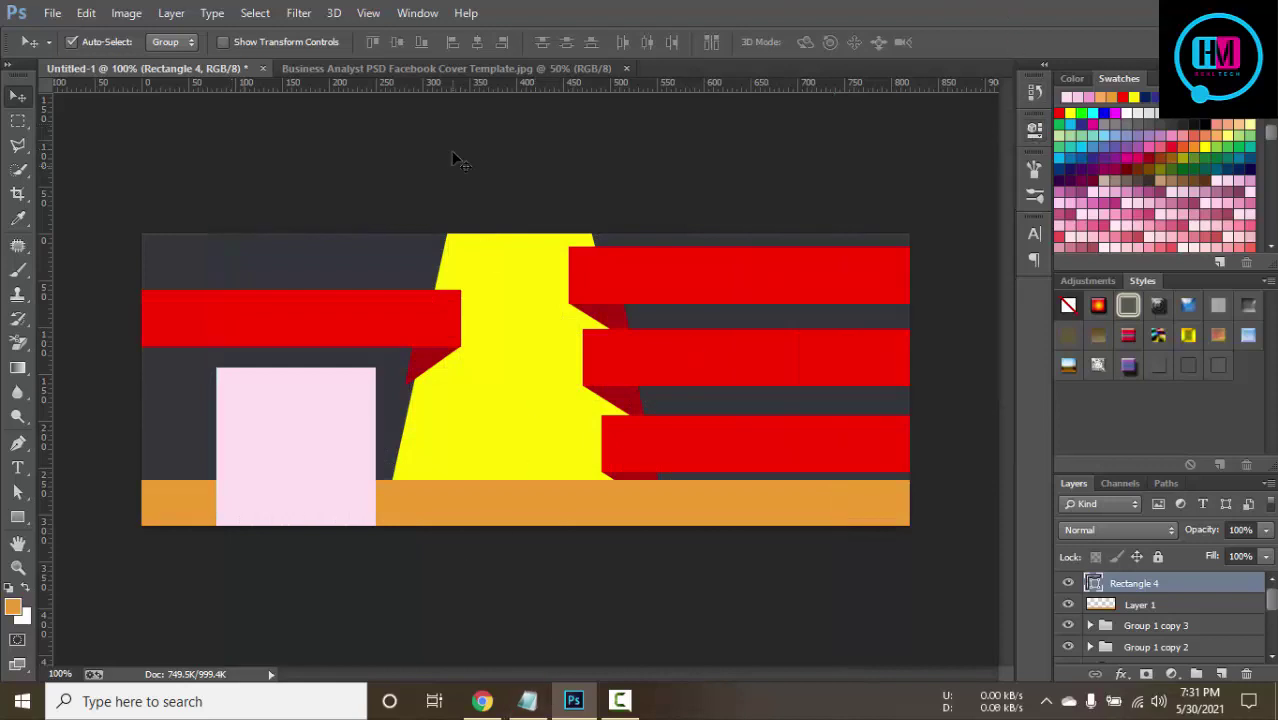
pyautogui.click(453, 70)
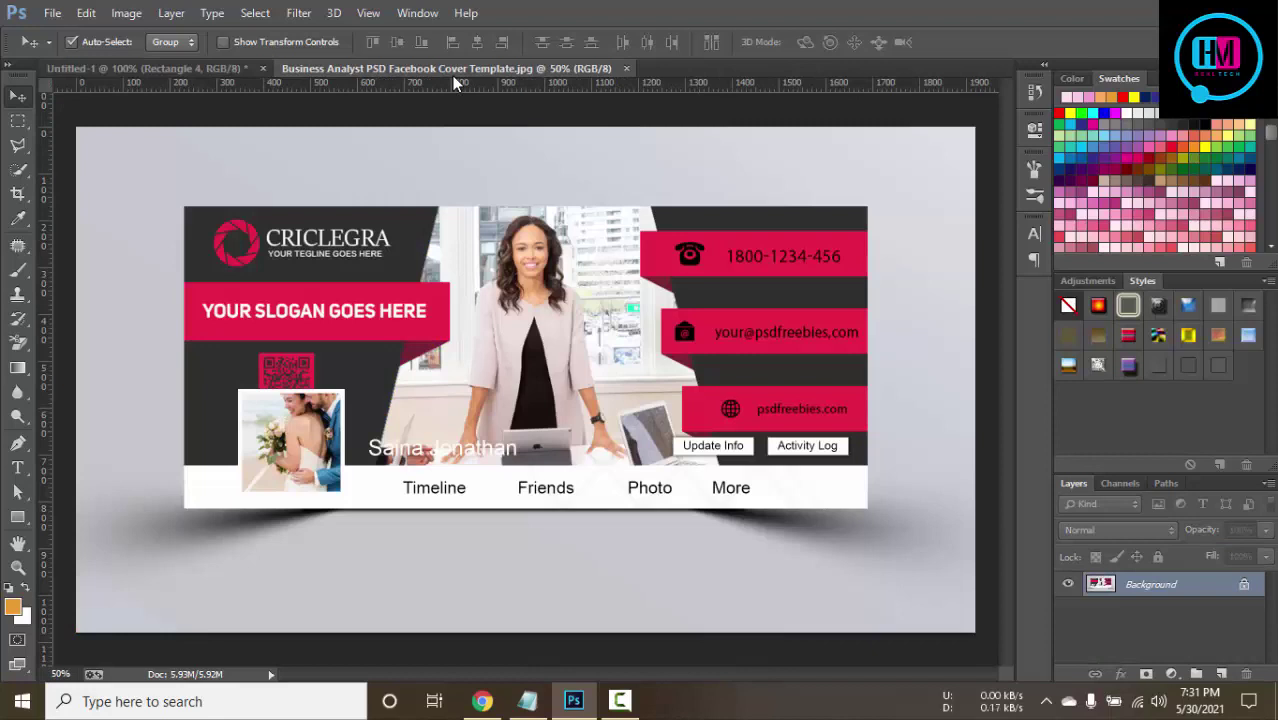
pyautogui.click(238, 72)
# Open the Pixirak.com g folder and drag the Untitled-3.png logo toward Photoshop.
pyautogui.press('super+d')
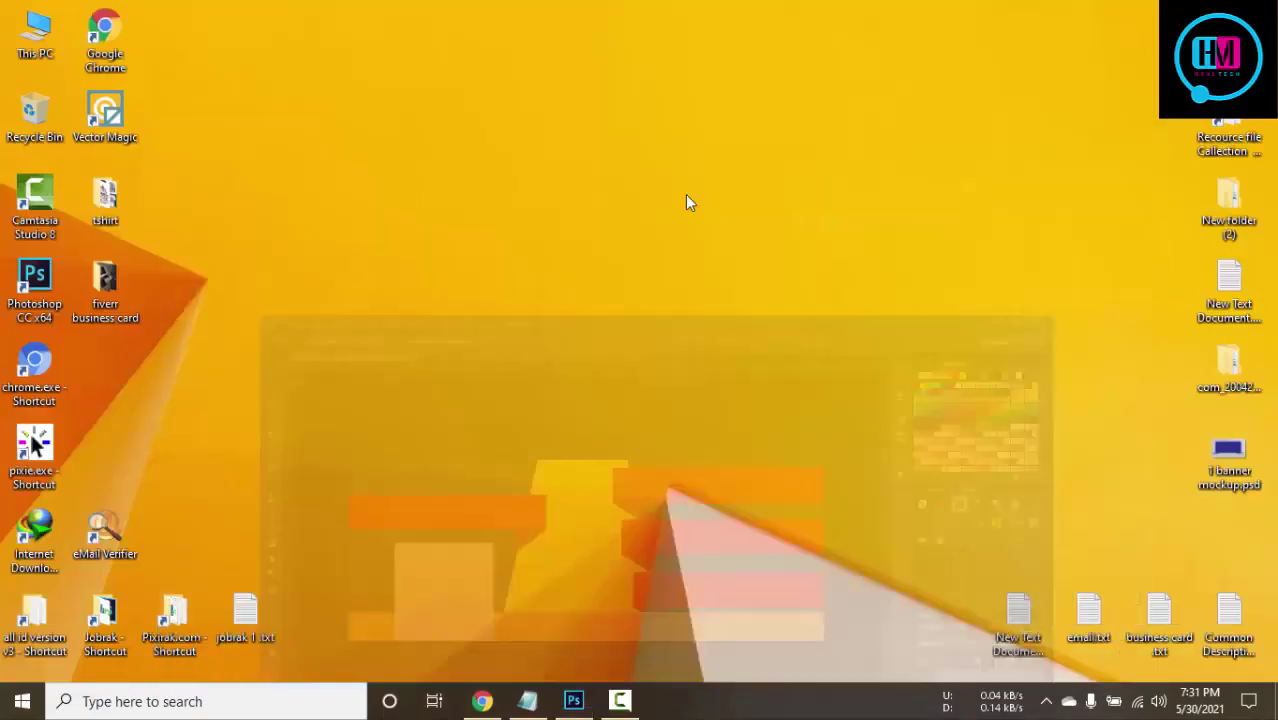
pyautogui.doubleClick(189, 606)
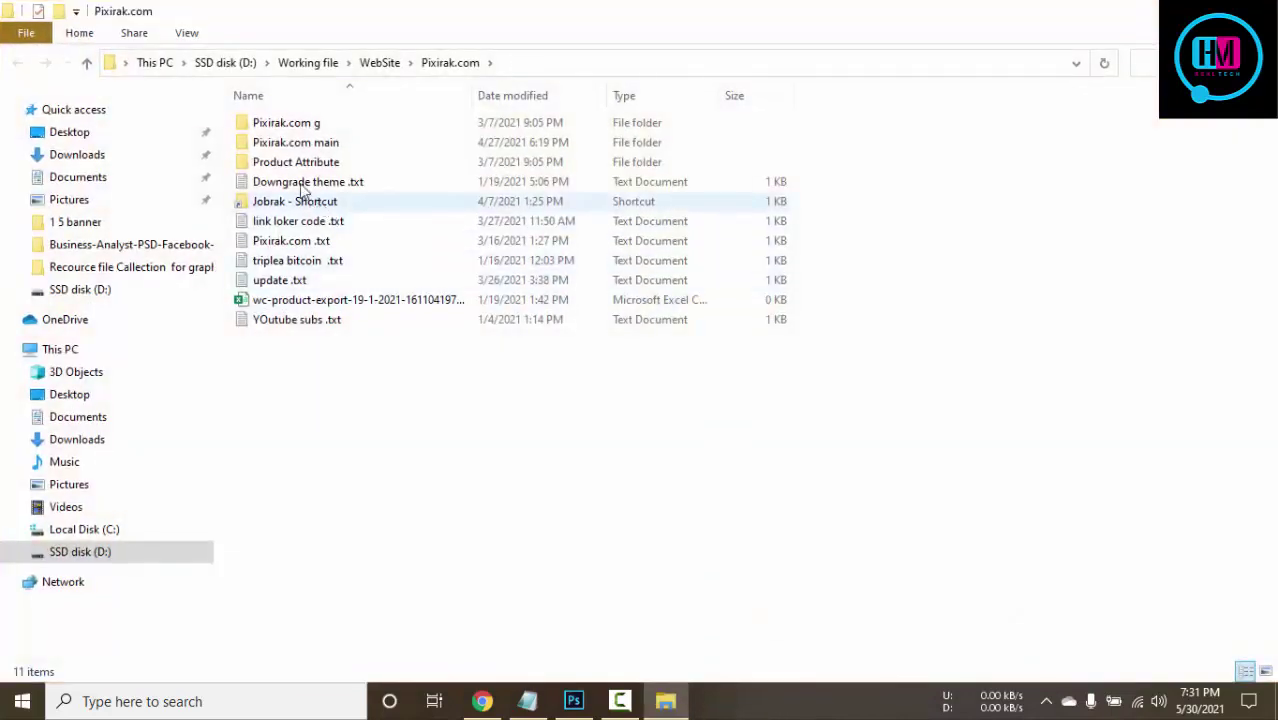
pyautogui.doubleClick(298, 126)
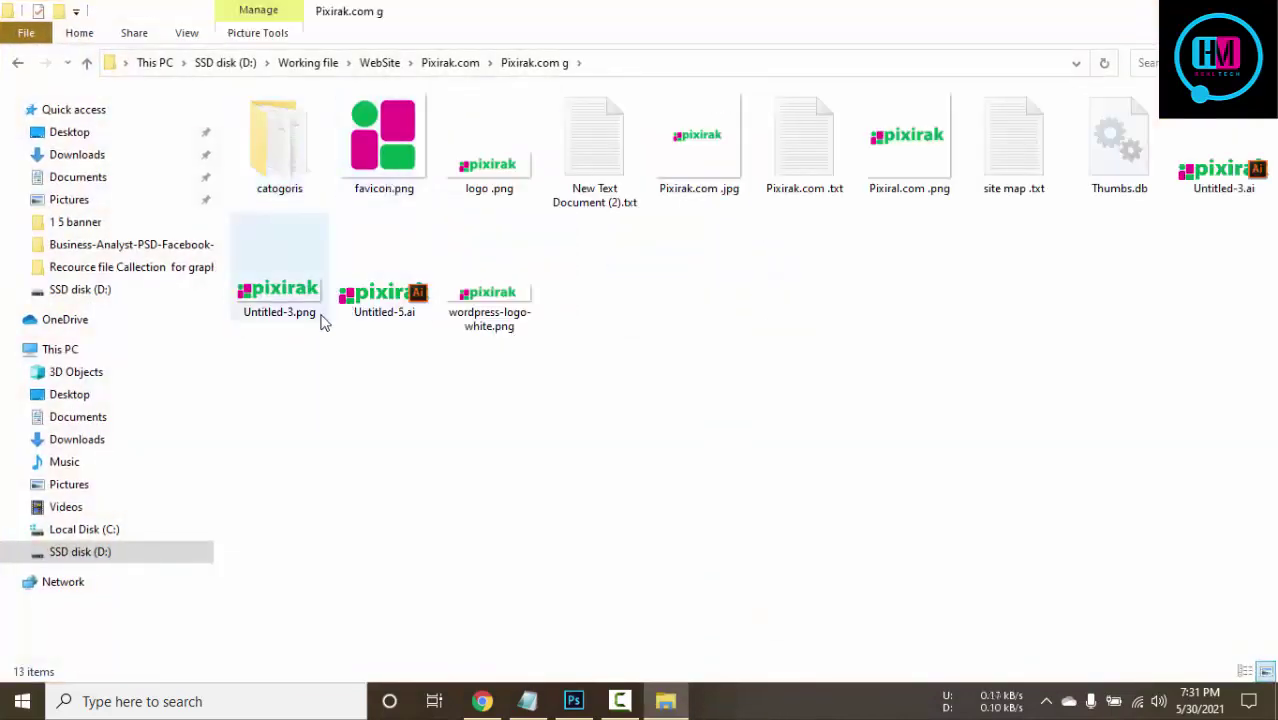
pyautogui.moveTo(296, 304); pyautogui.dragTo(418, 354)
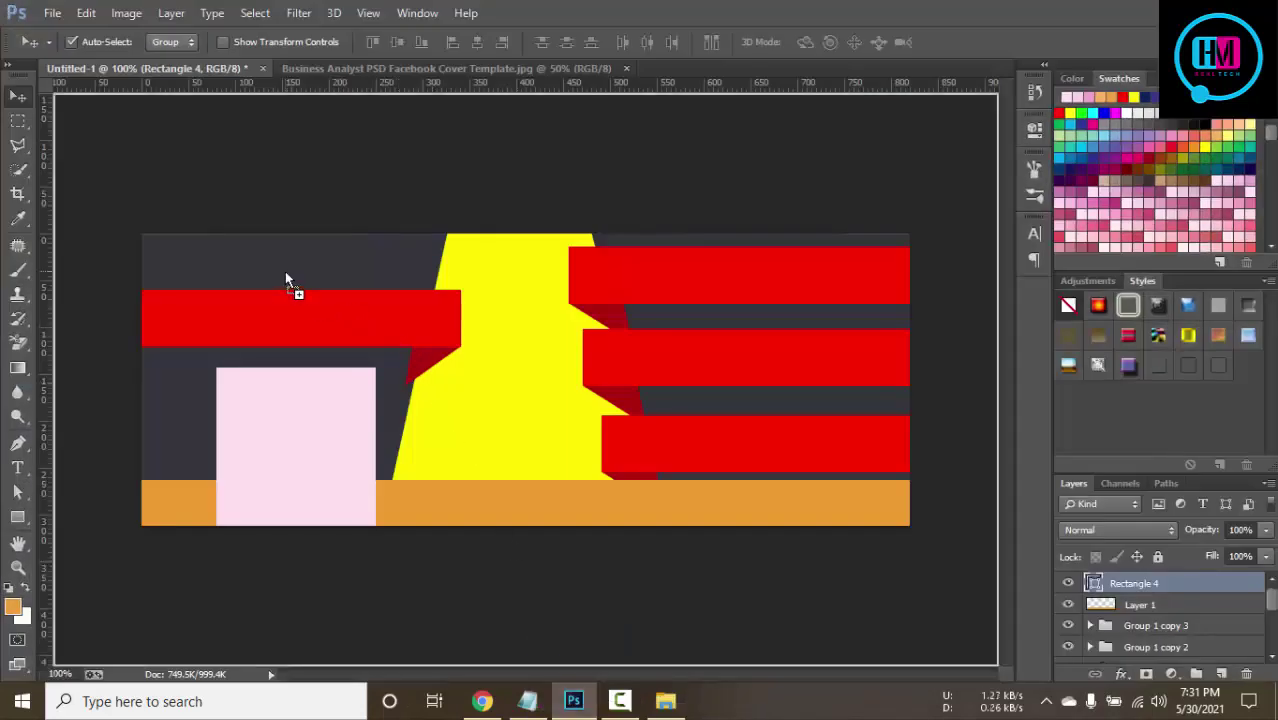
# Drop the pixirak logo onto the cover, shrink it to about 18%, and place it top-left.
pyautogui.moveTo(285, 280); pyautogui.dragTo(279, 257)
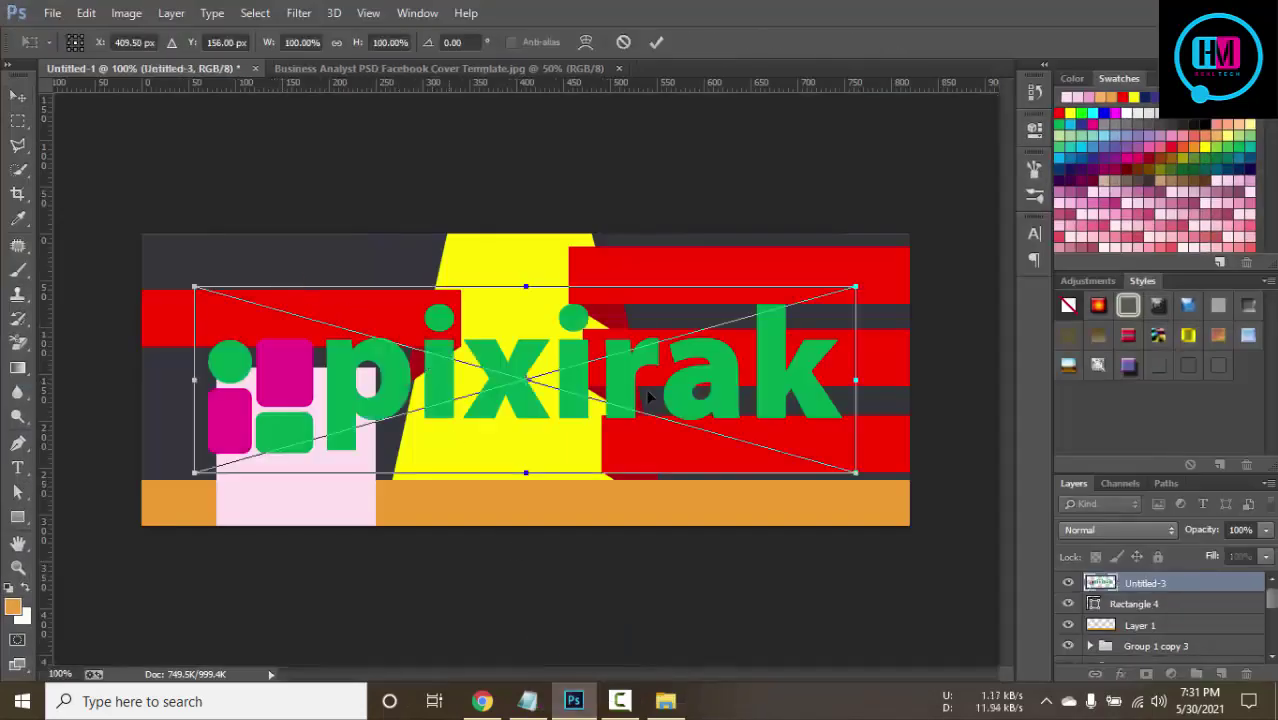
pyautogui.moveTo(768, 458); pyautogui.dragTo(571, 422)
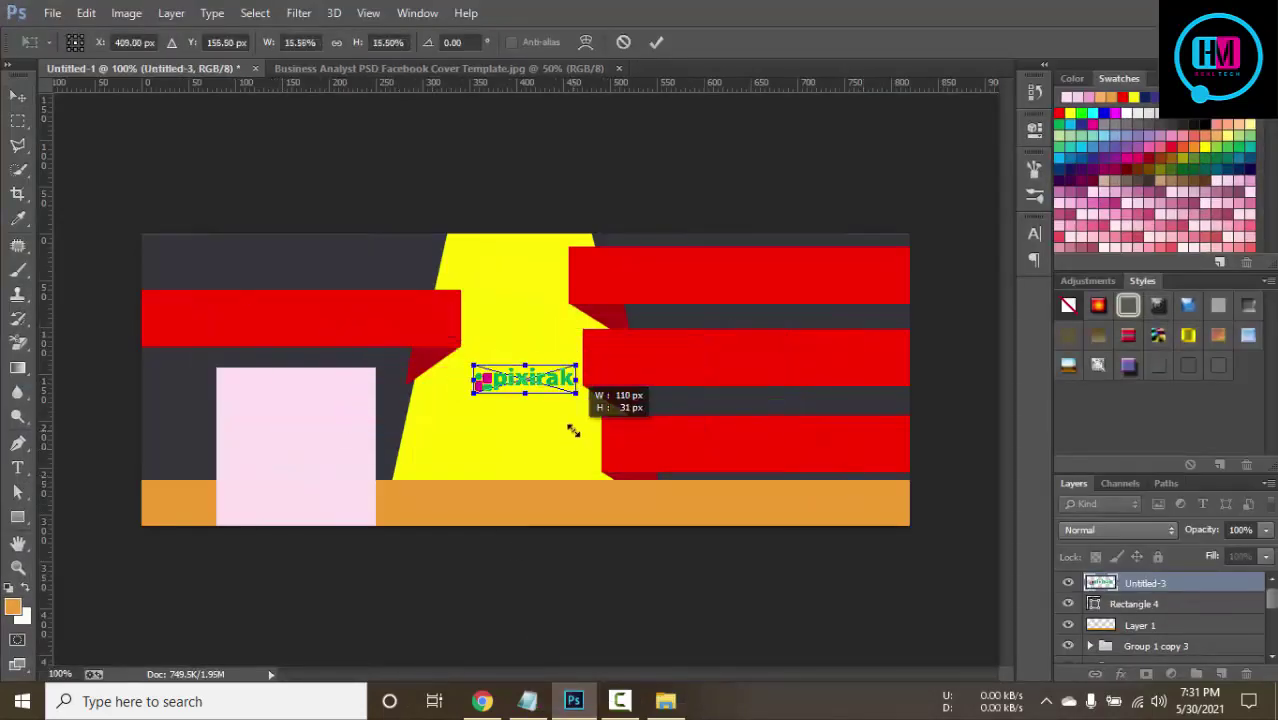
pyautogui.moveTo(491, 361)
pyautogui.mouseDown()
pyautogui.moveTo(273, 261)
pyautogui.moveTo(297, 267)
pyautogui.mouseUp()
pyautogui.scroll(2, 346, 270)
pyautogui.scroll(2, 348, 277)
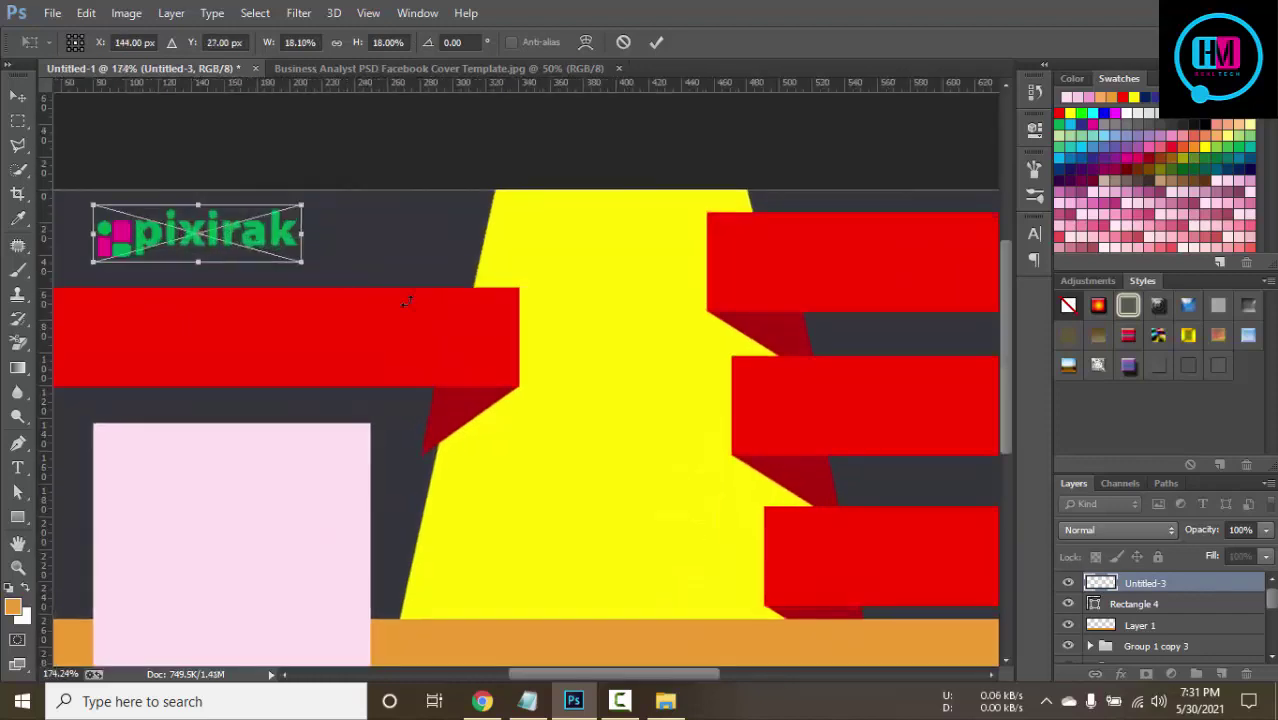
pyautogui.moveTo(266, 242); pyautogui.dragTo(267, 234)
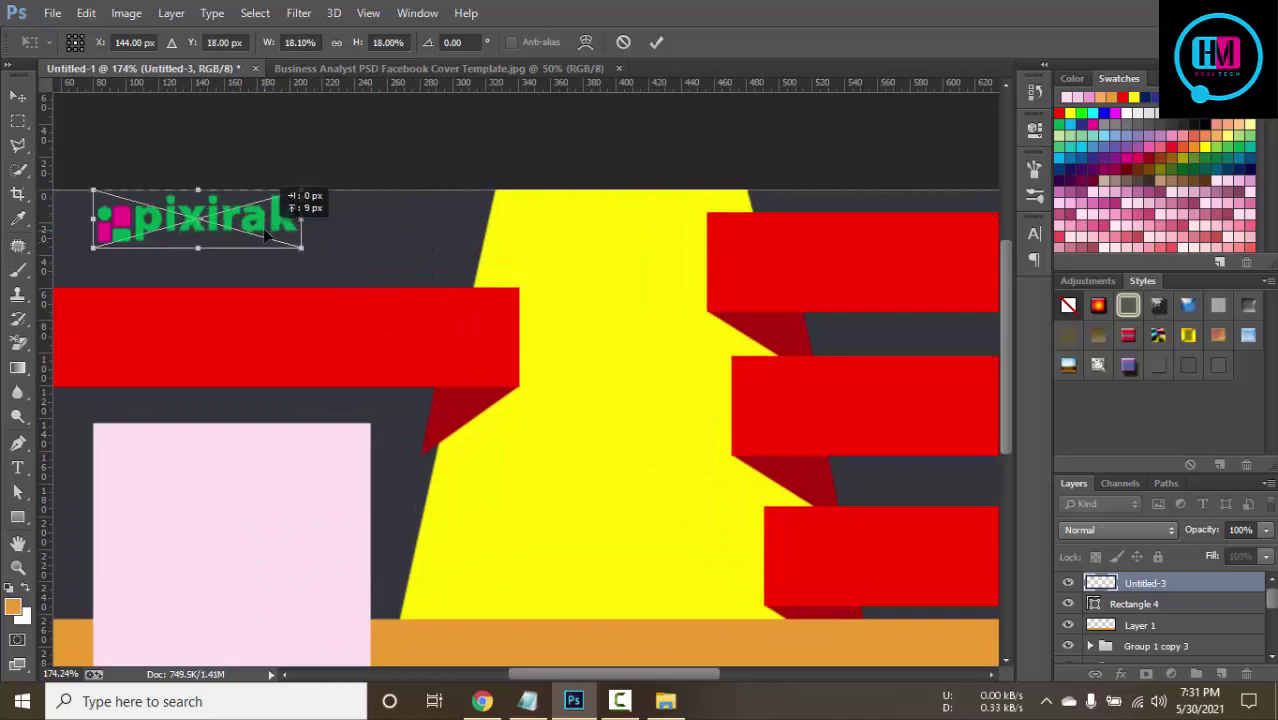
pyautogui.click(662, 42)
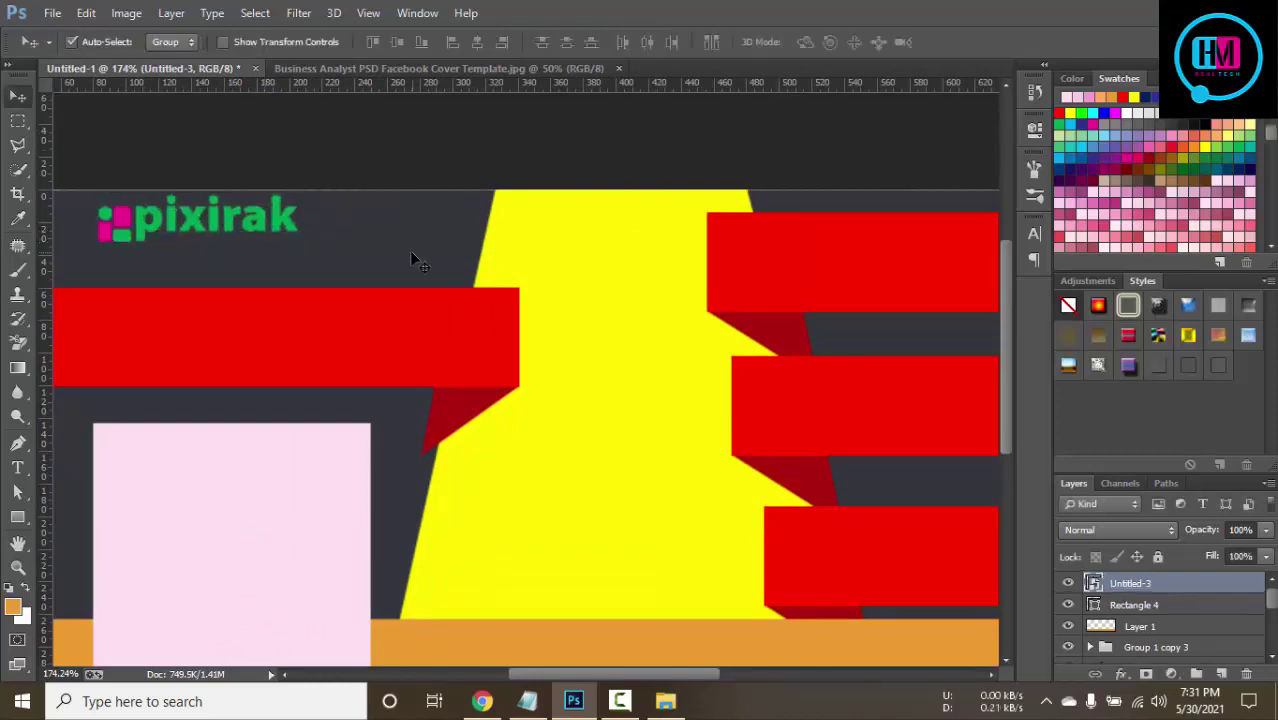
# Nudge the logo slightly down-left and compare it against the Facebook cover template.
pyautogui.scroll(-2, 408, 250)
pyautogui.scroll(-2, 408, 250)
pyautogui.moveTo(271, 226); pyautogui.dragTo(268, 236)
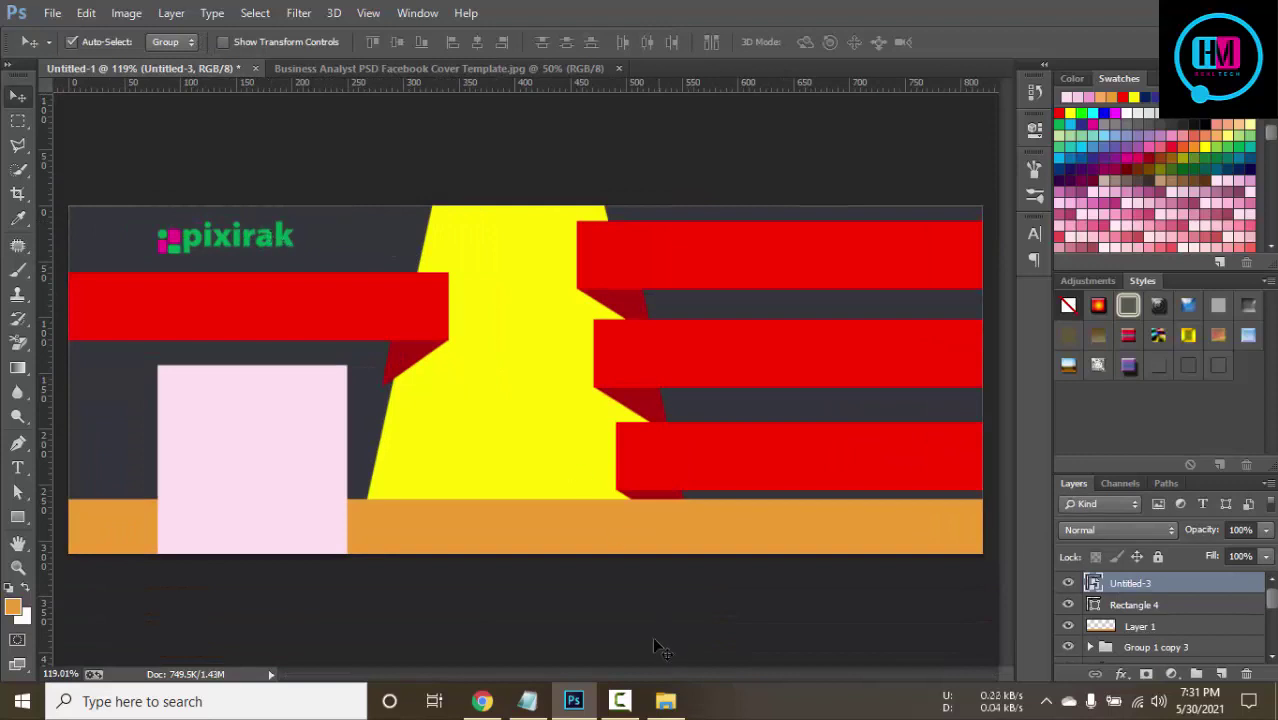
pyautogui.click(423, 67)
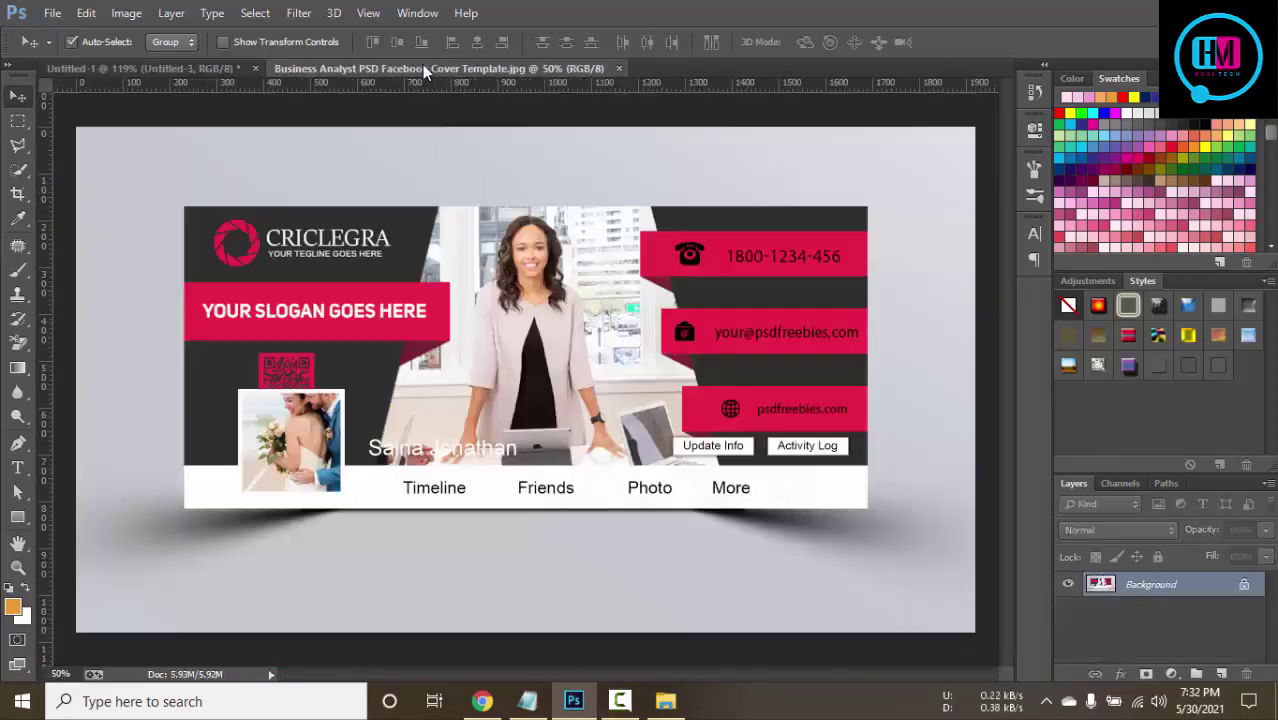
pyautogui.click(158, 69)
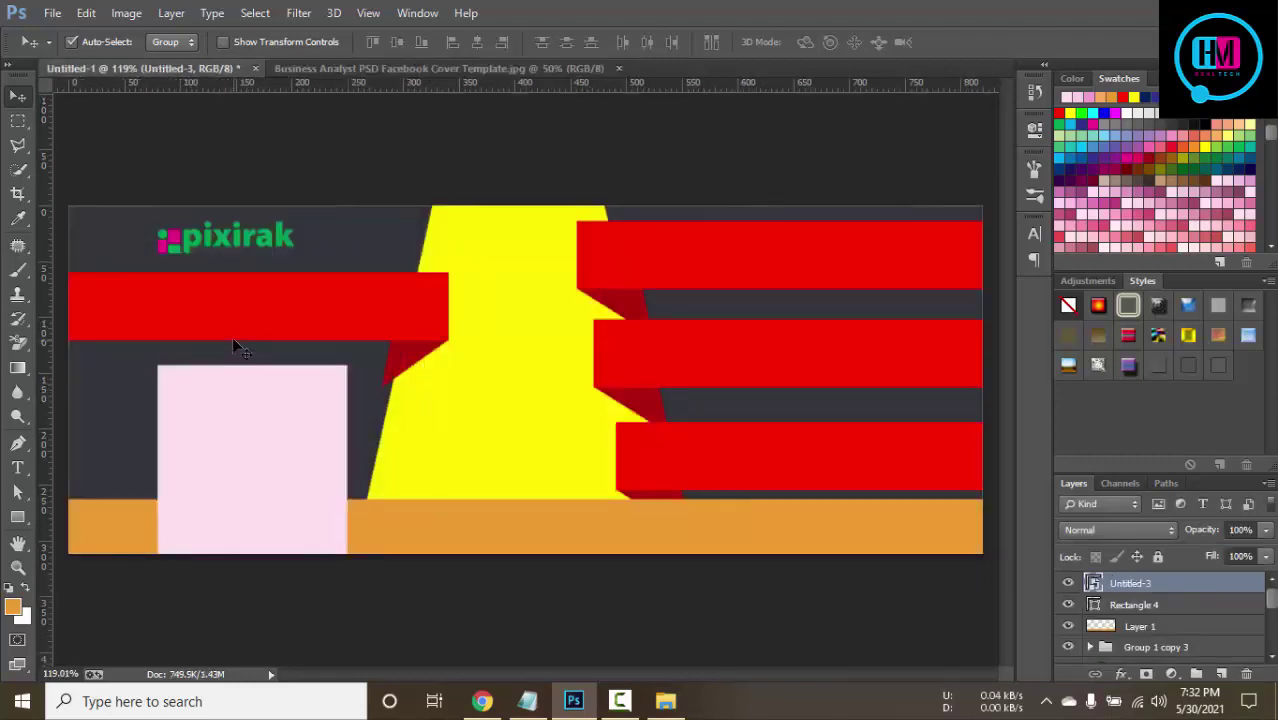
# Add white subtitle text 'you subtile Here' on the left red ribbon.
pyautogui.press('t')
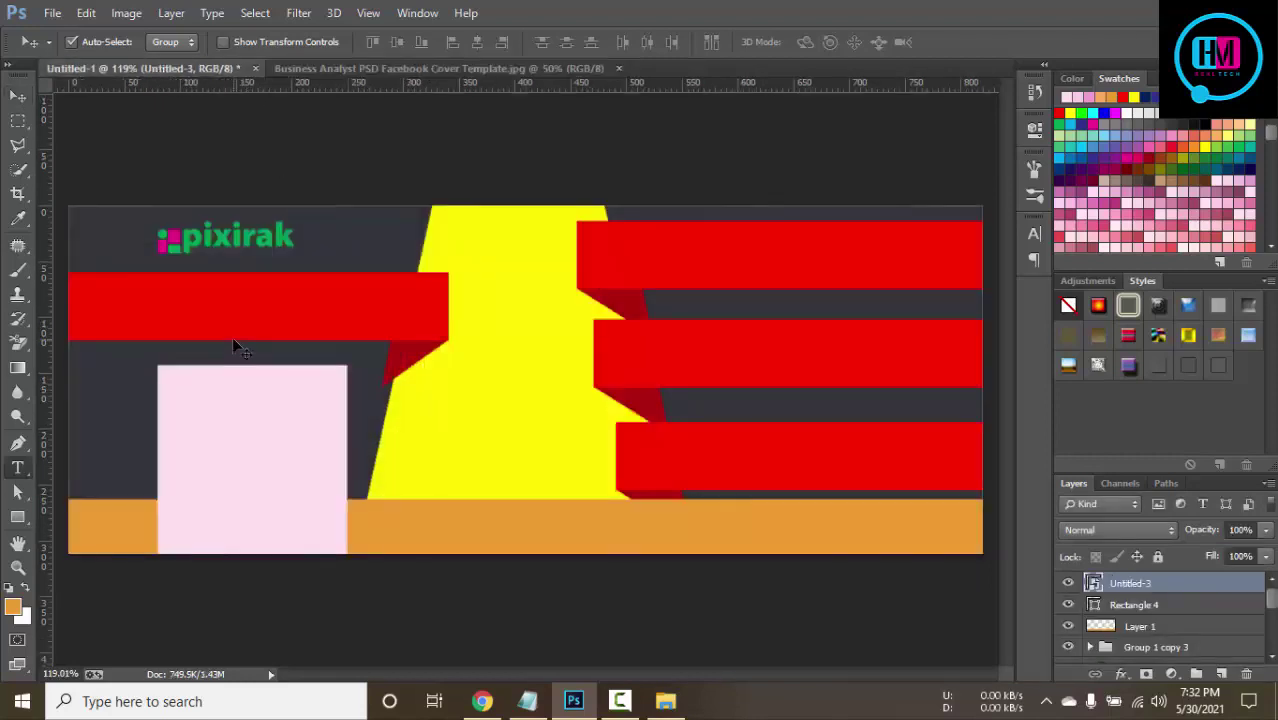
pyautogui.click(127, 305)
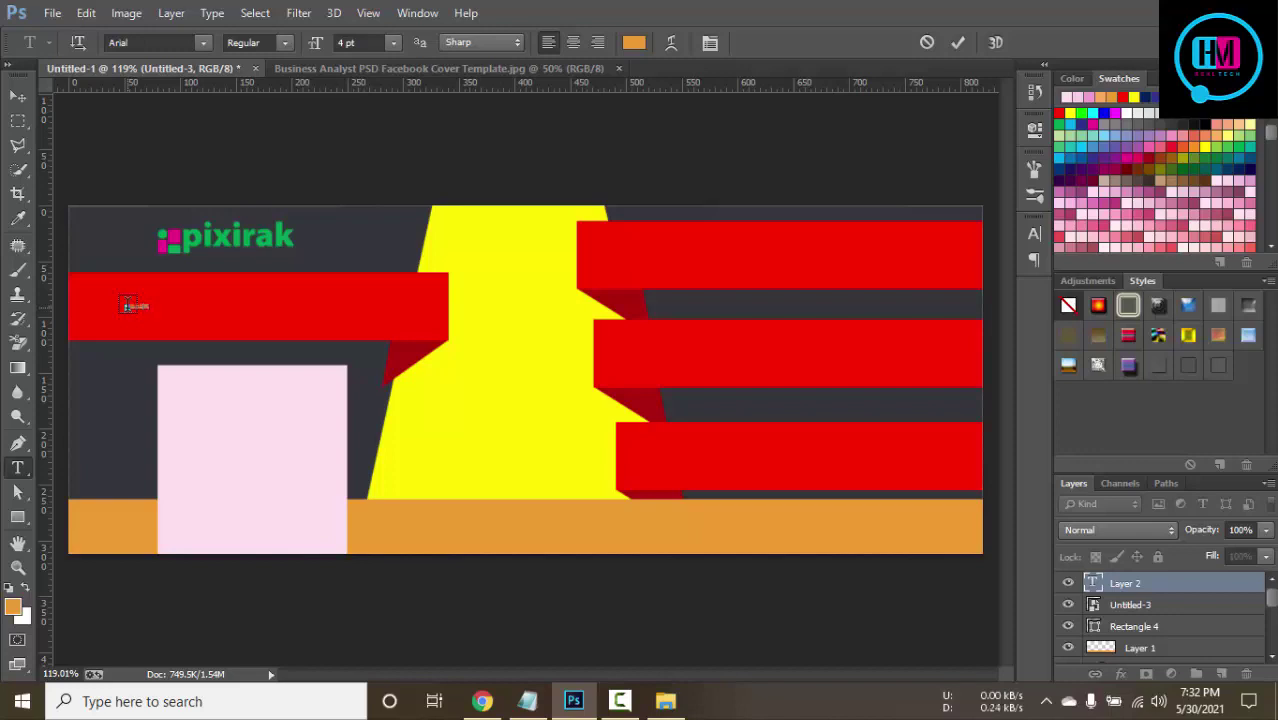
pyautogui.moveTo(126, 305); pyautogui.dragTo(162, 306)
pyautogui.click(633, 42)
pyautogui.click(797, 241)
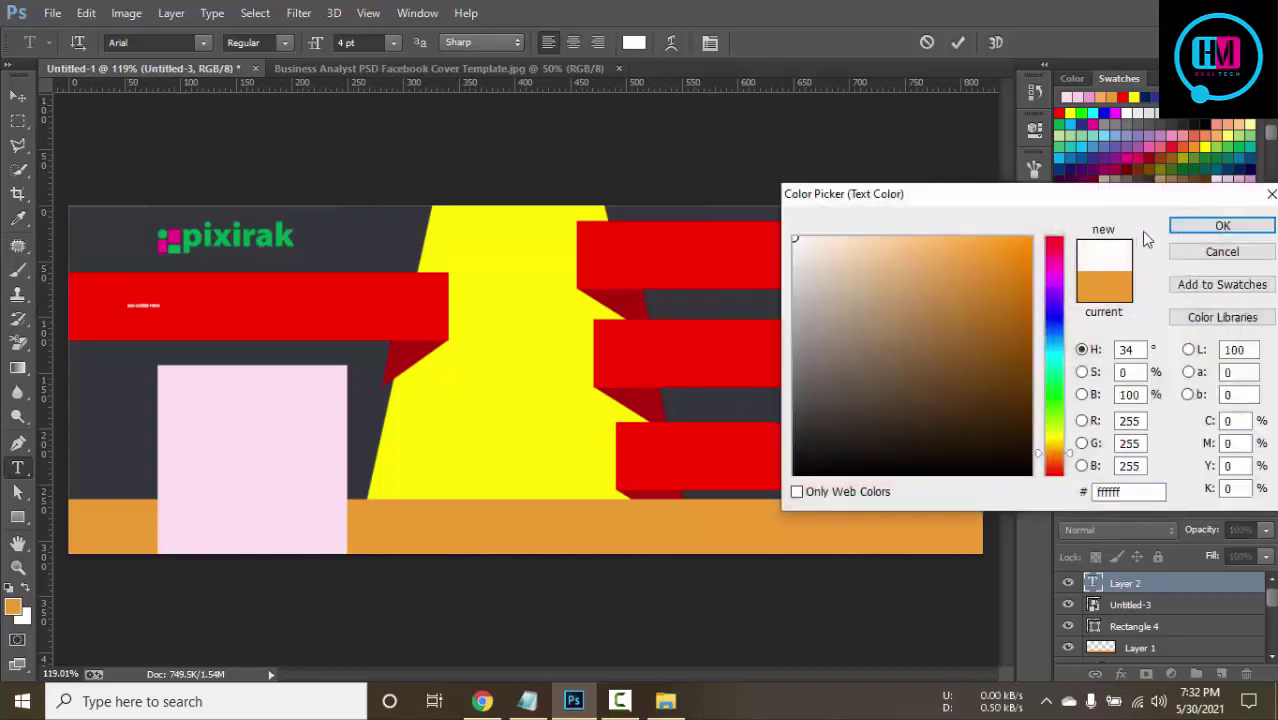
pyautogui.click(1222, 225)
pyautogui.hotkey('ctrl', 't')
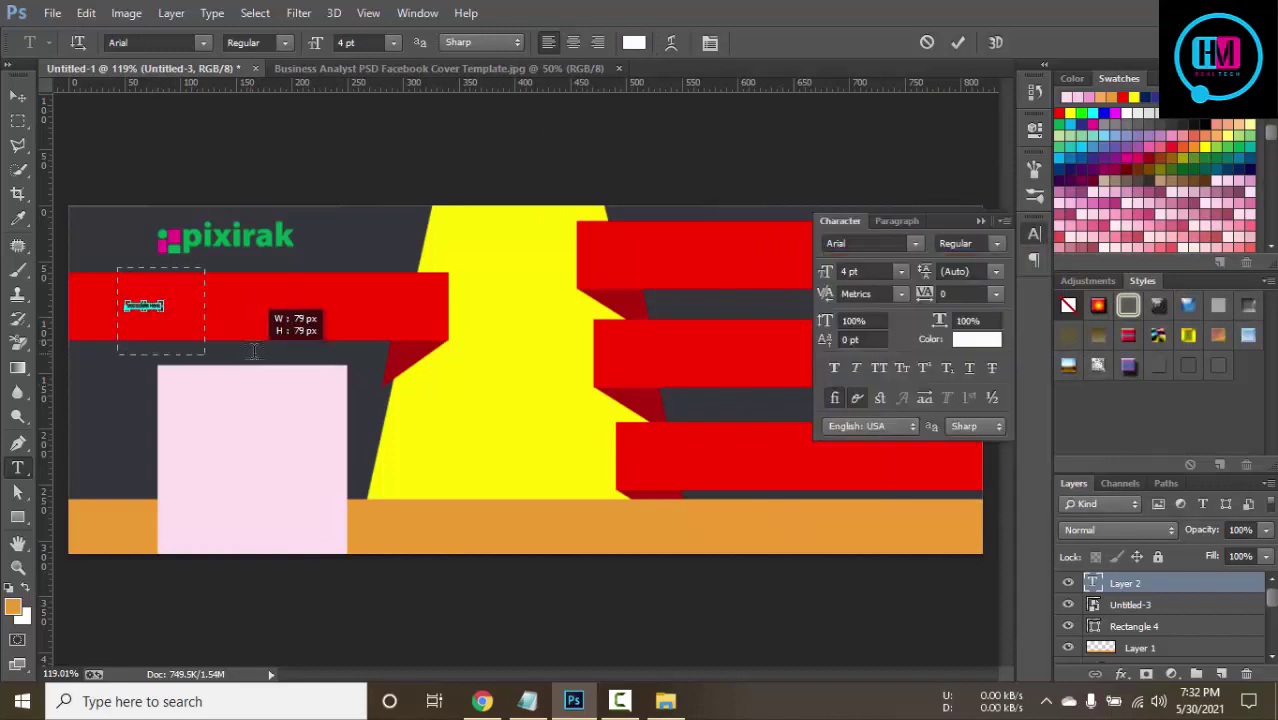
pyautogui.click(316, 322)
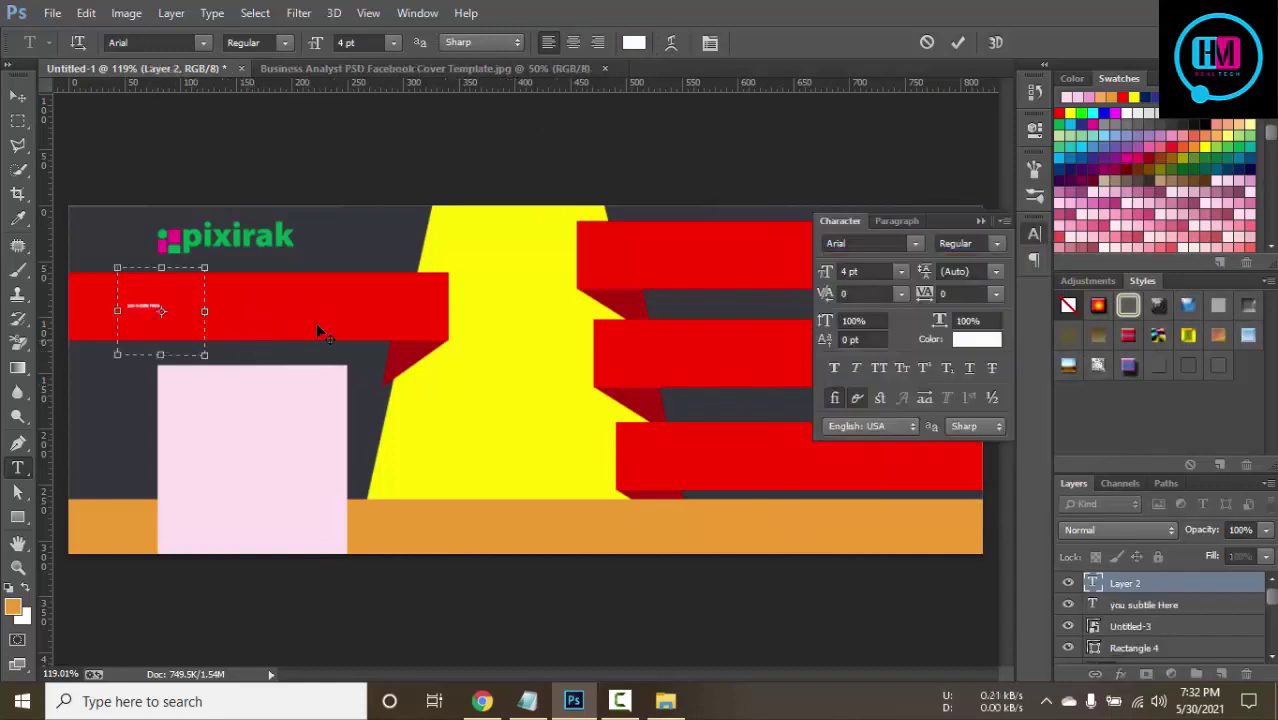
pyautogui.click(928, 42)
pyautogui.click(18, 96)
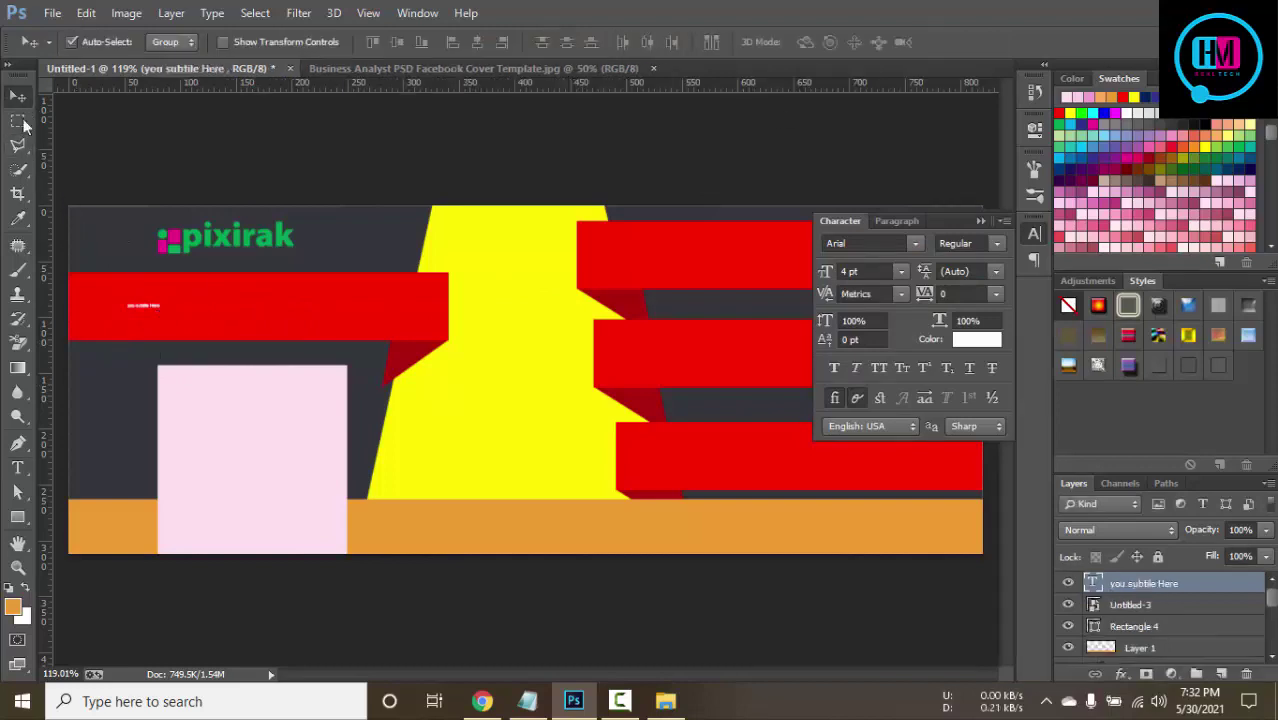
# Scale the subtitle up to about 39.66 pt and shift it to fill the ribbon.
pyautogui.hotkey('ctrl', 't')
pyautogui.moveTo(160, 312); pyautogui.dragTo(277, 393)
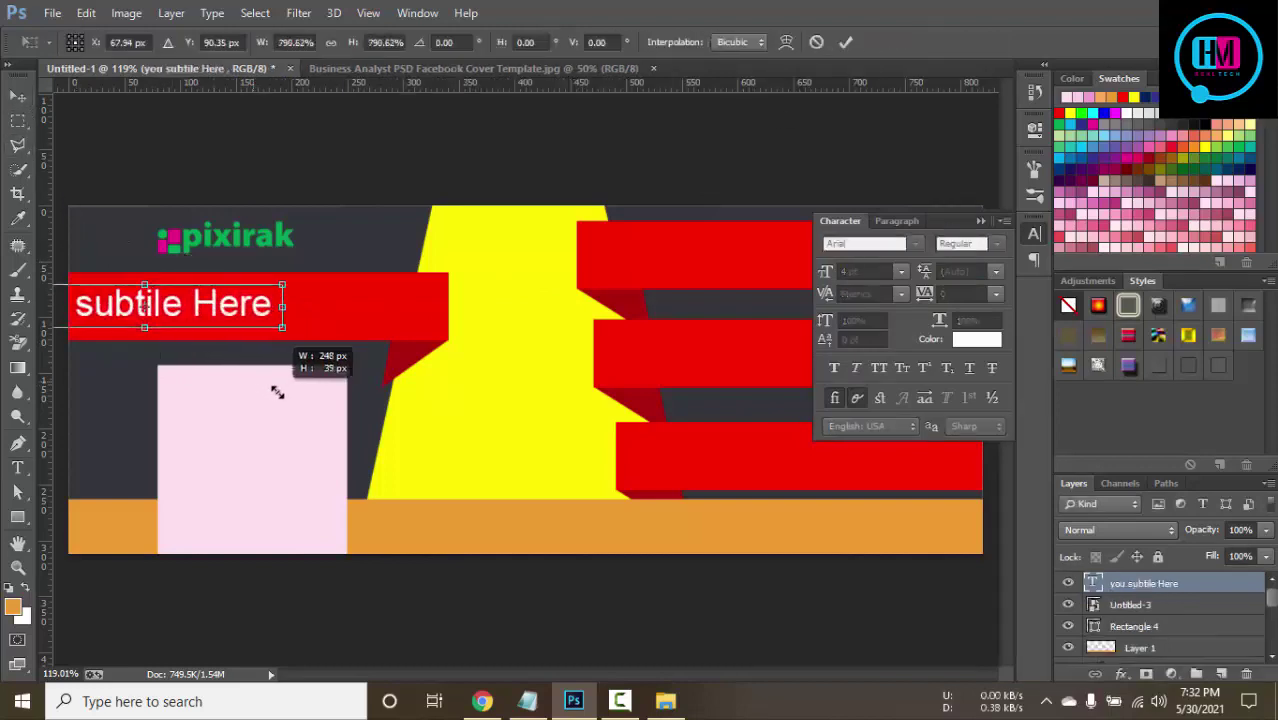
pyautogui.moveTo(145, 297); pyautogui.dragTo(239, 297)
pyautogui.hotkey('ctrl', '-')
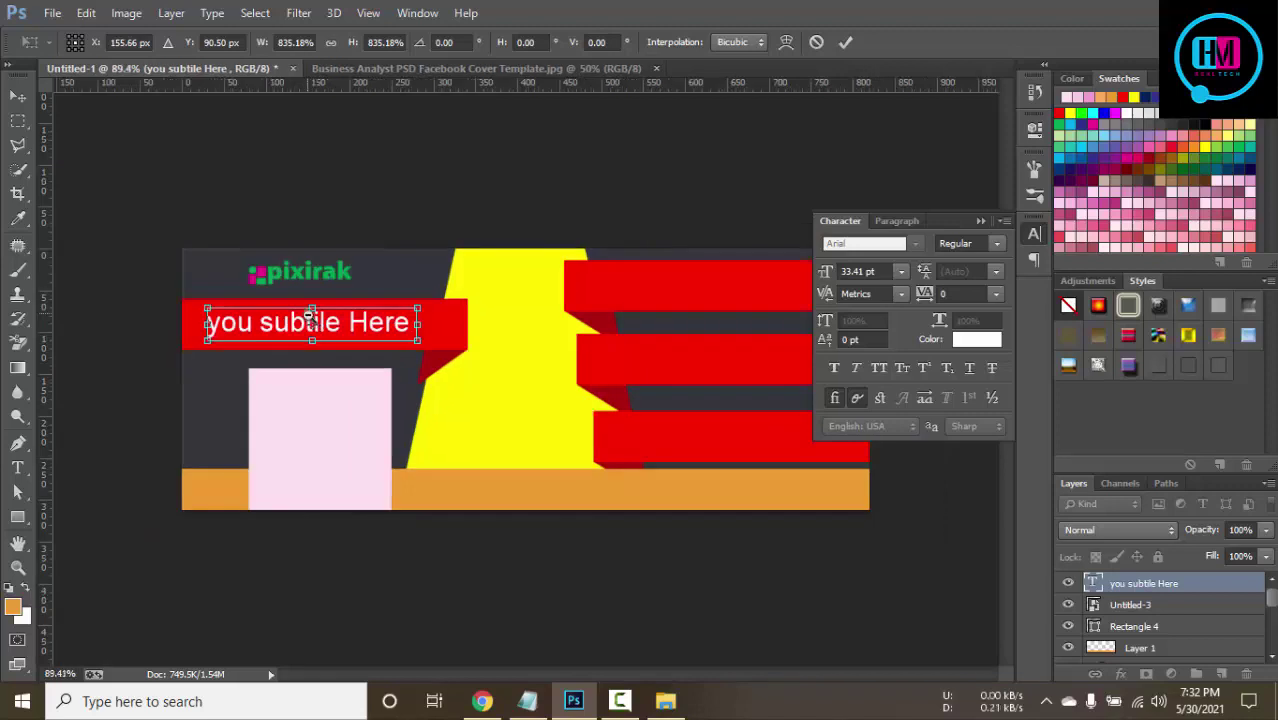
pyautogui.moveTo(421, 340); pyautogui.dragTo(438, 344)
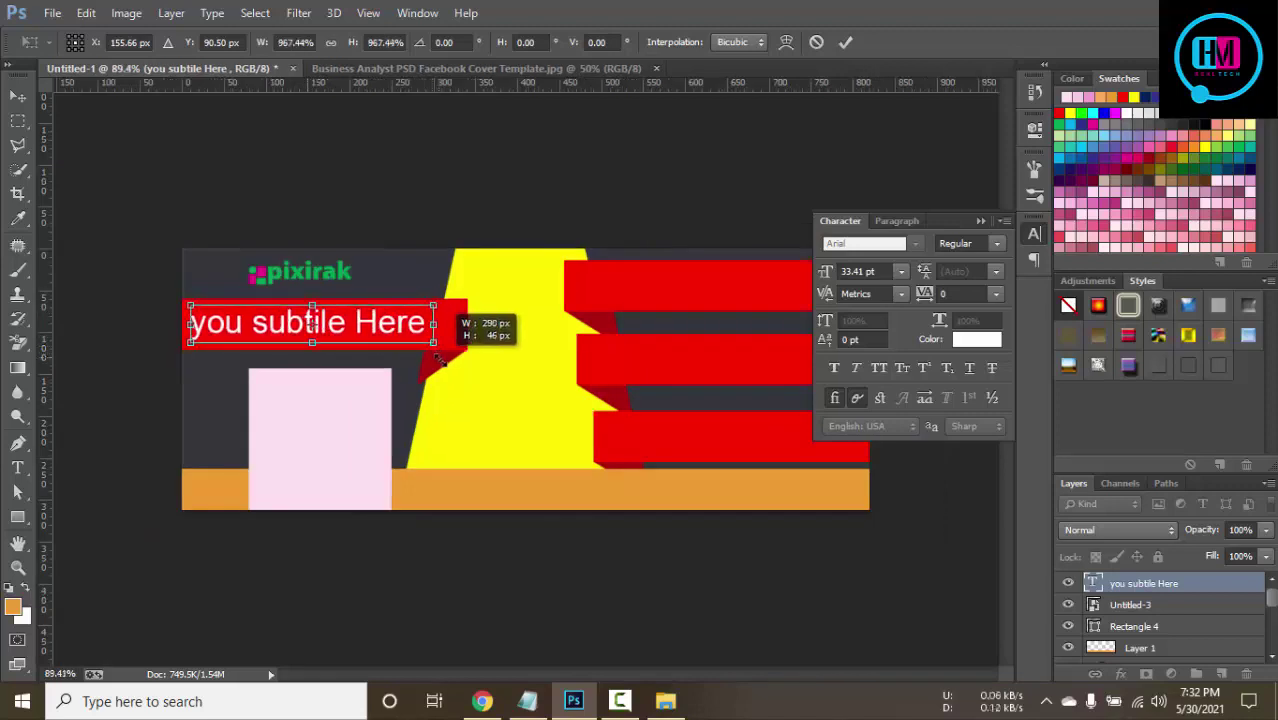
pyautogui.click(845, 42)
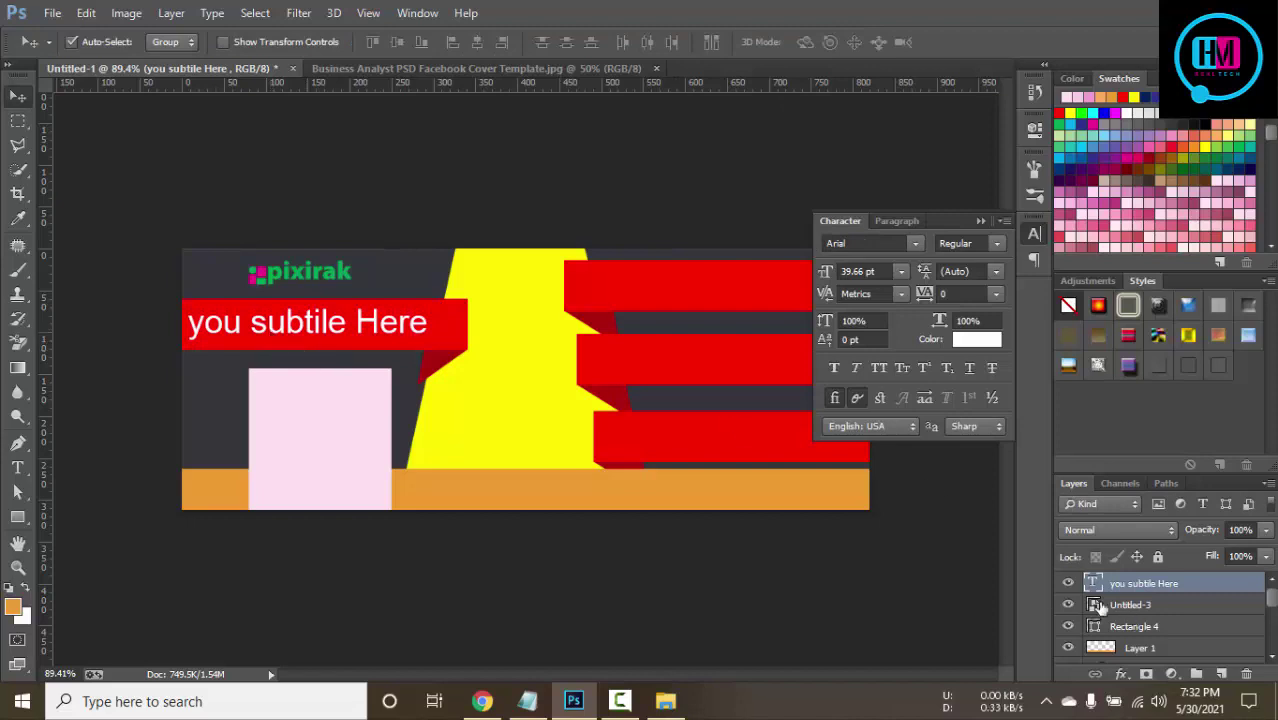
# Correct the subtitle to 'Your Subtitle Here', adding the missing r and t and capital S and Y.
pyautogui.doubleClick(275, 335)
pyautogui.click(239, 318)
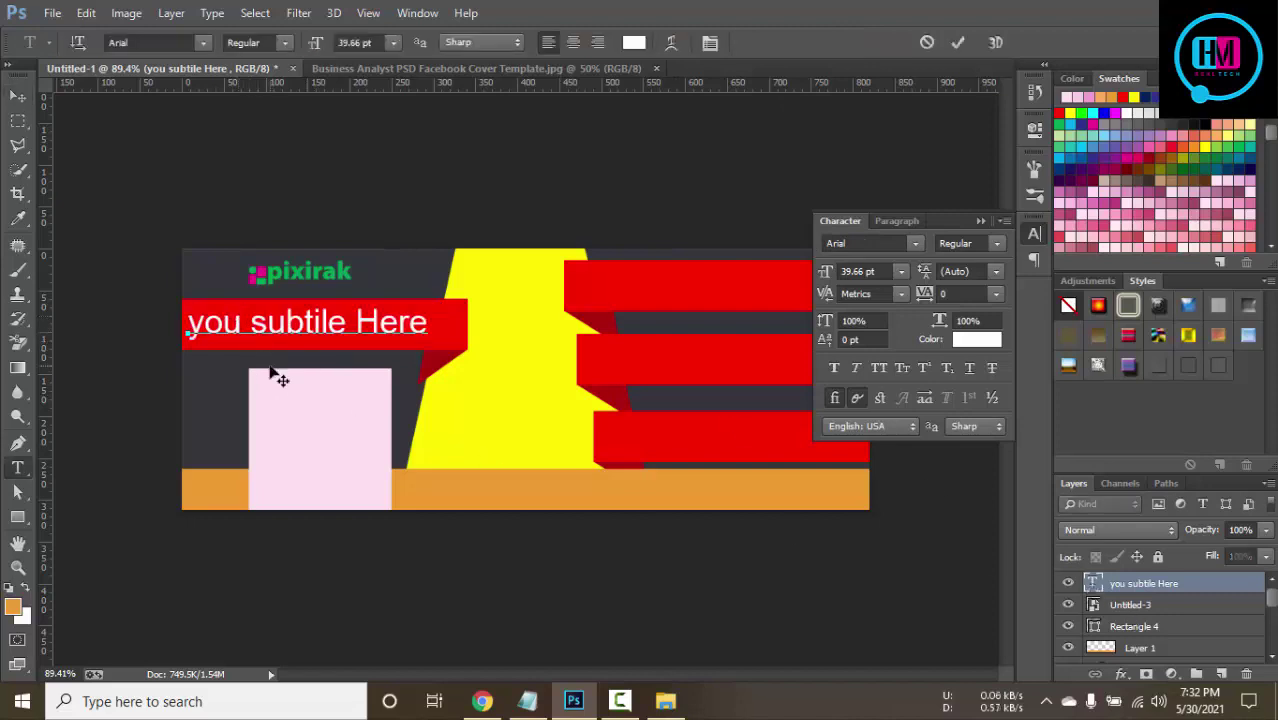
pyautogui.write('r')
pyautogui.click(297, 322)
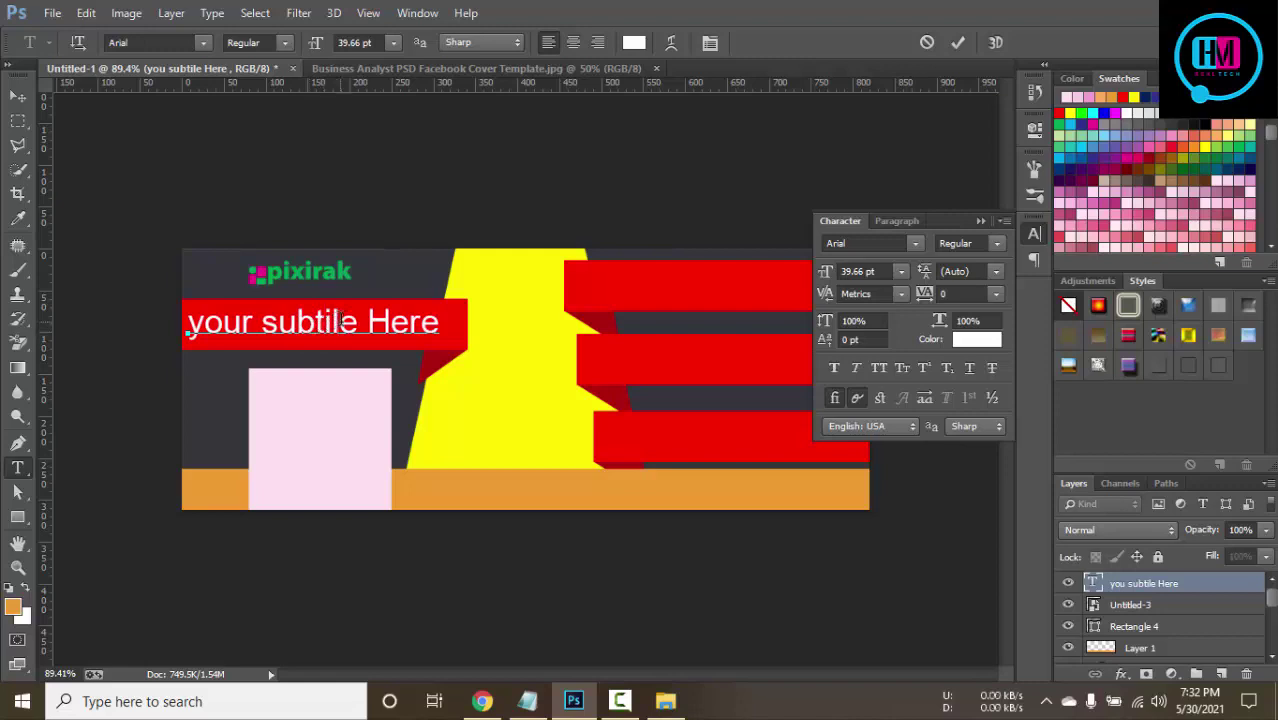
pyautogui.click(332, 321)
pyautogui.write('t')
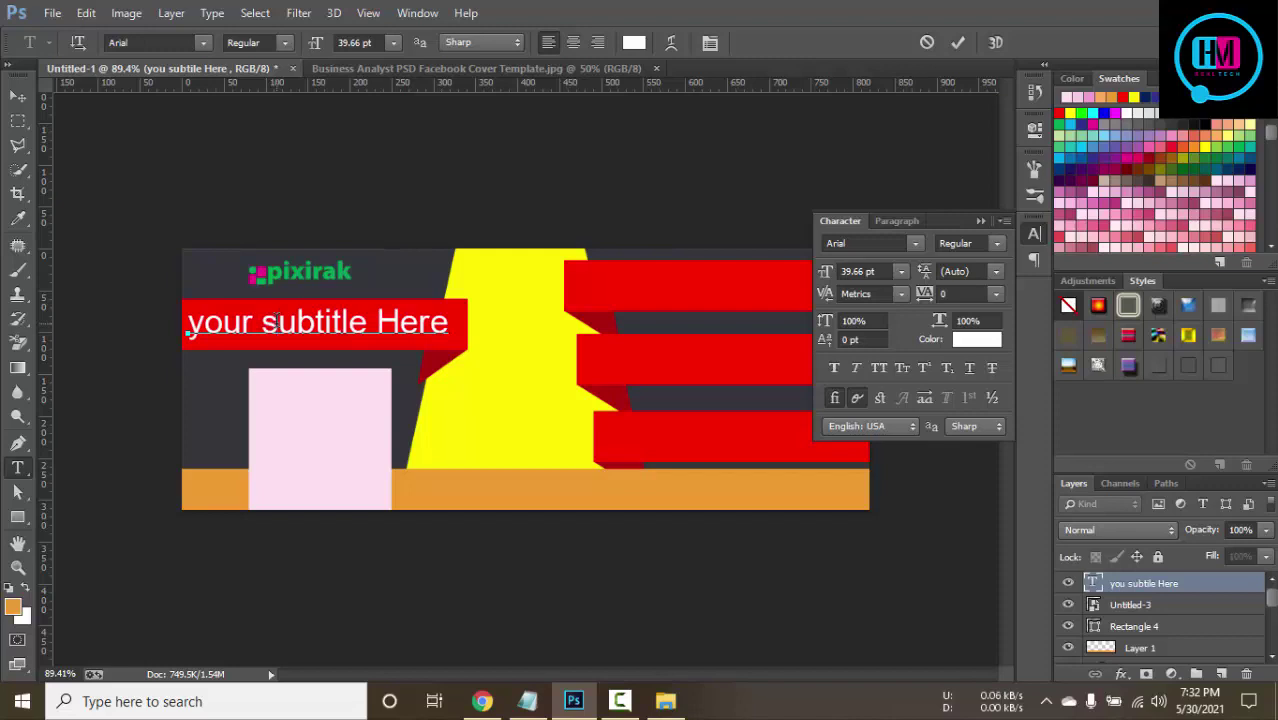
pyautogui.press('Delete')
pyautogui.write('S')
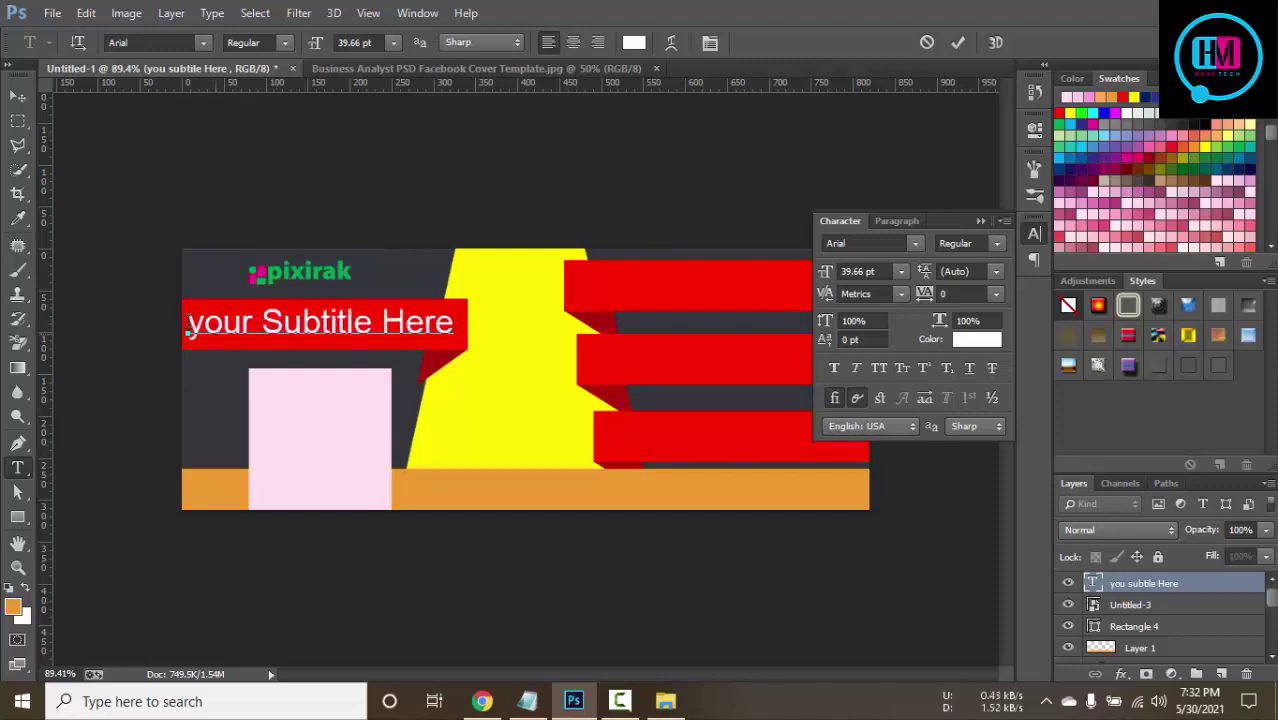
pyautogui.press('Delete')
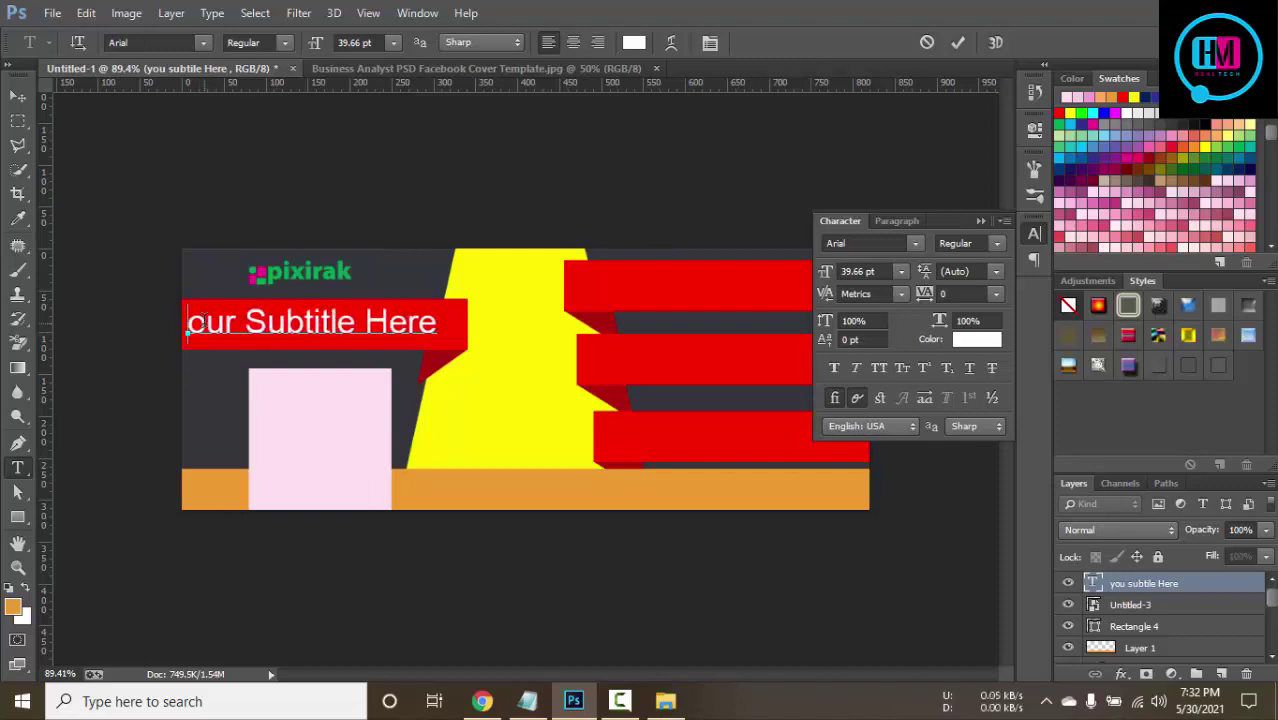
pyautogui.write('Y')
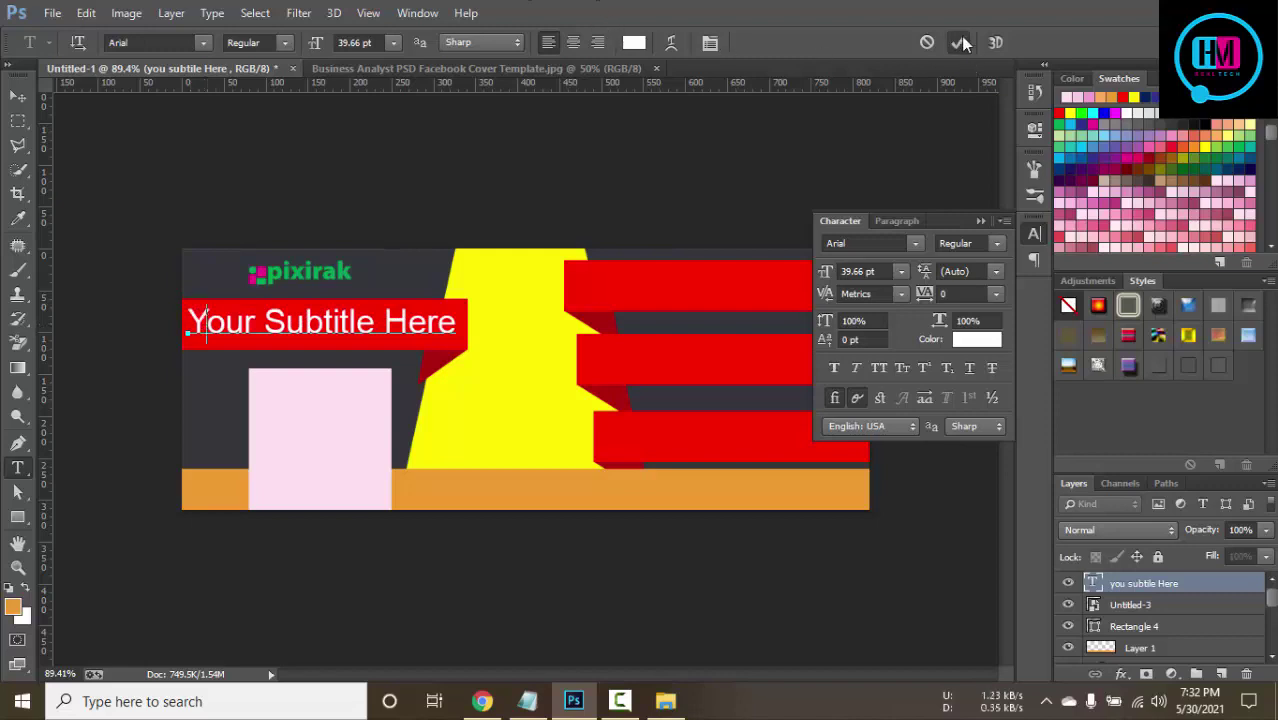
pyautogui.click(958, 42)
# Set the subtitle's font style to Arial Bold.
pyautogui.press('v')
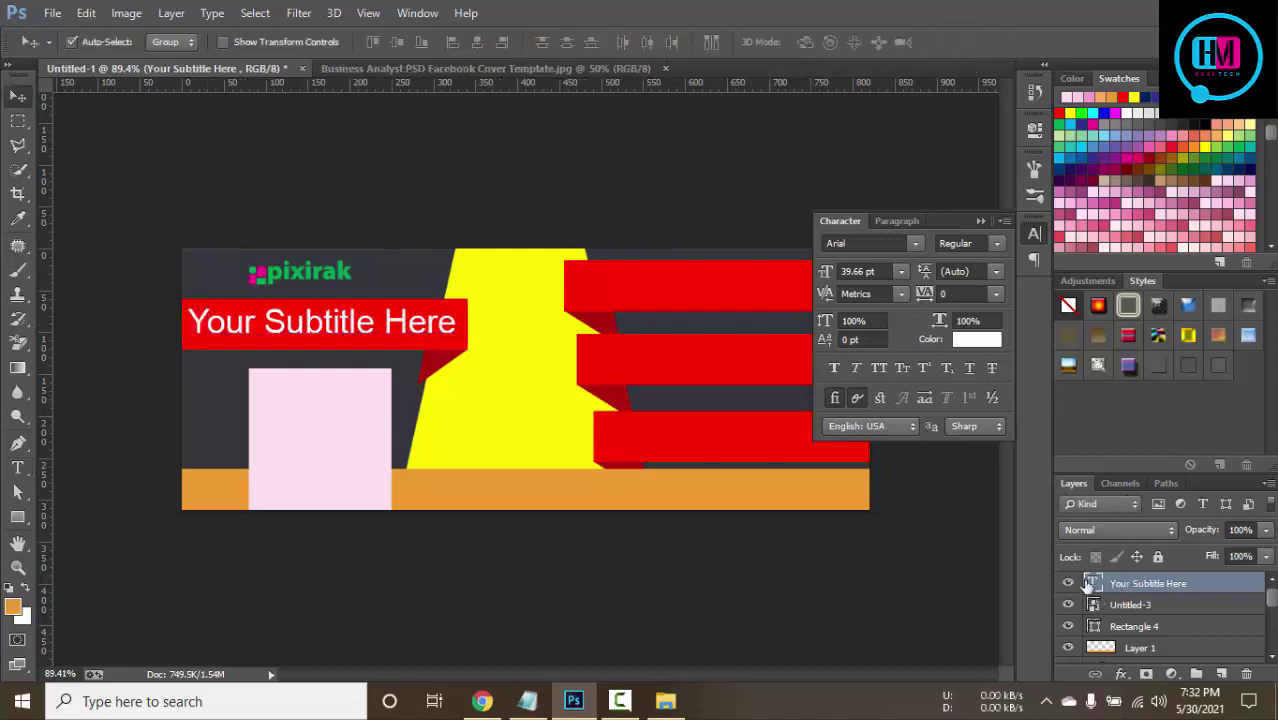
pyautogui.doubleClick(1085, 588)
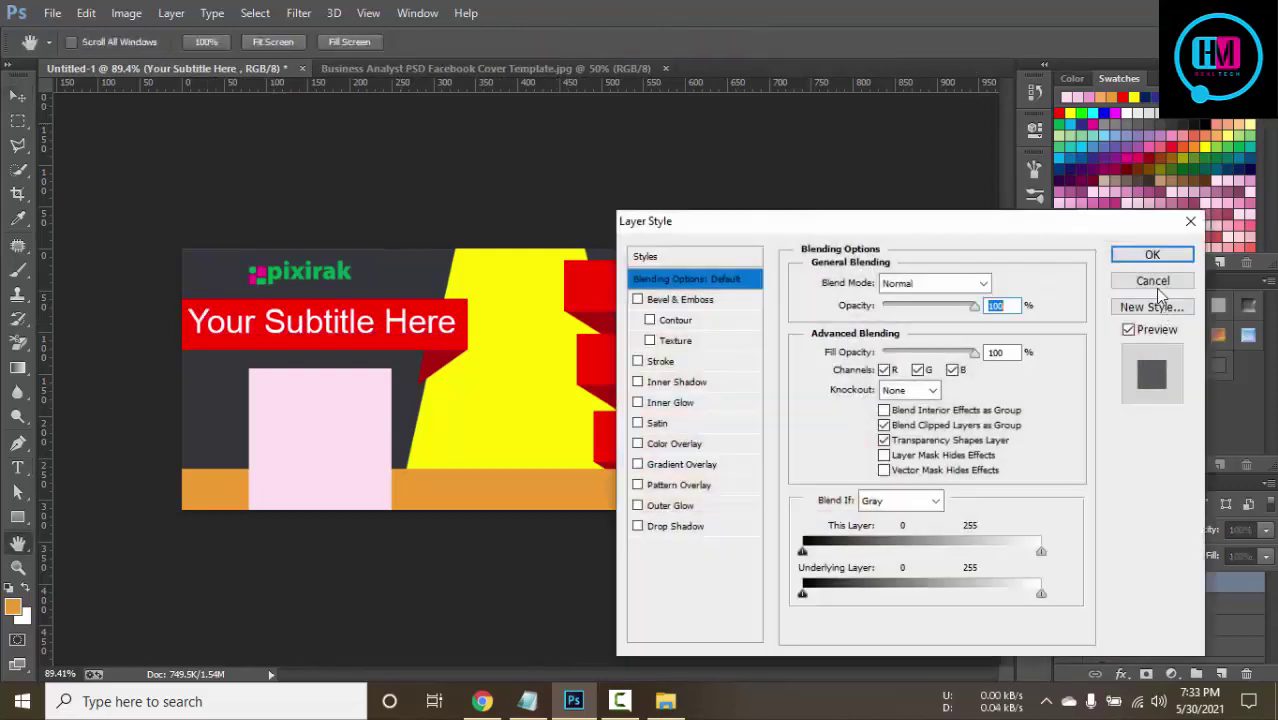
pyautogui.click(1152, 281)
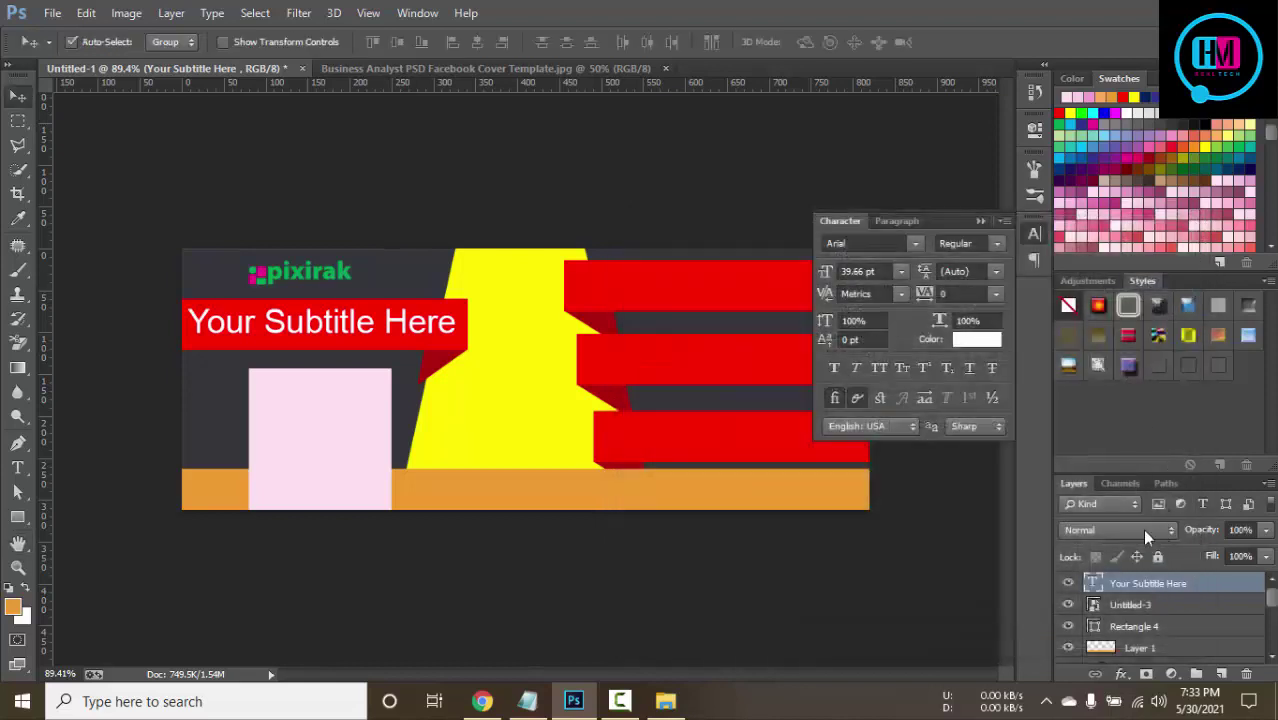
pyautogui.doubleClick(1092, 585)
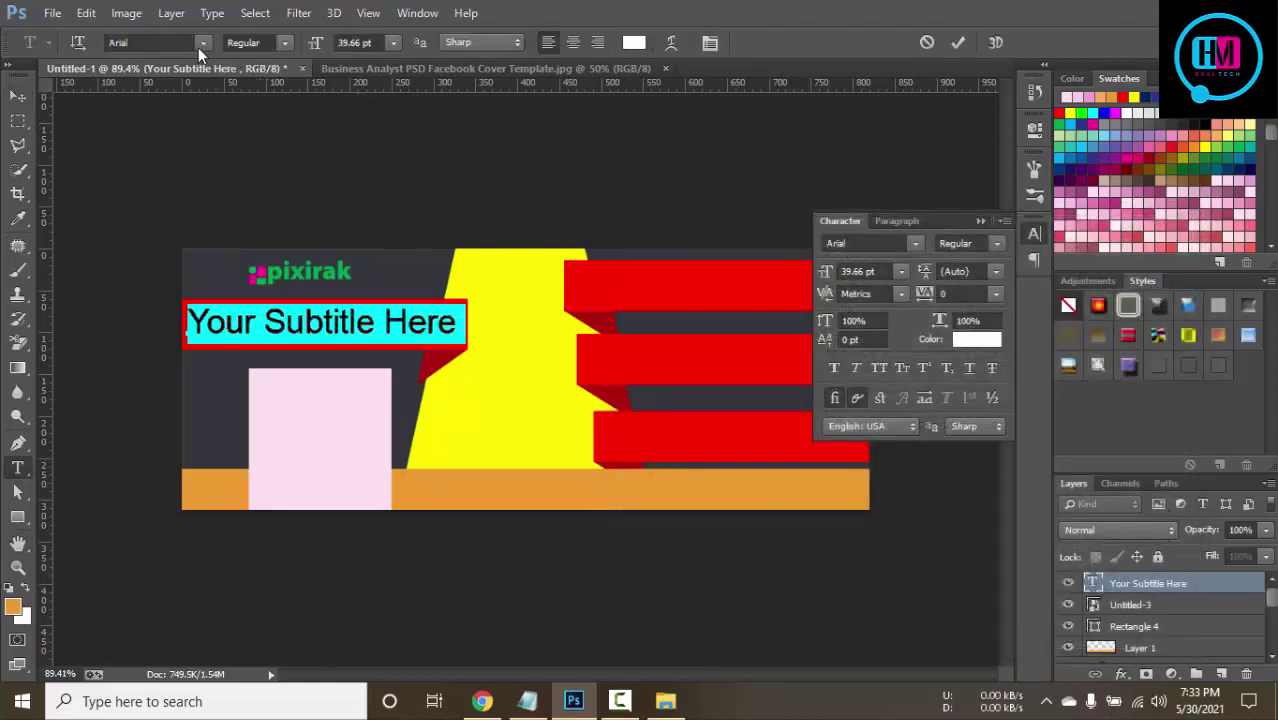
pyautogui.click(286, 43)
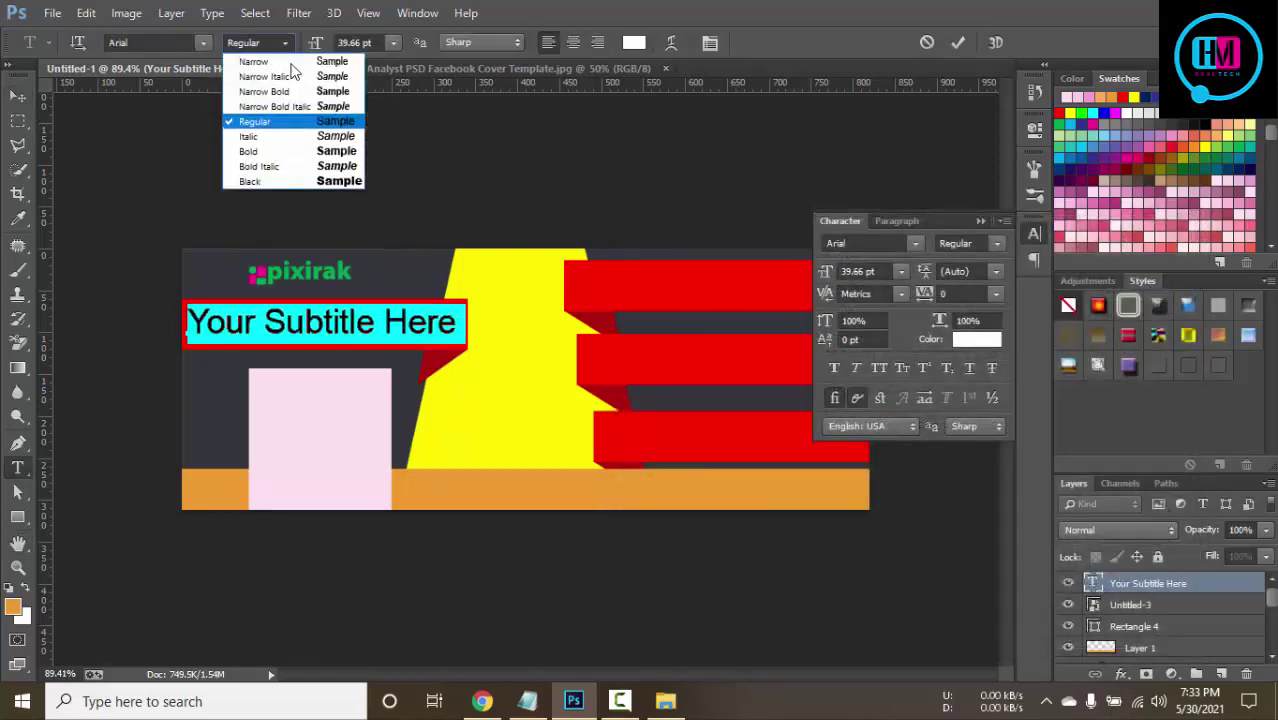
pyautogui.click(306, 152)
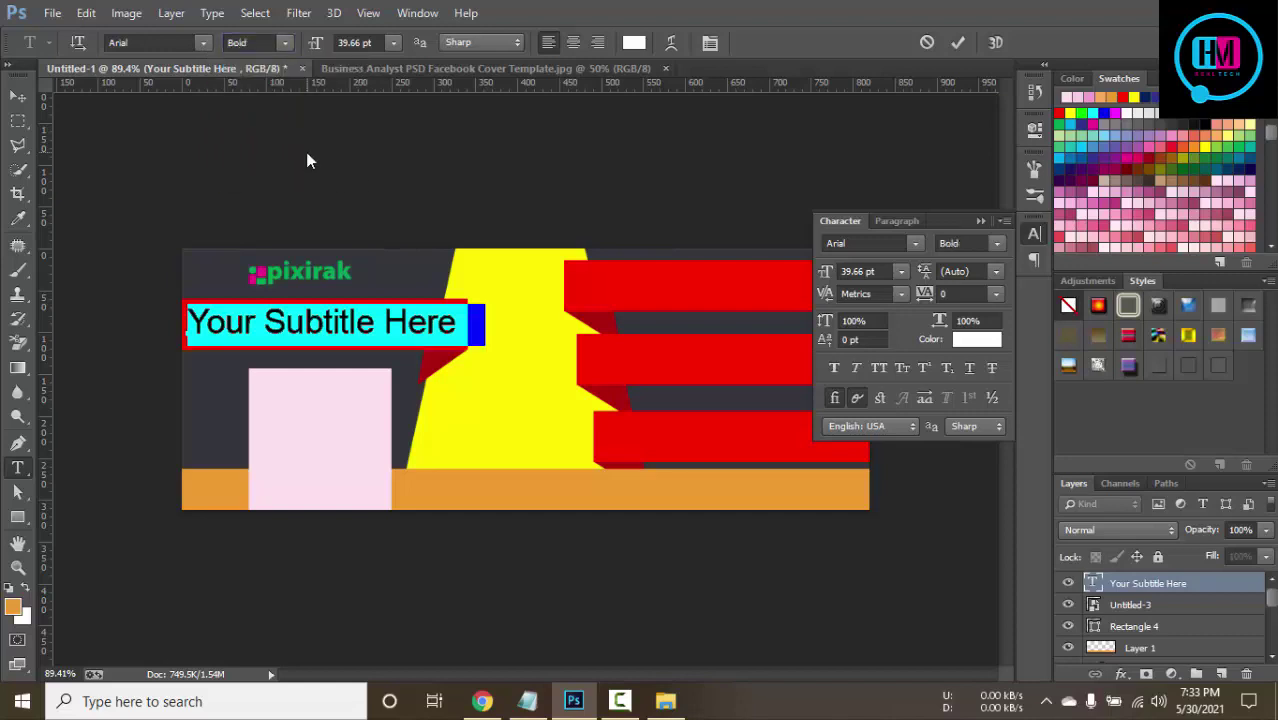
pyautogui.click(958, 43)
pyautogui.press('v')
# Scale the bold subtitle down to about 35.21 pt and nudge it to centre on the ribbon.
pyautogui.moveTo(435, 328); pyautogui.dragTo(460, 344)
pyautogui.hotkey('ctrl', 't')
pyautogui.press('Left')
pyautogui.press('Left')
pyautogui.press('Left')
pyautogui.press('Up')
pyautogui.press('Up')
pyautogui.press('Up')
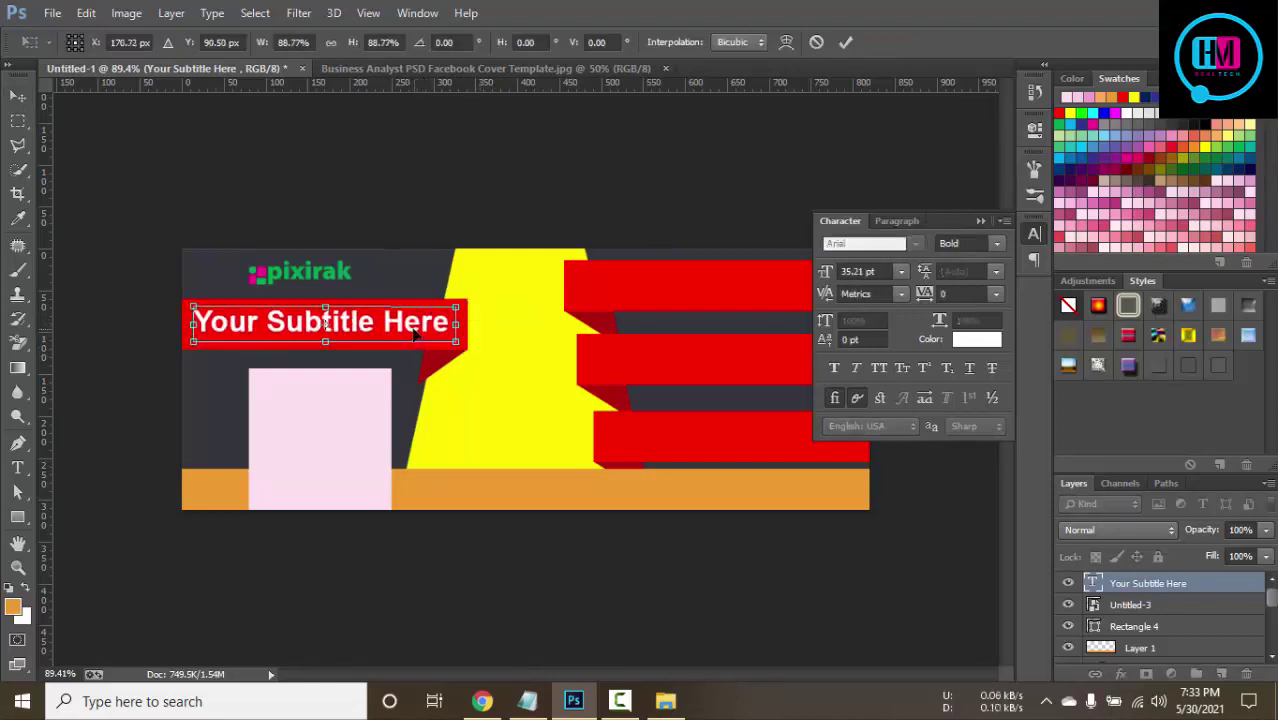
pyautogui.click(845, 42)
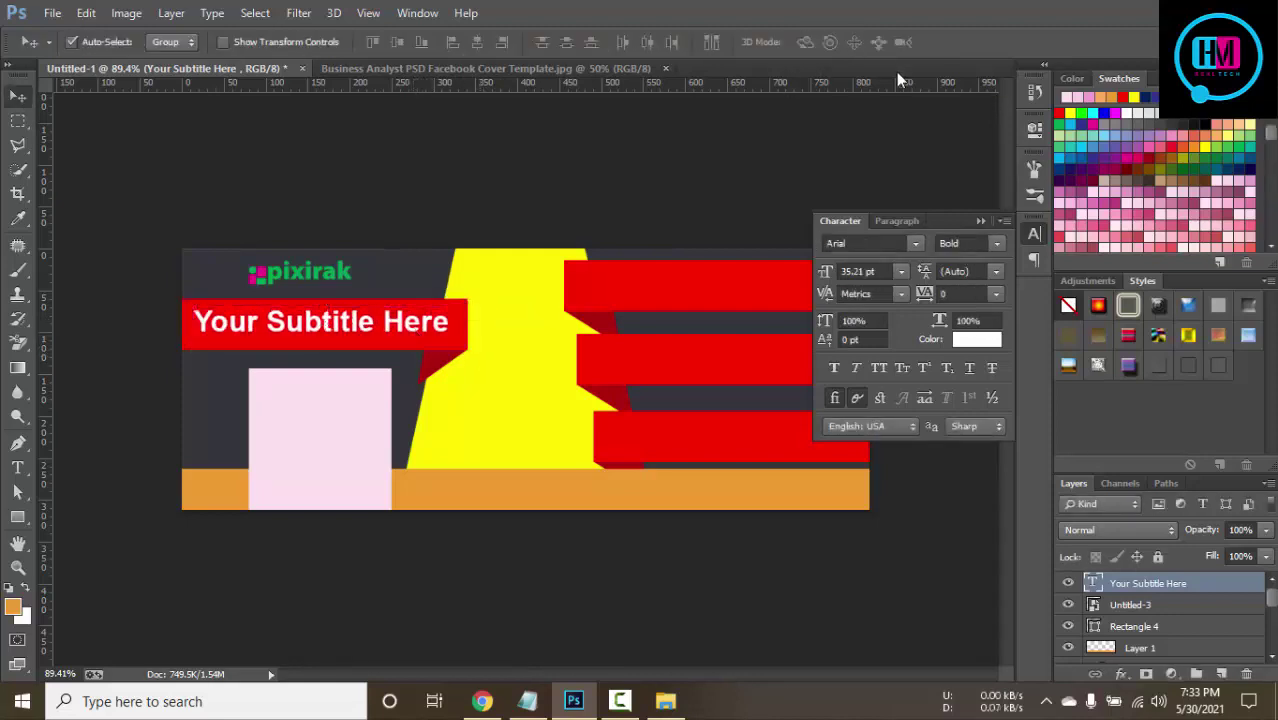
pyautogui.click(981, 222)
pyautogui.click(901, 212)
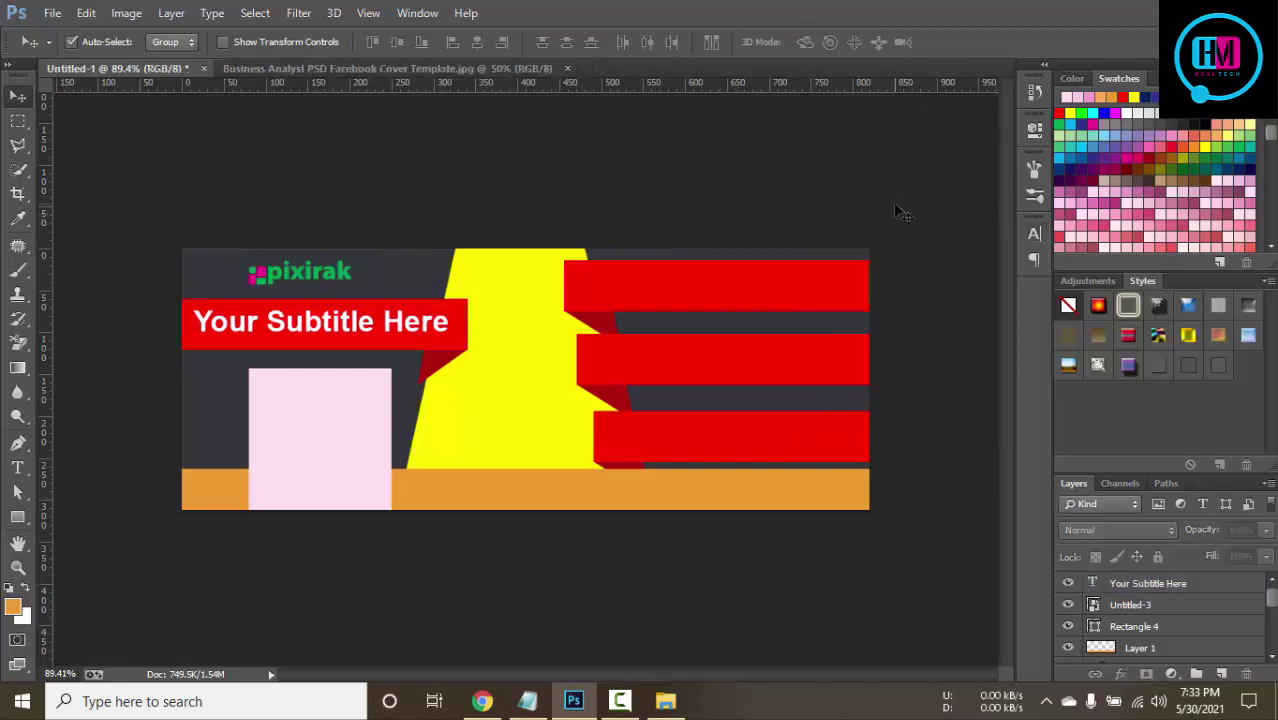
# Copy the bold subtitle onto the right-hand red ribbons, nudging the bottom copy right.
pyautogui.press('t')
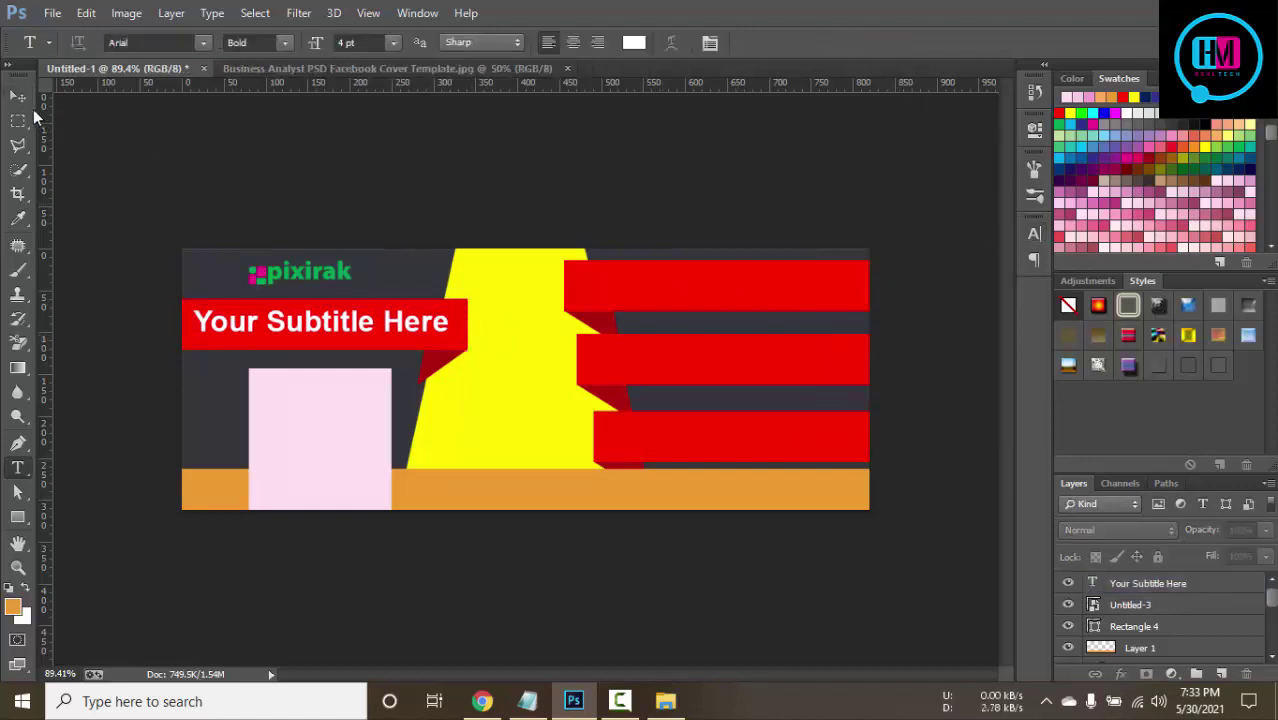
pyautogui.click(18, 97)
pyautogui.moveTo(365, 332); pyautogui.dragTo(745, 288)
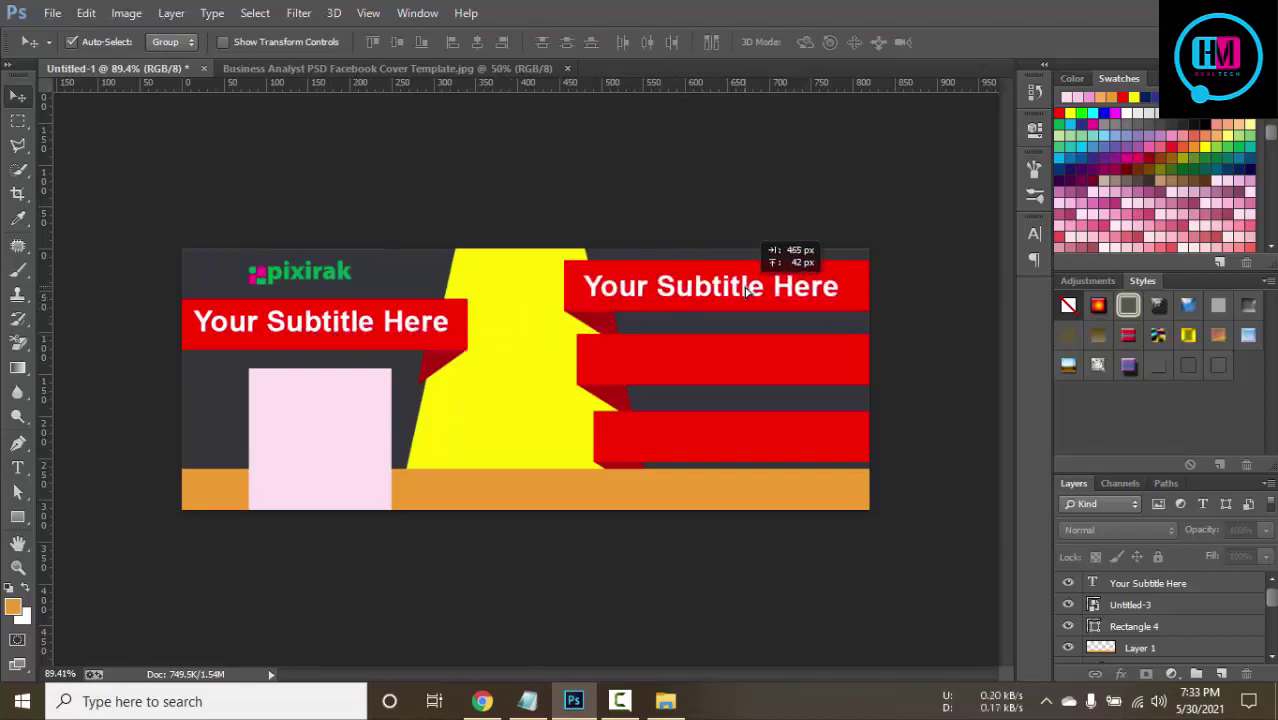
pyautogui.moveTo(745, 288); pyautogui.dragTo(768, 441)
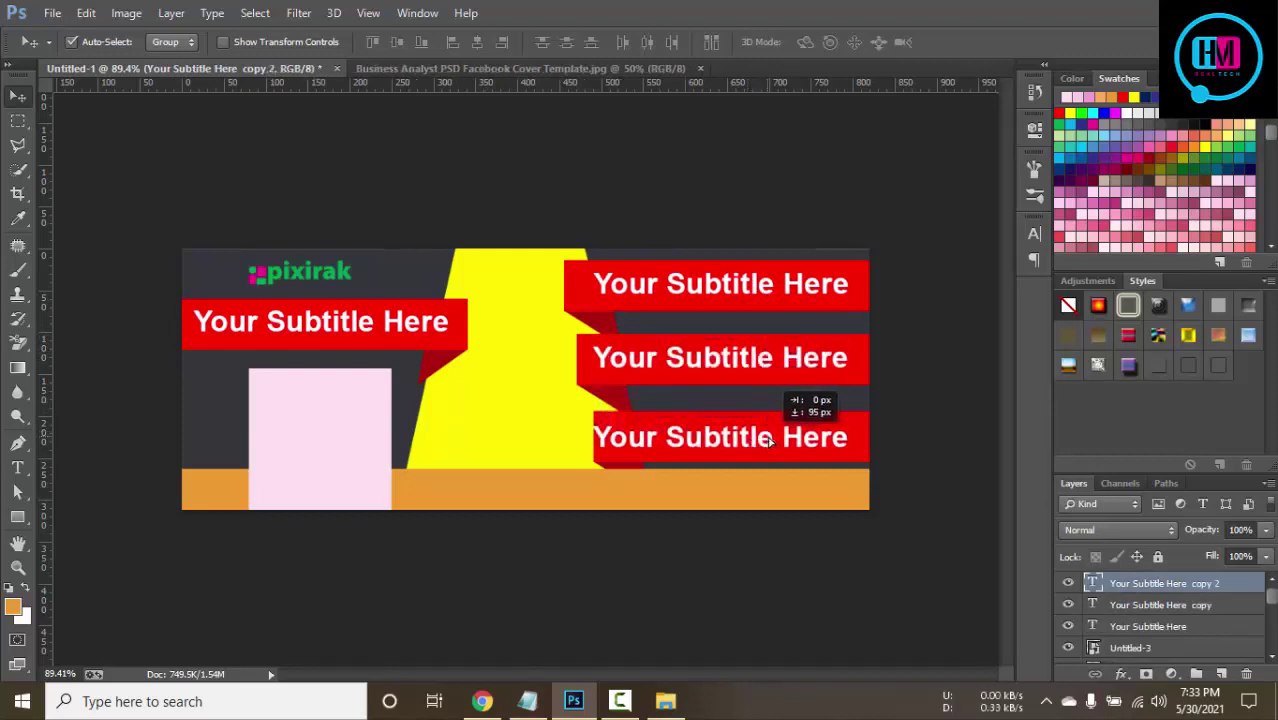
pyautogui.hotkey('shift', 'Right')
pyautogui.hotkey('shift', 'Right')
pyautogui.press('Right')
pyautogui.press('Right')
pyautogui.press('Right')
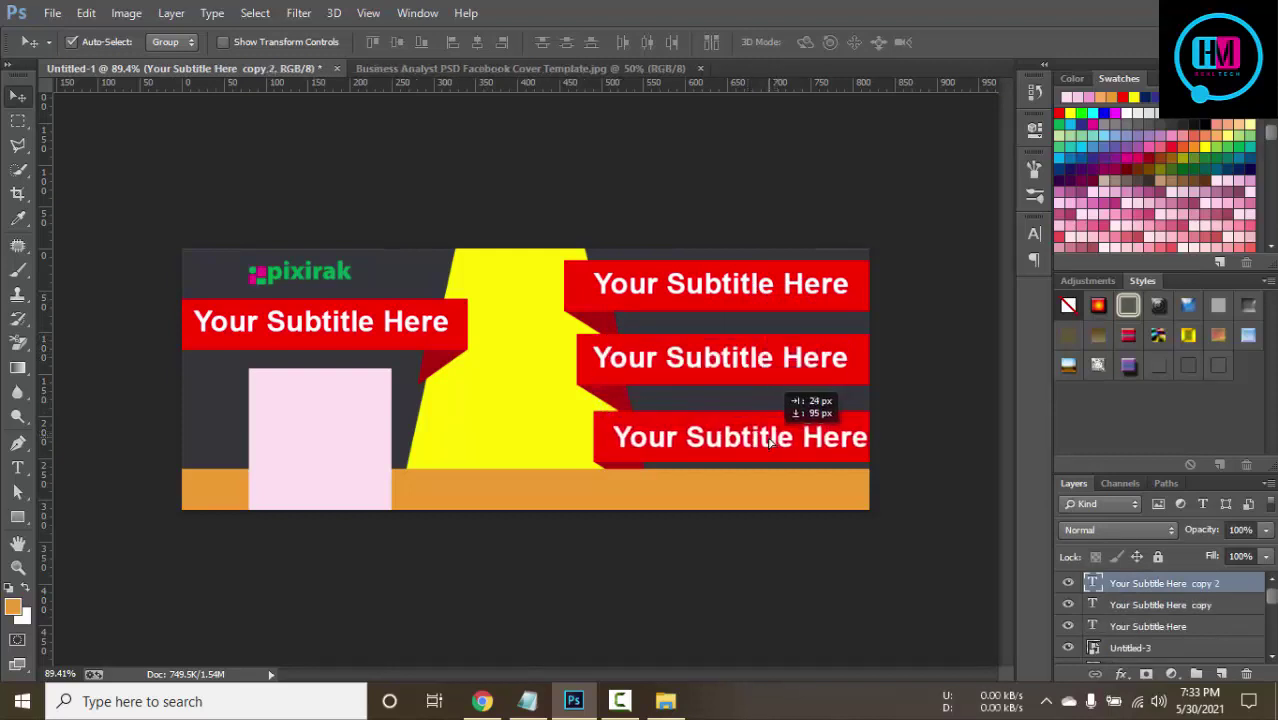
pyautogui.hotkey('ctrl', 'j')
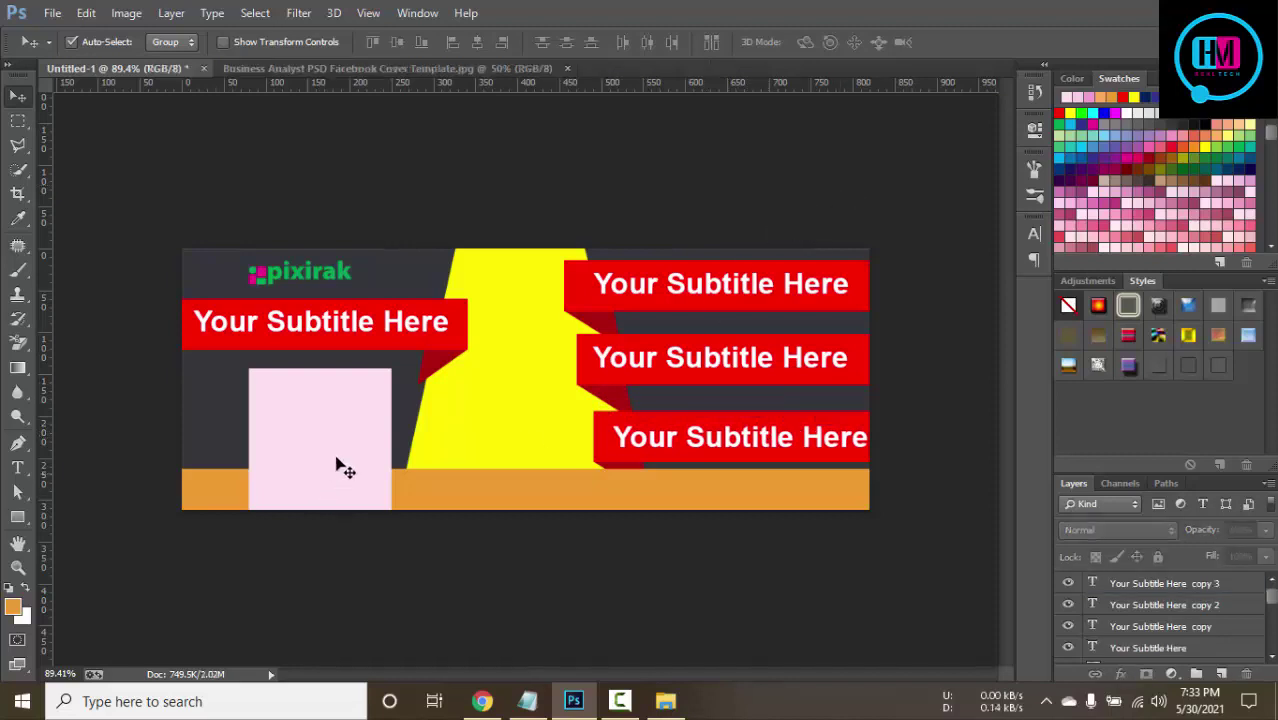
# Duplicate the pink square, shrink the copy to about 88%, and fill it with near-black #231f20.
pyautogui.click(342, 455)
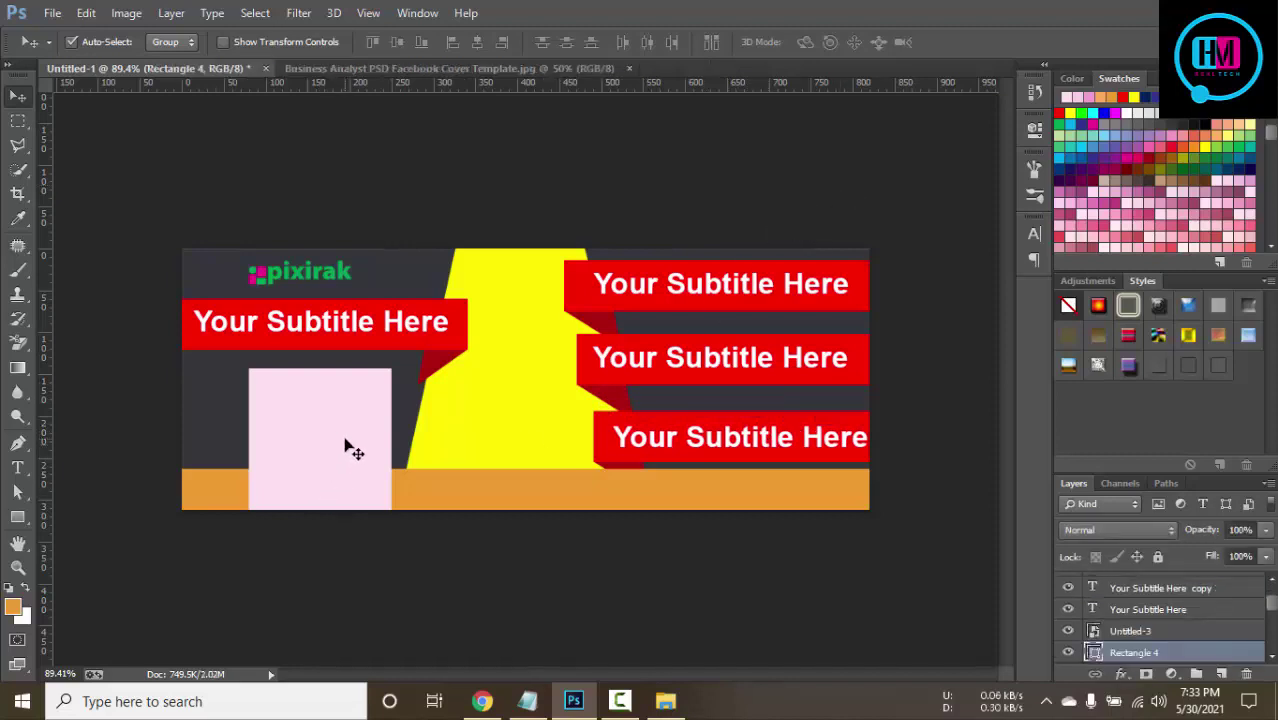
pyautogui.hotkey('ctrl', 'j')
pyautogui.hotkey('ctrl', 't')
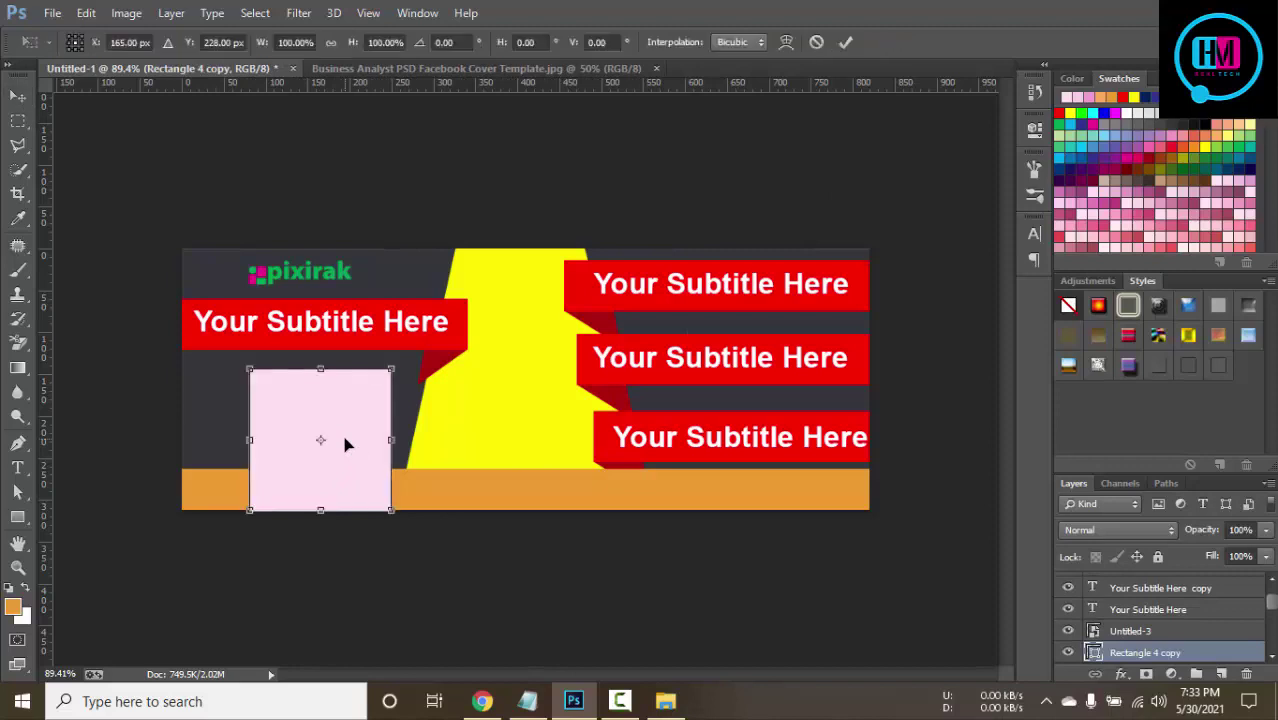
pyautogui.moveTo(380, 510); pyautogui.dragTo(382, 501)
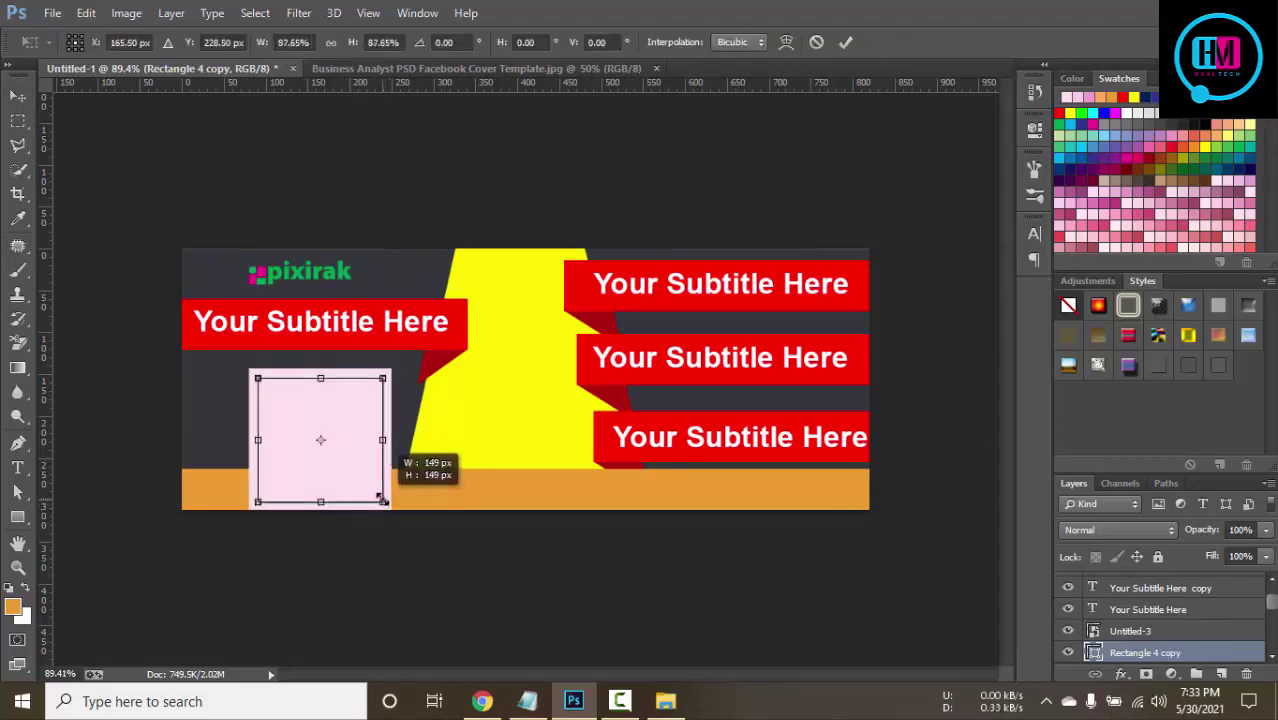
pyautogui.click(845, 41)
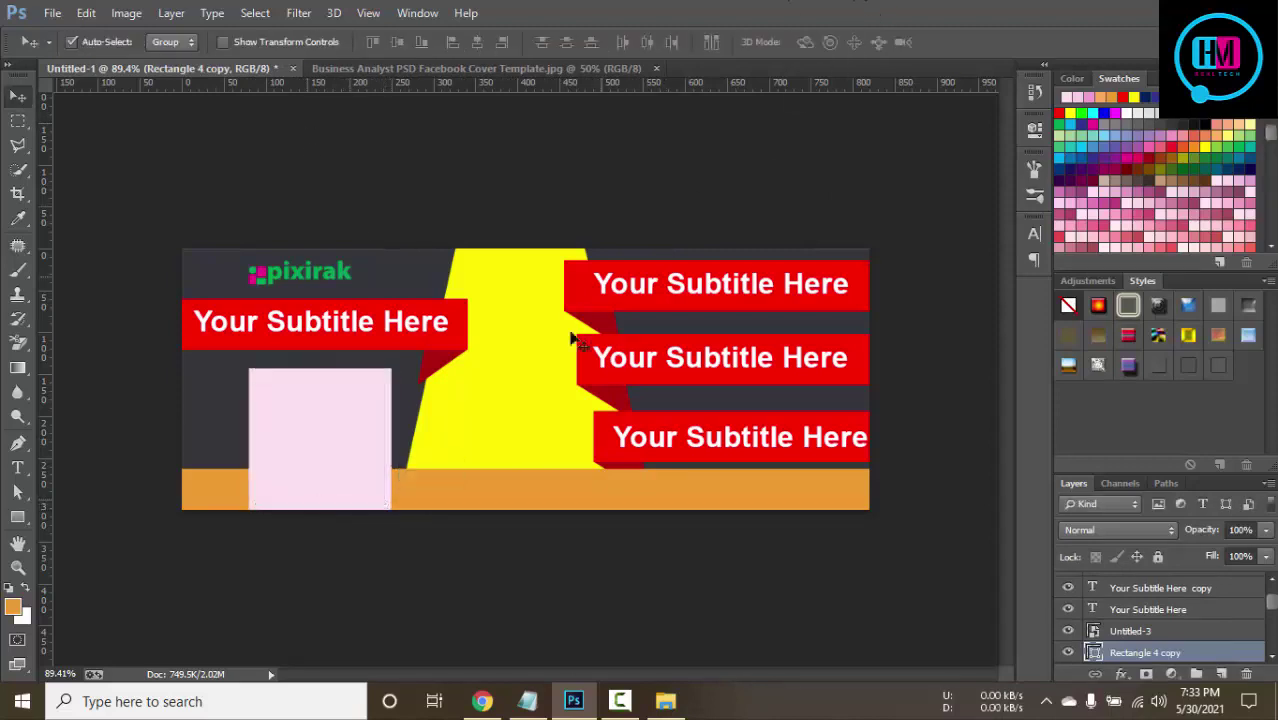
pyautogui.doubleClick(1094, 653)
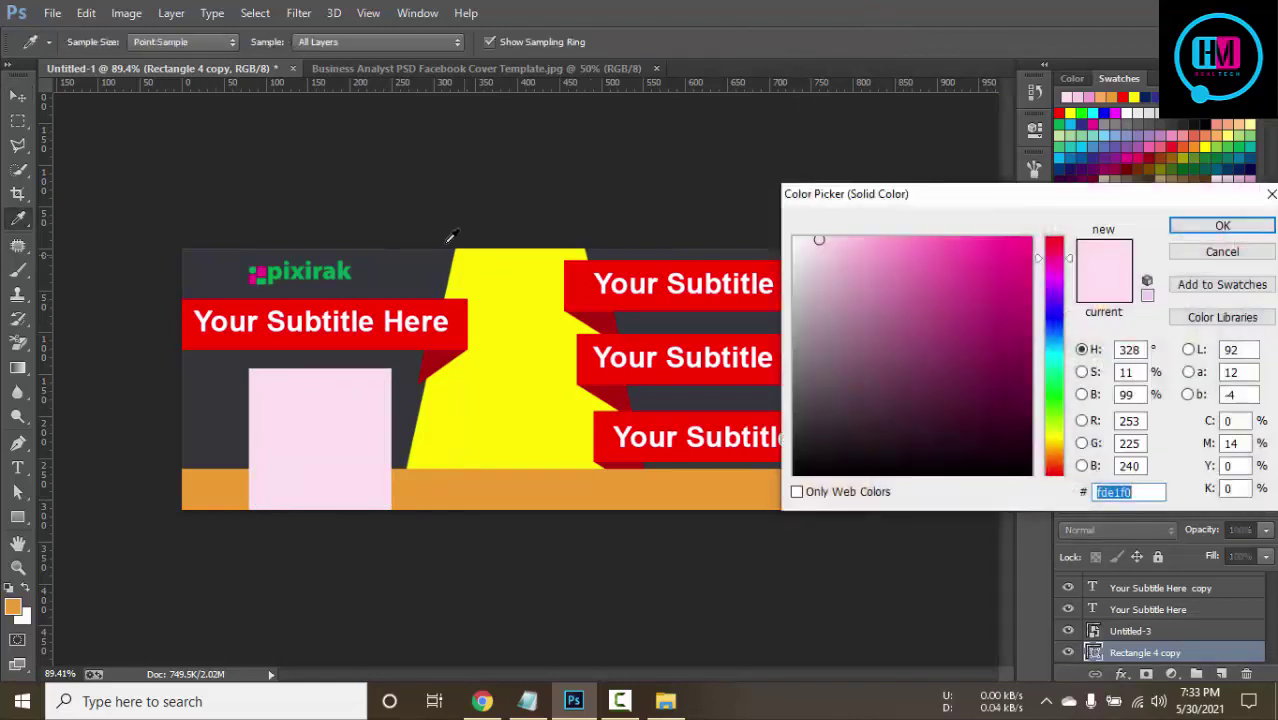
pyautogui.write('231f20')
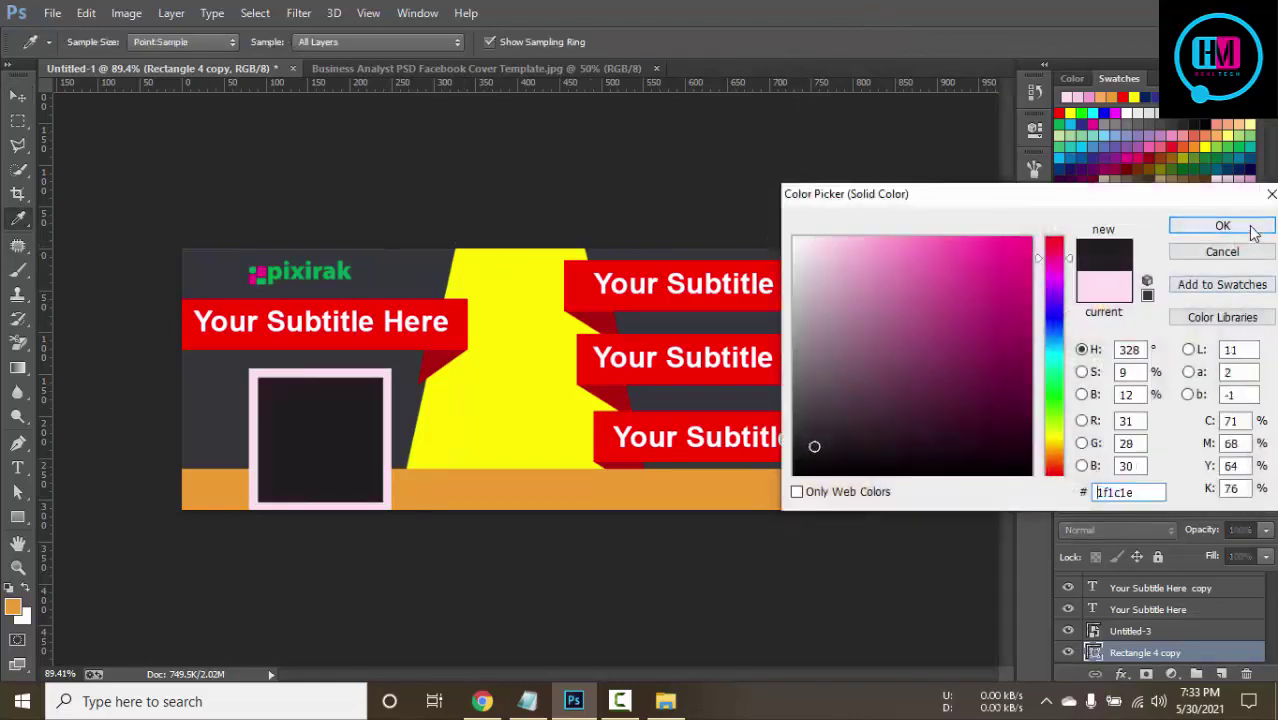
pyautogui.click(1222, 225)
pyautogui.click(703, 180)
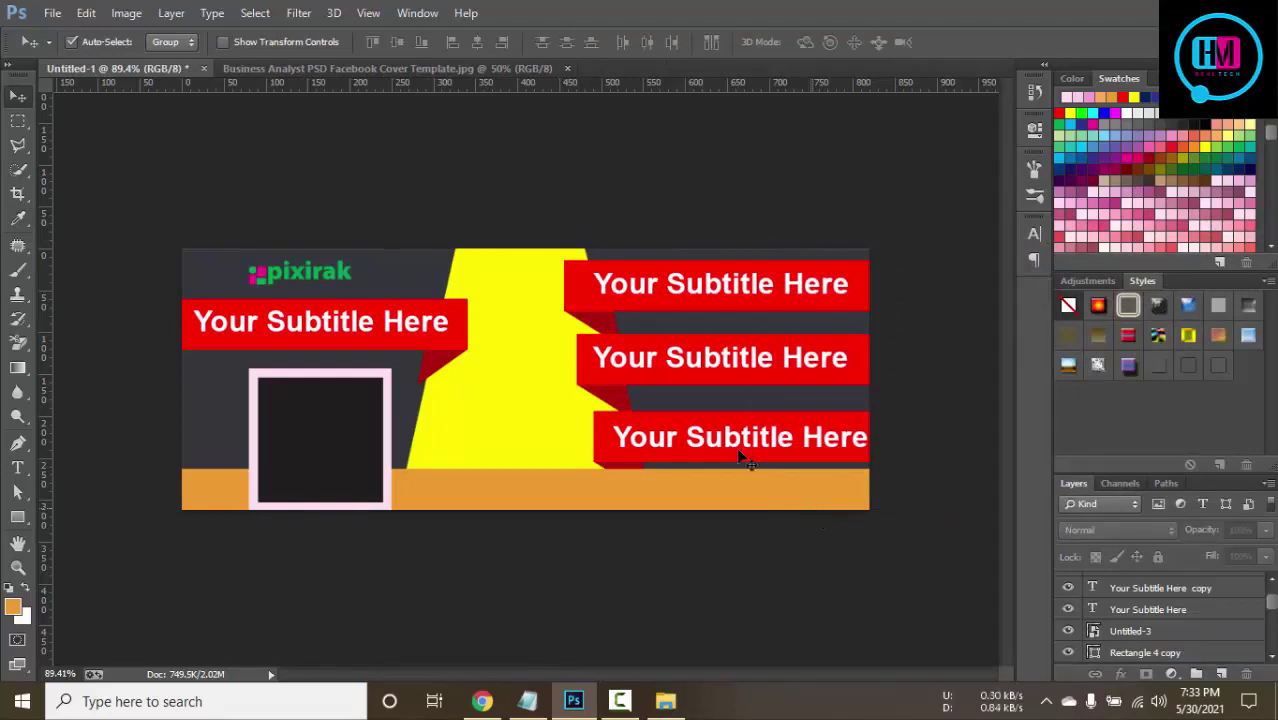
# Check the Business Analyst template, then add a 'timeline' text label on the orange strip.
pyautogui.click(351, 70)
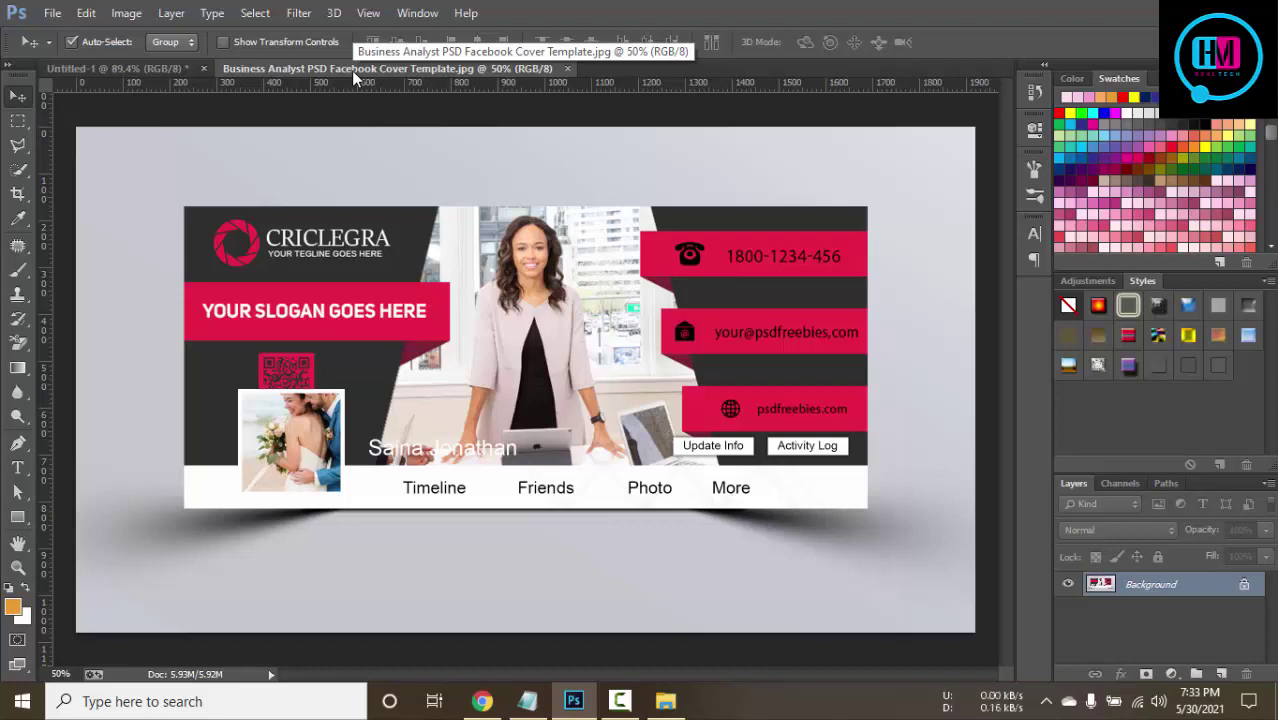
pyautogui.click(150, 66)
pyautogui.press('t')
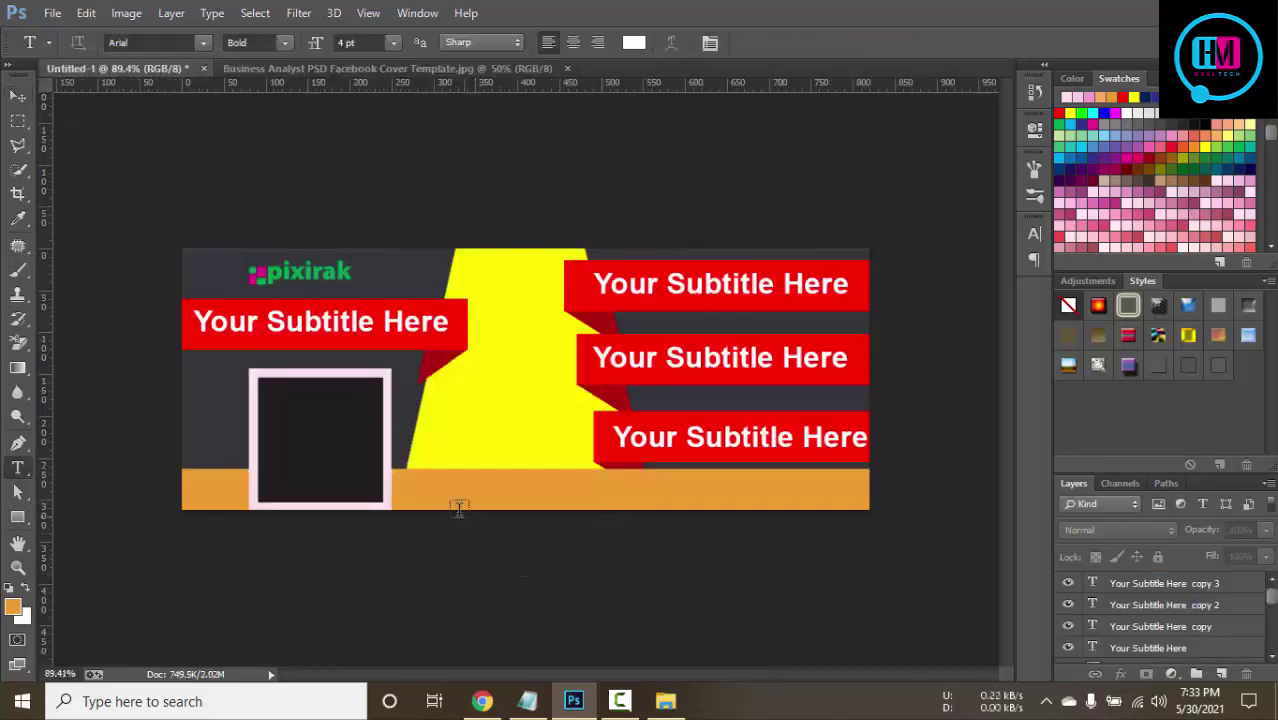
pyautogui.click(423, 489)
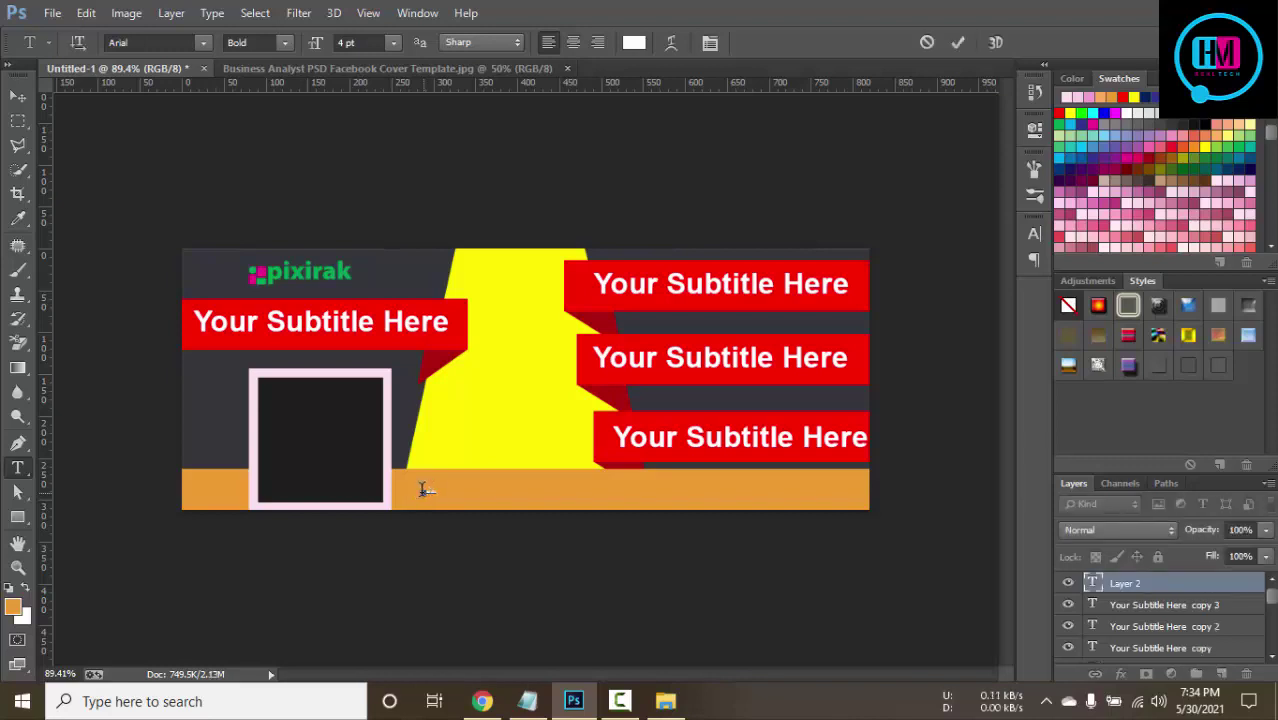
pyautogui.click(957, 43)
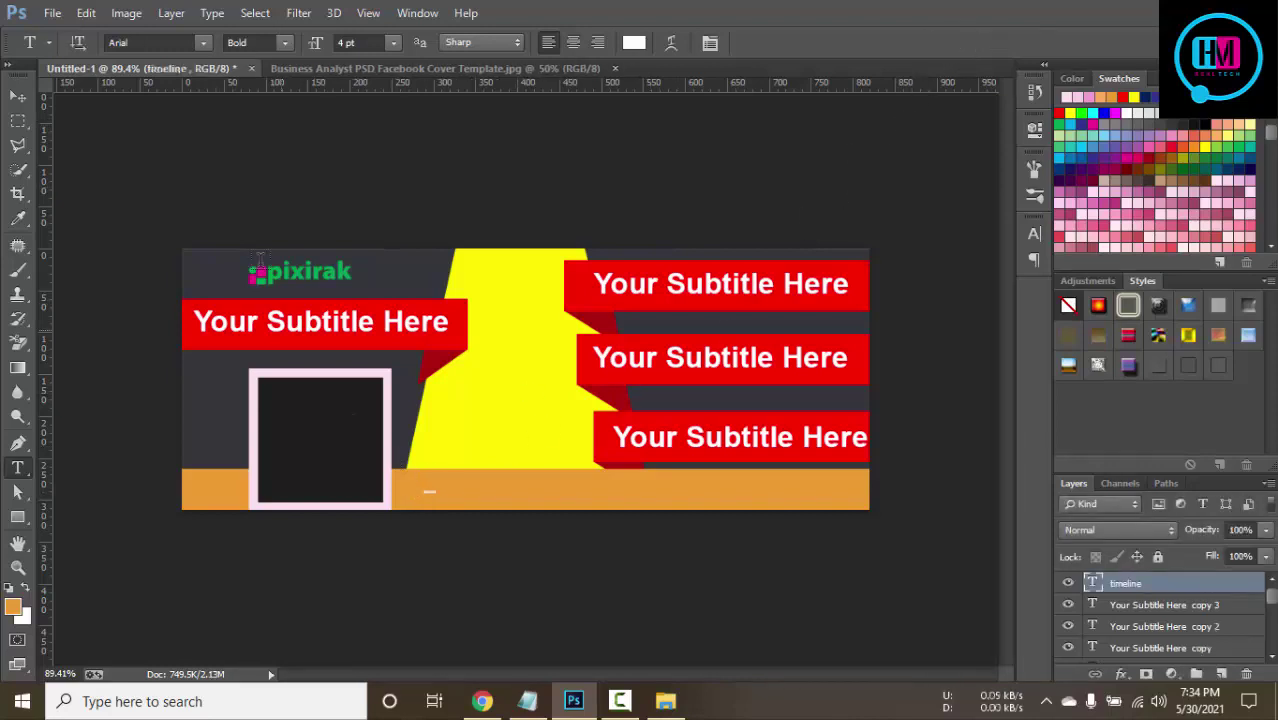
pyautogui.click(17, 95)
# Enlarge the tiny timeline text about its centre and zoom back out to the whole cover.
pyautogui.scroll(3, 436, 459)
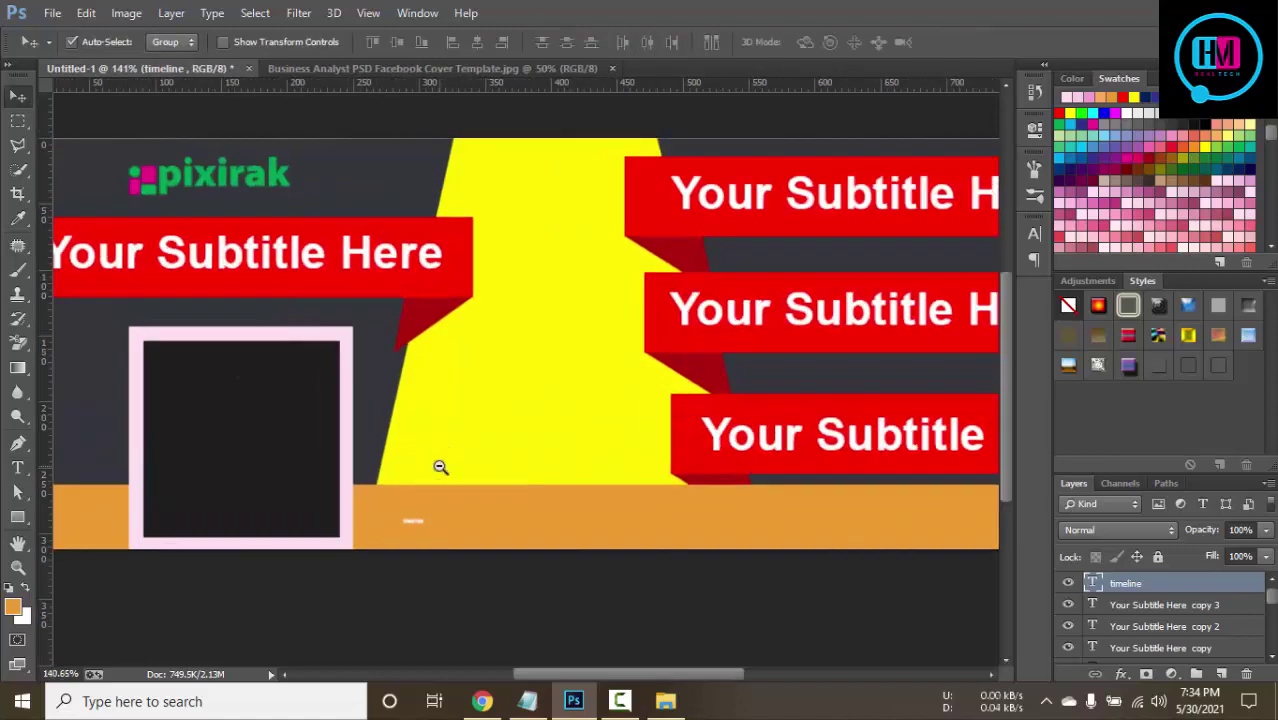
pyautogui.hotkey('ctrl', 't')
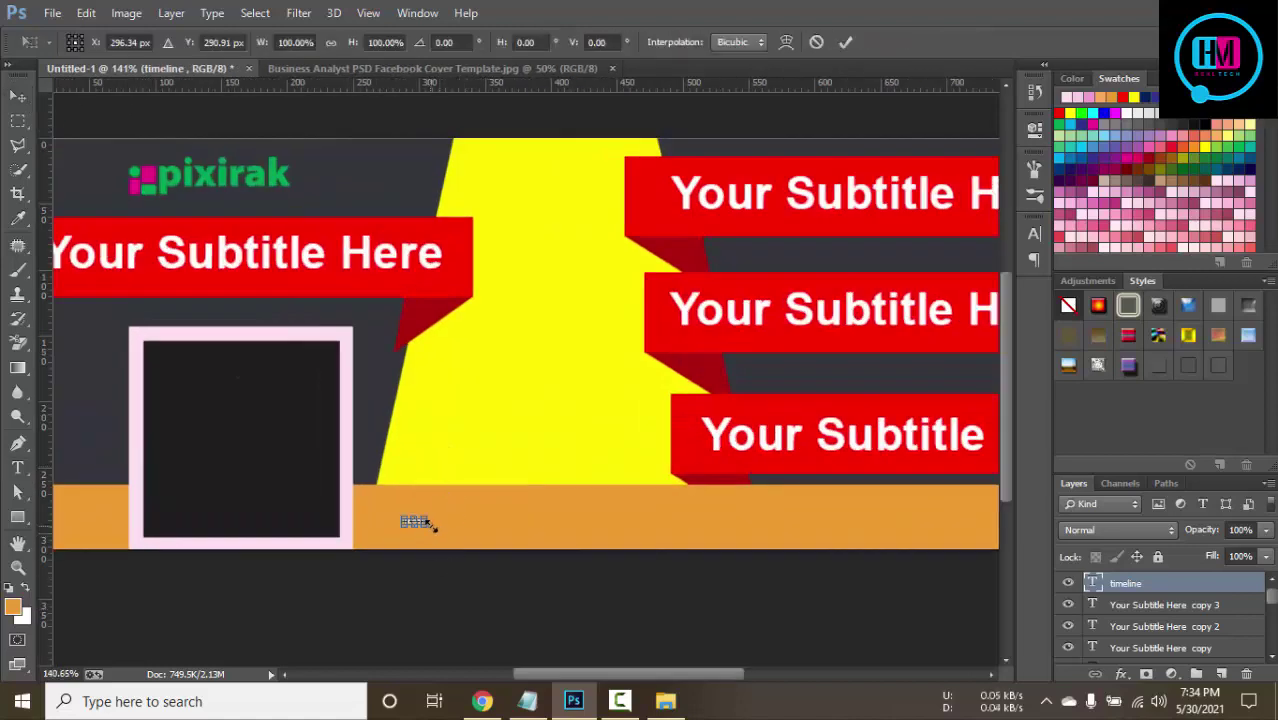
pyautogui.moveTo(428, 527)
pyautogui.mouseDown()
pyautogui.moveTo(494, 545)
pyautogui.moveTo(544, 539)
pyautogui.mouseUp()
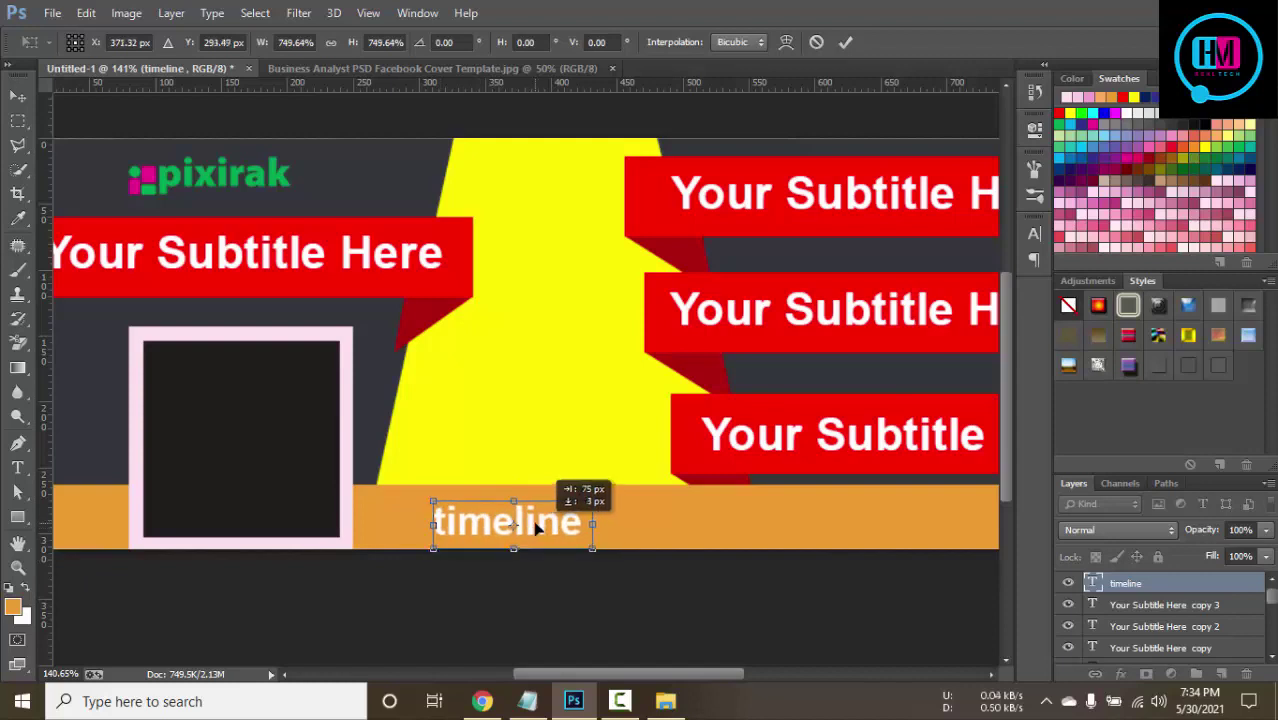
pyautogui.click(853, 47)
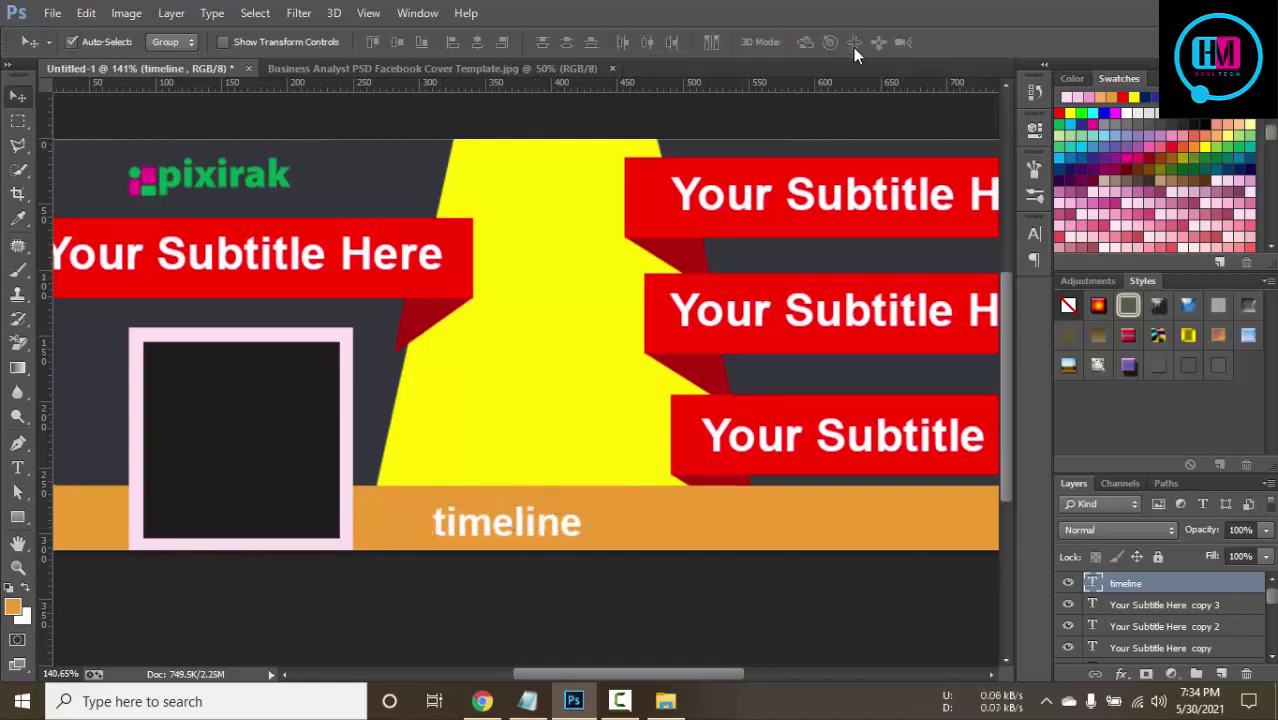
pyautogui.hotkey('ctrl', '1')
pyautogui.hotkey('ctrl', '-')
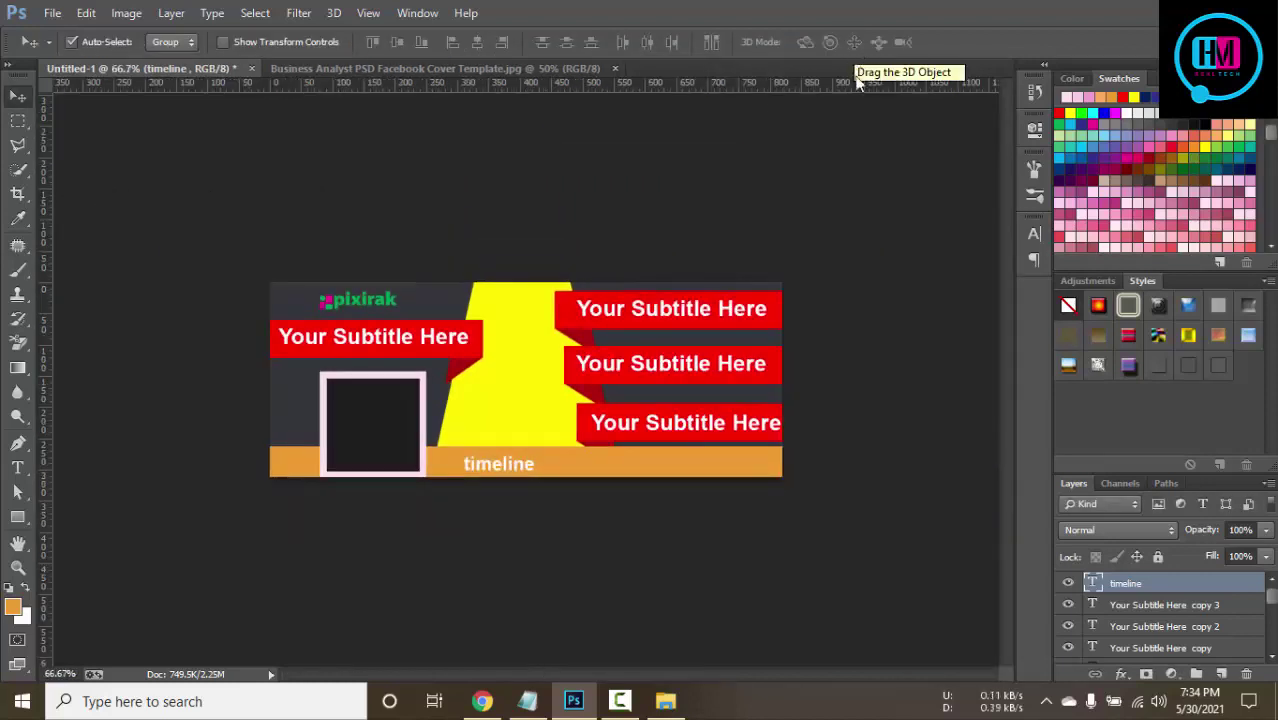
# Set the timeline label's font size to 25 pt.
pyautogui.doubleClick(1088, 583)
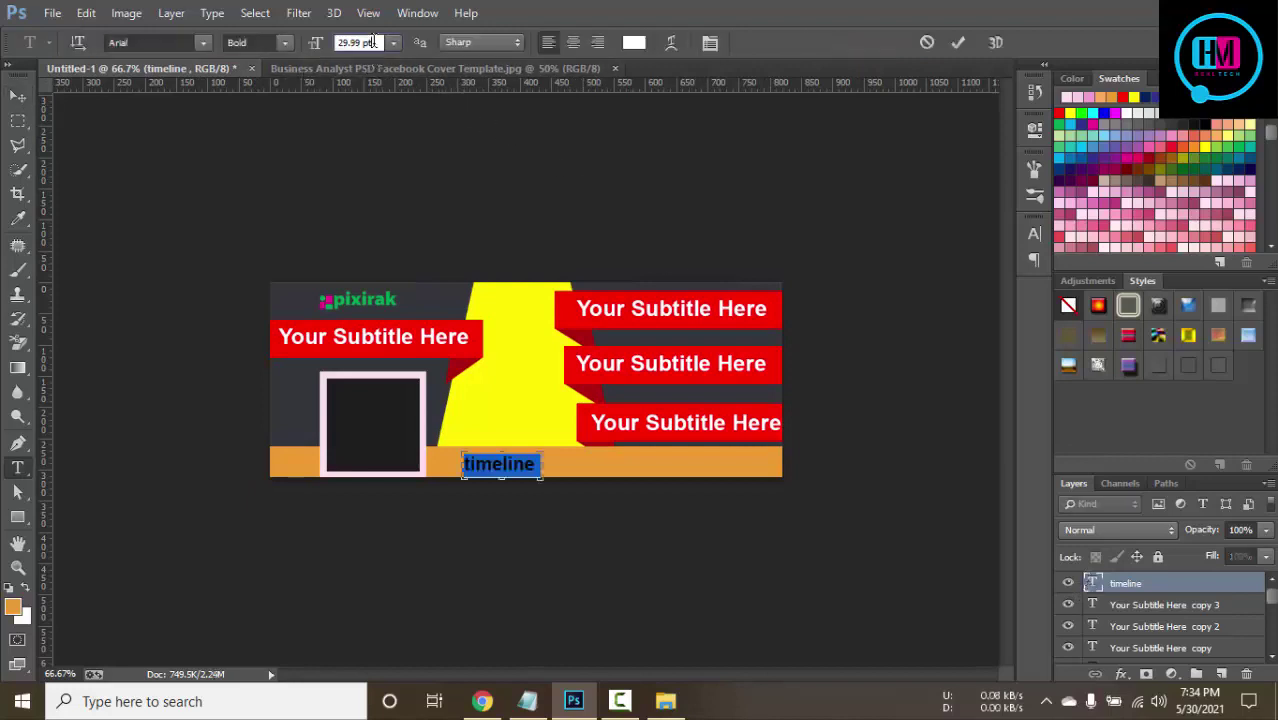
pyautogui.press('Return')
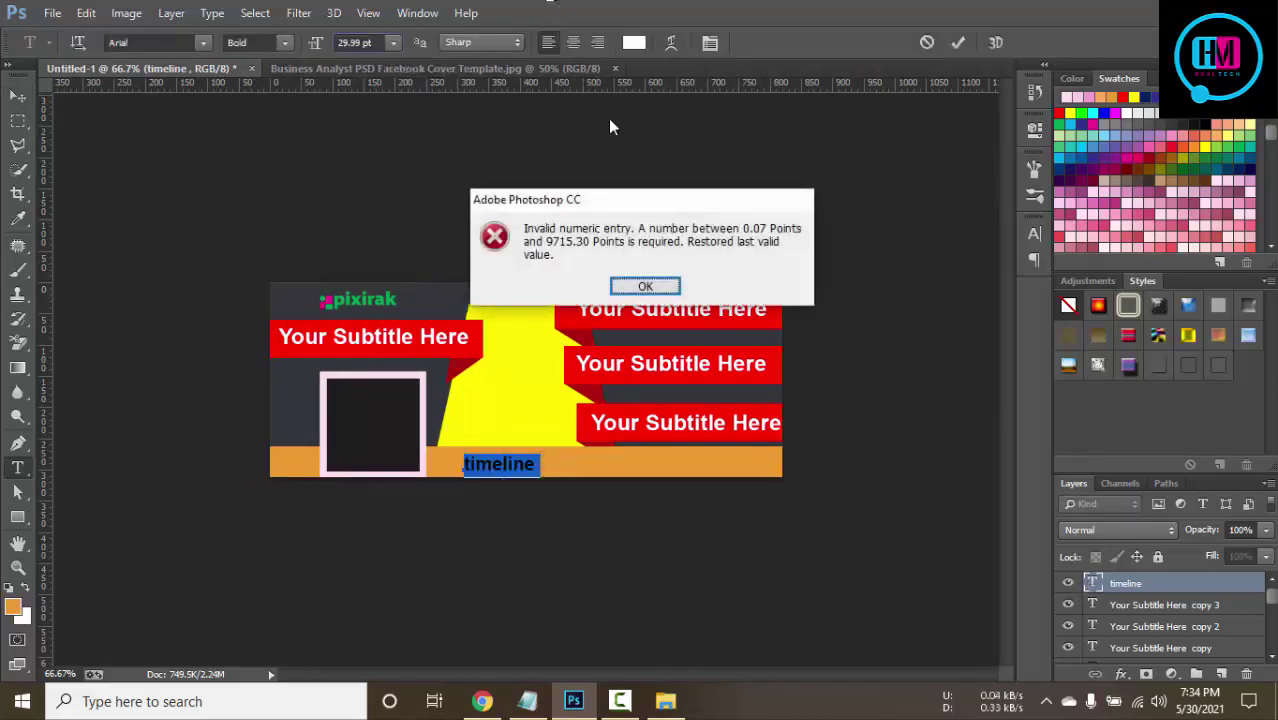
pyautogui.click(648, 285)
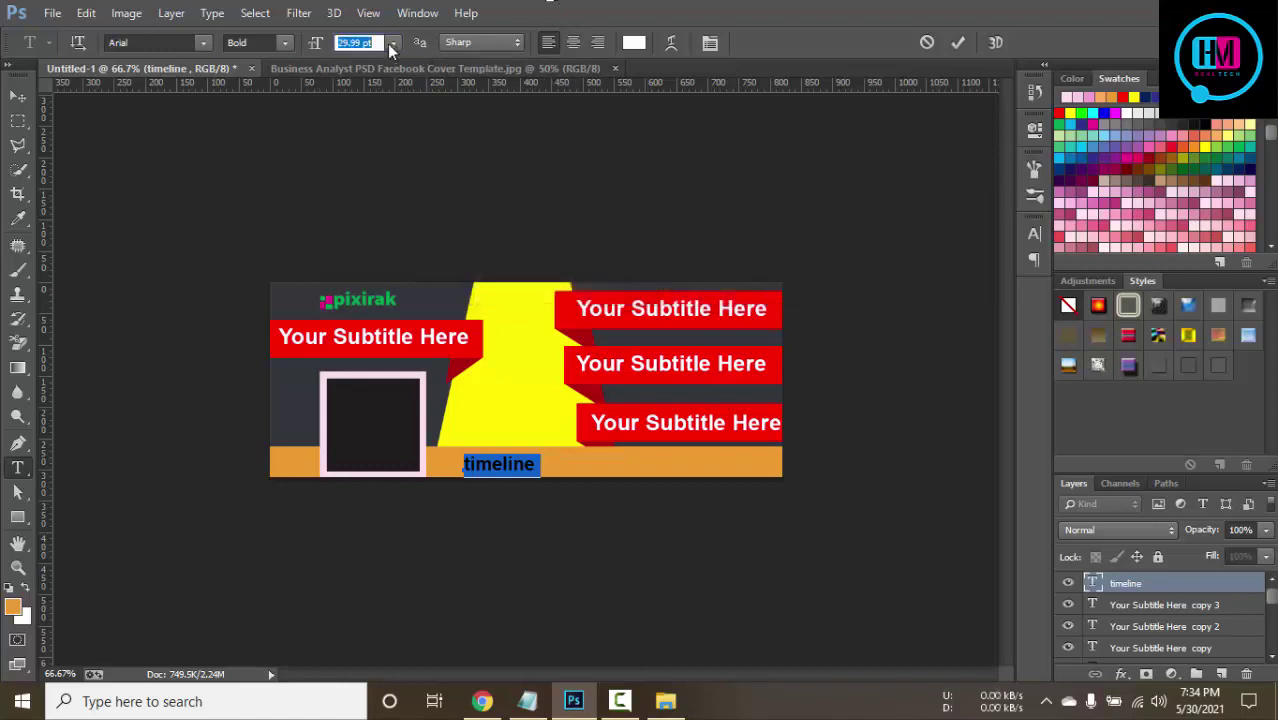
pyautogui.write('25')
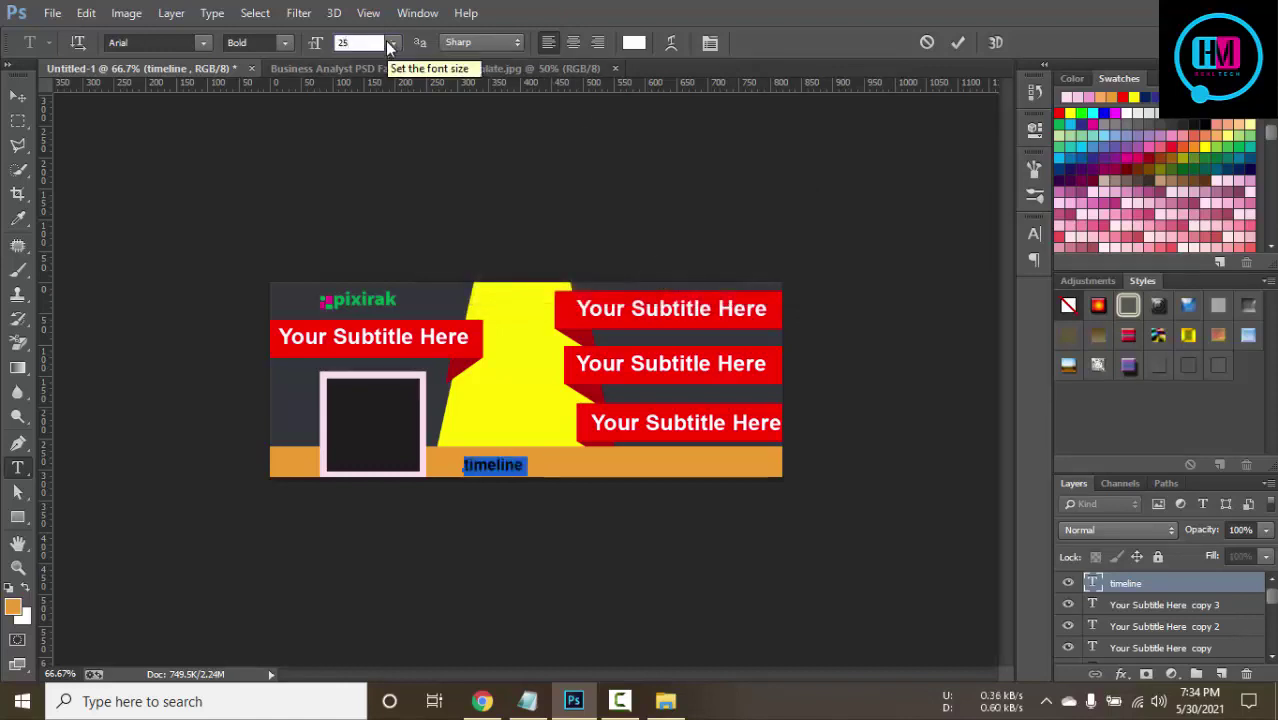
pyautogui.click(958, 42)
# Centre the timeline label vertically in the orange strip after testing other alignments.
pyautogui.press('v')
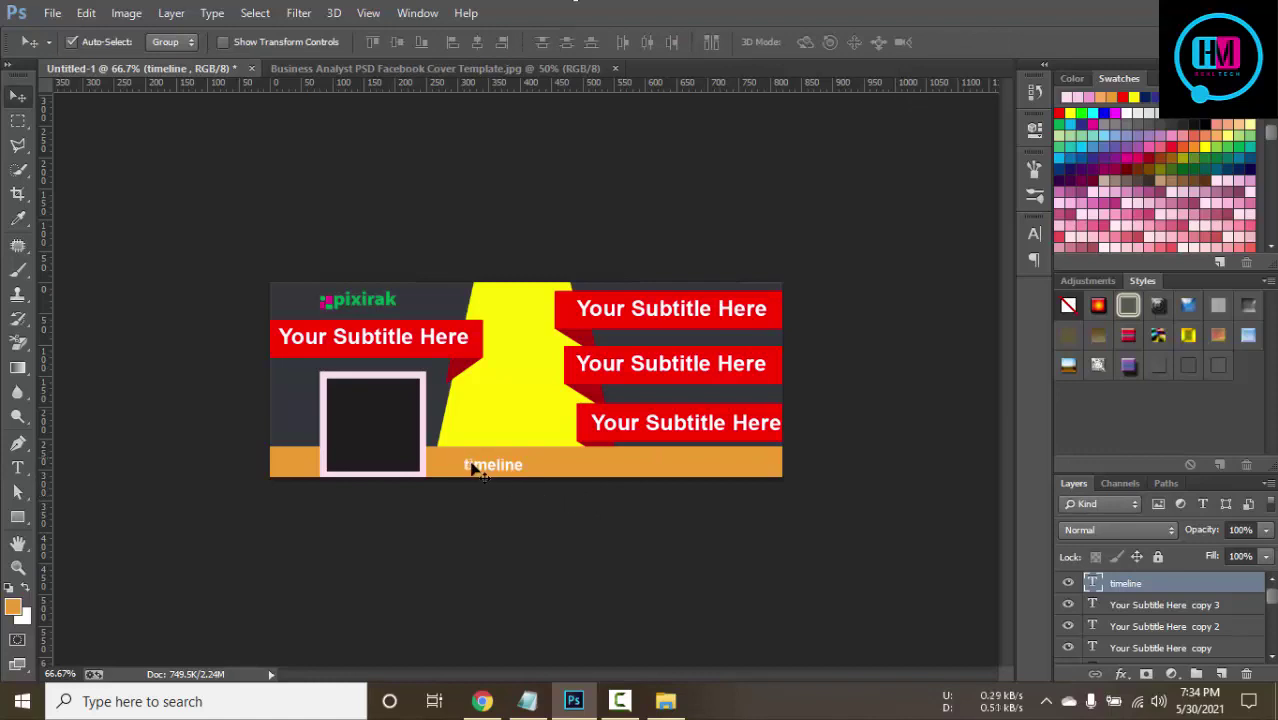
pyautogui.scroll(3, 478, 470)
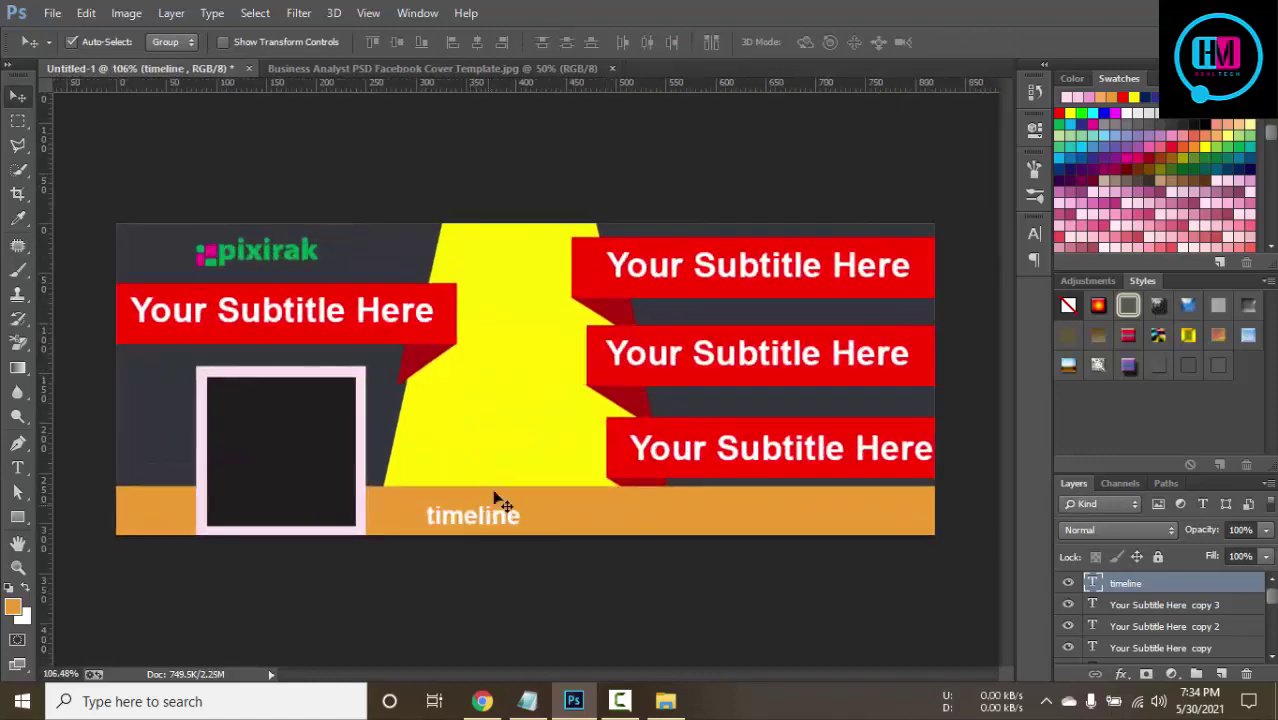
pyautogui.click(505, 500)
pyautogui.click(491, 514)
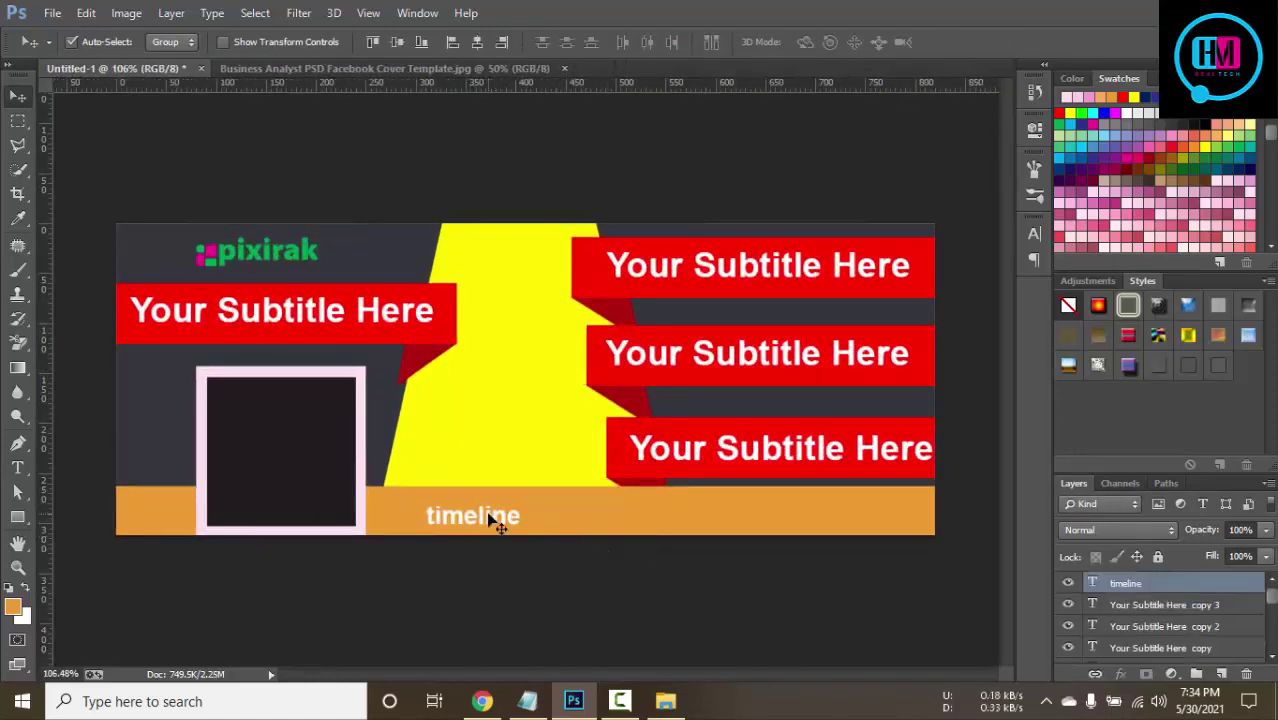
pyautogui.click(478, 43)
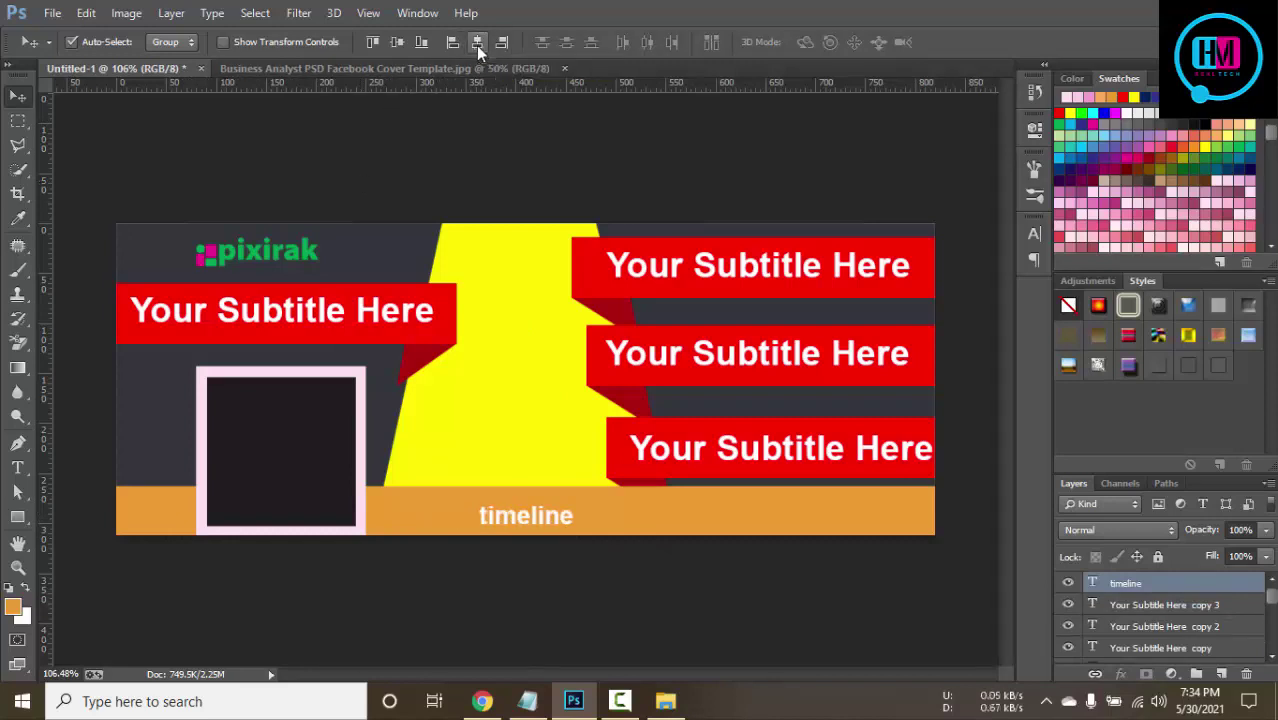
pyautogui.hotkey('ctrl', 'z')
pyautogui.click(452, 43)
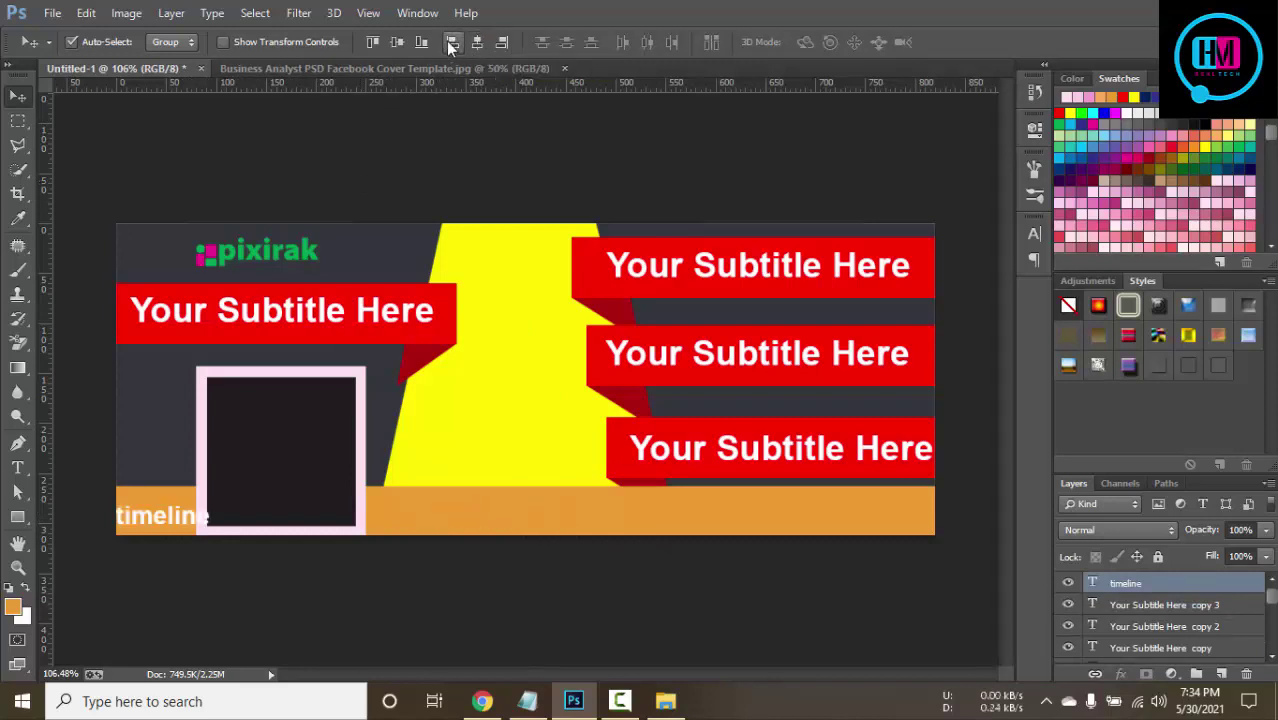
pyautogui.hotkey('ctrl', 'z')
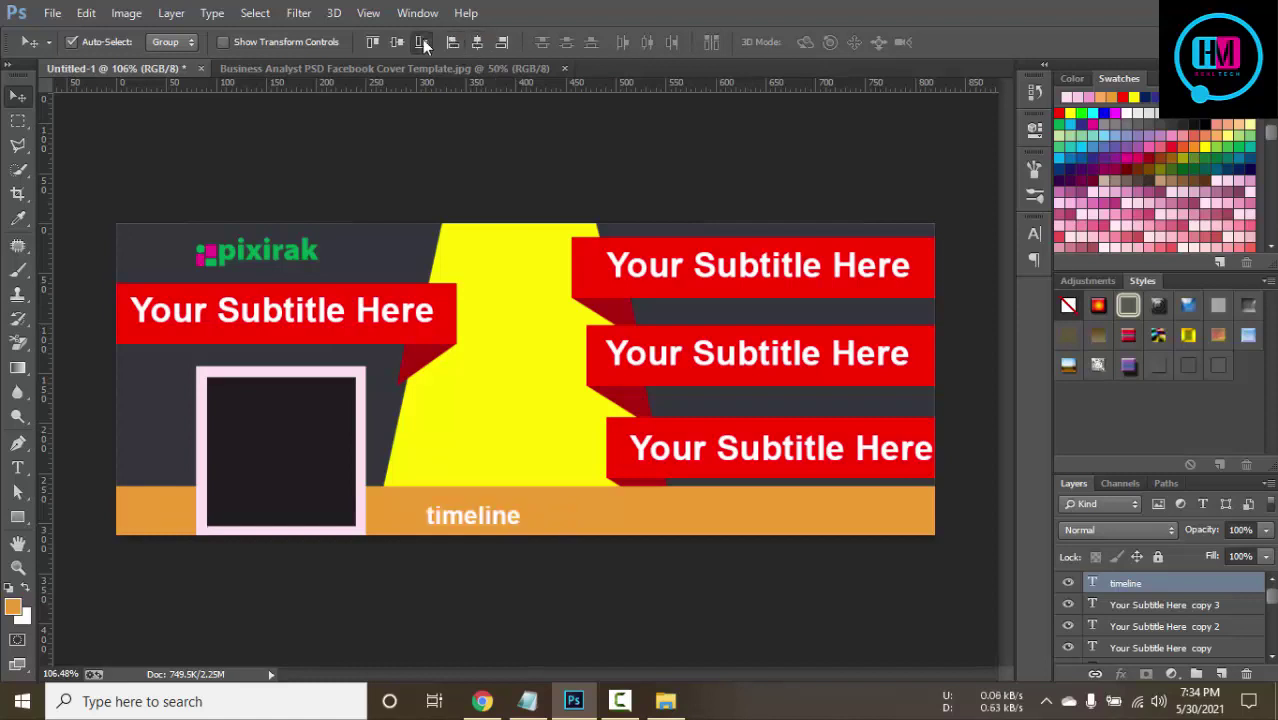
pyautogui.click(422, 42)
pyautogui.click(403, 41)
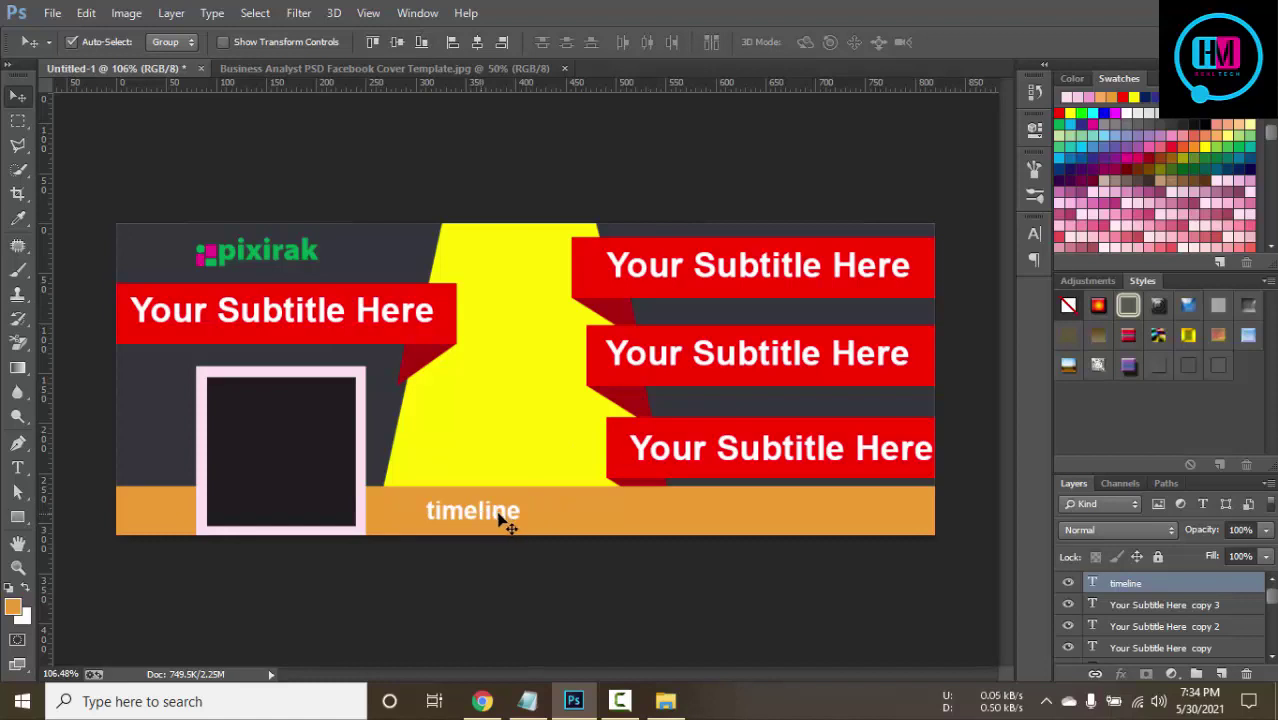
# Duplicate the timeline label to the right along the orange strip.
pyautogui.click(633, 594)
pyautogui.click(480, 520)
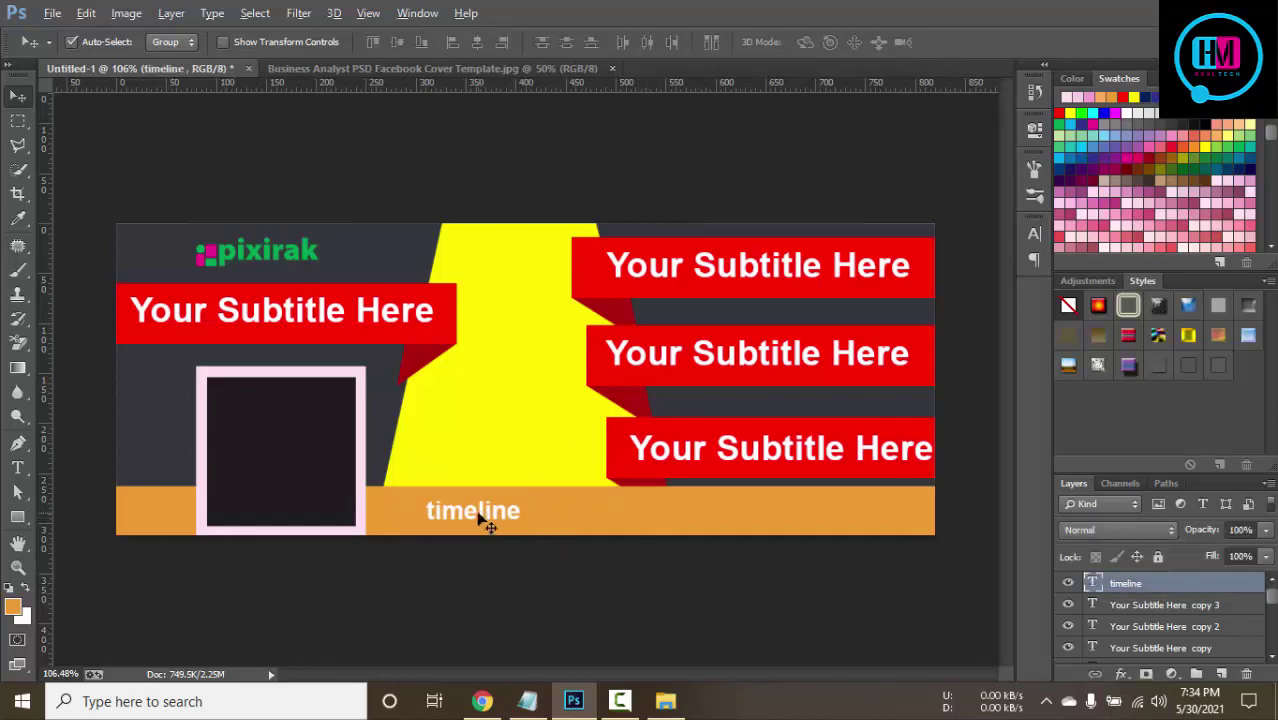
pyautogui.moveTo(480, 520)
pyautogui.mouseDown()
pyautogui.moveTo(622, 515)
pyautogui.moveTo(797, 533)
pyautogui.moveTo(772, 533)
pyautogui.mouseUp()
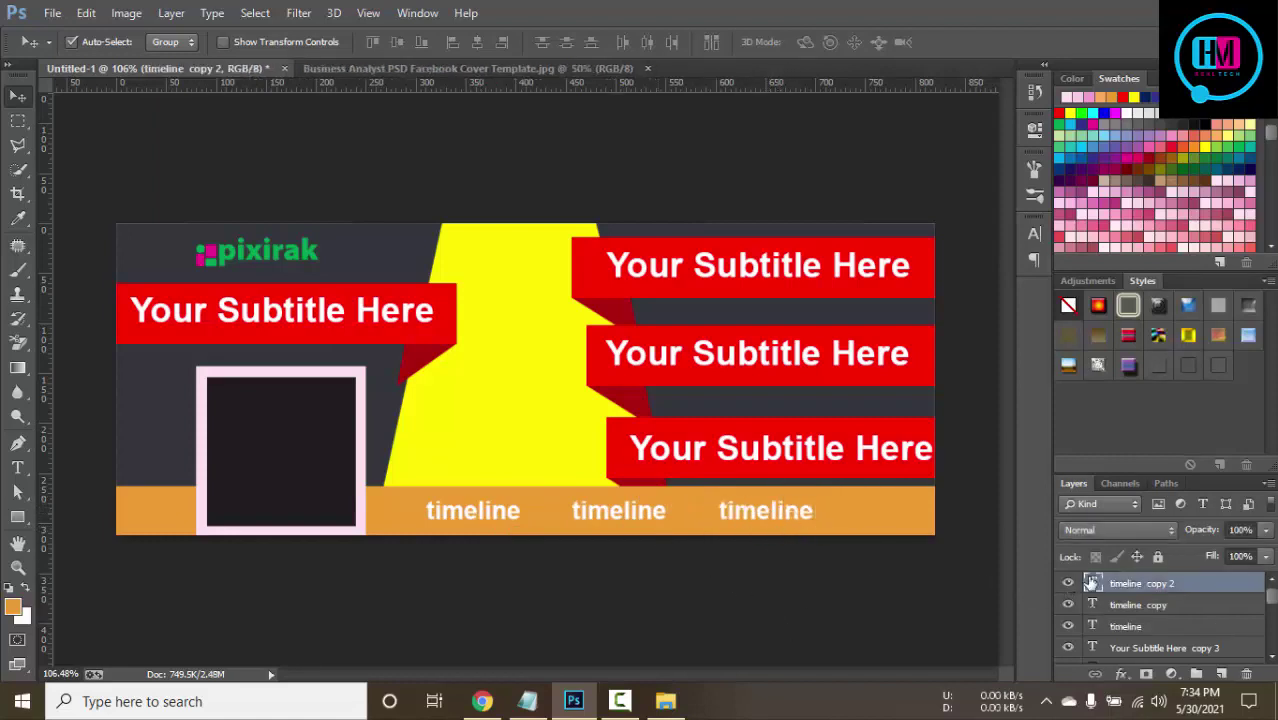
# Retype the third orange strip label as 'Photos'.
pyautogui.doubleClick(1092, 583)
pyautogui.write('Ph')
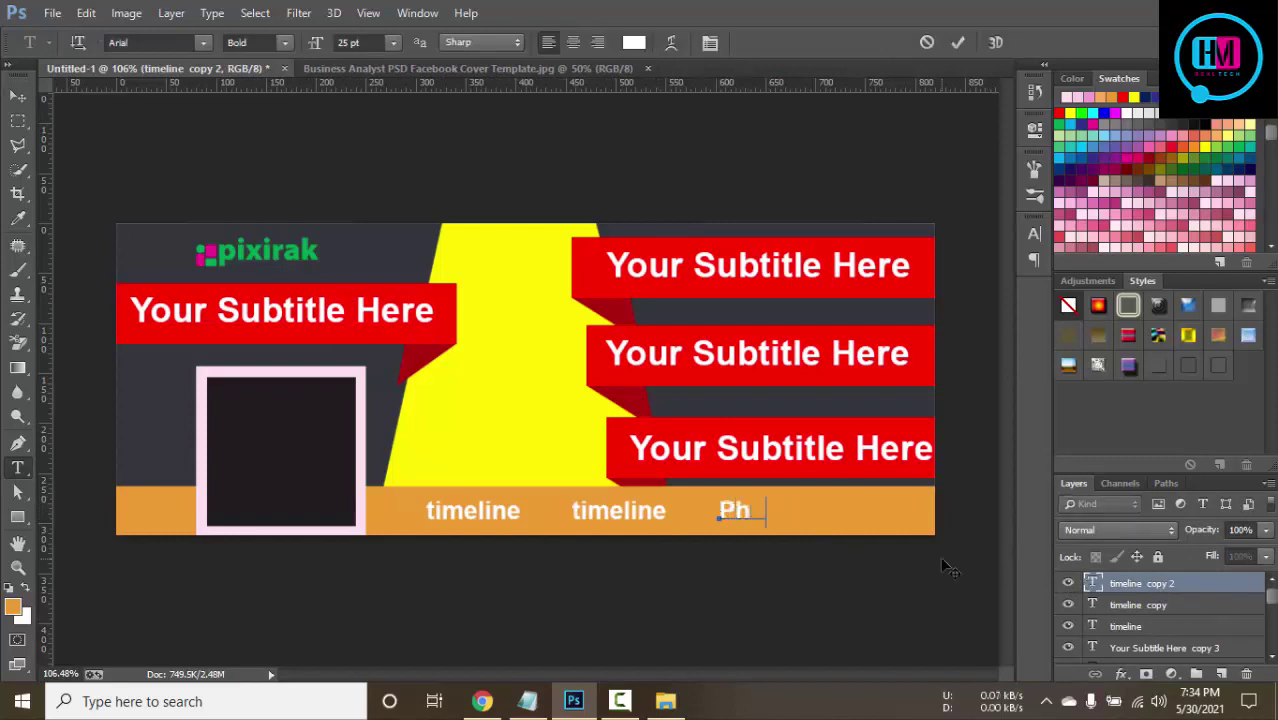
pyautogui.write('otos')
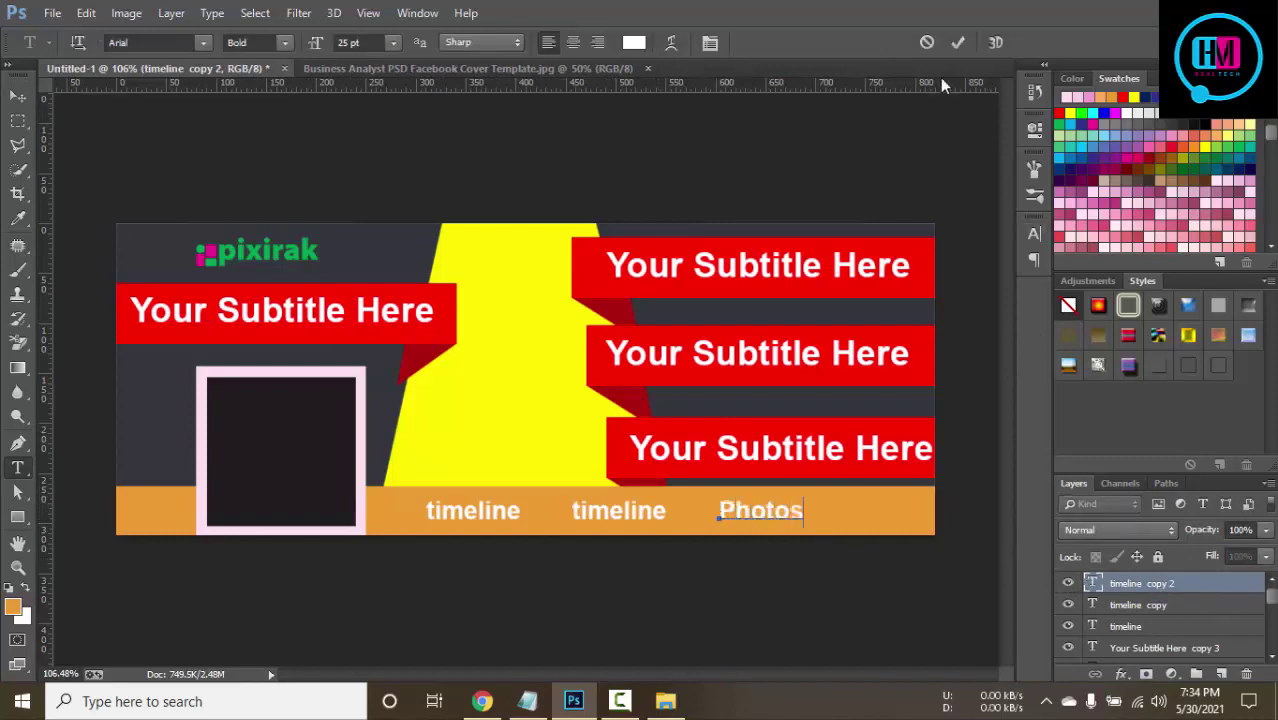
pyautogui.hotkey('ctrl', 'Return')
# Retype the second strip label as 'Frinds', then show the Business Analyst cover template.
pyautogui.keyDown('ctrl'); pyautogui.click(626, 512); pyautogui.keyUp('ctrl')
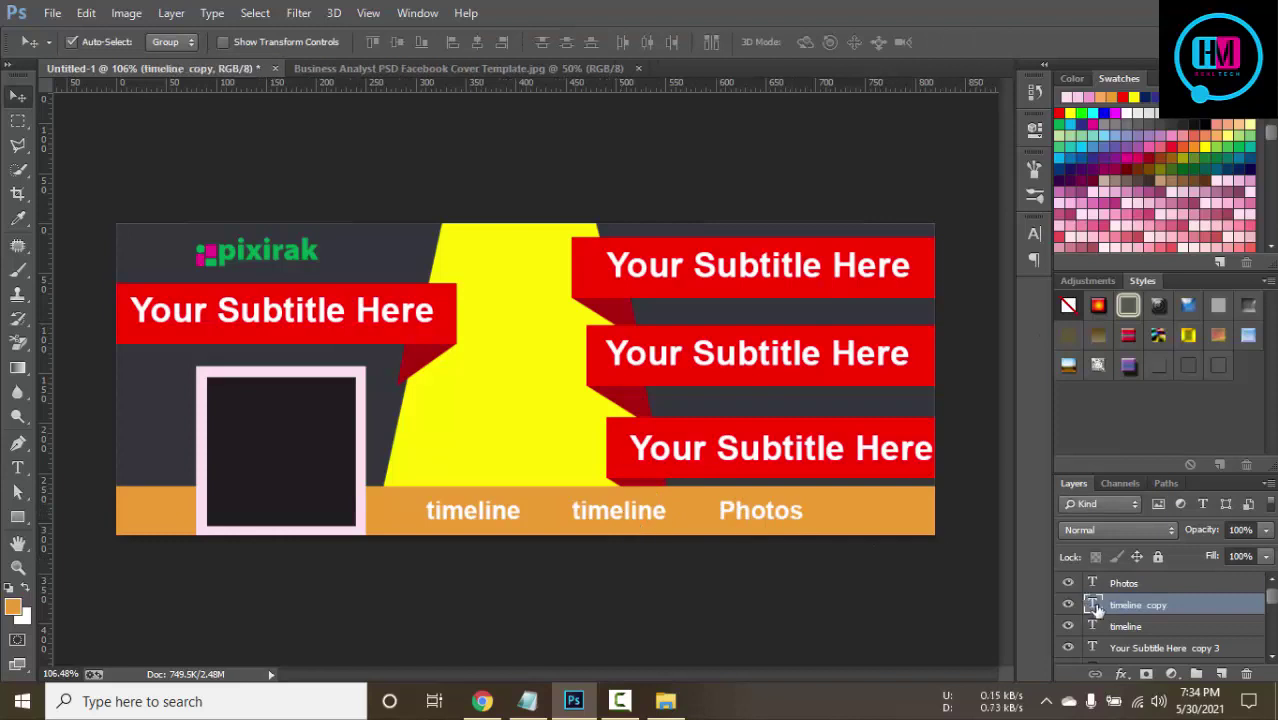
pyautogui.doubleClick(1092, 604)
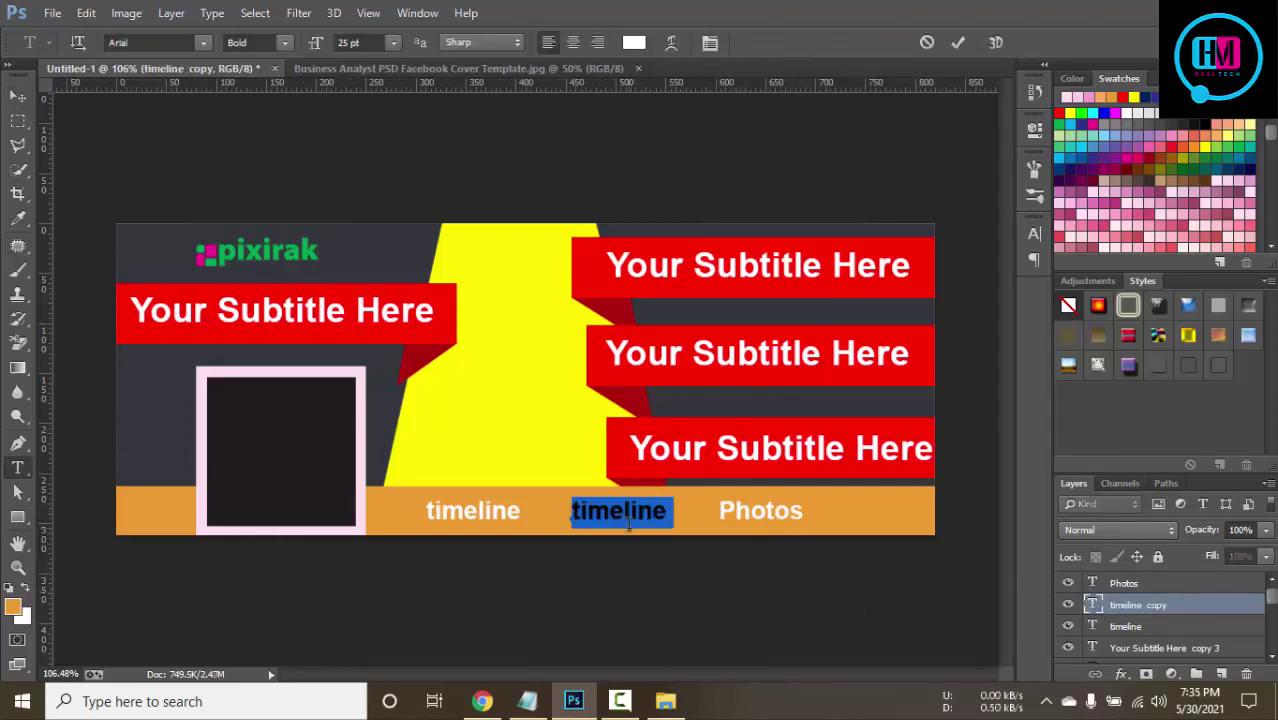
pyautogui.write('Fri')
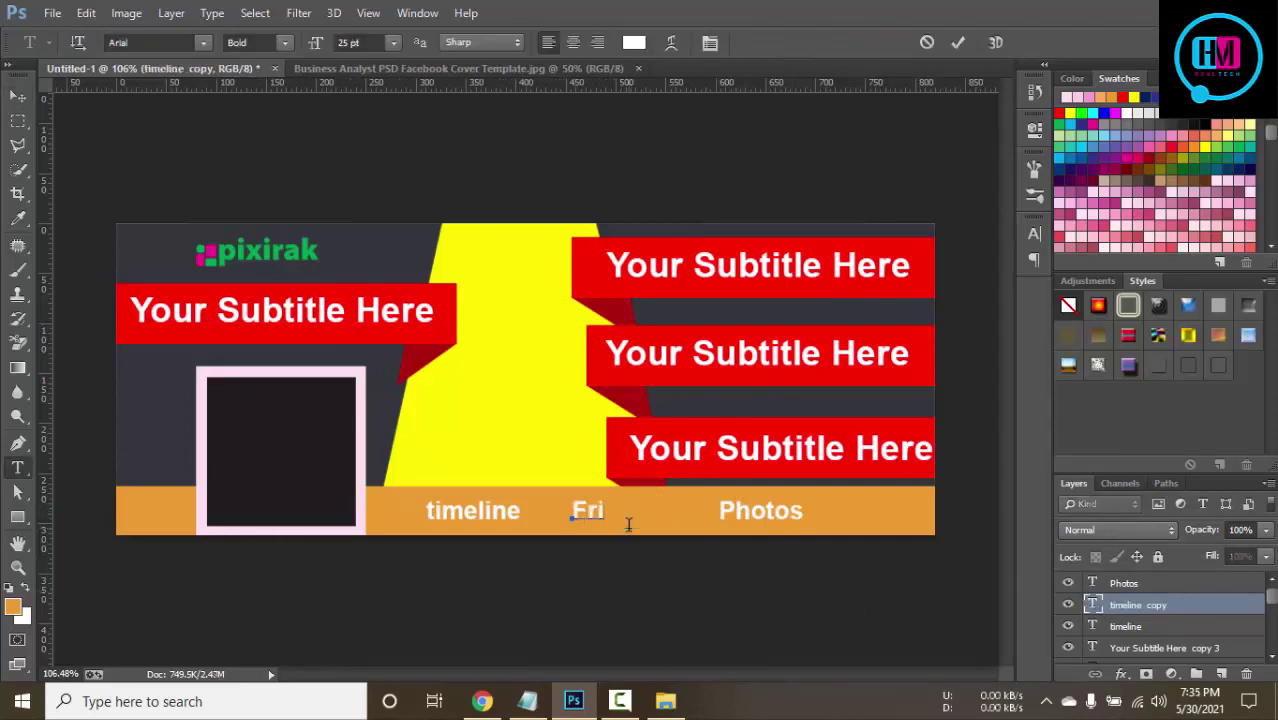
pyautogui.write('nds')
pyautogui.click(957, 42)
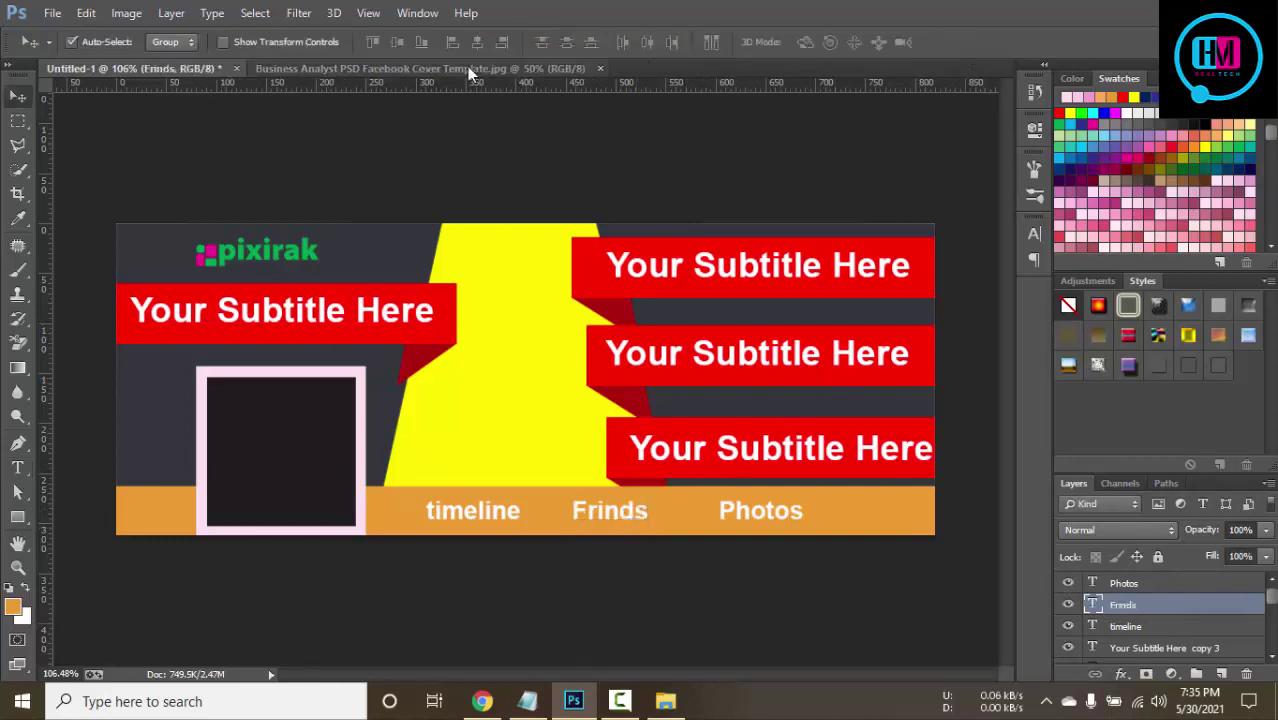
pyautogui.click(407, 70)
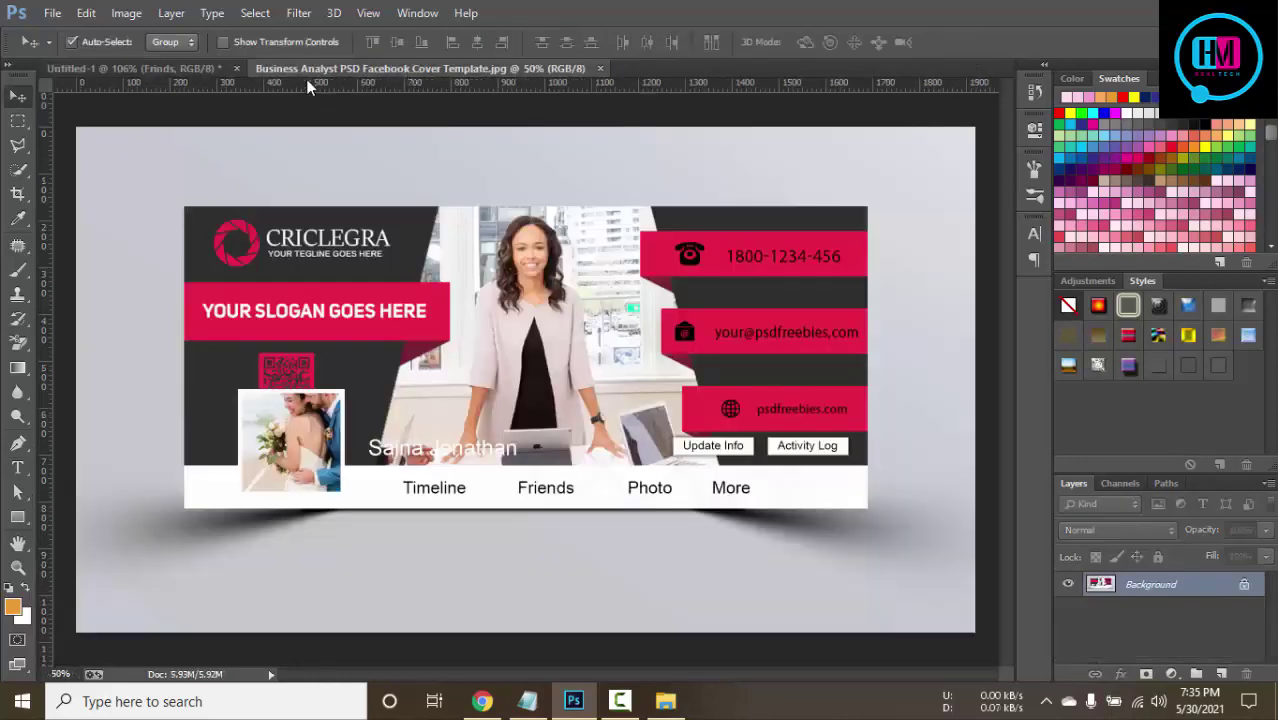
# Merge the two Layer 1 layers on Untitled-1 and fill the bottom strip white instead of orange.
pyautogui.click(200, 67)
pyautogui.click(883, 510)
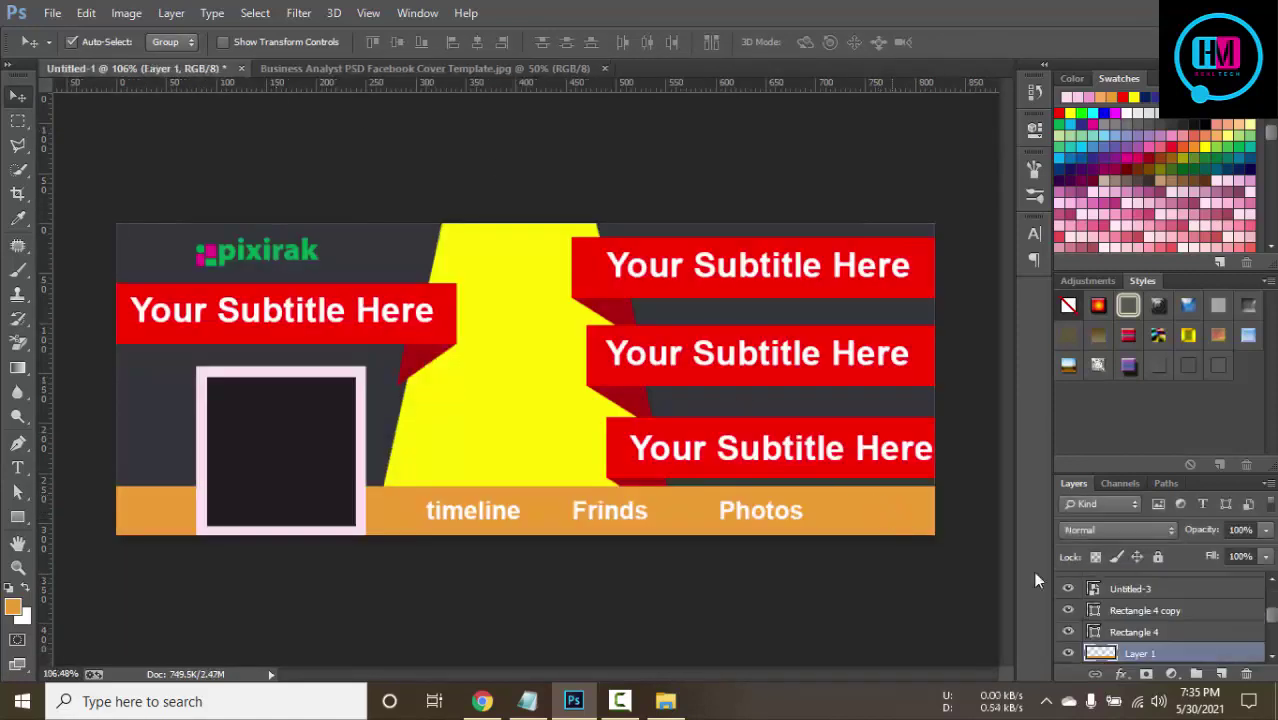
pyautogui.keyDown('shift'); pyautogui.click(1095, 652); pyautogui.keyUp('shift')
pyautogui.hotkey('ctrl', 'e')
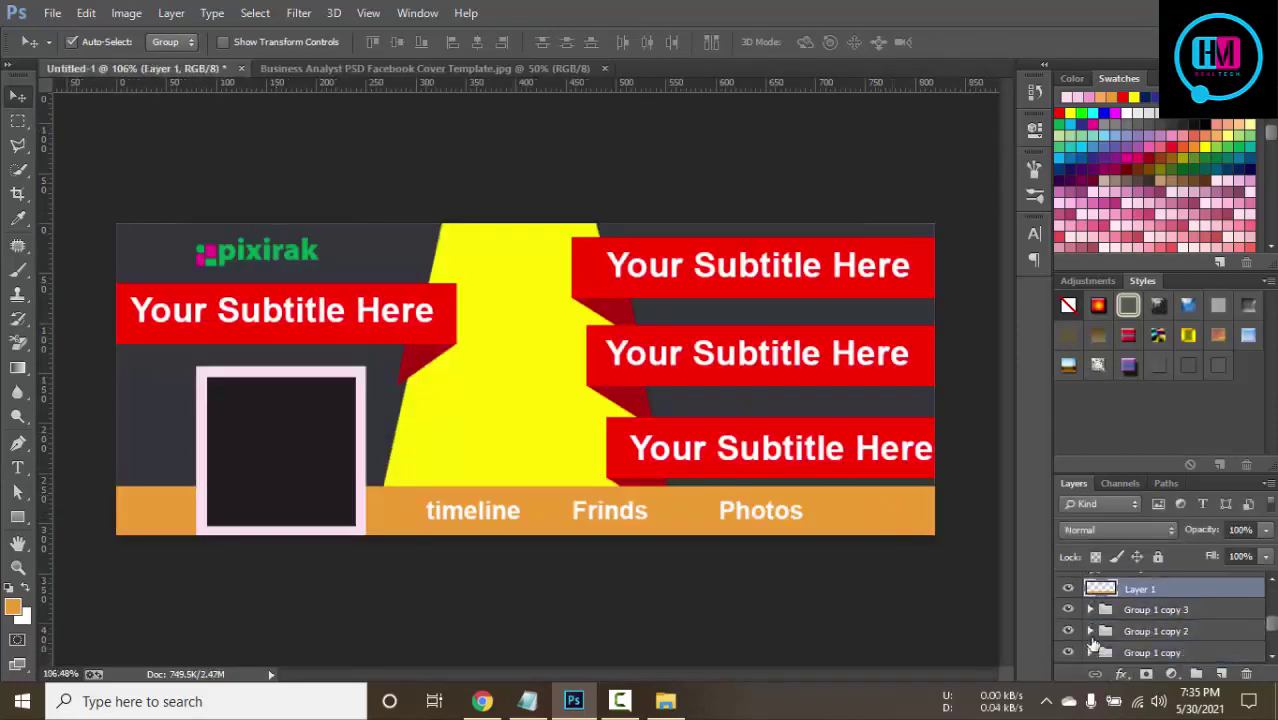
pyautogui.keyDown('ctrl'); pyautogui.click(1094, 593); pyautogui.keyUp('ctrl')
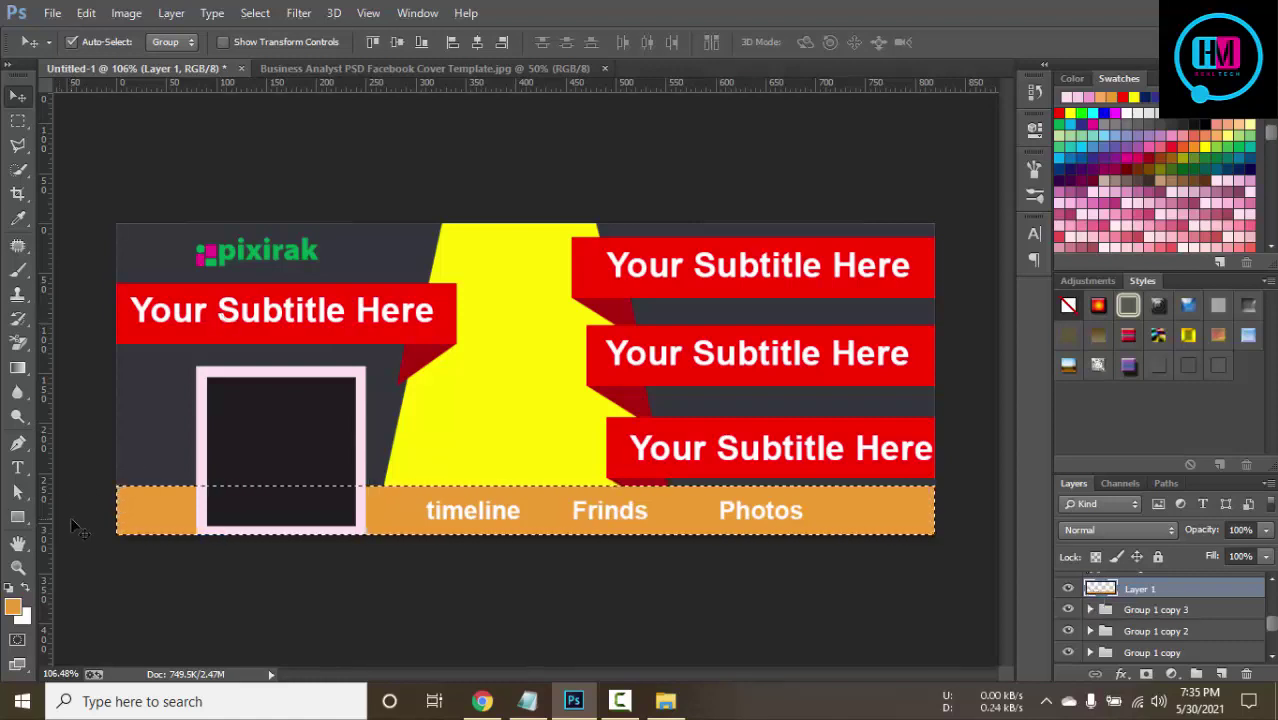
pyautogui.press('Delete')
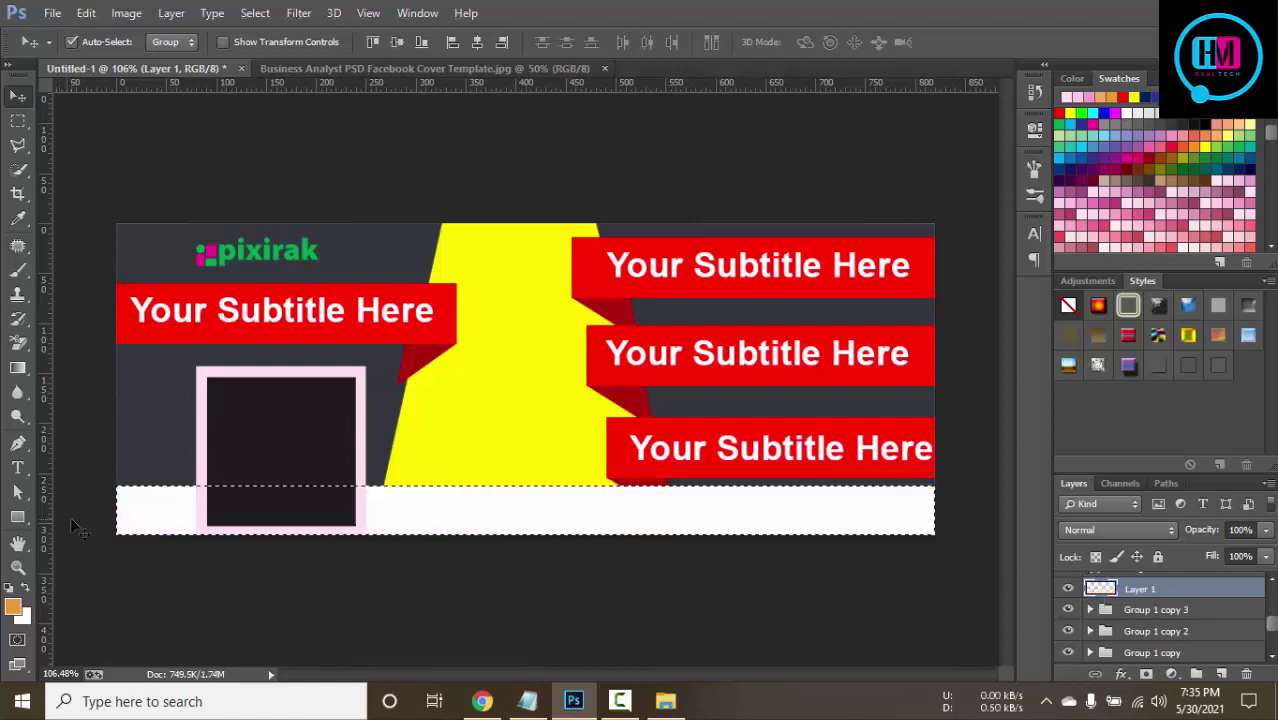
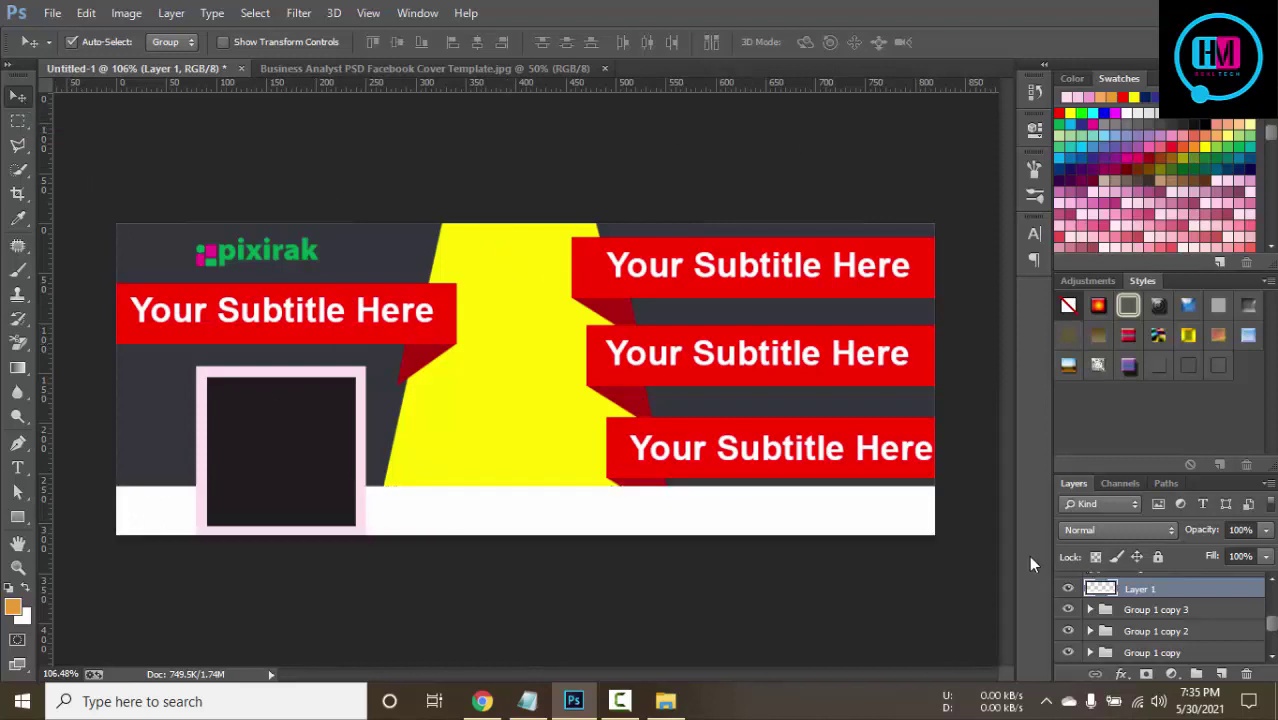
# Fill the bottom white strip with the orange foreground colour, then deselect.
pyautogui.hotkey('alt', 'BackSpace')
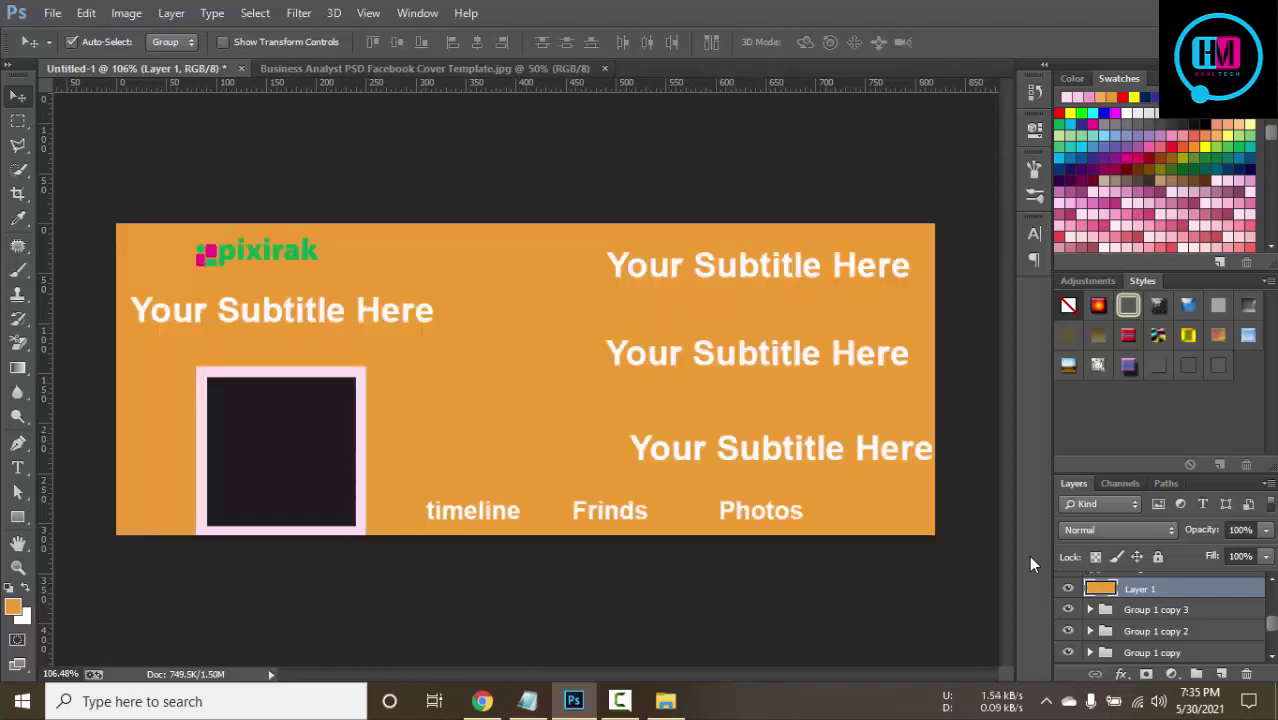
pyautogui.hotkey('ctrl', 'z')
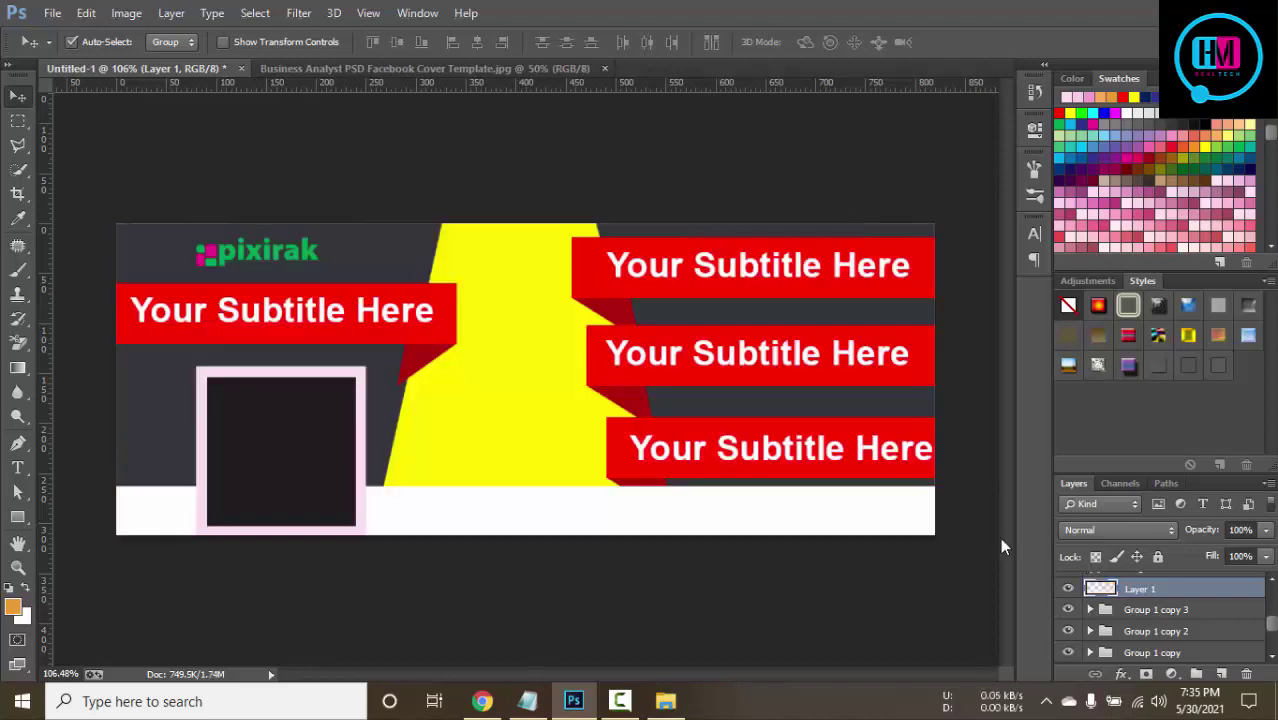
pyautogui.hotkey('ctrl', 'shift', 'd')
pyautogui.hotkey('alt', 'BackSpace')
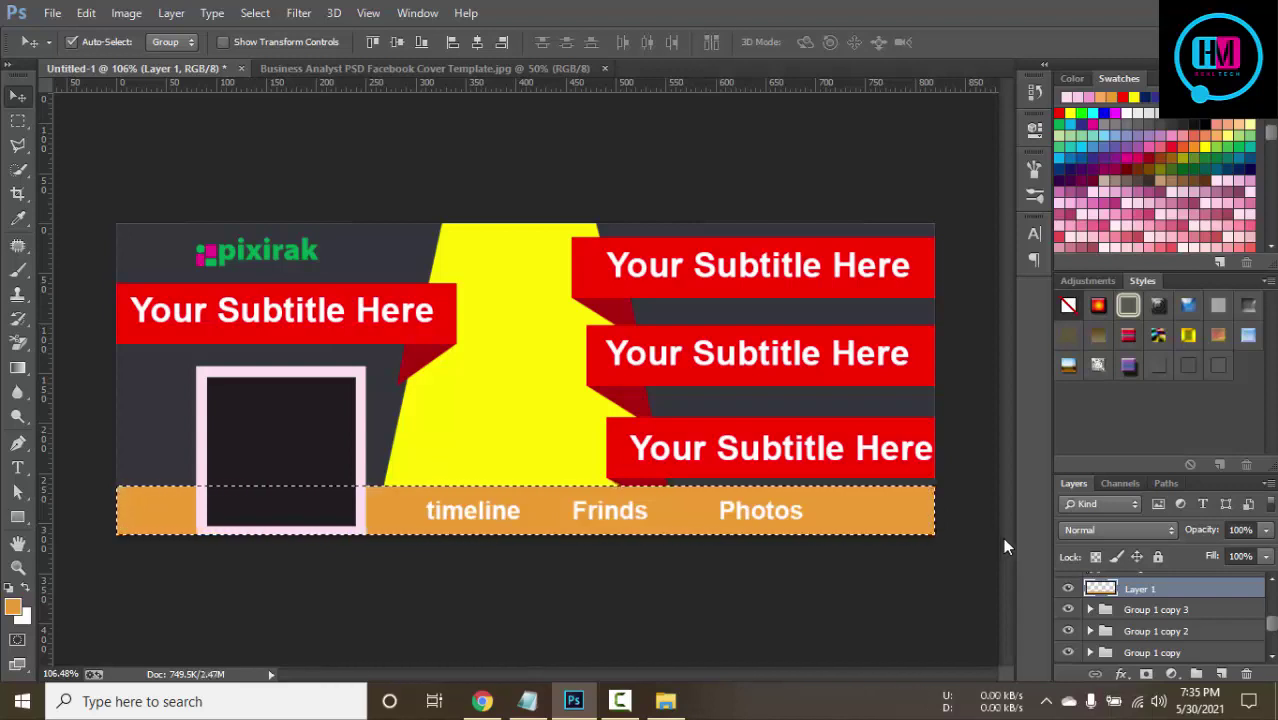
pyautogui.hotkey('ctrl', 'd')
# Select the Rectangle 2 shape layer in the Layers panel.
pyautogui.rightClick(1183, 599)
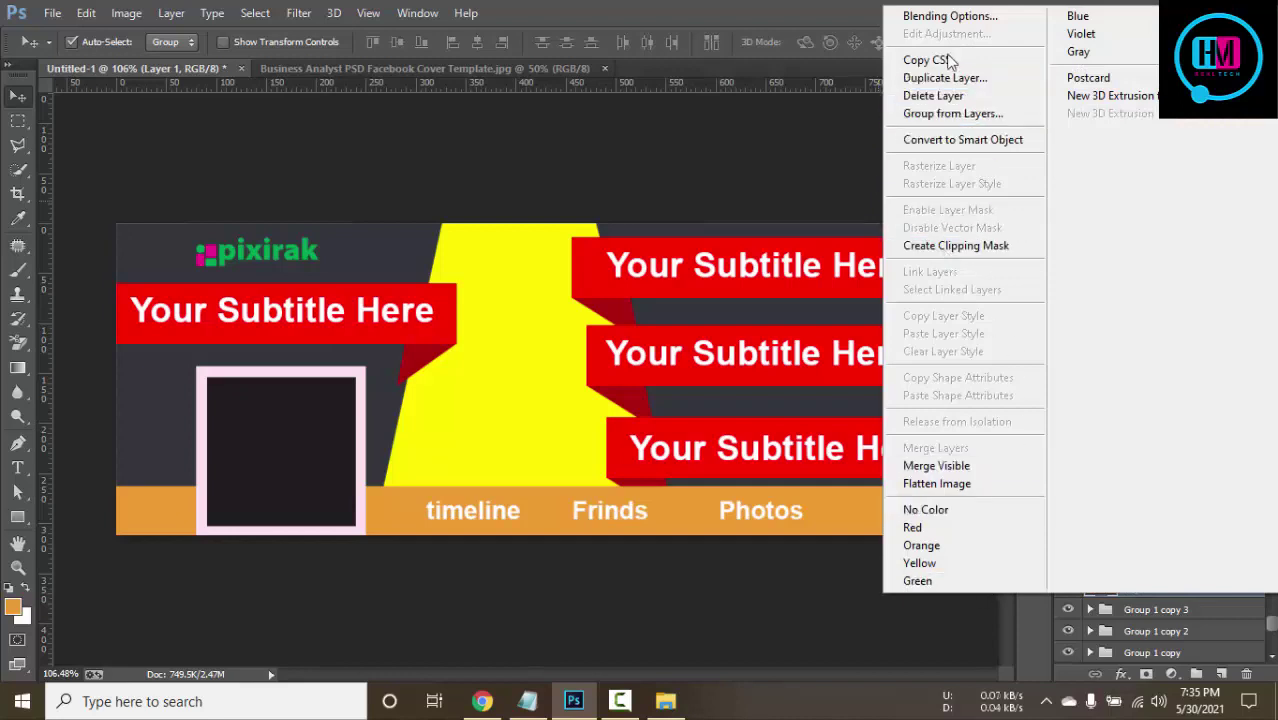
pyautogui.click(766, 170)
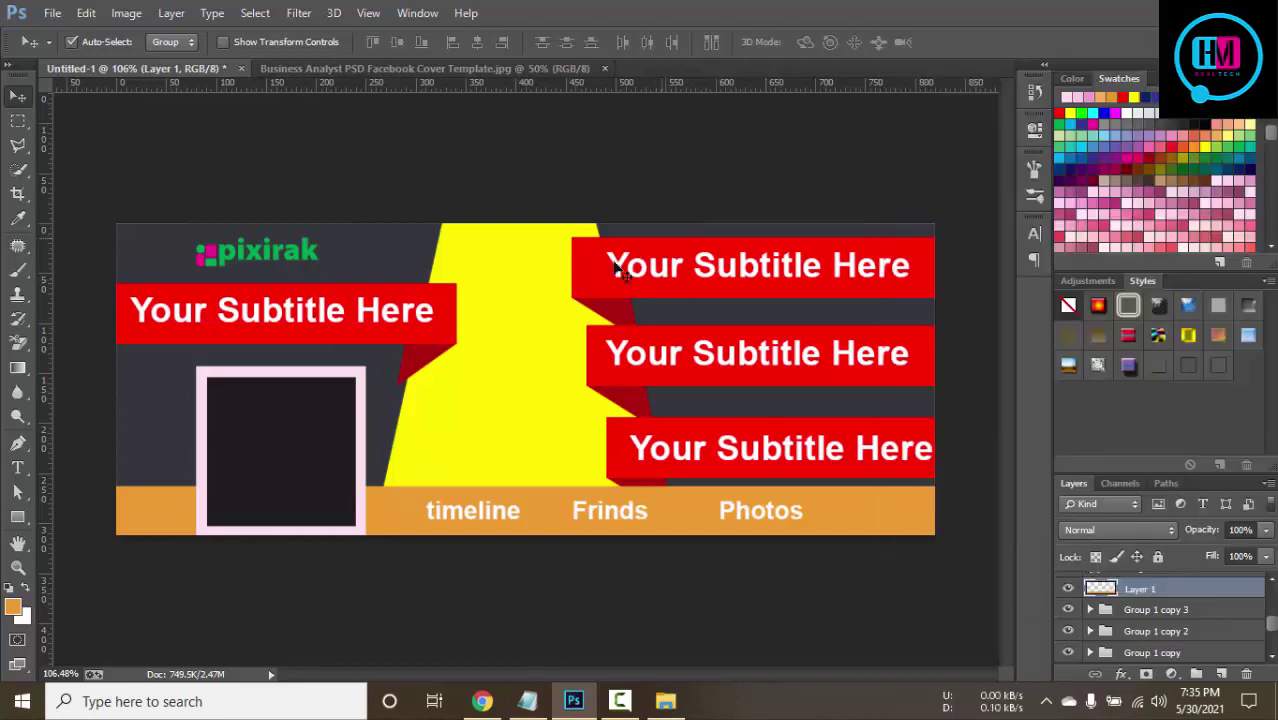
pyautogui.click(497, 280)
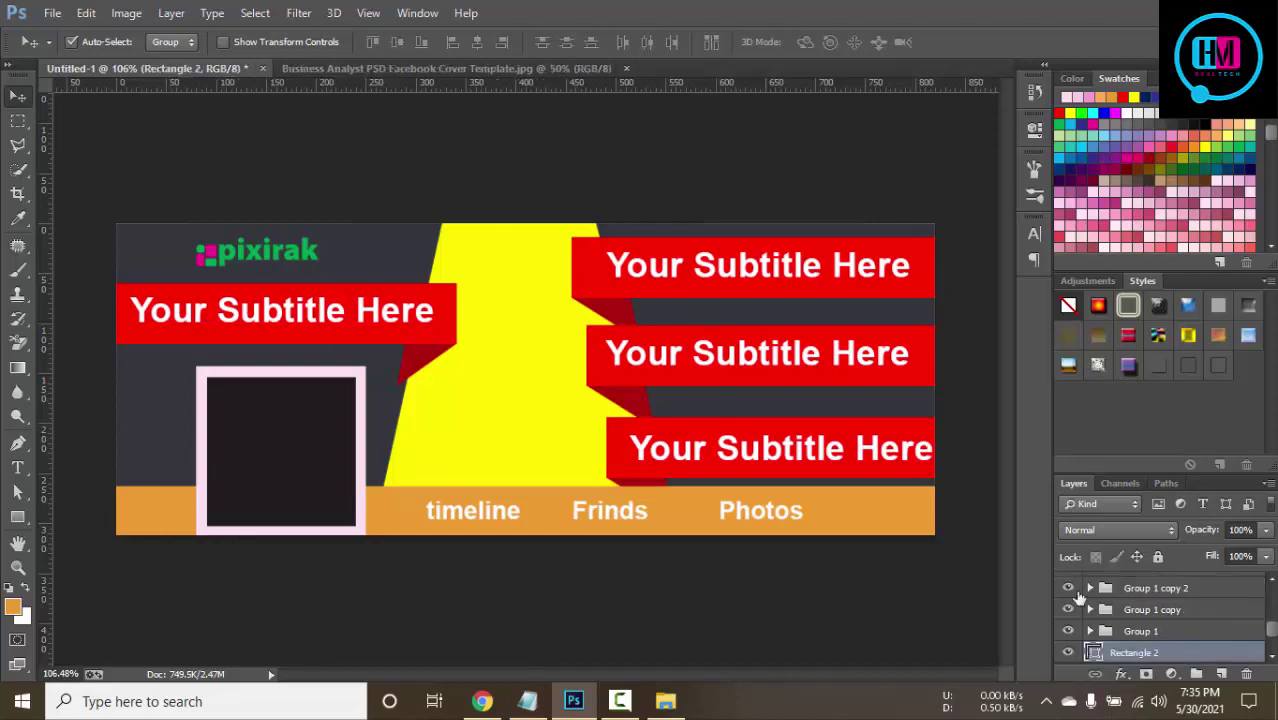
pyautogui.doubleClick(1067, 652)
# Run a Google search for 'qr code' in a new browser tab.
pyautogui.click(379, 72)
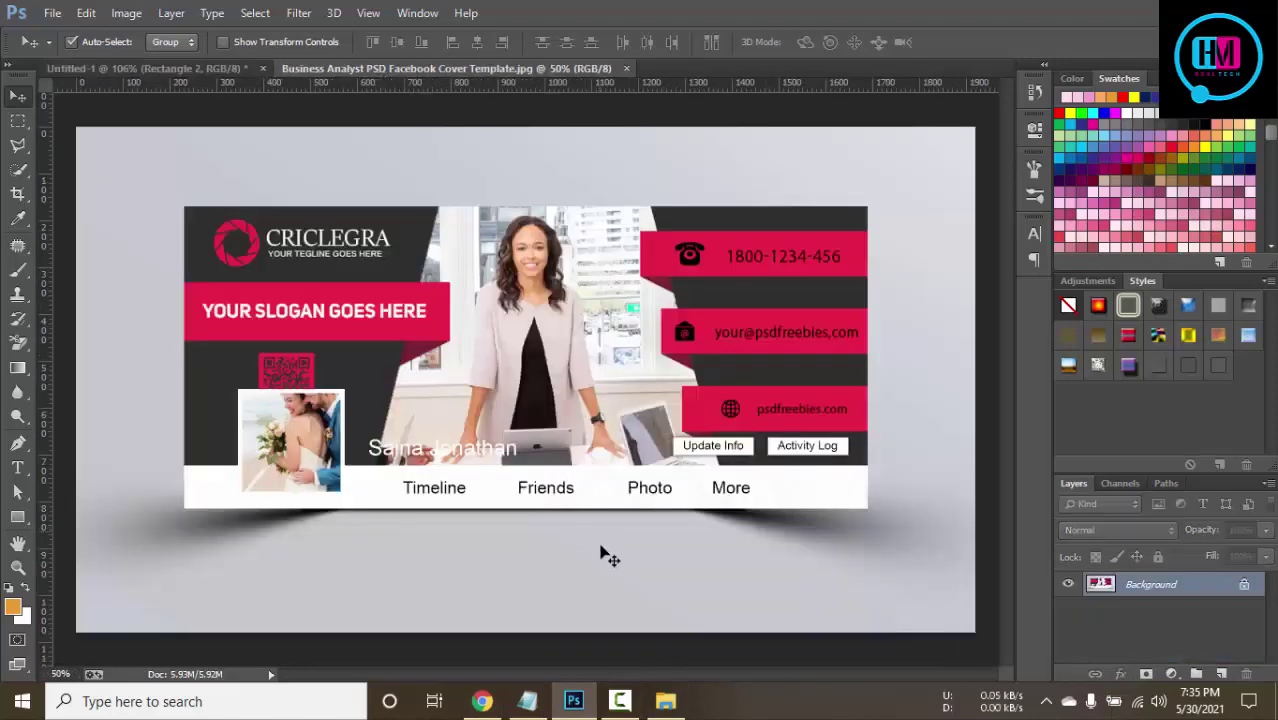
pyautogui.click(486, 699)
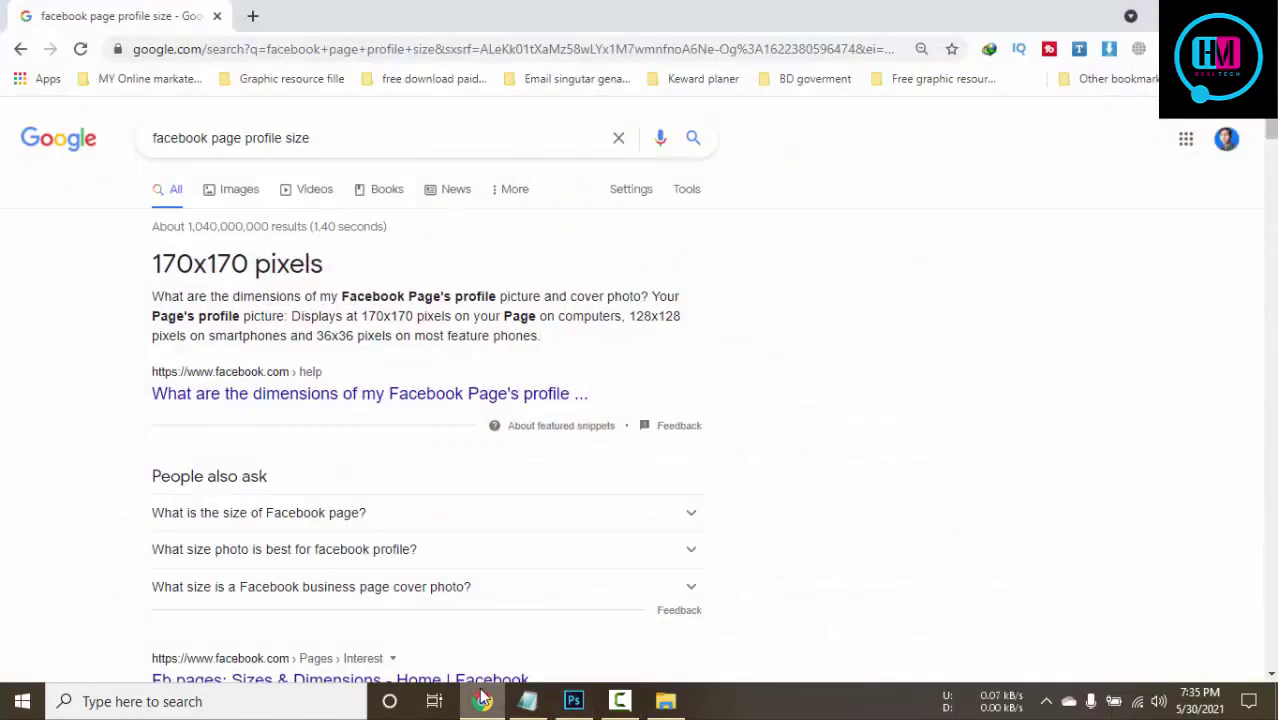
pyautogui.click(252, 16)
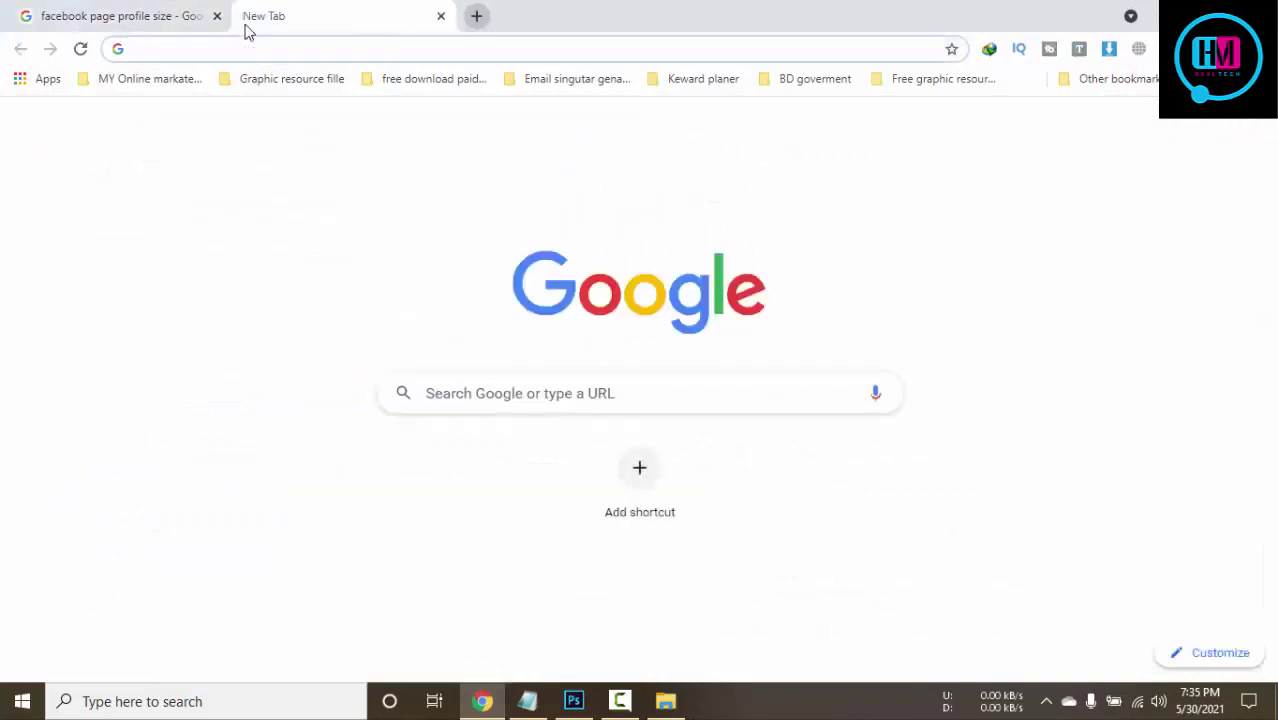
pyautogui.write('qu')
pyautogui.press('BackSpace')
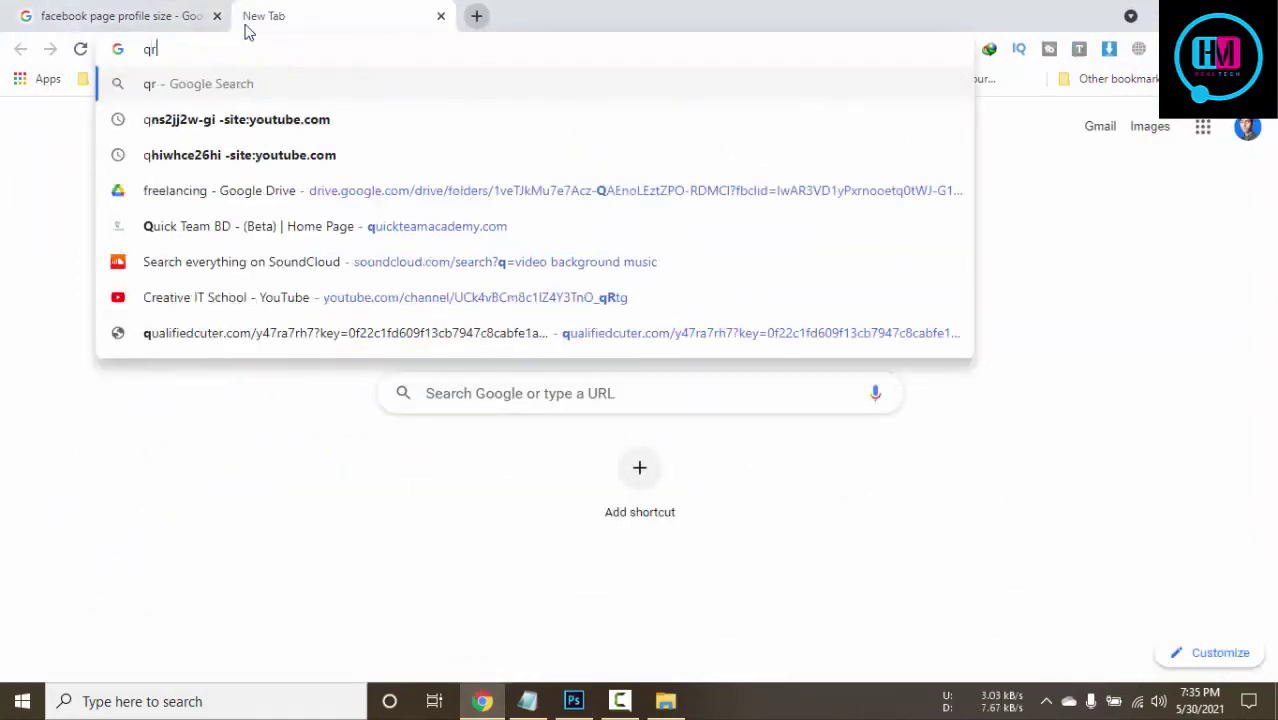
pyautogui.write('r code')
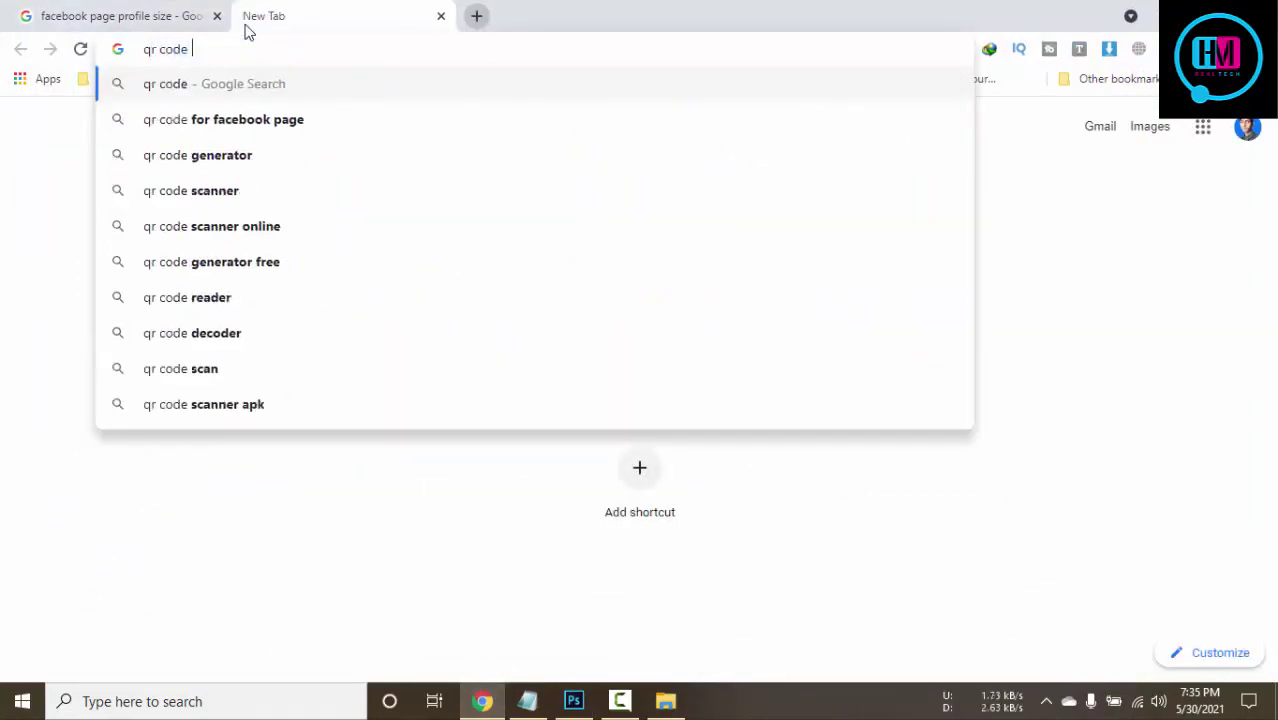
pyautogui.press('Return')
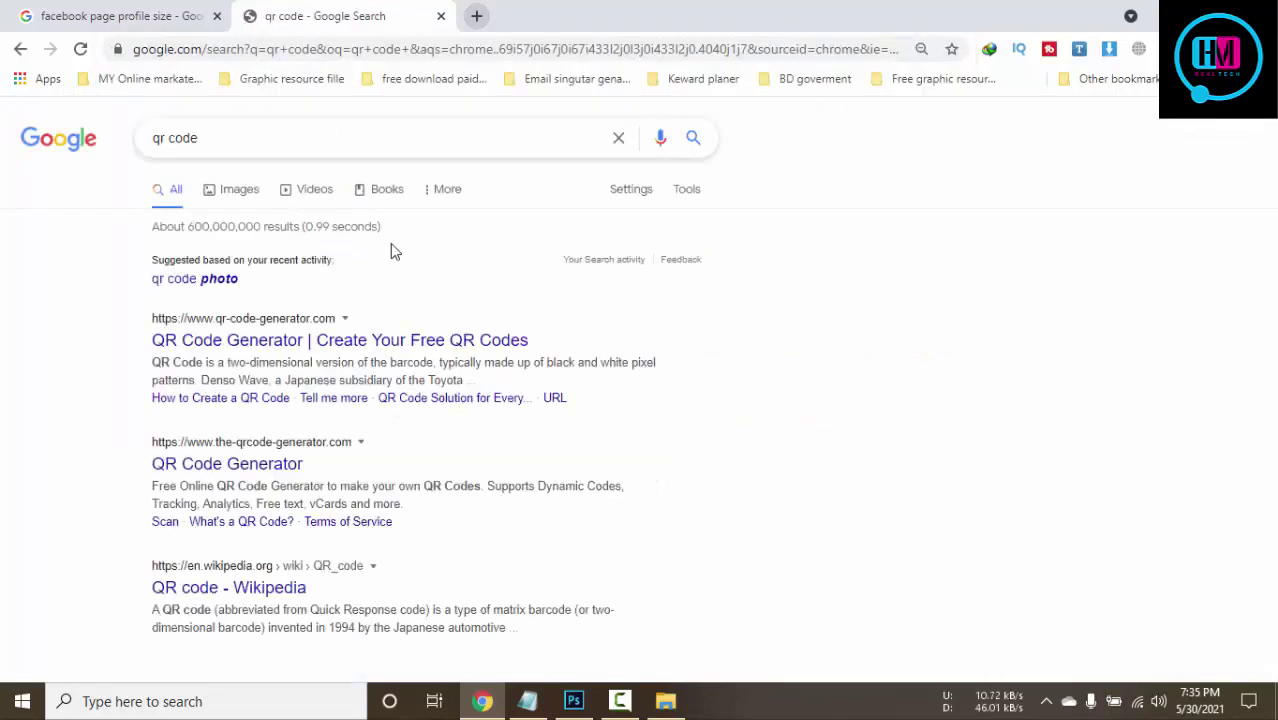
# Show image results for 'qr code' and copy the first QR code image.
pyautogui.click(238, 196)
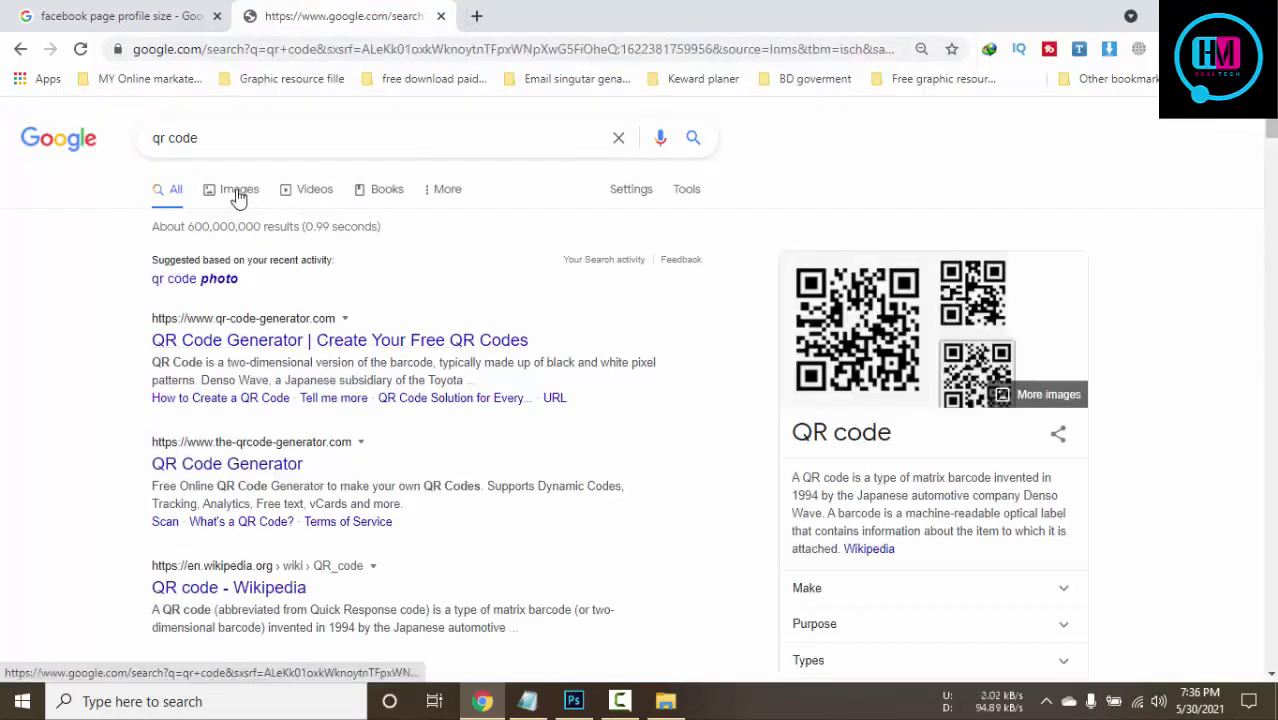
pyautogui.scroll(-3, 779, 396)
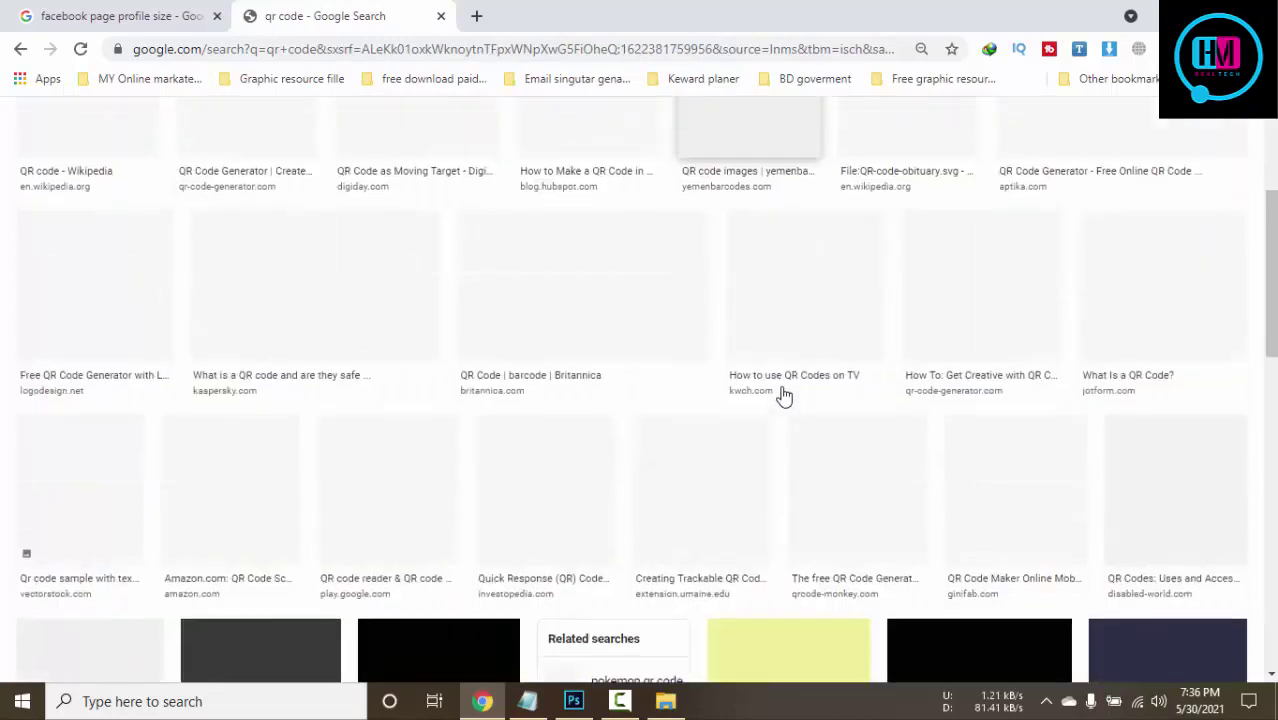
pyautogui.scroll(2, 783, 396)
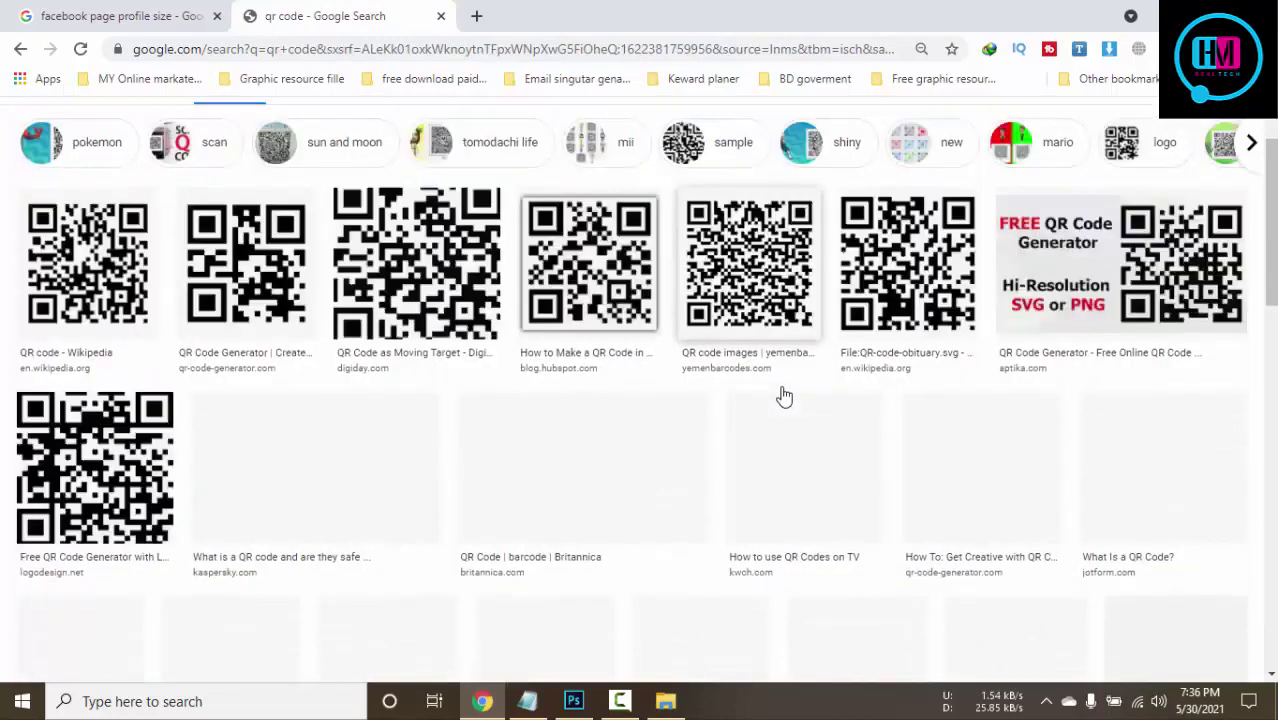
pyautogui.rightClick(114, 264)
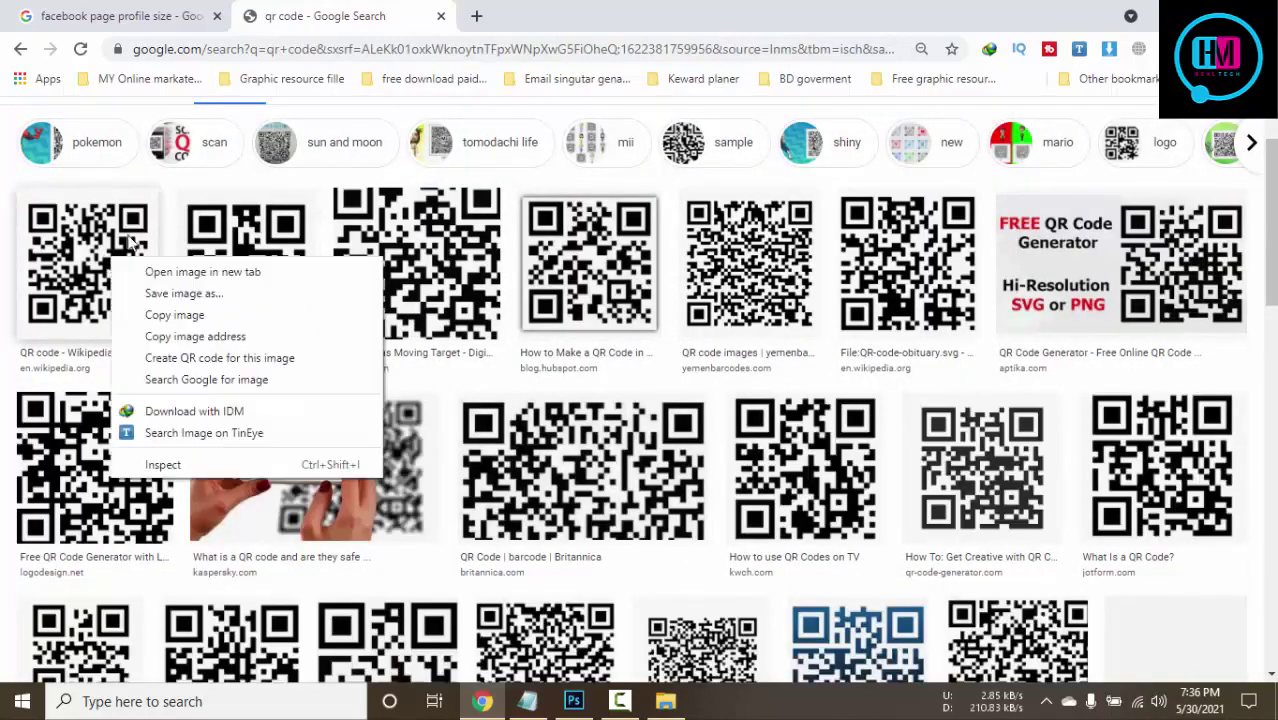
pyautogui.click(209, 314)
# Scale both Rectangle 4 profile-frame layers to 78.24% and nudge them down.
pyautogui.click(573, 701)
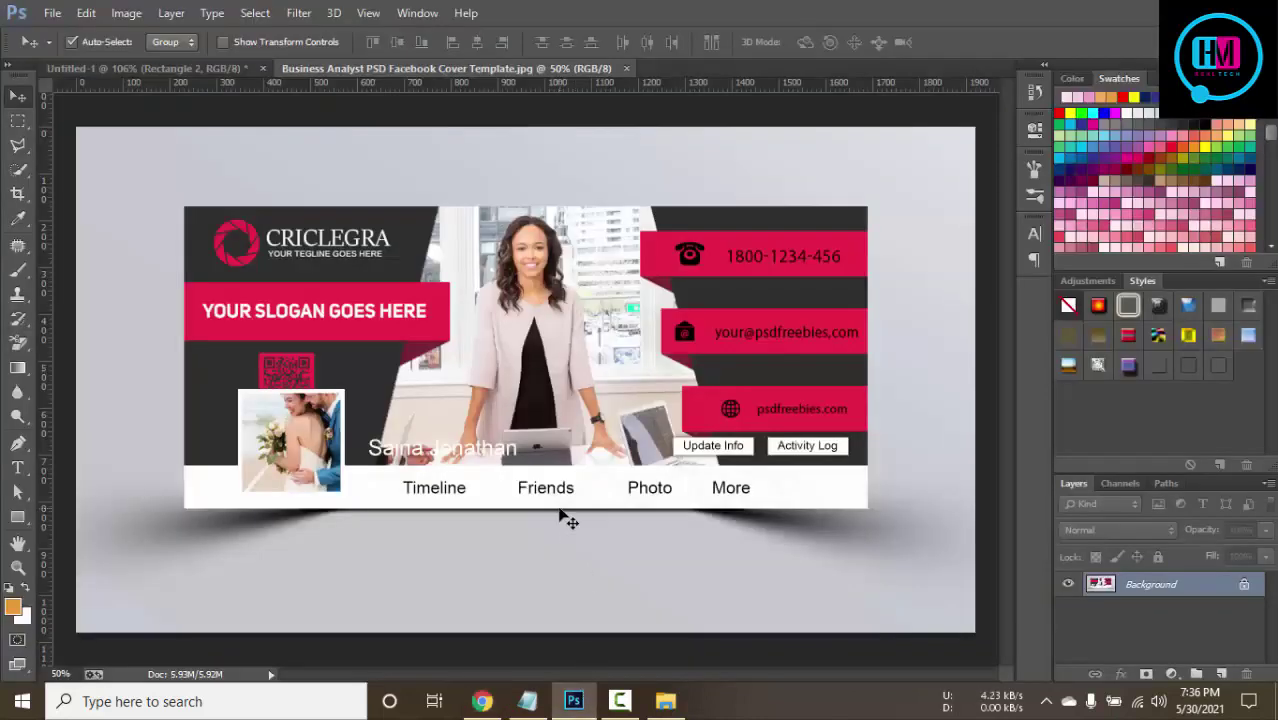
pyautogui.click(192, 69)
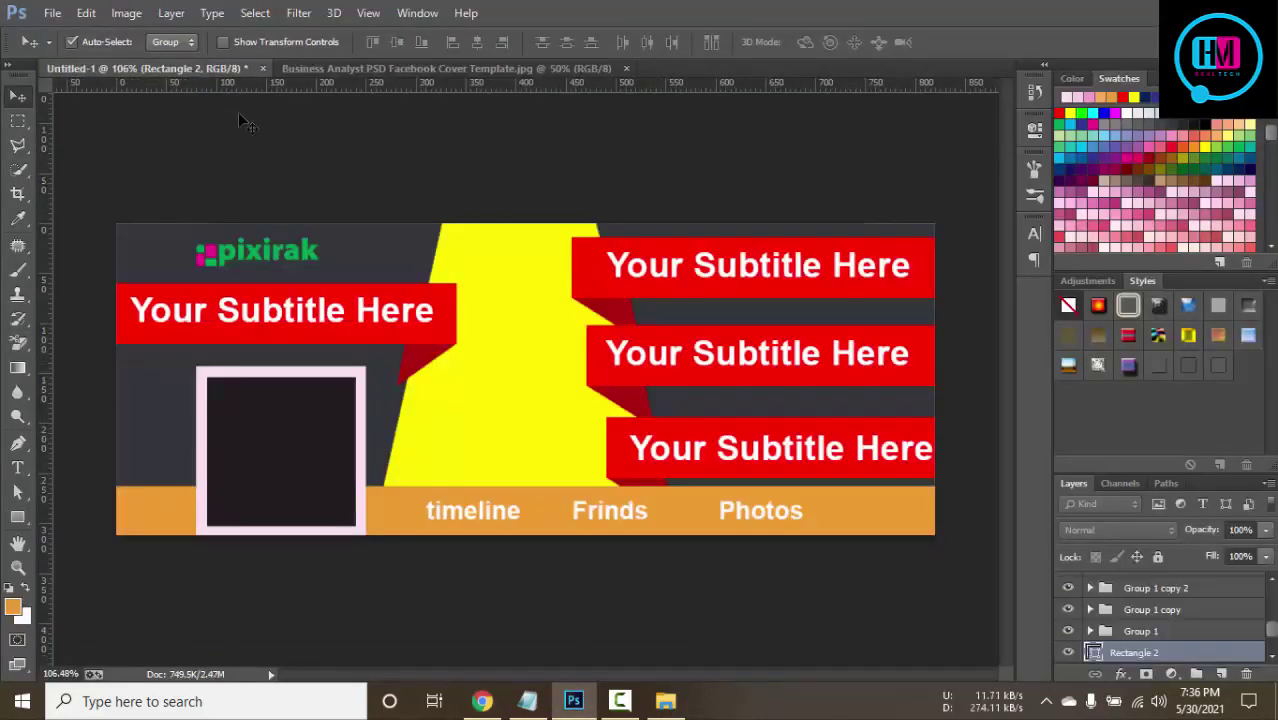
pyautogui.click(320, 420)
pyautogui.keyDown('shift'); pyautogui.click(360, 388); pyautogui.keyUp('shift')
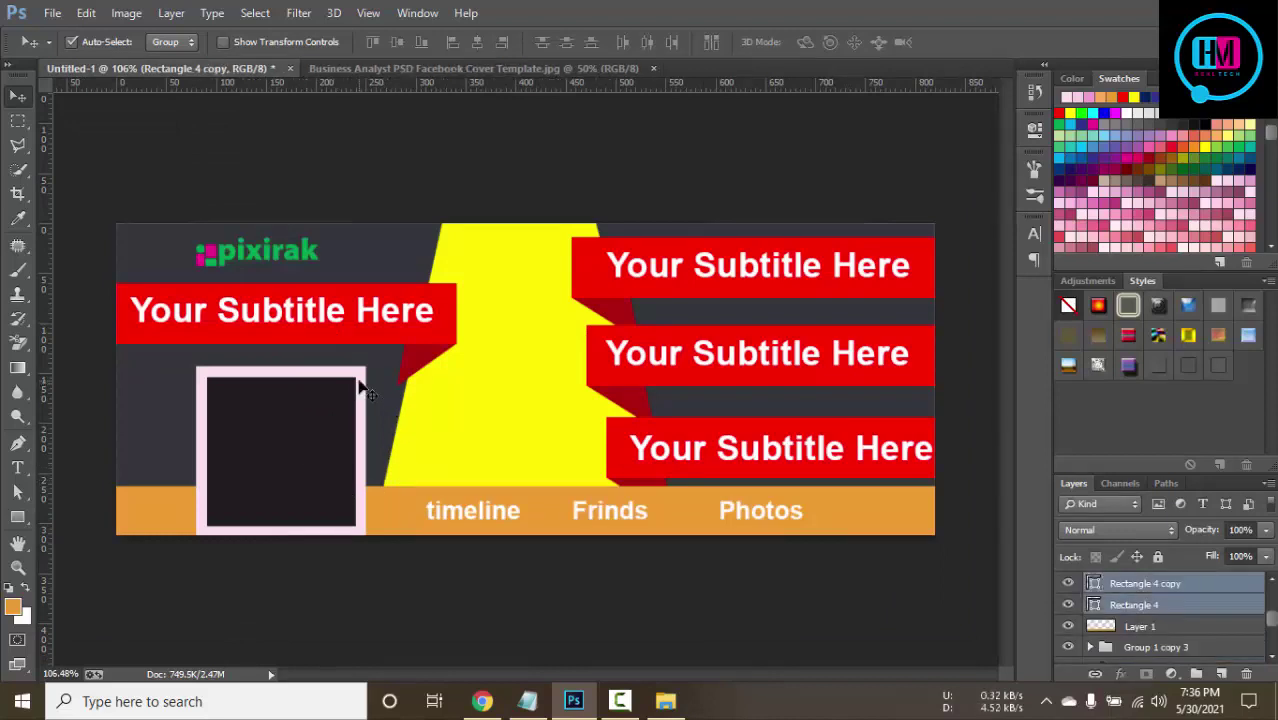
pyautogui.hotkey('ctrl', 't')
pyautogui.moveTo(373, 545); pyautogui.dragTo(358, 540)
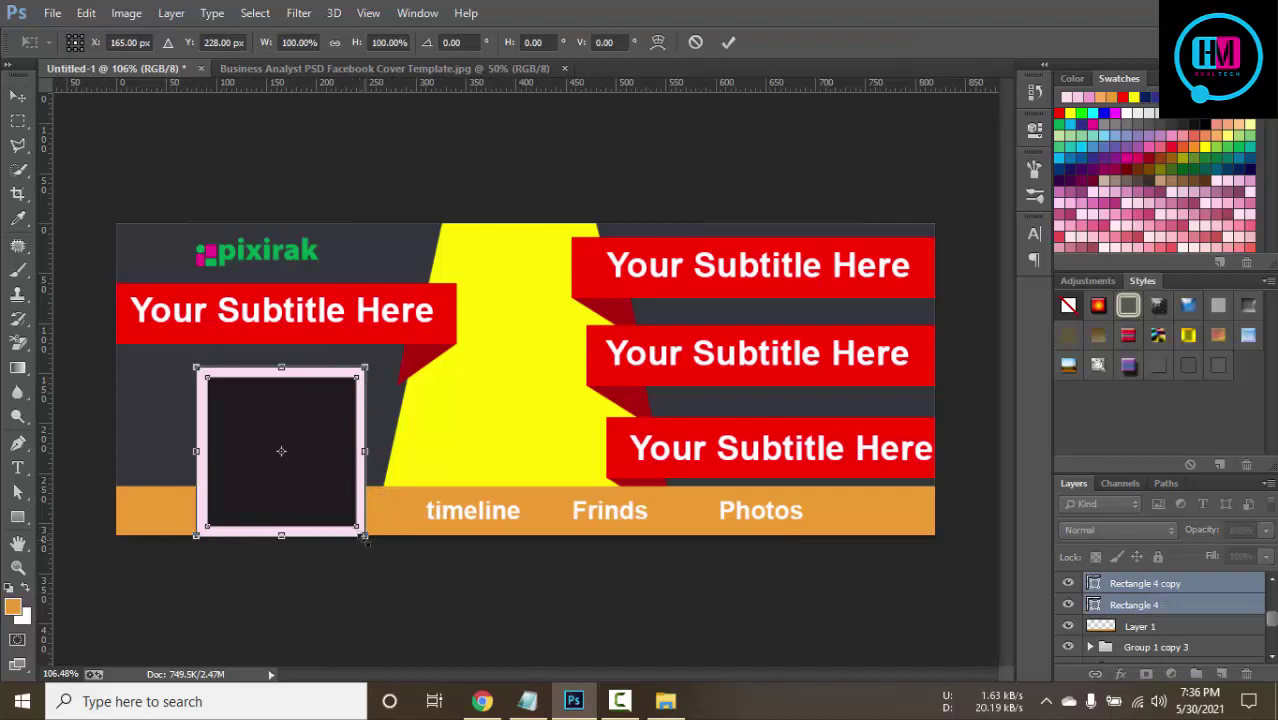
pyautogui.moveTo(363, 537); pyautogui.dragTo(347, 515)
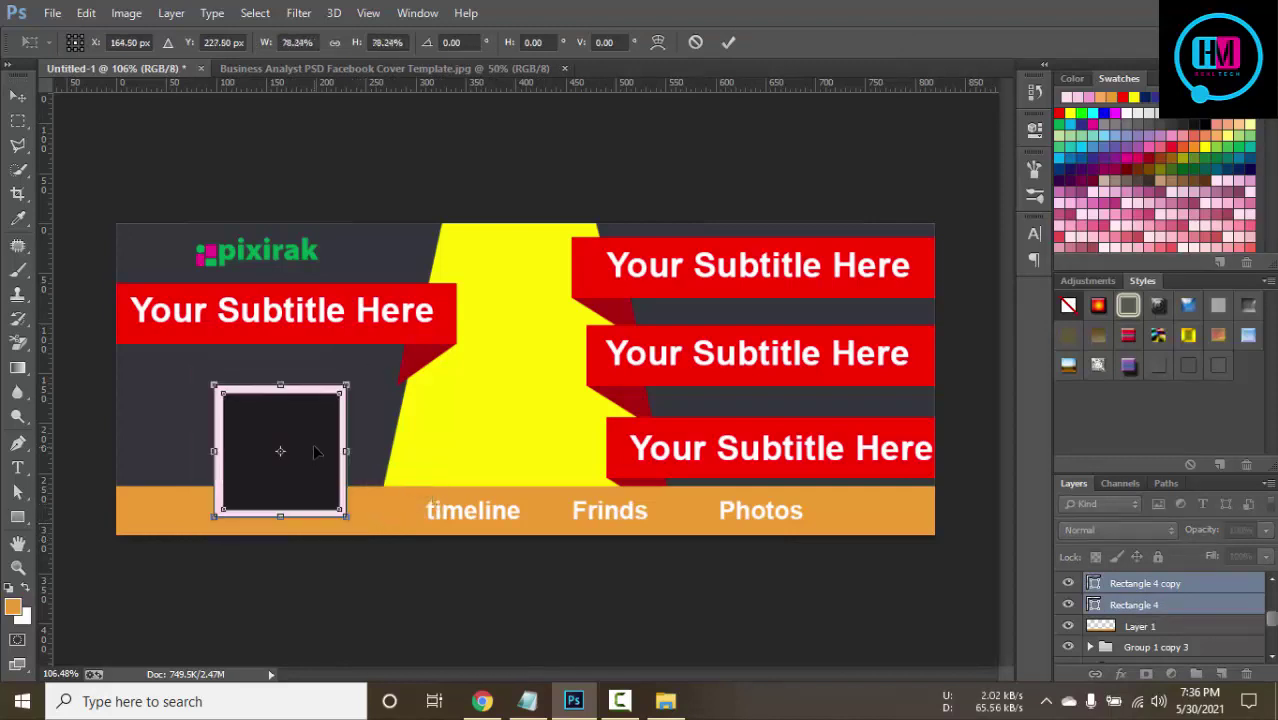
pyautogui.moveTo(313, 453); pyautogui.dragTo(313, 471)
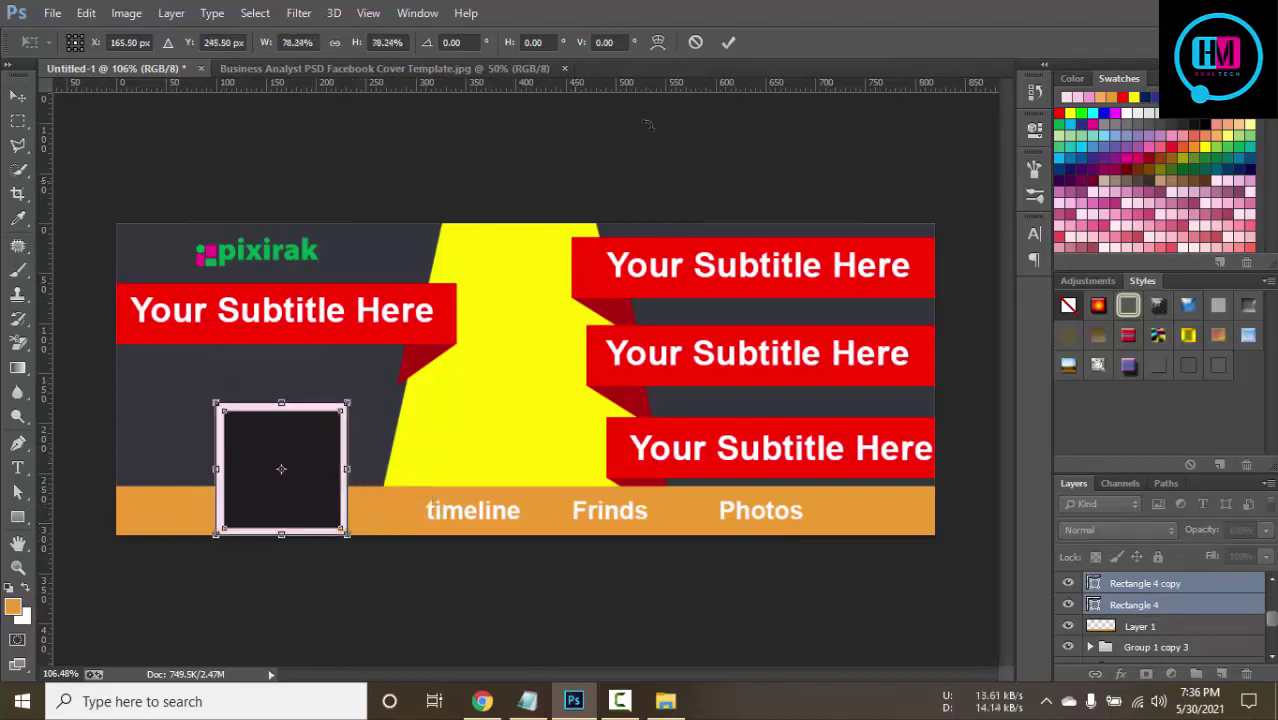
pyautogui.click(728, 43)
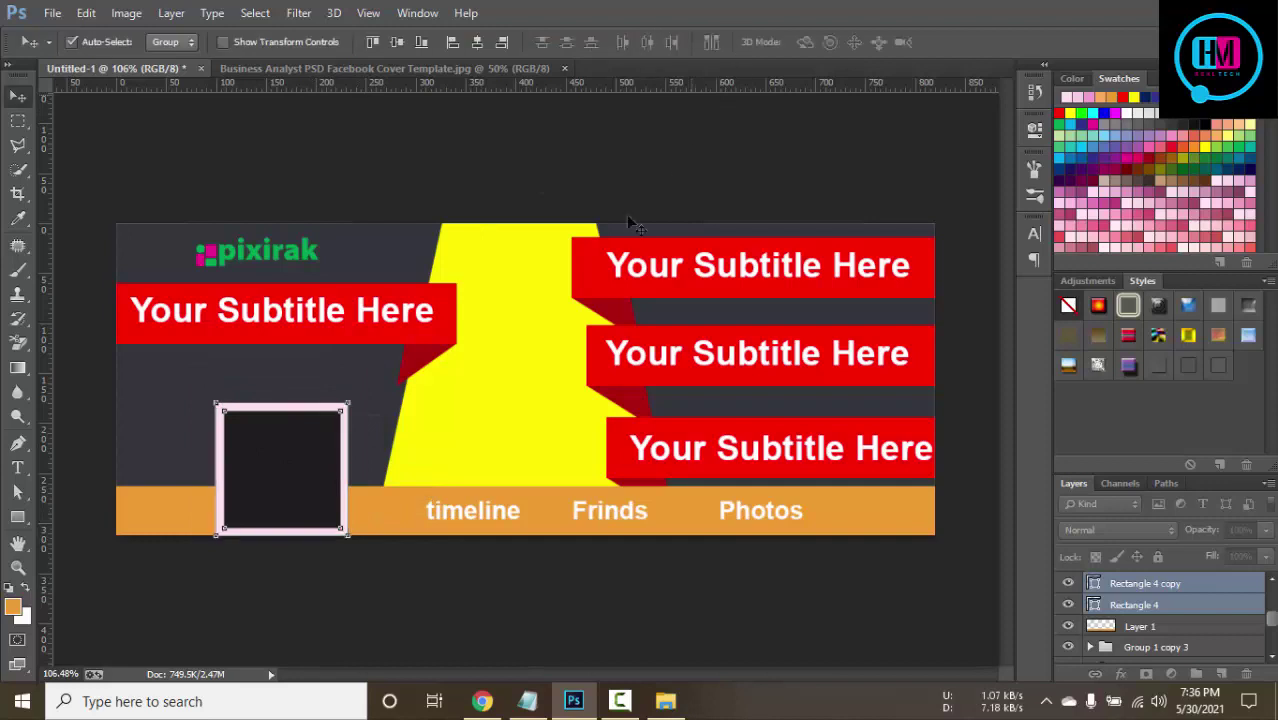
# Paste the copied QR code onto a new layer above Rectangle 4 copy.
pyautogui.click(1199, 585)
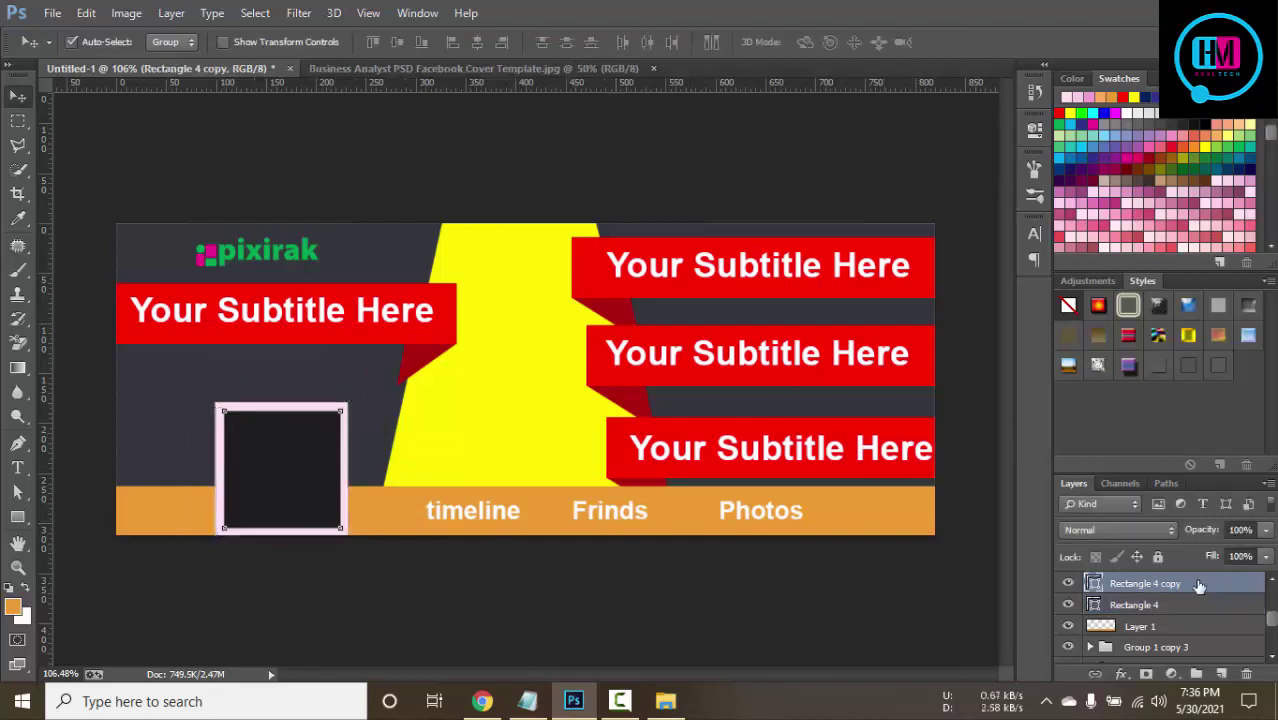
pyautogui.click(1221, 674)
pyautogui.hotkey('ctrl', 'v')
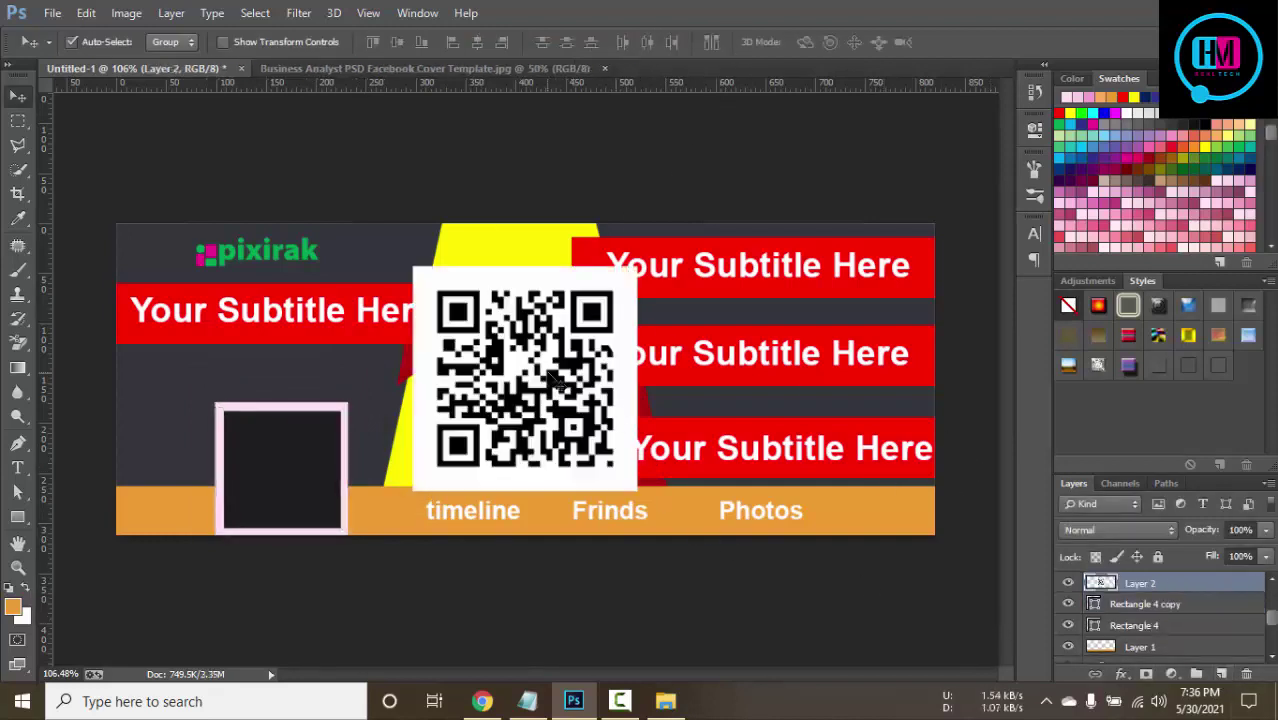
# Move the QR code left, scale it to 23.56% above the frame, and zoom in.
pyautogui.moveTo(553, 378); pyautogui.dragTo(341, 352)
pyautogui.hotkey('ctrl', 't')
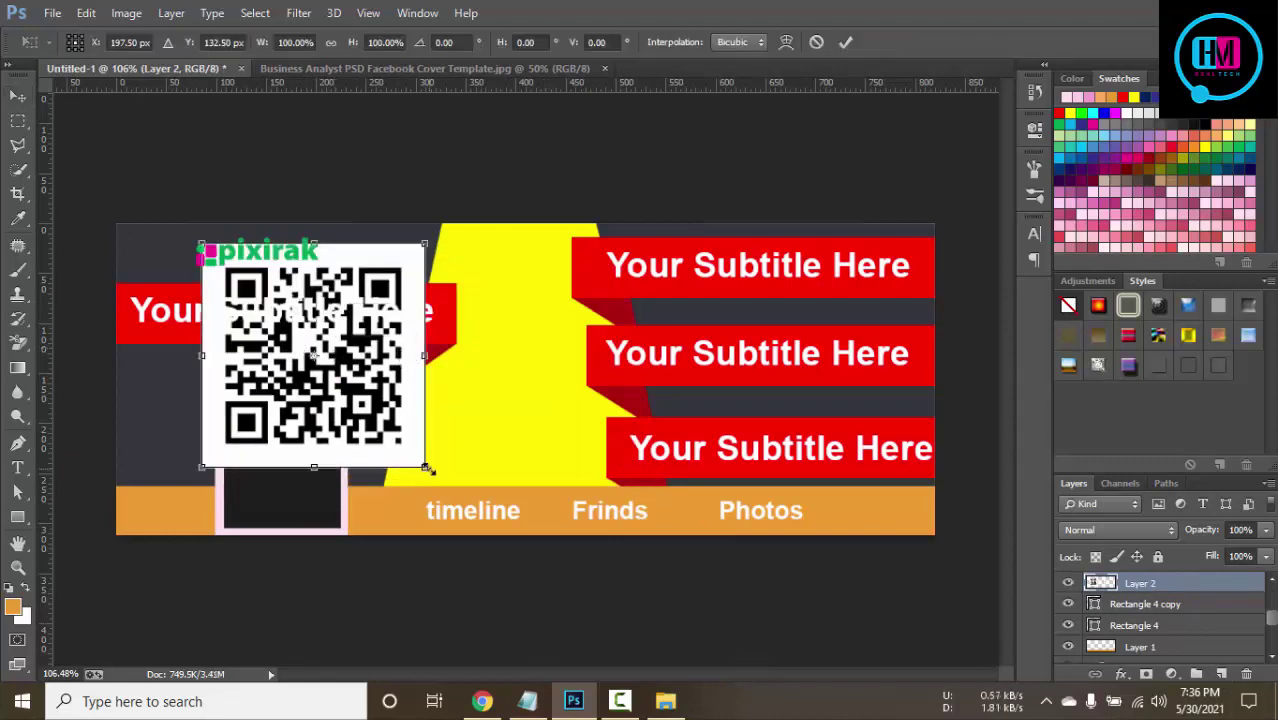
pyautogui.moveTo(428, 469)
pyautogui.mouseDown()
pyautogui.moveTo(336, 374)
pyautogui.moveTo(299, 396)
pyautogui.mouseUp()
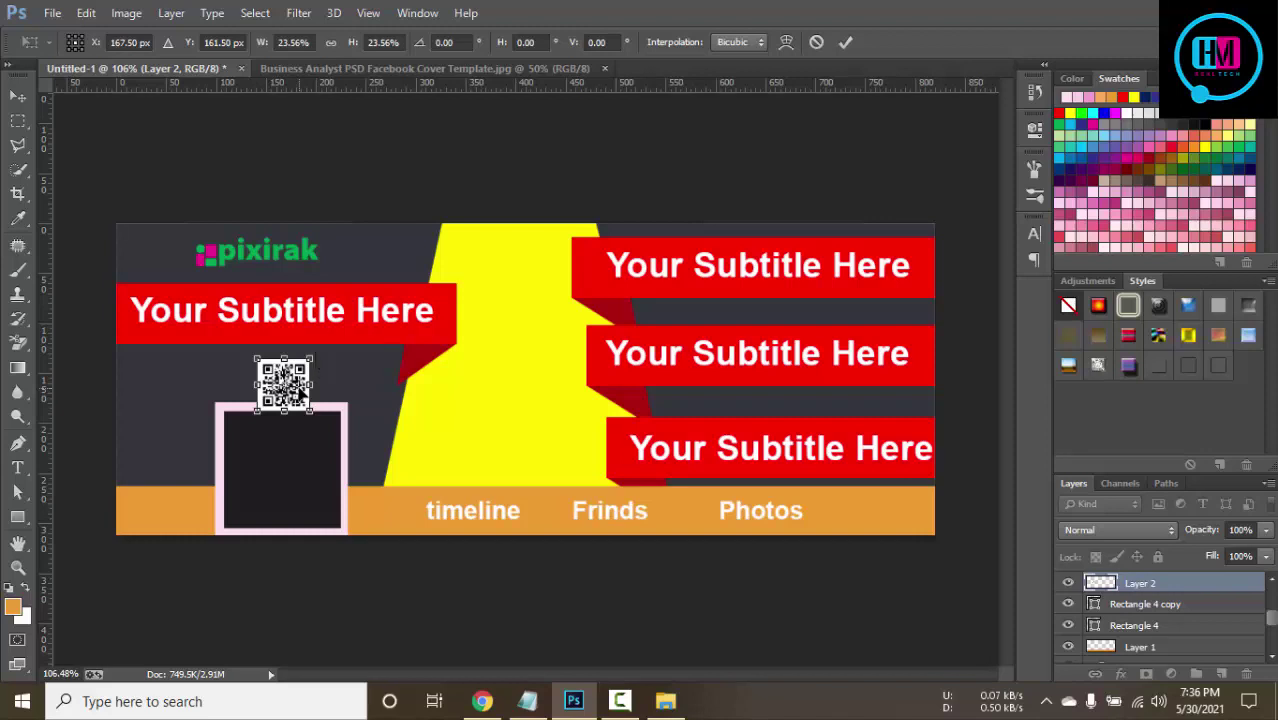
pyautogui.click(845, 42)
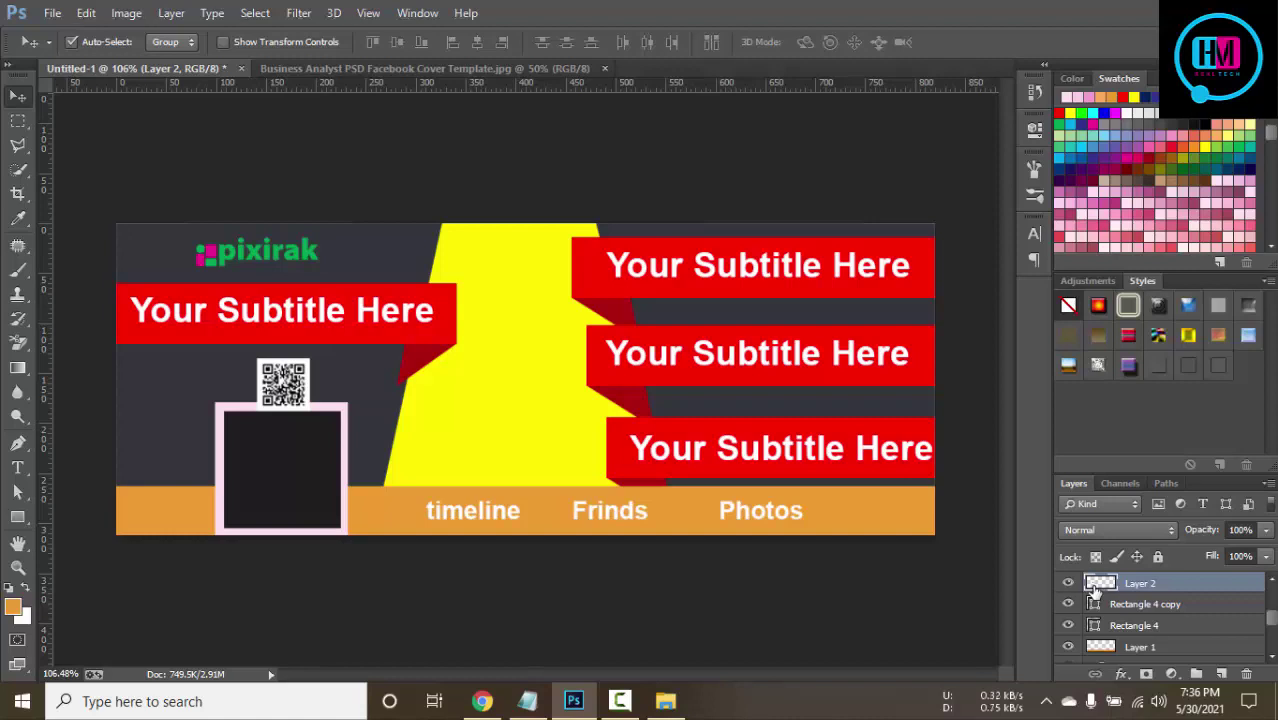
pyautogui.scroll(2, 322, 360)
# Try erasing the QR code's white backing with the Background Eraser, then undo it.
pyautogui.scroll(2, 322, 350)
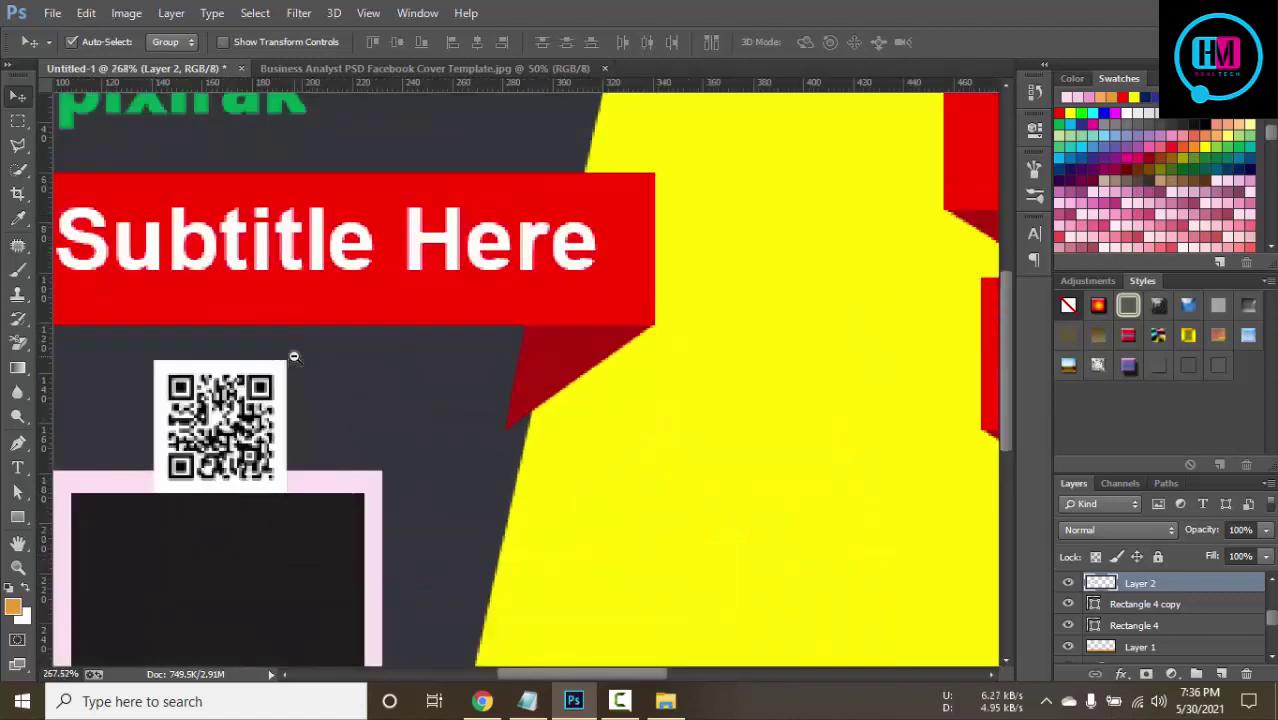
pyautogui.scroll(1, 322, 341)
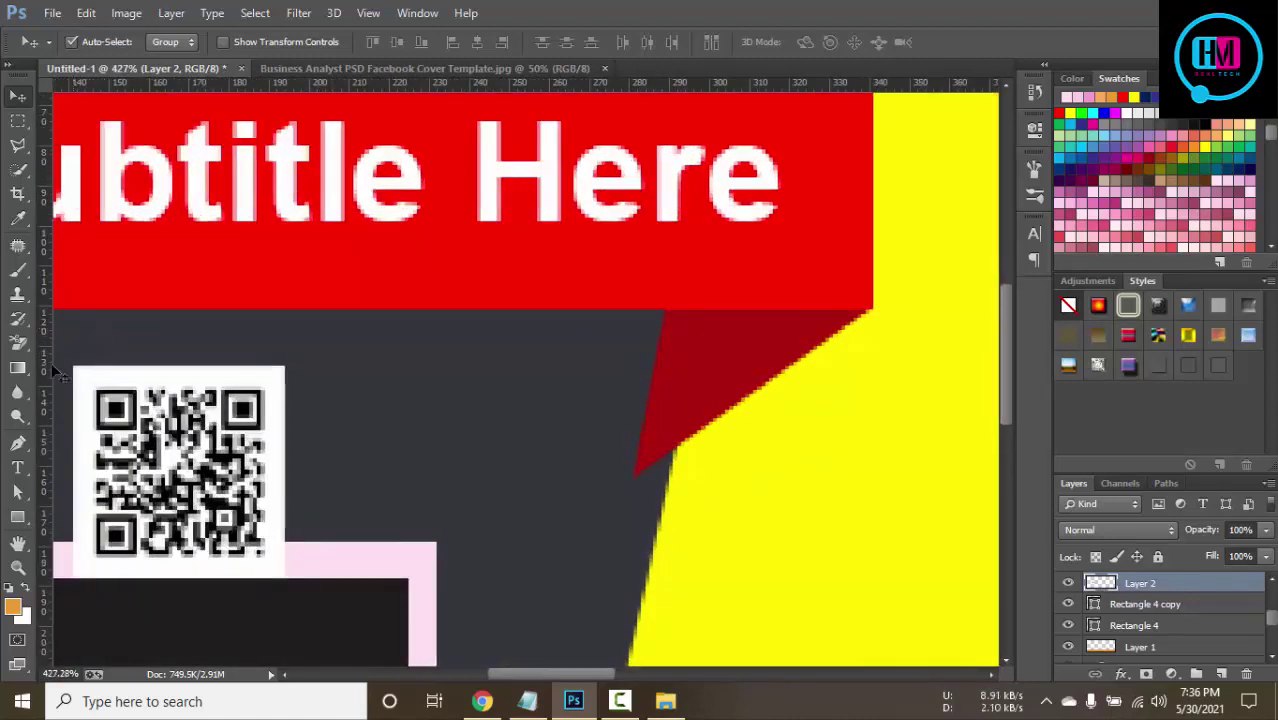
pyautogui.click(17, 194)
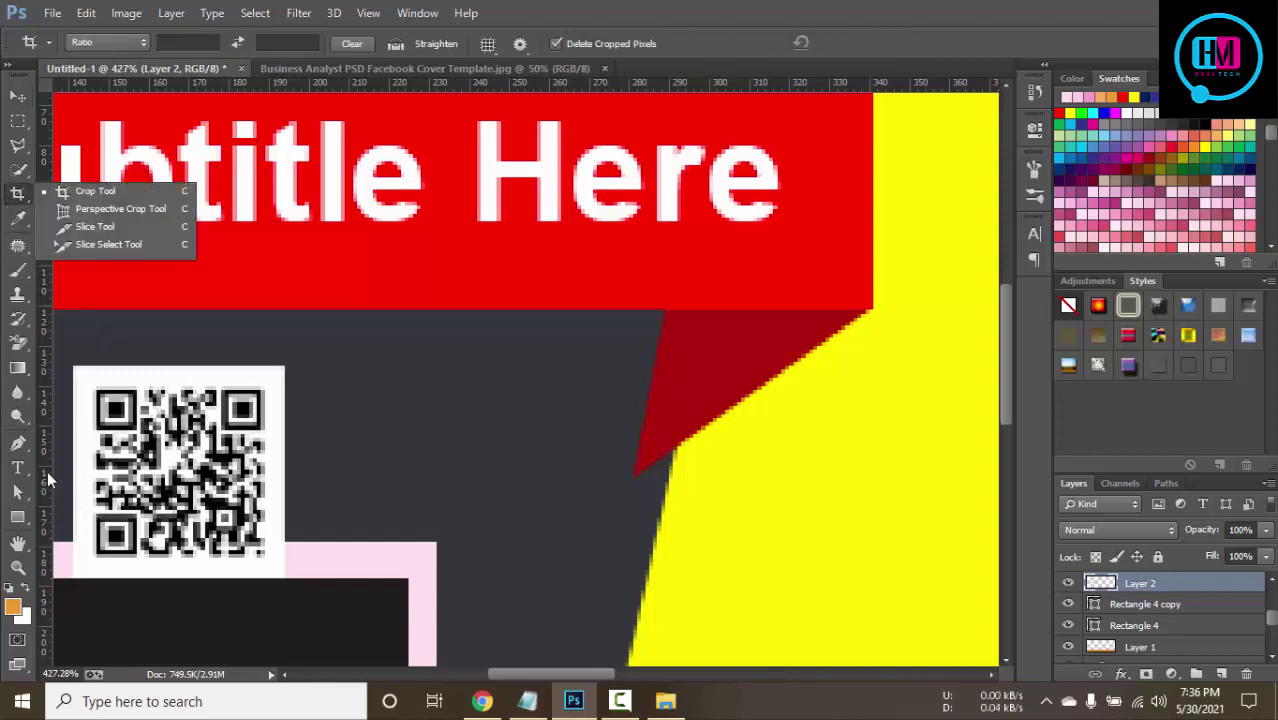
pyautogui.click(17, 392)
pyautogui.click(17, 368)
pyautogui.click(16, 346)
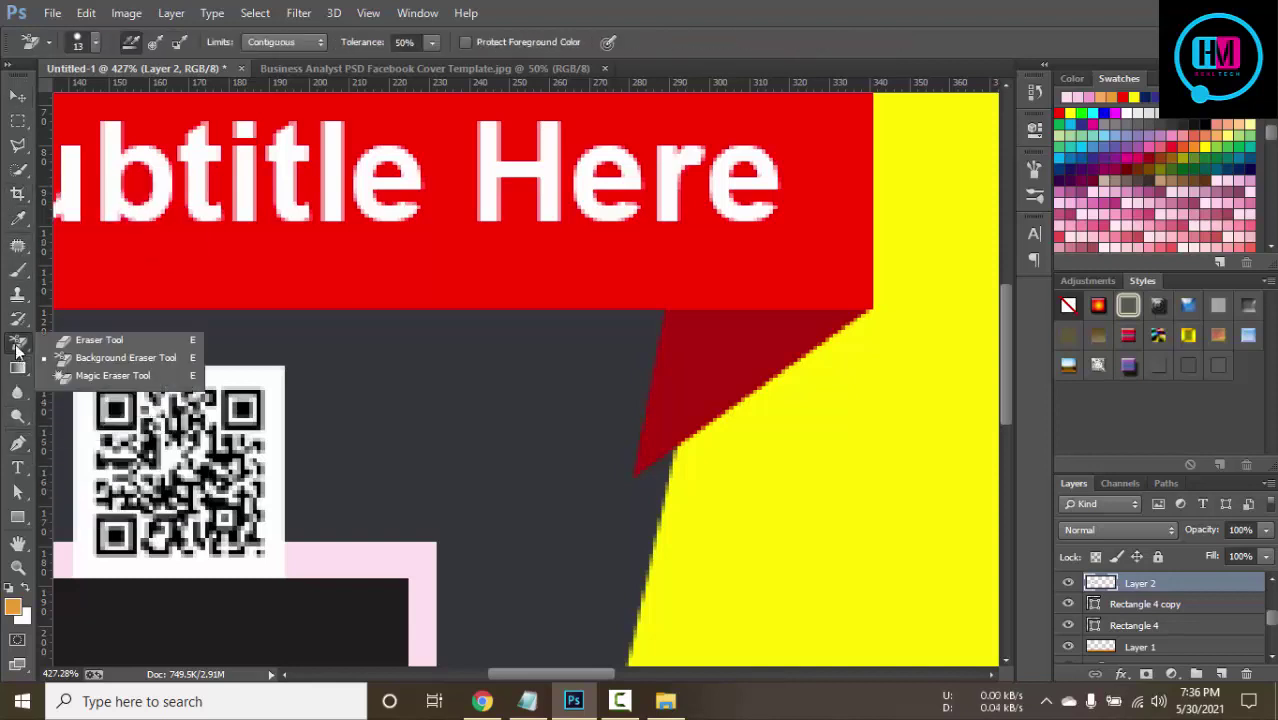
pyautogui.click(127, 360)
pyautogui.moveTo(270, 381); pyautogui.dragTo(272, 432)
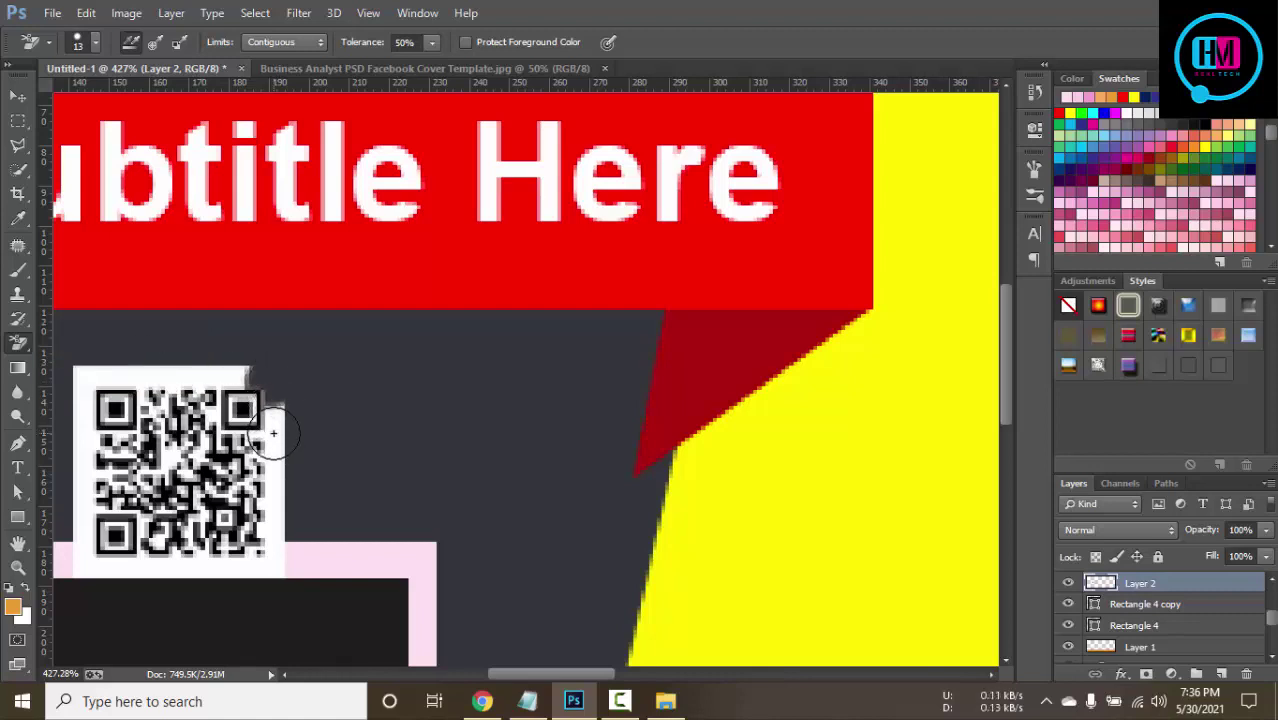
pyautogui.hotkey('ctrl', 'z')
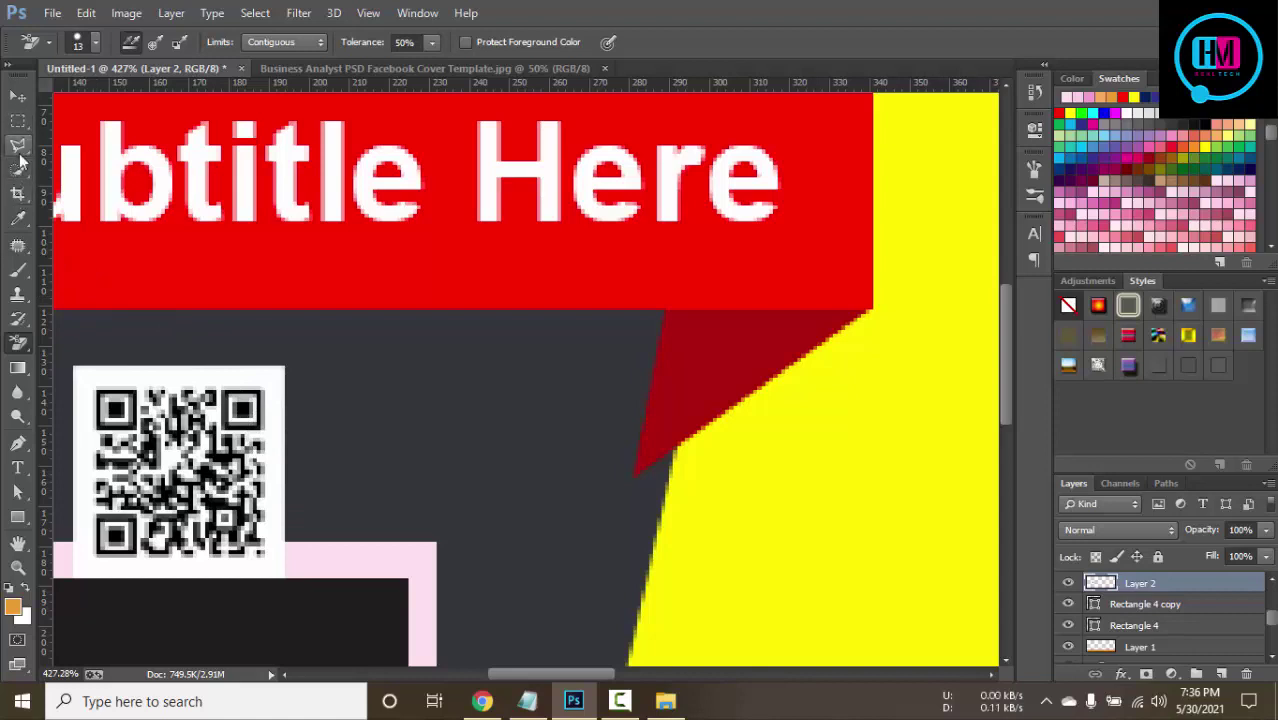
# Test a size-6 Quick Selection along the QR code's top edge, then deselect.
pyautogui.click(18, 168)
pyautogui.rightClick(18, 168)
pyautogui.click(80, 169)
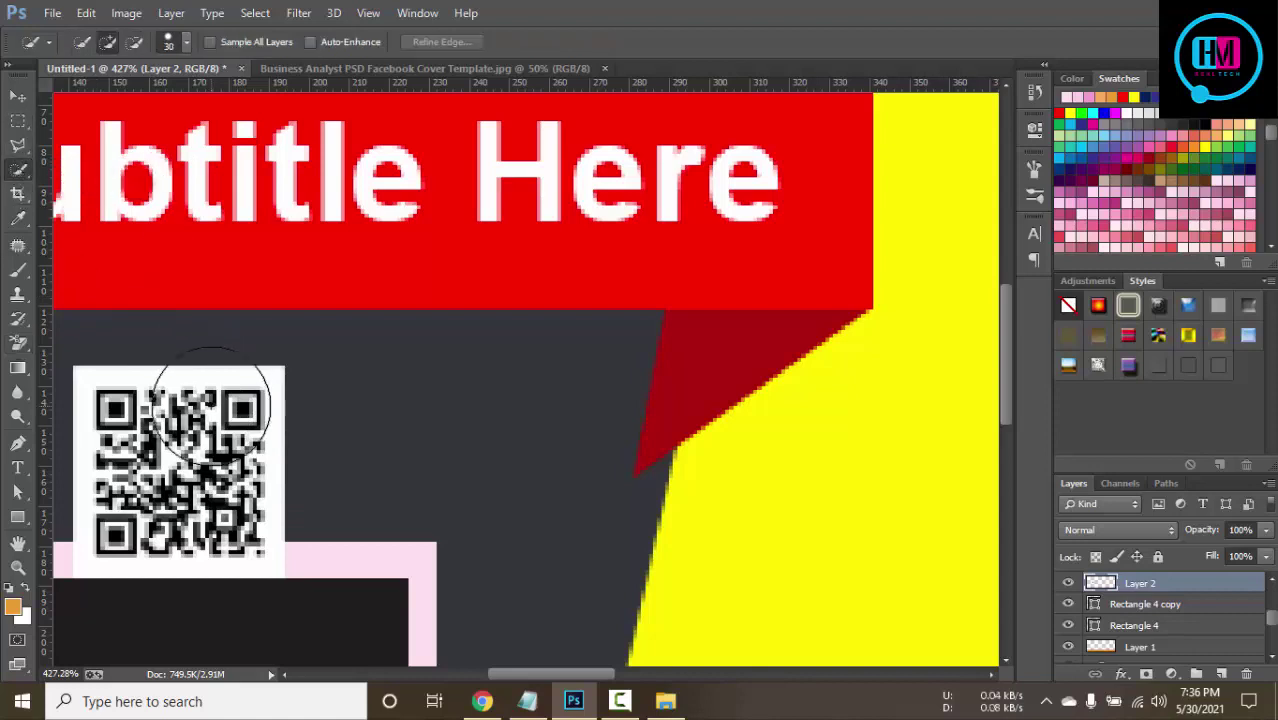
pyautogui.press('[')
pyautogui.press('[')
pyautogui.press('[')
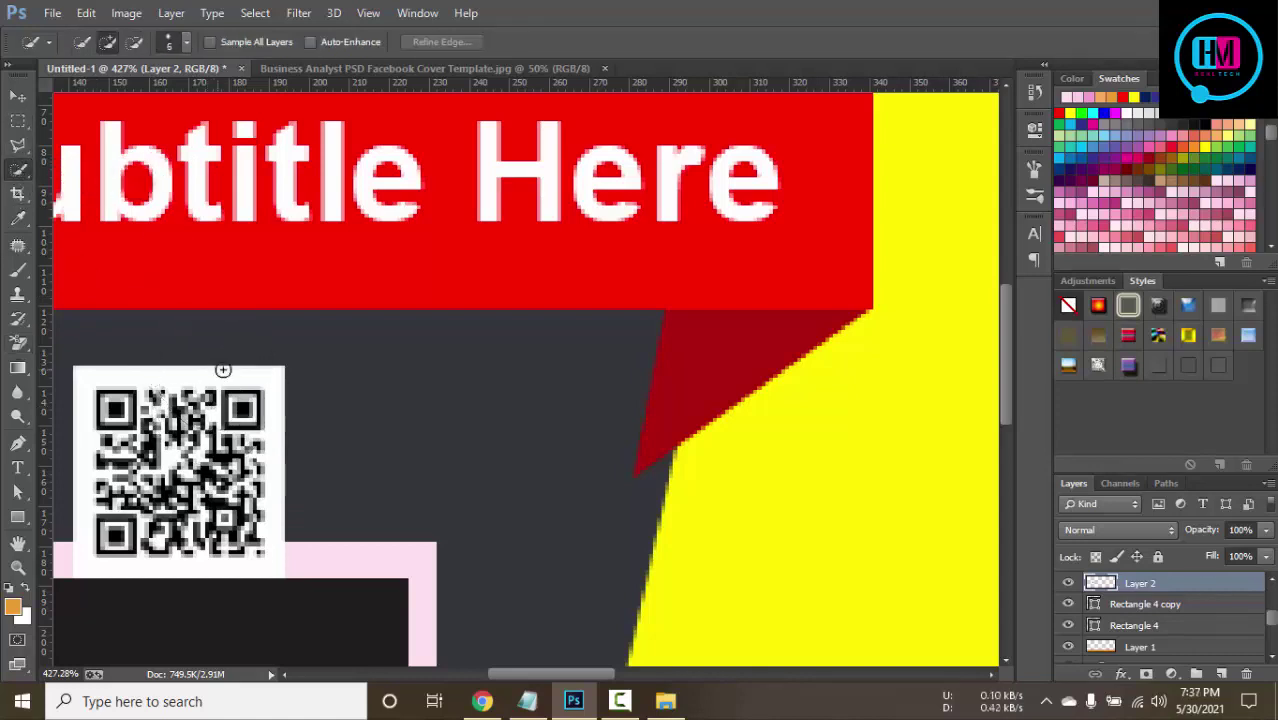
pyautogui.moveTo(234, 374)
pyautogui.mouseDown()
pyautogui.moveTo(90, 372)
pyautogui.moveTo(80, 548)
pyautogui.moveTo(140, 558)
pyautogui.moveTo(282, 510)
pyautogui.moveTo(279, 381)
pyautogui.mouseUp()
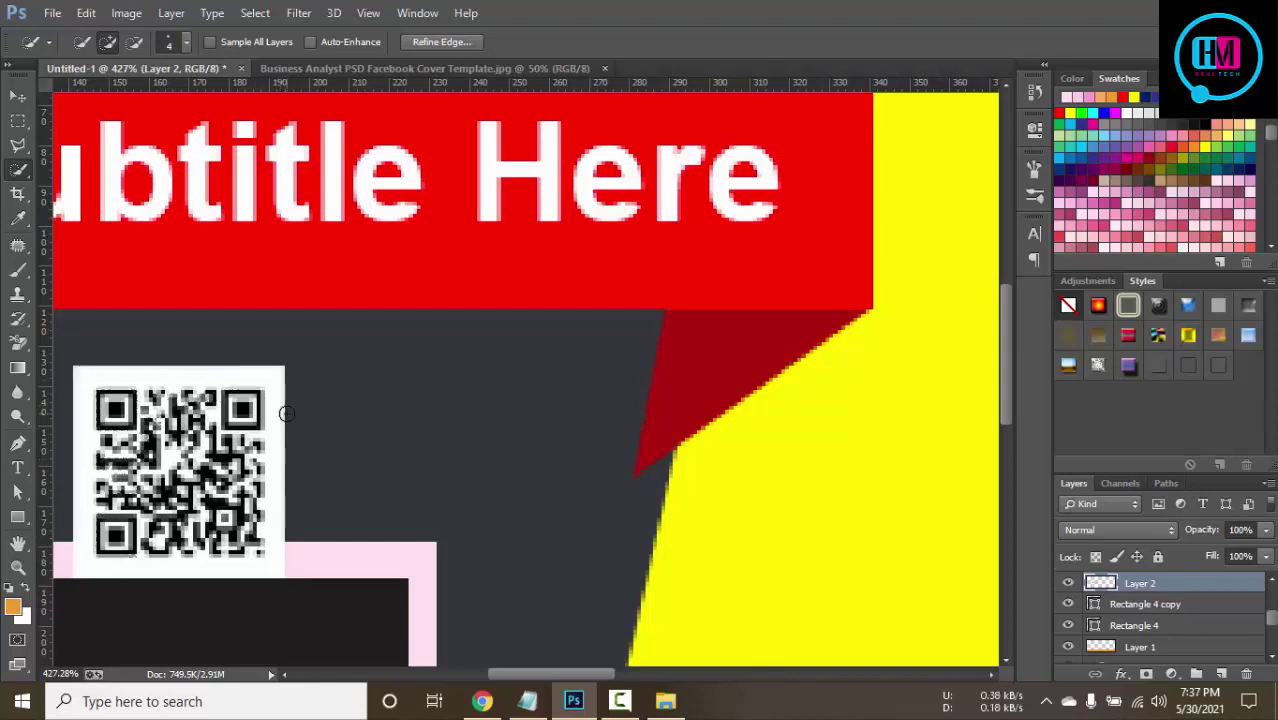
pyautogui.hotkey('ctrl', 'd')
# Zoom back out and move Layer 2 below Rectangle 4 in the layer stack.
pyautogui.scroll(-3, 286, 413)
pyautogui.scroll(-2, 286, 413)
pyautogui.scroll(-1, 286, 413)
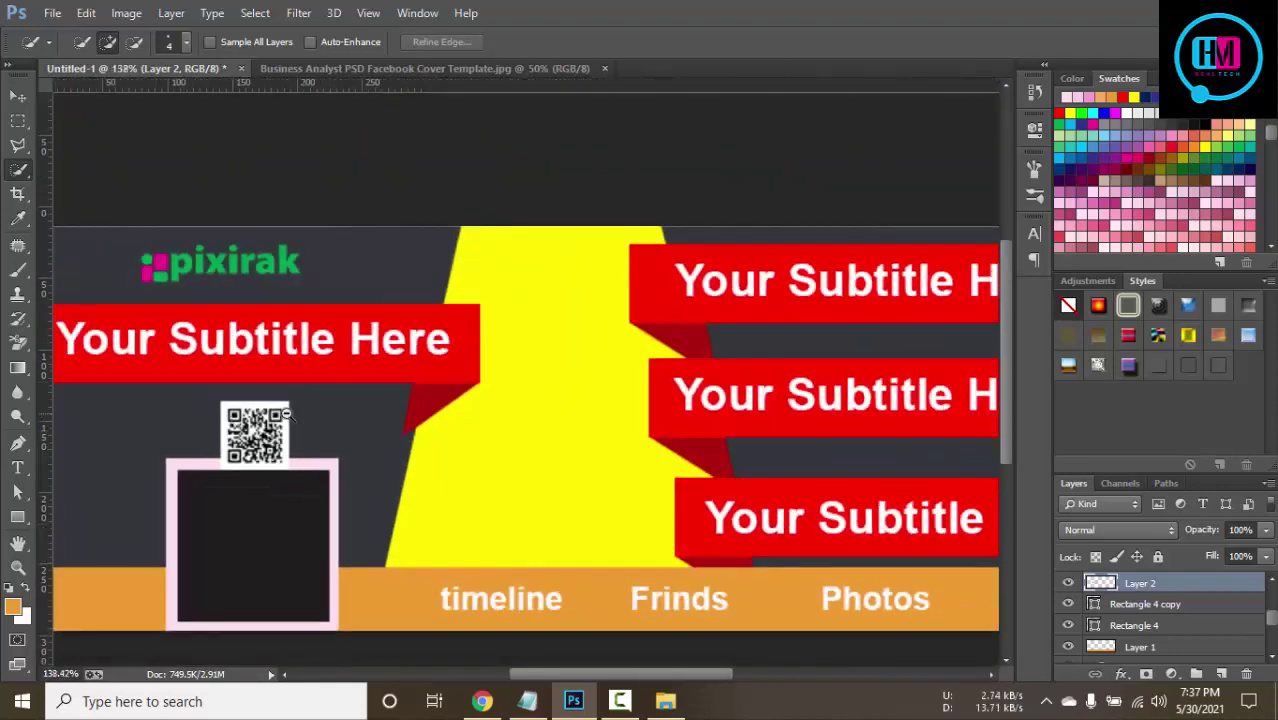
pyautogui.scroll(-1, 520, 380)
pyautogui.click(17, 96)
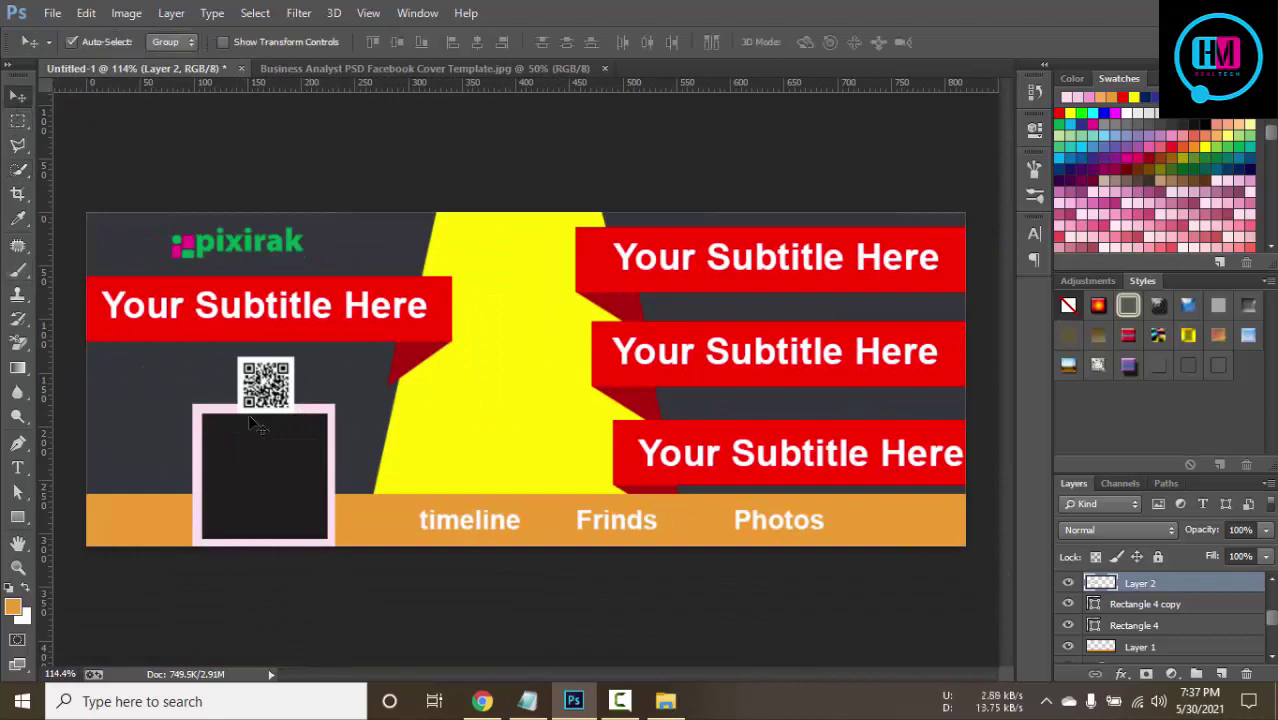
pyautogui.click(259, 446)
pyautogui.moveTo(1174, 582); pyautogui.dragTo(1168, 637)
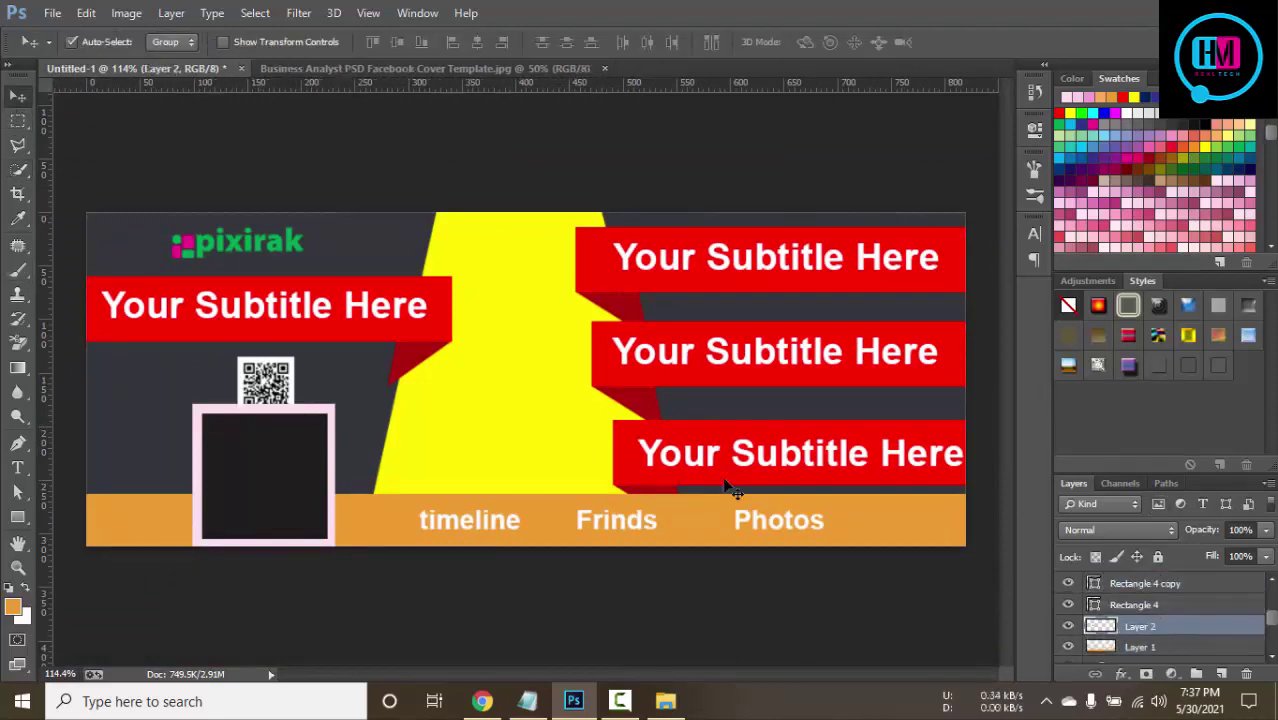
pyautogui.click(553, 213)
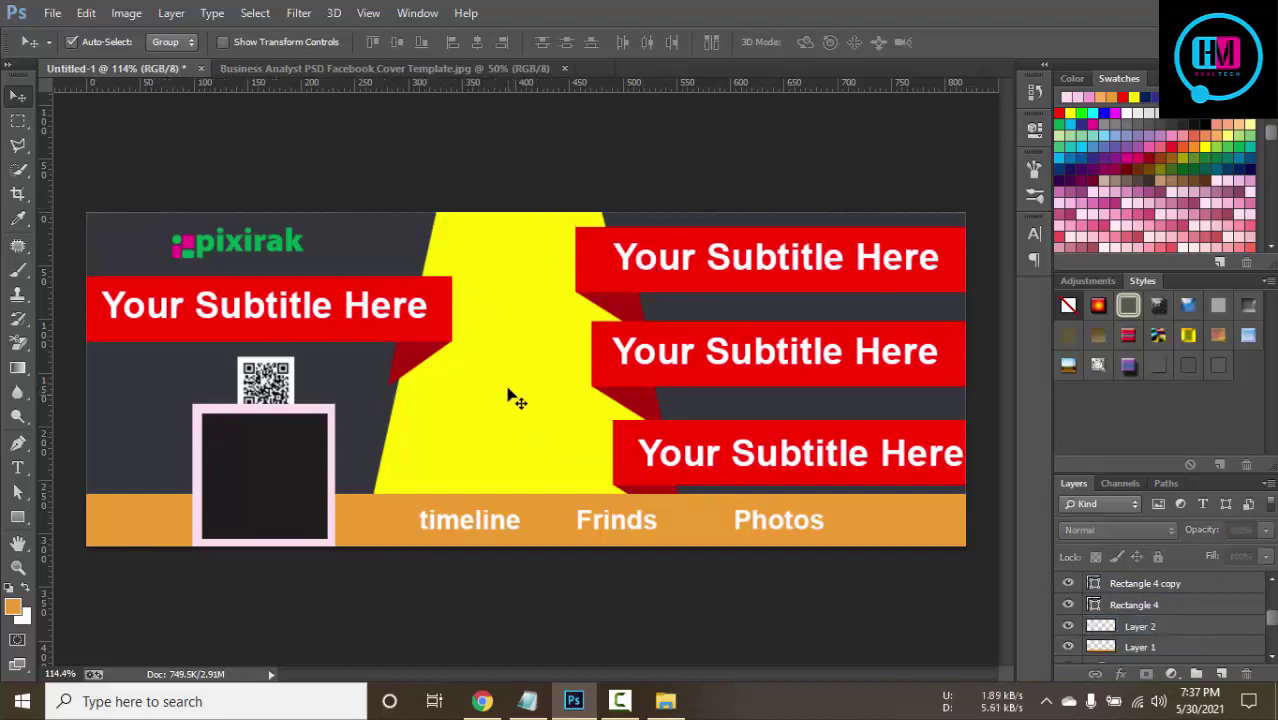
pyautogui.click(549, 412)
# Search Google for 'construction hd images' in a new Chrome tab.
pyautogui.click(478, 701)
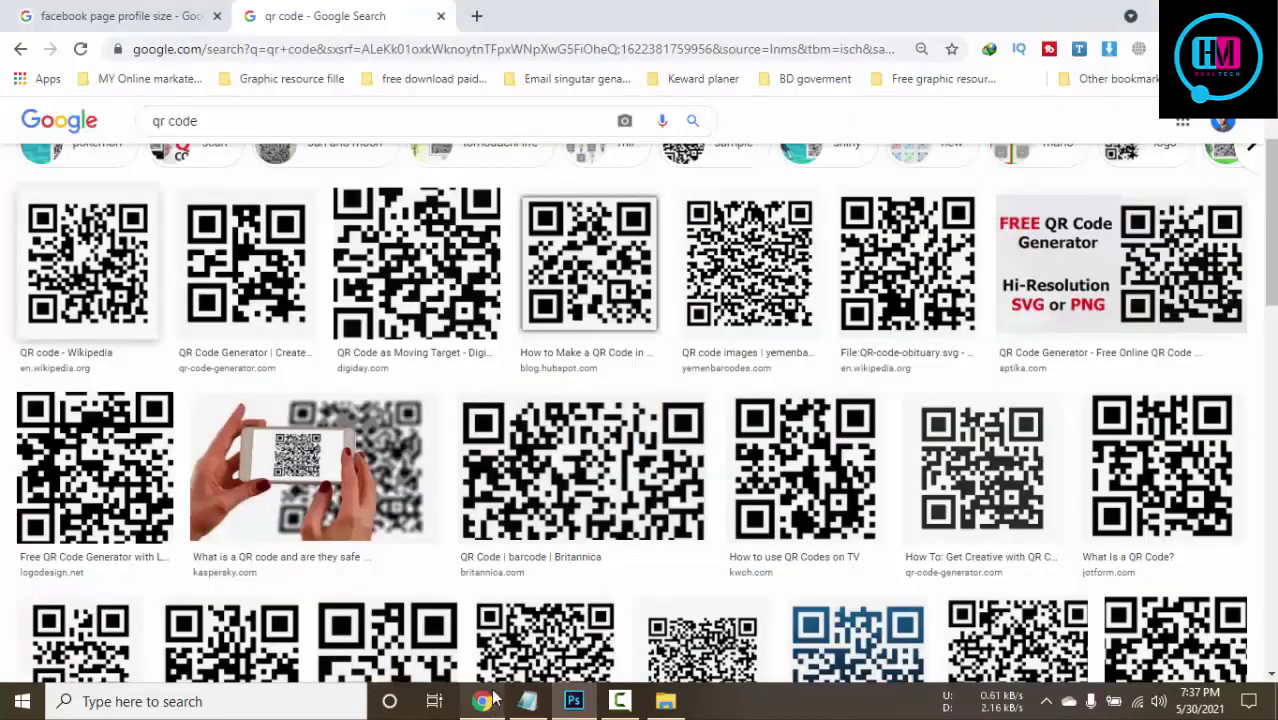
pyautogui.click(476, 17)
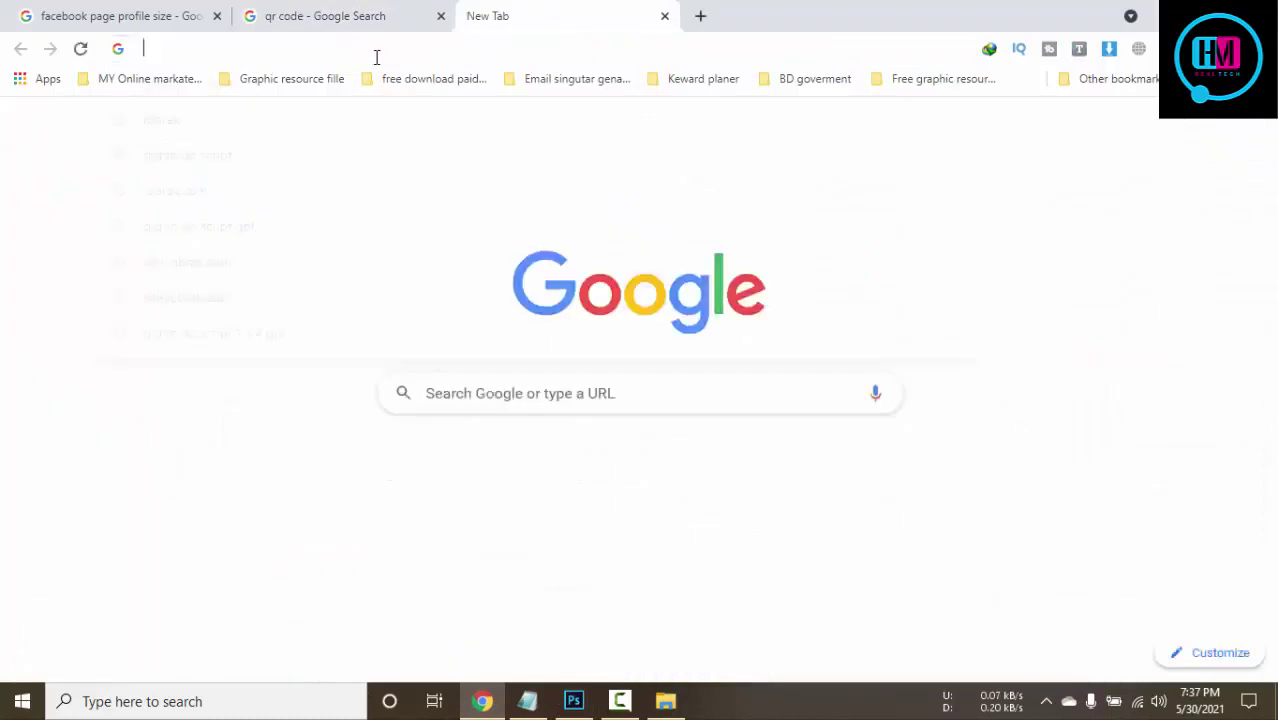
pyautogui.click(375, 55)
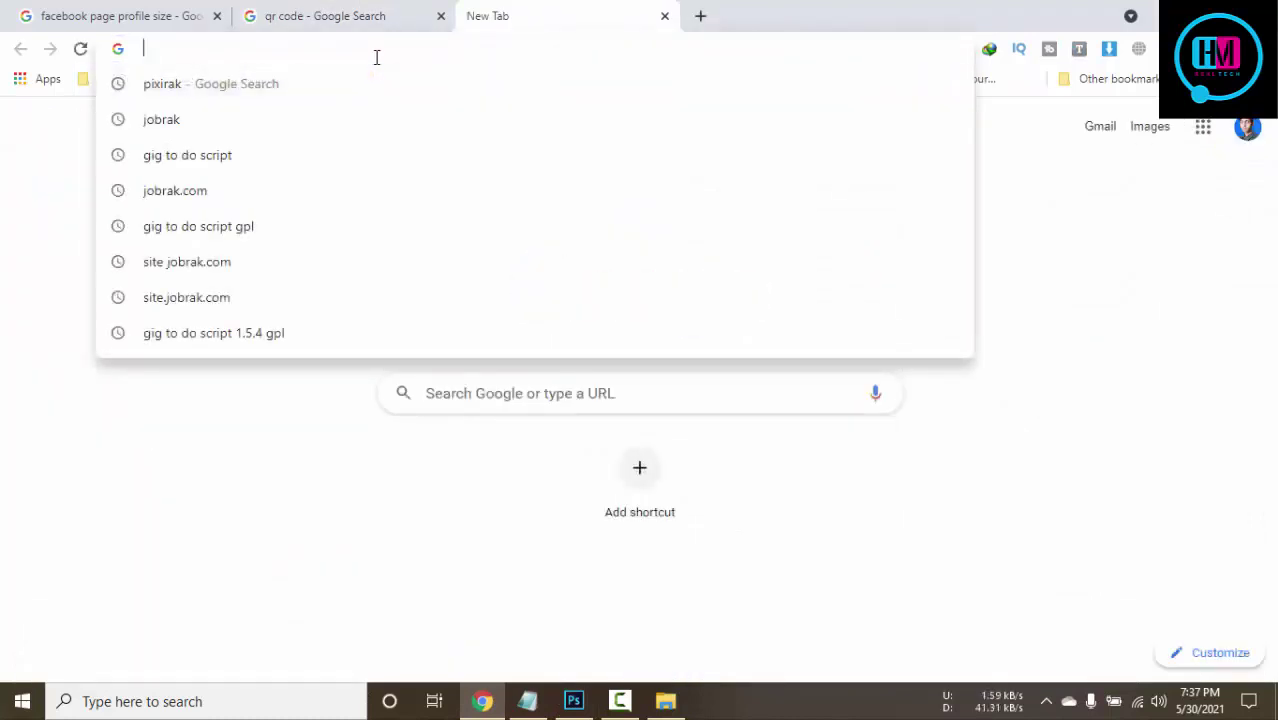
pyautogui.write('con')
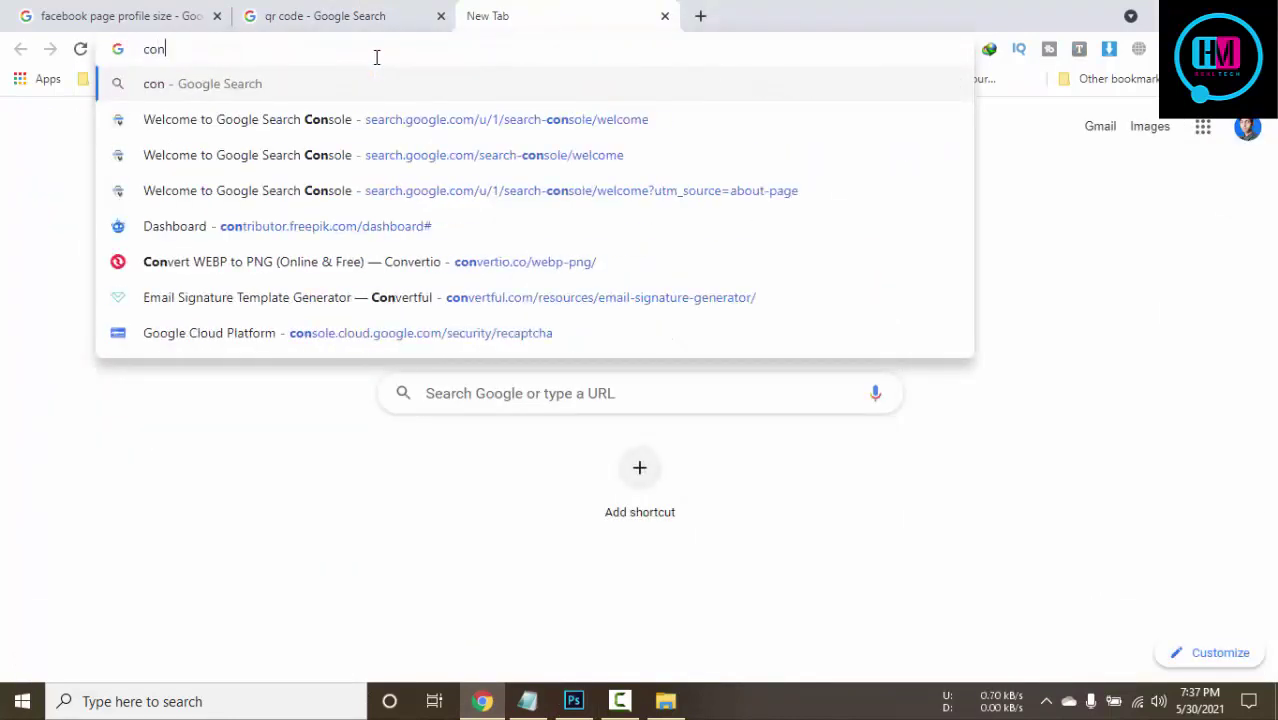
pyautogui.write('stract')
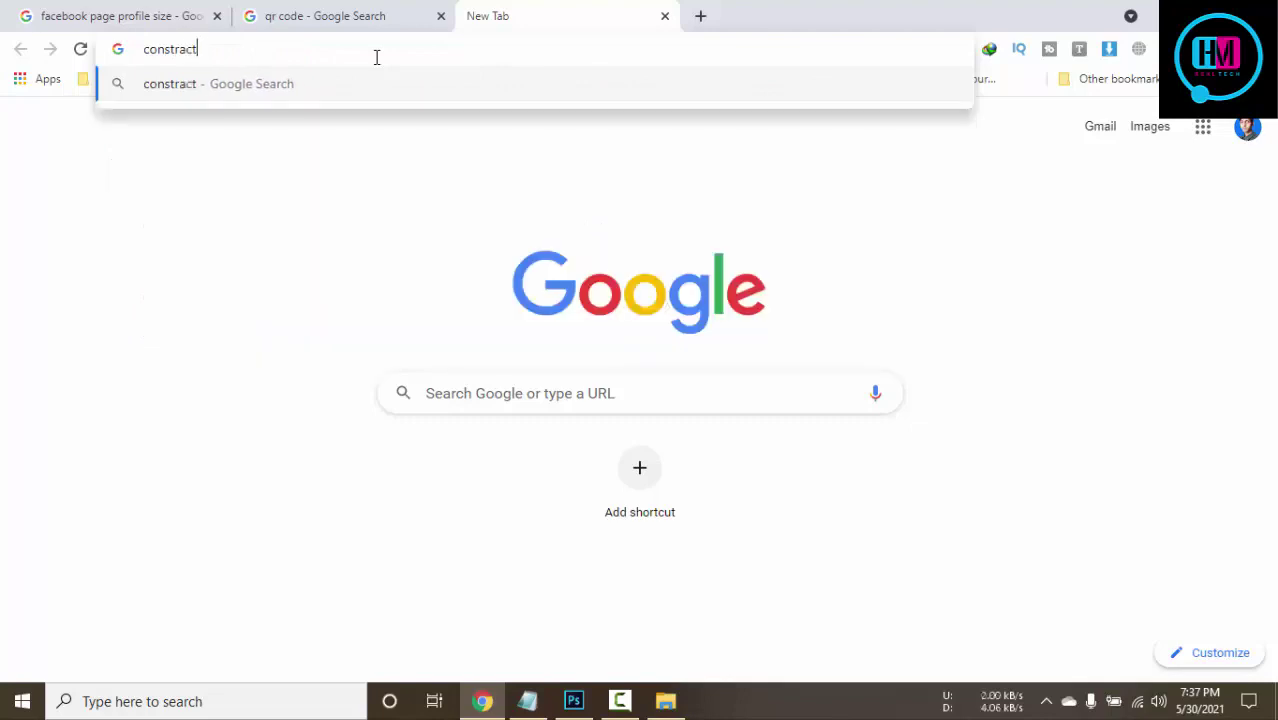
pyautogui.write('o')
pyautogui.press('BackSpace')
pyautogui.write('ion')
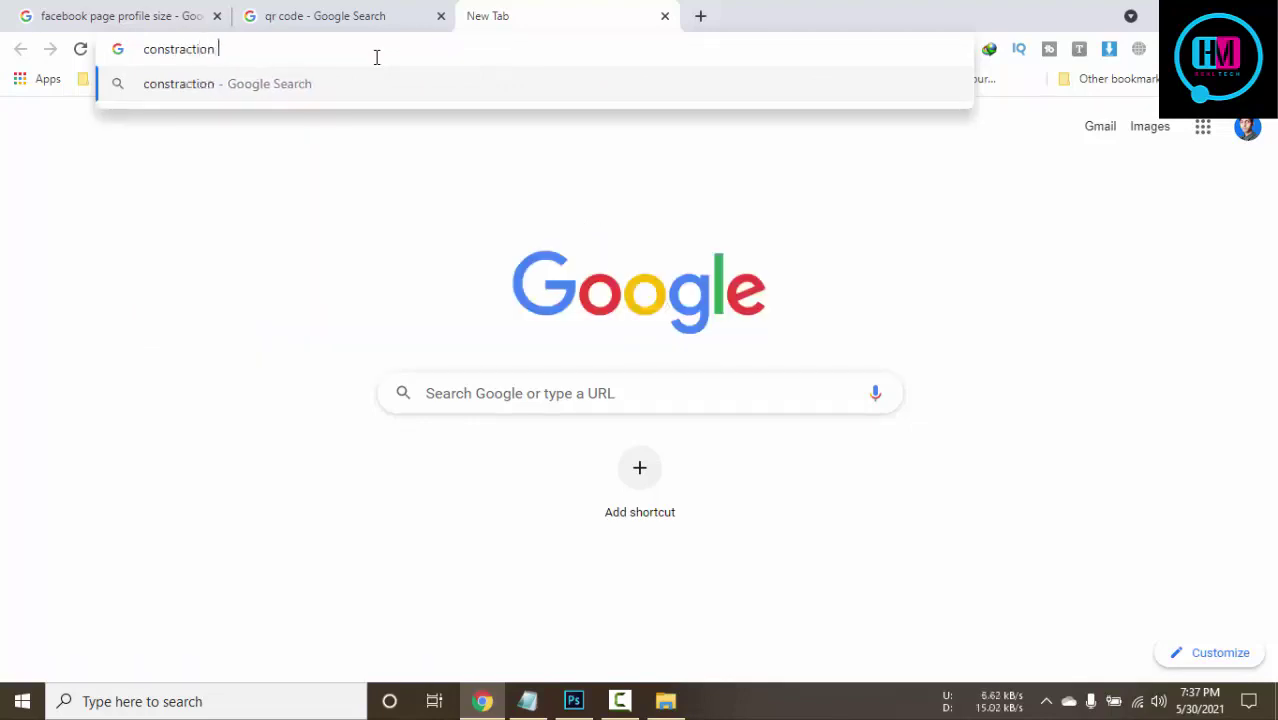
pyautogui.write('hd')
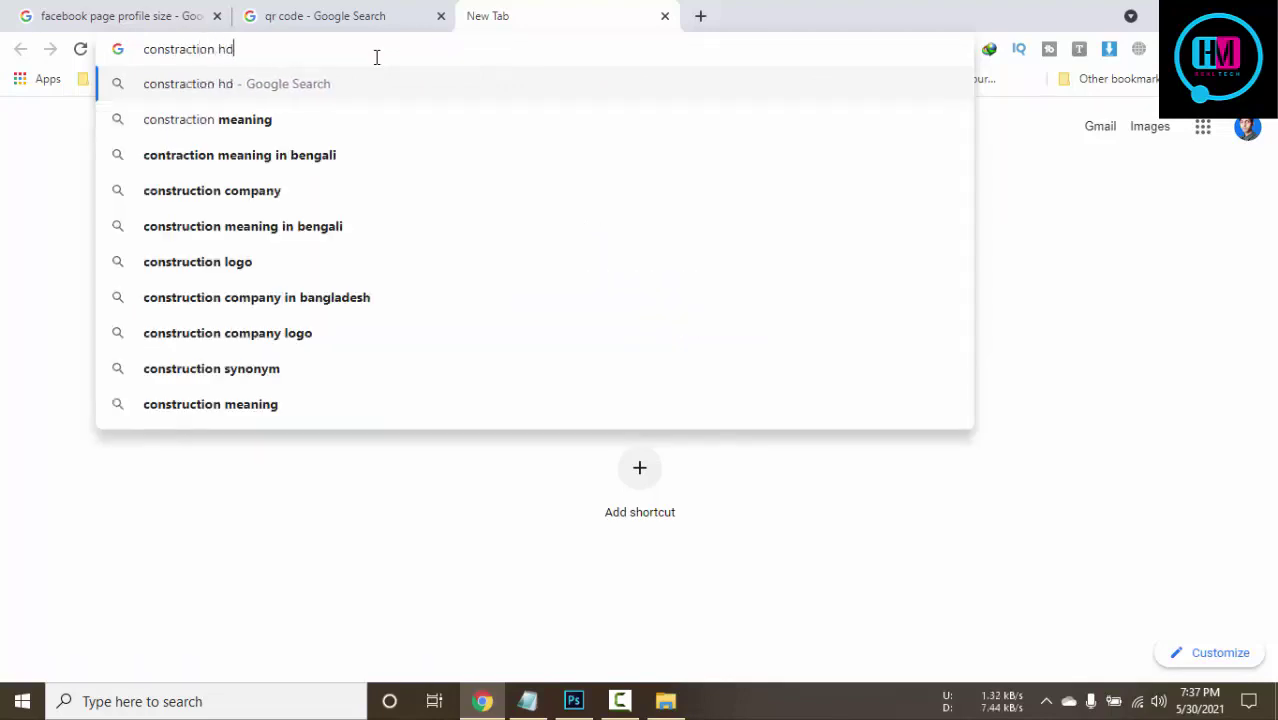
pyautogui.write(' imad')
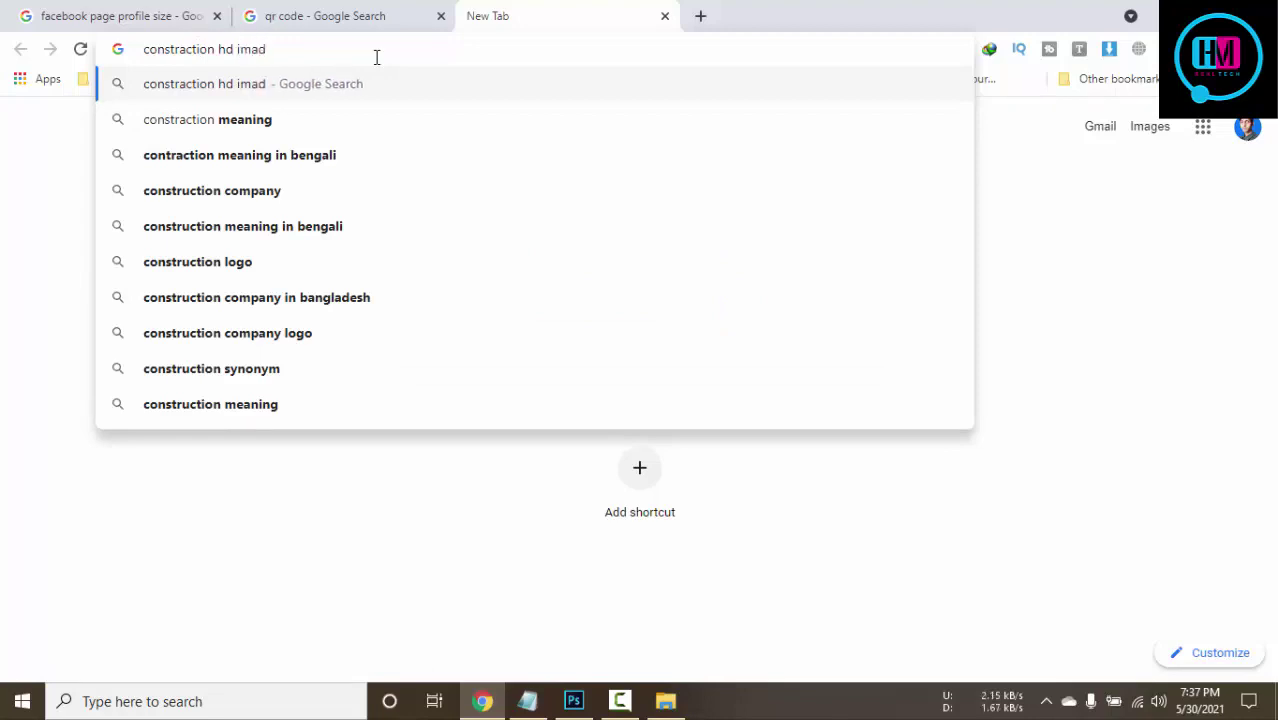
pyautogui.press('BackSpace')
pyautogui.write('ges')
pyautogui.press('Return')
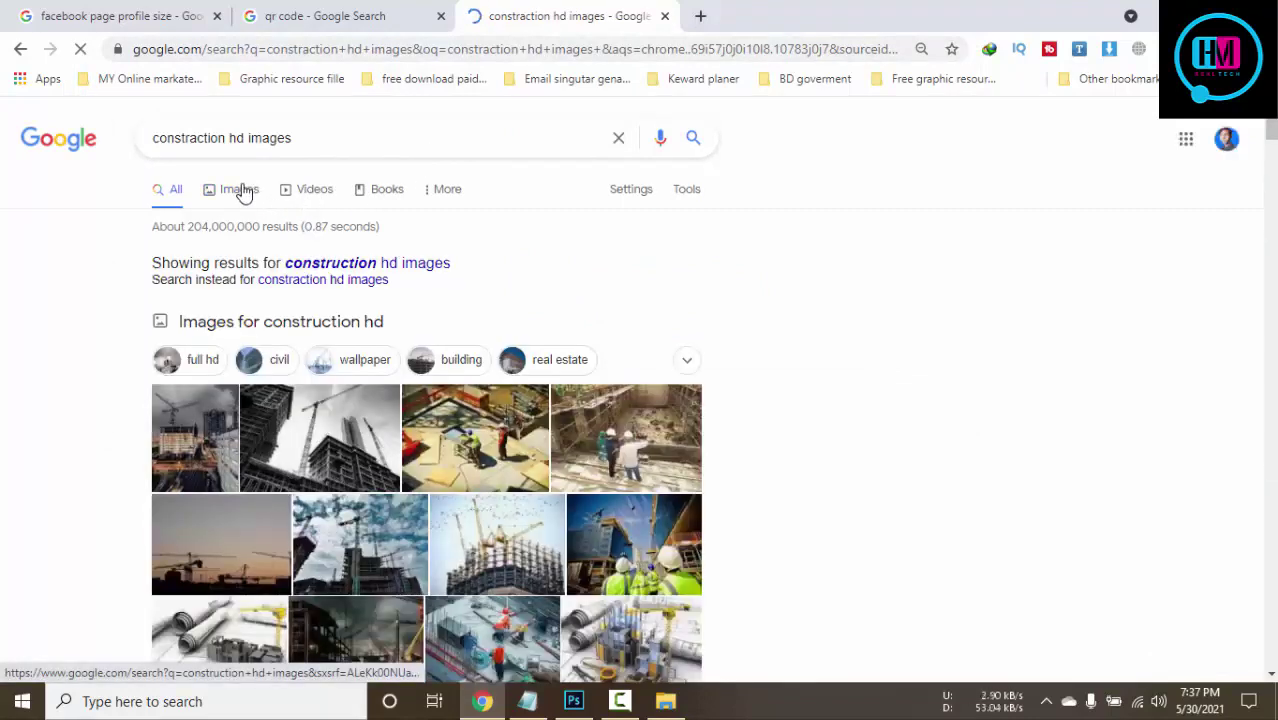
# Switch to image results and preview the engineer-with-crane construction photo.
pyautogui.click(243, 190)
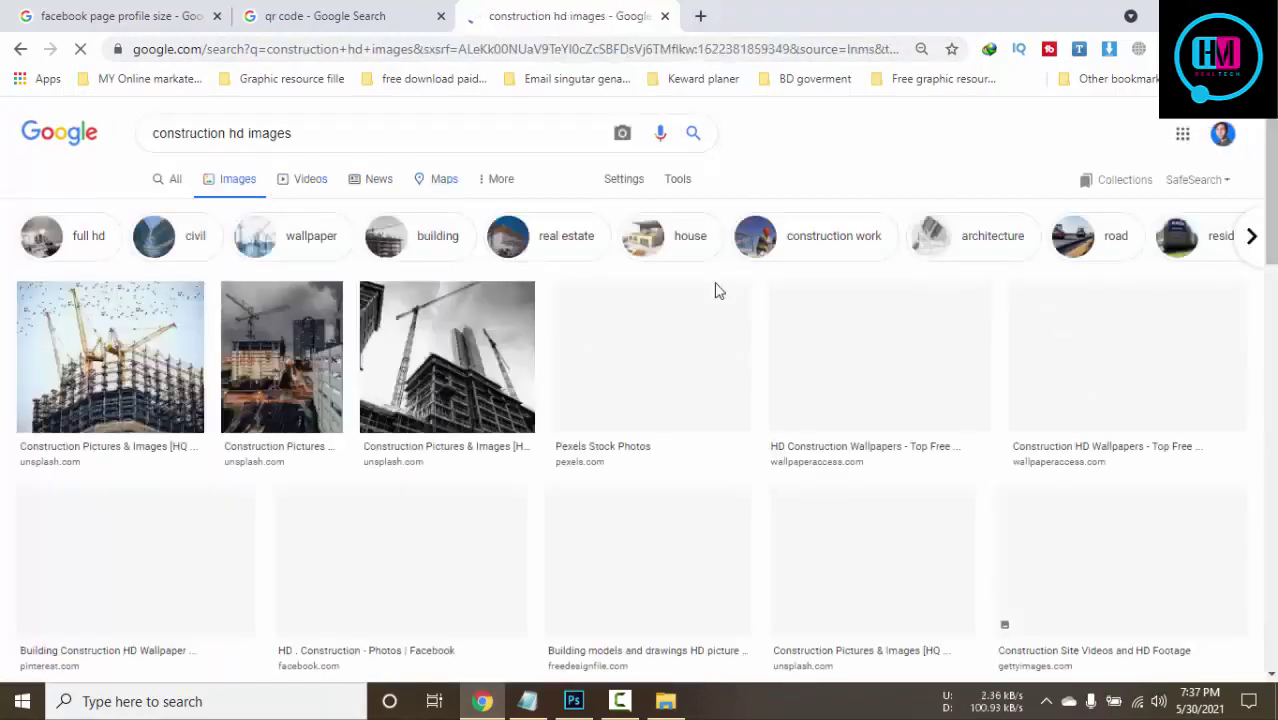
pyautogui.scroll(-5, 735, 303)
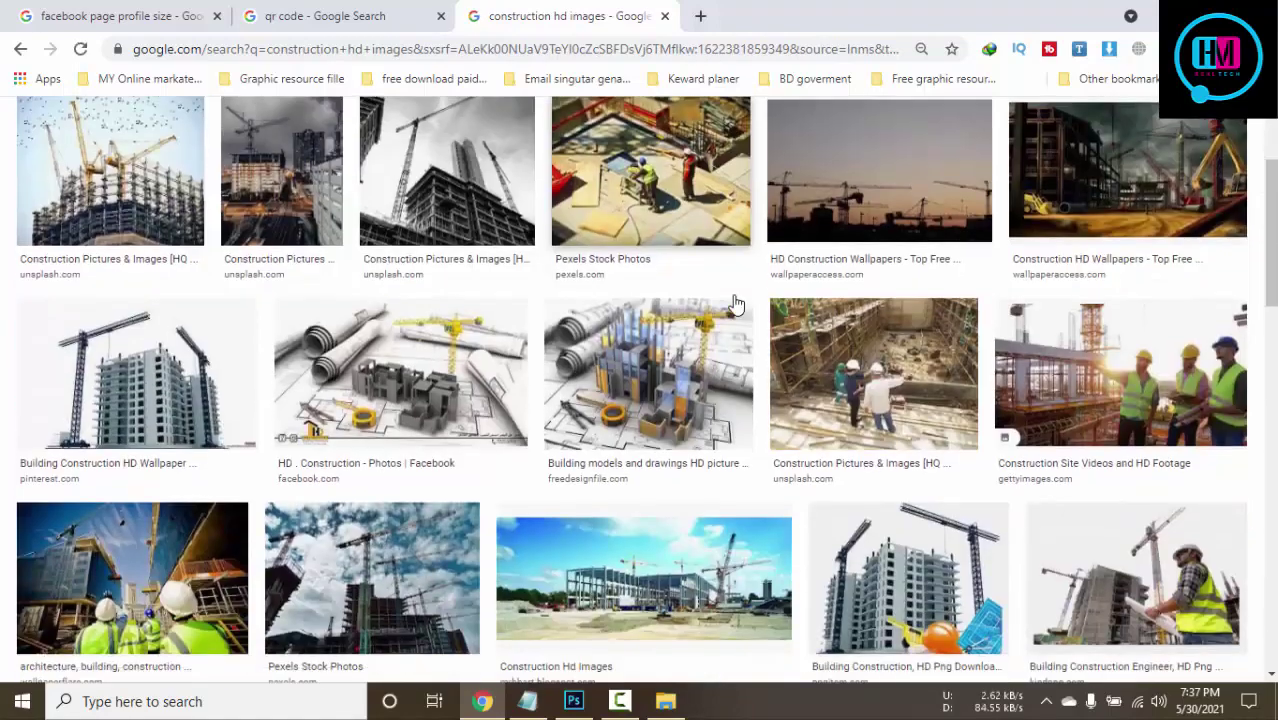
pyautogui.scroll(-3, 736, 302)
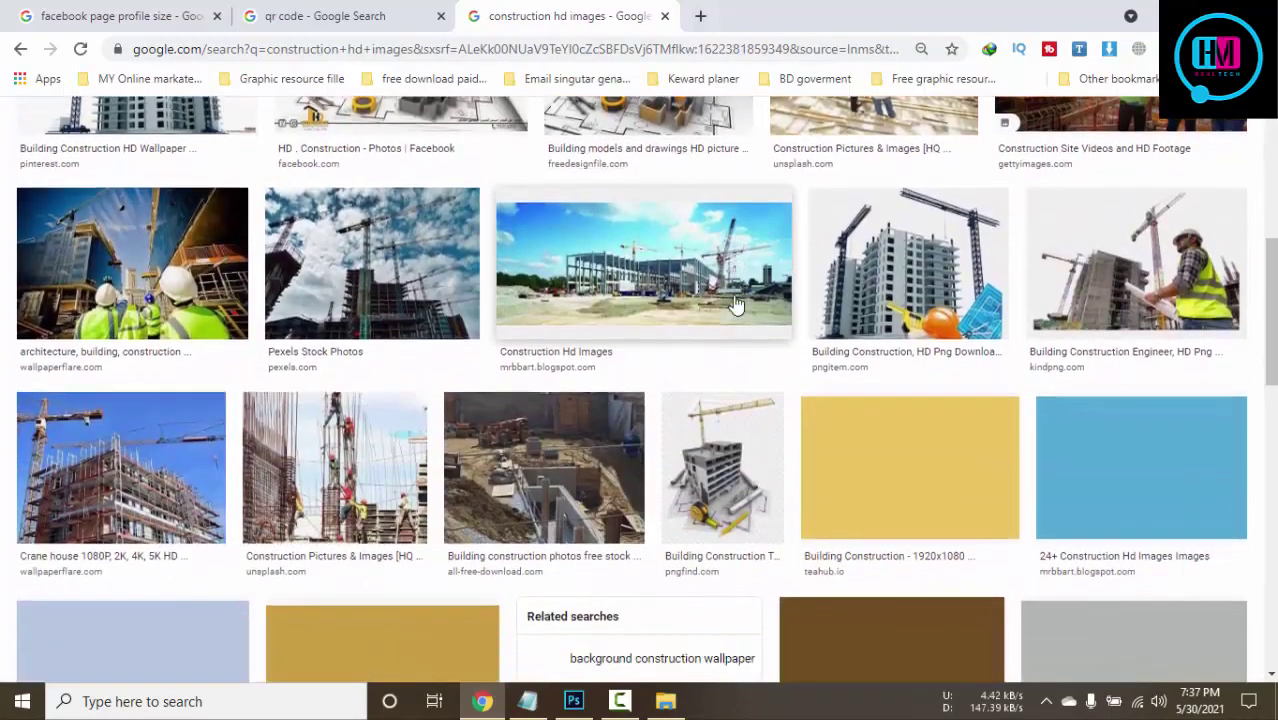
pyautogui.scroll(4, 736, 300)
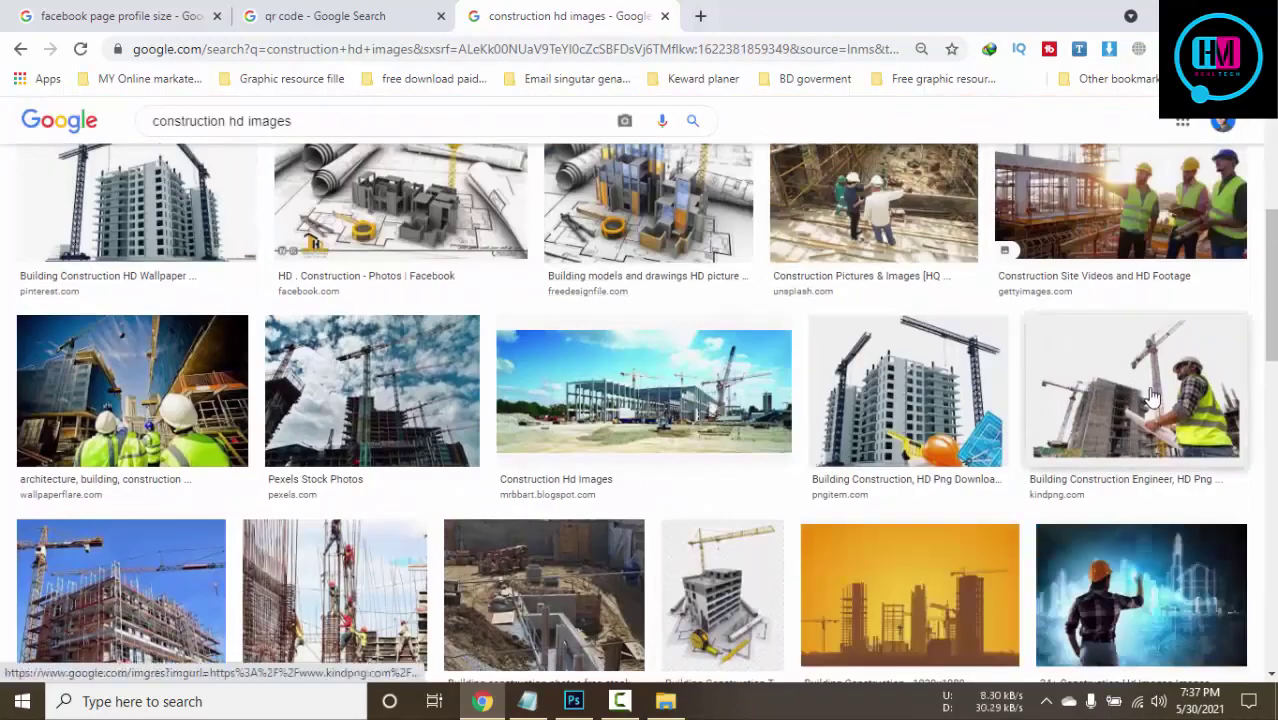
pyautogui.click(1052, 371)
pyautogui.scroll(-1, 1150, 395)
pyautogui.scroll(-3, 1150, 395)
pyautogui.scroll(-1, 1150, 395)
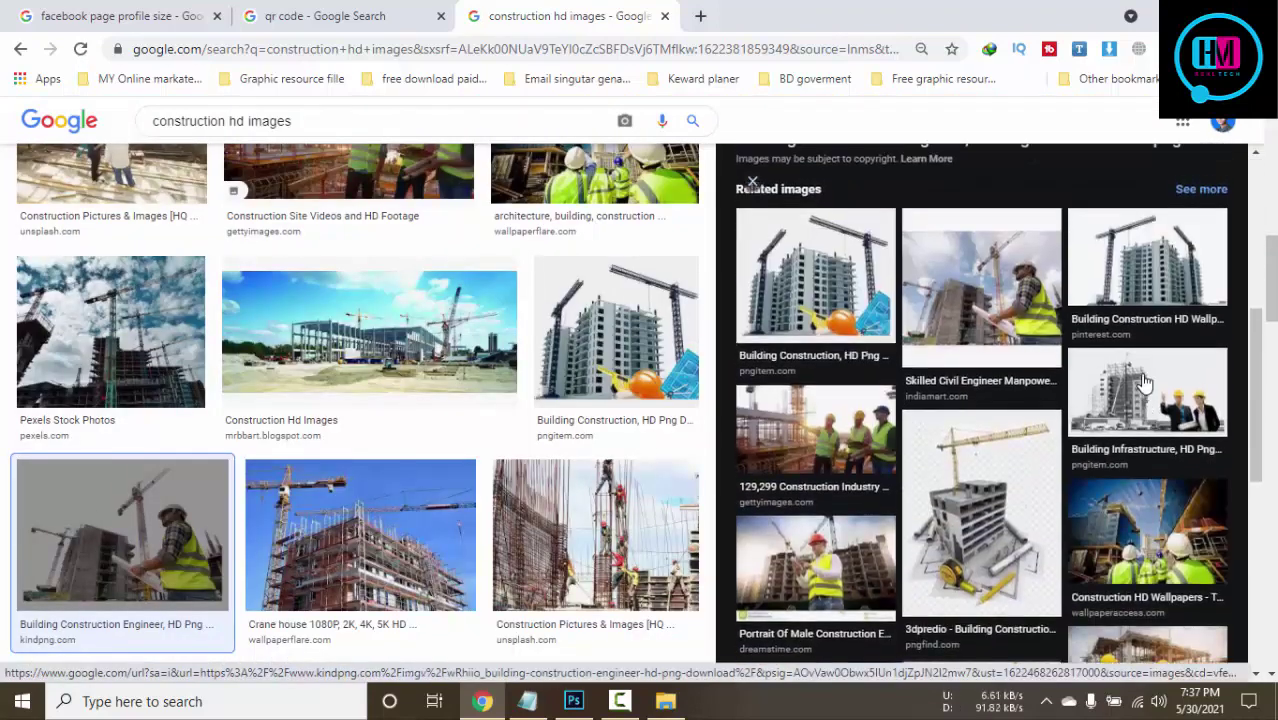
pyautogui.scroll(5, 1150, 395)
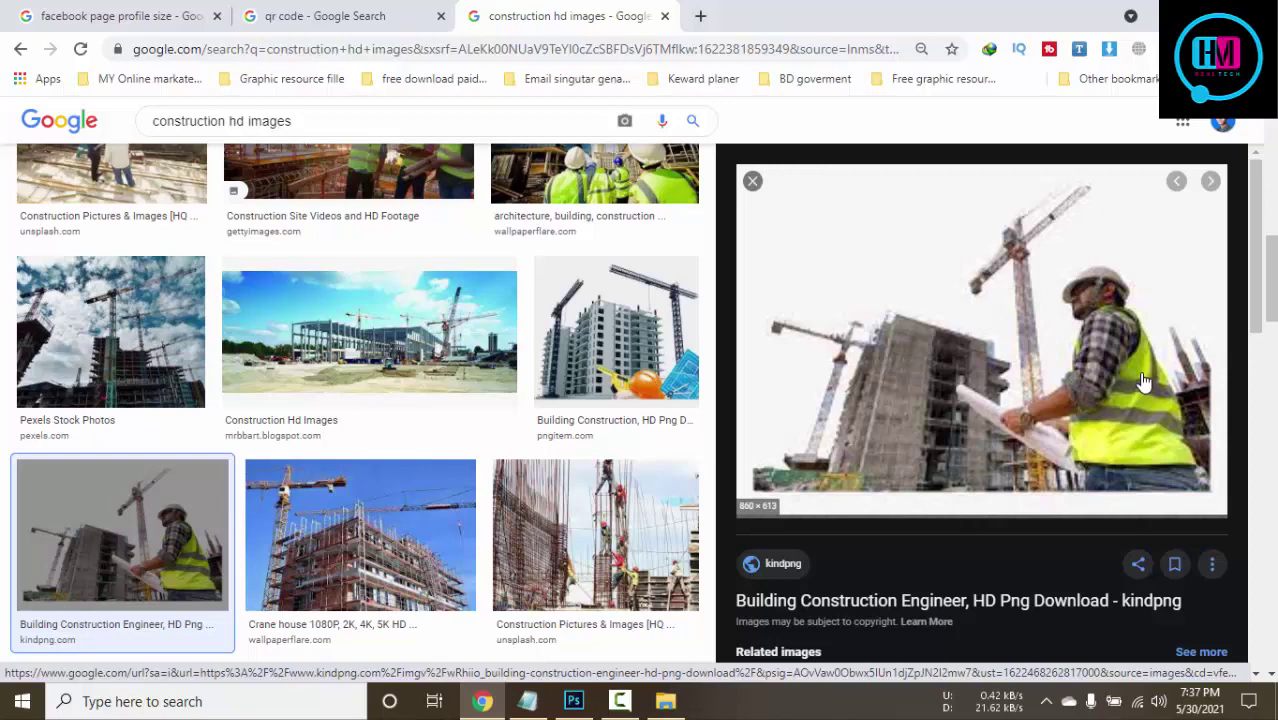
pyautogui.scroll(-4, 966, 378)
pyautogui.scroll(-1, 1000, 350)
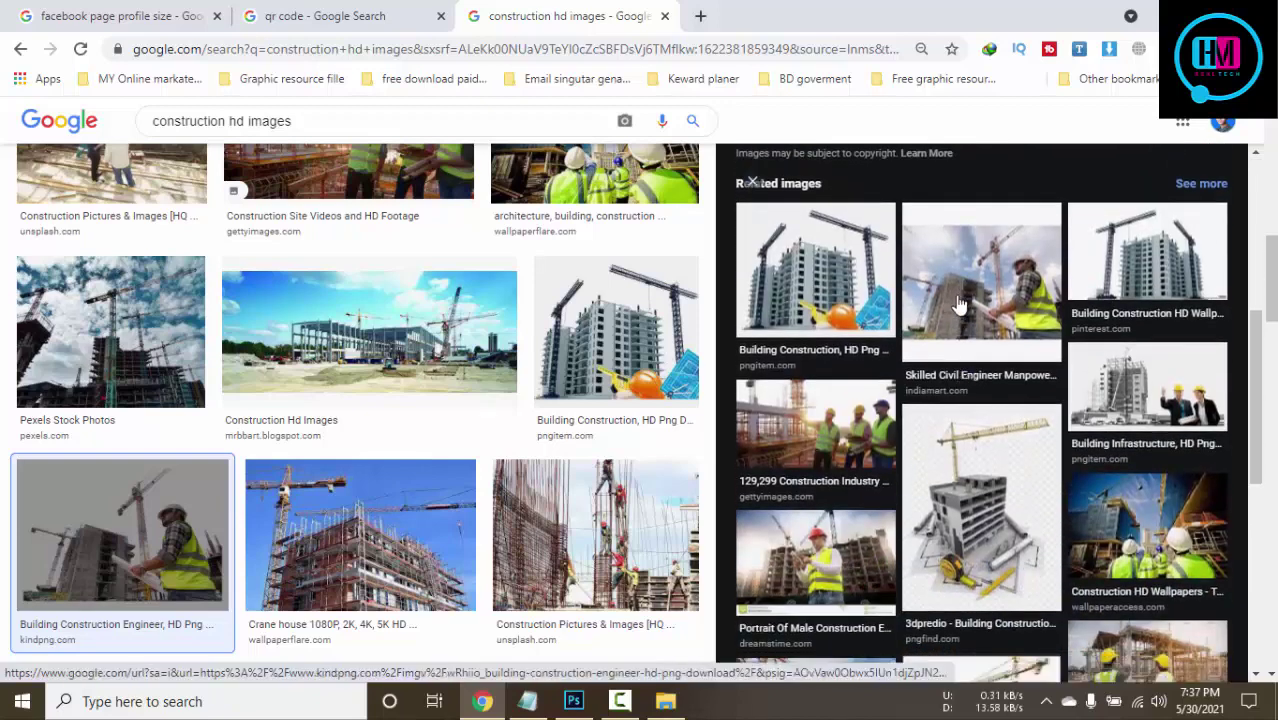
pyautogui.scroll(-1, 1080, 300)
pyautogui.scroll(-3, 1158, 260)
# Browse related worker photos and copy the smiling worker in an orange vest.
pyautogui.click(1155, 405)
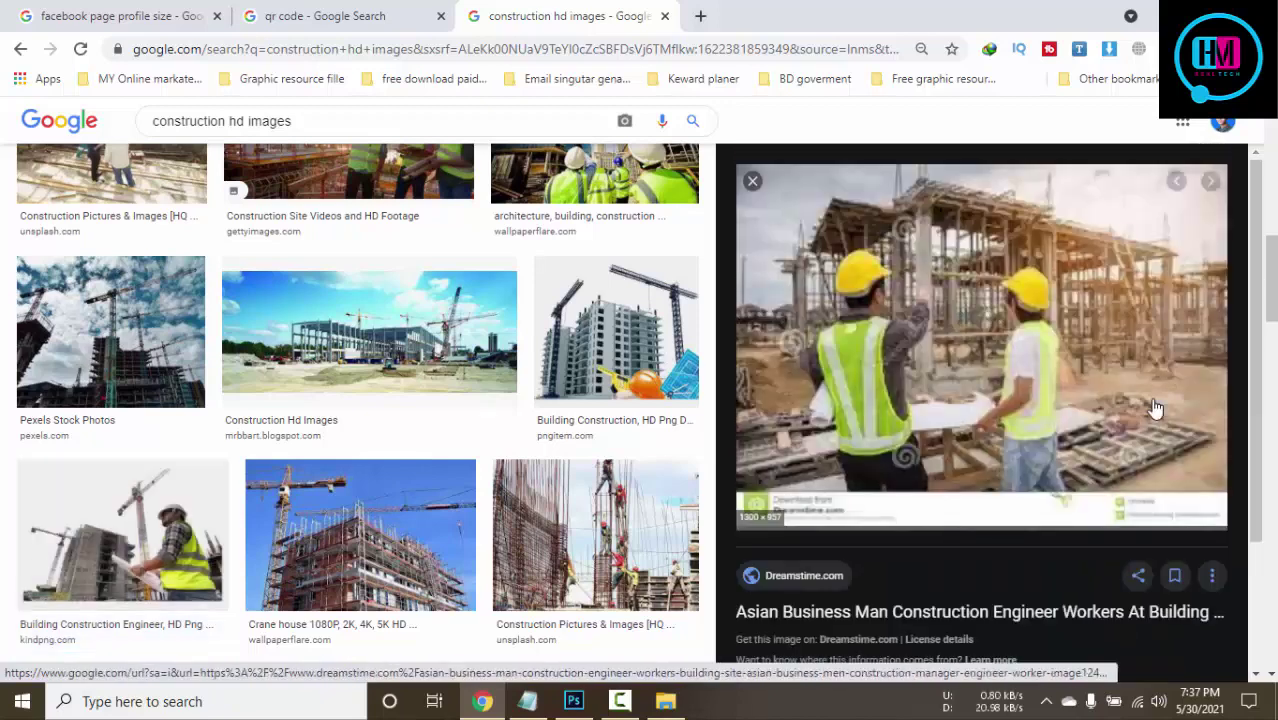
pyautogui.scroll(-4, 1155, 405)
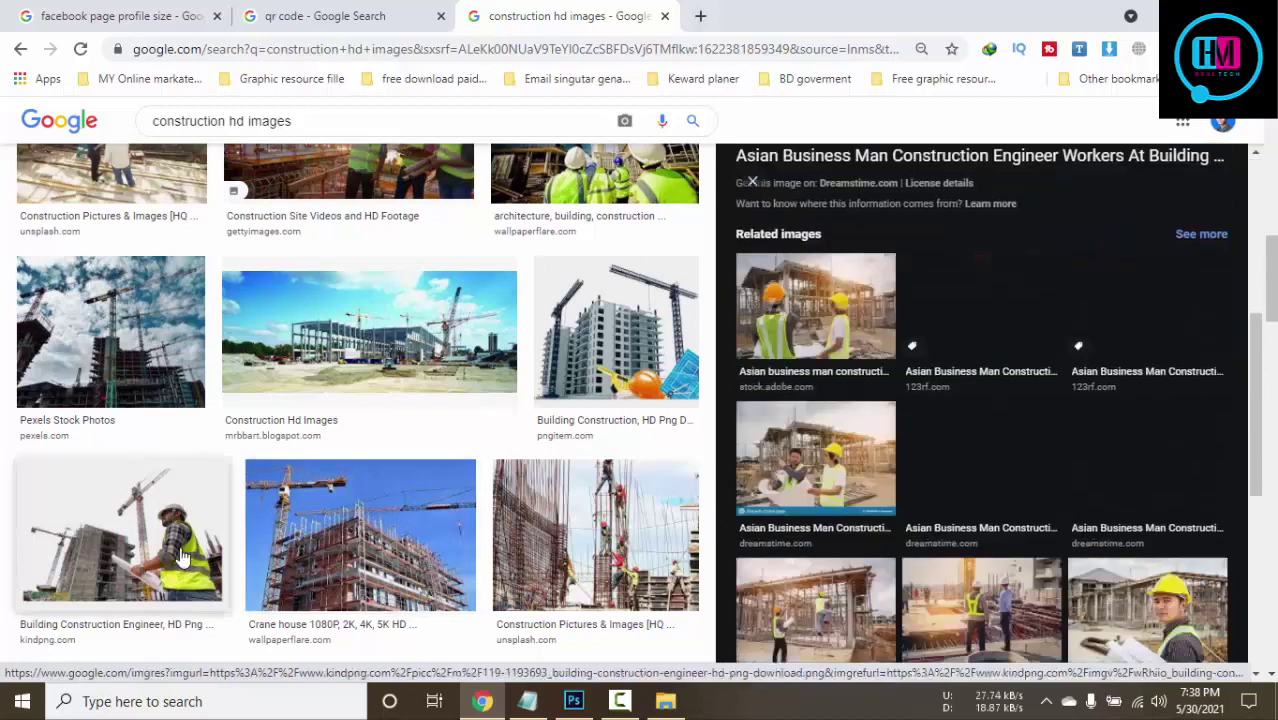
pyautogui.click(820, 463)
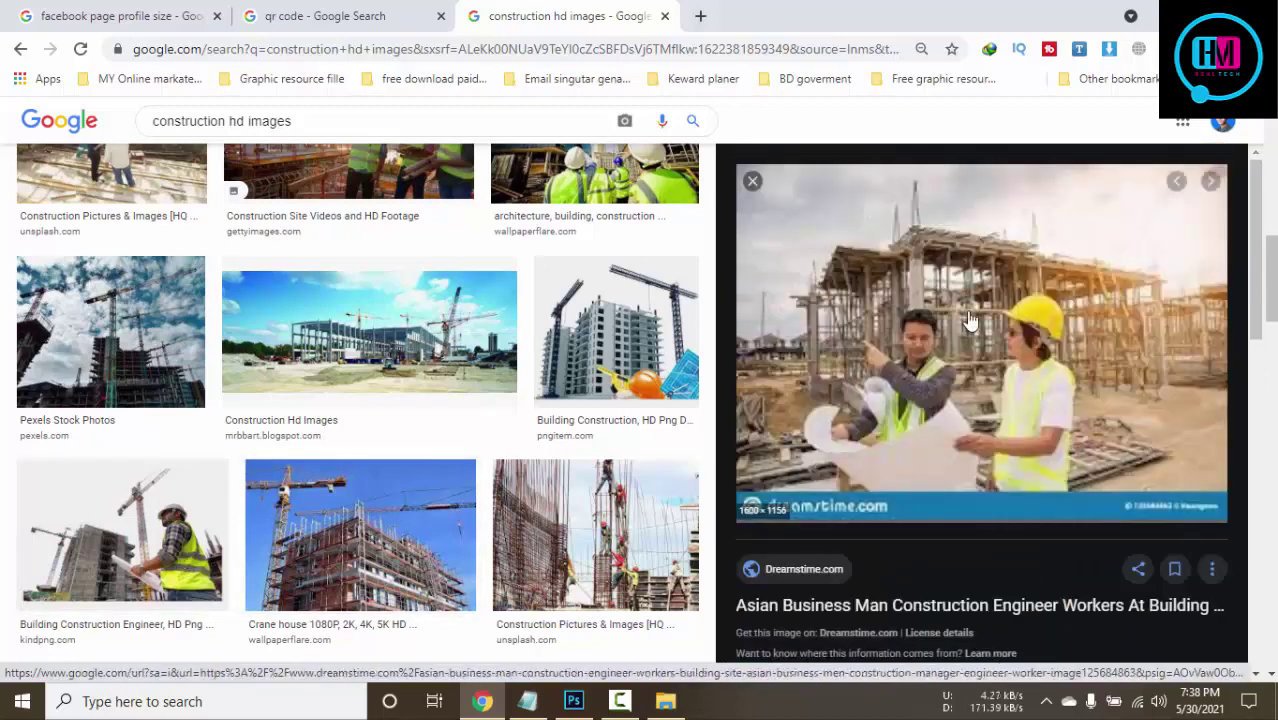
pyautogui.scroll(-4, 970, 320)
pyautogui.click(1003, 325)
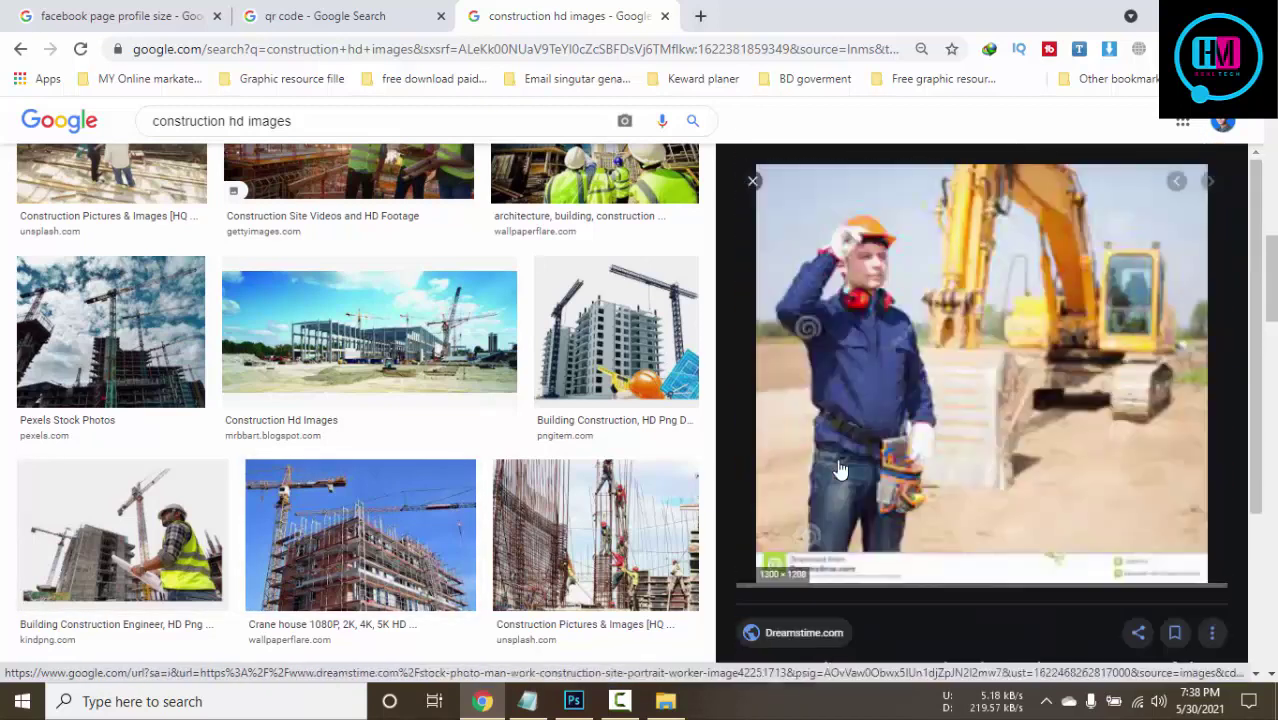
pyautogui.scroll(-5, 966, 391)
pyautogui.click(1148, 415)
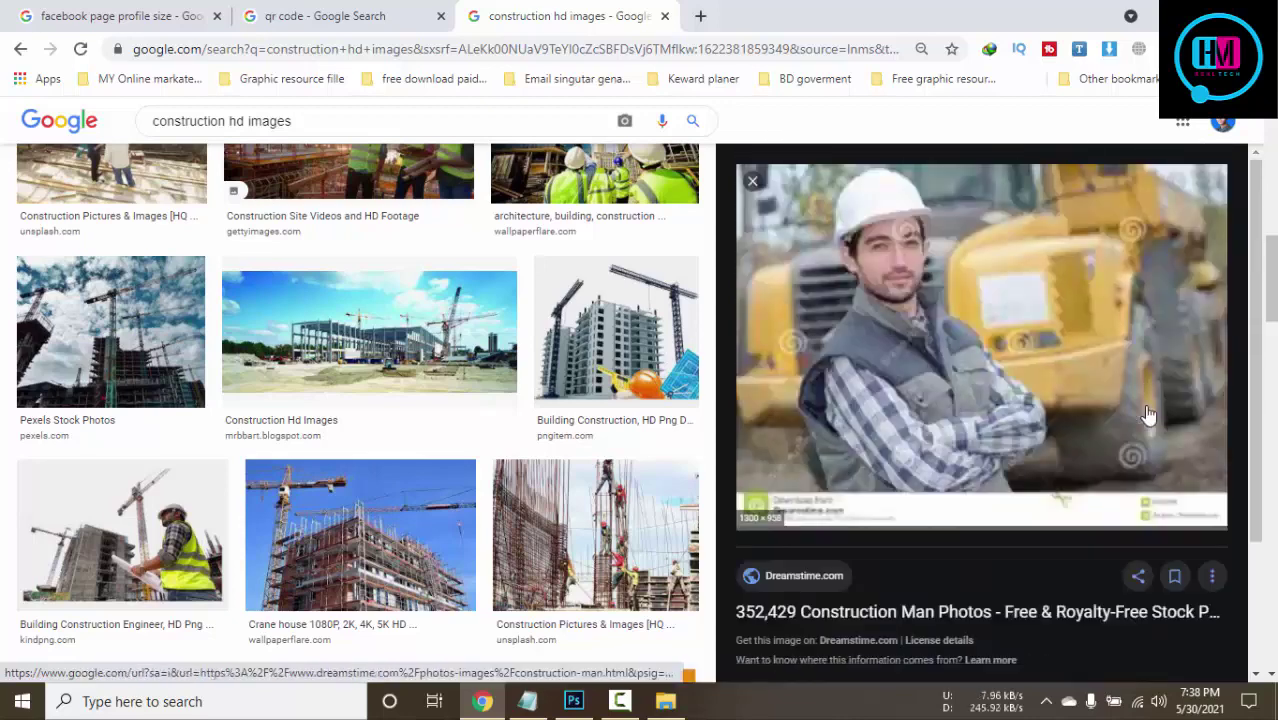
pyautogui.scroll(-3, 1146, 416)
pyautogui.scroll(-3, 1080, 330)
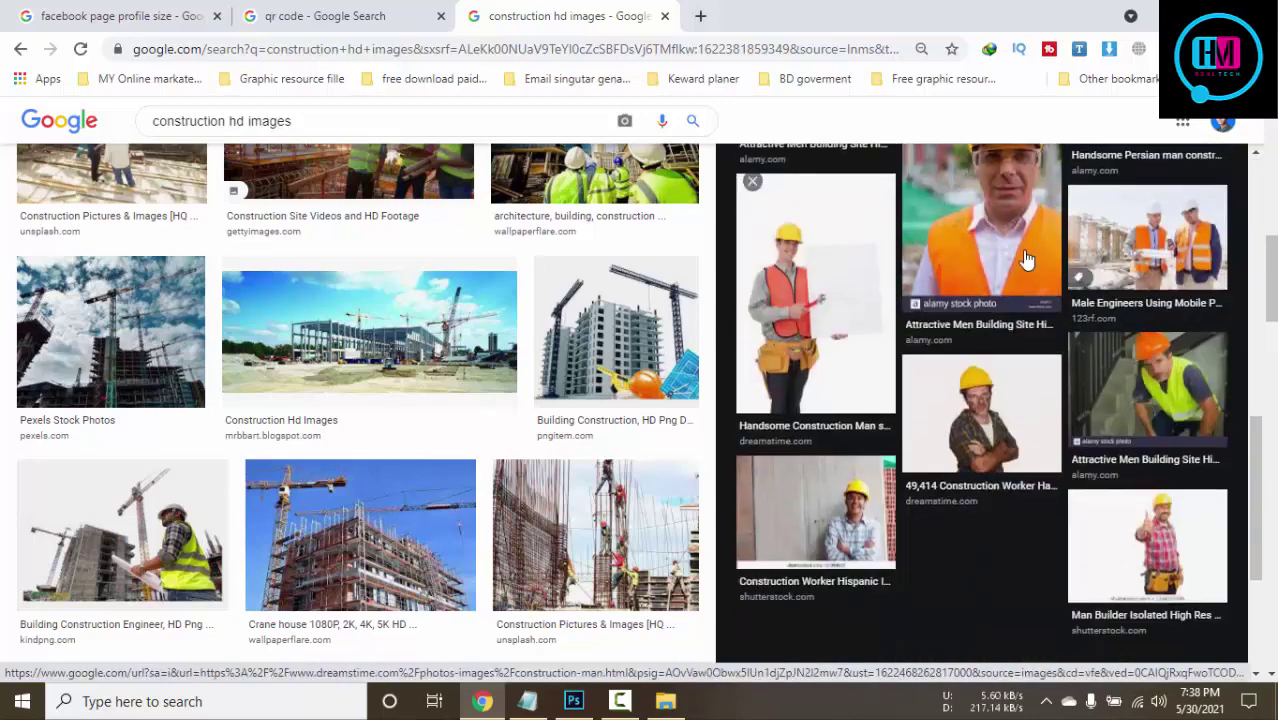
pyautogui.click(800, 290)
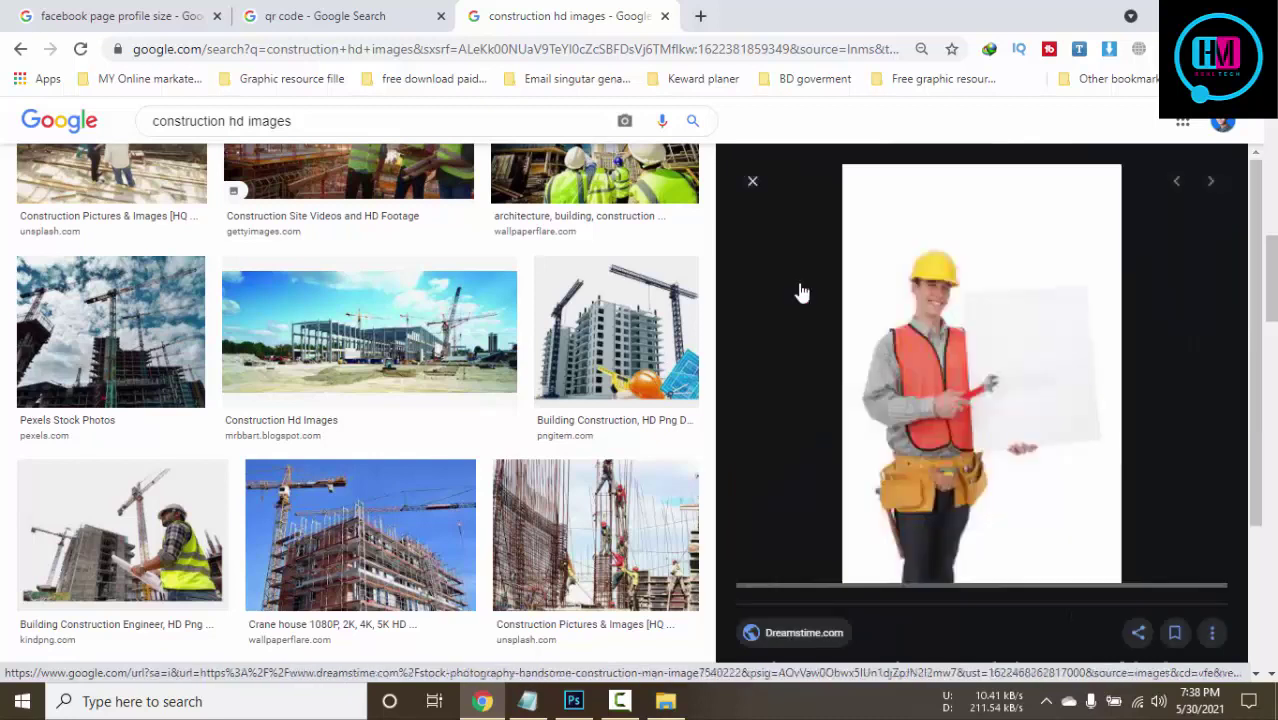
pyautogui.rightClick(1031, 289)
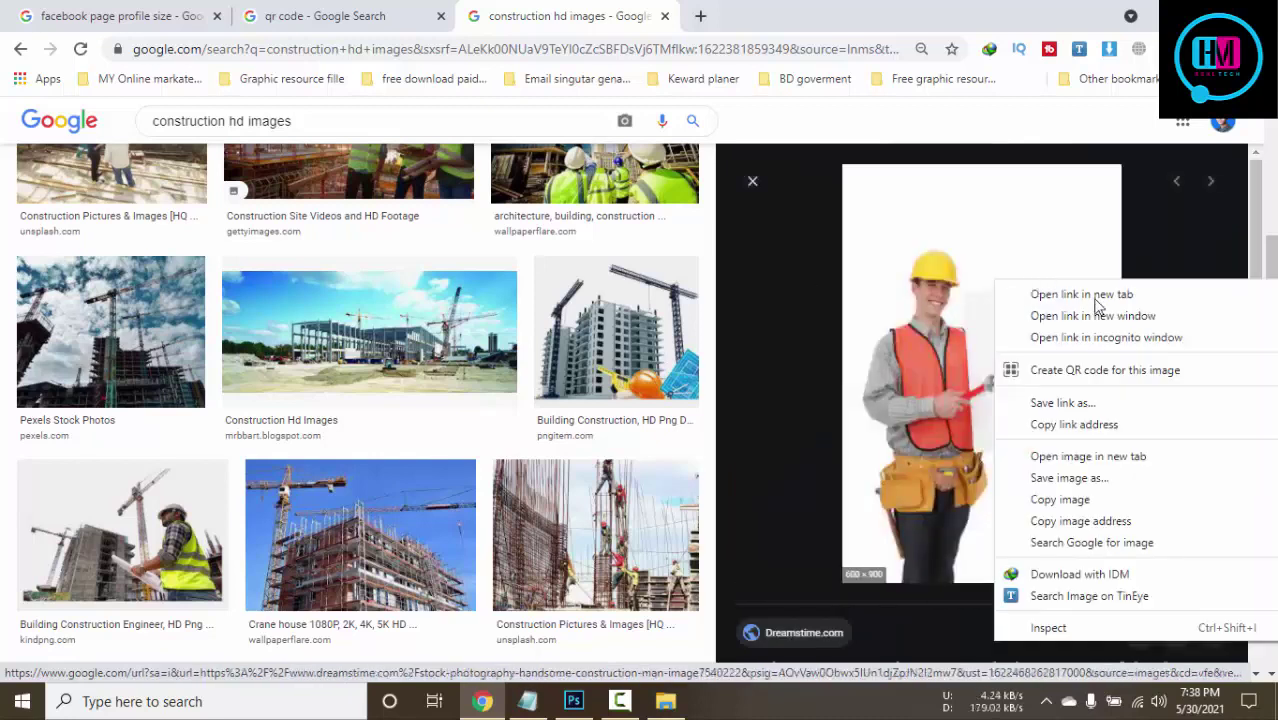
pyautogui.click(1102, 500)
# Paste the worker photo into the cover and scale it to about 48%.
pyautogui.hotkey('alt', 'Tab')
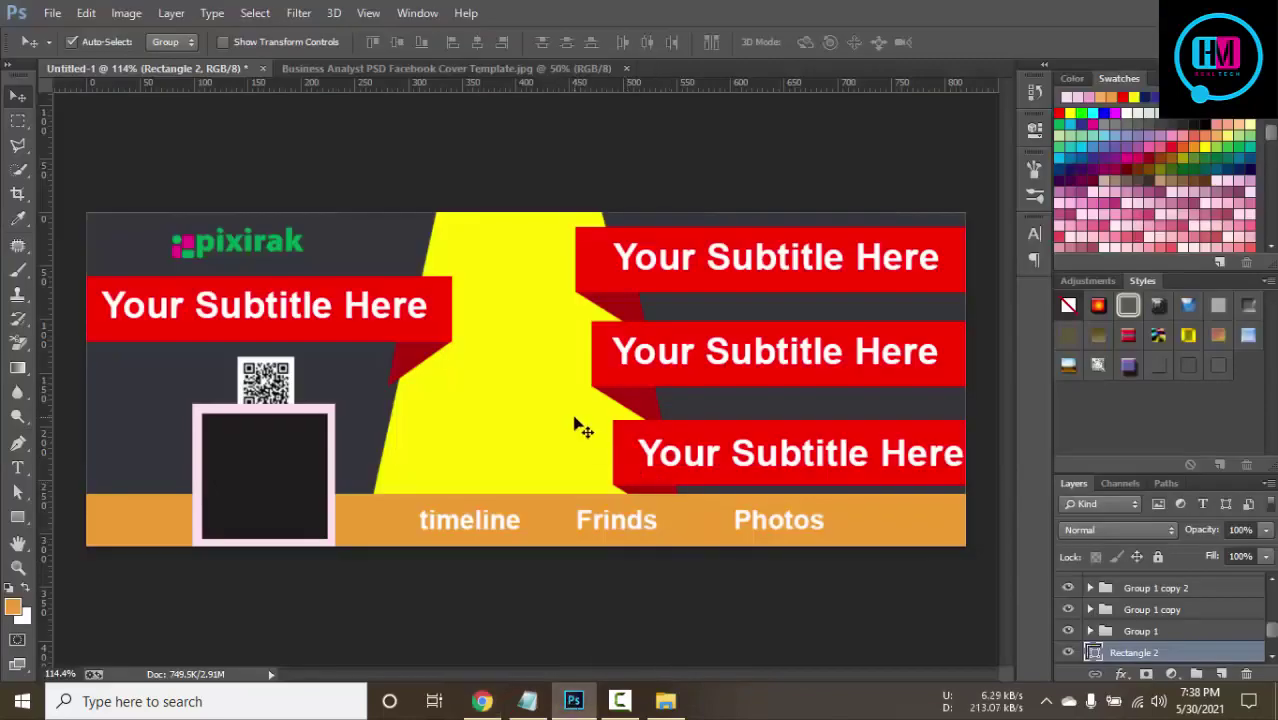
pyautogui.hotkey('ctrl', 'v')
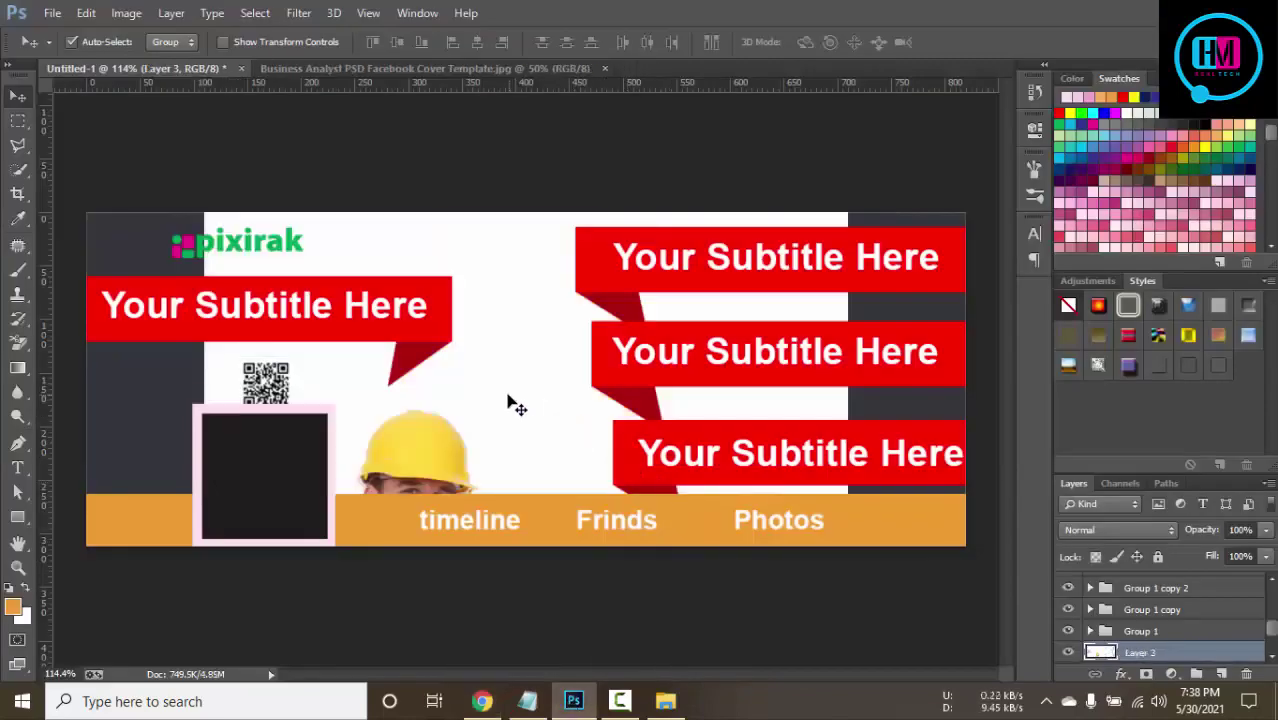
pyautogui.hotkey('ctrl', 't')
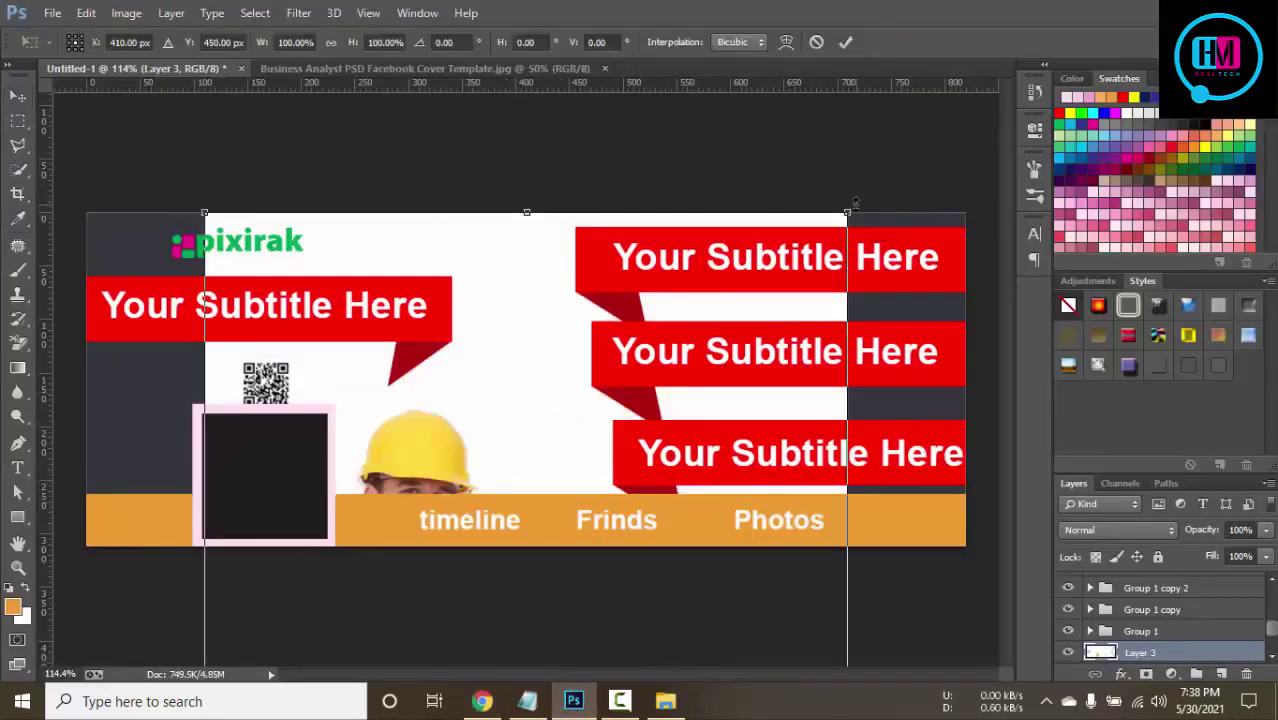
pyautogui.moveTo(810, 232); pyautogui.dragTo(665, 485)
pyautogui.moveTo(570, 540); pyautogui.dragTo(554, 313)
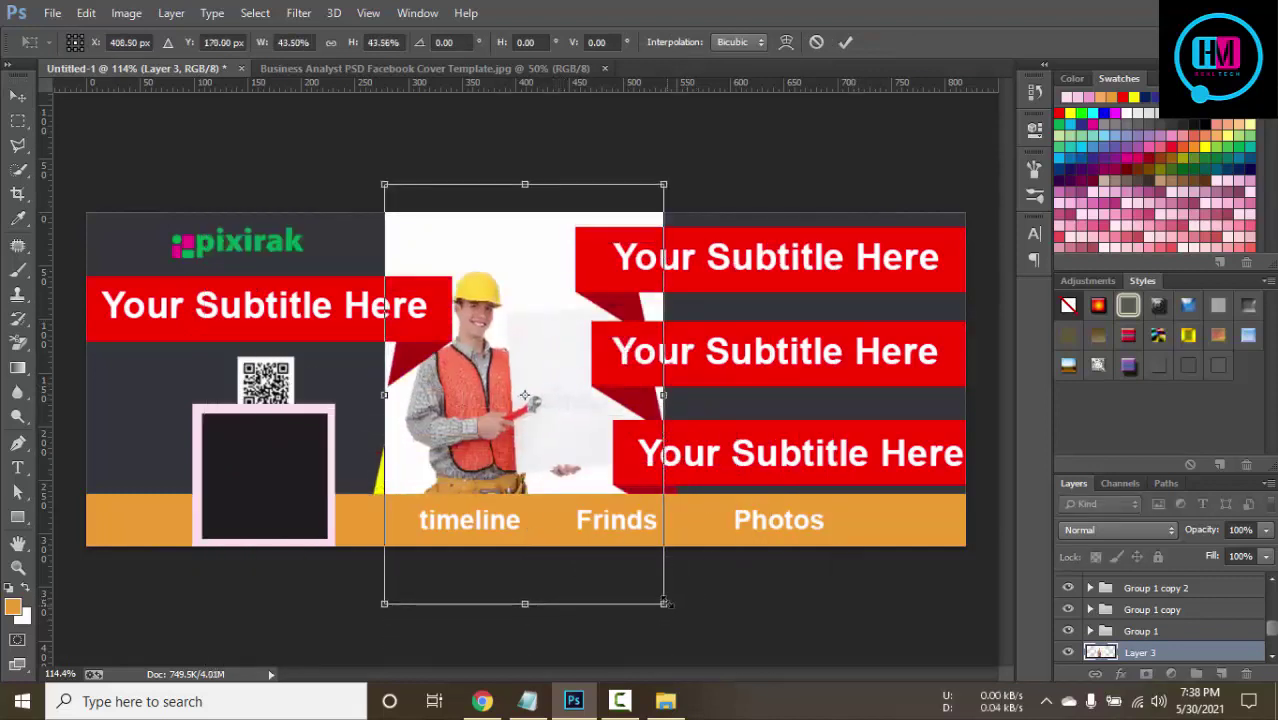
pyautogui.moveTo(664, 603); pyautogui.dragTo(679, 627)
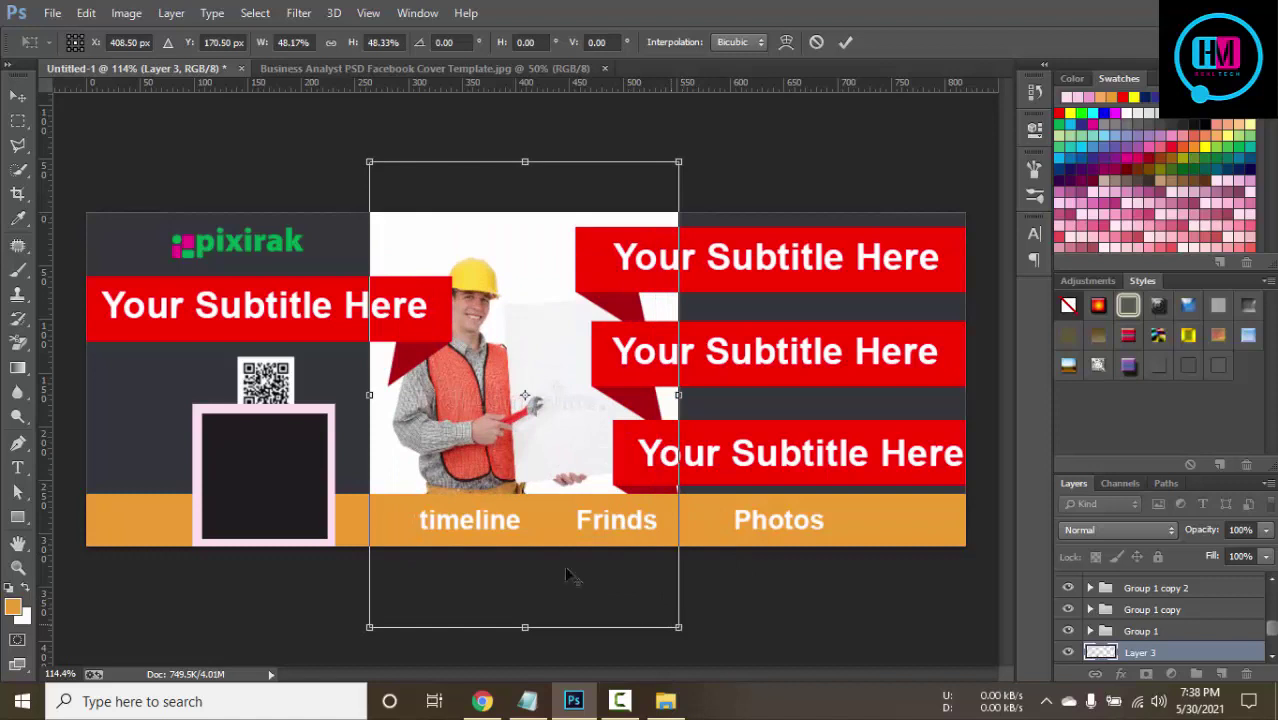
pyautogui.click(850, 42)
pyautogui.moveTo(484, 317); pyautogui.dragTo(490, 326)
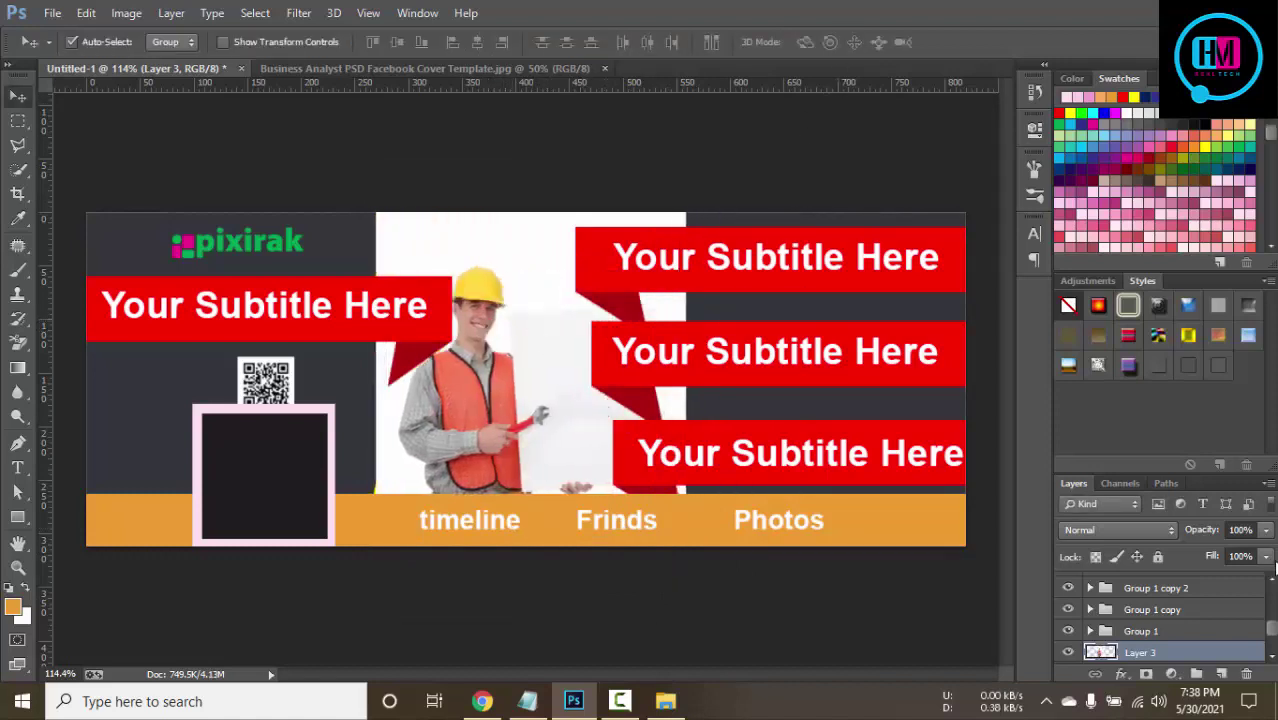
# Clip the worker photo (Layer 3) into the yellow Rectangle 2 shape and shift it right.
pyautogui.scroll(-1, 1192, 622)
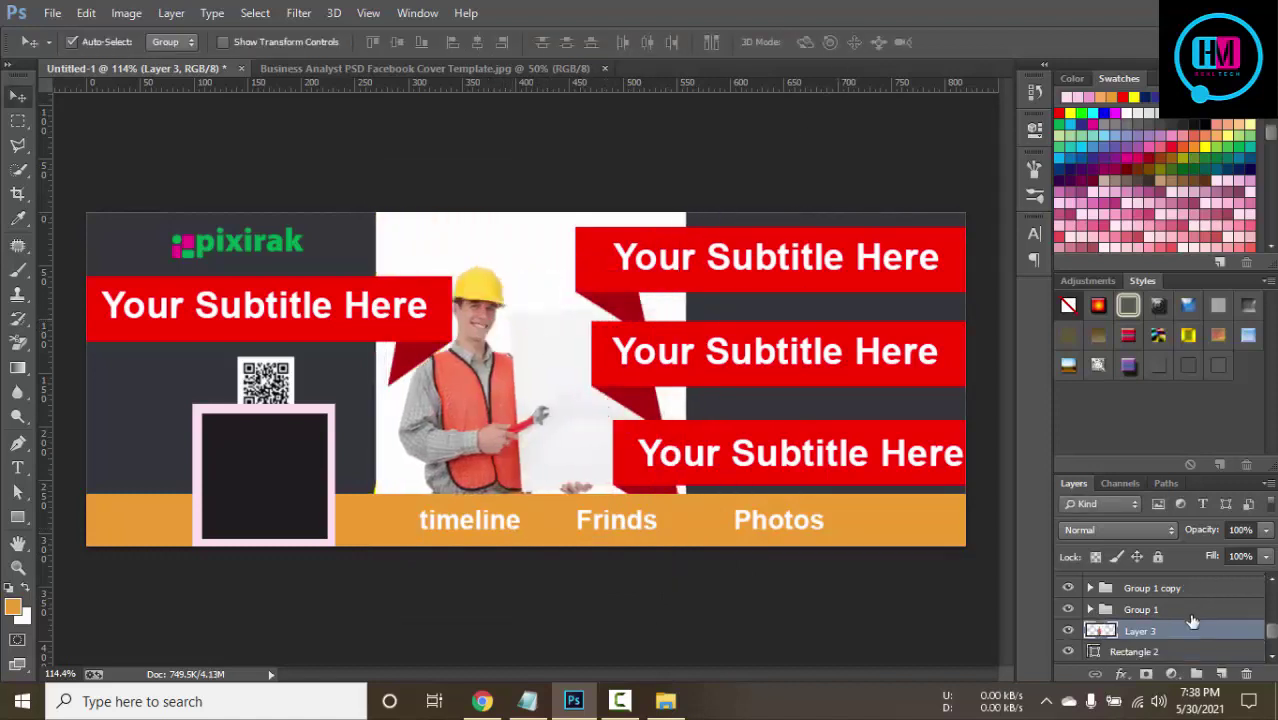
pyautogui.click(1068, 631)
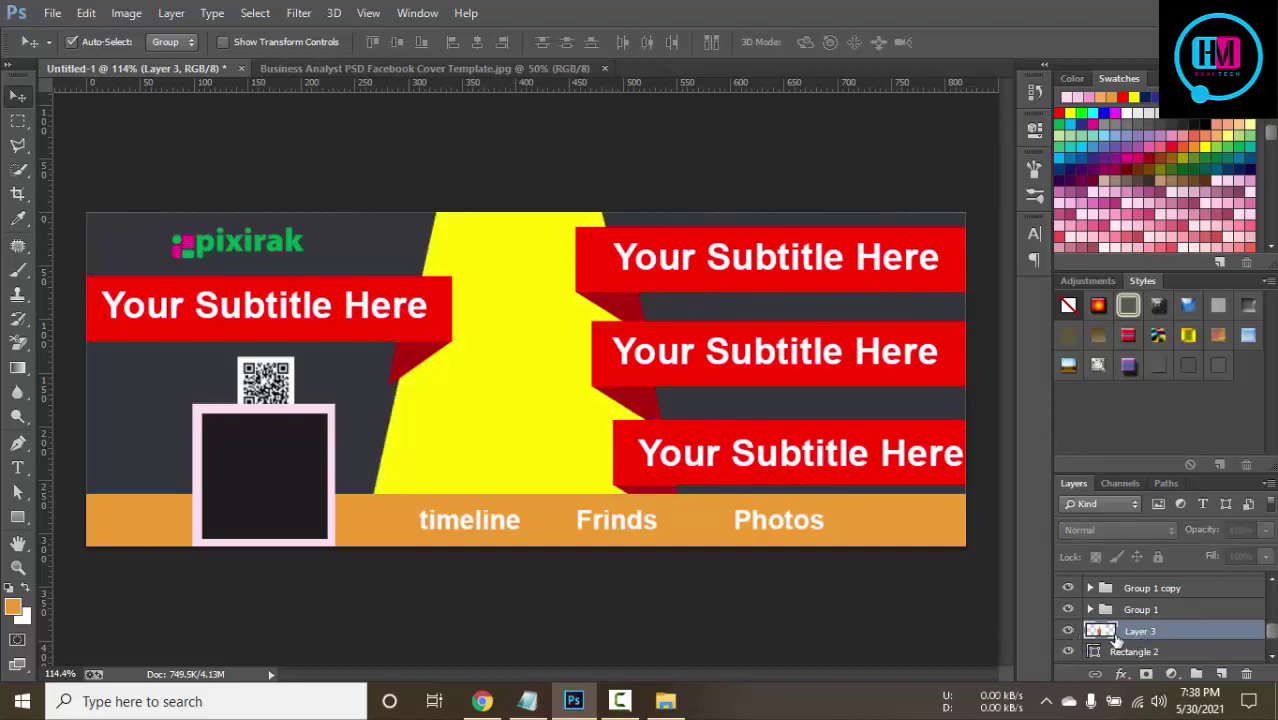
pyautogui.keyDown('alt'); pyautogui.click(1116, 641); pyautogui.keyUp('alt')
pyautogui.keyDown('alt'); pyautogui.click(1158, 640); pyautogui.keyUp('alt')
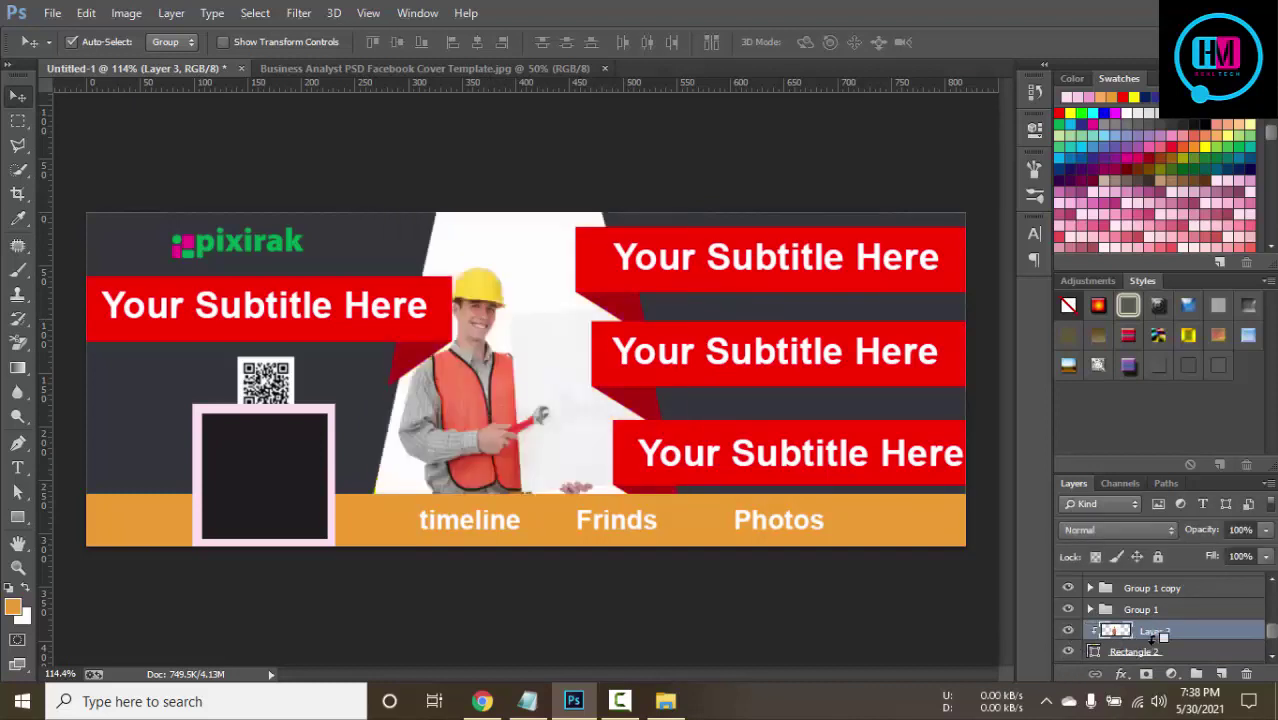
pyautogui.moveTo(489, 399)
pyautogui.mouseDown()
pyautogui.moveTo(511, 400)
pyautogui.moveTo(491, 403)
pyautogui.mouseUp()
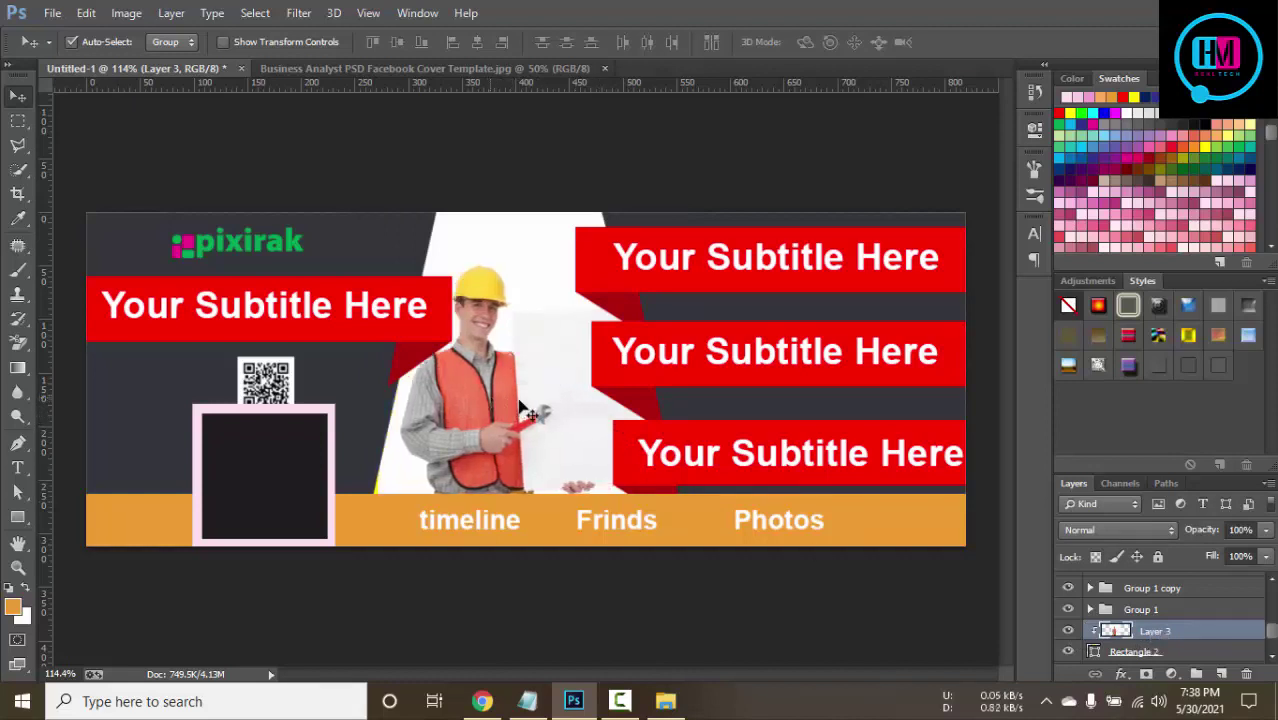
# Try outer glow and drop shadow effects on the worker photo, then discard them.
pyautogui.rightClick(1188, 631)
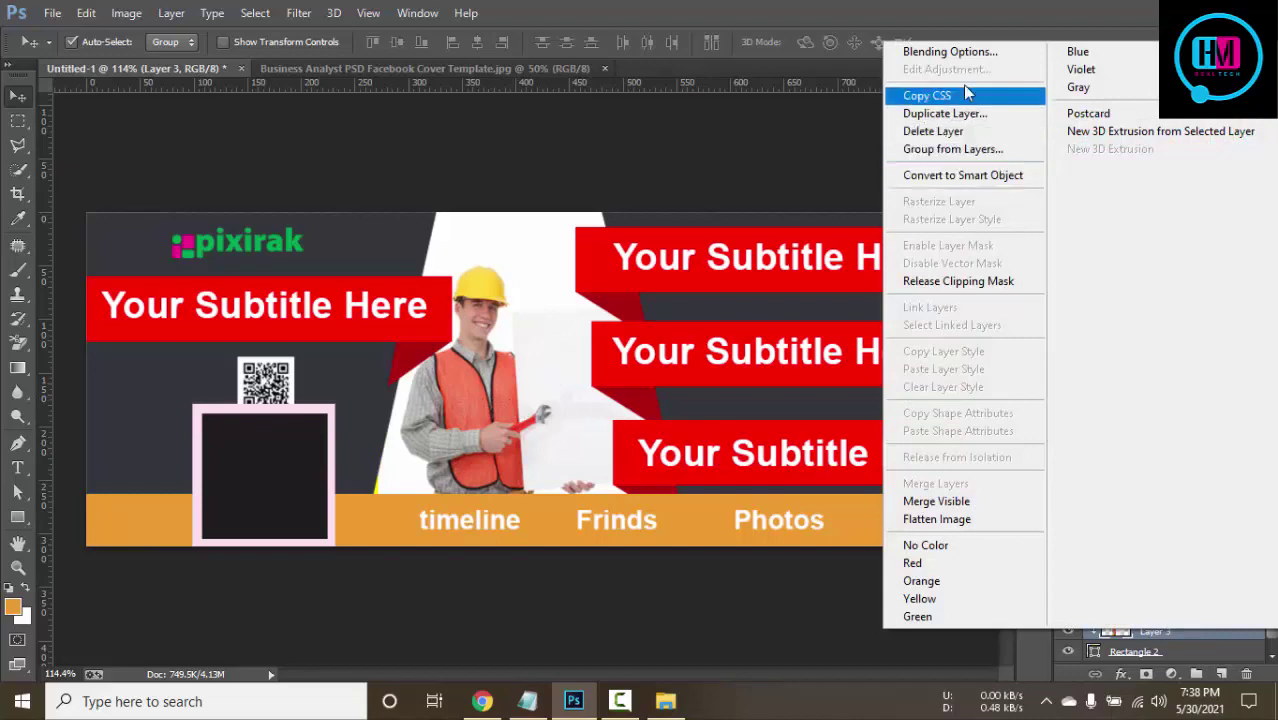
pyautogui.click(962, 54)
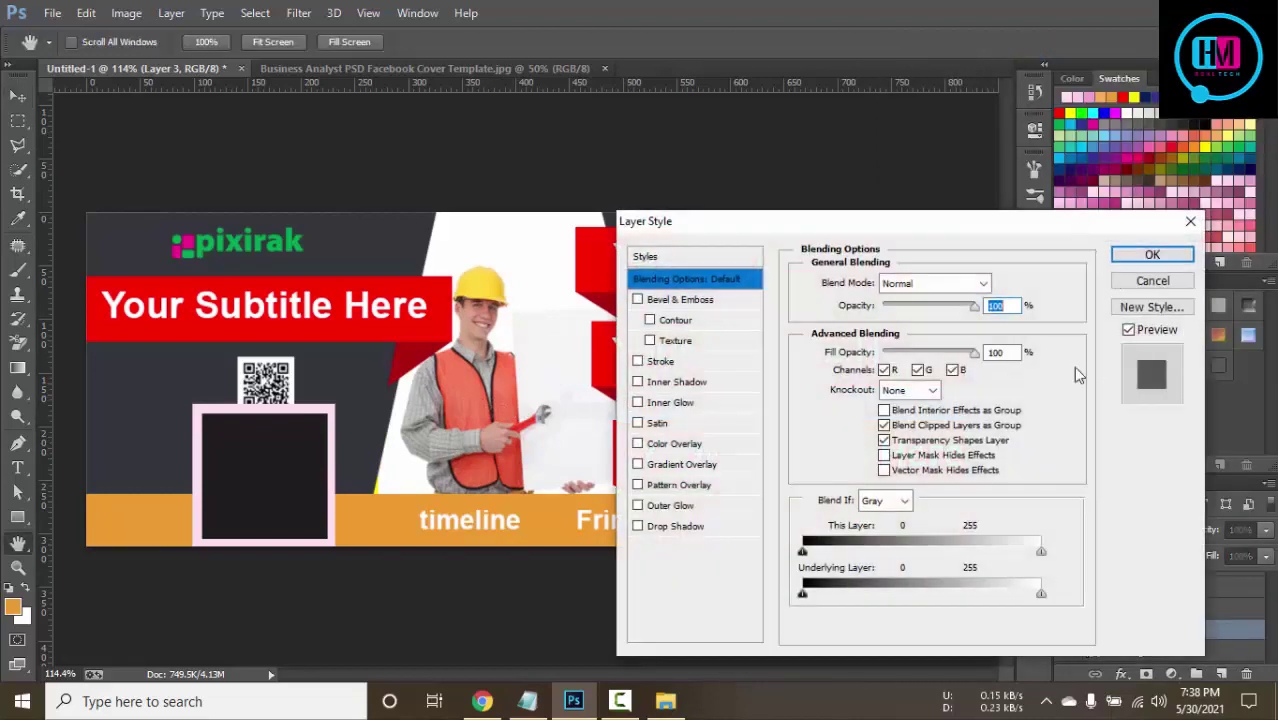
pyautogui.click(680, 507)
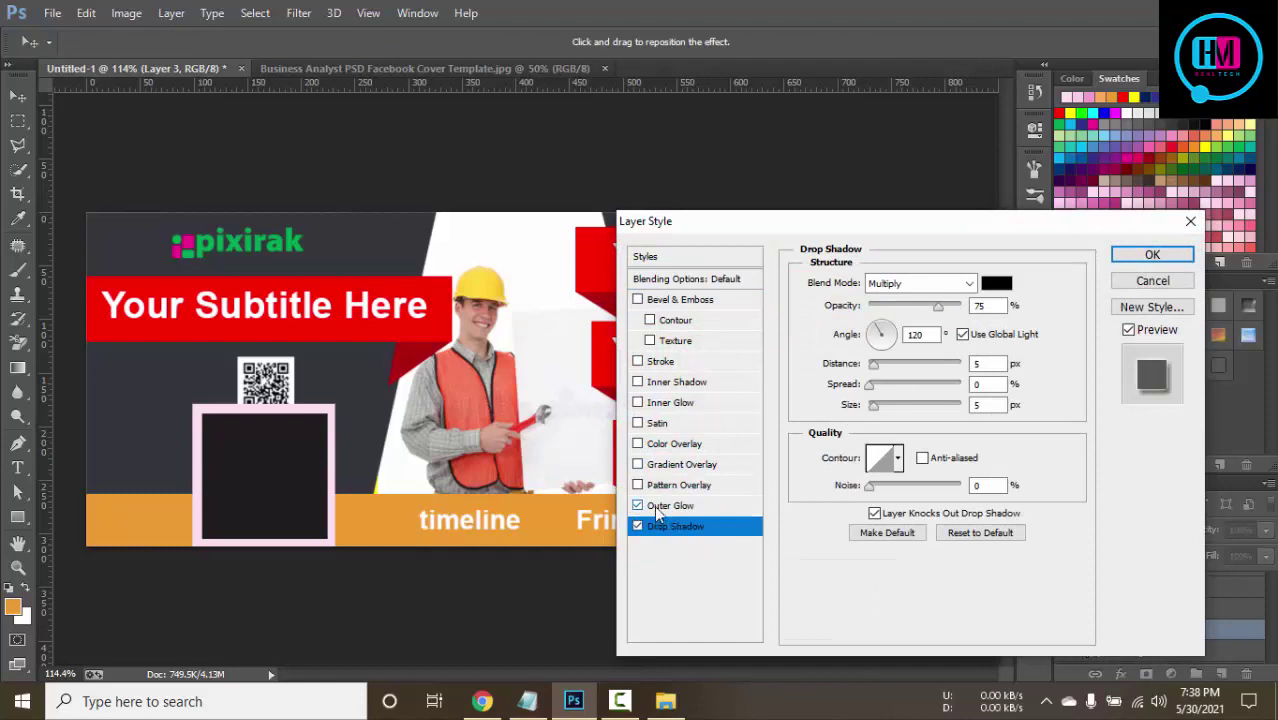
pyautogui.click(660, 505)
pyautogui.click(1152, 285)
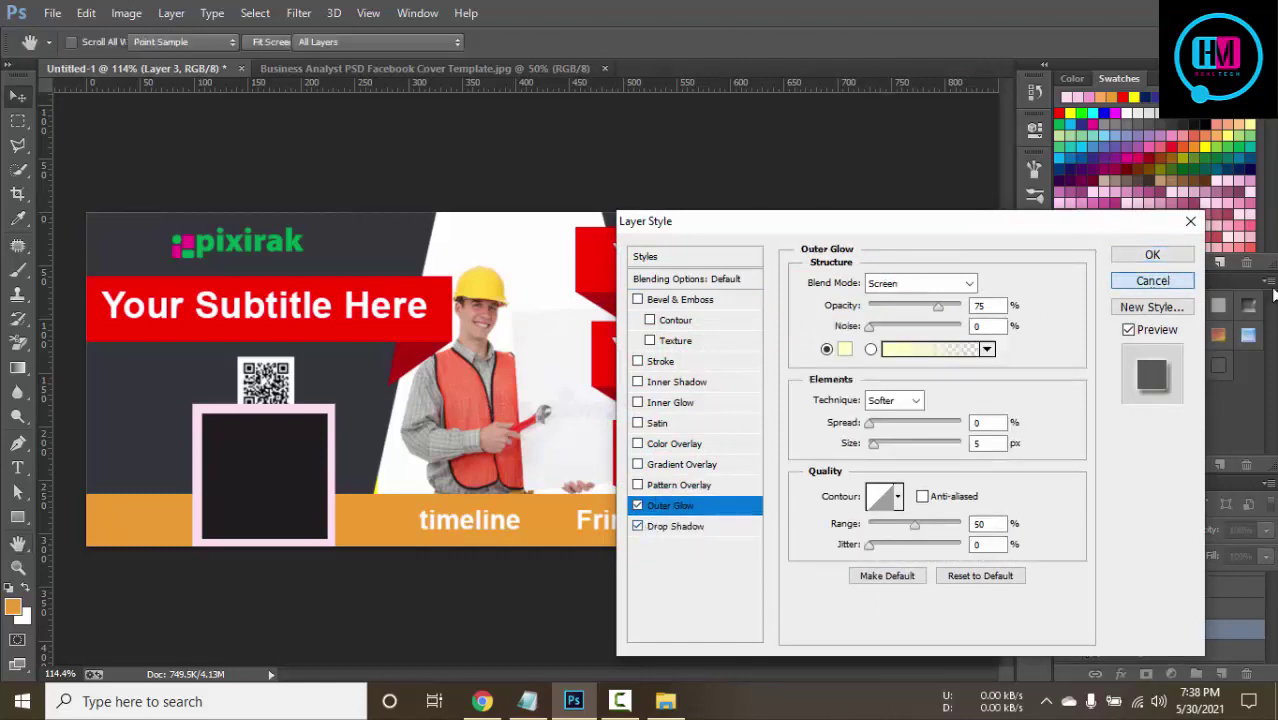
# Give Rectangle 2 a bright red drop shadow at 100 opacity and 101° angle.
pyautogui.click(1156, 649)
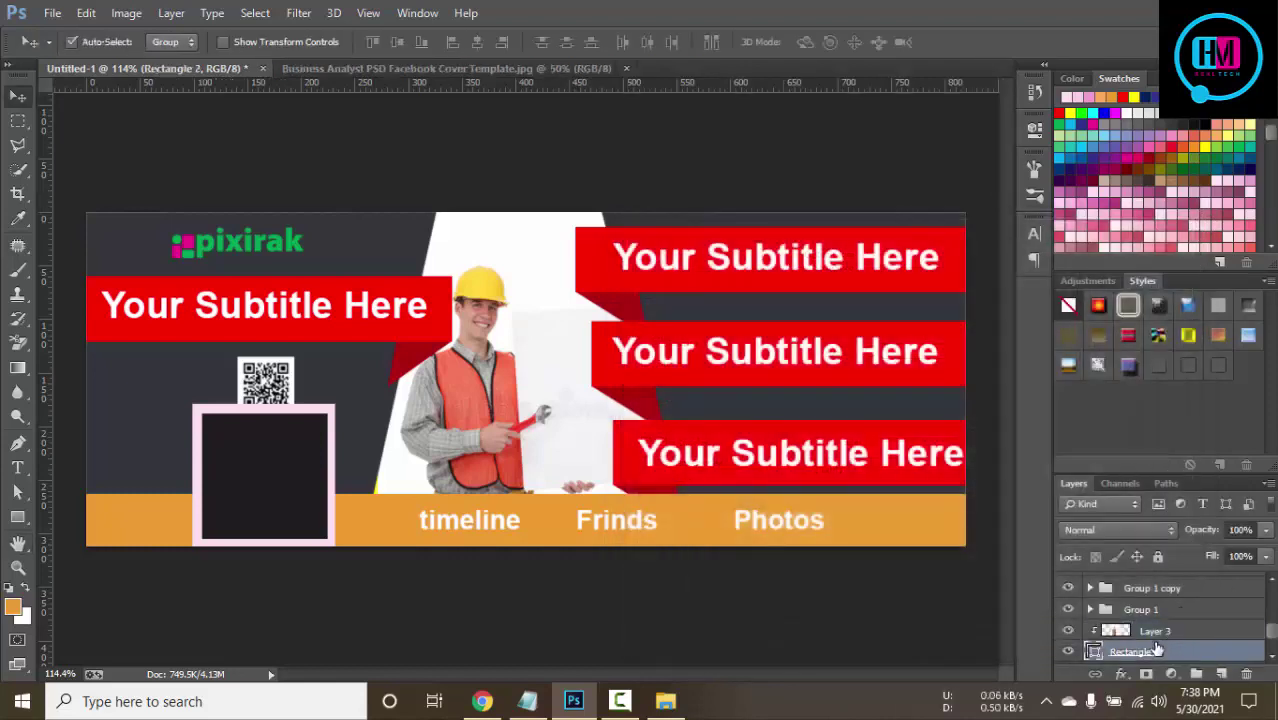
pyautogui.rightClick(1157, 649)
pyautogui.click(951, 64)
pyautogui.click(690, 527)
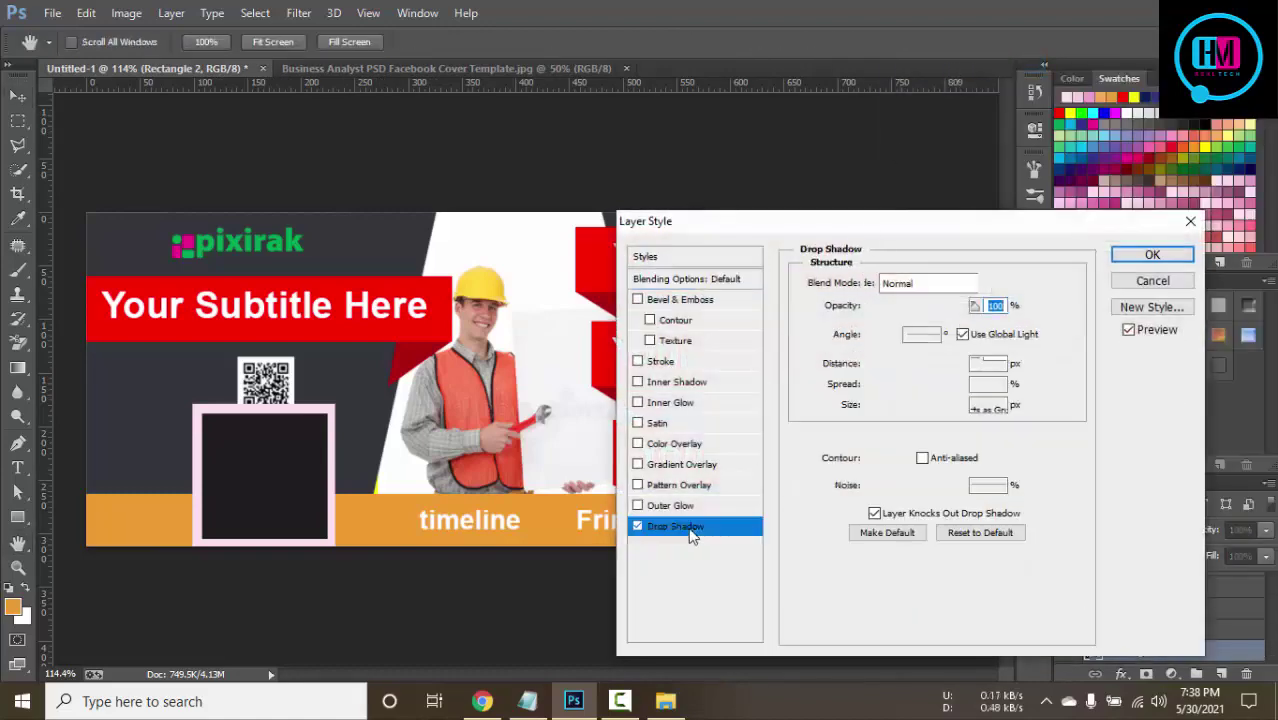
pyautogui.moveTo(937, 307); pyautogui.dragTo(962, 306)
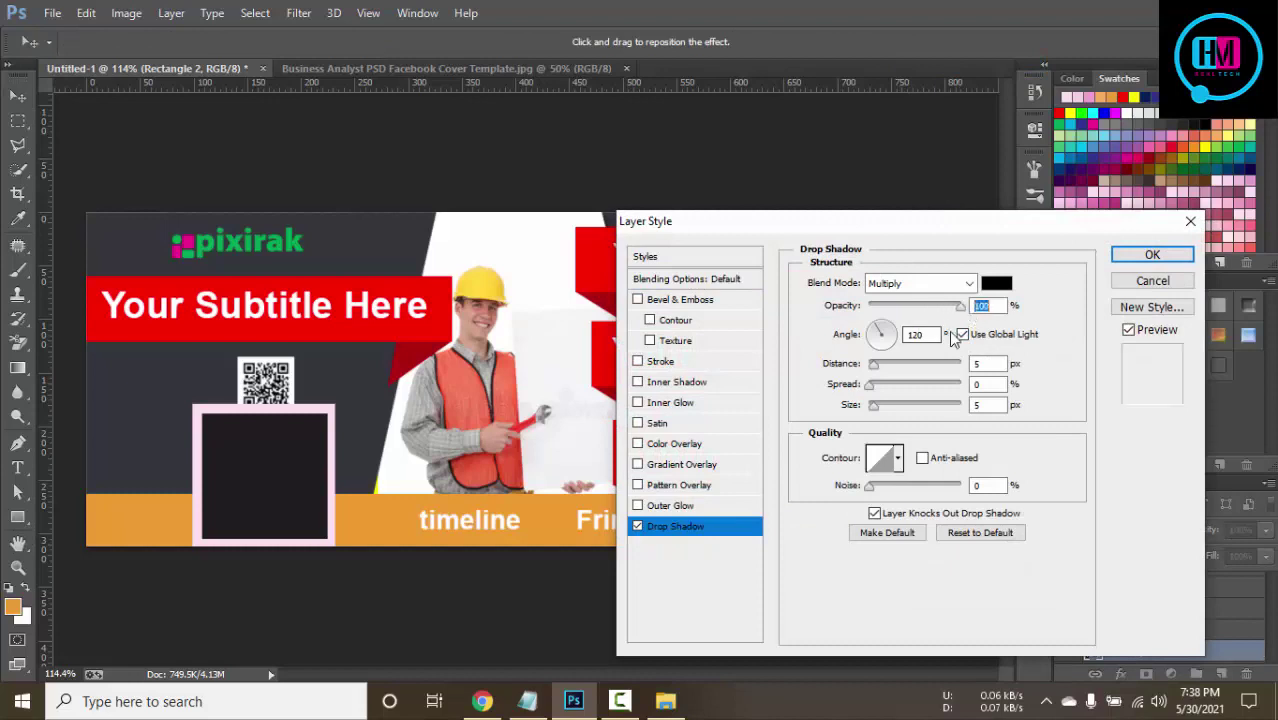
pyautogui.moveTo(874, 364)
pyautogui.mouseDown()
pyautogui.moveTo(900, 364)
pyautogui.moveTo(800, 400)
pyautogui.moveTo(925, 404)
pyautogui.mouseUp()
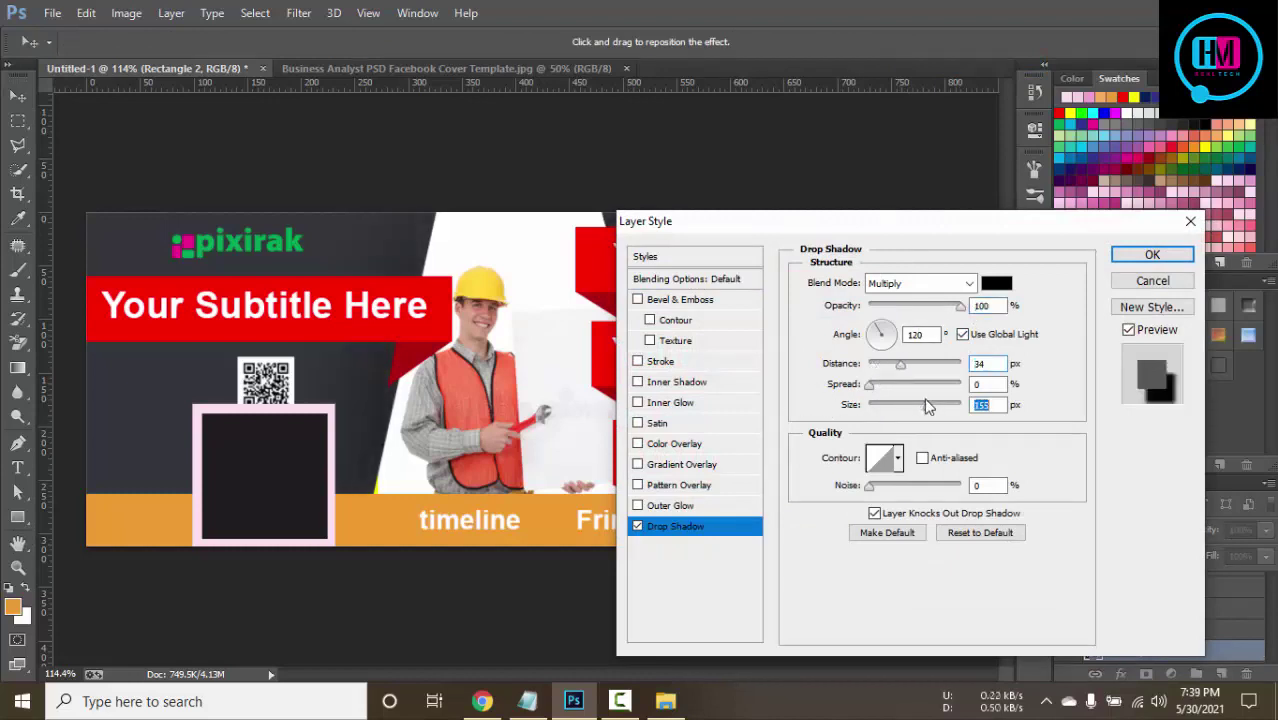
pyautogui.moveTo(886, 340)
pyautogui.mouseDown()
pyautogui.moveTo(884, 316)
pyautogui.moveTo(1028, 238)
pyautogui.mouseUp()
pyautogui.click(996, 284)
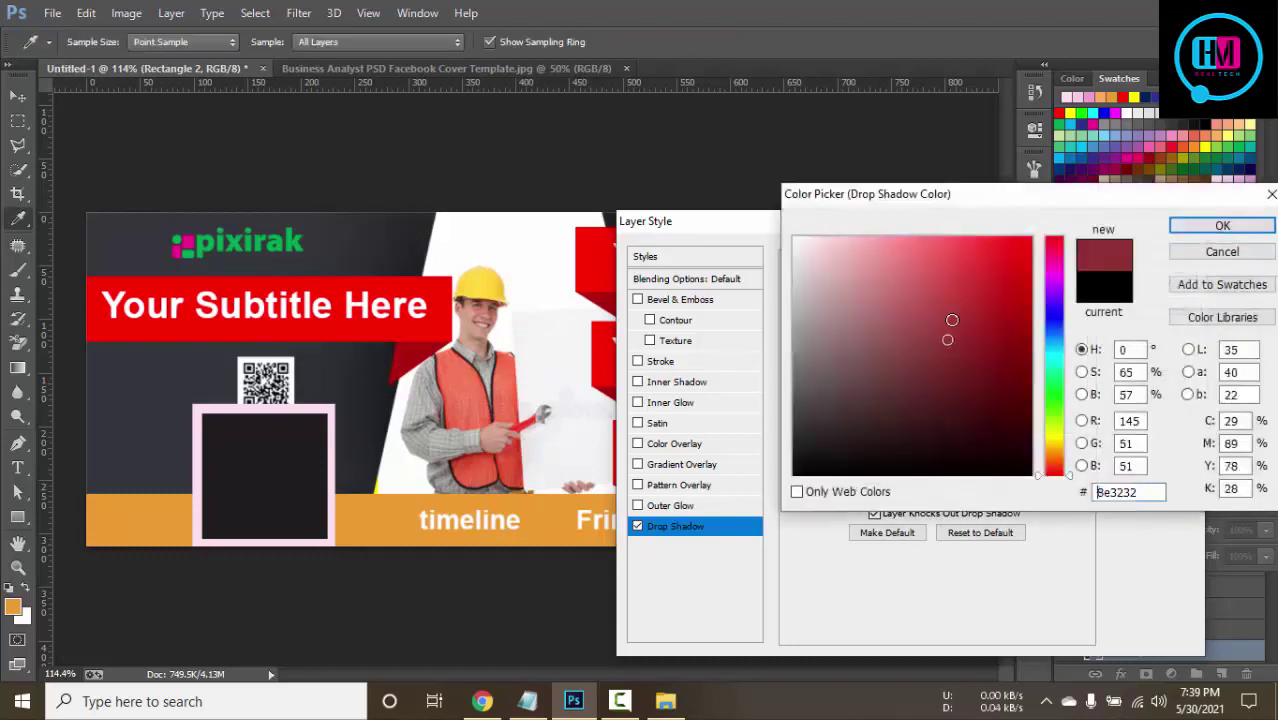
pyautogui.click(1195, 228)
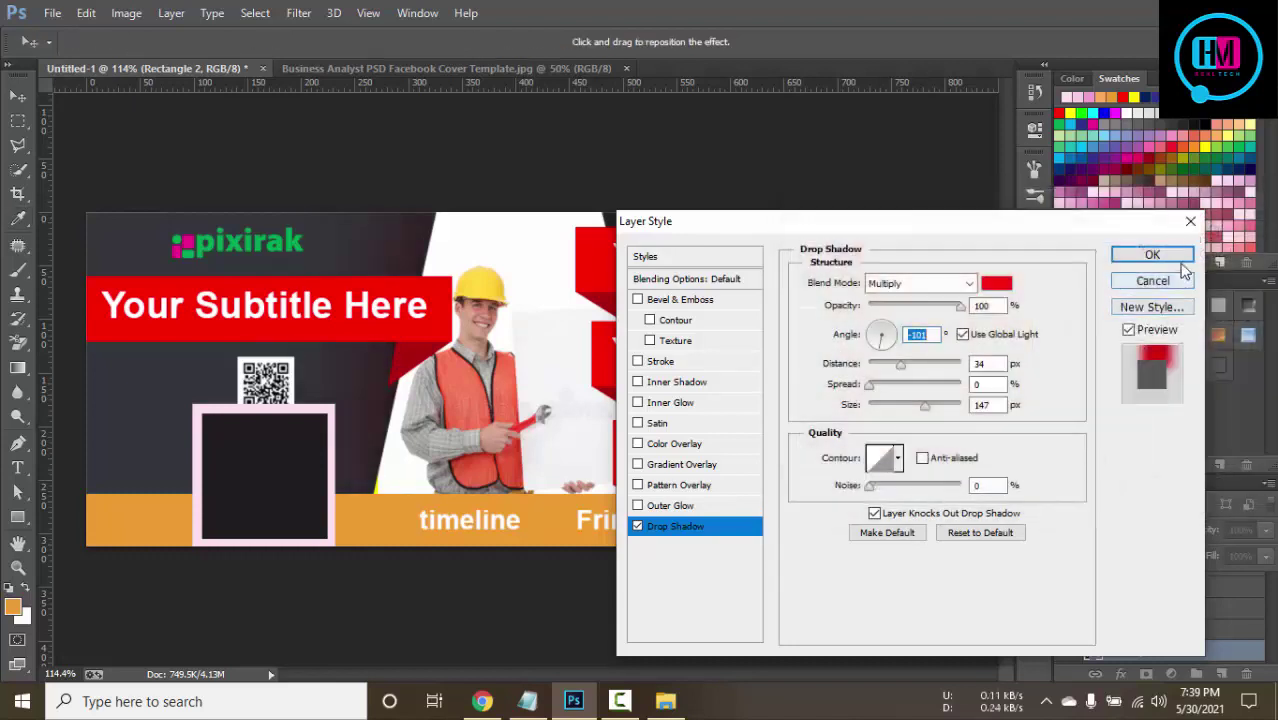
pyautogui.click(1150, 251)
# View the cover at 100% and select the profile frame's inner square layer.
pyautogui.hotkey('ctrl', '-')
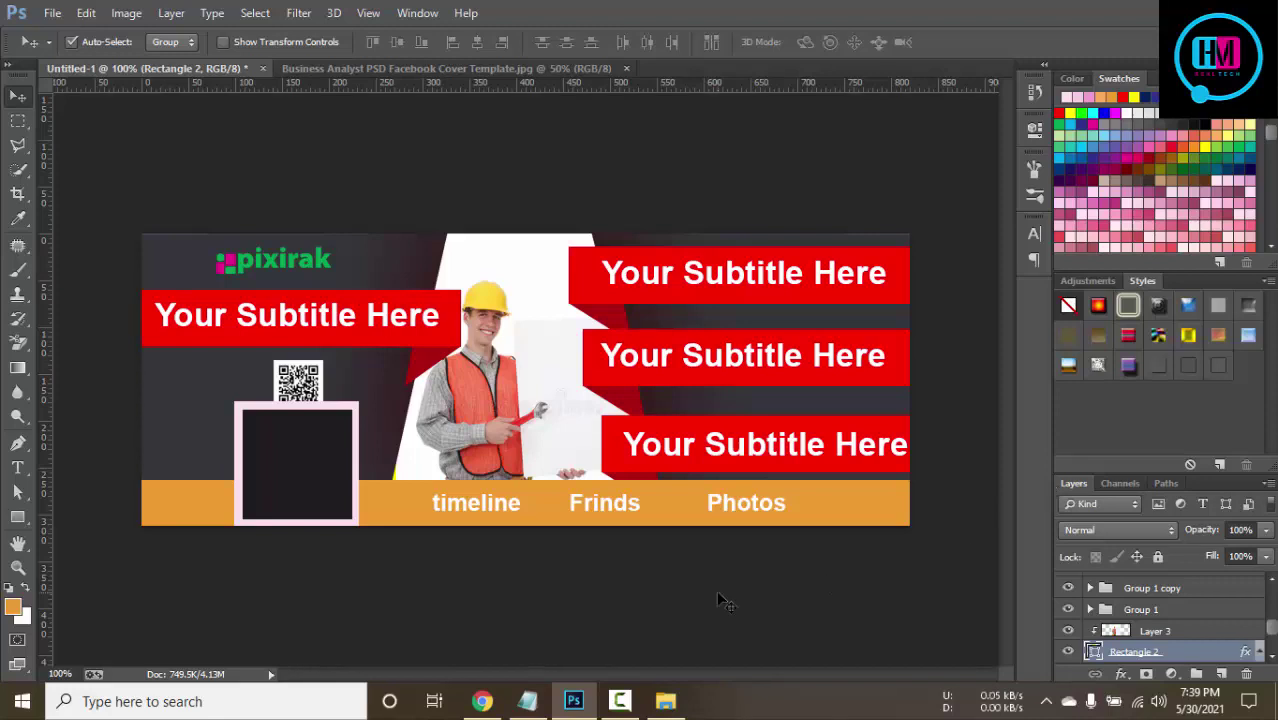
pyautogui.click(322, 455)
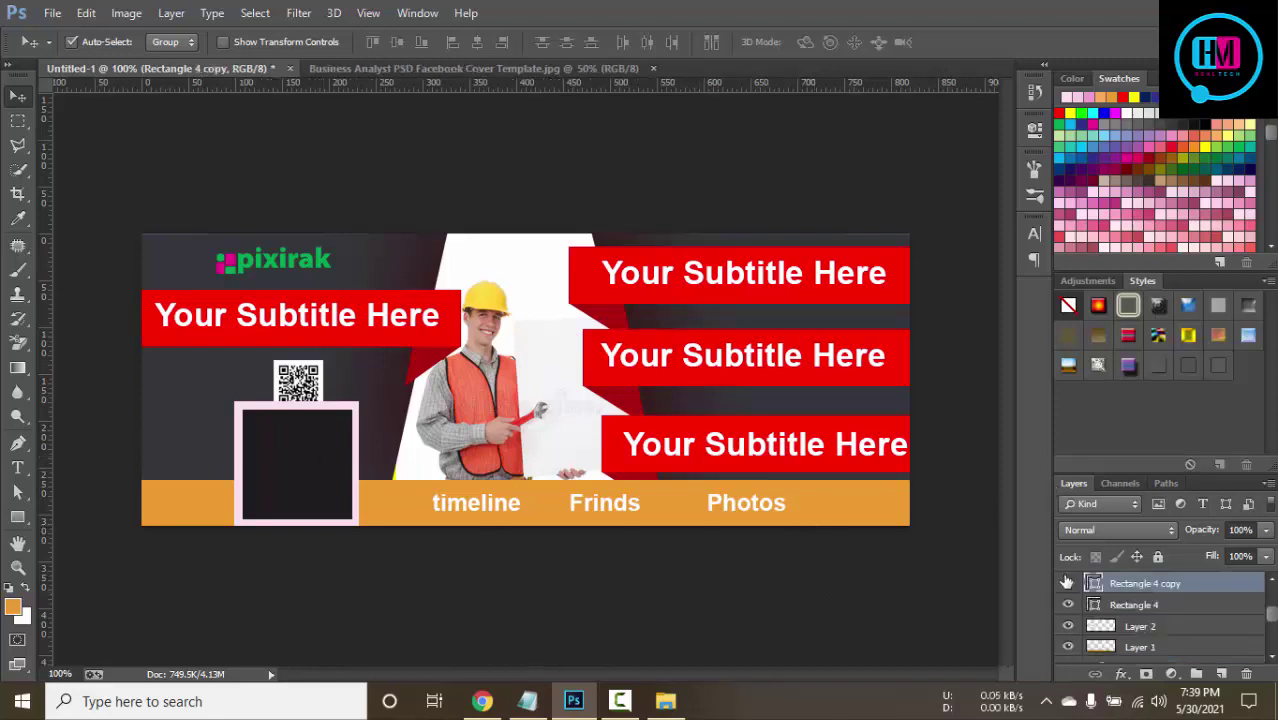
pyautogui.click(1067, 583)
pyautogui.click(1190, 604)
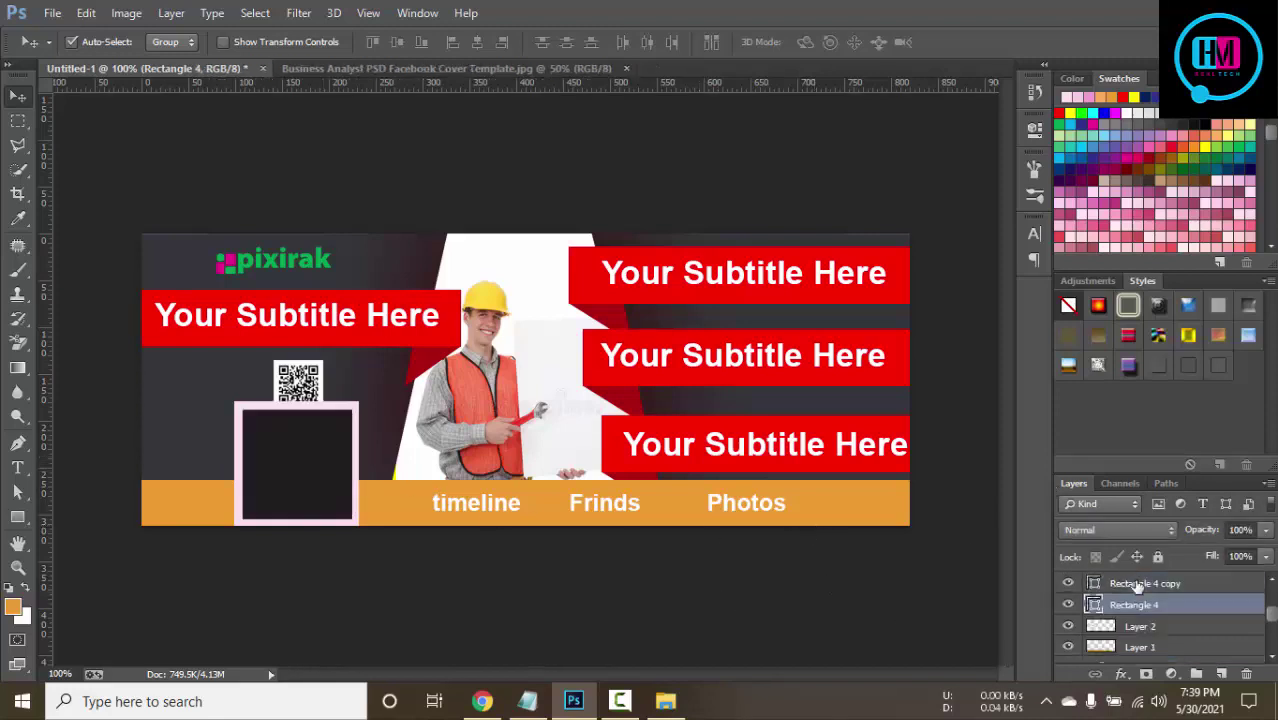
pyautogui.click(1133, 585)
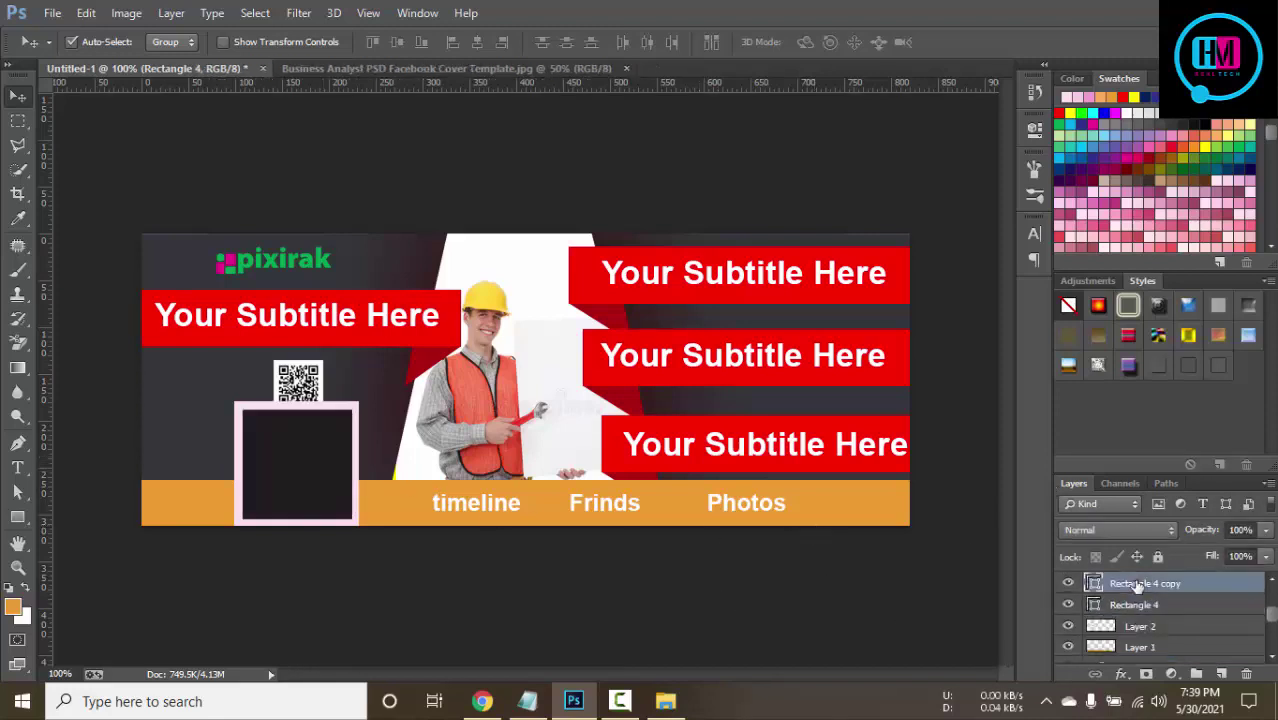
# Copy the building construction photo from the Google Images results.
pyautogui.click(482, 701)
pyautogui.scroll(2, 790, 481)
pyautogui.scroll(5, 790, 481)
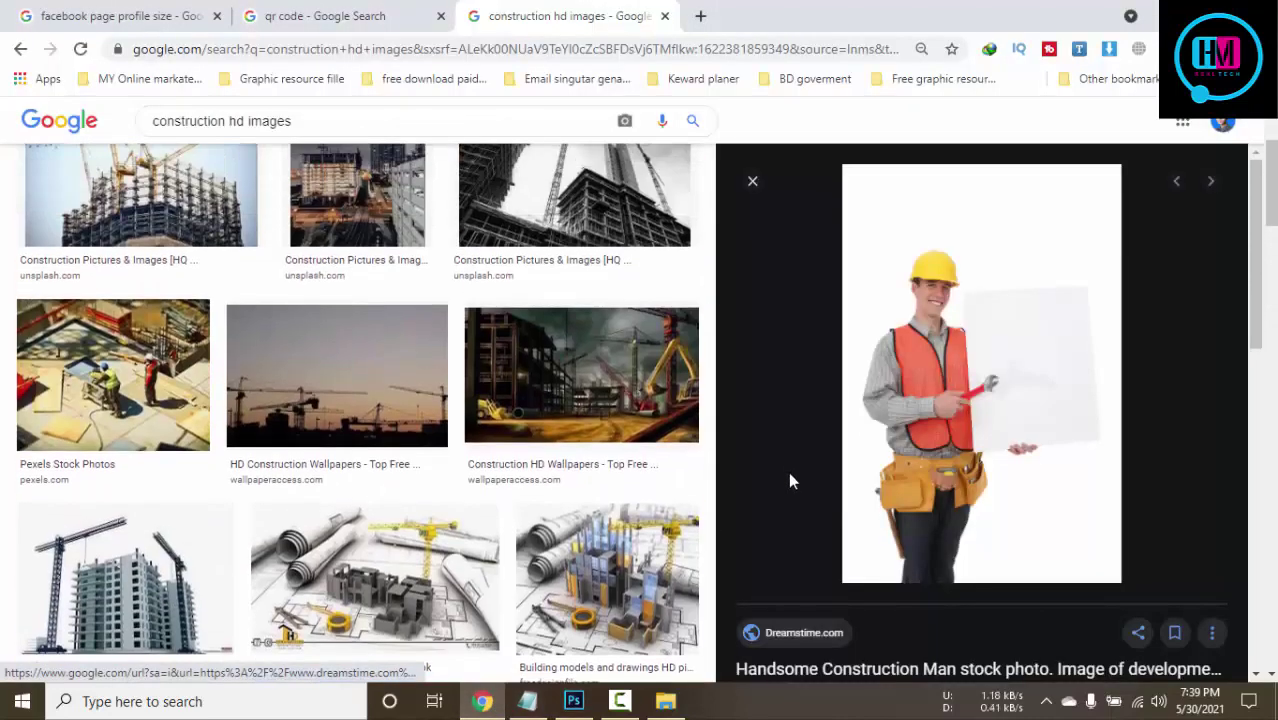
pyautogui.click(122, 580)
pyautogui.rightClick(970, 260)
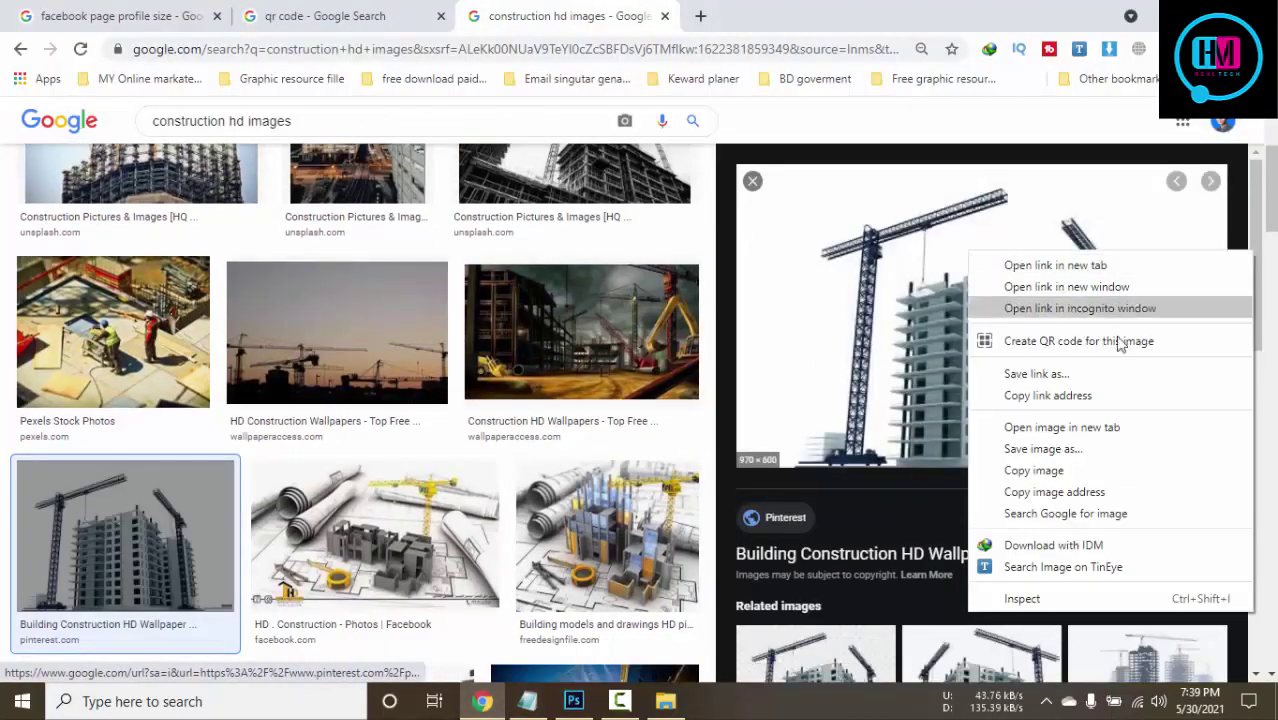
pyautogui.click(1041, 468)
# Paste the building photo onto the cover and shrink it to about 15% near the profile square.
pyautogui.click(578, 704)
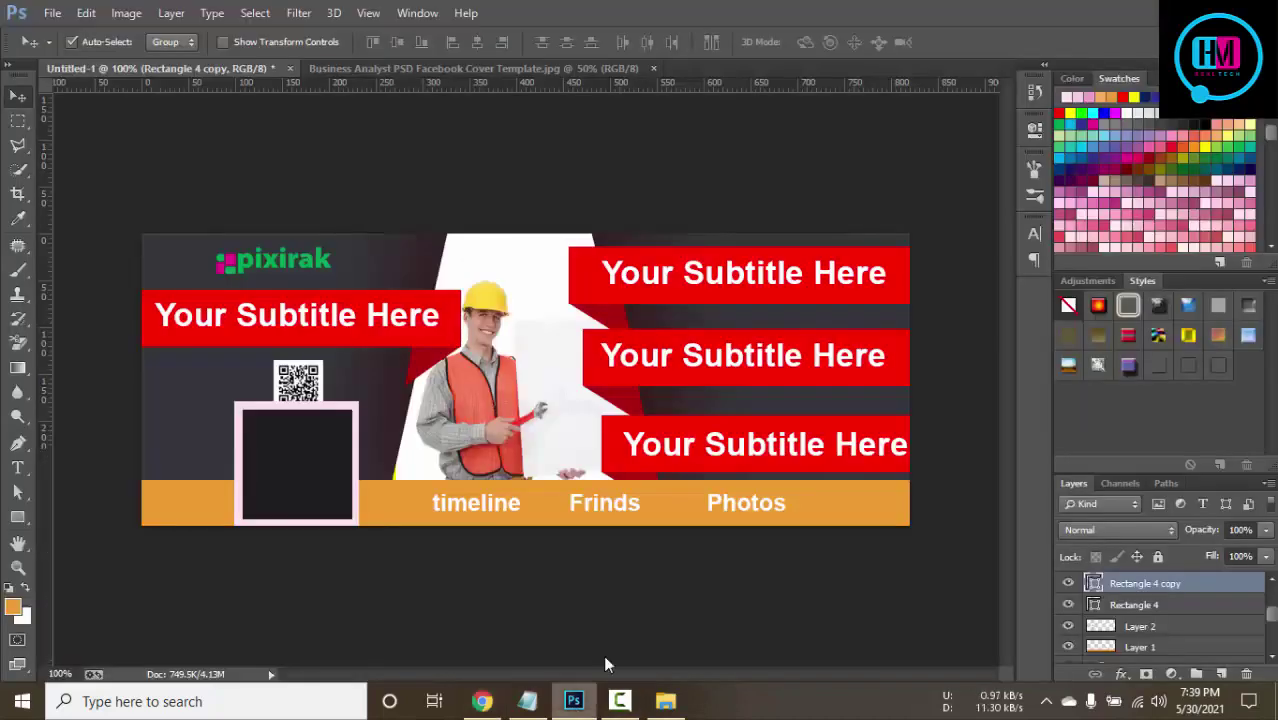
pyautogui.hotkey('ctrl', 'v')
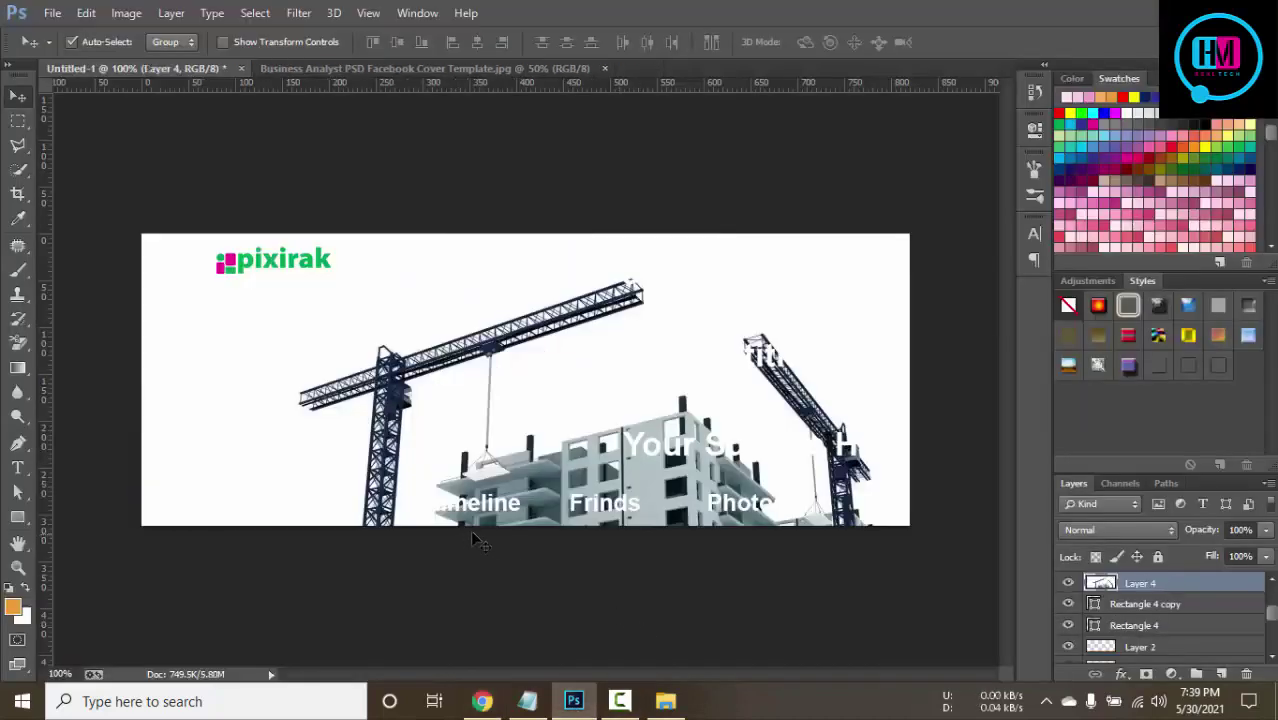
pyautogui.hotkey('ctrl', 't')
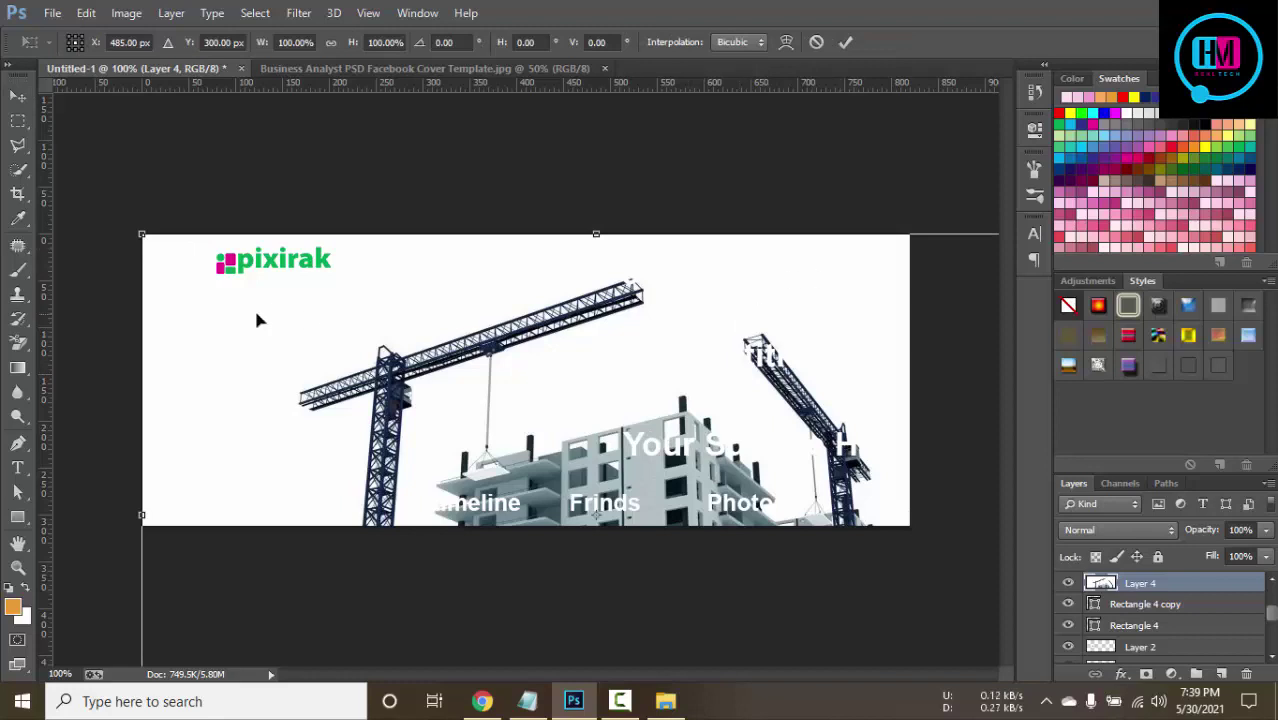
pyautogui.moveTo(145, 238); pyautogui.dragTo(533, 471)
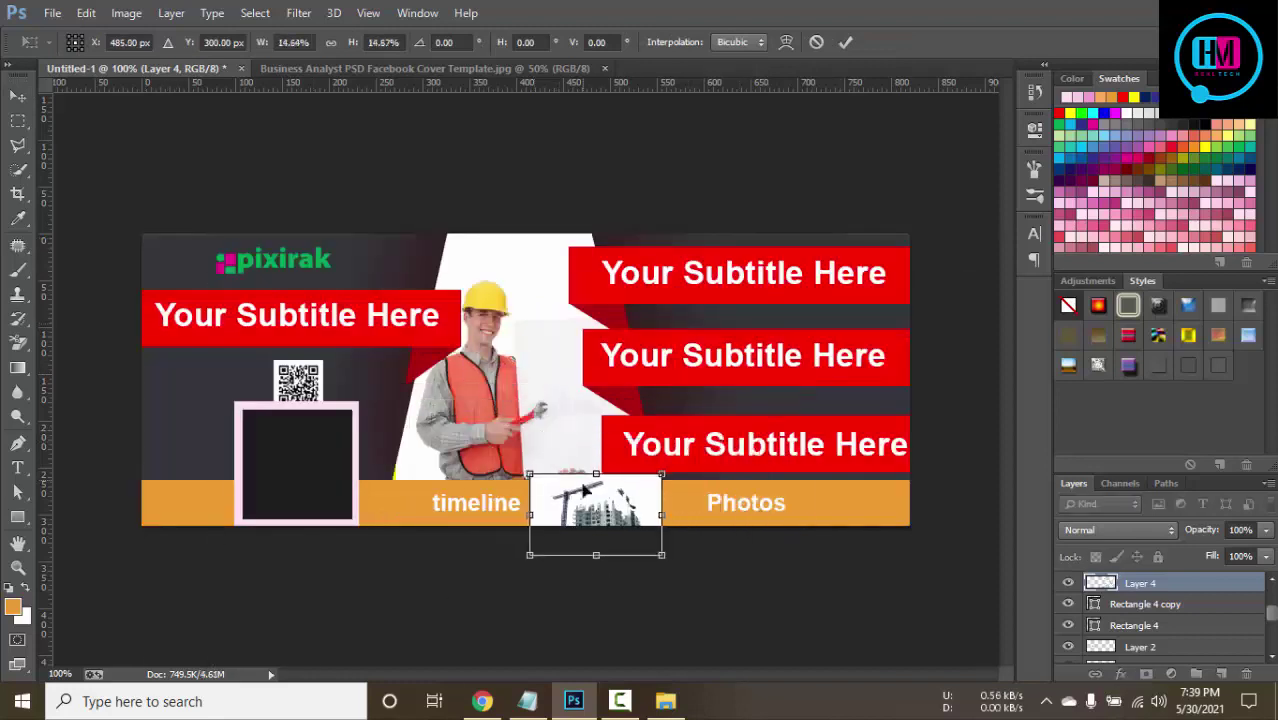
pyautogui.moveTo(634, 493)
pyautogui.mouseDown()
pyautogui.moveTo(358, 452)
pyautogui.moveTo(343, 429)
pyautogui.mouseUp()
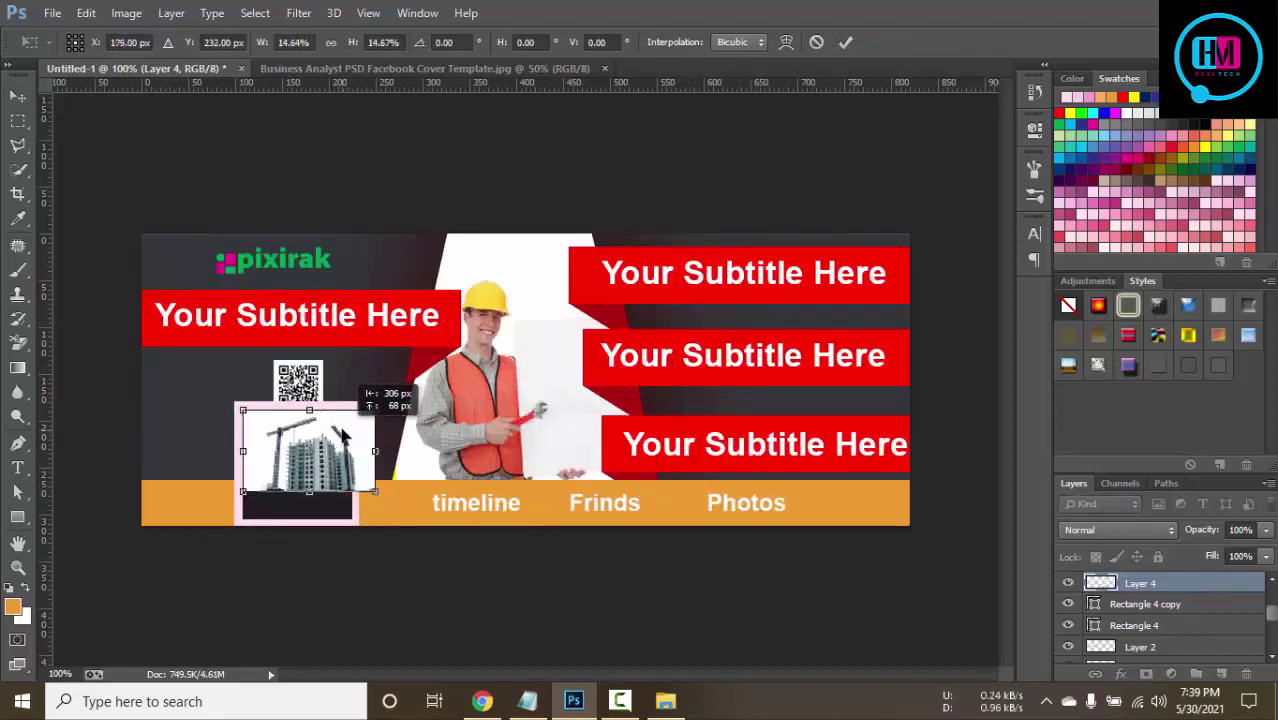
# Fit the building photo over the profile square and clip it to the square beneath.
pyautogui.moveTo(378, 507); pyautogui.dragTo(442, 540)
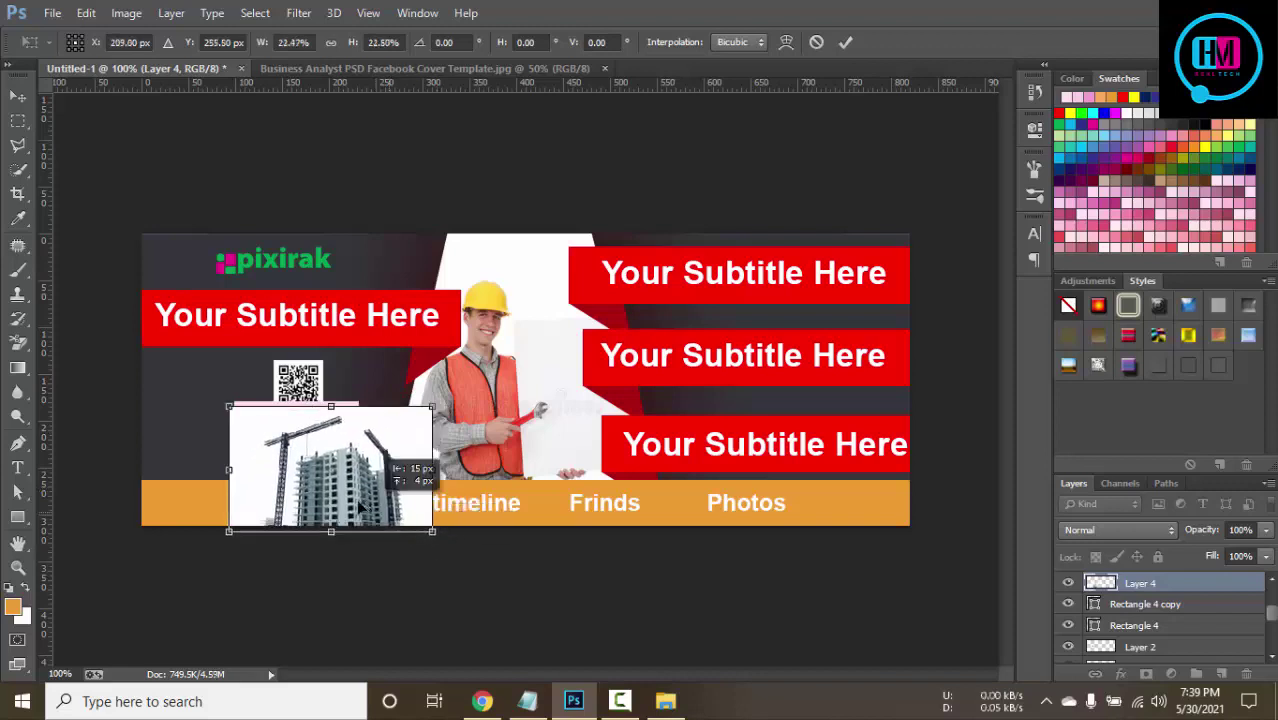
pyautogui.moveTo(400, 480); pyautogui.dragTo(364, 472)
pyautogui.click(843, 42)
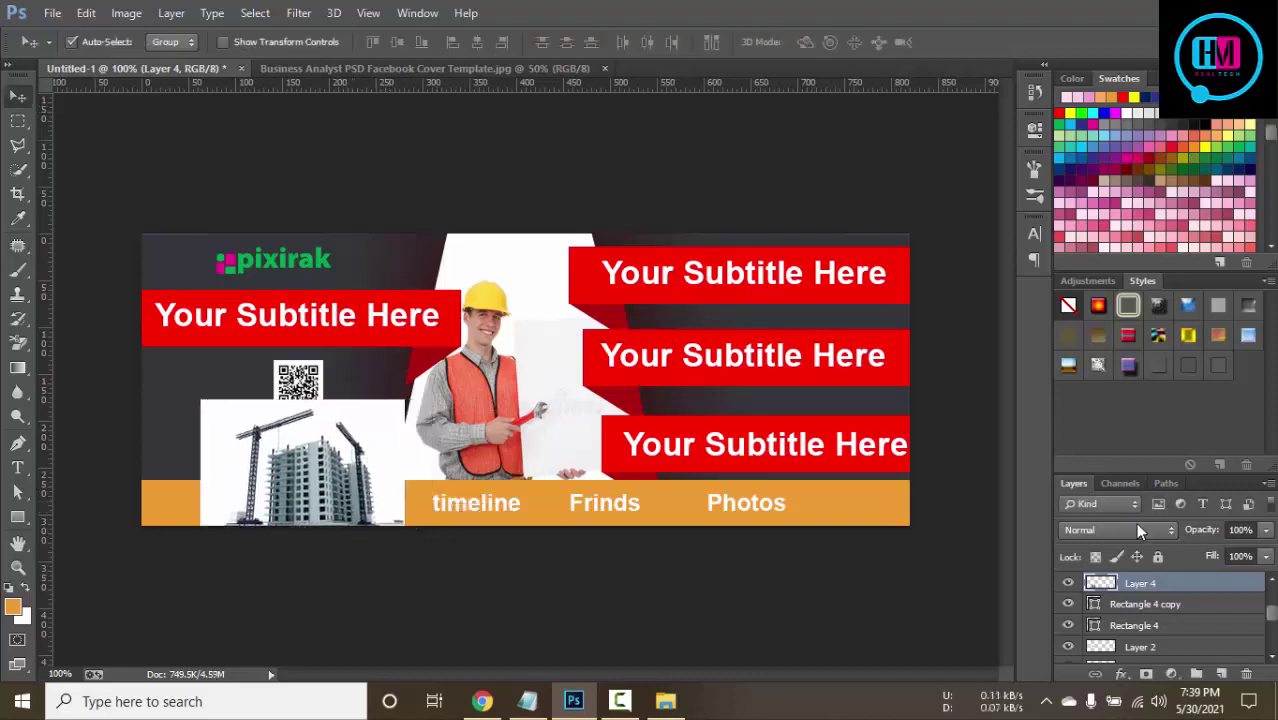
pyautogui.keyDown('alt'); pyautogui.click(1128, 585); pyautogui.keyUp('alt')
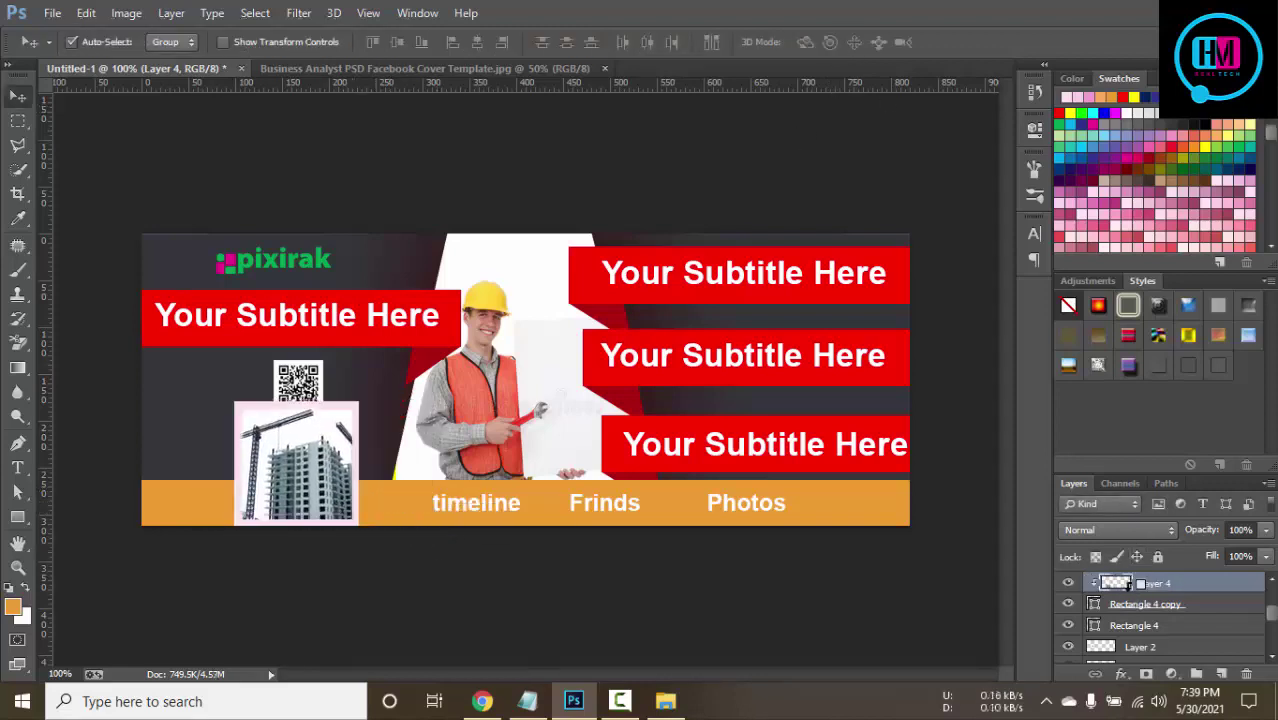
# Change the inner square under the photo to a muted mauve fill.
pyautogui.click(1094, 606)
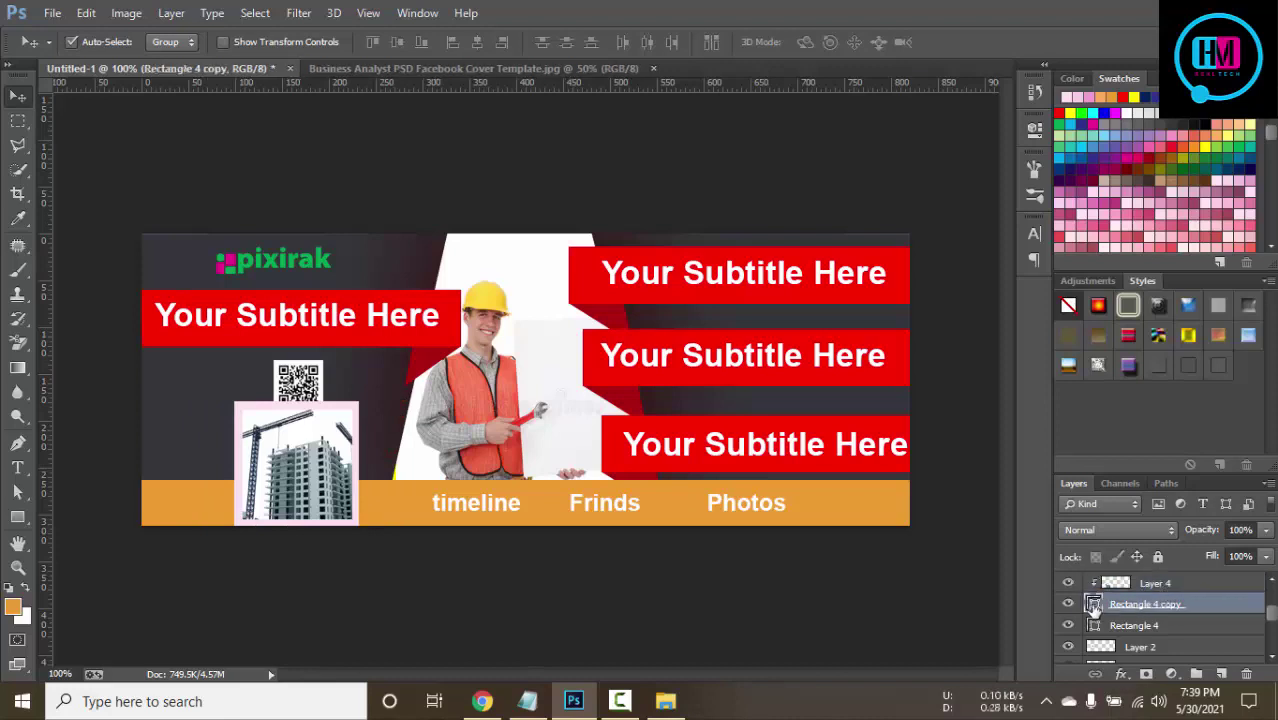
pyautogui.doubleClick(1094, 606)
pyautogui.moveTo(835, 263); pyautogui.dragTo(843, 349)
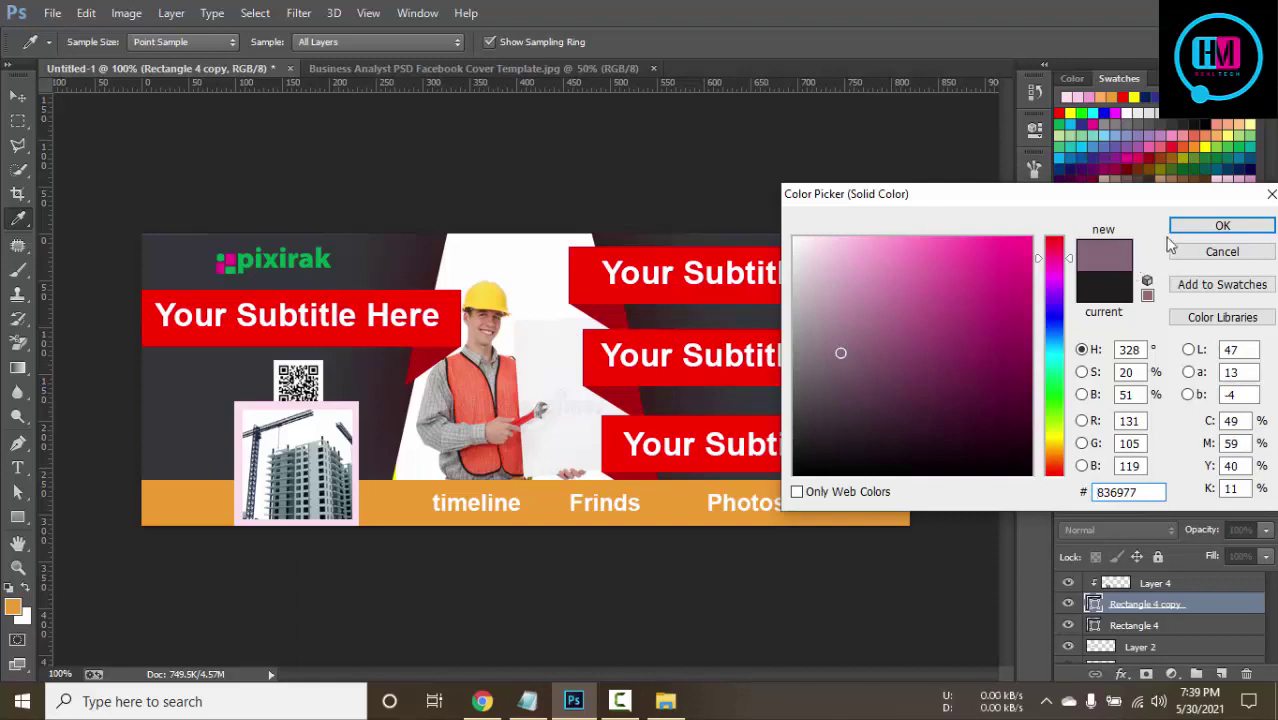
pyautogui.click(1222, 225)
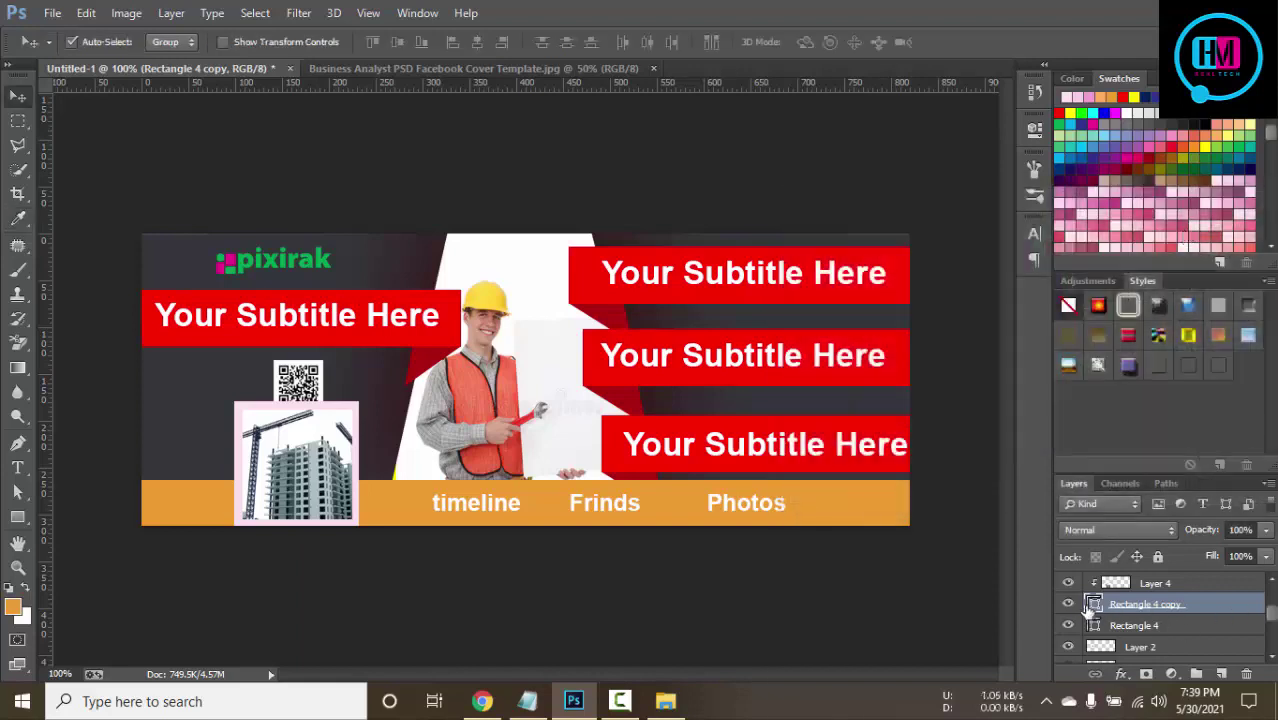
pyautogui.click(1068, 604)
# Recolour the outer pink frame to the bottom bar's orange (#ee9d33).
pyautogui.click(1120, 625)
pyautogui.click(1068, 625)
pyautogui.click(1068, 625)
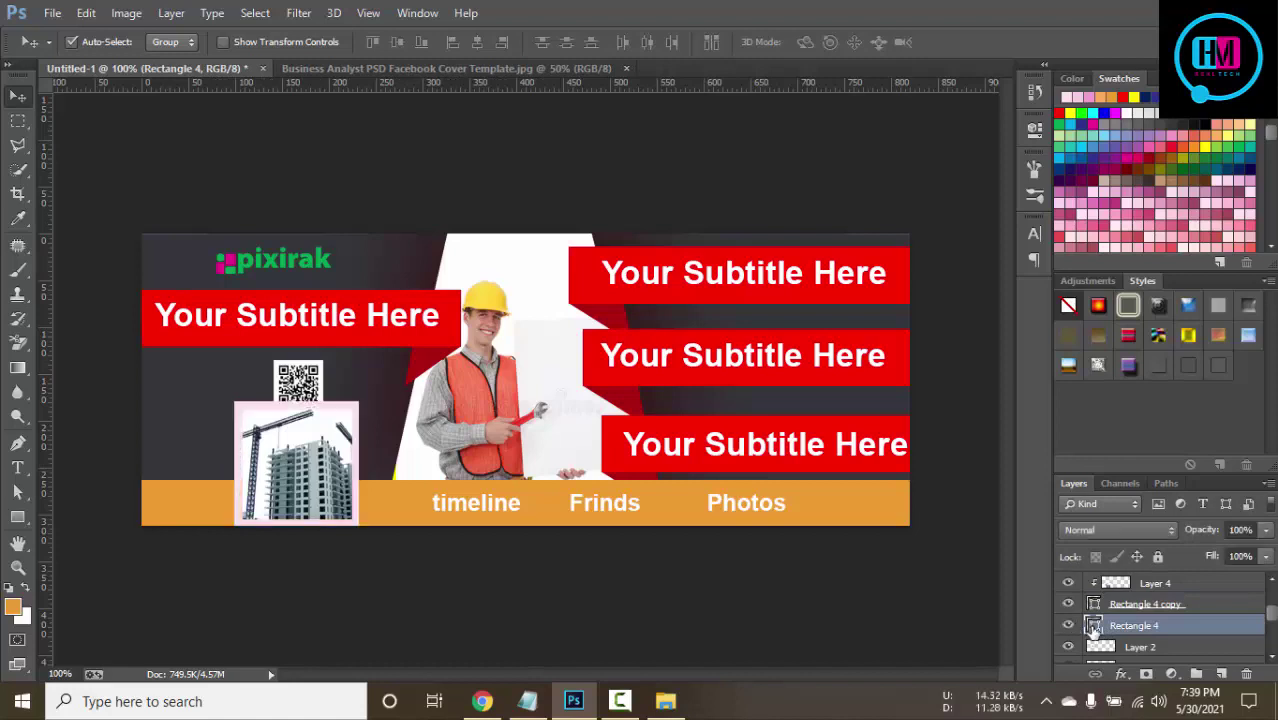
pyautogui.doubleClick(1094, 625)
pyautogui.click(977, 240)
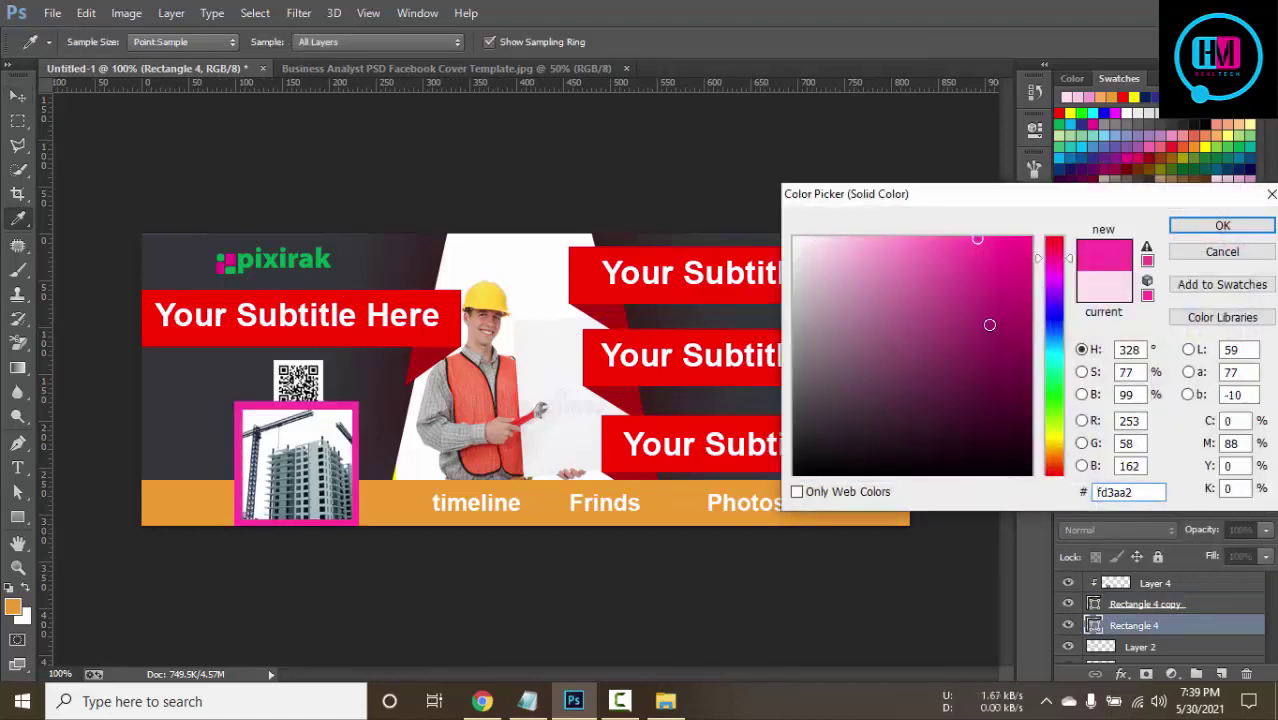
pyautogui.click(435, 255)
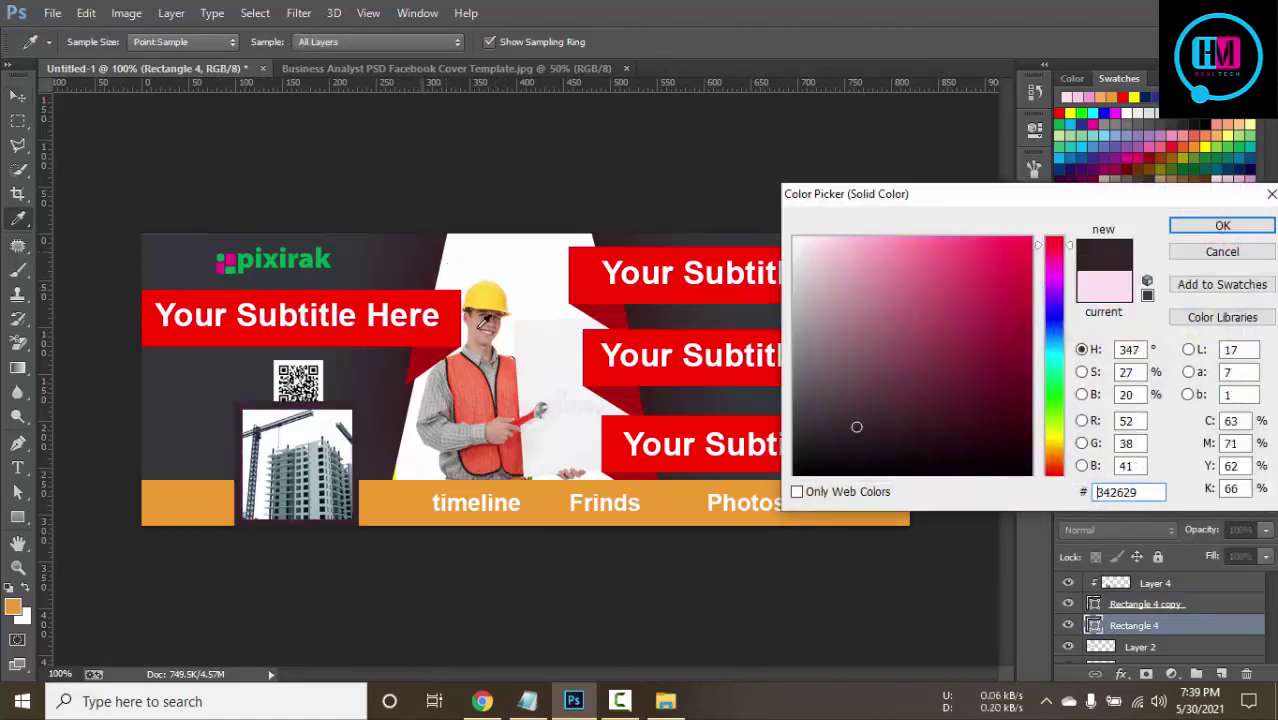
pyautogui.click(548, 338)
pyautogui.click(603, 345)
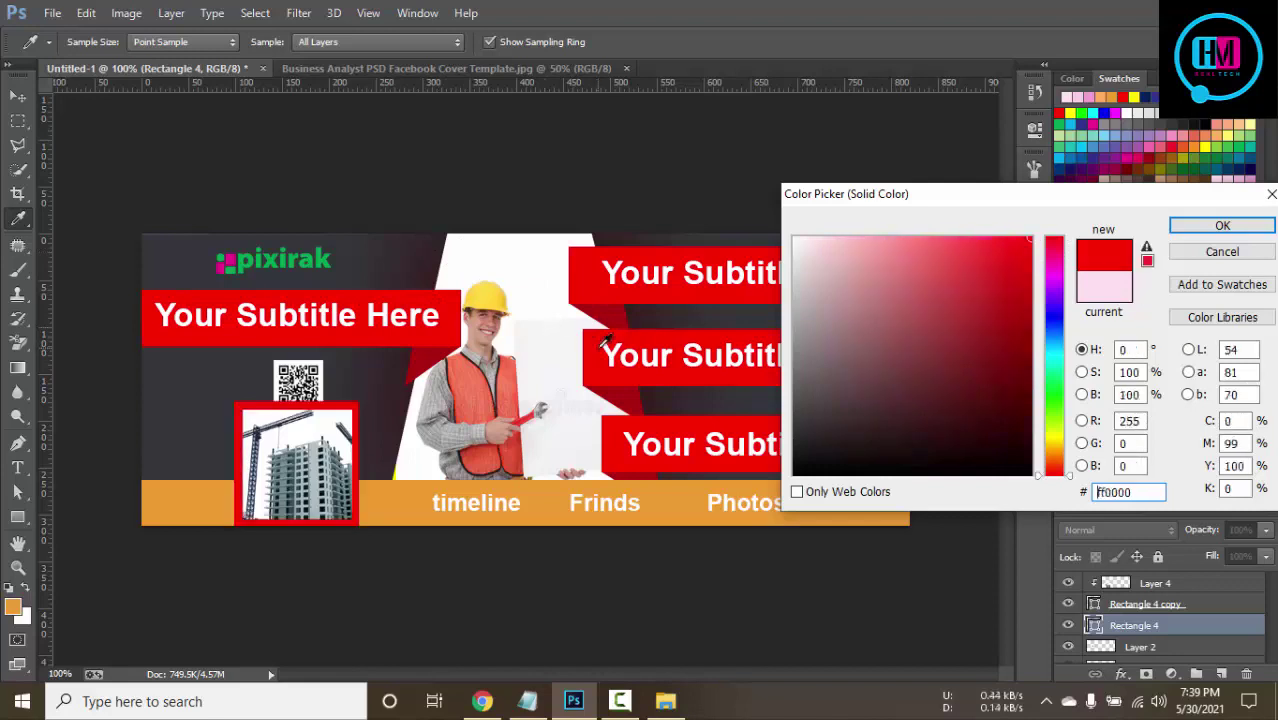
pyautogui.click(562, 500)
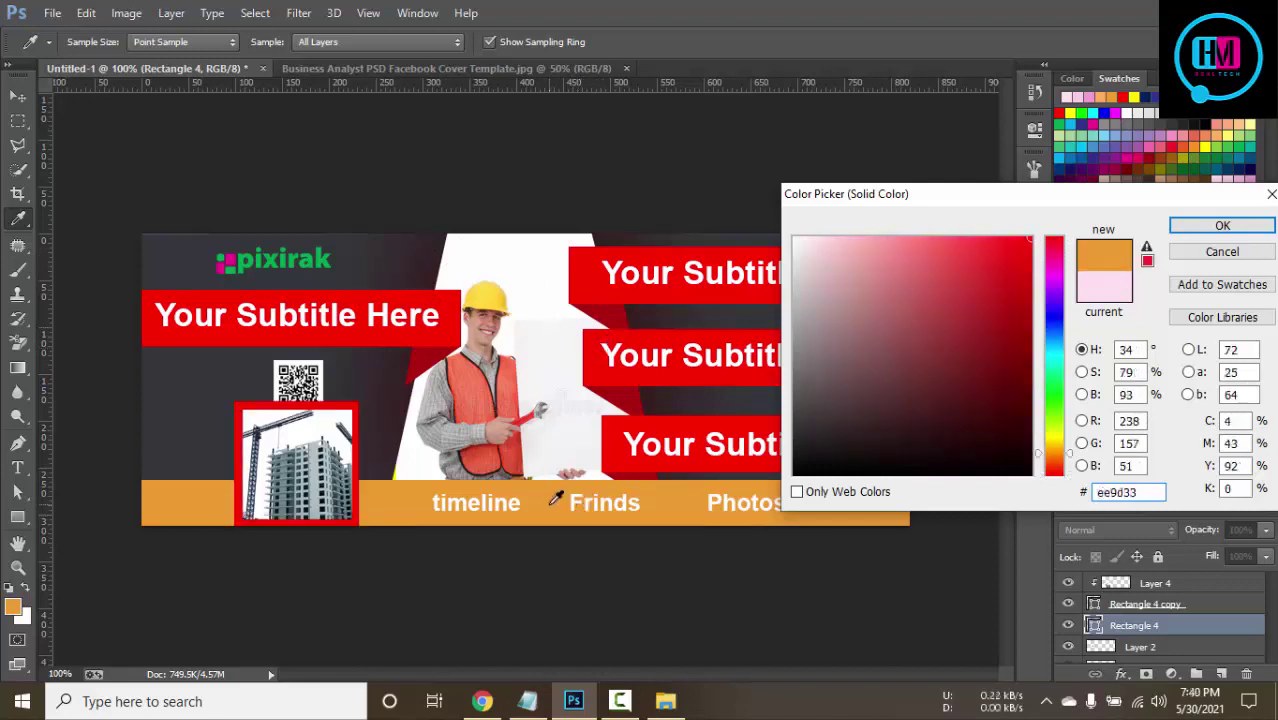
pyautogui.click(1200, 228)
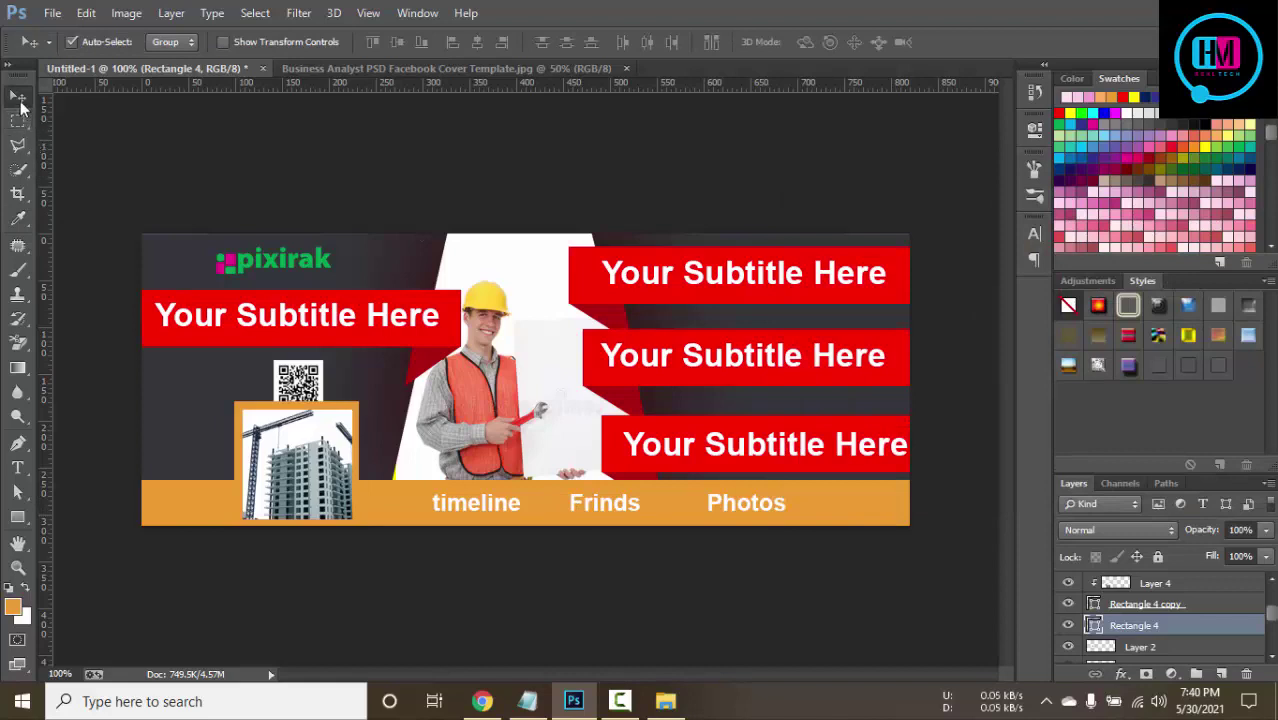
pyautogui.click(181, 143)
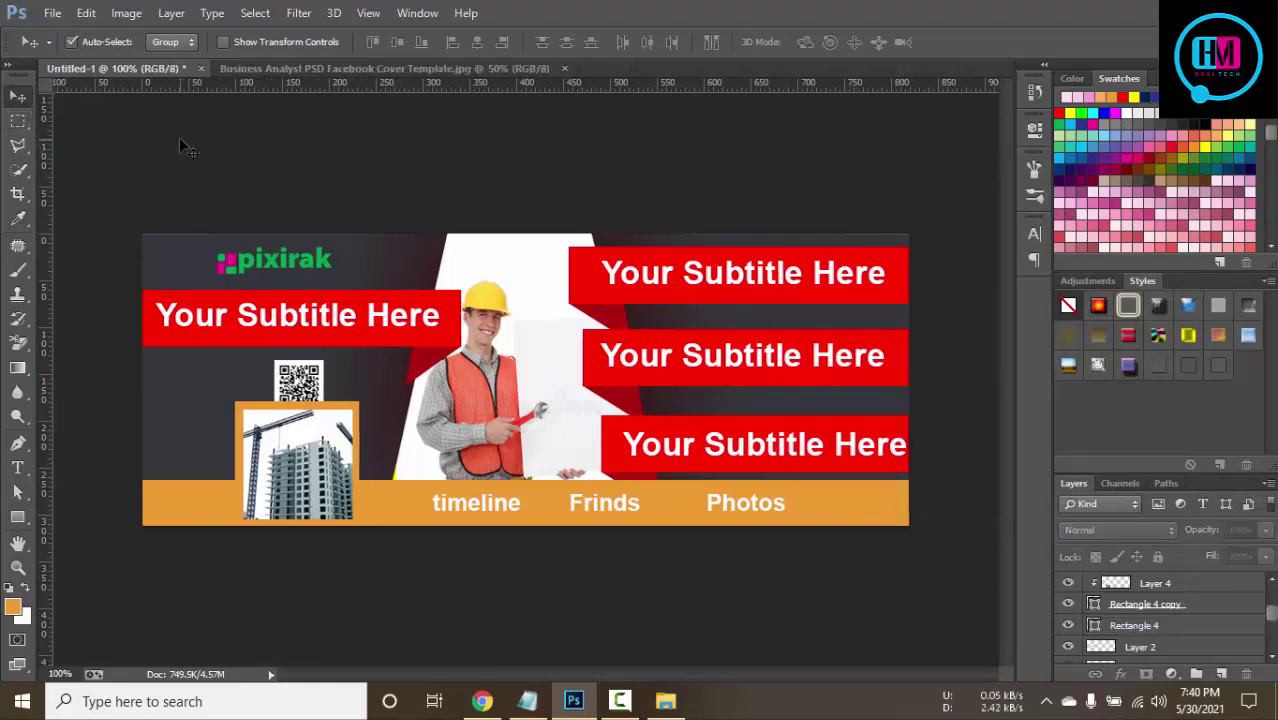
pyautogui.hotkey('ctrl', '-')
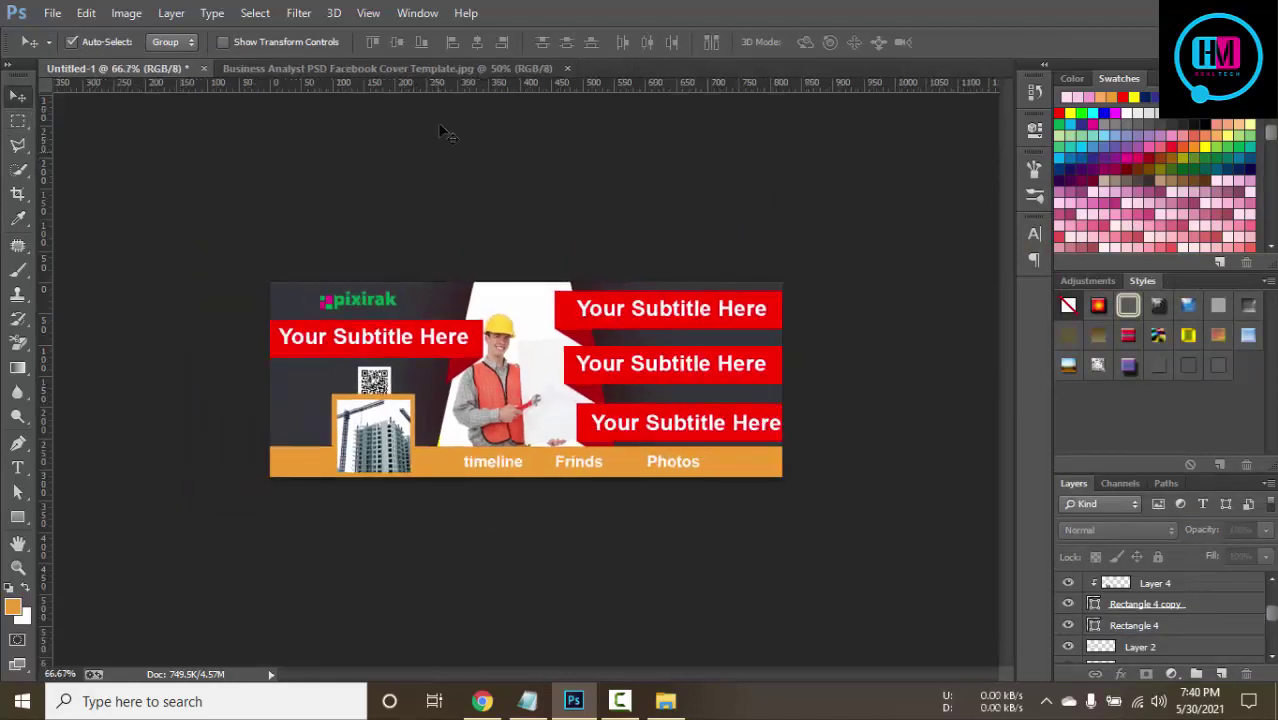
pyautogui.click(303, 67)
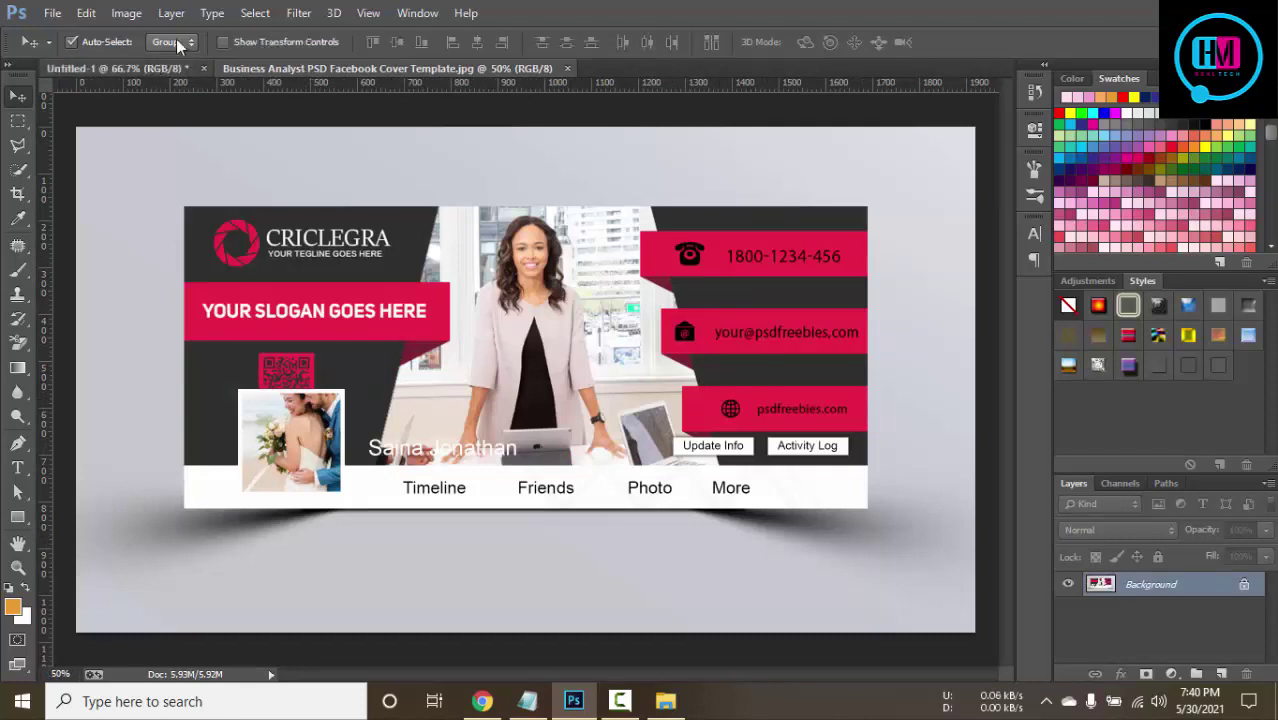
pyautogui.click(110, 68)
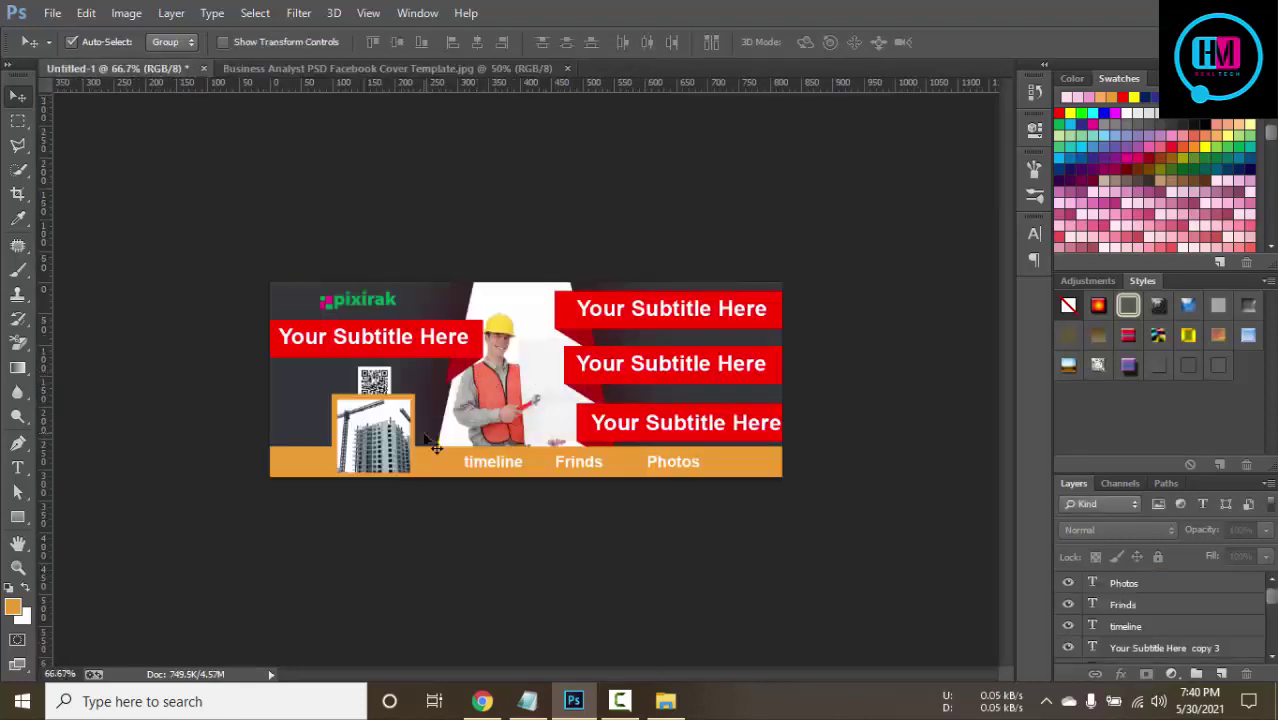
# Add the 'Yout aname' text beside the profile frame and scale it up about 948%.
pyautogui.scroll(3, 422, 433)
pyautogui.press('t')
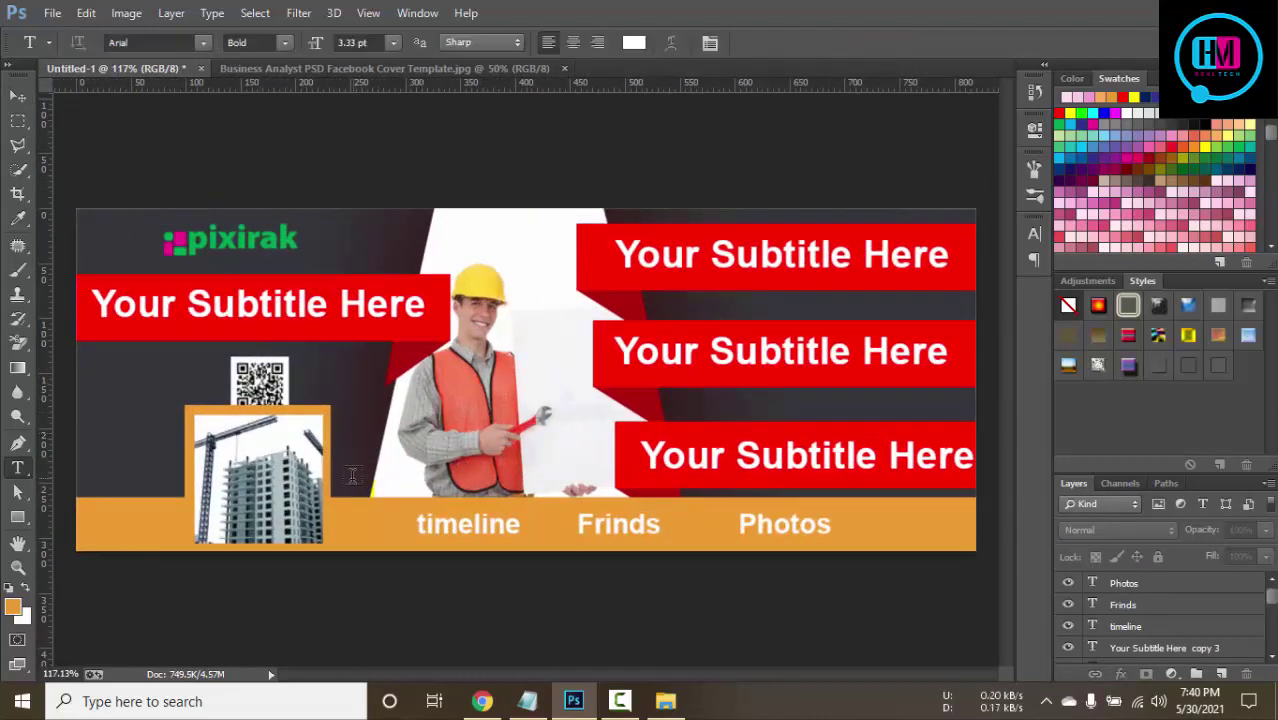
pyautogui.click(365, 468)
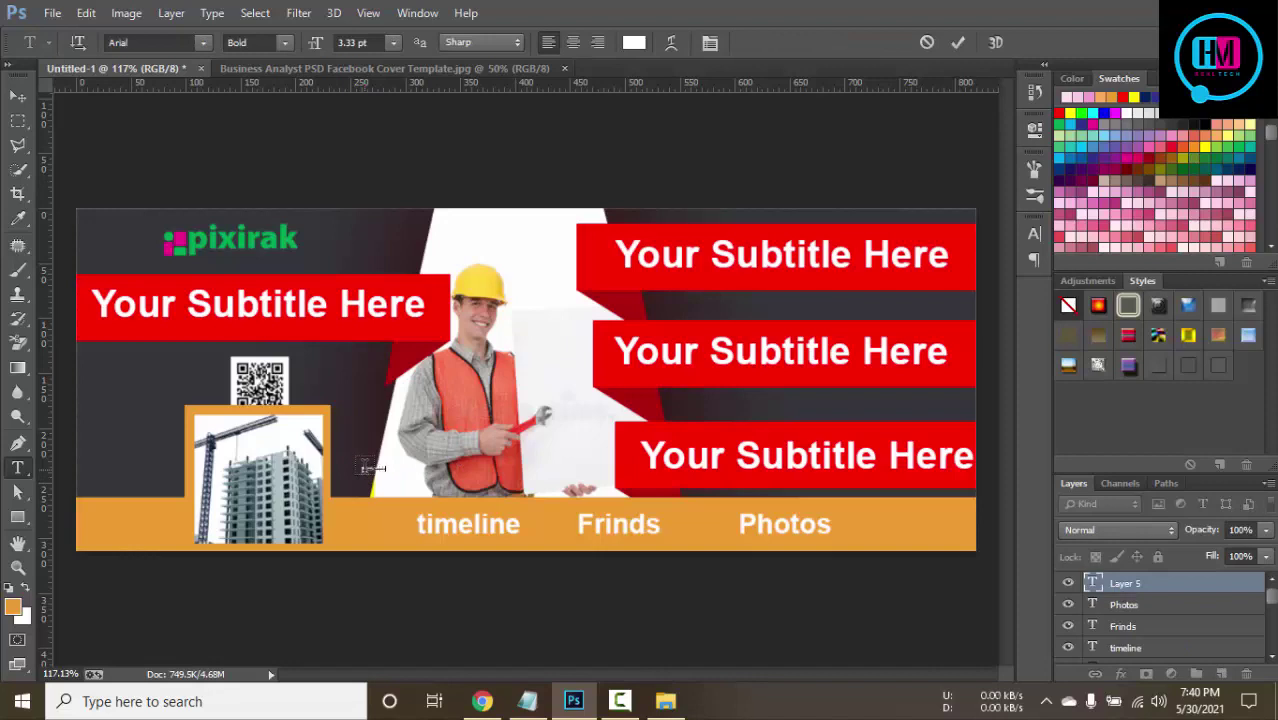
pyautogui.click(18, 96)
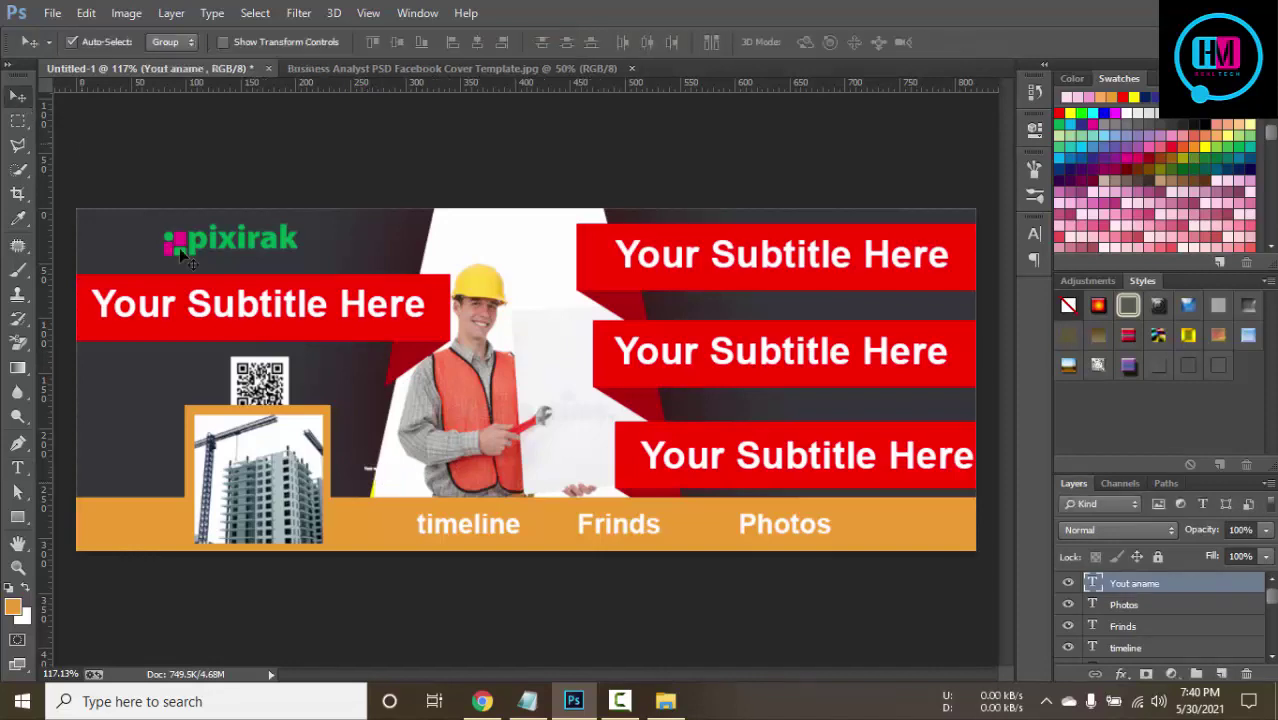
pyautogui.hotkey('ctrl', 't')
pyautogui.moveTo(389, 477); pyautogui.dragTo(507, 481)
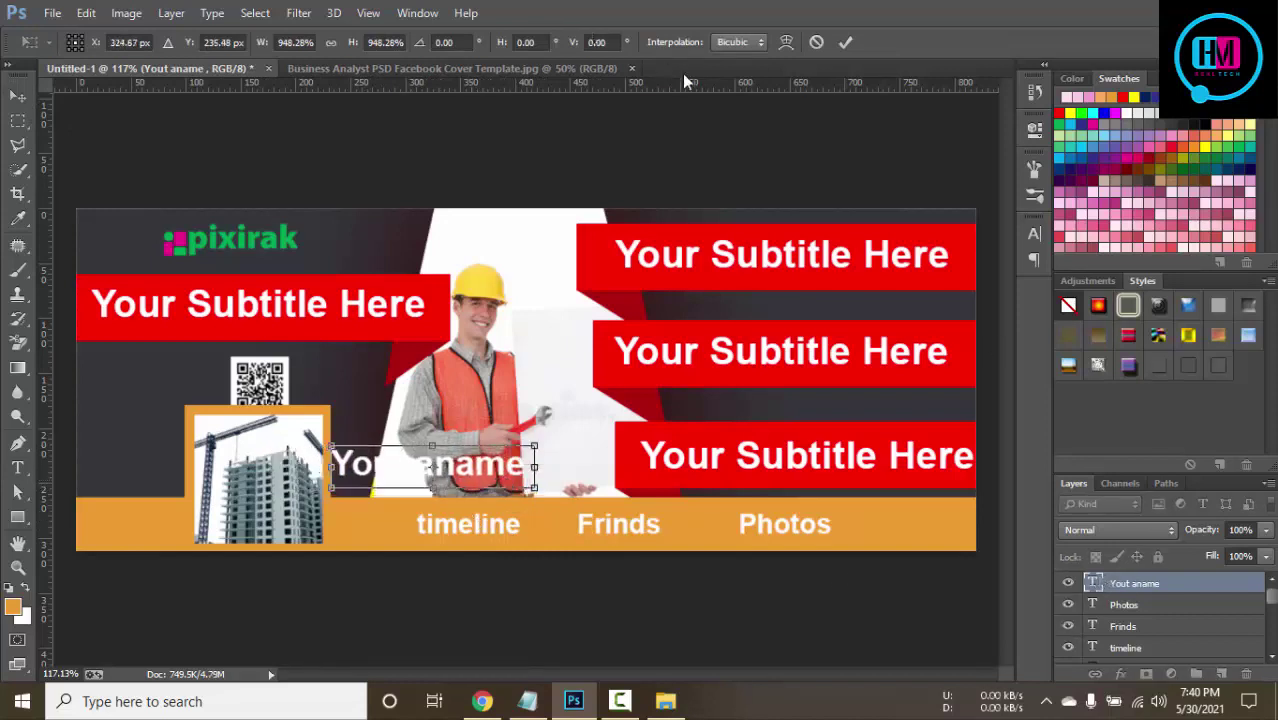
pyautogui.click(846, 45)
# Set the name text's colour to near-black.
pyautogui.doubleClick(1093, 583)
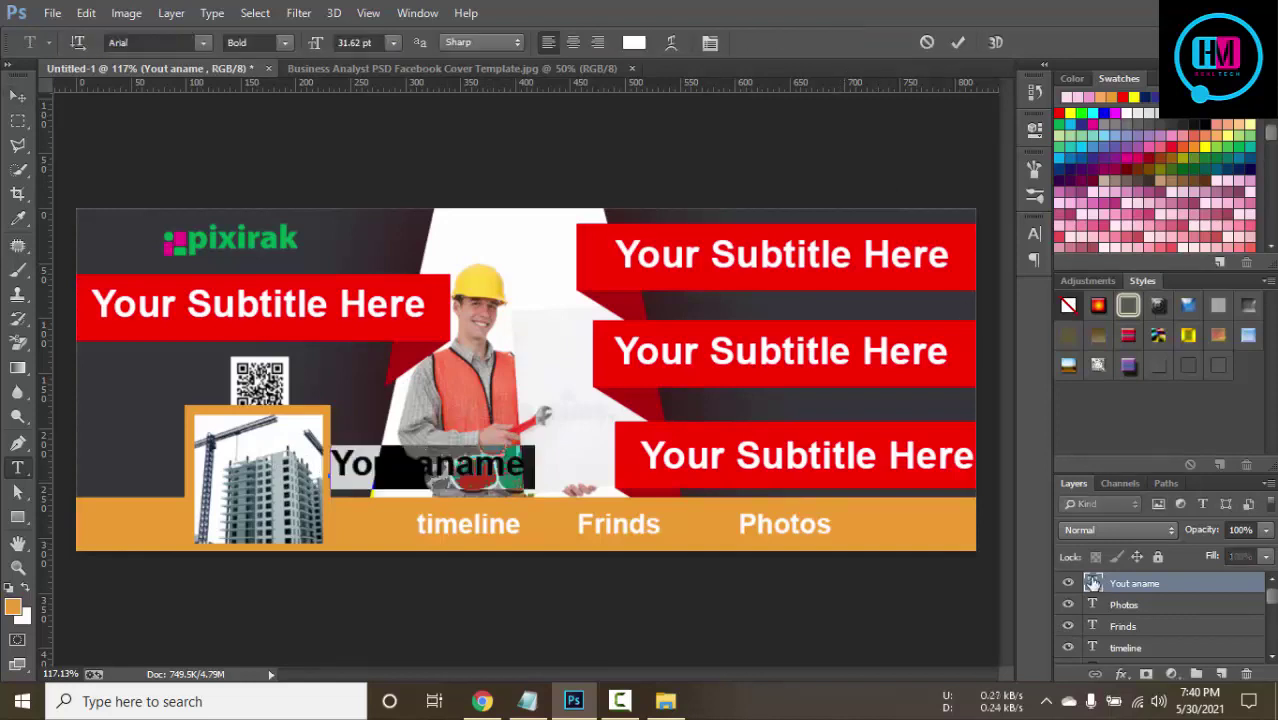
pyautogui.click(628, 45)
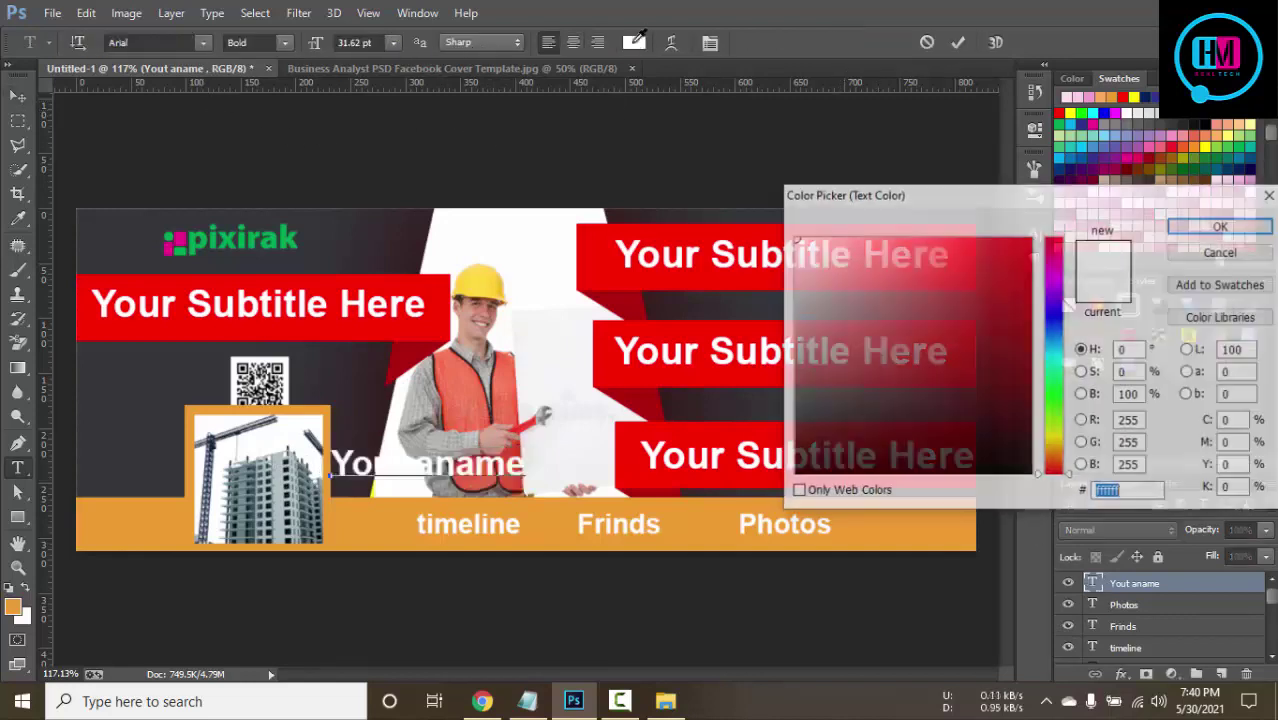
pyautogui.click(332, 340)
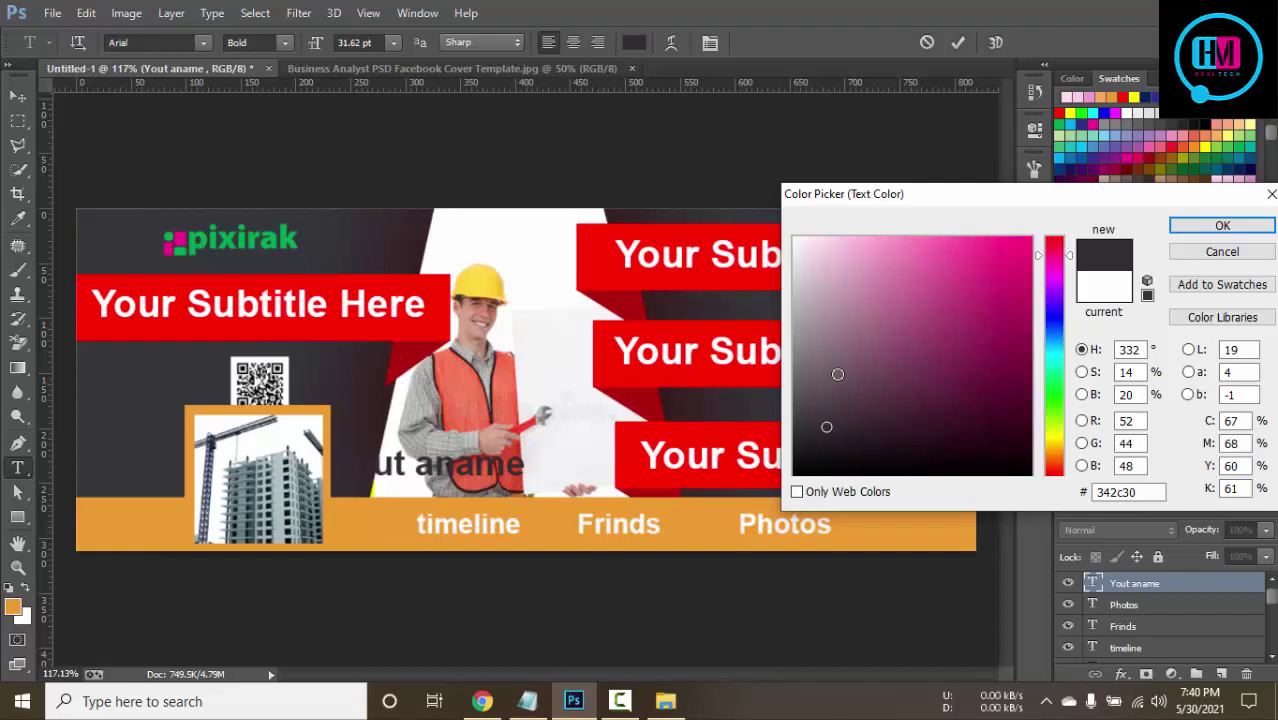
pyautogui.click(622, 250)
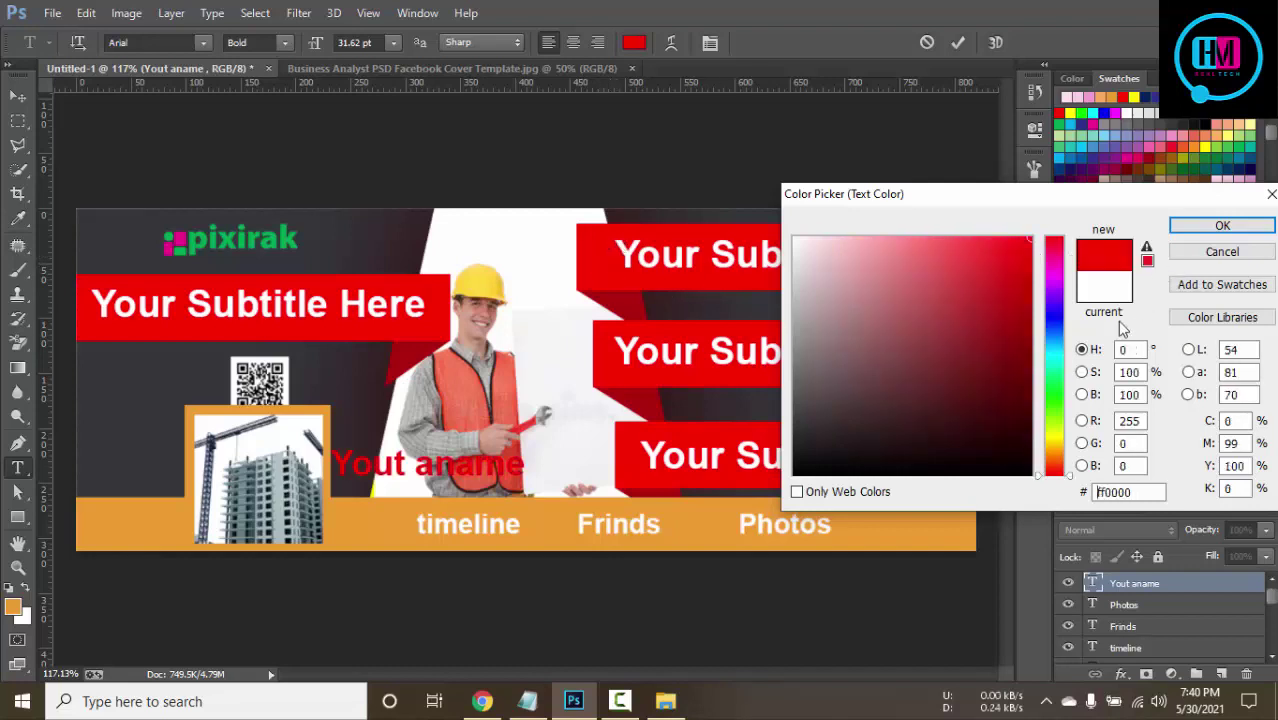
pyautogui.click(908, 396)
pyautogui.click(800, 475)
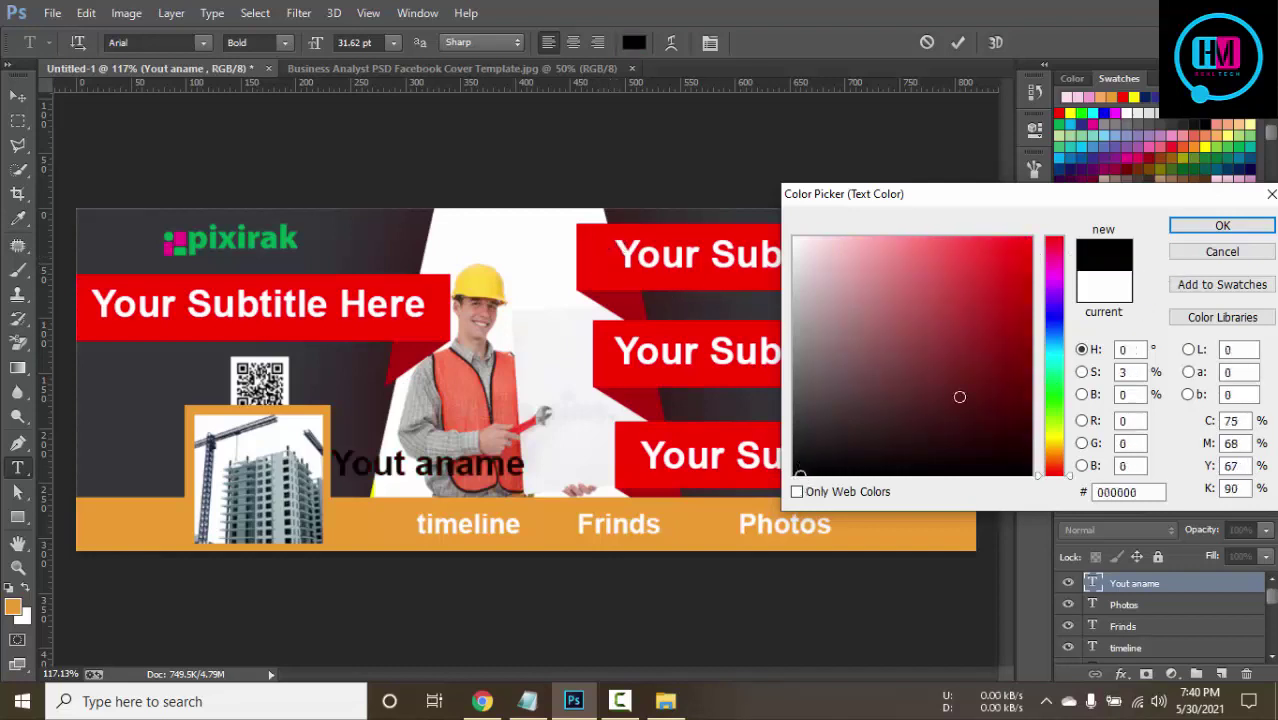
pyautogui.moveTo(847, 274); pyautogui.dragTo(828, 470)
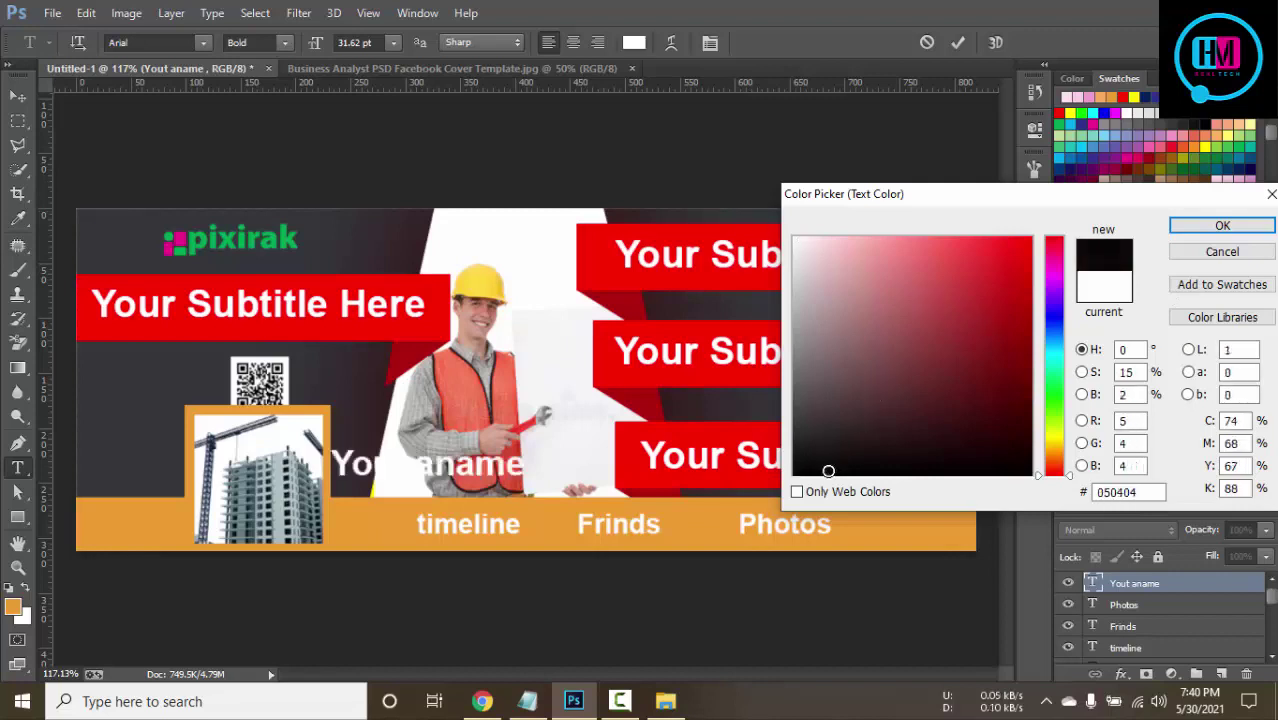
pyautogui.click(1222, 225)
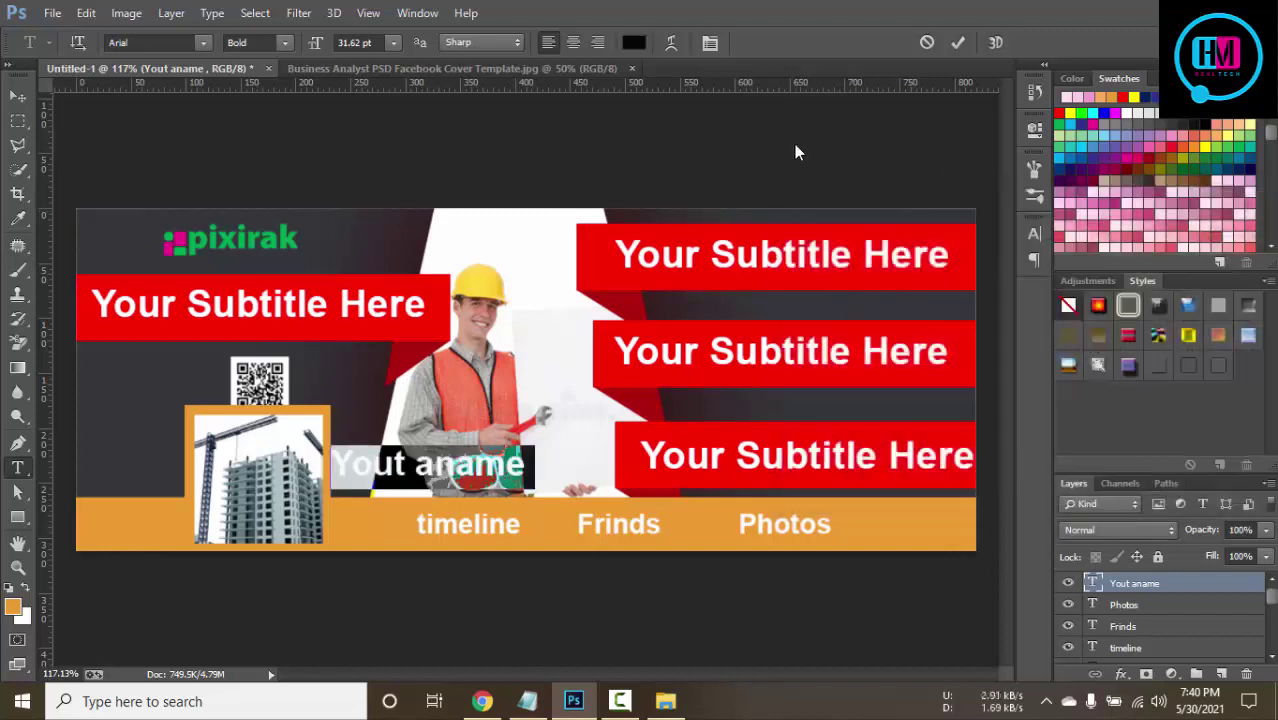
# Correct 'Yout' to 'Your' so the text reads 'Your aname'.
pyautogui.click(406, 465)
pyautogui.doubleClick(370, 463)
pyautogui.click(406, 465)
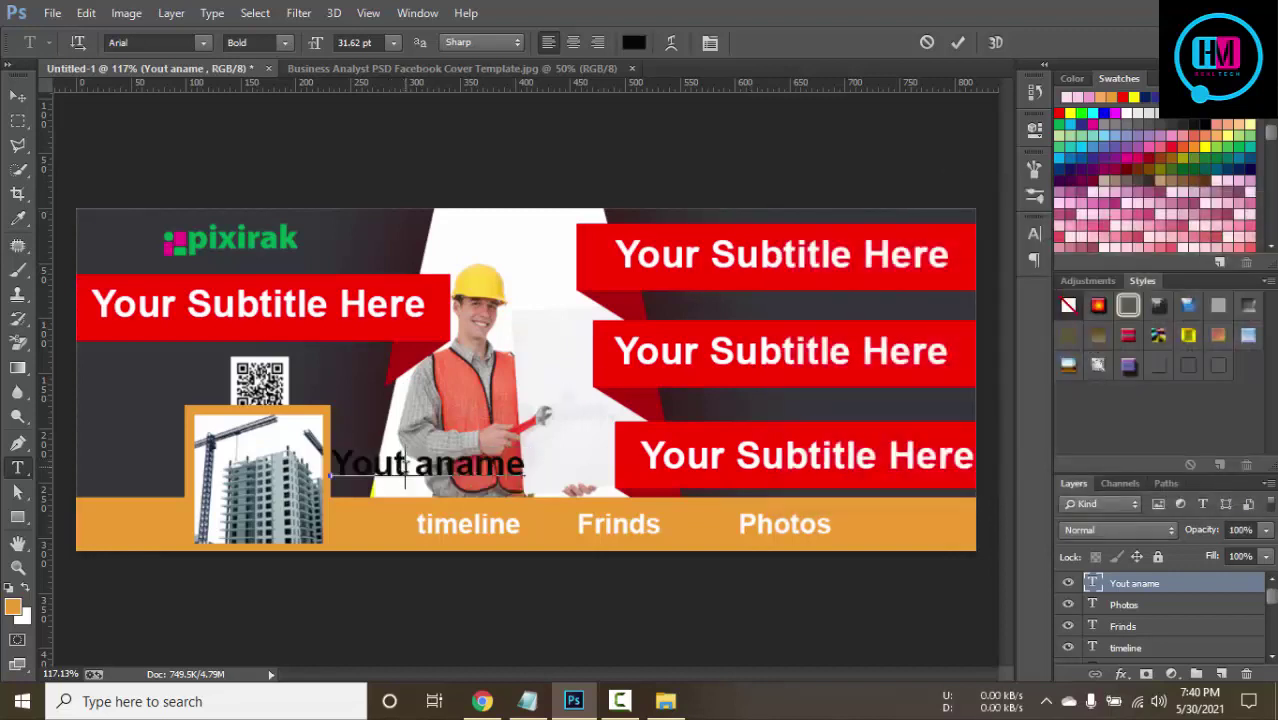
pyautogui.press('BackSpace')
pyautogui.write('r')
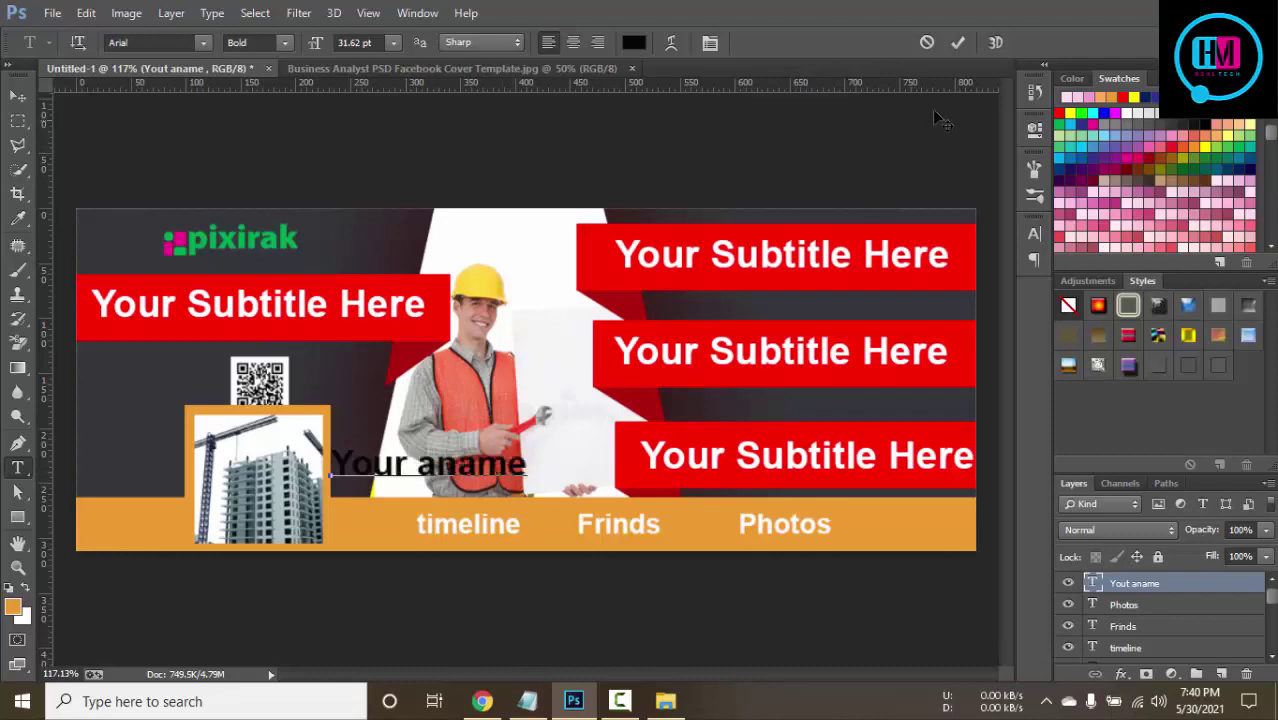
pyautogui.click(956, 44)
# Give the 'Your aname' text a 2 px red stroke through Blending Options.
pyautogui.press('v')
pyautogui.rightClick(1140, 594)
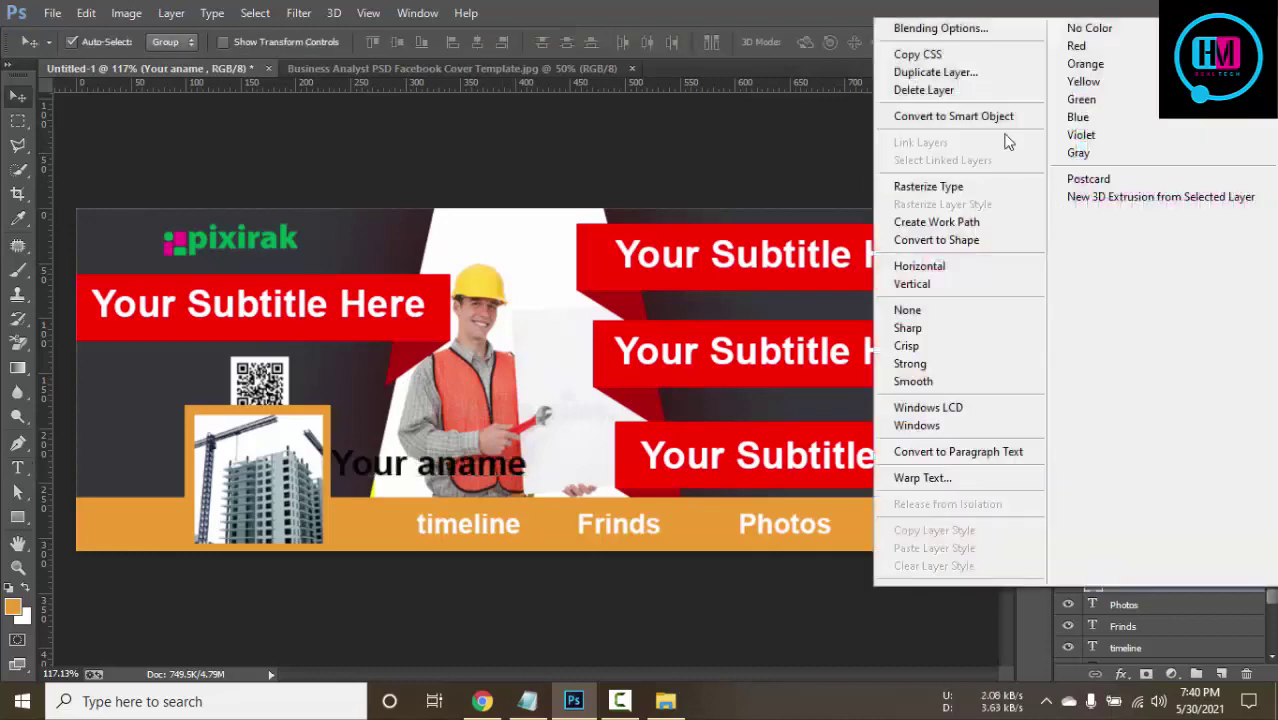
pyautogui.click(978, 30)
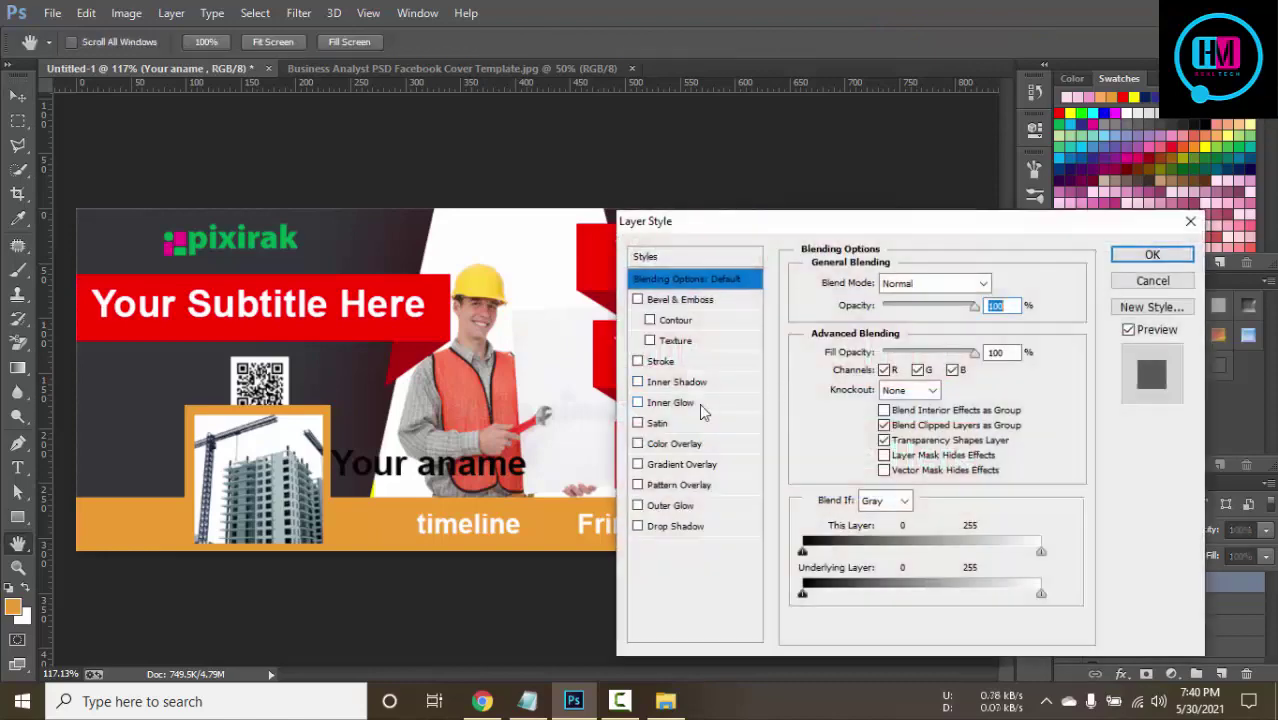
pyautogui.click(662, 362)
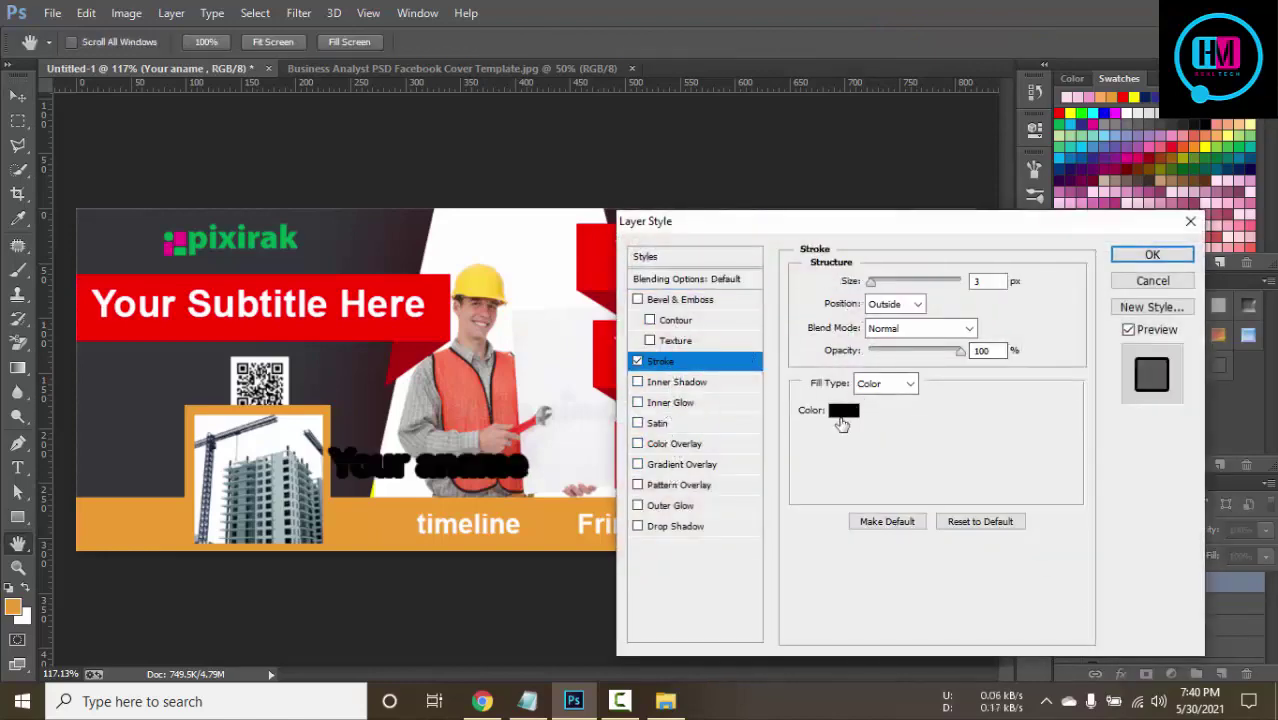
pyautogui.click(842, 412)
pyautogui.write('ffffff')
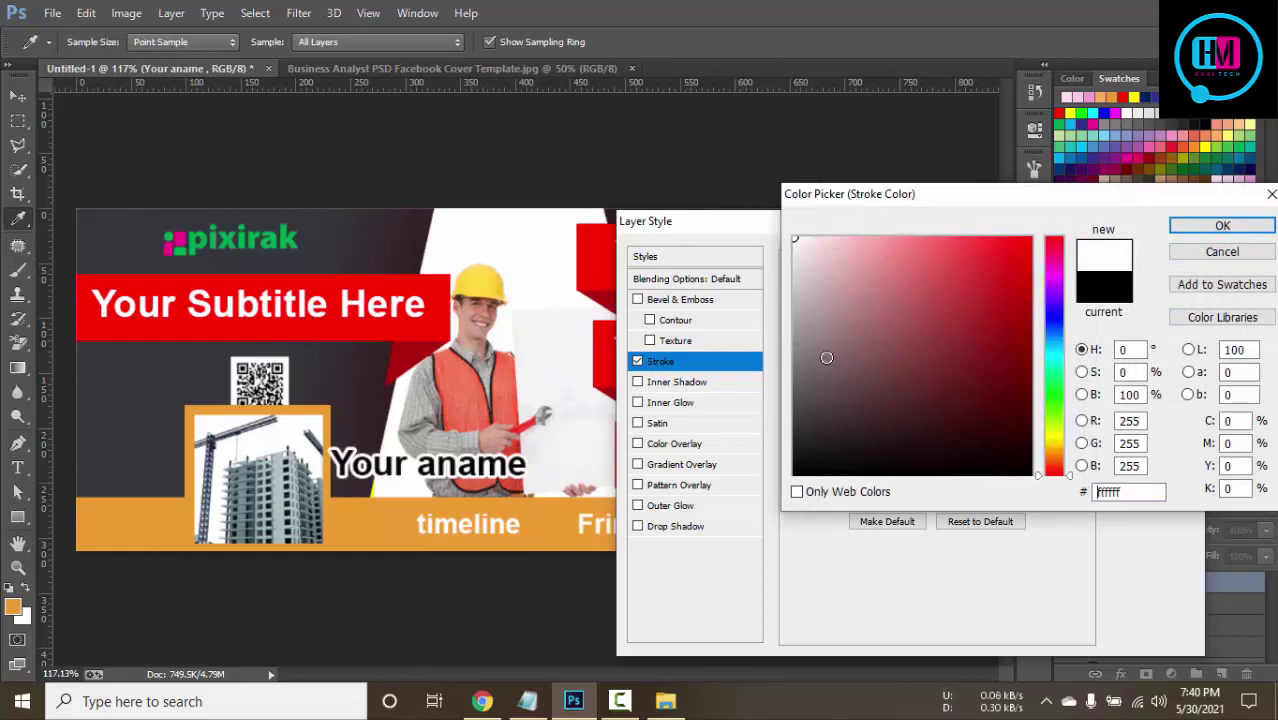
pyautogui.click(447, 312)
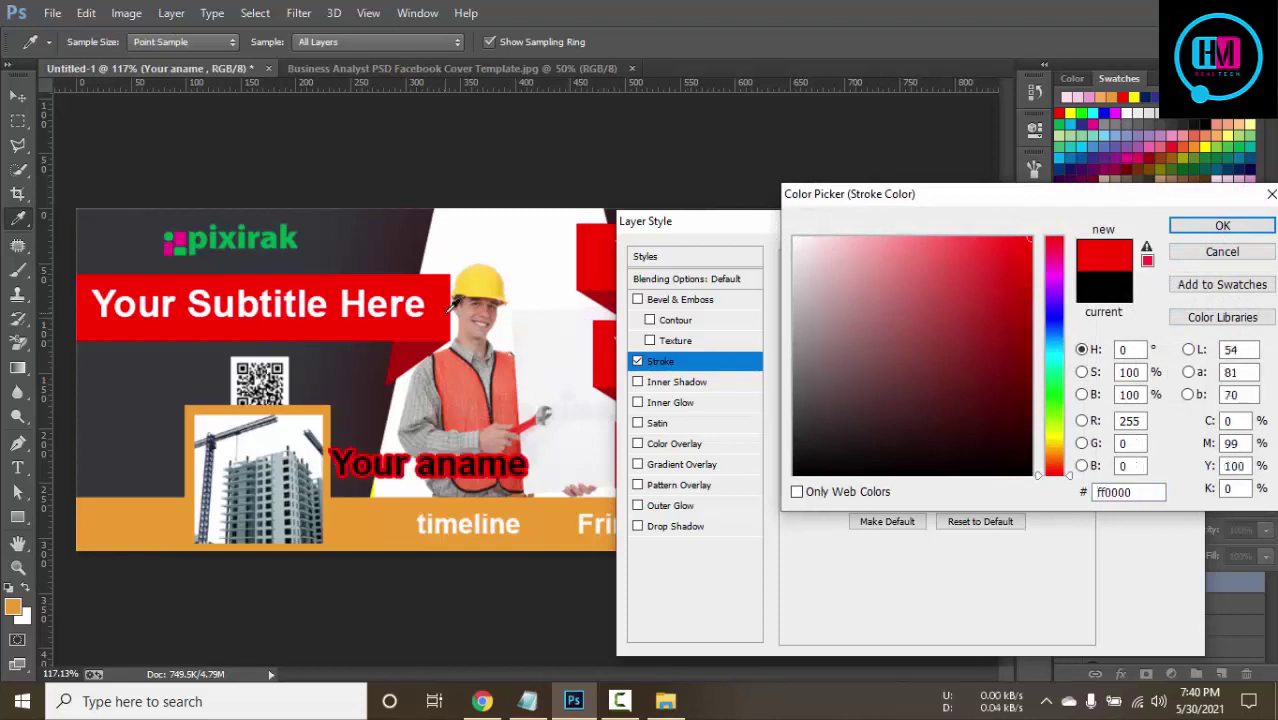
pyautogui.click(1185, 230)
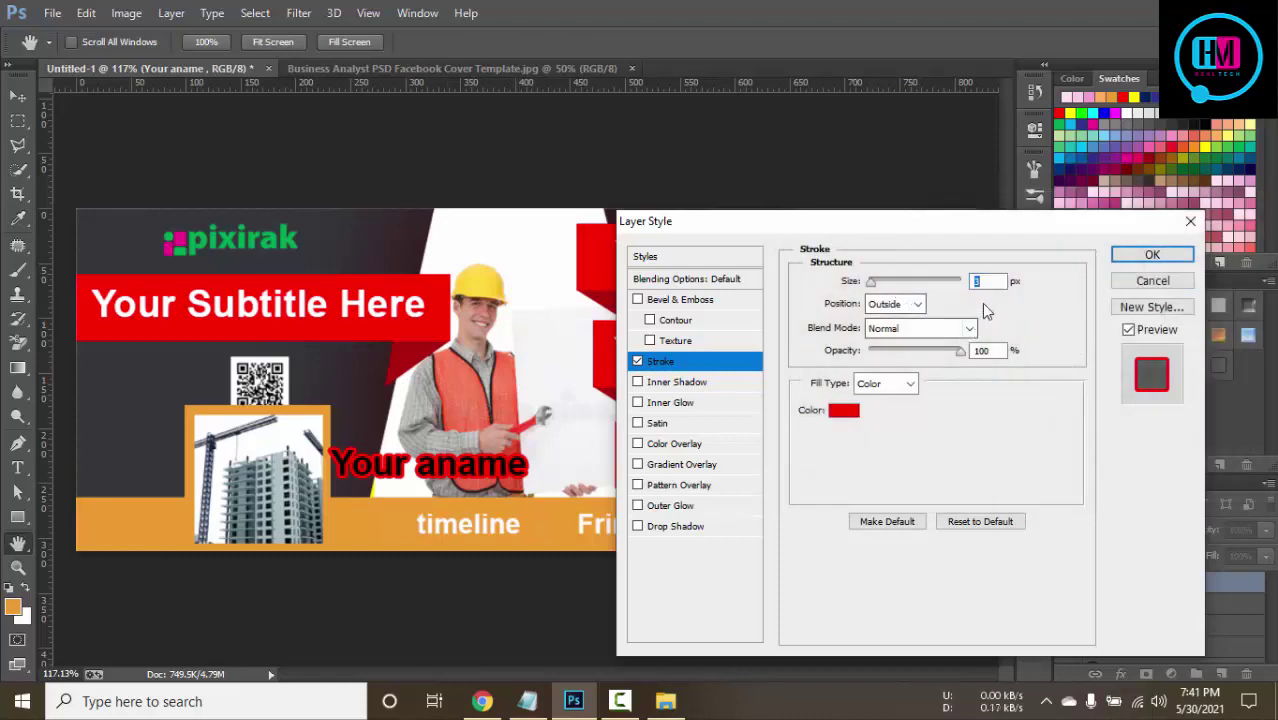
pyautogui.write('2')
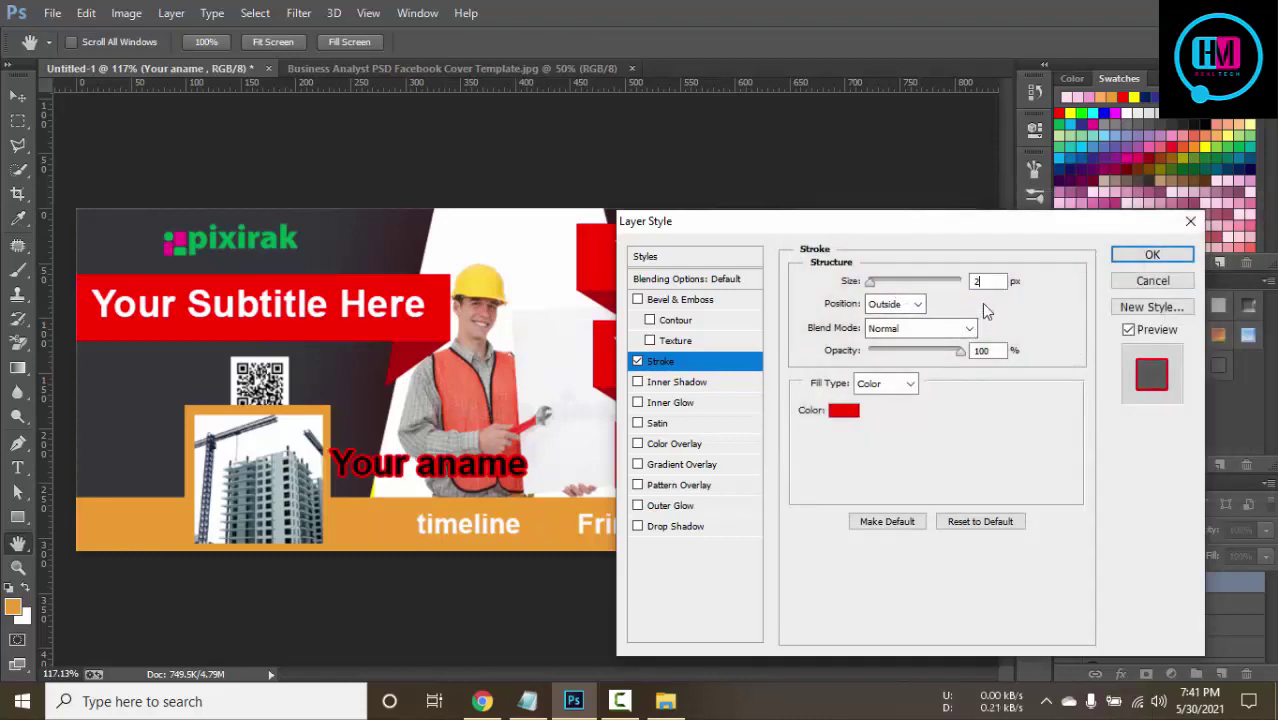
pyautogui.press('BackSpace')
pyautogui.write('12')
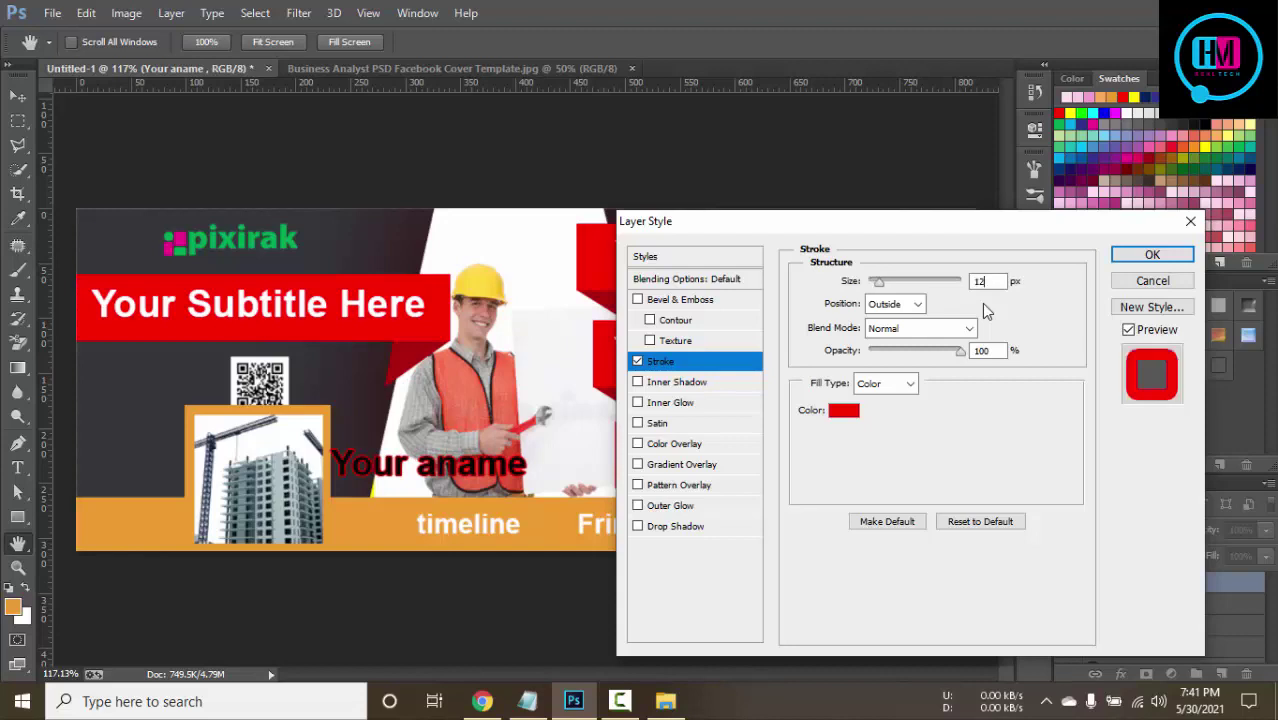
pyautogui.press('BackSpace')
pyautogui.press('BackSpace')
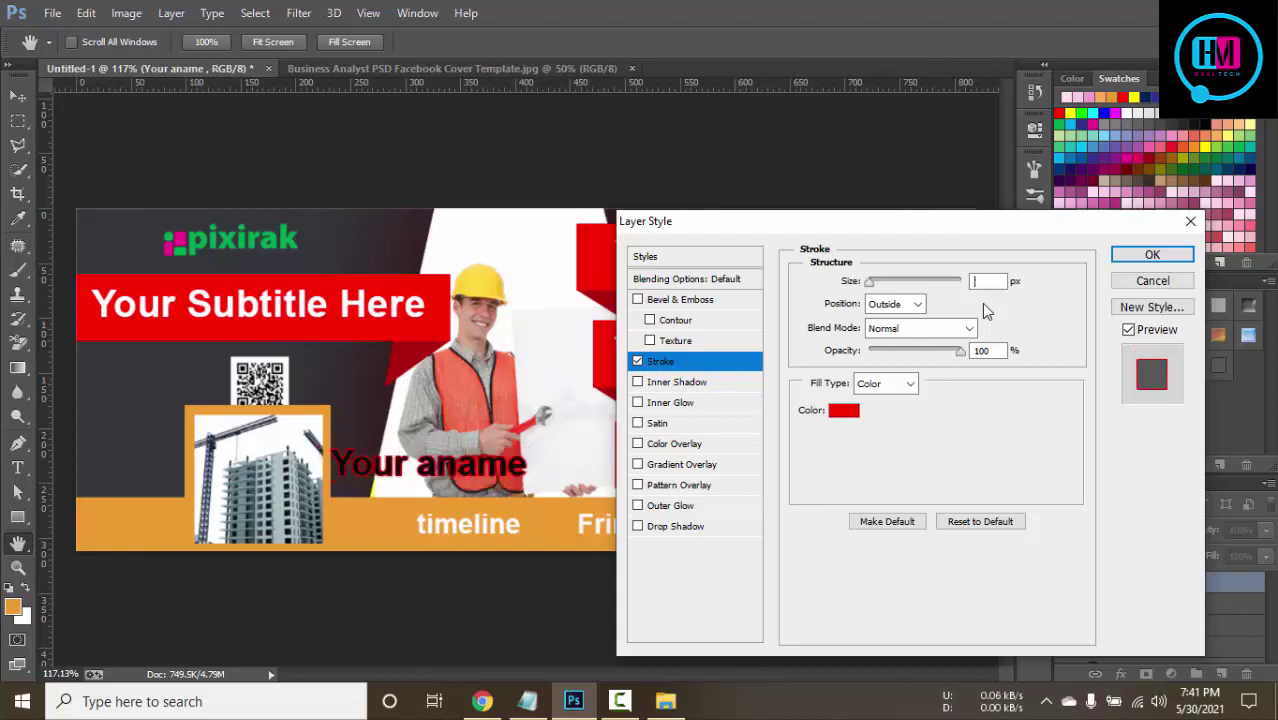
pyautogui.write('2')
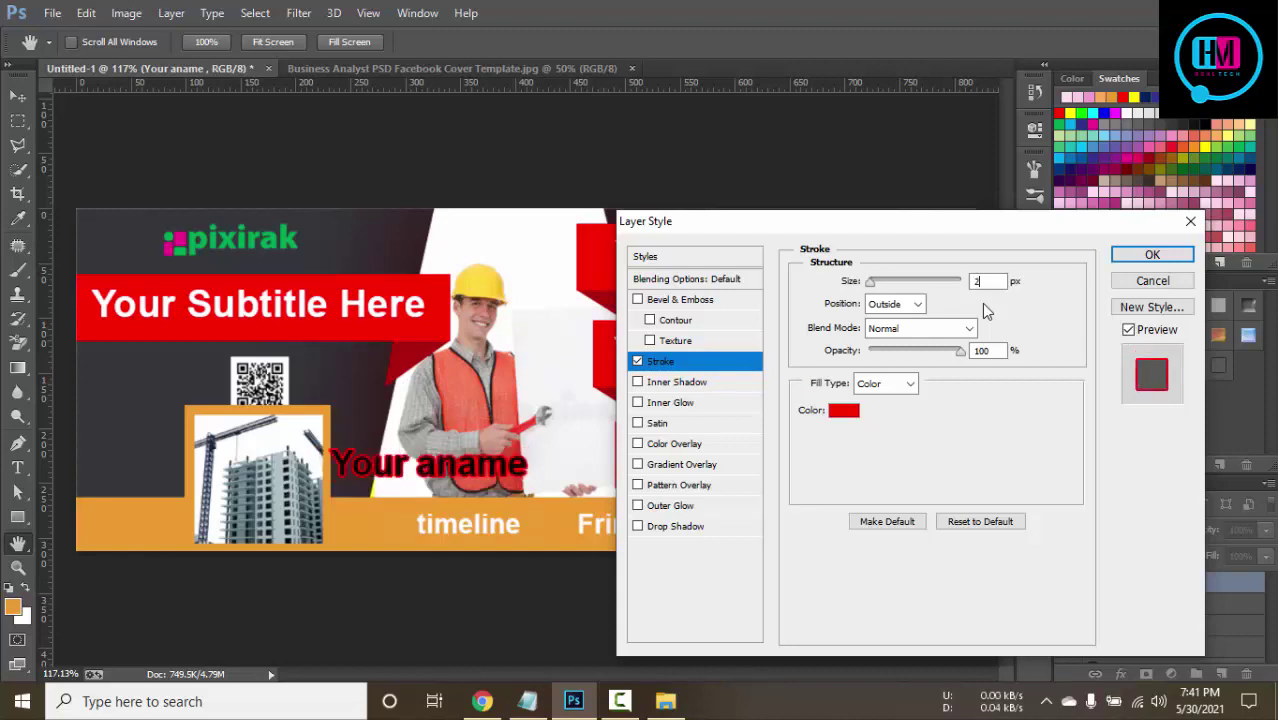
pyautogui.click(1152, 255)
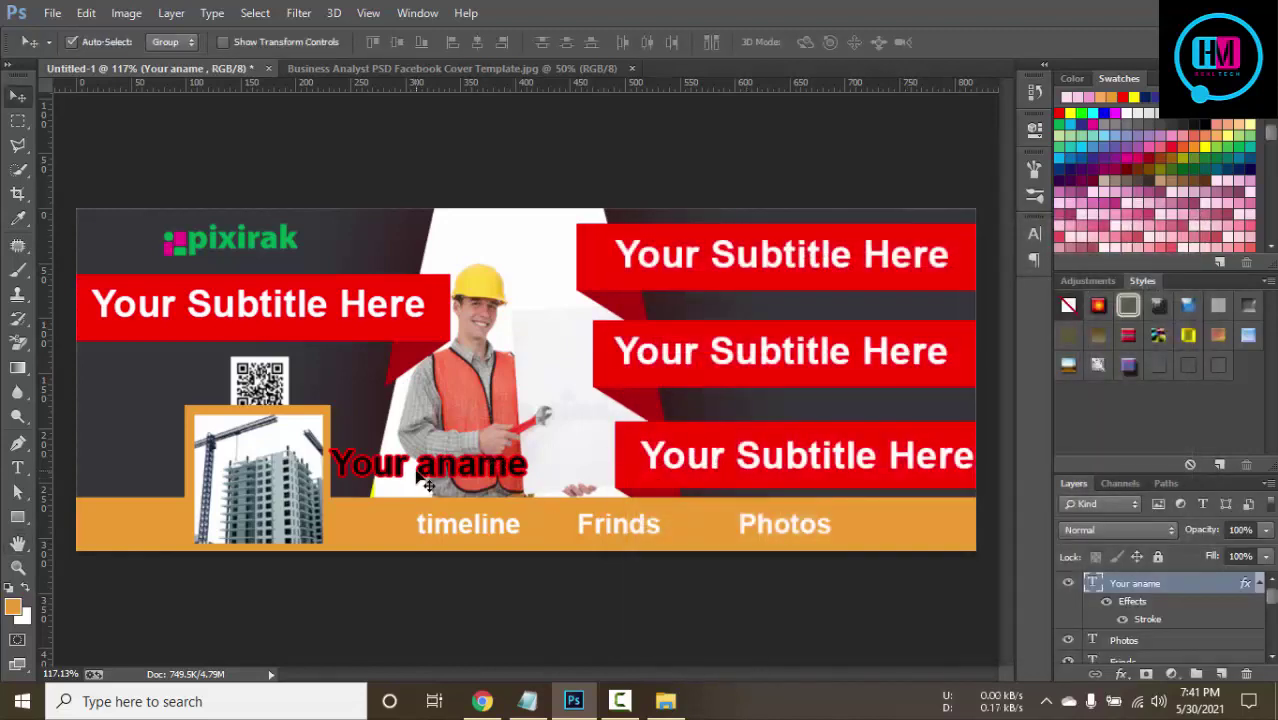
# Nudge the name text slightly down and right, then zoom out to view the whole cover.
pyautogui.press('Down')
pyautogui.press('Down')
pyautogui.press('Down')
pyautogui.press('Down')
pyautogui.press('Down')
pyautogui.press('Down')
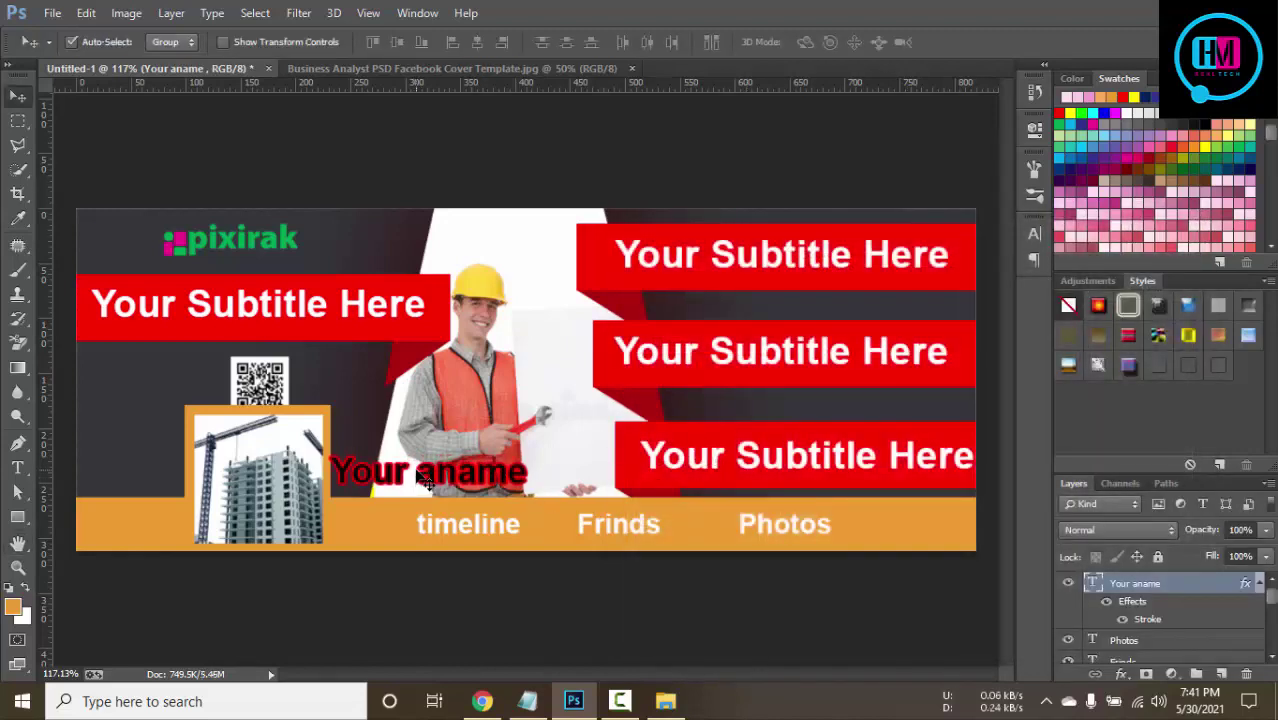
pyautogui.press('Down')
pyautogui.press('Right')
pyautogui.press('Right')
pyautogui.press('Right')
pyautogui.press('Right')
pyautogui.press('Right')
pyautogui.press('Right')
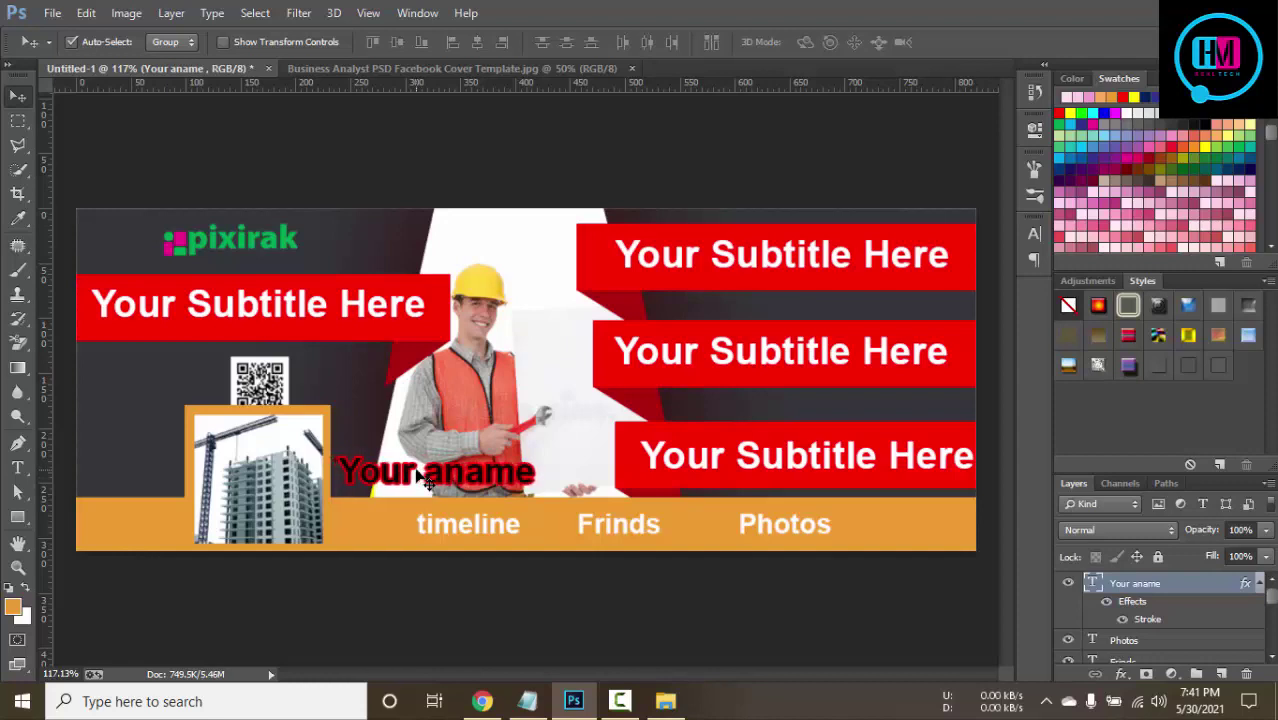
pyautogui.hotkey('ctrl', '-')
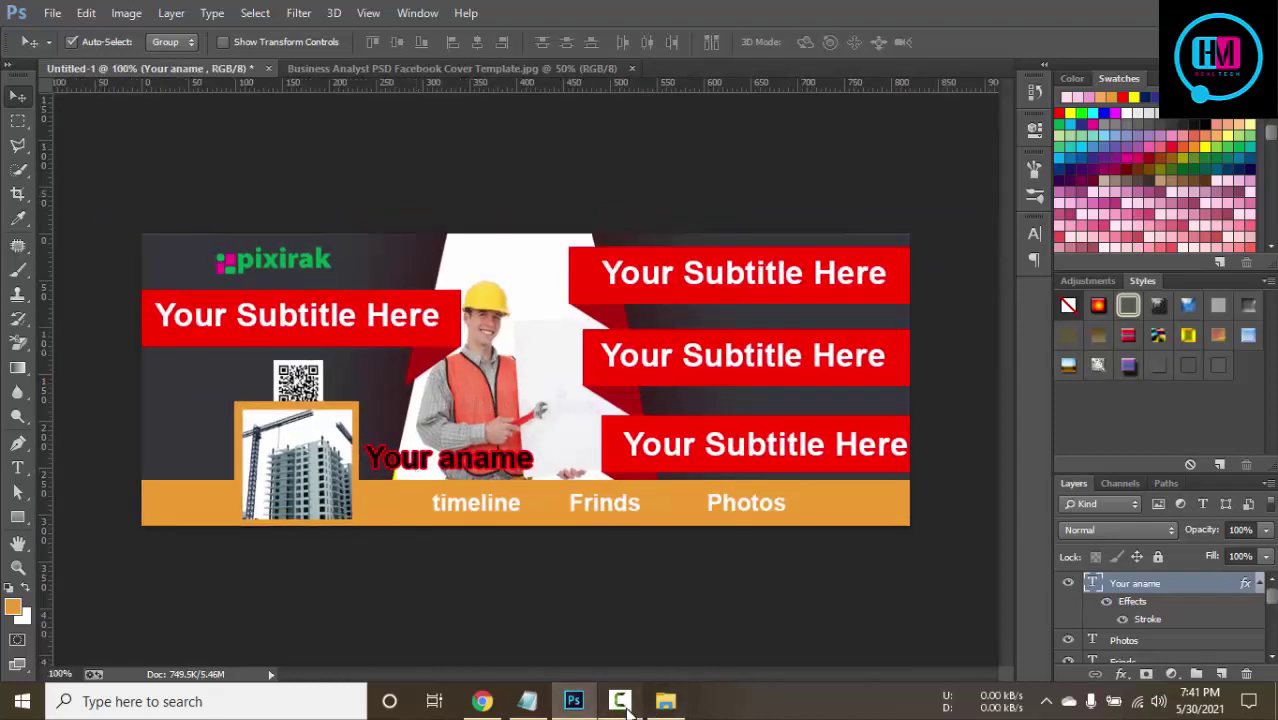
pyautogui.click(626, 705)
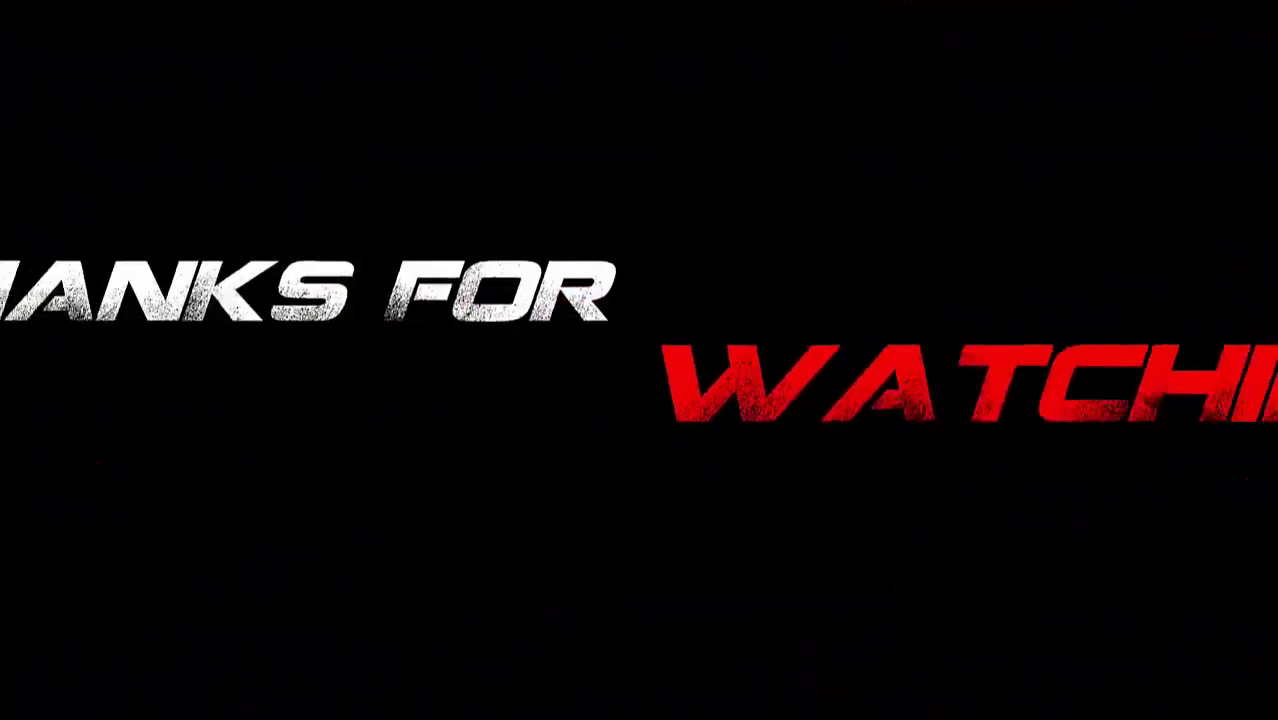